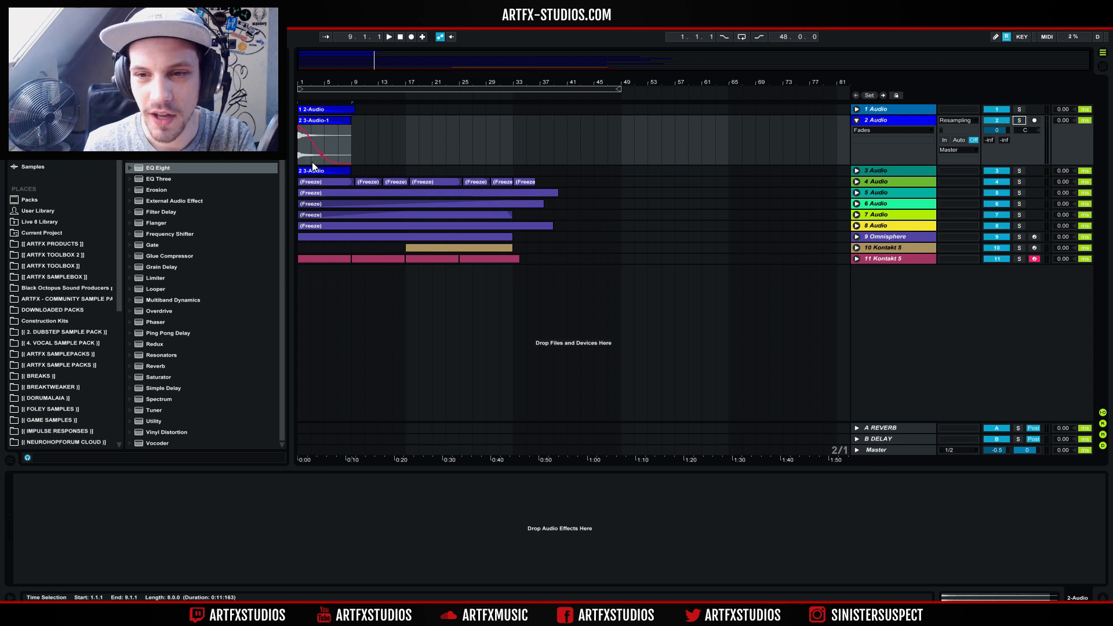
- Play the whole arrangement from bar 1 to hear the unprocessed mix
{"action": "left_click", "coordinate": [300, 153]}
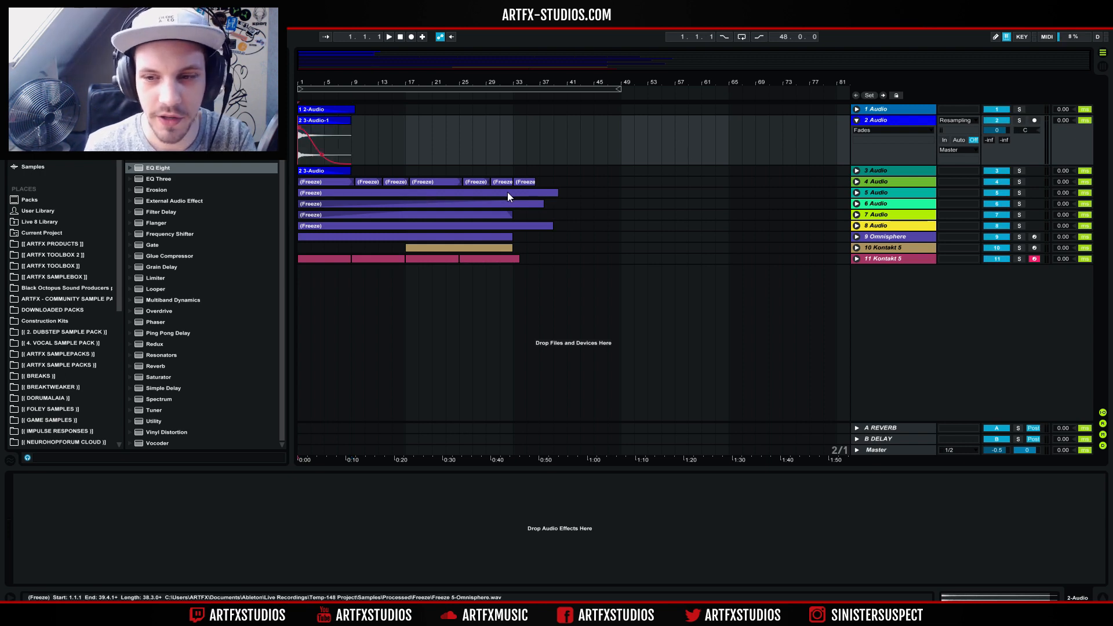
{"action": "key", "text": "space"}
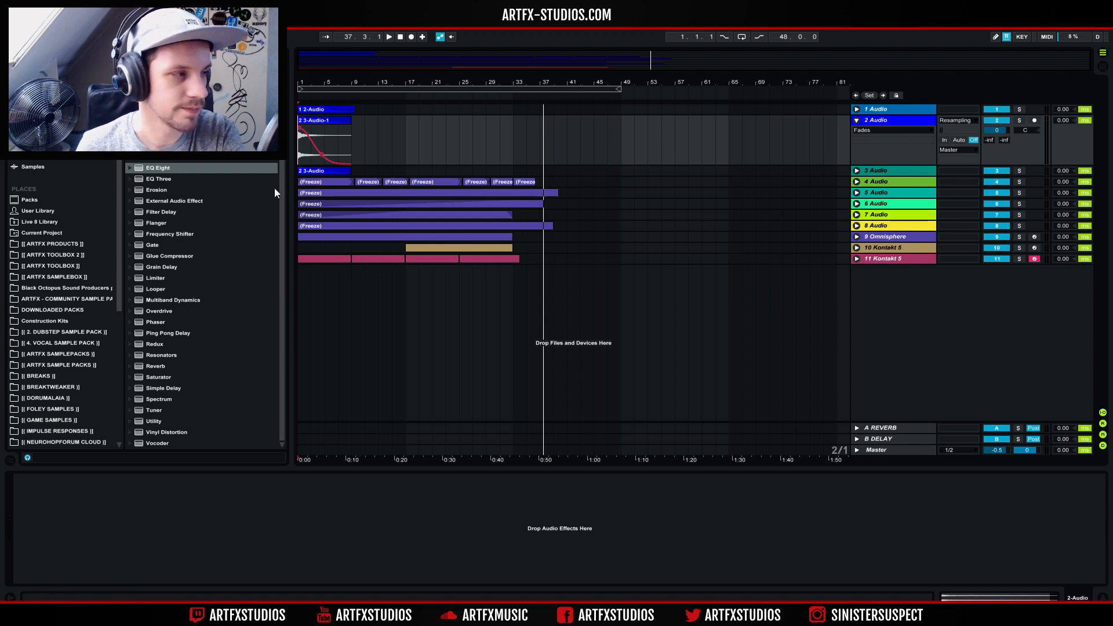
- Fold the 2 Audio track, solo 1 Audio and audition it from the start
{"action": "left_click", "coordinate": [857, 120]}
{"action": "left_click", "coordinate": [868, 109]}
{"action": "left_click", "coordinate": [1020, 109]}
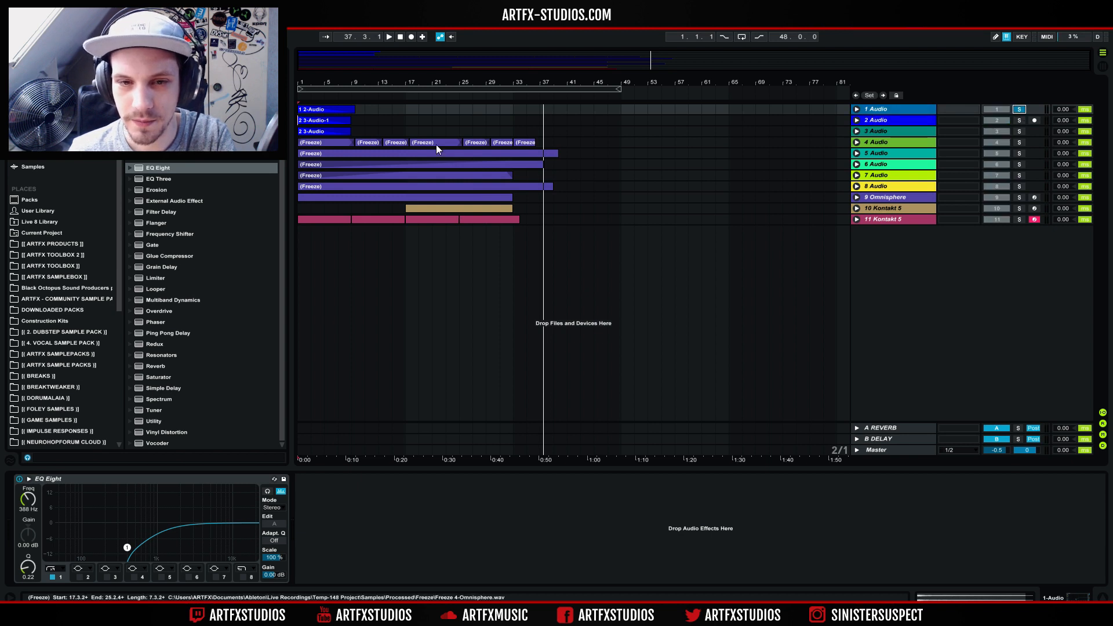
{"action": "left_click", "coordinate": [312, 110]}
{"action": "key", "text": "space"}
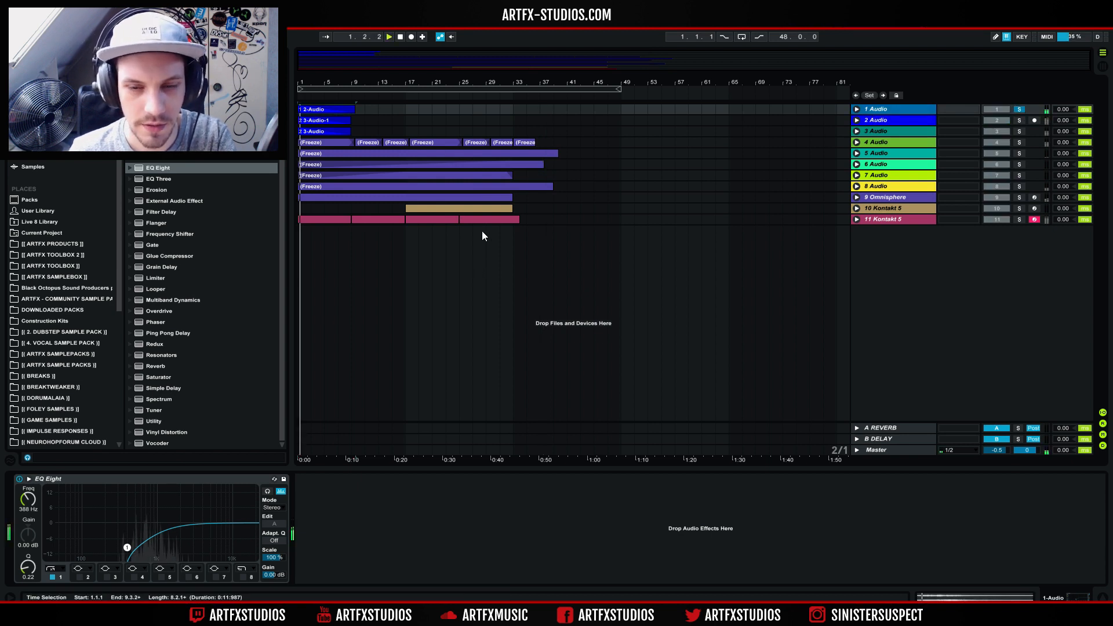
{"action": "key", "text": "space"}
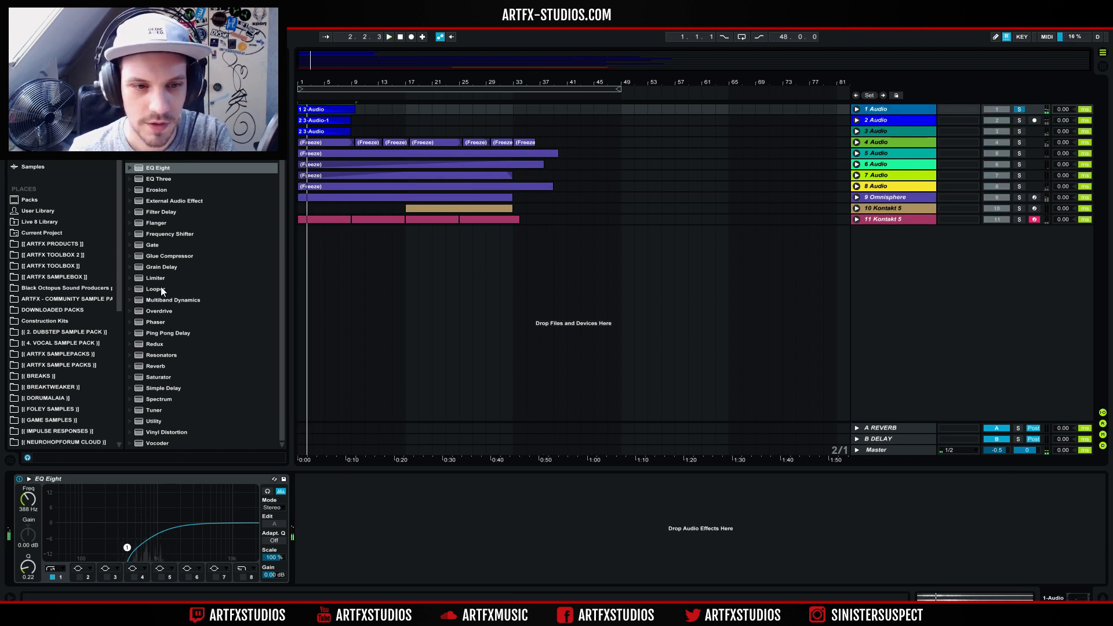
- Solo and audition 2 Audio, and add an EQ Eight to it
{"action": "left_click", "coordinate": [1023, 123]}
{"action": "left_click", "coordinate": [1022, 124]}
{"action": "key", "text": "space"}
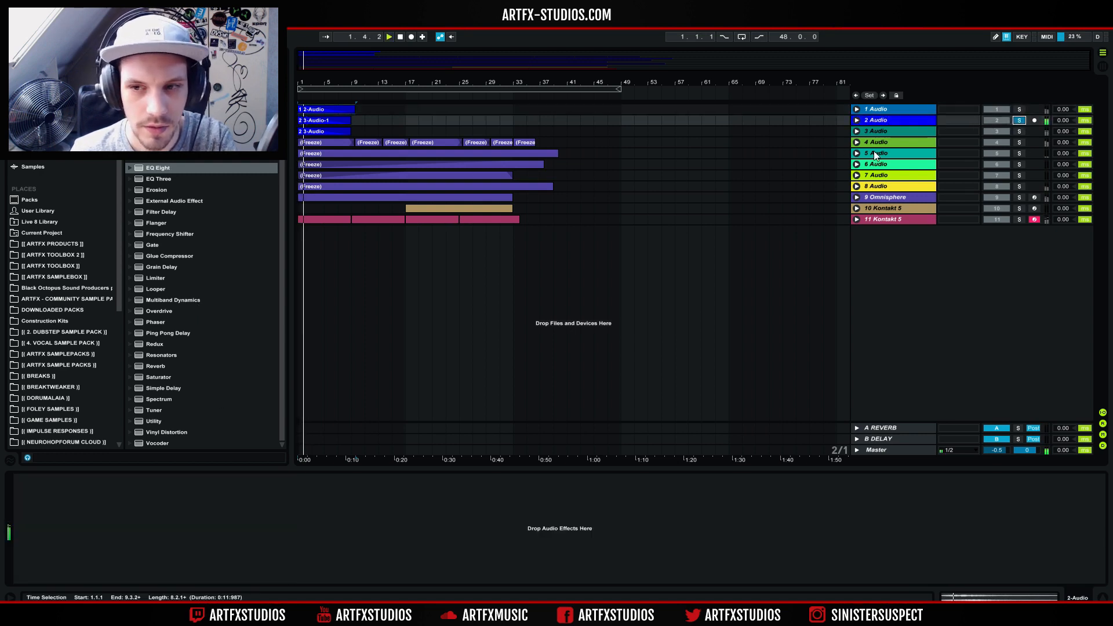
{"action": "key", "text": "space"}
{"action": "left_click_drag", "start_coordinate": [173, 168], "coordinate": [378, 524]}
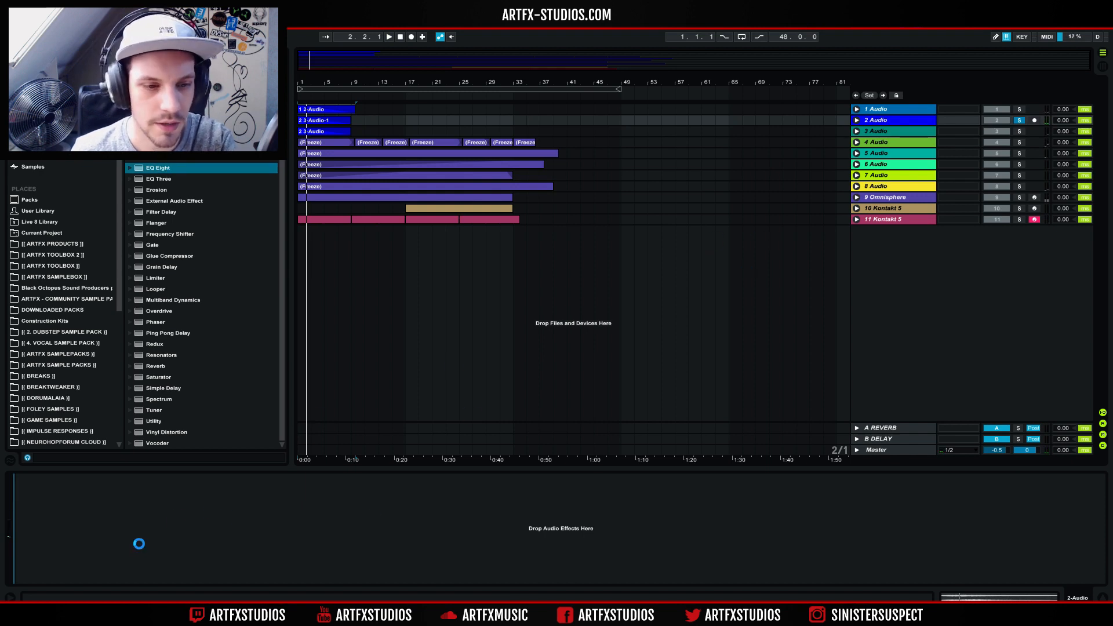
- Enable band 1 of 2 Audio's EQ Eight as a low cut at 88.2 Hz with Q 0.53 while auditioning
{"action": "key", "text": "space"}
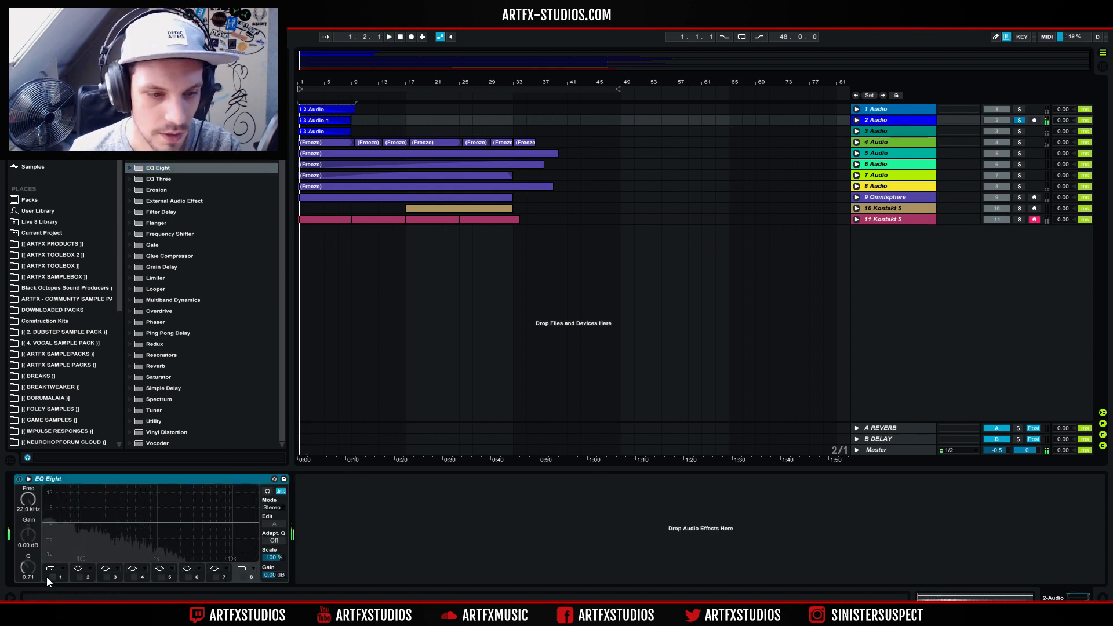
{"action": "left_click", "coordinate": [53, 577]}
{"action": "key", "text": "space"}
{"action": "left_click_drag", "start_coordinate": [77, 531], "coordinate": [80, 536]}
{"action": "key", "text": "space"}
{"action": "key", "text": "space"}
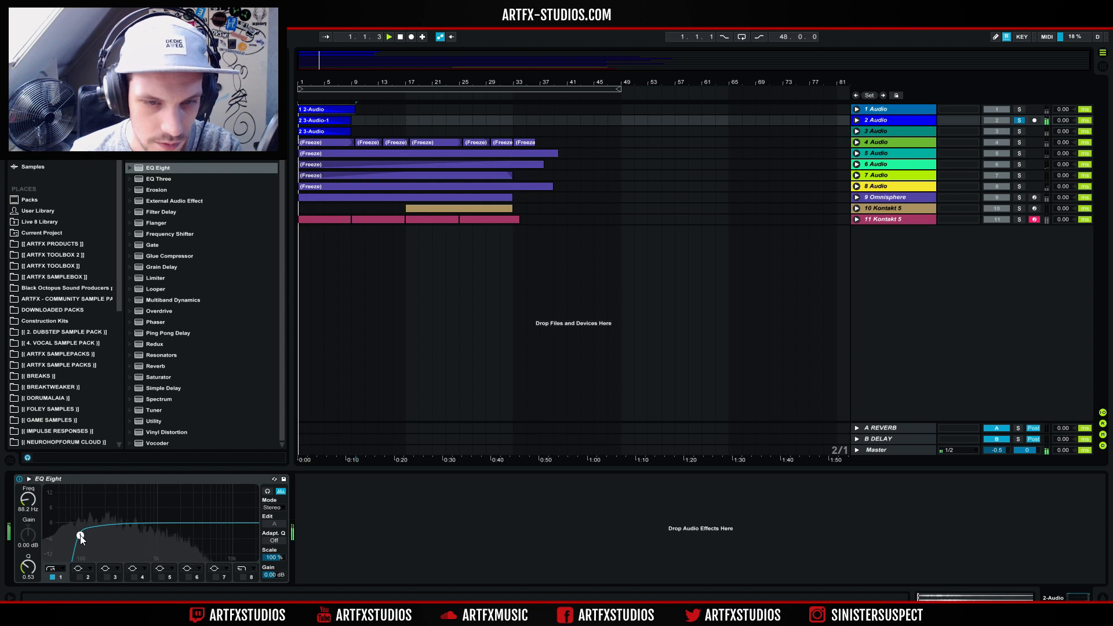
- Solo 11 Kontakt 5 together with 2 Audio and compare playback with 2 Audio's EQ Eight bypassed and active
{"action": "left_click", "coordinate": [1017, 220]}
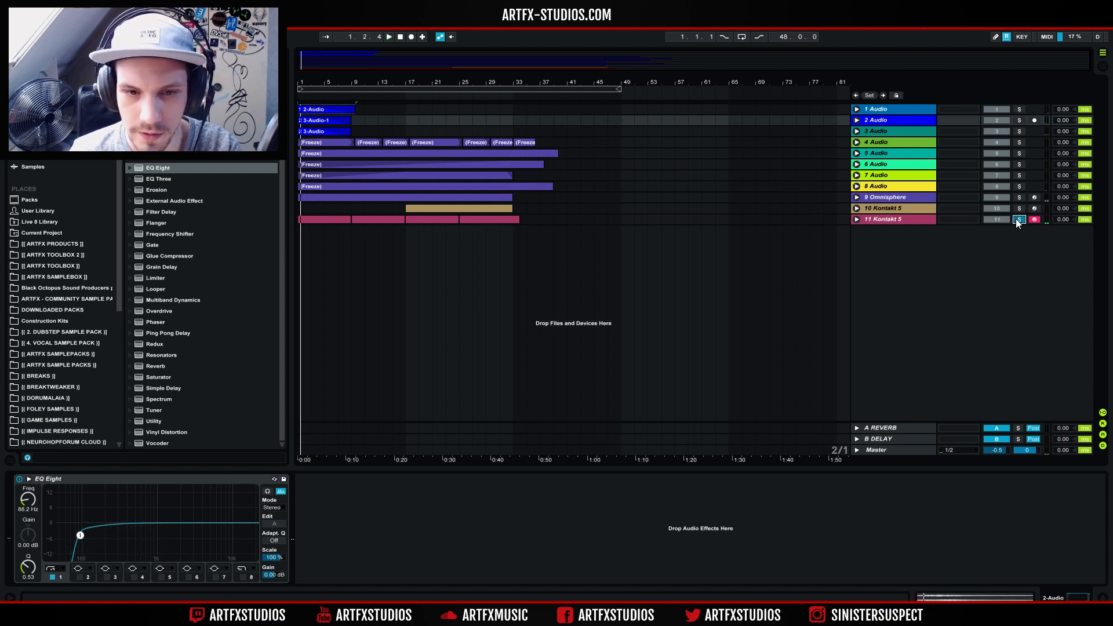
{"action": "left_click", "coordinate": [1019, 120]}
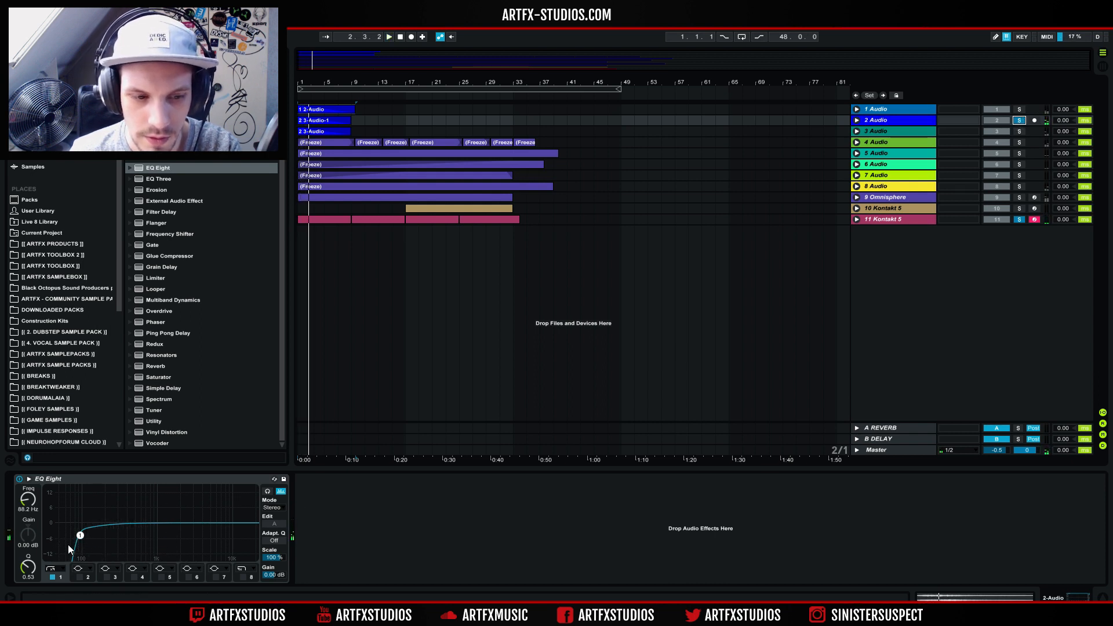
{"action": "key", "text": "space"}
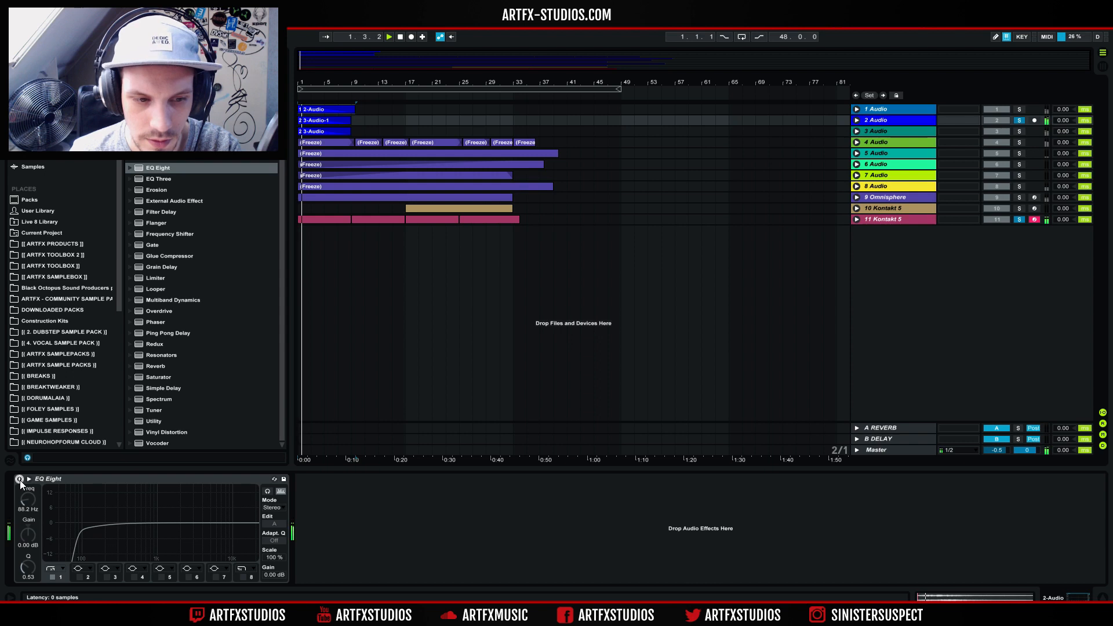
{"action": "left_click", "coordinate": [19, 478]}
- Set the low cut on 2 Audio's EQ Eight to 106 Hz with Q 0.49 and audition it
{"action": "left_click_drag", "start_coordinate": [78, 541], "coordinate": [86, 536]}
{"action": "key", "text": "space"}
{"action": "key", "text": "space"}
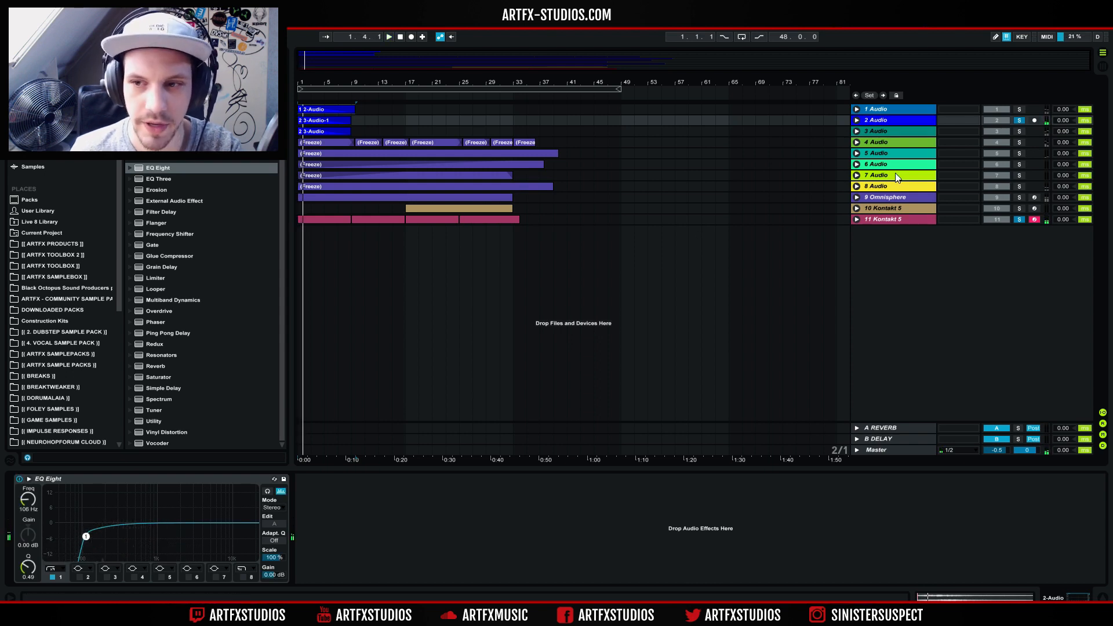
- Add 1 Audio and 3 Audio to the soloed tracks and set 3 Audio's EQ Eight low cut to 425 Hz with Q 0.18
{"action": "left_click", "coordinate": [1021, 109]}
{"action": "key", "text": "space"}
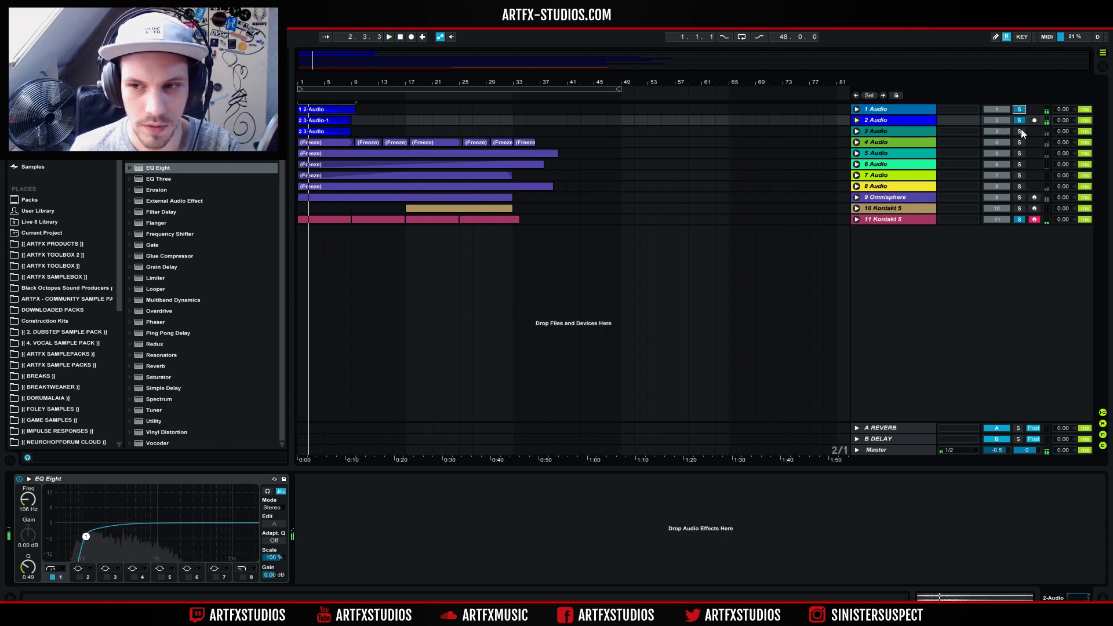
{"action": "key", "text": "space"}
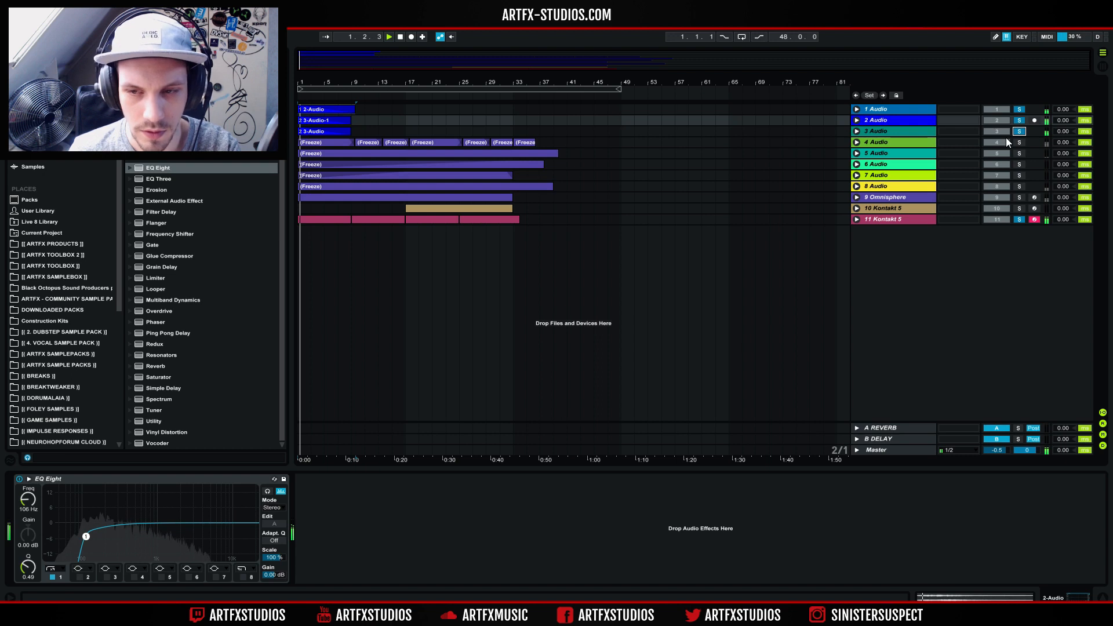
{"action": "left_click", "coordinate": [899, 132]}
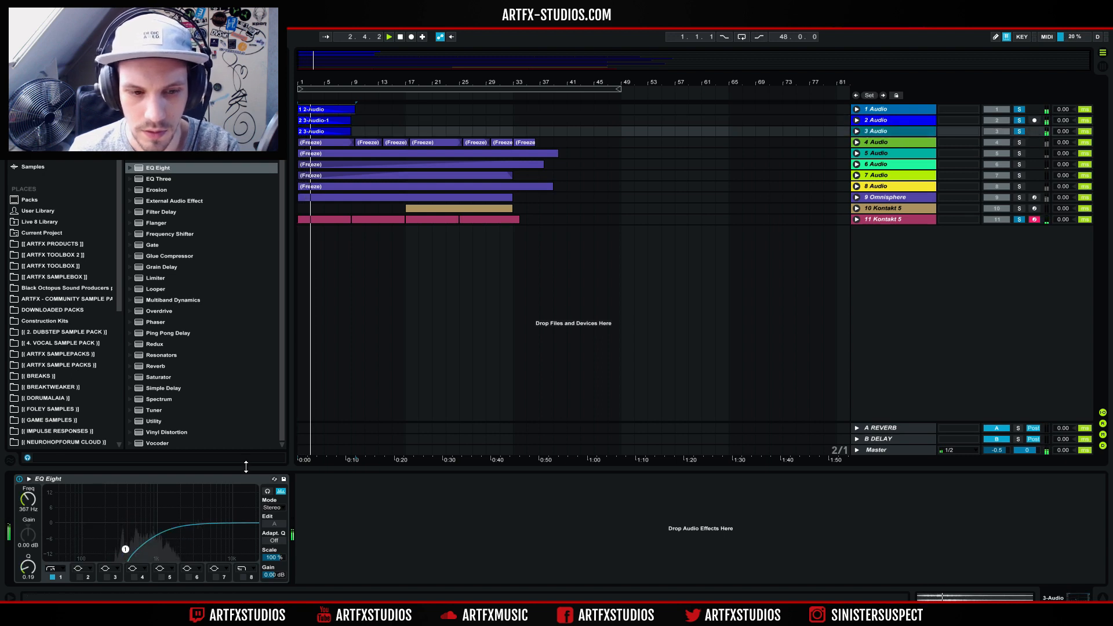
{"action": "left_click_drag", "start_coordinate": [126, 550], "coordinate": [130, 550]}
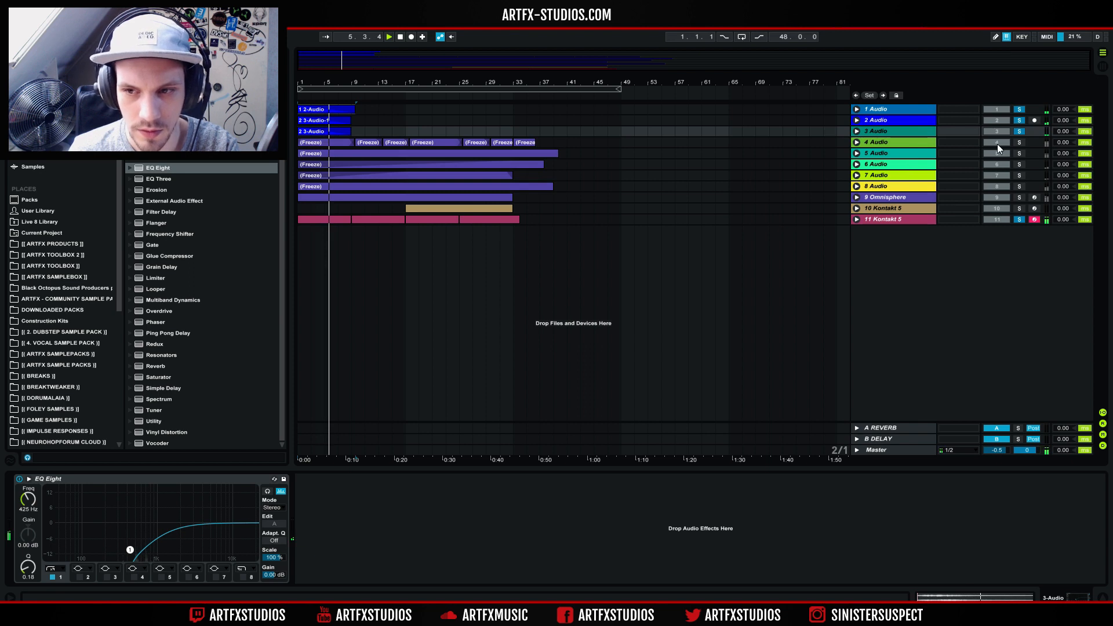
- Solo and unfold 4 Audio, and add an EQ Eight to it during playback
{"action": "left_click", "coordinate": [1019, 142]}
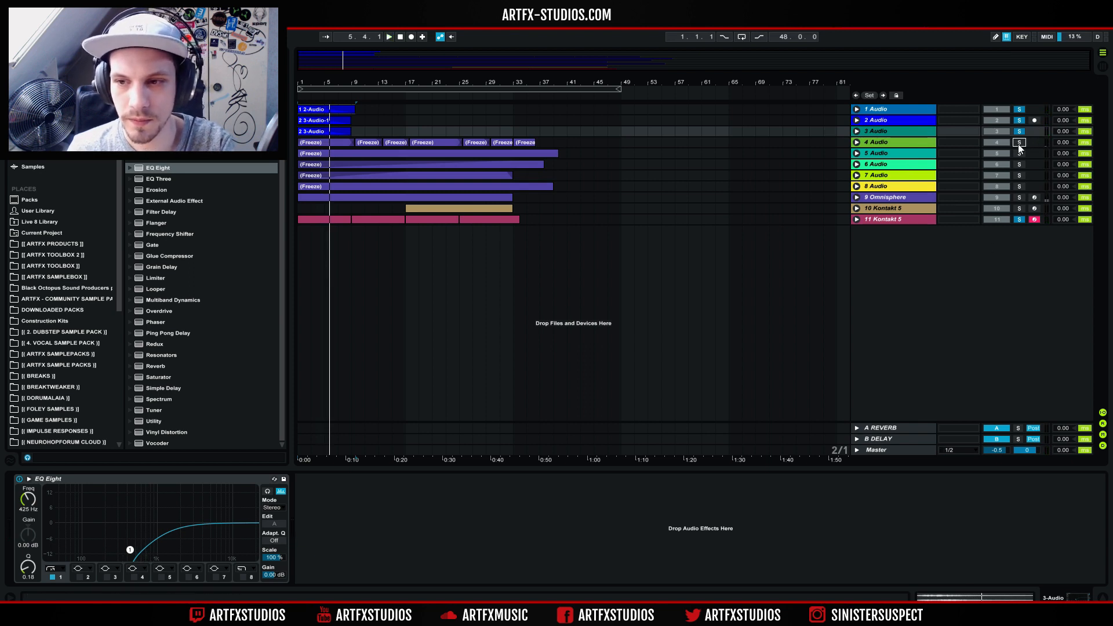
{"action": "left_click", "coordinate": [856, 142]}
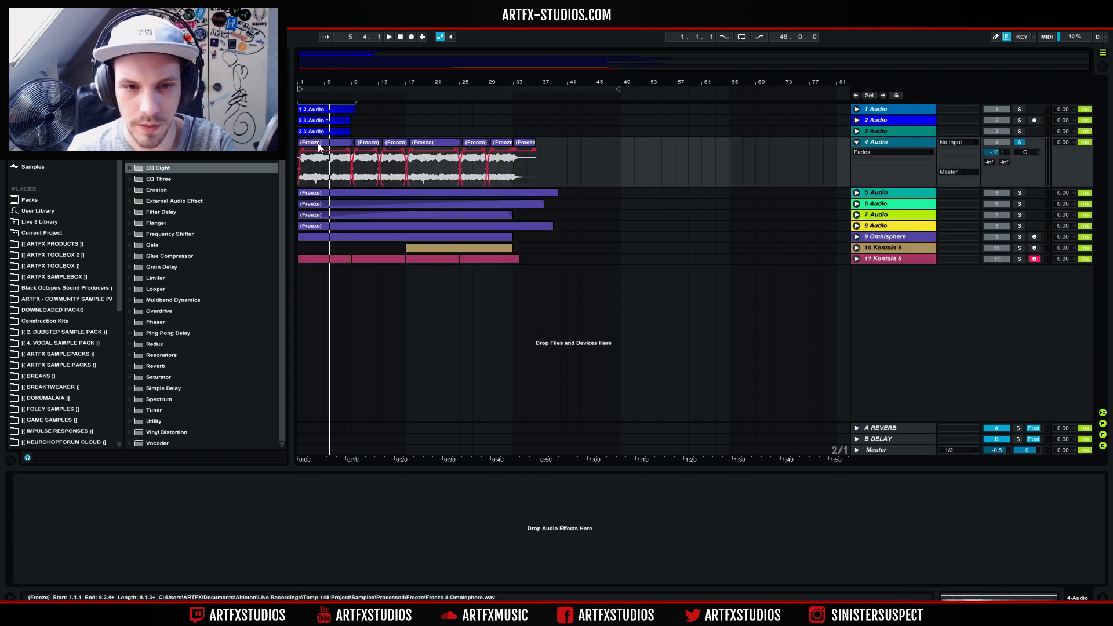
{"action": "key", "text": "space"}
{"action": "left_click", "coordinate": [153, 168]}
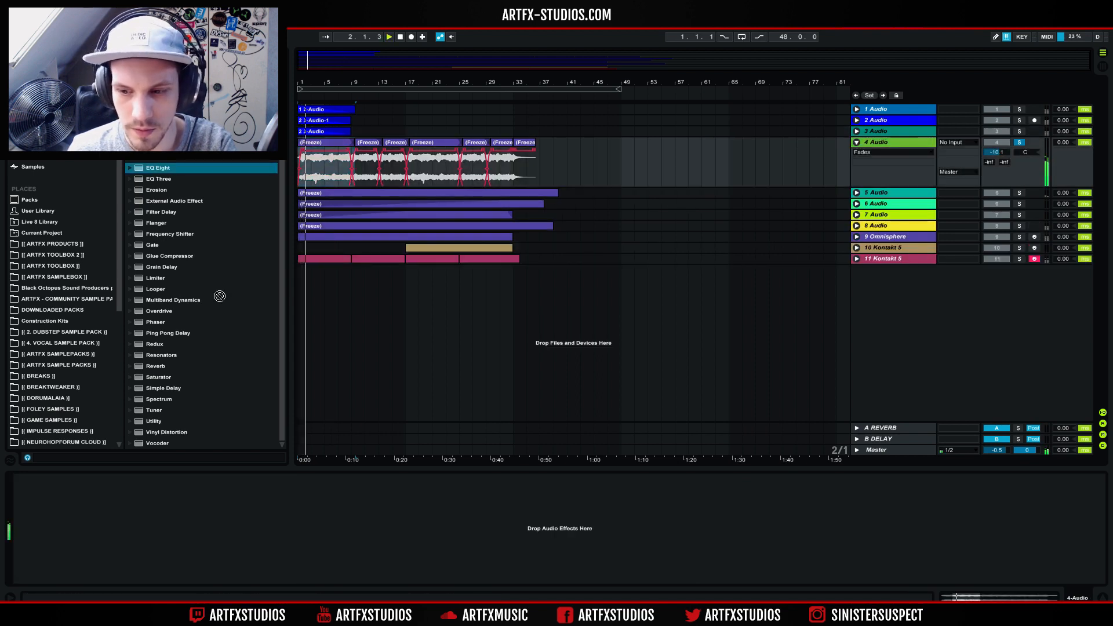
{"action": "left_click_drag", "start_coordinate": [136, 523], "coordinate": [142, 528]}
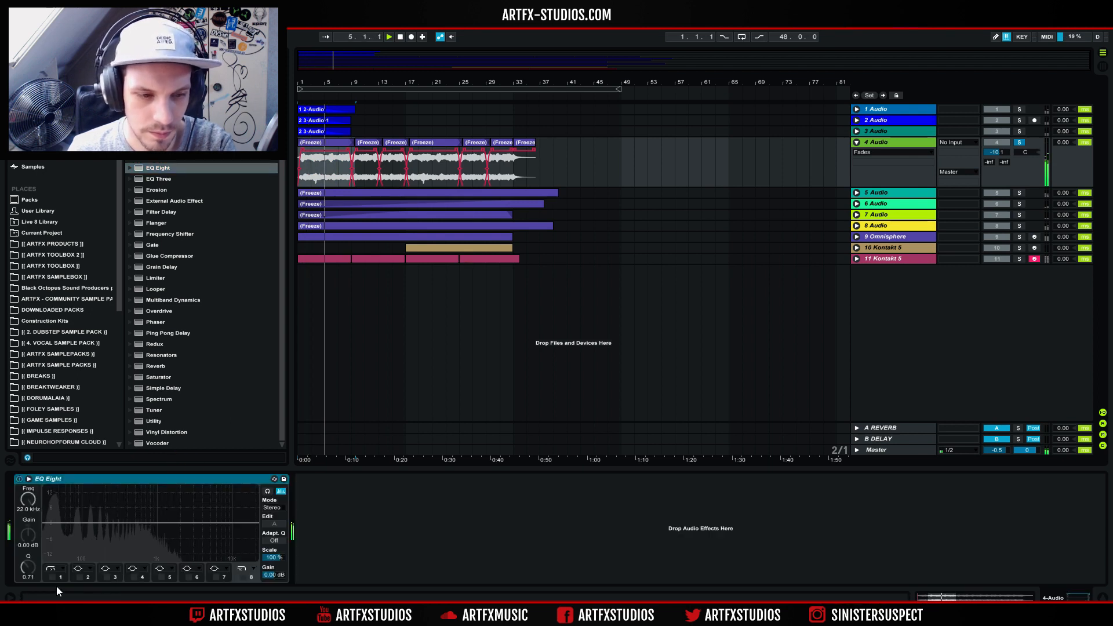
- On 4 Audio's EQ Eight, boost the low mids slightly with band 2 and set band 1's low cut to 37.4 Hz, Q 0.25
{"action": "left_click", "coordinate": [80, 577]}
{"action": "left_click_drag", "start_coordinate": [80, 521], "coordinate": [106, 512]}
{"action": "left_click", "coordinate": [51, 577]}
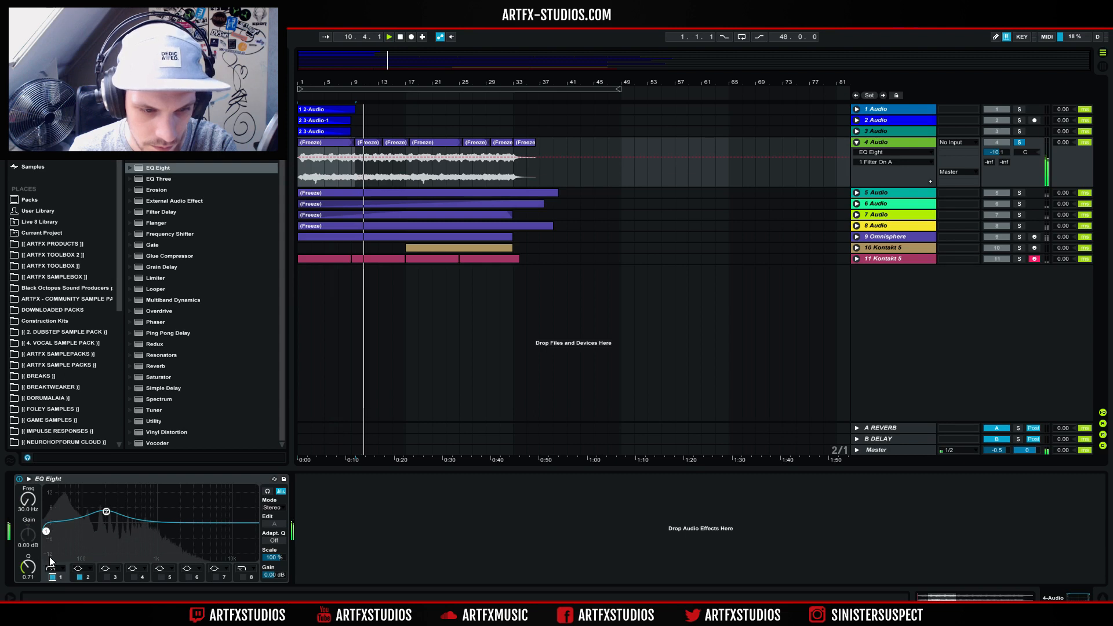
{"action": "mouse_move", "coordinate": [46, 531]}
{"action": "left_mouse_down"}
{"action": "mouse_move", "coordinate": [64, 543]}
{"action": "mouse_move", "coordinate": [53, 545]}
{"action": "left_mouse_up"}
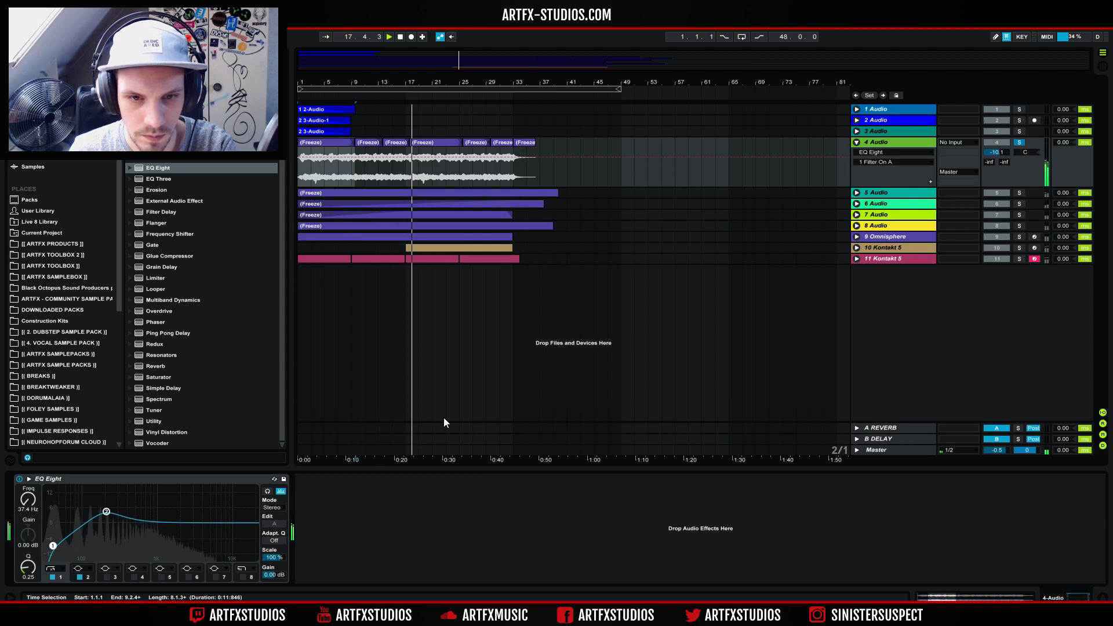
- Enable band 7 of 4 Audio's EQ Eight as a cut of about -10.8 dB at 683 Hz
{"action": "left_click", "coordinate": [215, 577]}
{"action": "left_click_drag", "start_coordinate": [223, 522], "coordinate": [145, 548]}
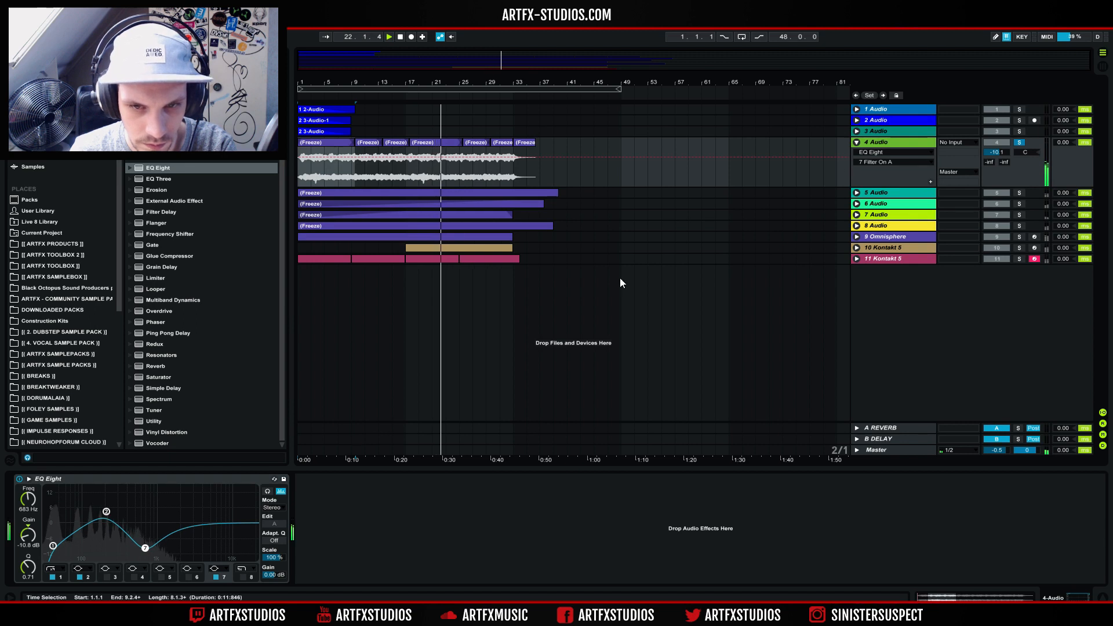
- Unsolo 4 Audio, play it in the full mix, and adjust its EQ Eight band 7 to 805 Hz at -10.0 dB
{"action": "left_click", "coordinate": [1020, 142]}
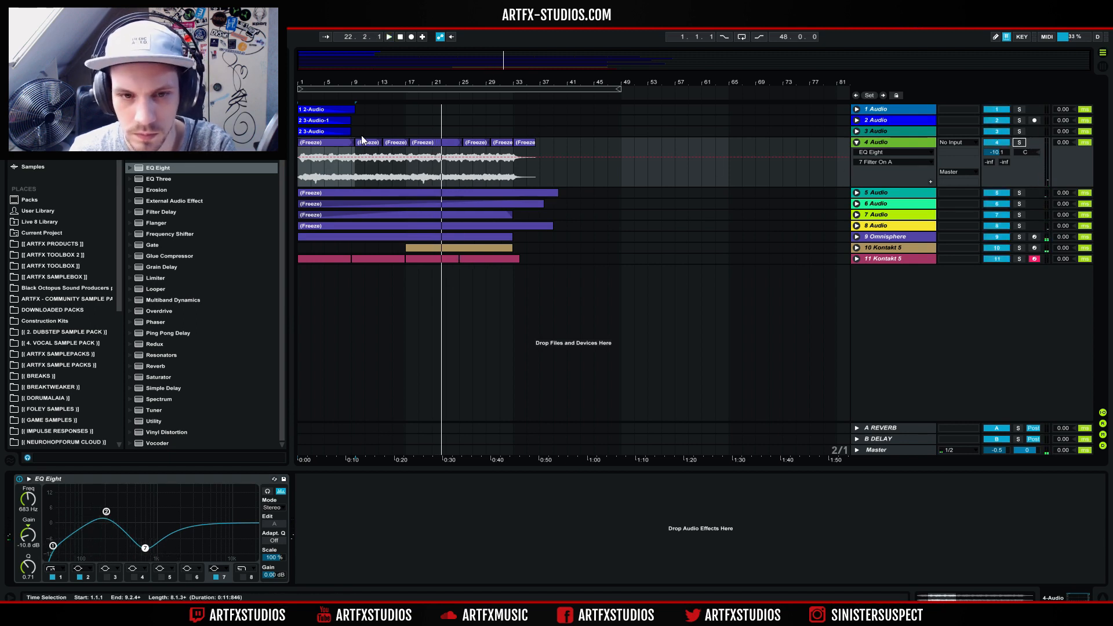
{"action": "left_click", "coordinate": [332, 146]}
{"action": "key", "text": "space"}
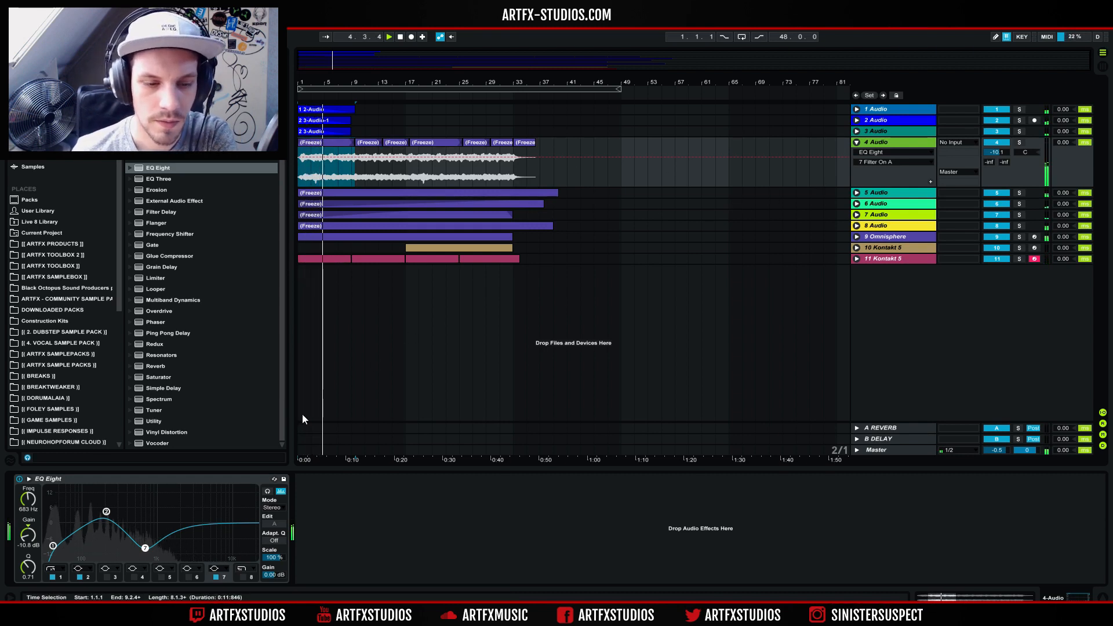
{"action": "left_click_drag", "start_coordinate": [146, 548], "coordinate": [151, 548]}
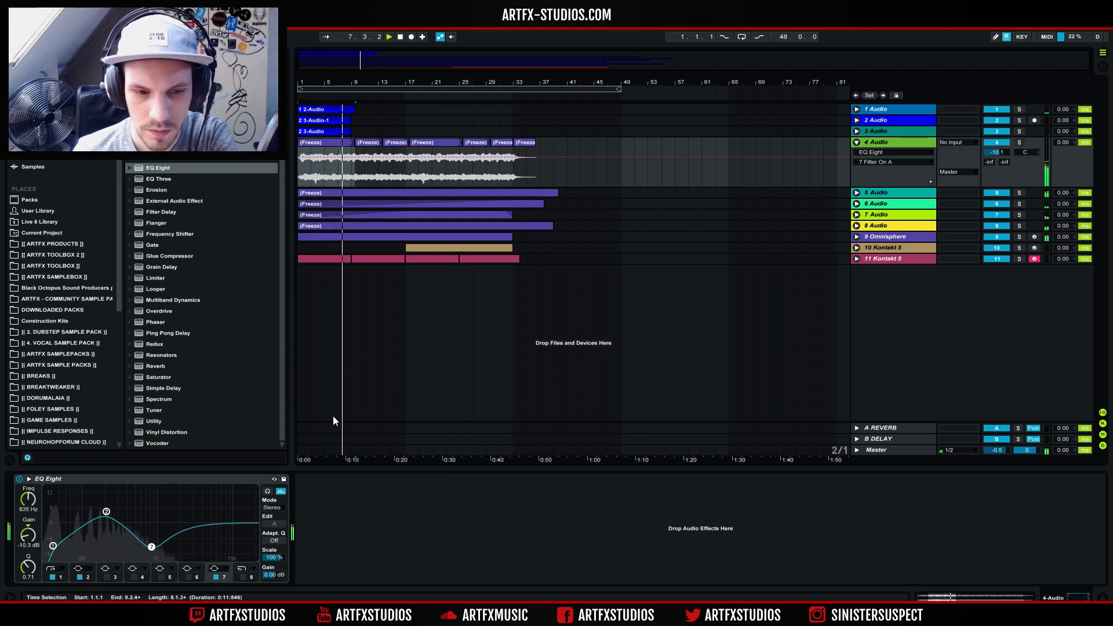
{"action": "left_click_drag", "start_coordinate": [152, 547], "coordinate": [150, 546]}
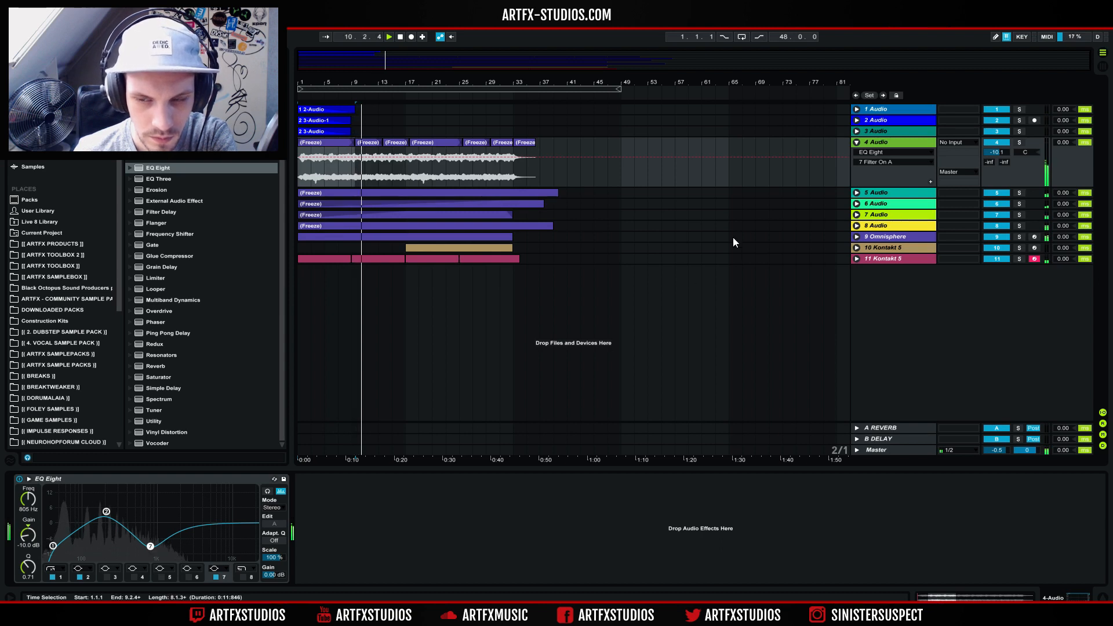
{"action": "left_click", "coordinate": [857, 142]}
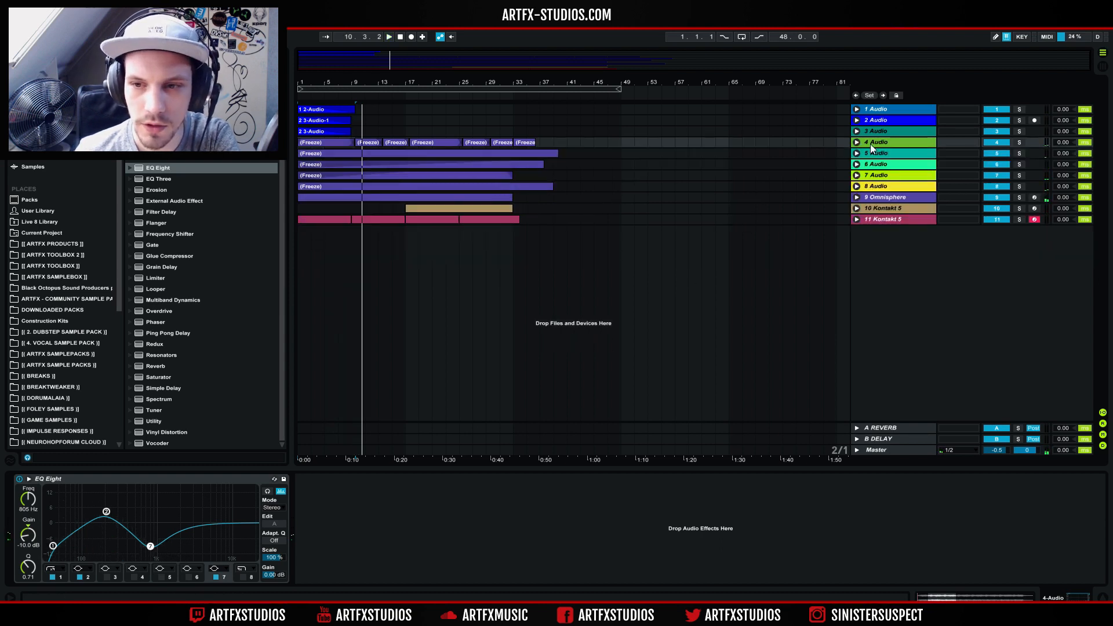
- Unfold and solo 5 Audio, and set its EQ Eight low cut to 155 Hz with Q 0.26 during playback
{"action": "left_click", "coordinate": [871, 153]}
{"action": "left_click", "coordinate": [857, 153]}
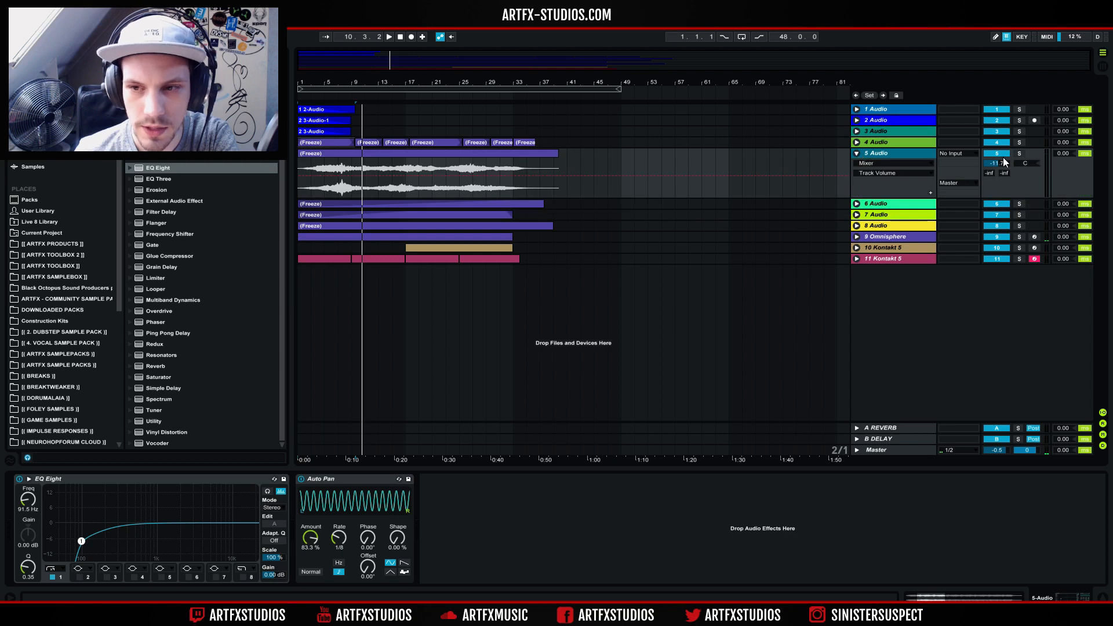
{"action": "left_click", "coordinate": [1020, 153]}
{"action": "left_click", "coordinate": [318, 166]}
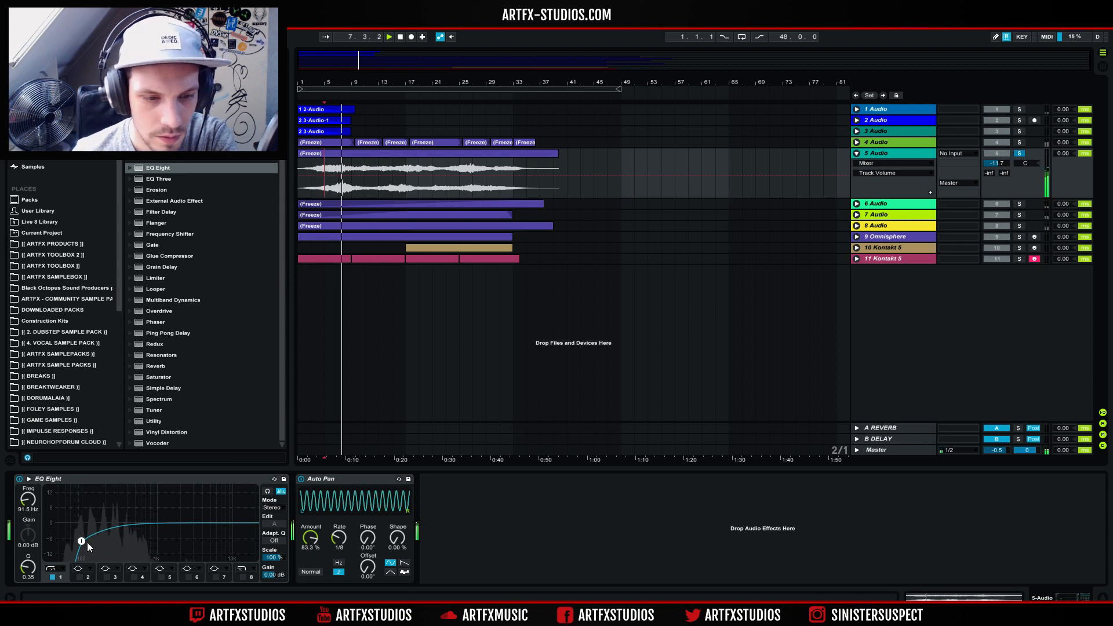
{"action": "left_click_drag", "start_coordinate": [82, 541], "coordinate": [98, 545]}
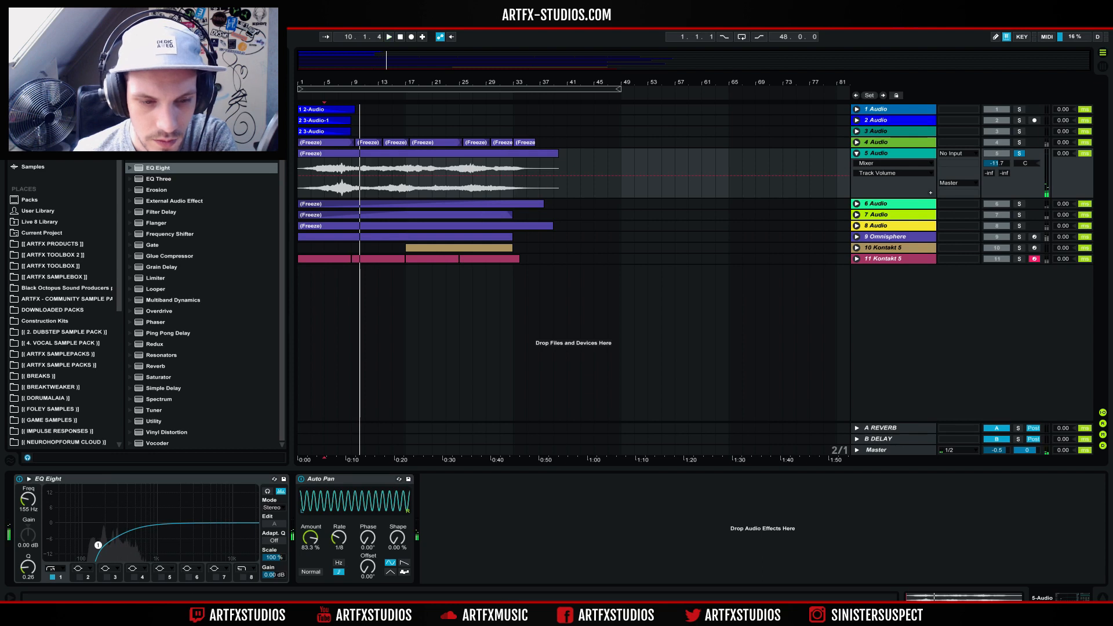
- Solo 6 Audio, unfold and enlarge its lane, and audition it from about bar 15
{"action": "left_click", "coordinate": [1027, 203]}
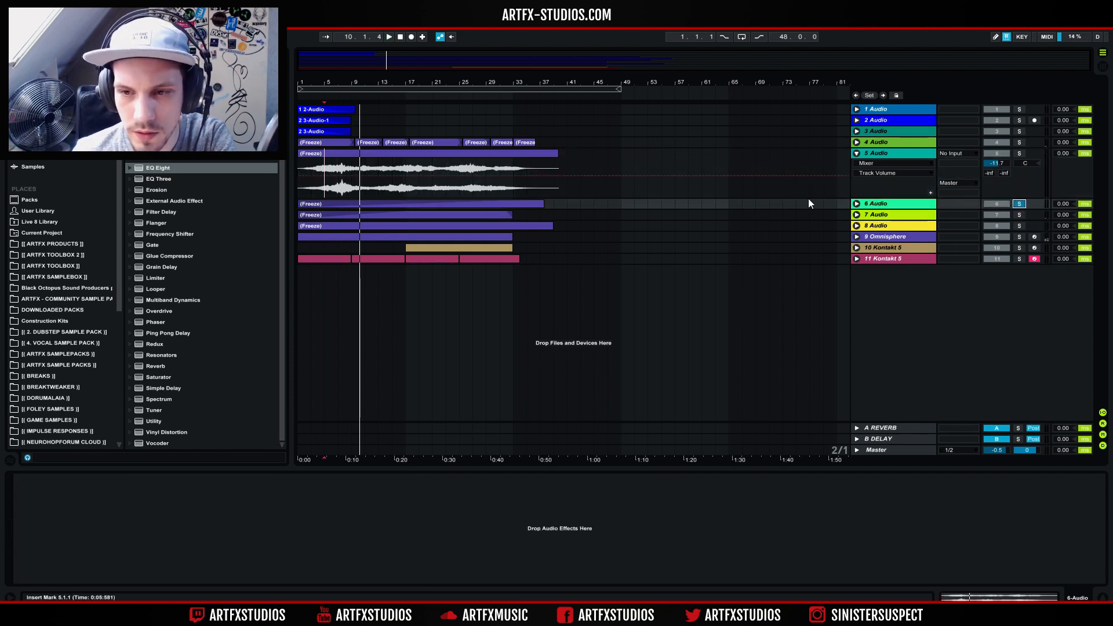
{"action": "key", "text": "space"}
{"action": "left_click", "coordinate": [857, 204]}
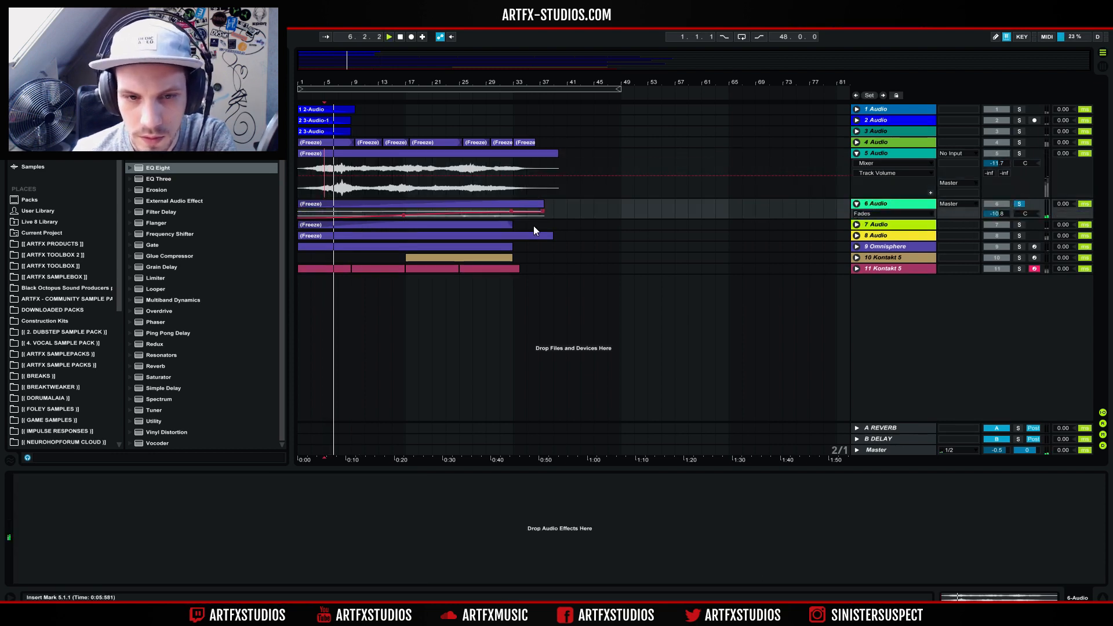
{"action": "left_click_drag", "start_coordinate": [889, 220], "coordinate": [780, 268]}
{"action": "left_click", "coordinate": [392, 260]}
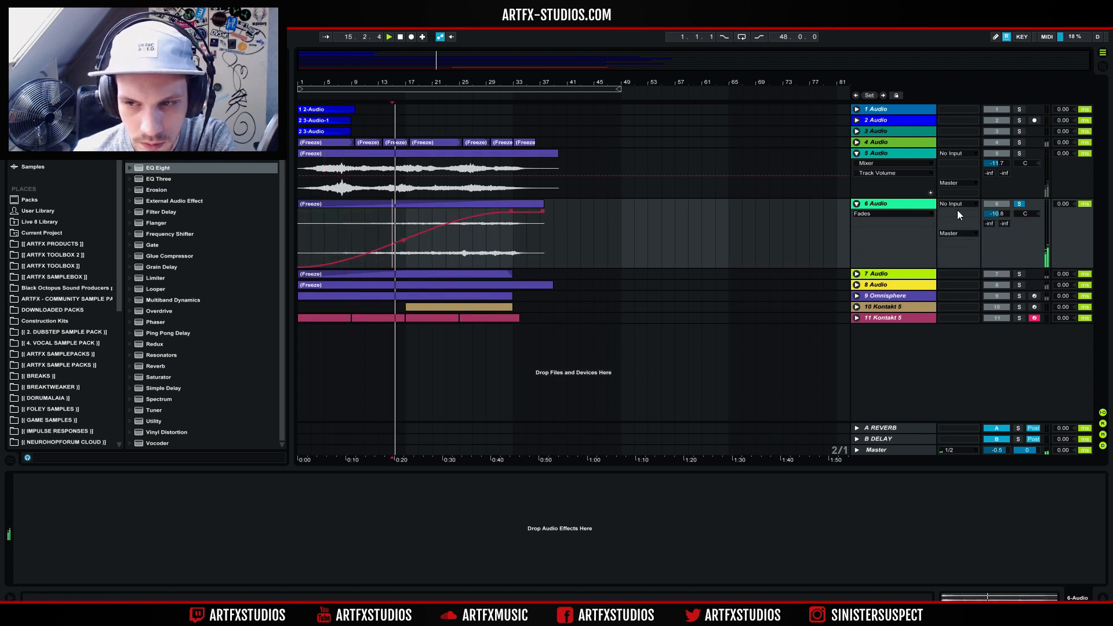
- Raise 6 Audio's volume to 1.9 dB and add an EQ Eight with a low cut at 102 Hz, Q 0.21
{"action": "left_click_drag", "start_coordinate": [996, 213], "coordinate": [997, 185]}
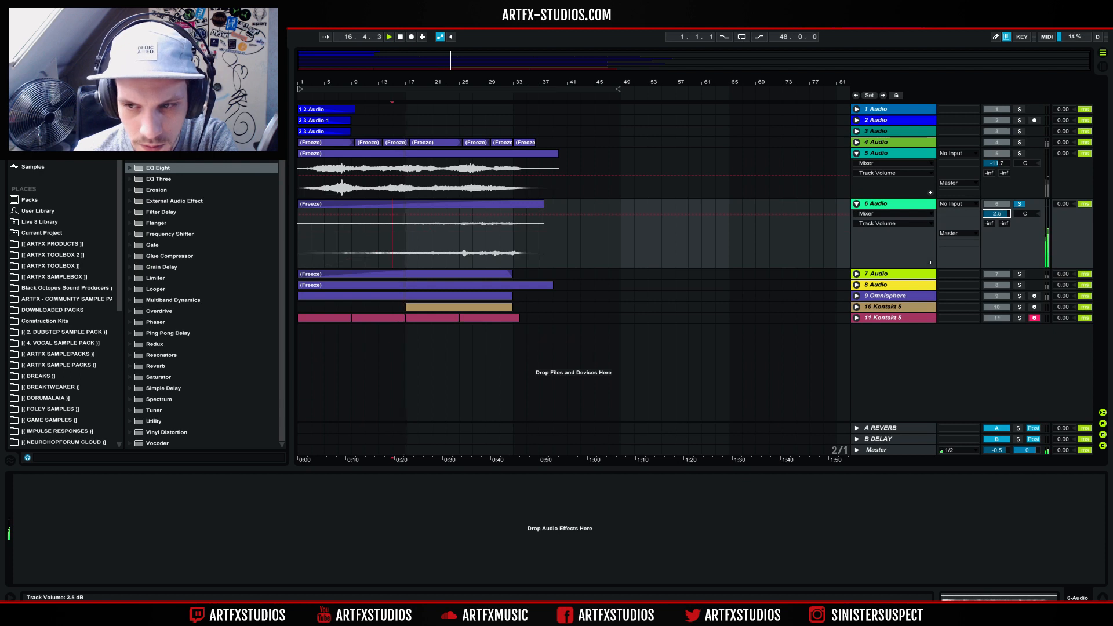
{"action": "left_click_drag", "start_coordinate": [156, 167], "coordinate": [528, 515]}
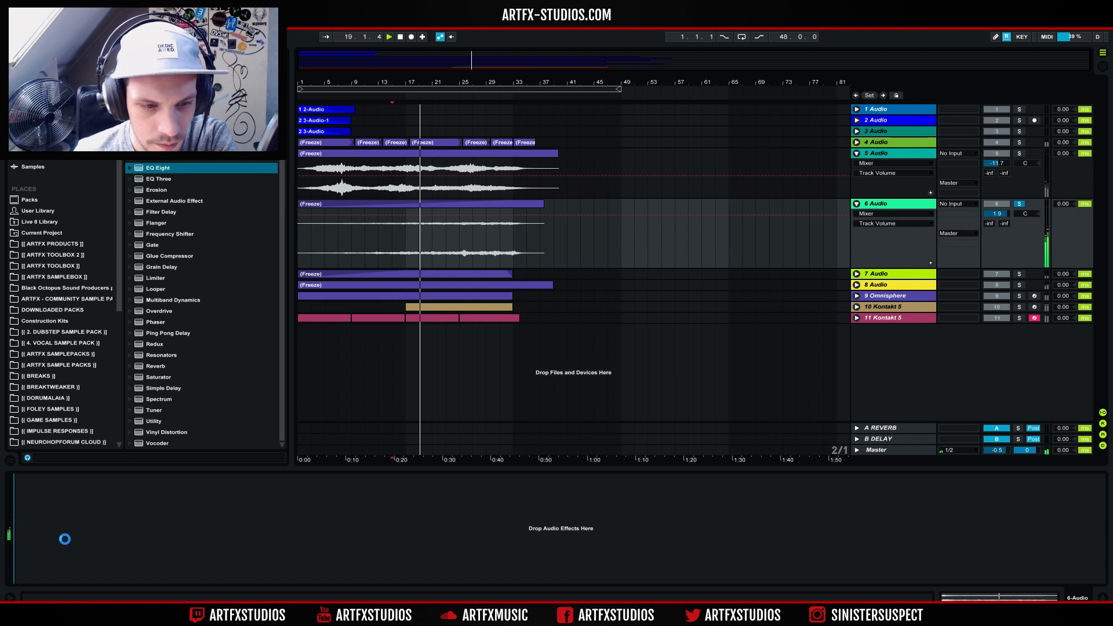
{"action": "left_click_drag", "start_coordinate": [53, 534], "coordinate": [85, 548]}
- Unsolo 6 Audio, place the insert marker at bar 17, and fold the track's lane
{"action": "left_click", "coordinate": [1019, 205]}
{"action": "left_click", "coordinate": [405, 250]}
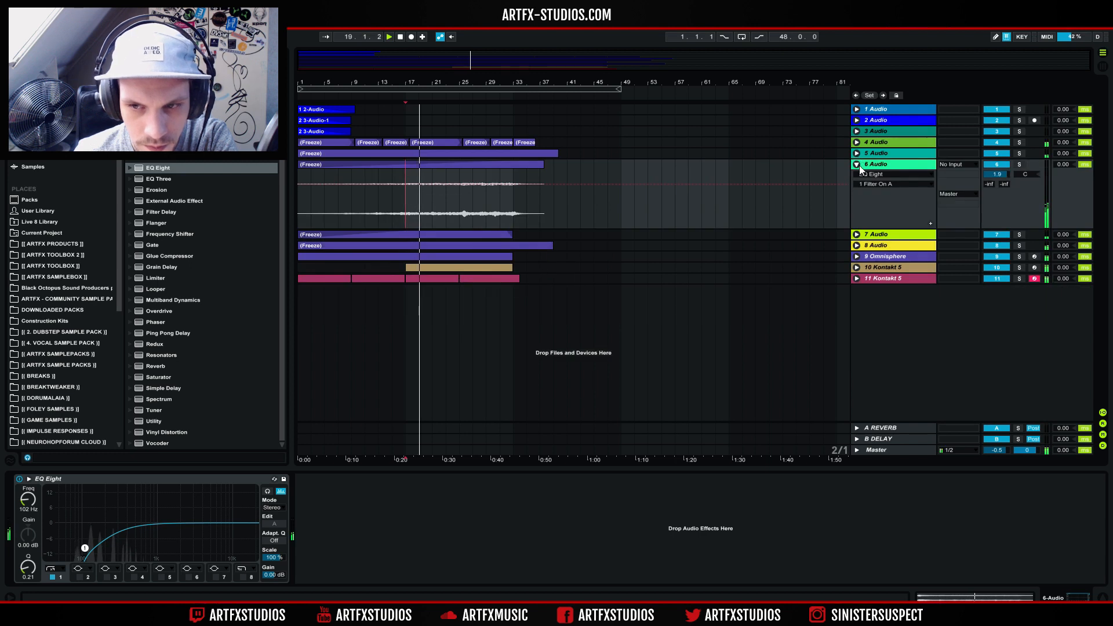
{"action": "left_click", "coordinate": [858, 165]}
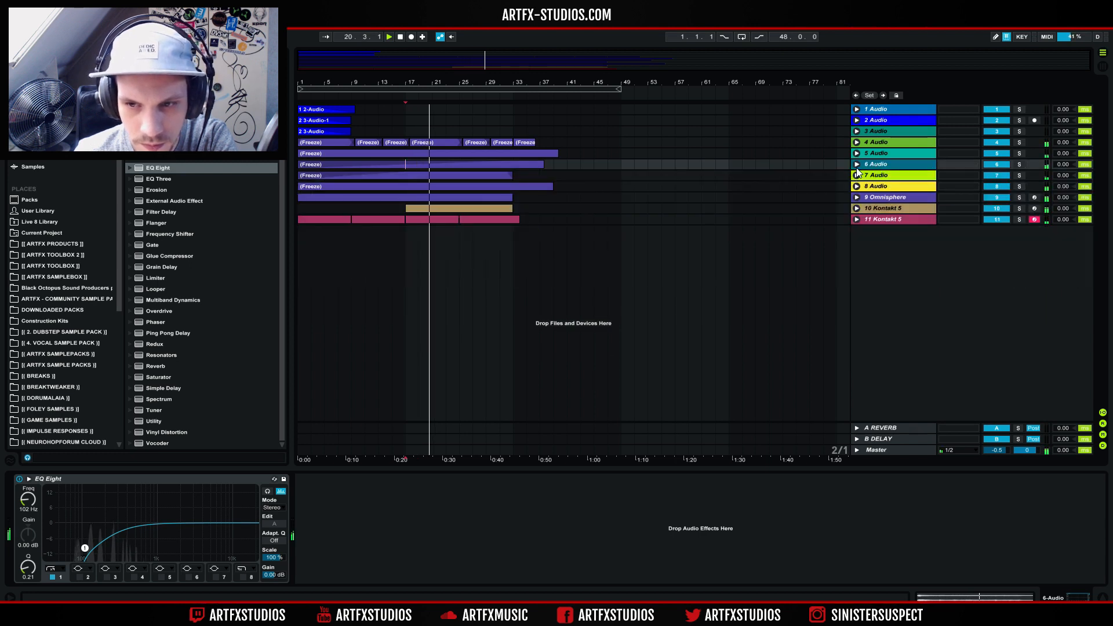
- Check the device chains and EQ curves of 5 Audio and 4 Audio during full-mix playback, folding their lanes when done
{"action": "left_click", "coordinate": [893, 152]}
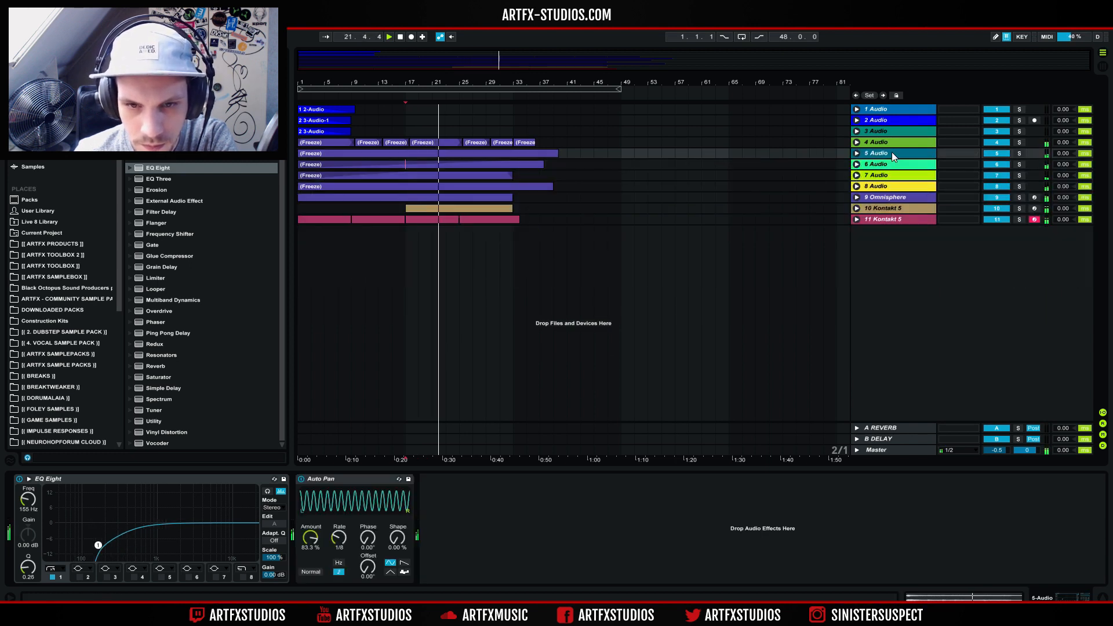
{"action": "left_click", "coordinate": [856, 153]}
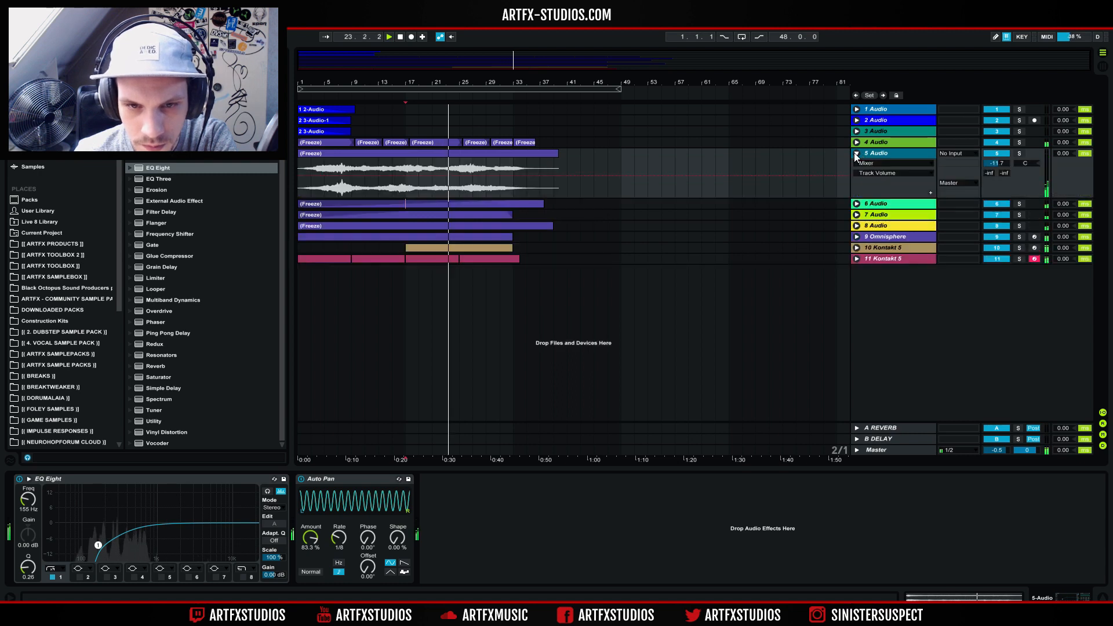
{"action": "left_click", "coordinate": [857, 142]}
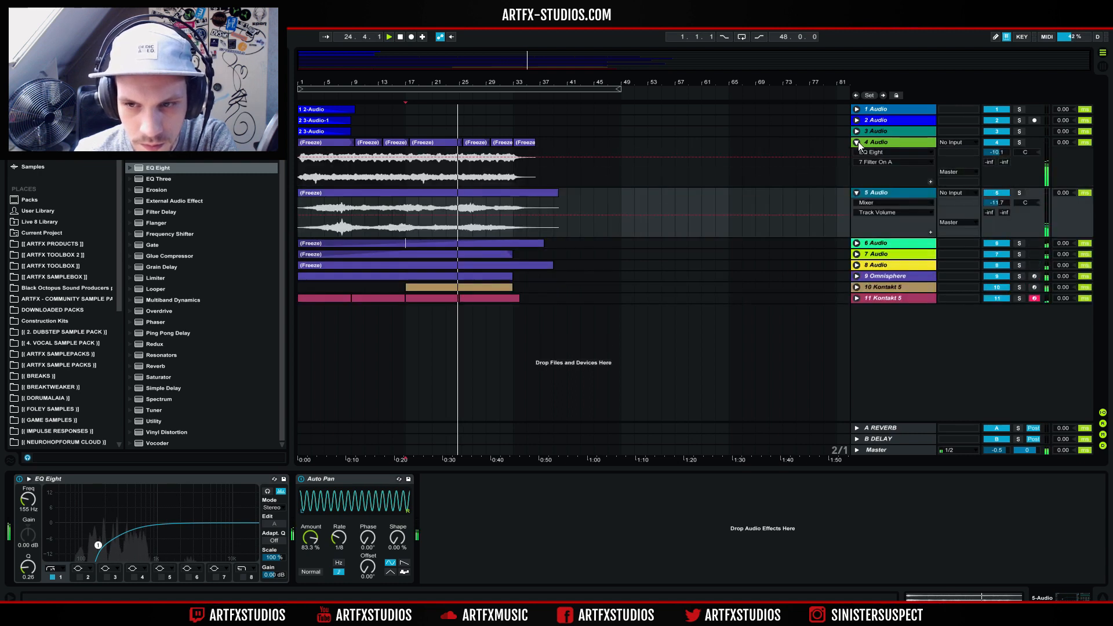
{"action": "left_click", "coordinate": [870, 142]}
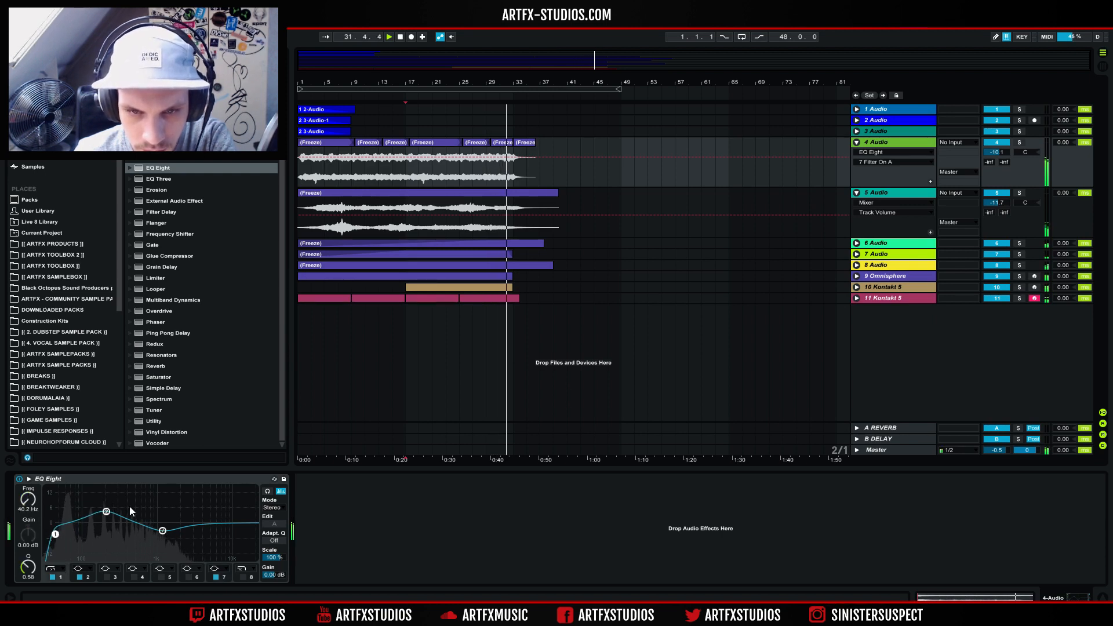
{"action": "left_click", "coordinate": [858, 142]}
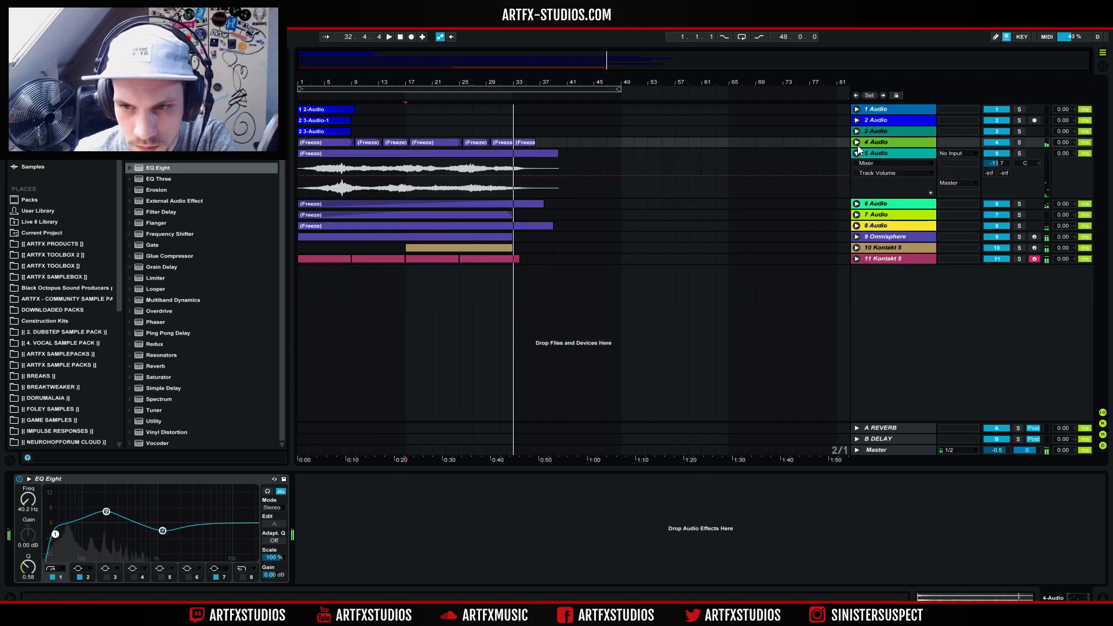
{"action": "left_click", "coordinate": [857, 153]}
- Unfold 6 Audio and lower its track volume to -7.4 dB
{"action": "left_click", "coordinate": [879, 166]}
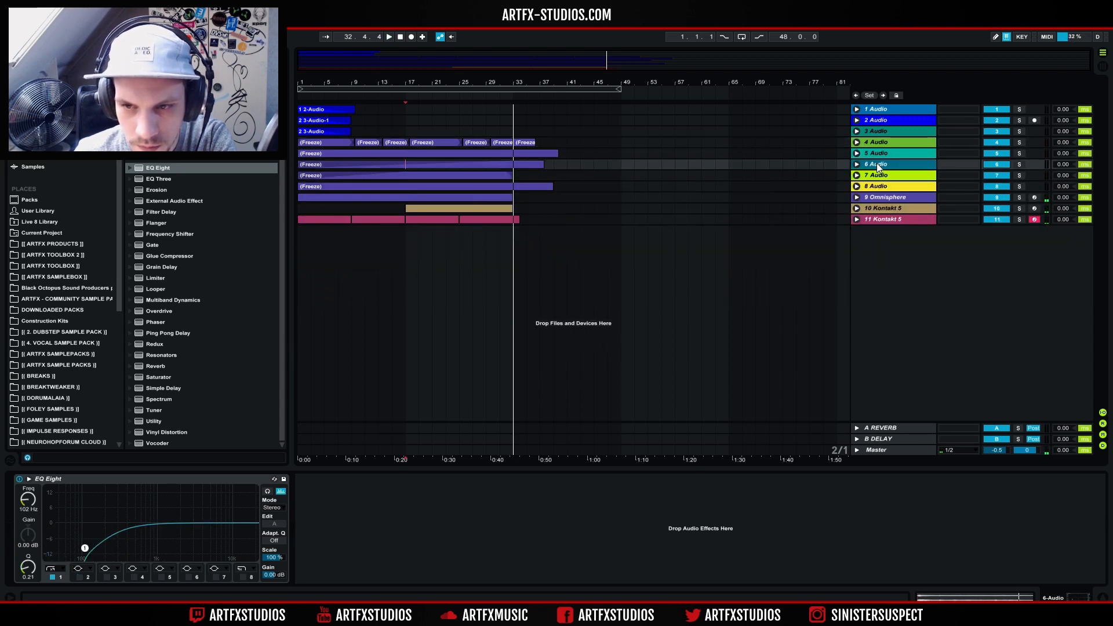
{"action": "left_click", "coordinate": [857, 165]}
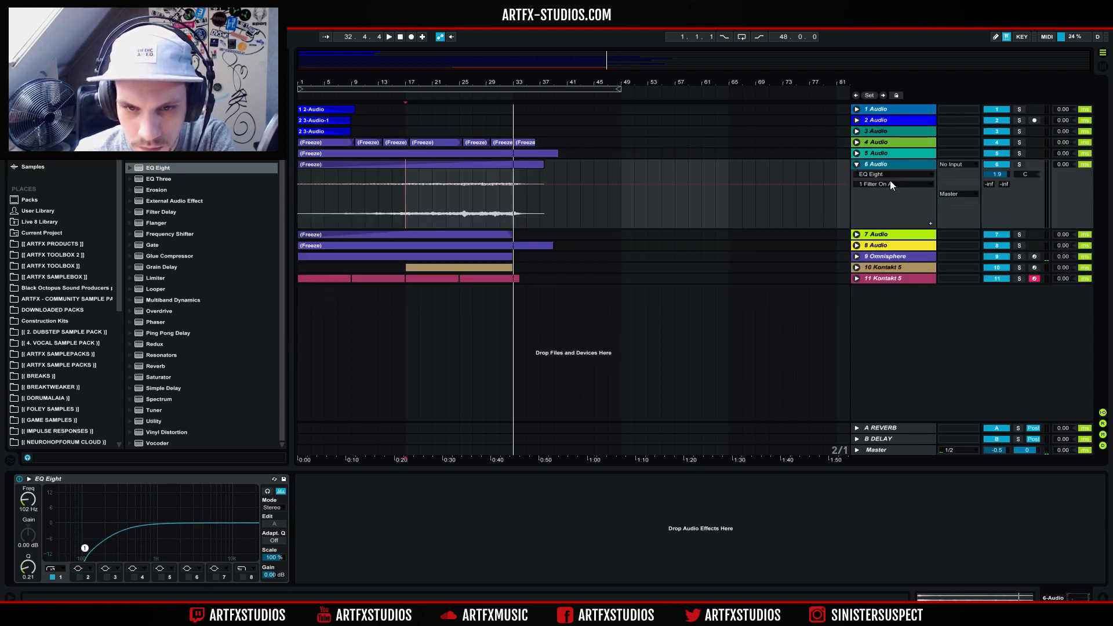
{"action": "left_click_drag", "start_coordinate": [1004, 175], "coordinate": [1004, 191]}
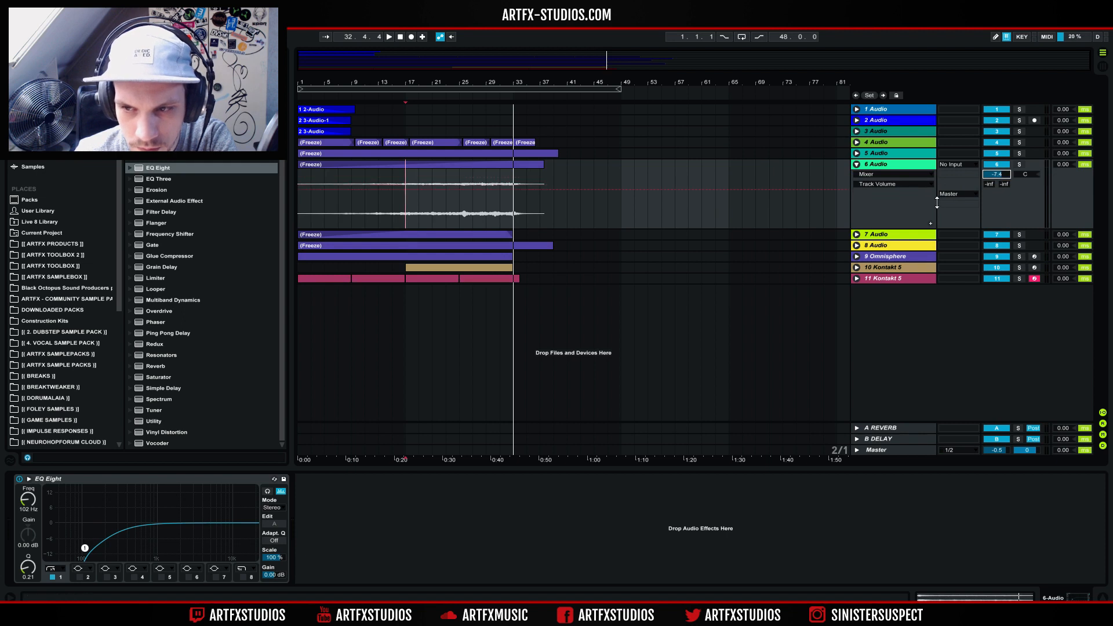
- Fold 6 Audio, then unfold and solo 7 Audio and audition it from bar 13
{"action": "left_click", "coordinate": [856, 235]}
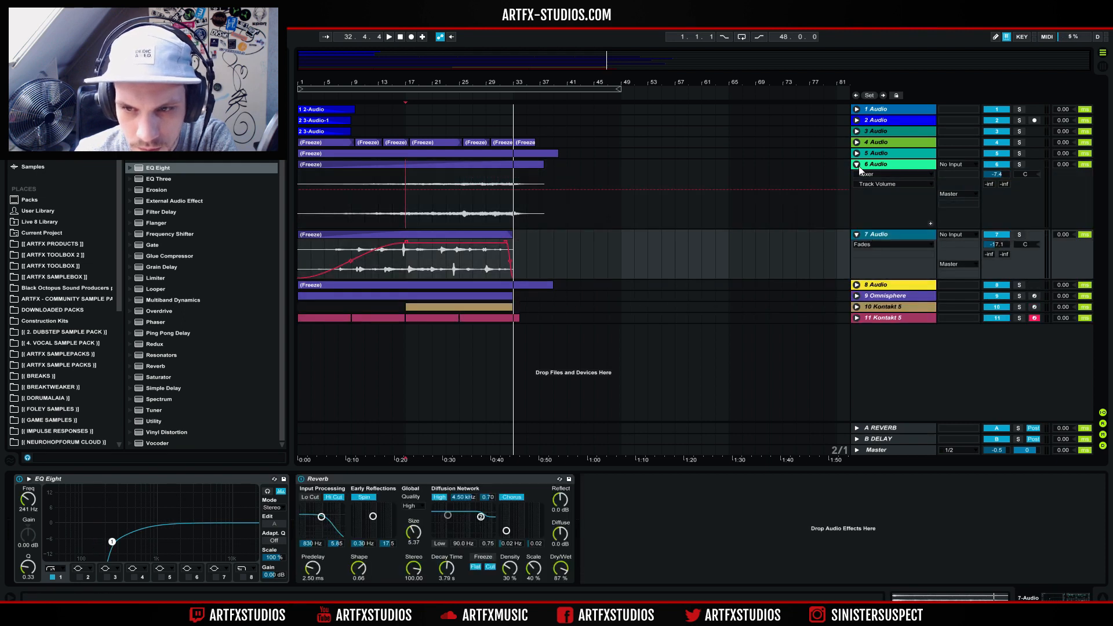
{"action": "left_click", "coordinate": [857, 165]}
{"action": "left_click", "coordinate": [920, 175]}
{"action": "left_click", "coordinate": [1019, 175]}
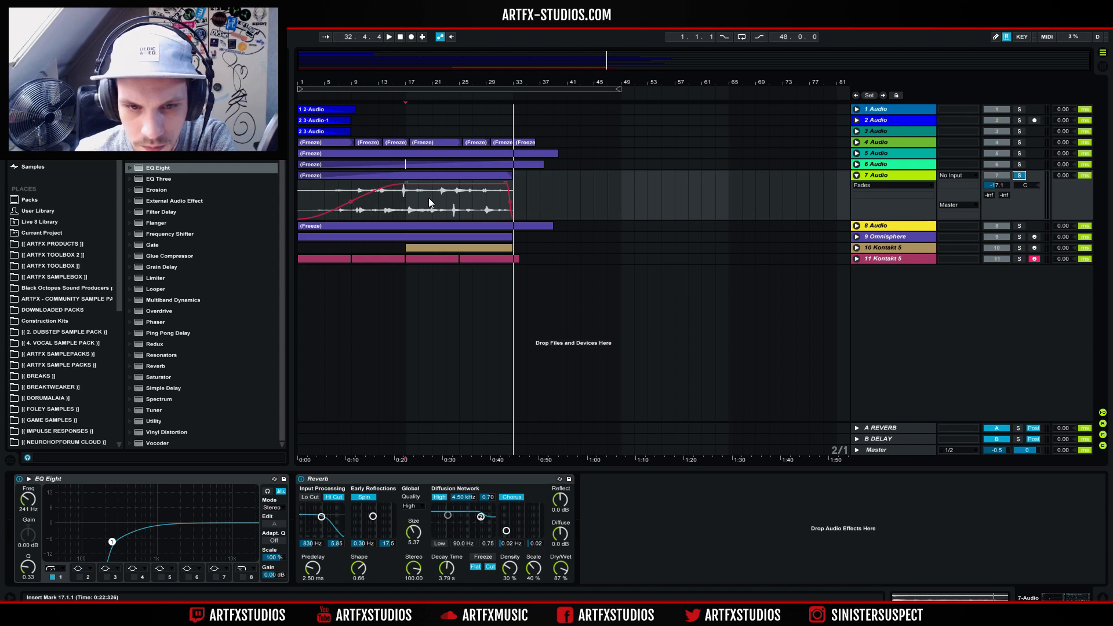
{"action": "left_click", "coordinate": [381, 203]}
{"action": "key", "text": "space"}
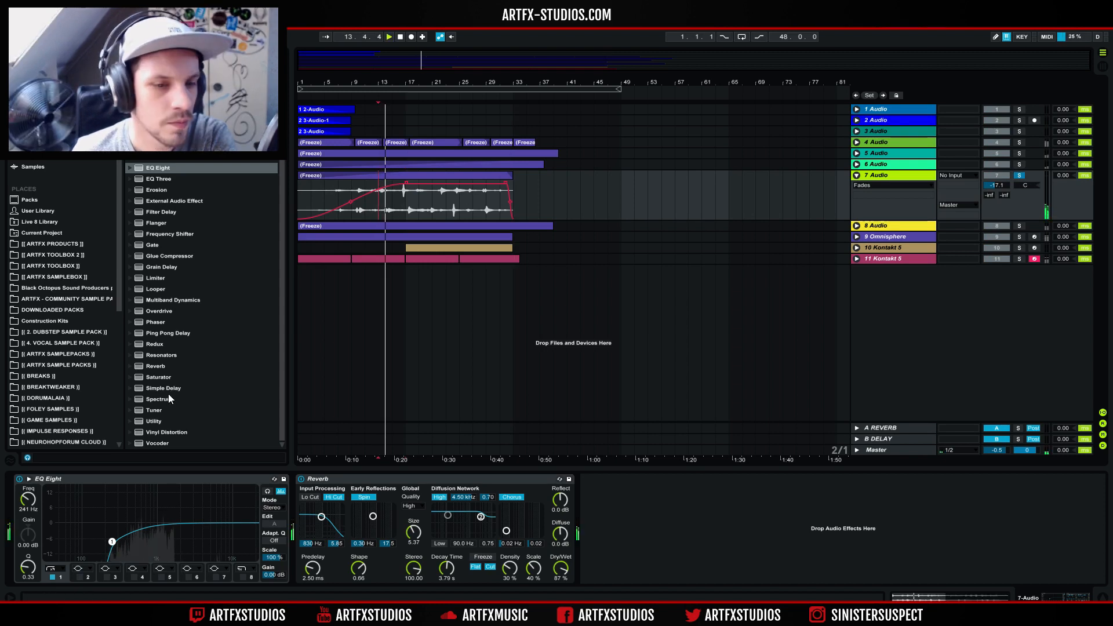
- Insert a Simple Delay before 7 Audio's Reverb with feedback 38 %, dry/wet 41 % and a left beat delay of 2
{"action": "left_click_drag", "start_coordinate": [173, 388], "coordinate": [299, 574]}
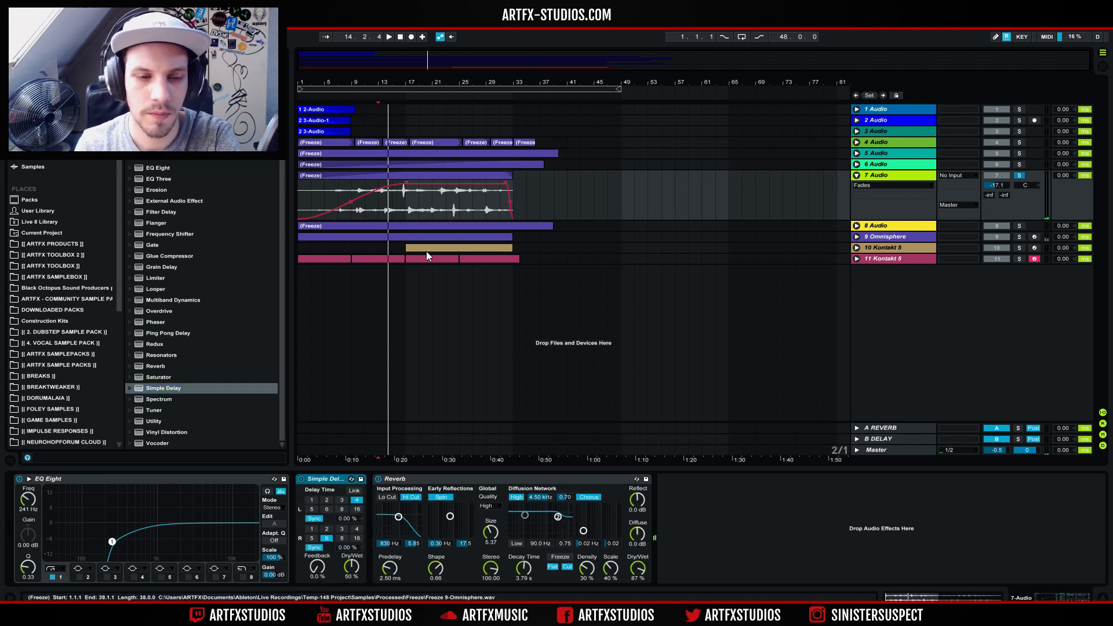
{"action": "key", "text": "space"}
{"action": "left_click", "coordinate": [318, 567]}
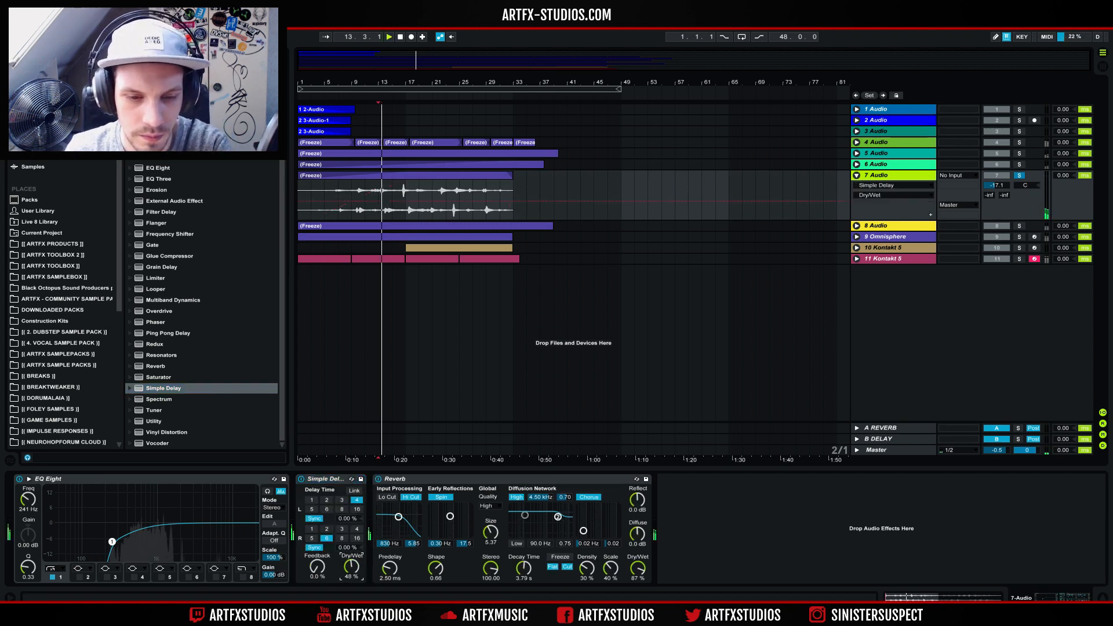
{"action": "left_click_drag", "start_coordinate": [353, 567], "coordinate": [317, 539]}
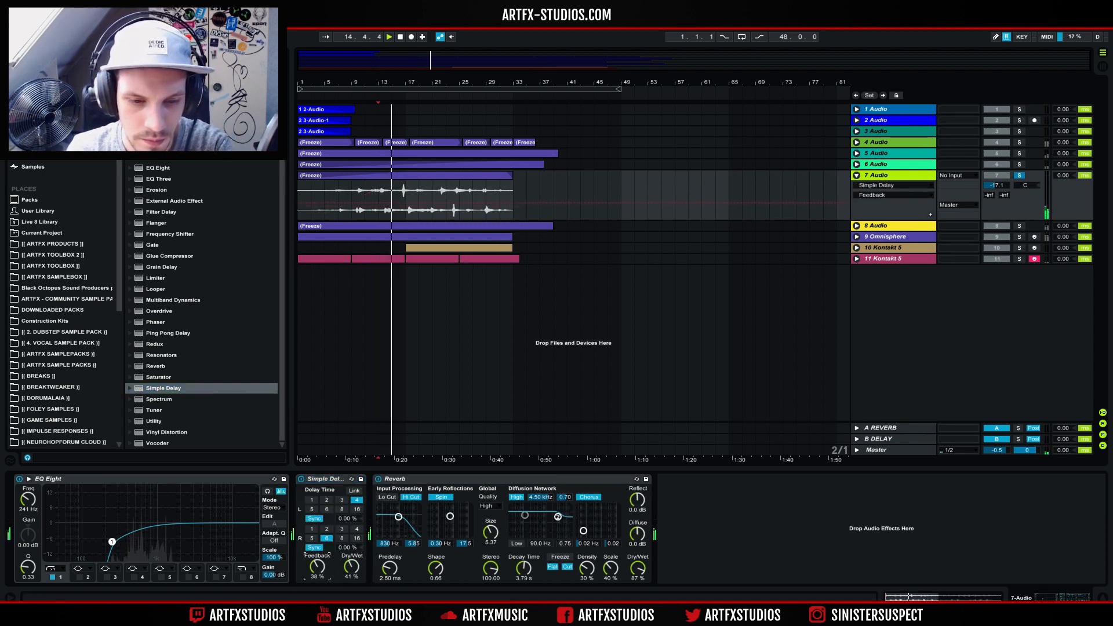
{"action": "left_click", "coordinate": [324, 500]}
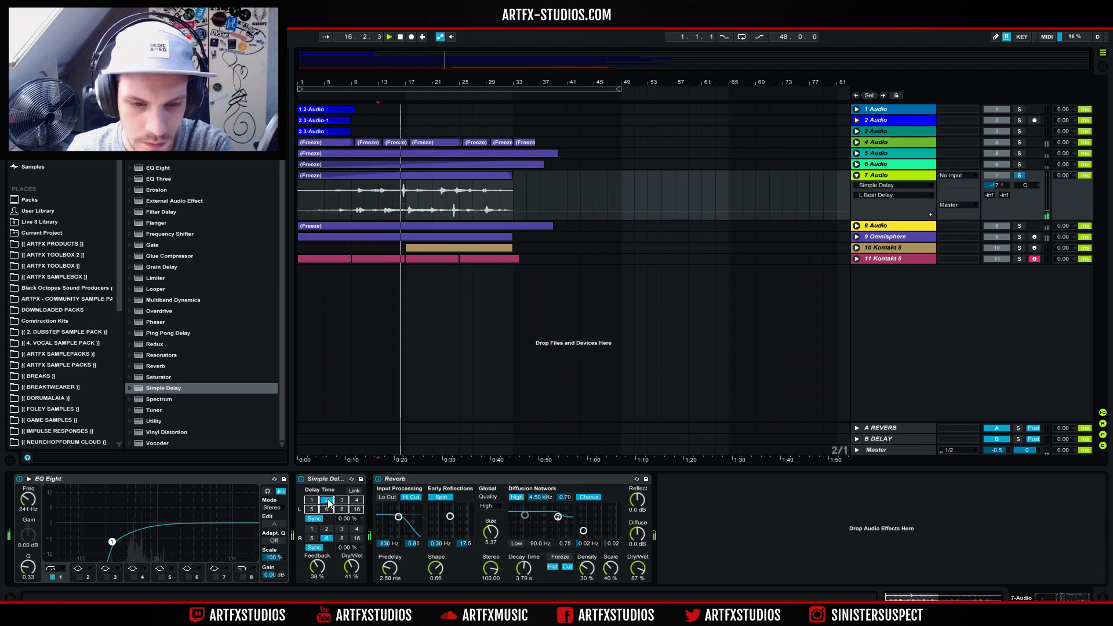
{"action": "left_click", "coordinate": [352, 567]}
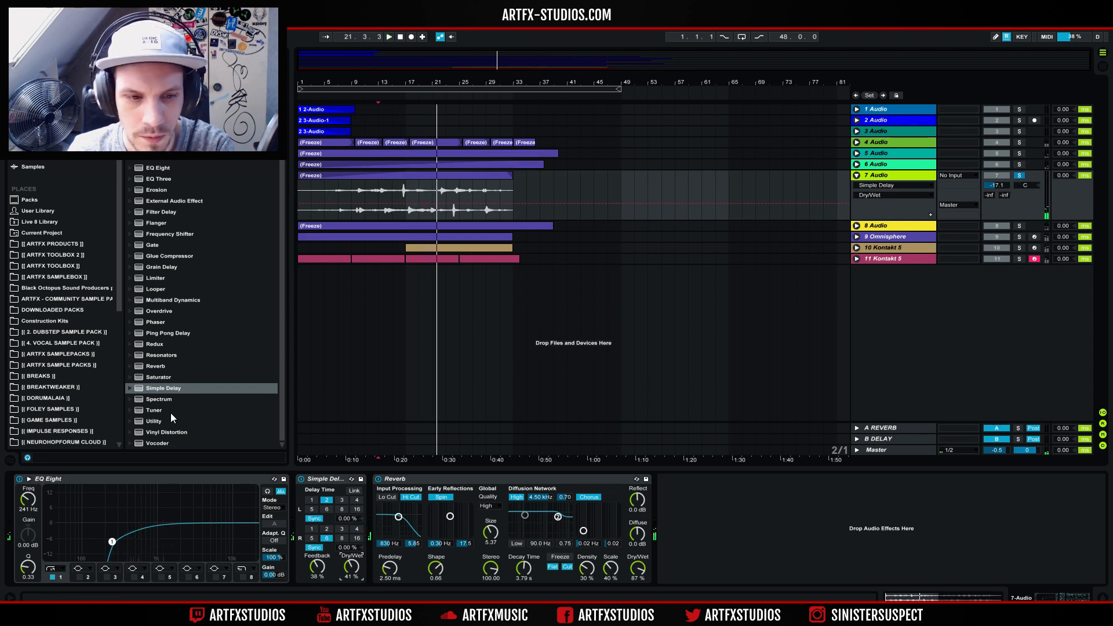
- Fold 7 Audio, unfold and solo 8 Audio, and play it from bar 9
{"action": "left_click", "coordinate": [857, 176]}
{"action": "left_click", "coordinate": [856, 187]}
{"action": "left_click", "coordinate": [893, 186]}
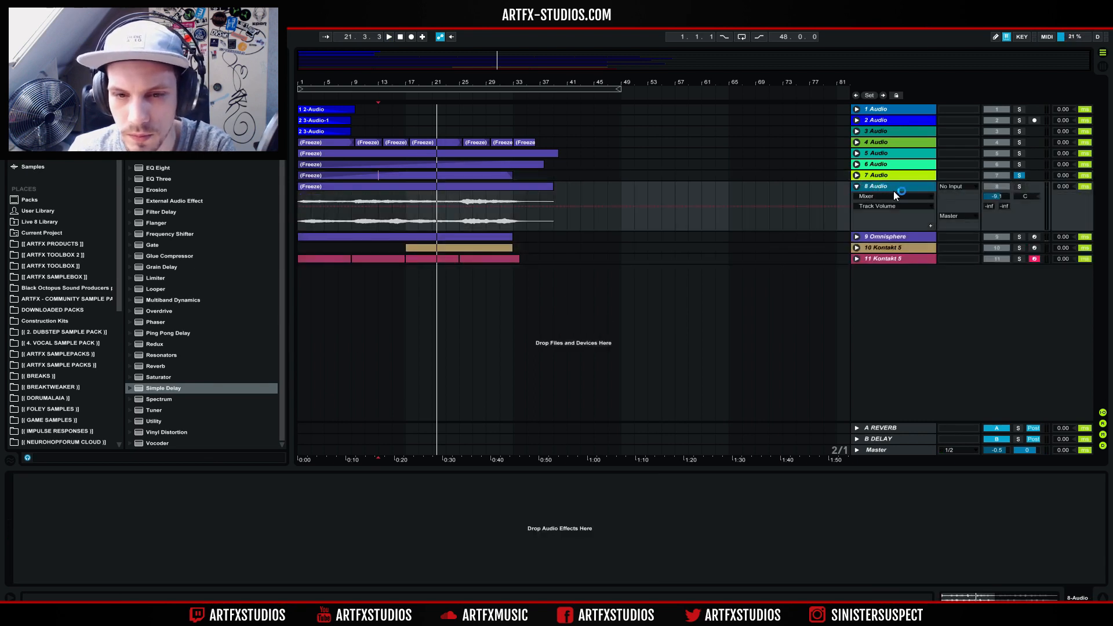
{"action": "left_click", "coordinate": [1018, 185]}
{"action": "left_click", "coordinate": [353, 207]}
{"action": "key", "text": "space"}
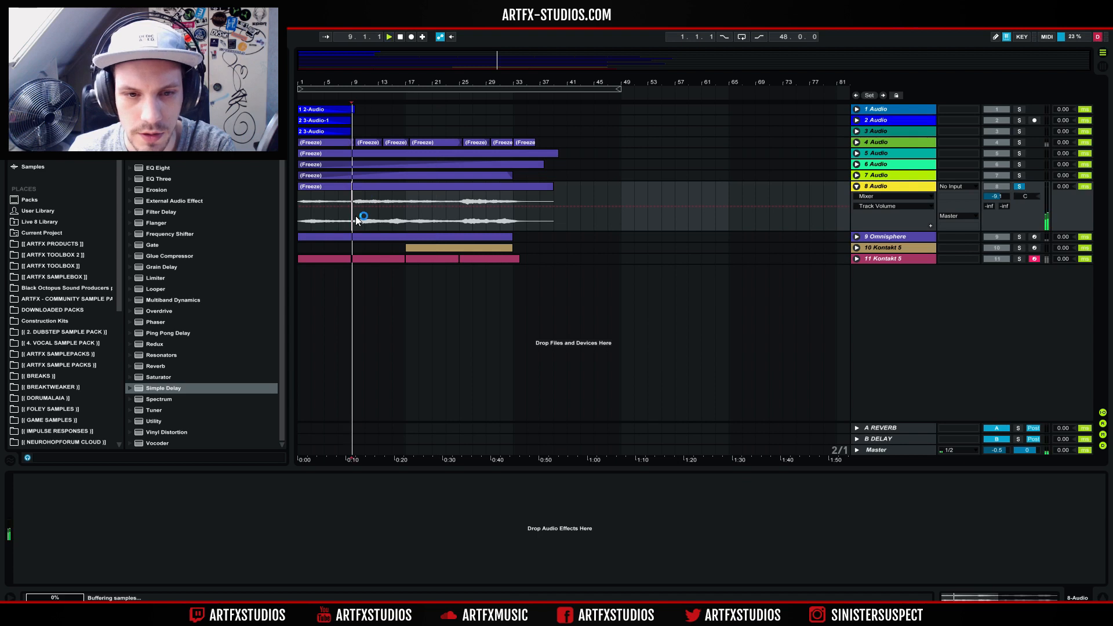
- Add an EQ Eight to 8 Audio with a low cut at 132 Hz, Q 0.17
{"action": "left_click_drag", "start_coordinate": [152, 167], "coordinate": [328, 506]}
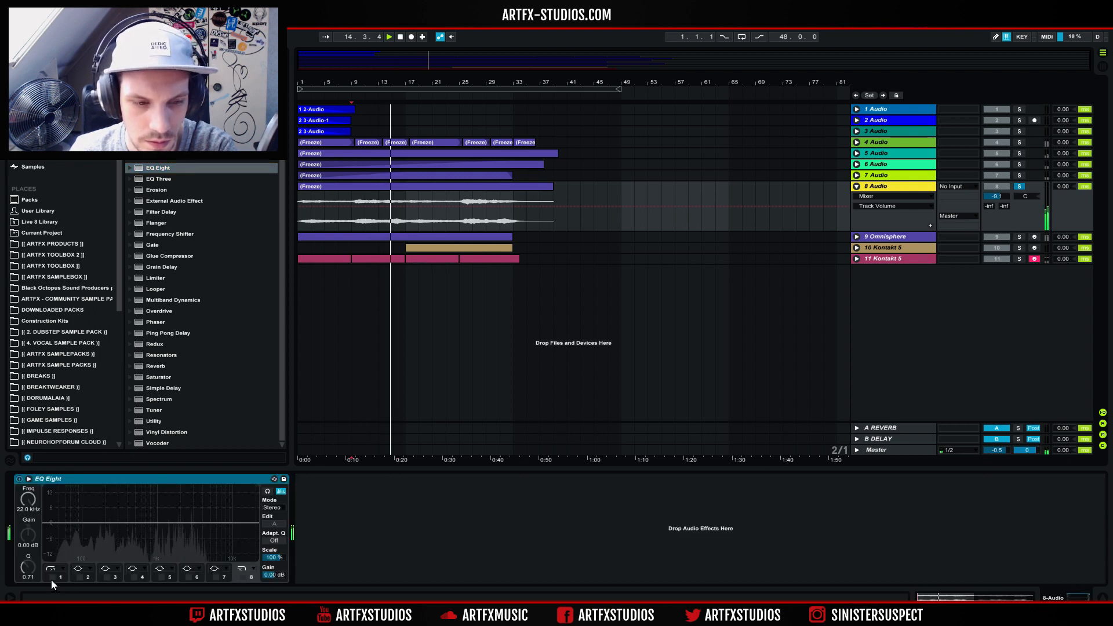
{"action": "left_click_drag", "start_coordinate": [50, 544], "coordinate": [93, 554]}
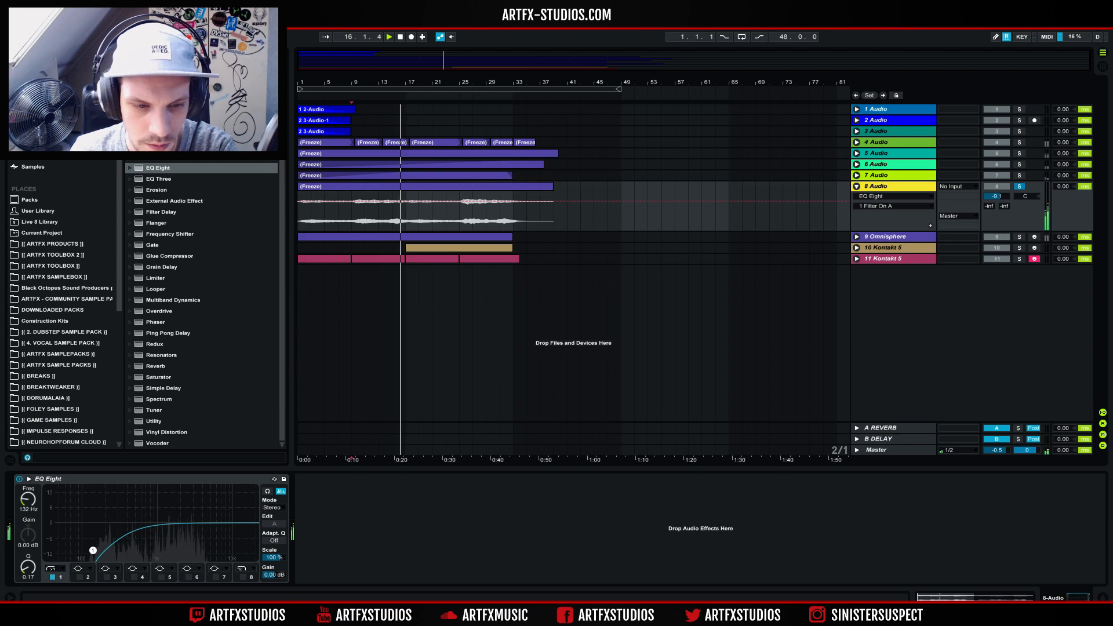
{"action": "key", "text": "space"}
- Unsolo 8 Audio, replay the full mix from bar 9, and fold the track's lane
{"action": "key", "text": "space"}
{"action": "left_click", "coordinate": [1019, 187]}
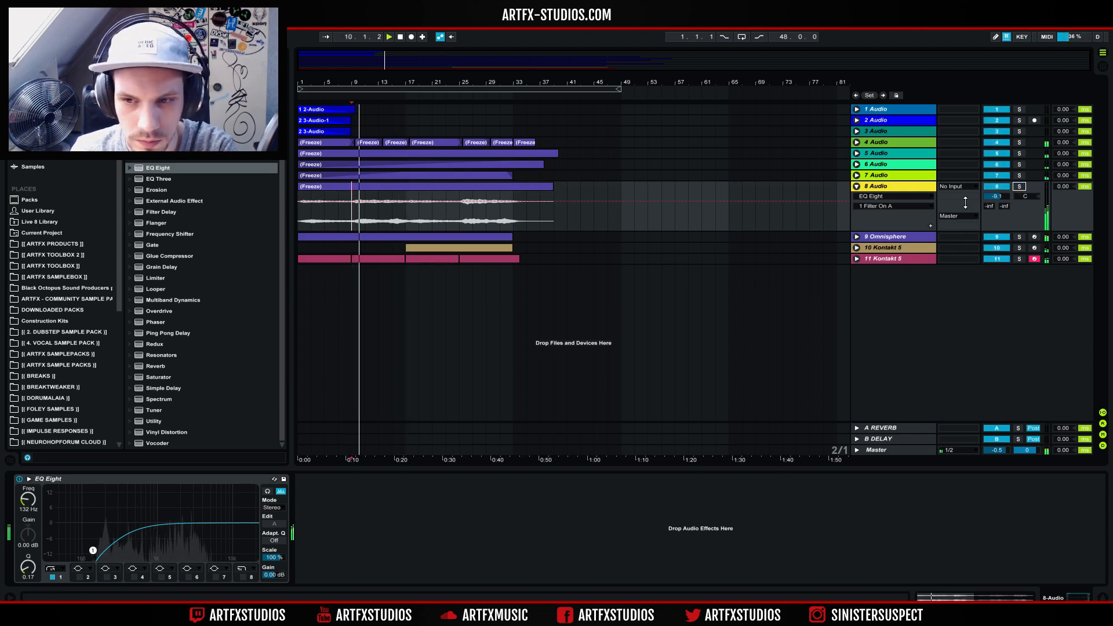
{"action": "left_click", "coordinate": [857, 185]}
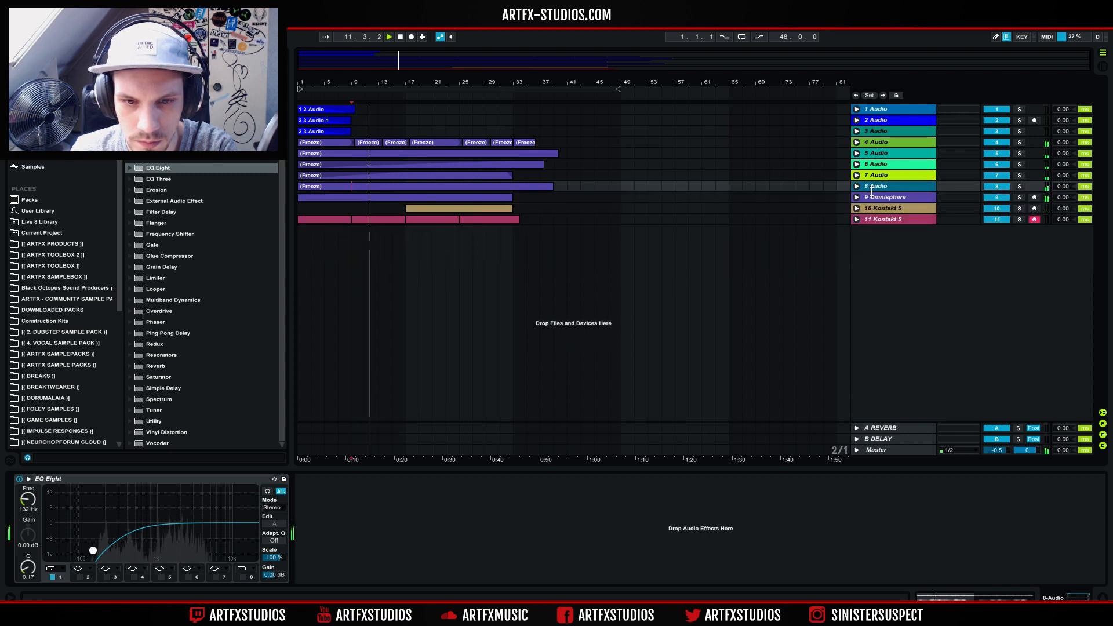
- Unfold and solo 9 Omnisphere, and add an EQ Eight after its instrument
{"action": "left_click", "coordinate": [875, 200]}
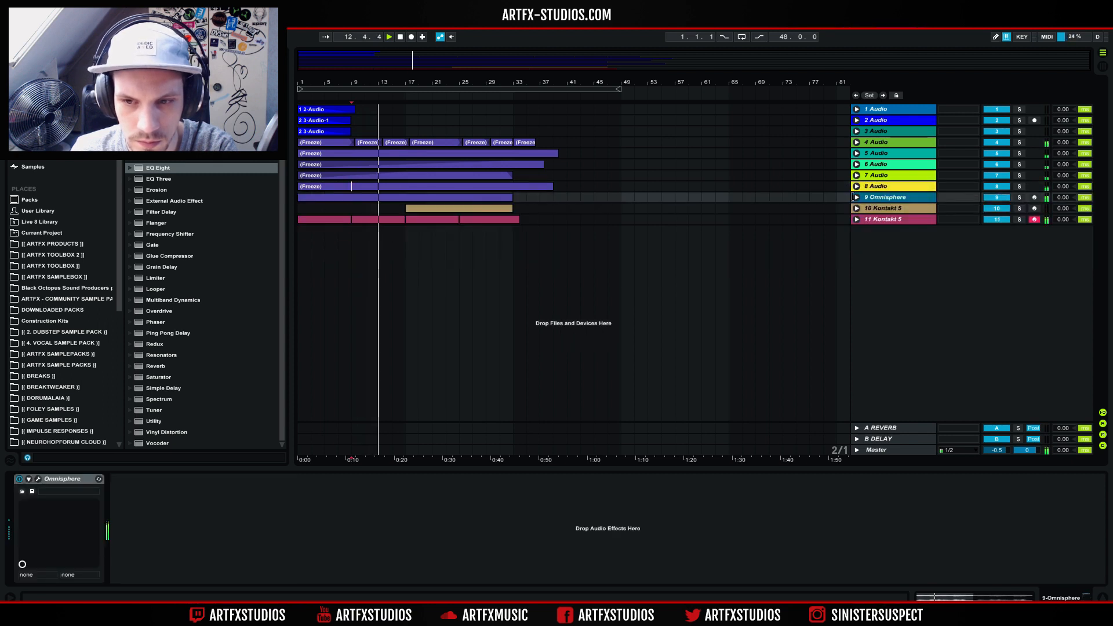
{"action": "left_click", "coordinate": [857, 198]}
{"action": "left_click", "coordinate": [1019, 198]}
{"action": "left_click_drag", "start_coordinate": [168, 168], "coordinate": [167, 543]}
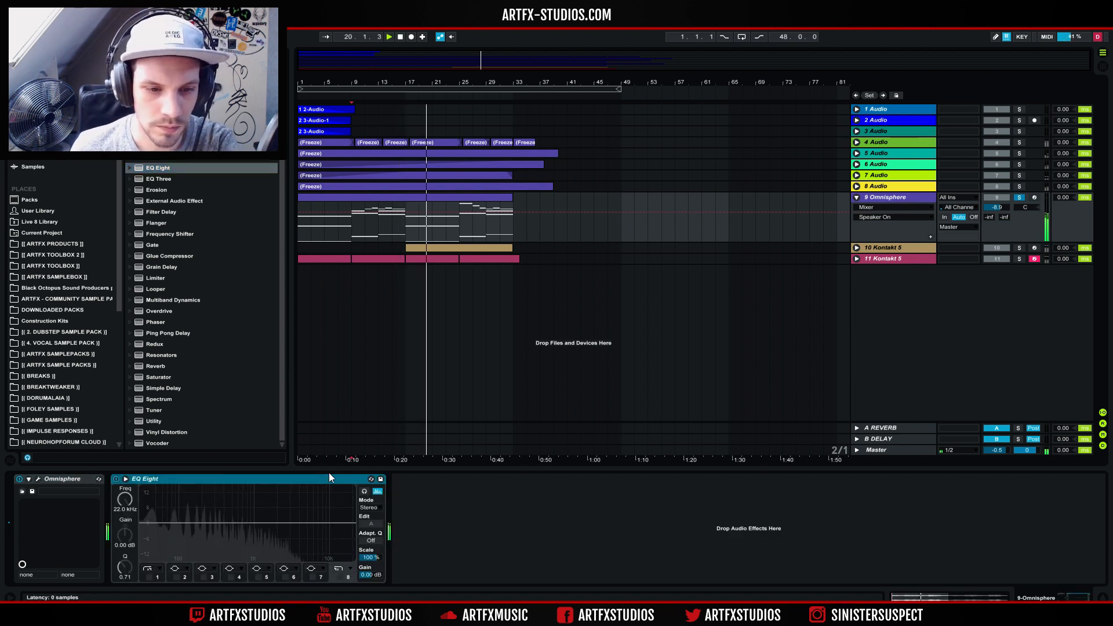
- Playing from bar 1, boost Omnisphere's EQ Eight bands 4 and 6, with band 6 at 8.66 kHz and 2.85 dB, and unsolo the track
{"action": "left_click", "coordinate": [299, 207]}
{"action": "key", "text": "space"}
{"action": "key", "text": "space"}
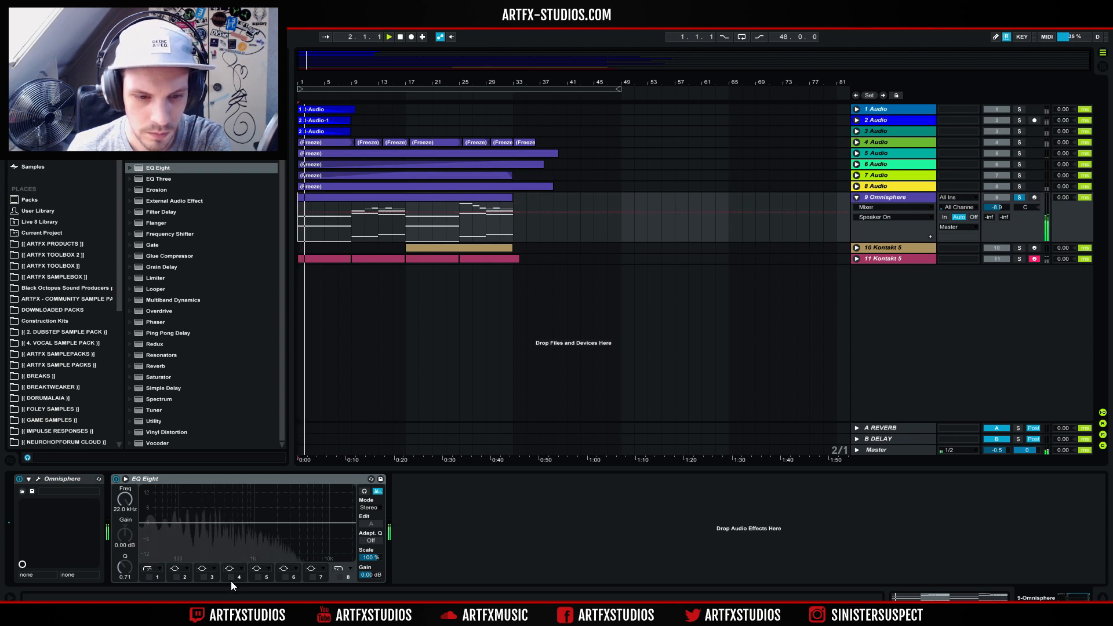
{"action": "left_click", "coordinate": [231, 577]}
{"action": "left_click_drag", "start_coordinate": [232, 521], "coordinate": [321, 516]}
{"action": "left_click", "coordinate": [284, 577]}
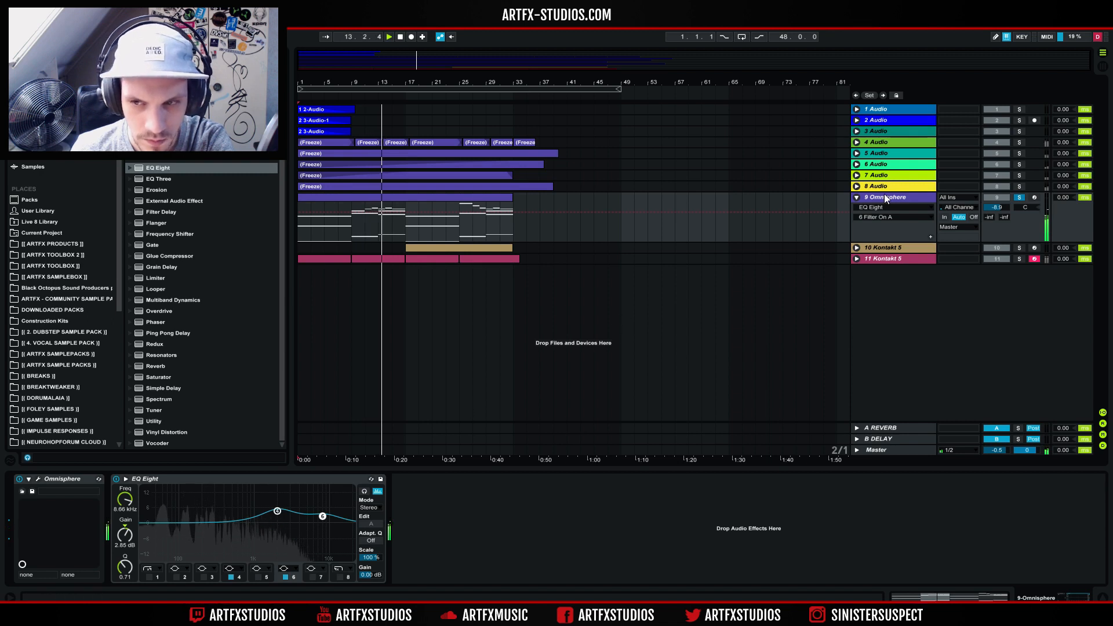
{"action": "left_click", "coordinate": [1020, 196]}
{"action": "left_click", "coordinate": [857, 197]}
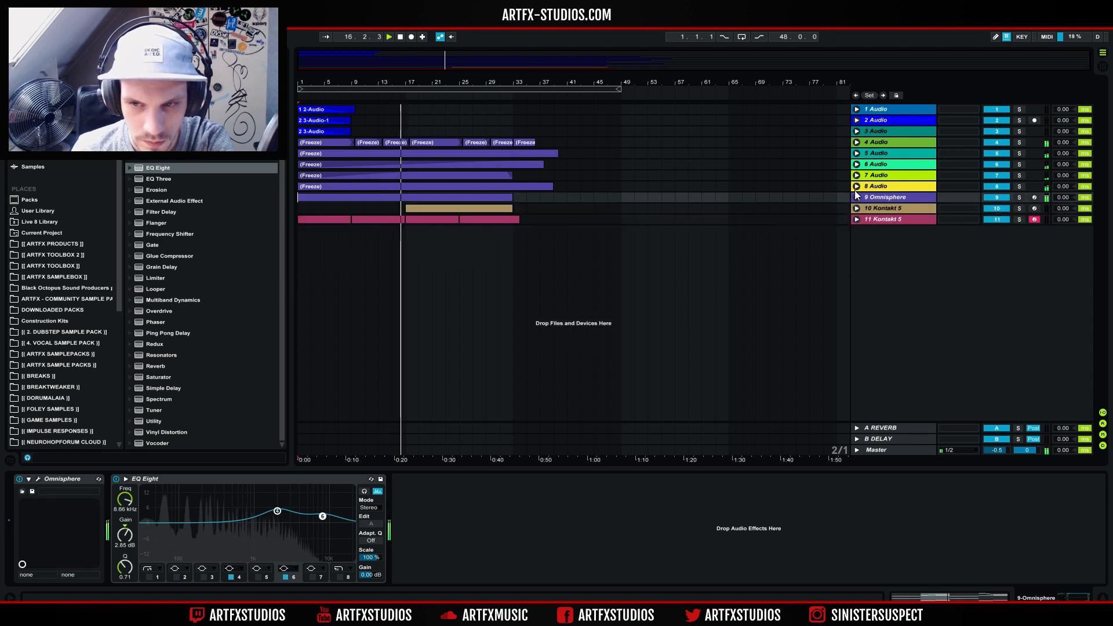
- Unfold 8 Audio, lower its track volume to -17.6 dB during full-mix playback, and fold it again
{"action": "left_click", "coordinate": [857, 186]}
{"action": "left_click", "coordinate": [874, 188]}
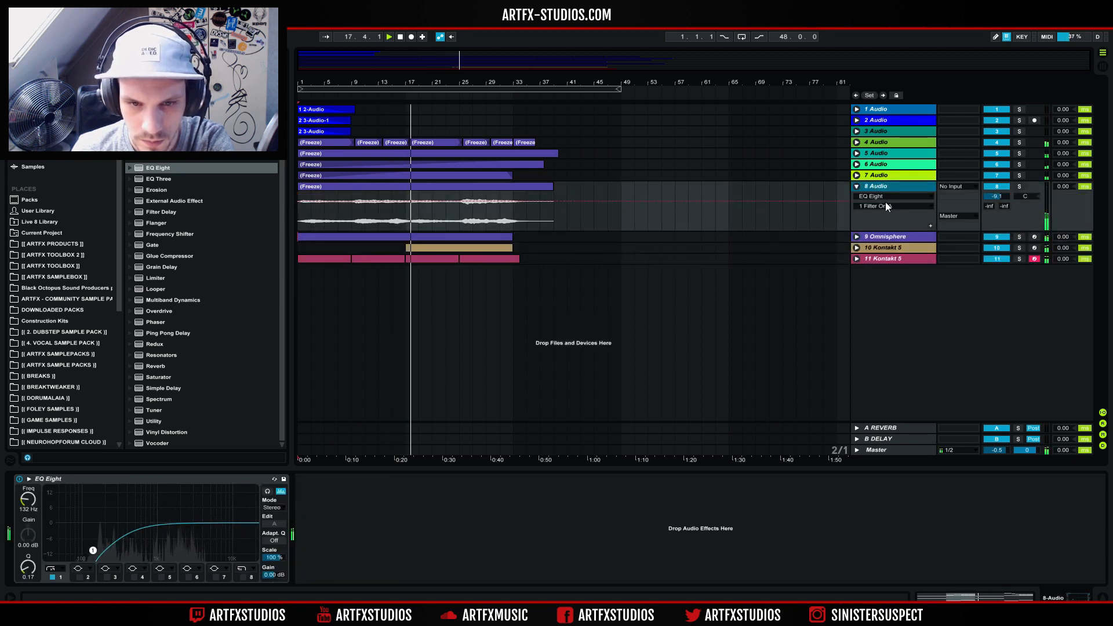
{"action": "mouse_move", "coordinate": [996, 197]}
{"action": "left_mouse_down"}
{"action": "mouse_move", "coordinate": [996, 237]}
{"action": "mouse_move", "coordinate": [1005, 200]}
{"action": "left_mouse_up"}
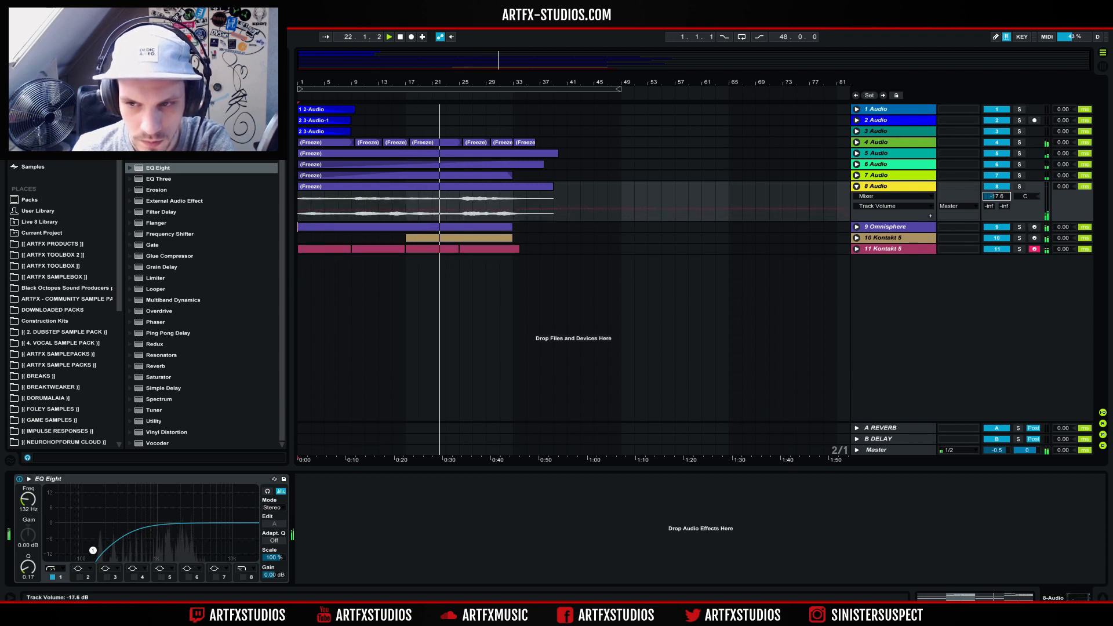
{"action": "left_click", "coordinate": [857, 186]}
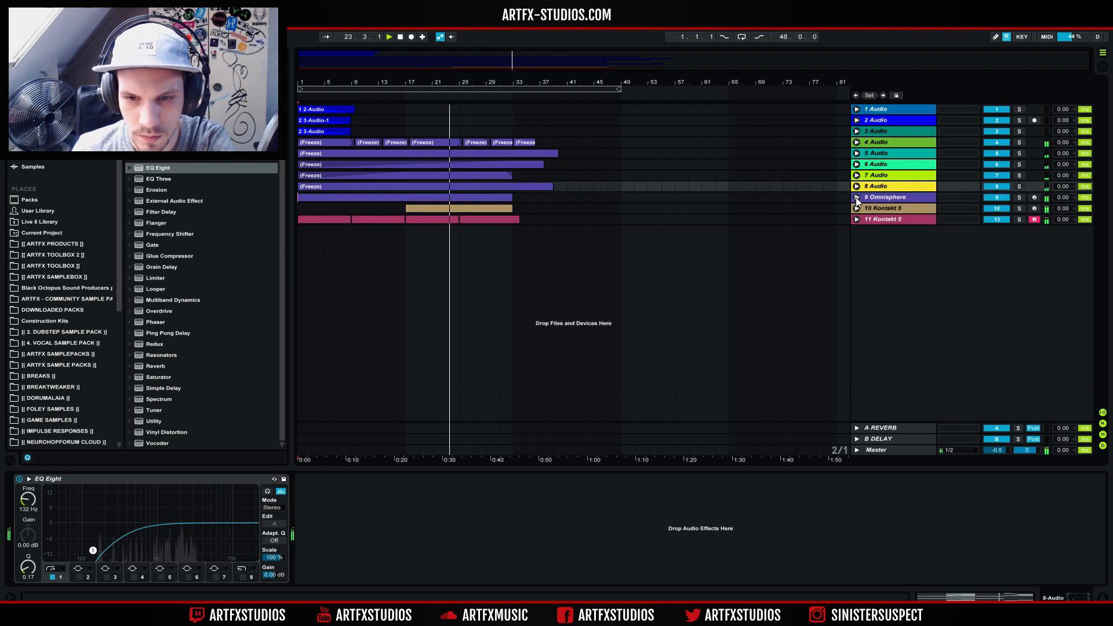
- Select 10 Kontakt 5 during playback and unfold the lanes of tracks 10 Kontakt 5, 11 Kontakt 5 and 9 Omnisphere
{"action": "left_click", "coordinate": [891, 208]}
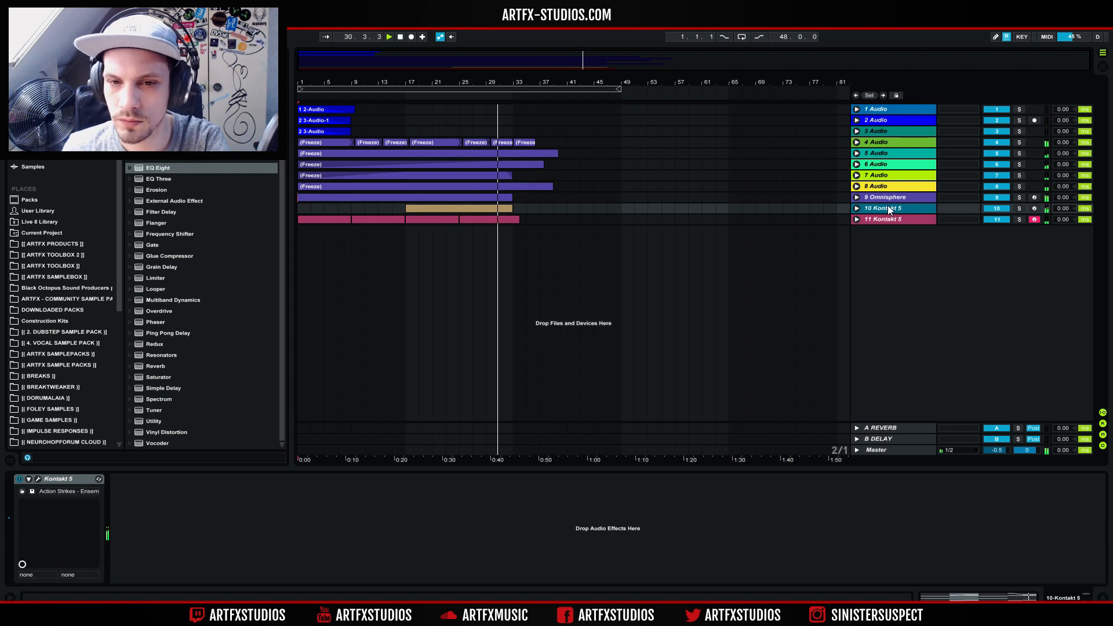
{"action": "left_click", "coordinate": [858, 209]}
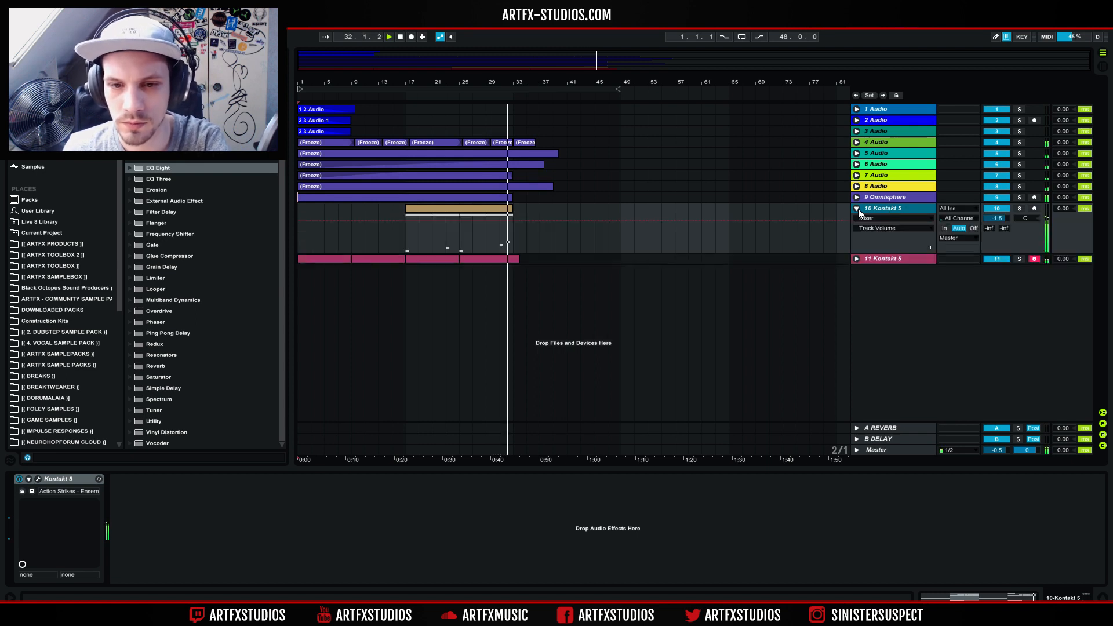
{"action": "left_click", "coordinate": [858, 256]}
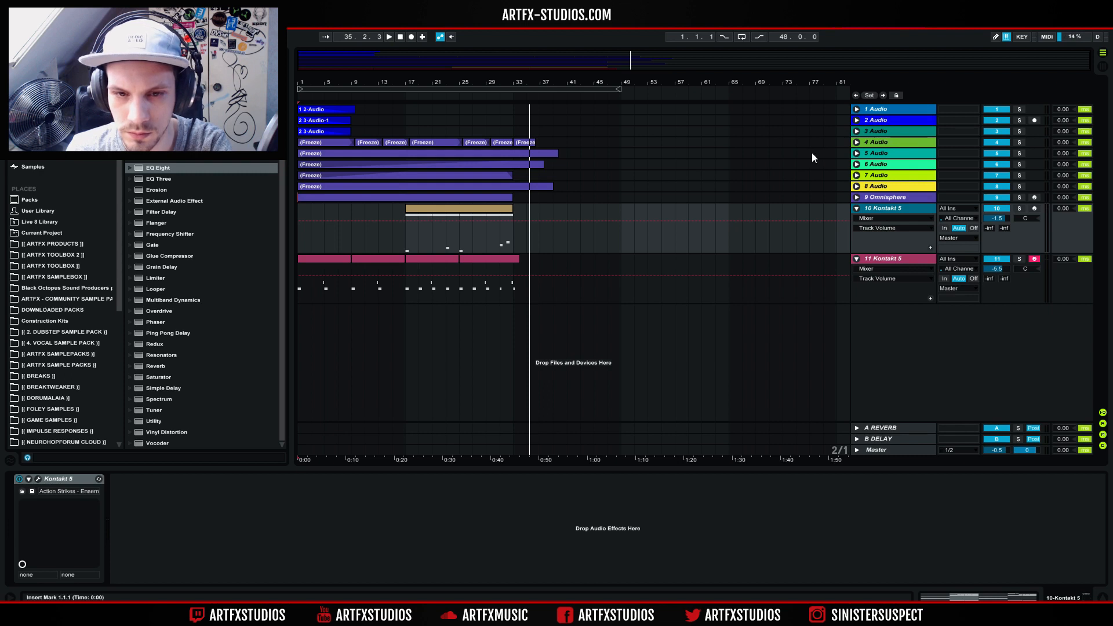
{"action": "left_click", "coordinate": [857, 197]}
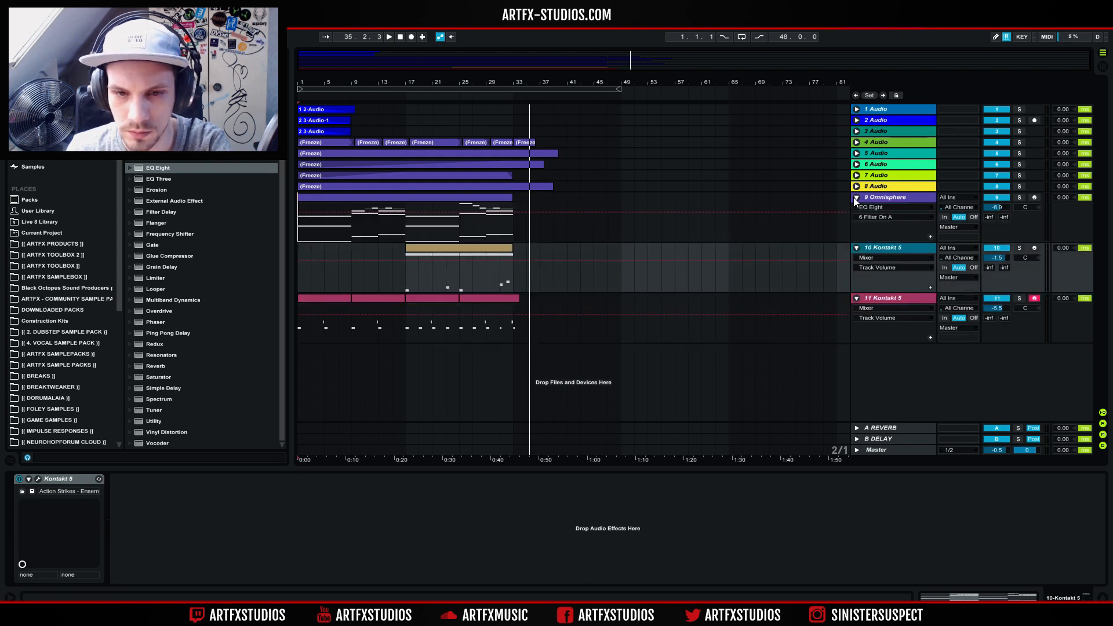
- Solo 9 Omnisphere and play its clip from bar 1
{"action": "left_click", "coordinate": [352, 197]}
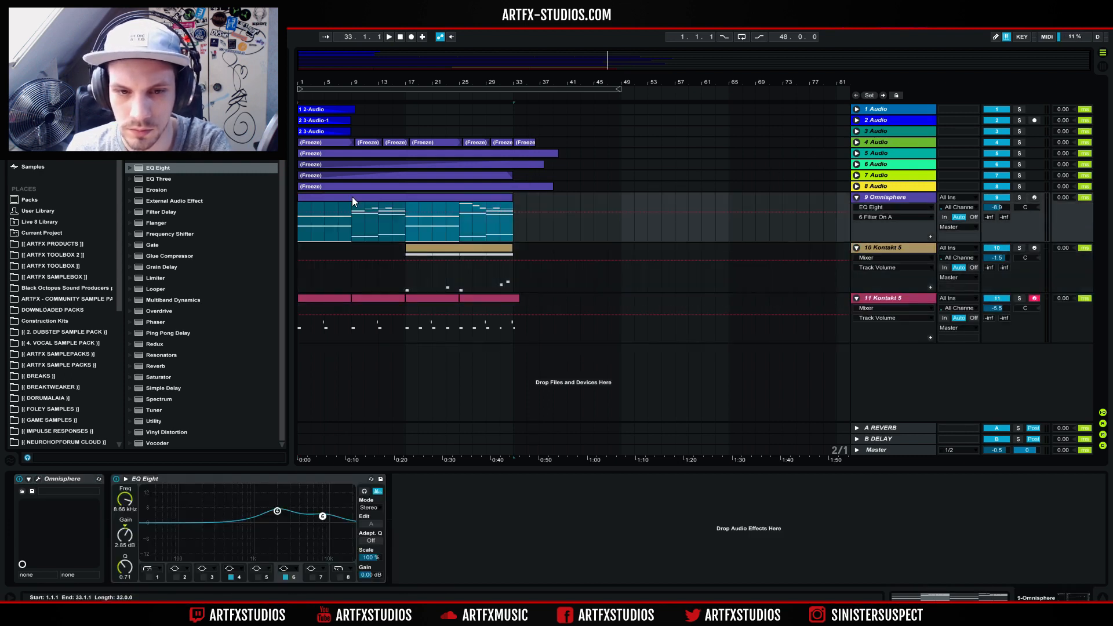
{"action": "left_click", "coordinate": [301, 227]}
{"action": "left_click", "coordinate": [1018, 198]}
{"action": "key", "text": "space"}
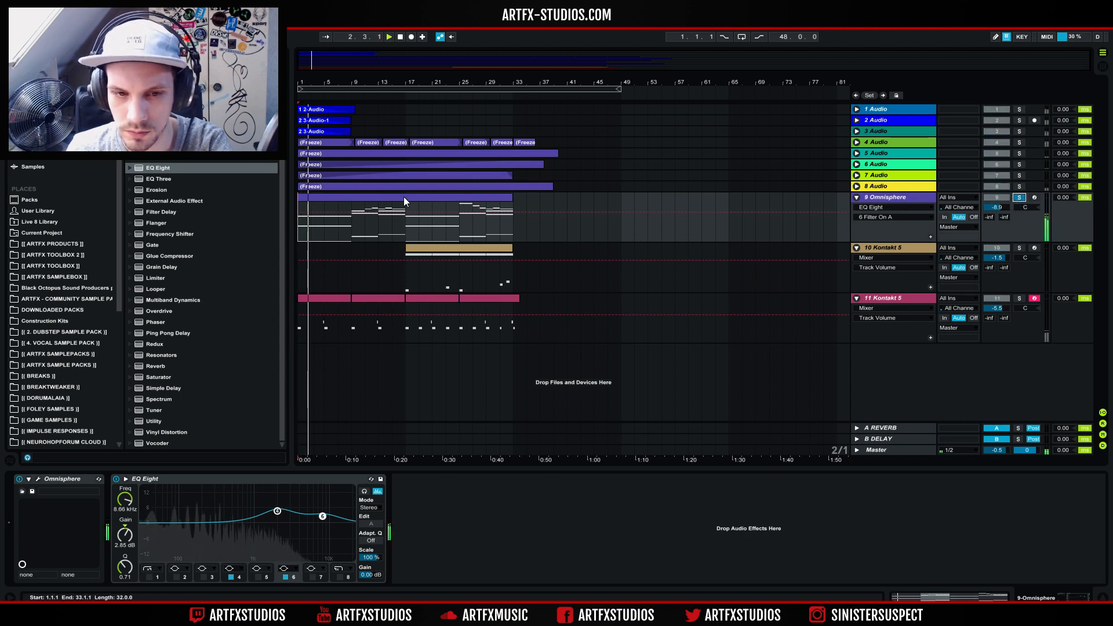
- Examine the MIDI notes of the 9 Omnisphere clip up to its end at bar 33, and return to the track's devices
{"action": "double_click", "coordinate": [318, 200]}
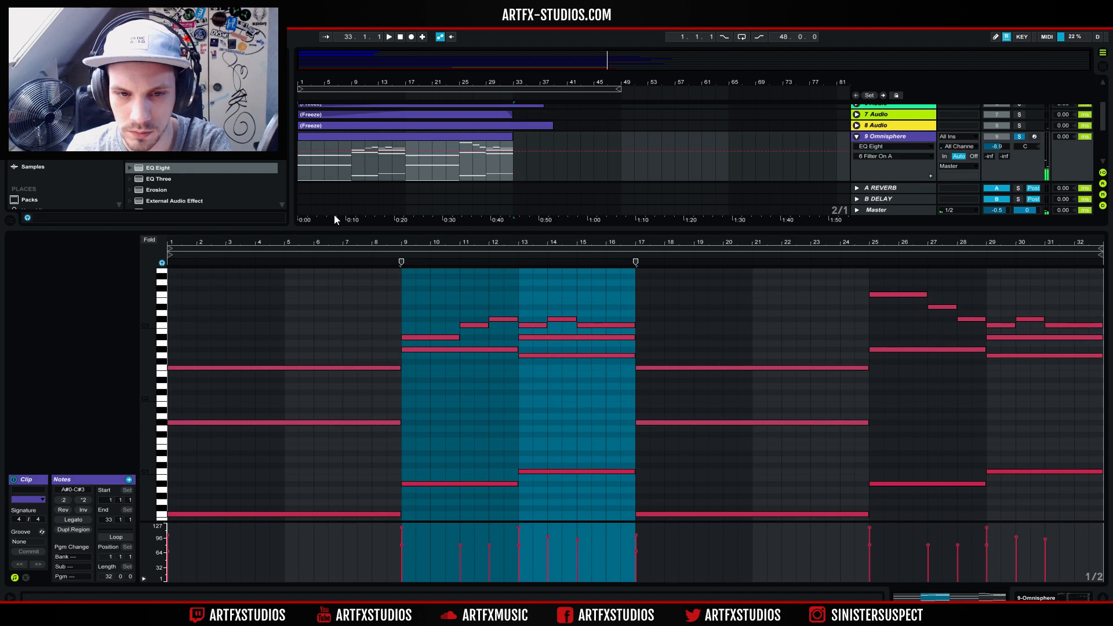
{"action": "left_click", "coordinate": [332, 136]}
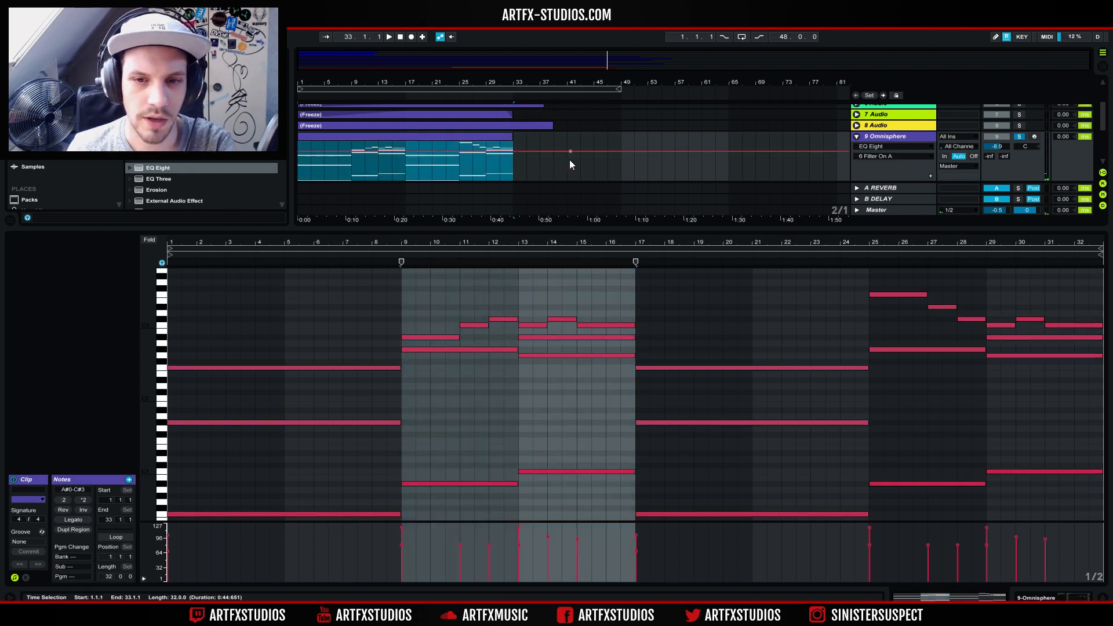
{"action": "left_click", "coordinate": [527, 144]}
{"action": "left_click", "coordinate": [517, 145]}
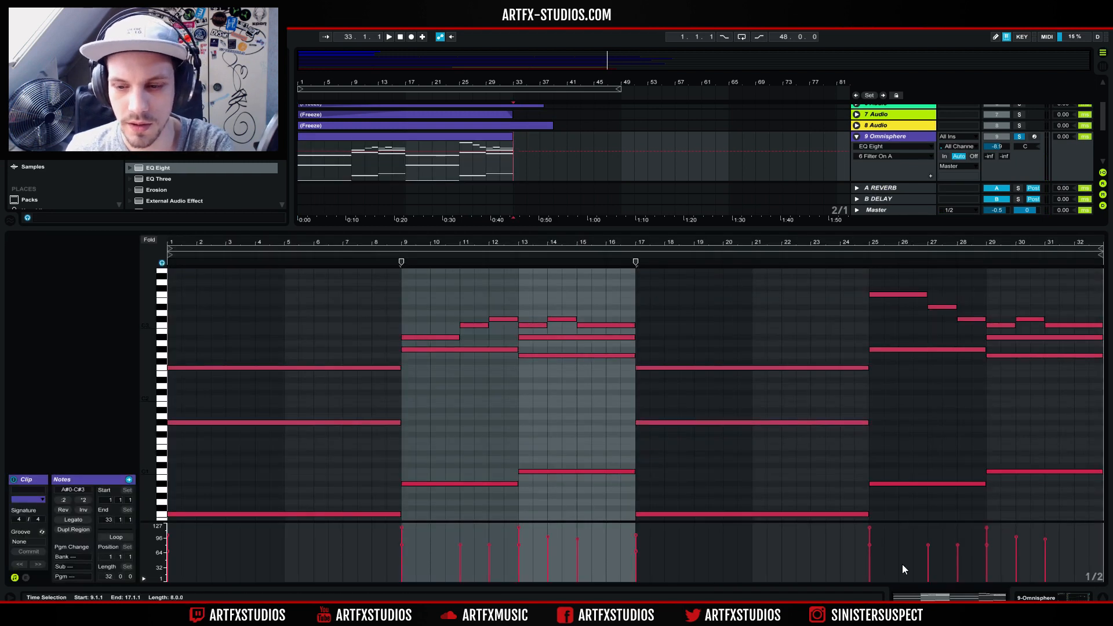
{"action": "left_click", "coordinate": [1016, 590]}
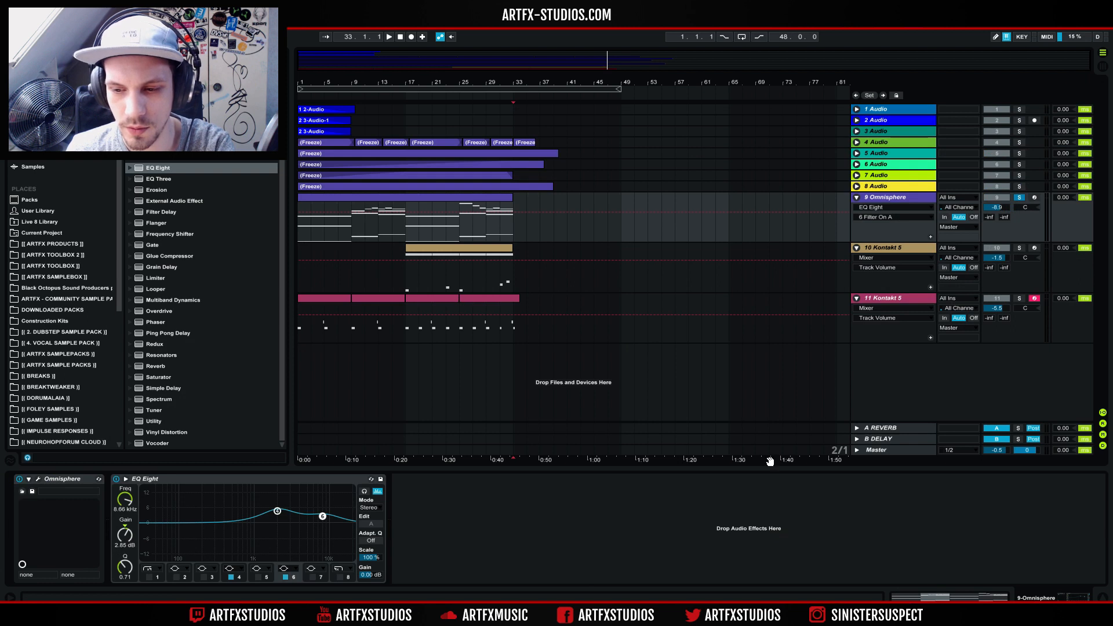
- Fold the lanes of 9 Omnisphere, 10 Kontakt 5 and 11 Kontakt 5
{"action": "left_click", "coordinate": [857, 197]}
{"action": "left_click", "coordinate": [857, 208]}
{"action": "left_click", "coordinate": [857, 219]}
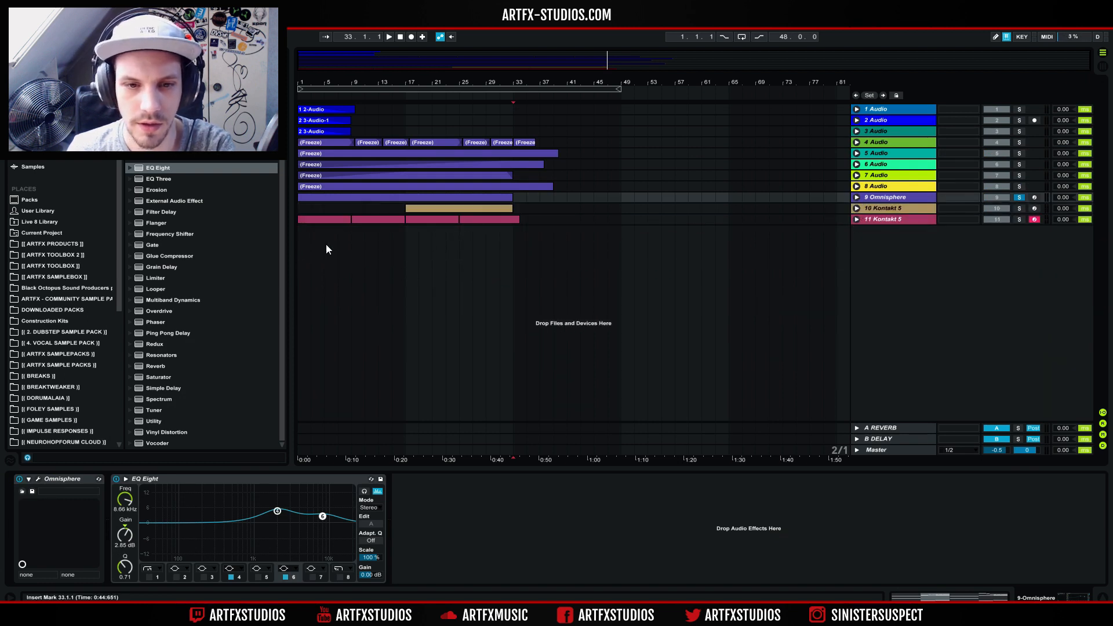
- Insert a new MIDI track below 11 Kontakt 5 and load a Kontakt 5 instrument onto it
{"action": "left_click", "coordinate": [887, 219]}
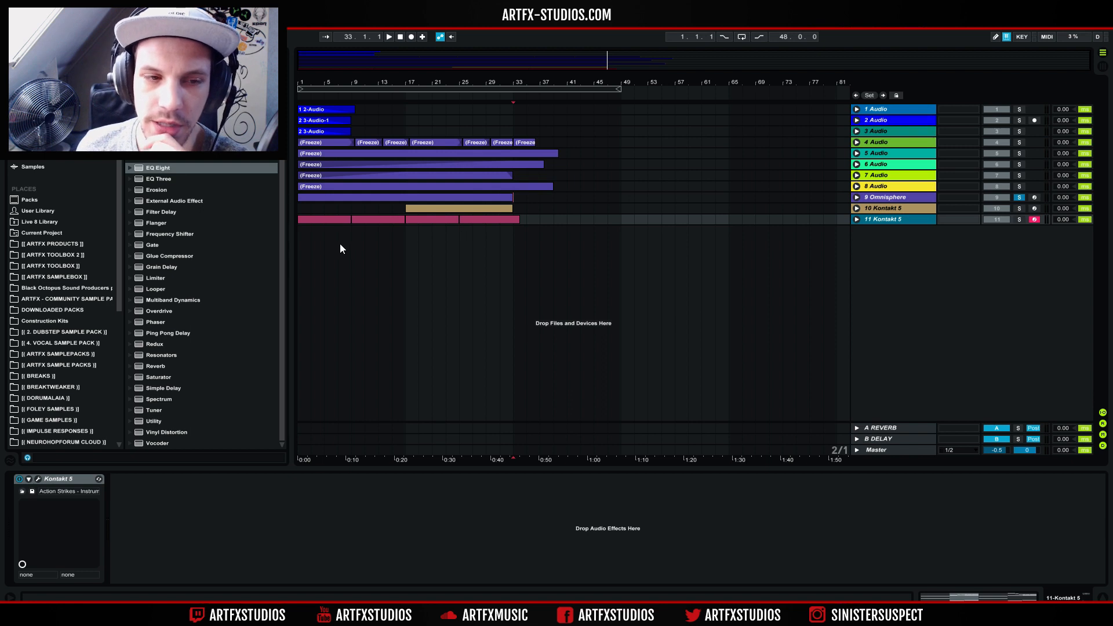
{"action": "key", "text": "ctrl+shift+t"}
{"action": "left_click", "coordinate": [47, 145]}
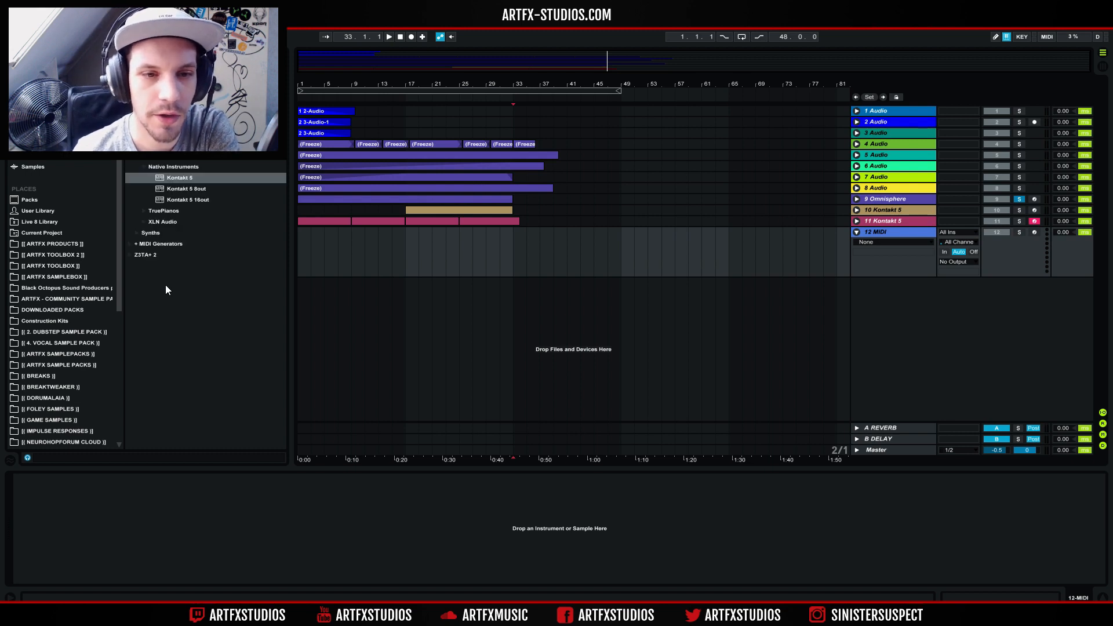
{"action": "left_click_drag", "start_coordinate": [174, 181], "coordinate": [351, 330]}
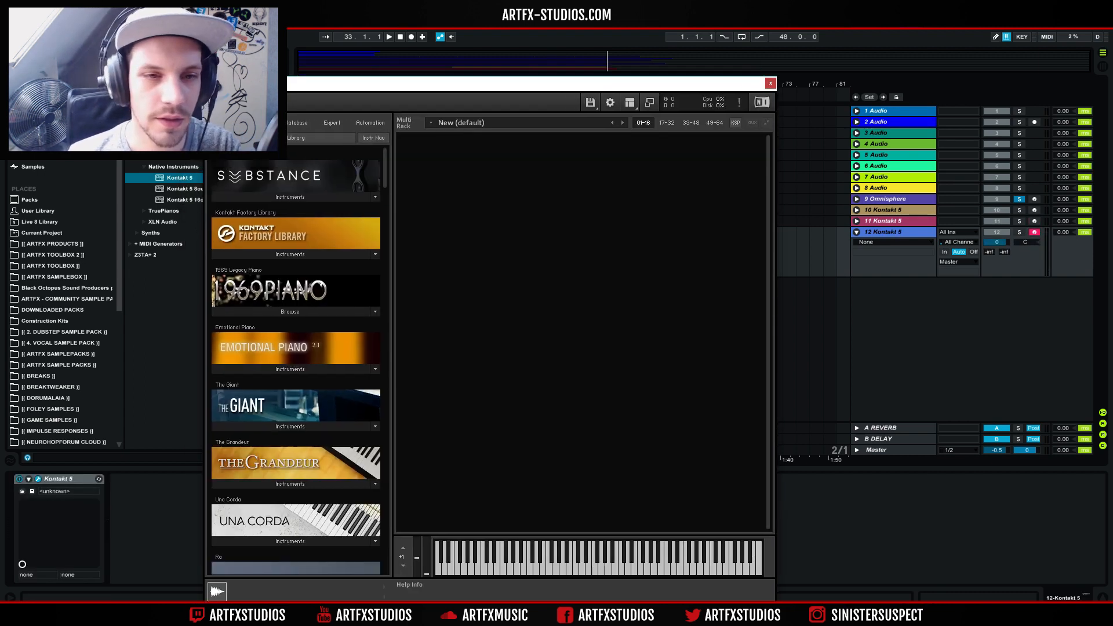
- Load the Rise & Hit patch Jurassic Park.nki from 03 - Hybrid Sounds into Kontakt, and close the plug-in window
{"action": "scroll", "coordinate": [555, 225], "scroll_direction": "down", "scroll_amount": 3}
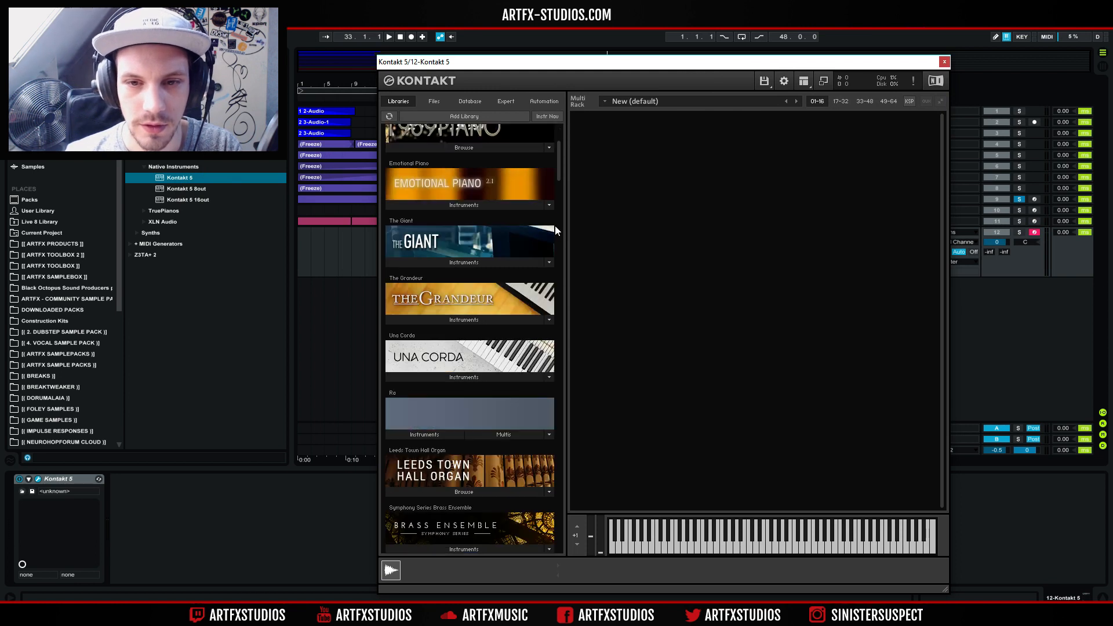
{"action": "scroll", "coordinate": [560, 300], "scroll_direction": "down", "scroll_amount": 8}
{"action": "scroll", "coordinate": [561, 336], "scroll_direction": "down", "scroll_amount": 10}
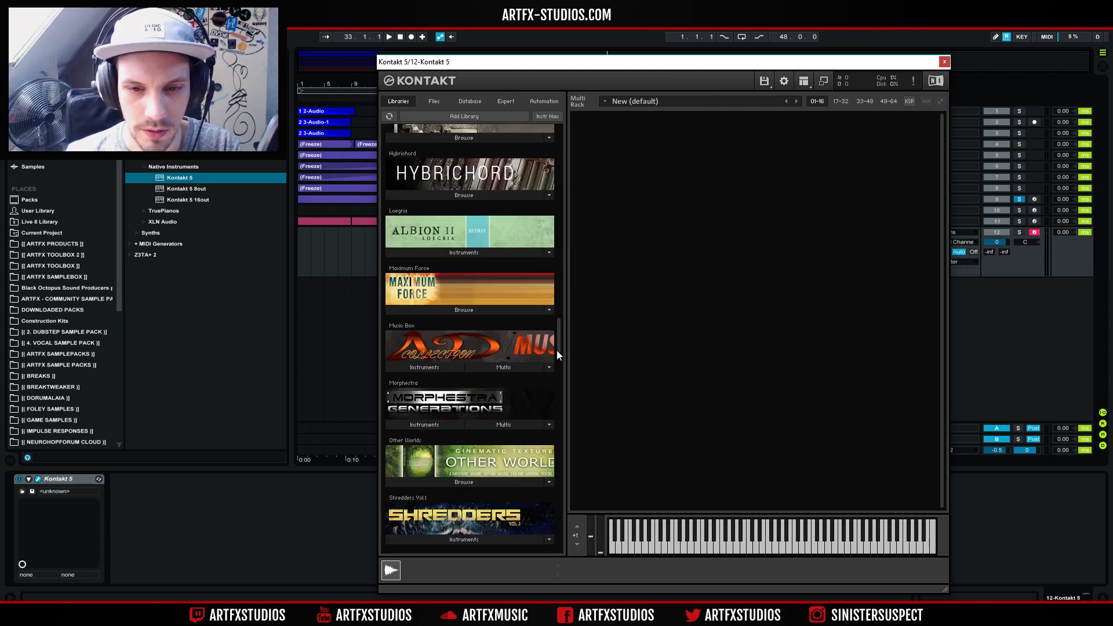
{"action": "scroll", "coordinate": [561, 379], "scroll_direction": "down", "scroll_amount": 15}
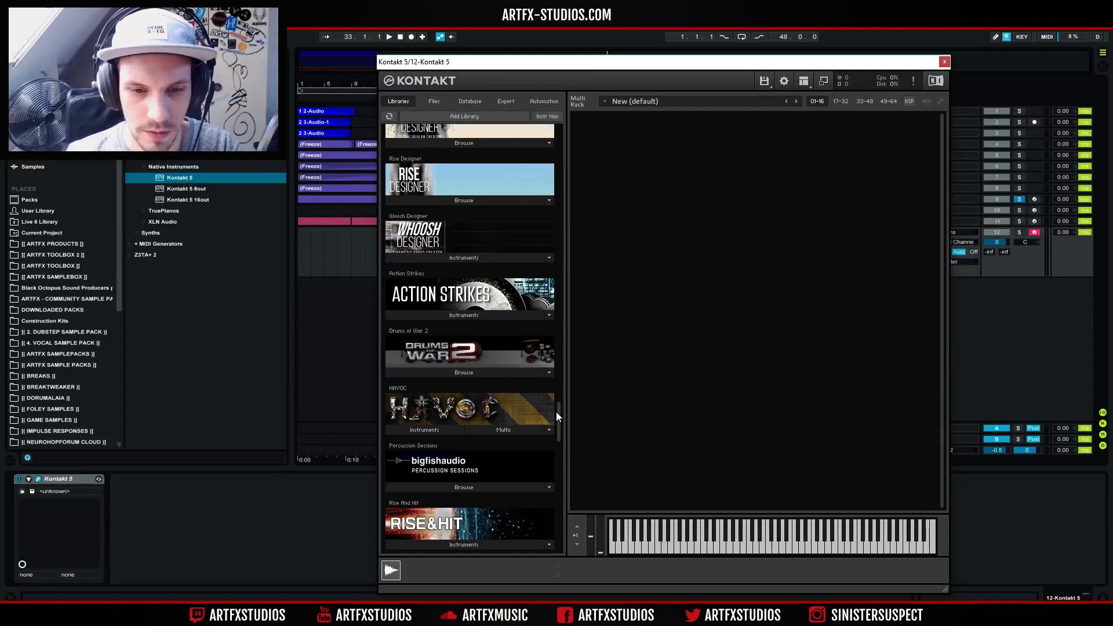
{"action": "scroll", "coordinate": [559, 428], "scroll_direction": "down", "scroll_amount": 3}
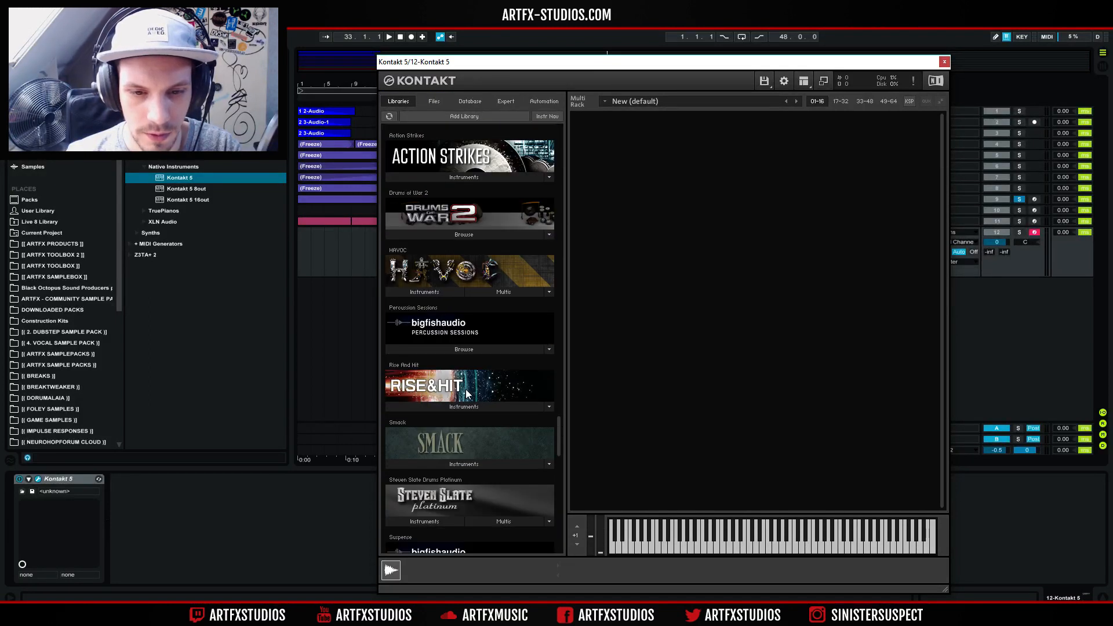
{"action": "left_click", "coordinate": [464, 407]}
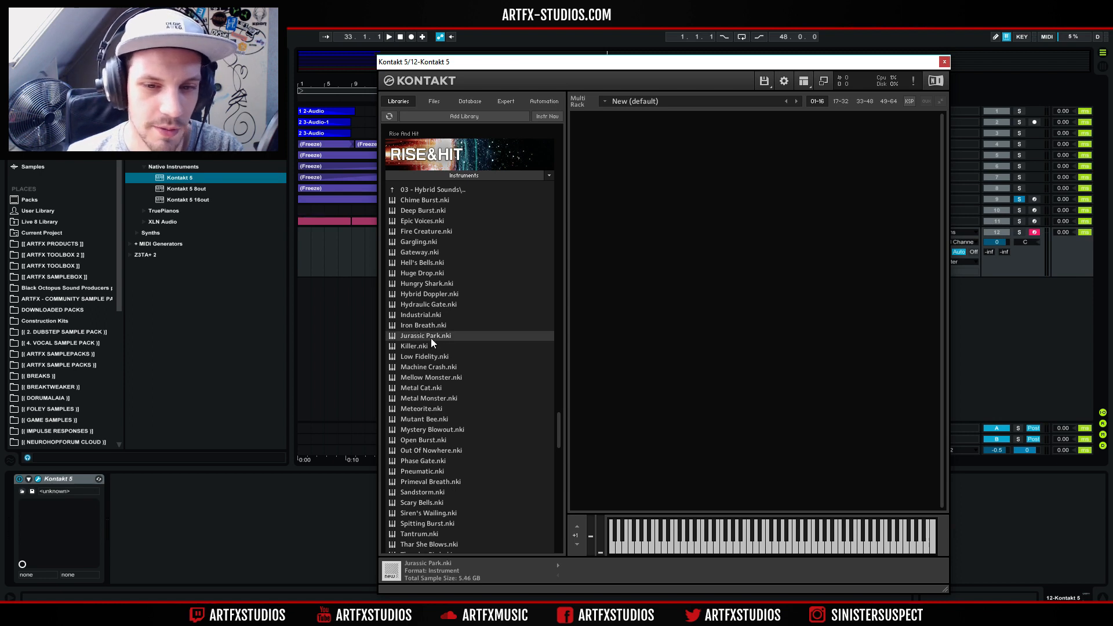
{"action": "left_click_drag", "start_coordinate": [421, 333], "coordinate": [716, 255]}
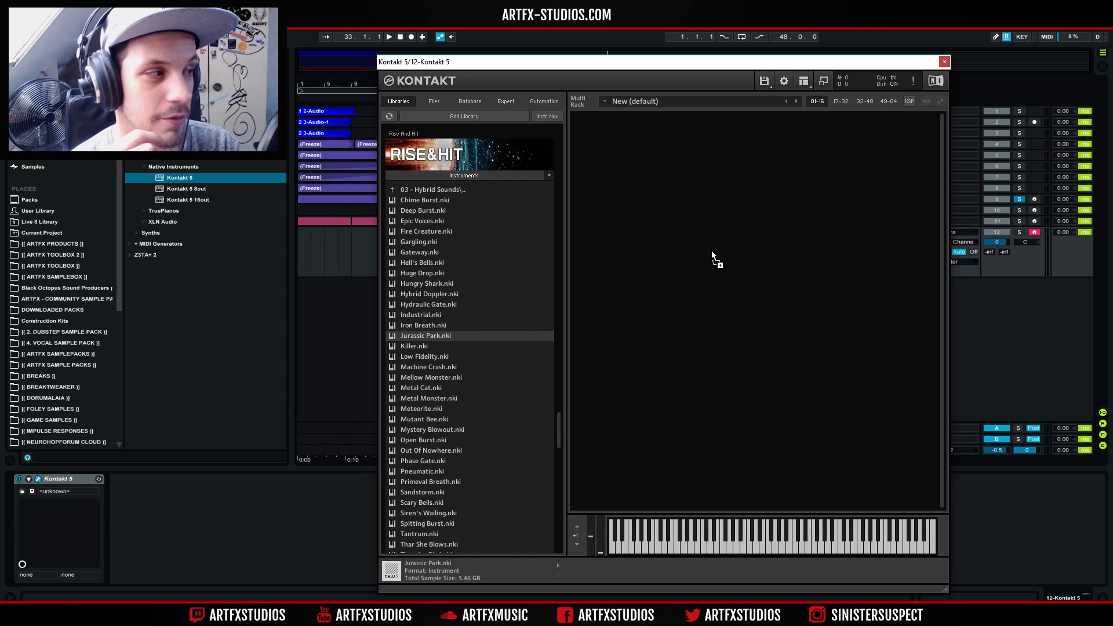
{"action": "left_click_drag", "start_coordinate": [711, 251], "coordinate": [712, 250]}
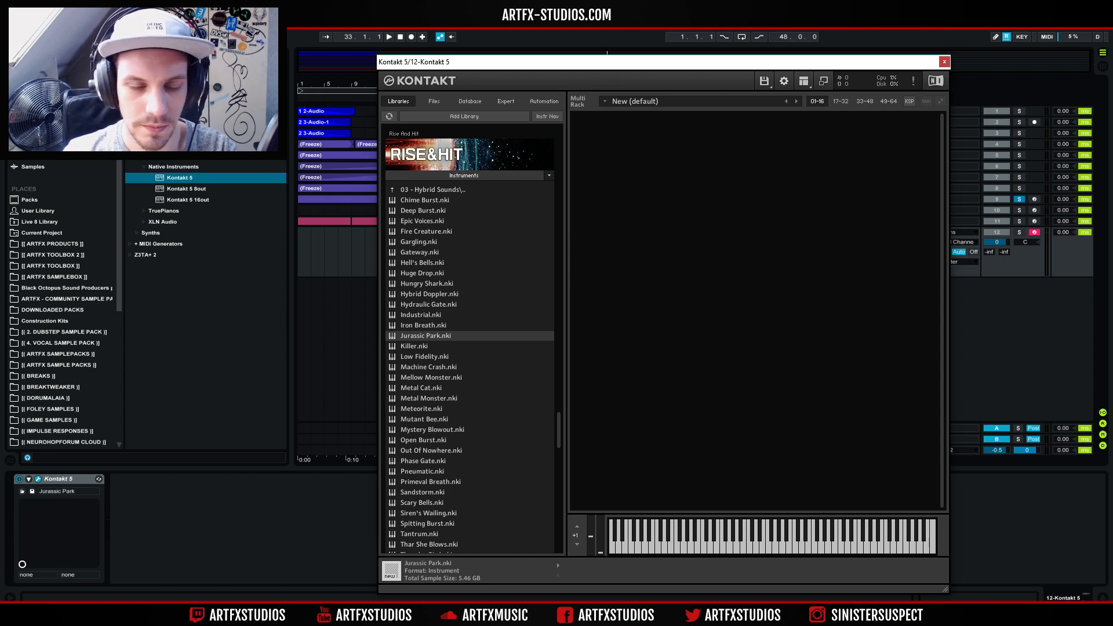
{"action": "left_click_drag", "start_coordinate": [370, 36], "coordinate": [0, 43]}
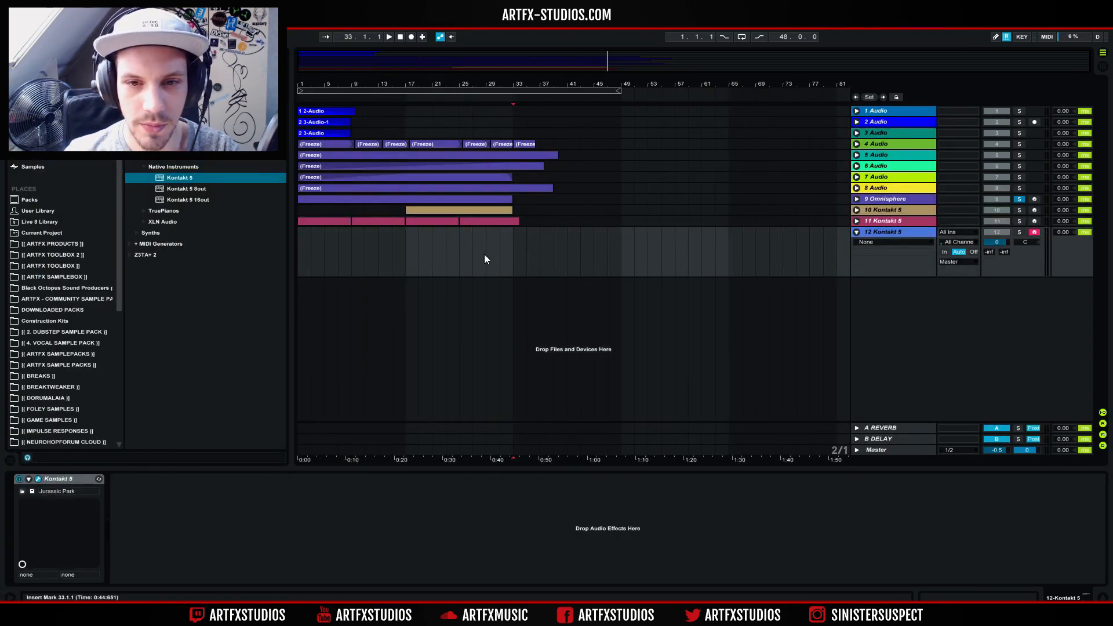
- Create a 16-bar MIDI clip from bar 25 to 41 on 12 Kontakt 5, with one F#3 note spanning its full length
{"action": "left_click_drag", "start_coordinate": [463, 252], "coordinate": [572, 251]}
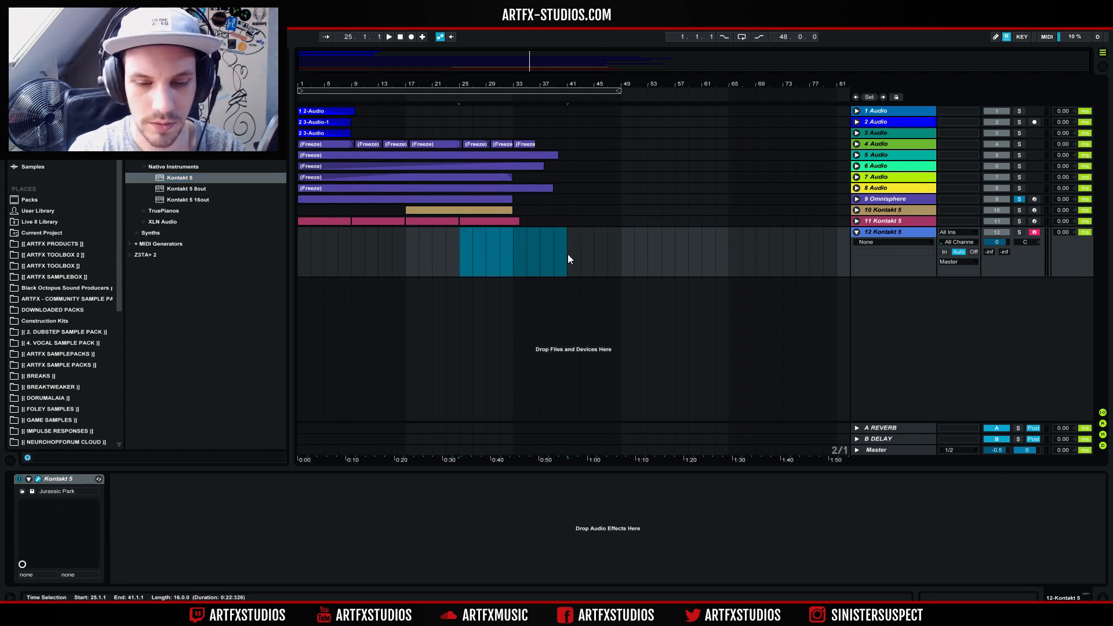
{"action": "key", "text": "ctrl+shift+m"}
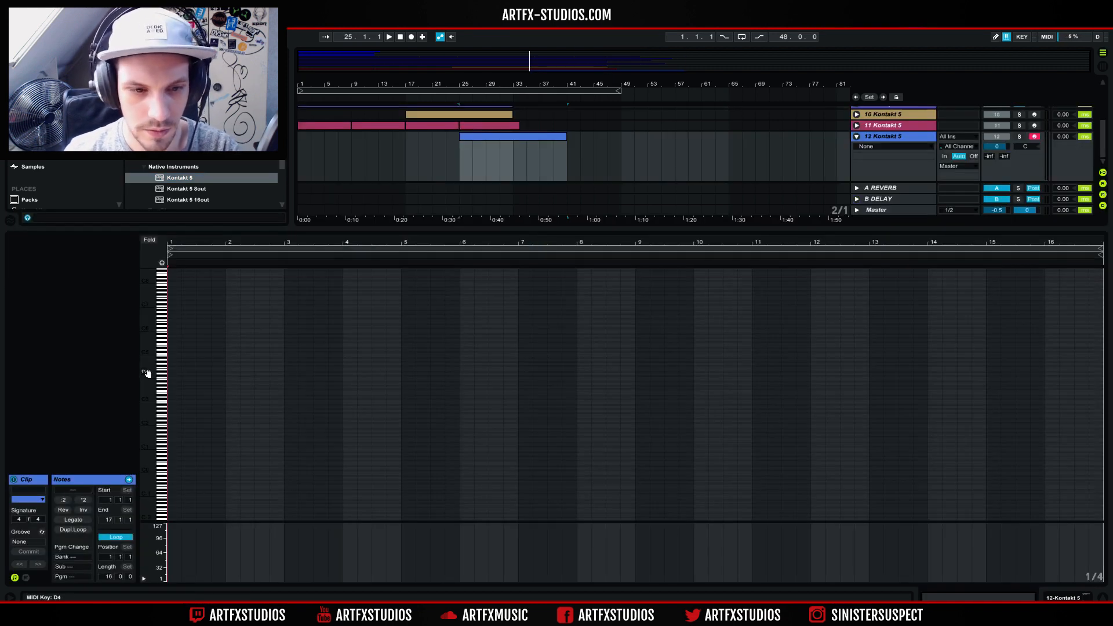
{"action": "left_click", "coordinate": [170, 397]}
{"action": "mouse_move", "coordinate": [170, 396]}
{"action": "left_mouse_down"}
{"action": "mouse_move", "coordinate": [912, 400]}
{"action": "mouse_move", "coordinate": [1105, 424]}
{"action": "left_mouse_up"}
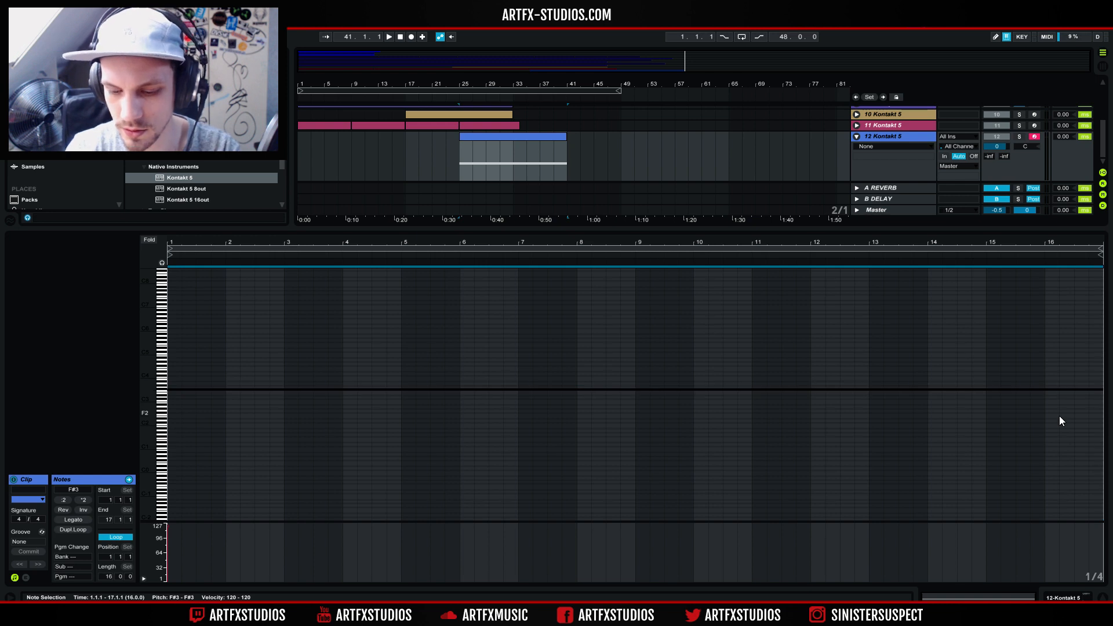
{"action": "left_click", "coordinate": [1032, 598]}
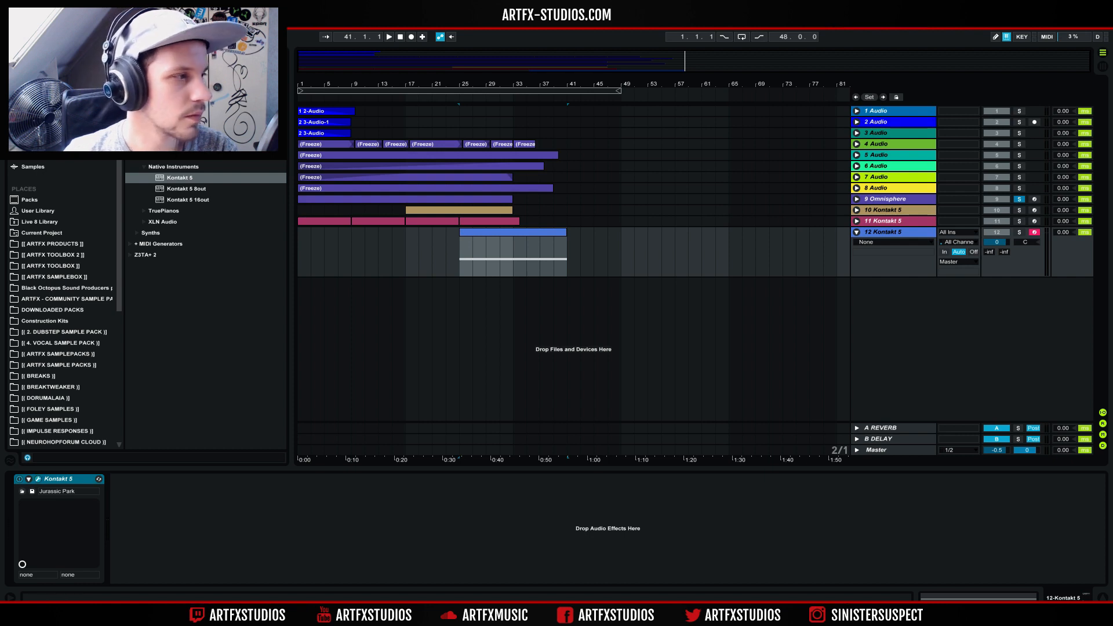
- Reopen the Kontakt window of track 12, solo the track, and play its clip from bar 25
{"action": "left_click", "coordinate": [98, 479]}
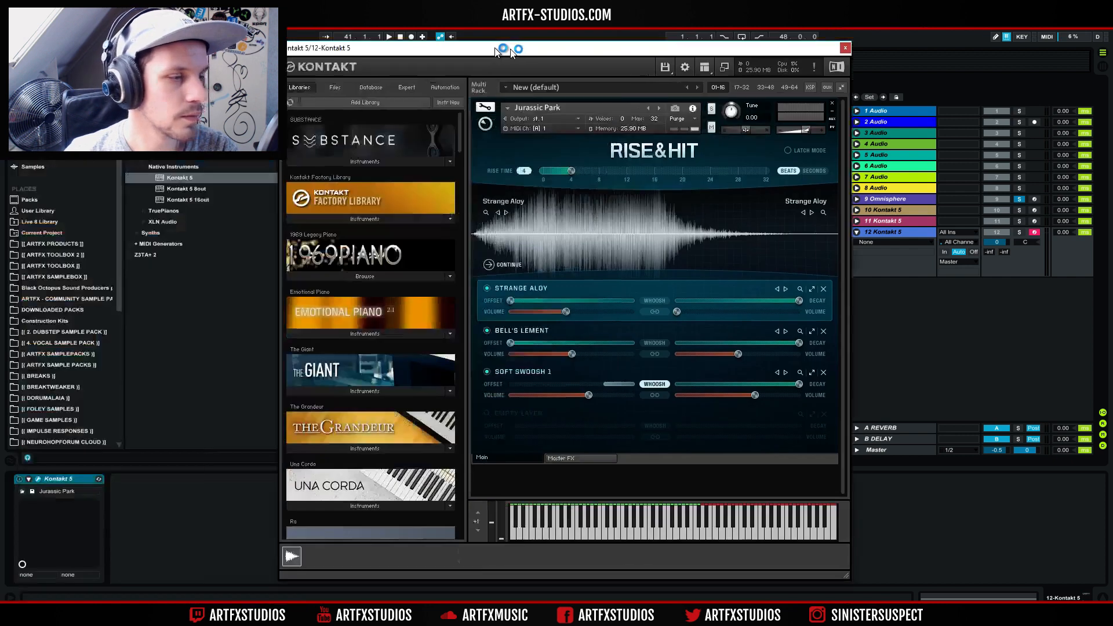
{"action": "left_click_drag", "start_coordinate": [571, 70], "coordinate": [589, 82]}
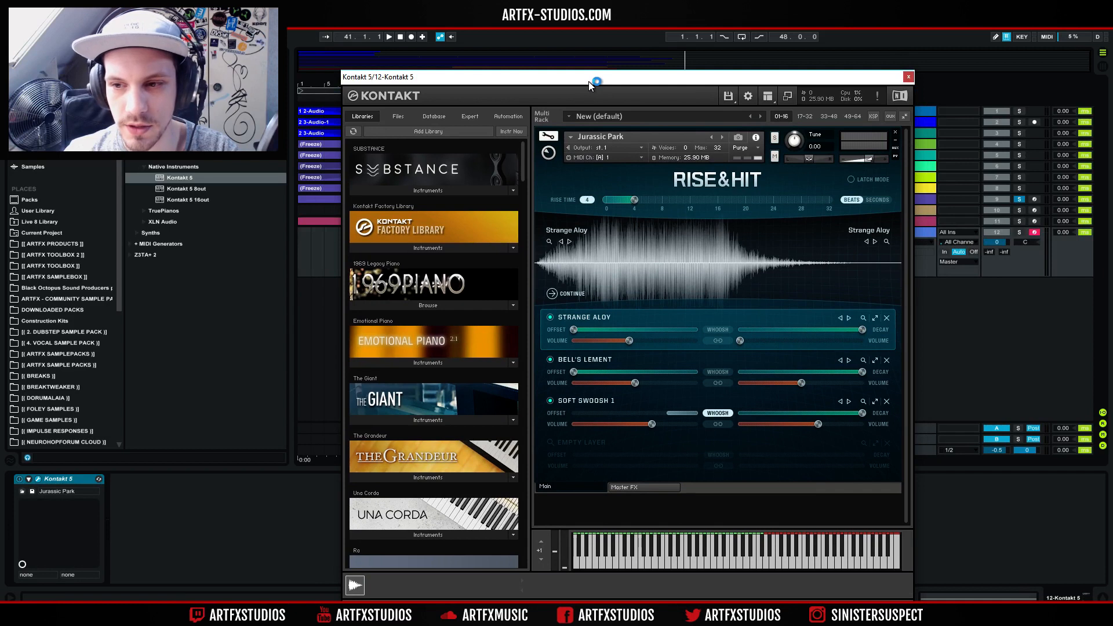
{"action": "left_click", "coordinate": [1019, 232]}
{"action": "key", "text": "space"}
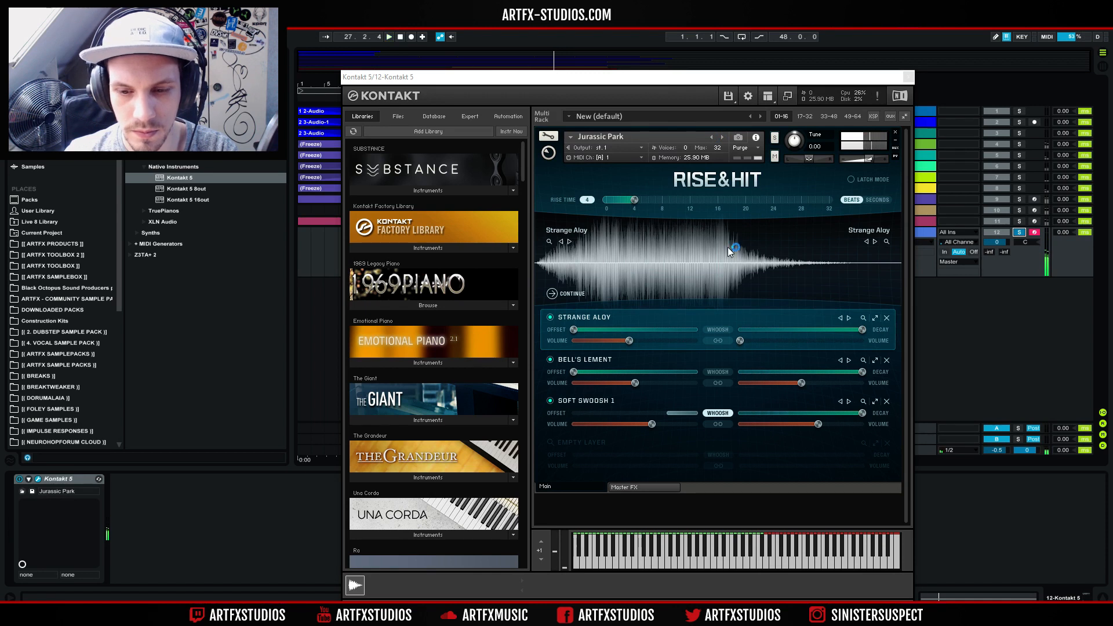
- Move the Kontakt window out of the way, transpose the clip's long note down to F2, and replay the clip
{"action": "left_click_drag", "start_coordinate": [632, 82], "coordinate": [653, 371]}
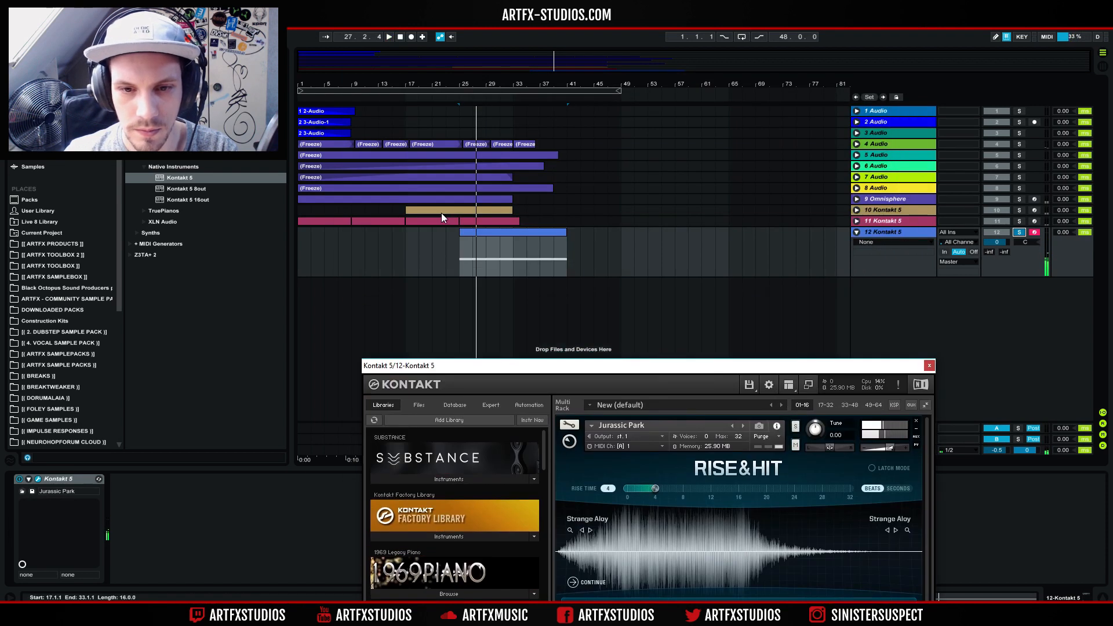
{"action": "double_click", "coordinate": [478, 233]}
{"action": "left_click_drag", "start_coordinate": [219, 392], "coordinate": [222, 416]}
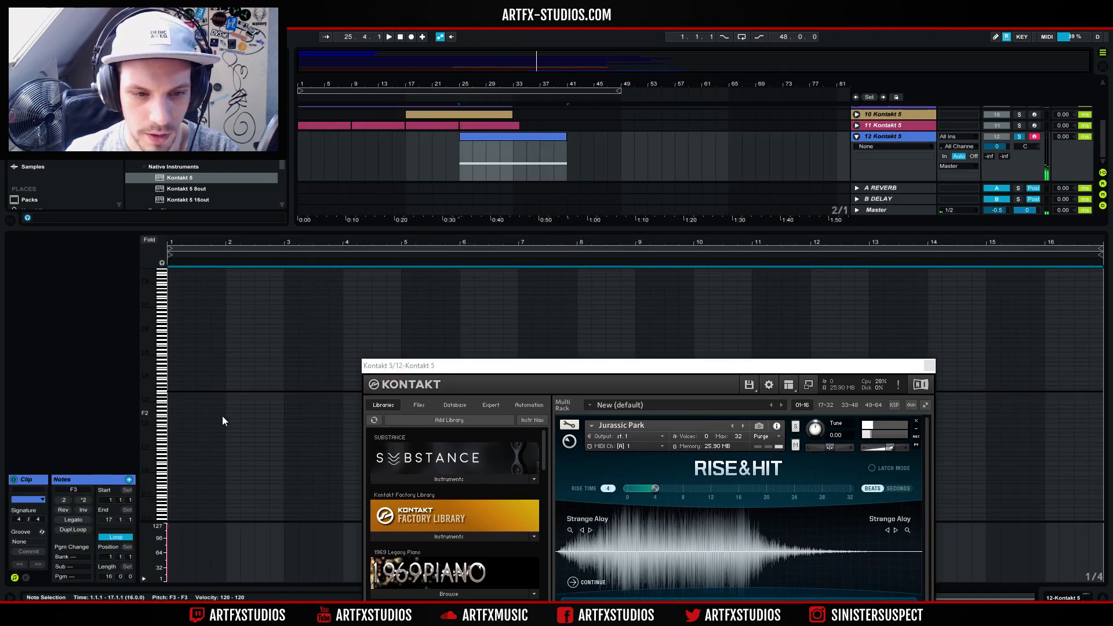
{"action": "key", "text": "space"}
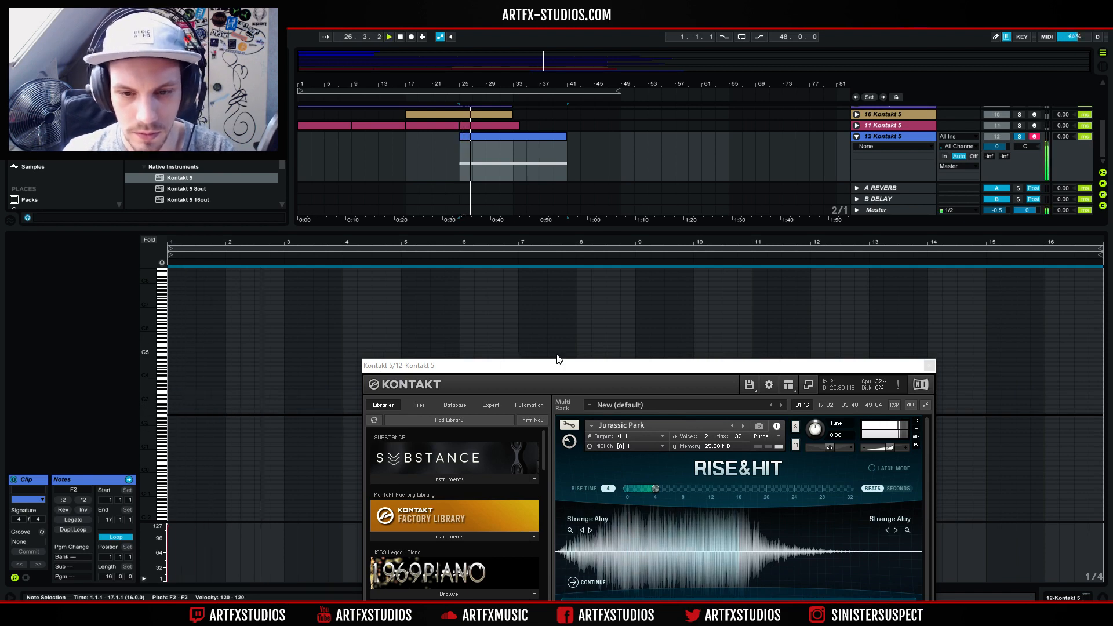
- Replace Jurassic Park with the Rise & Hit patch Siren's Wailing.nki from the 03 - Hybrid Sounds folder
{"action": "left_click_drag", "start_coordinate": [618, 366], "coordinate": [598, 36]}
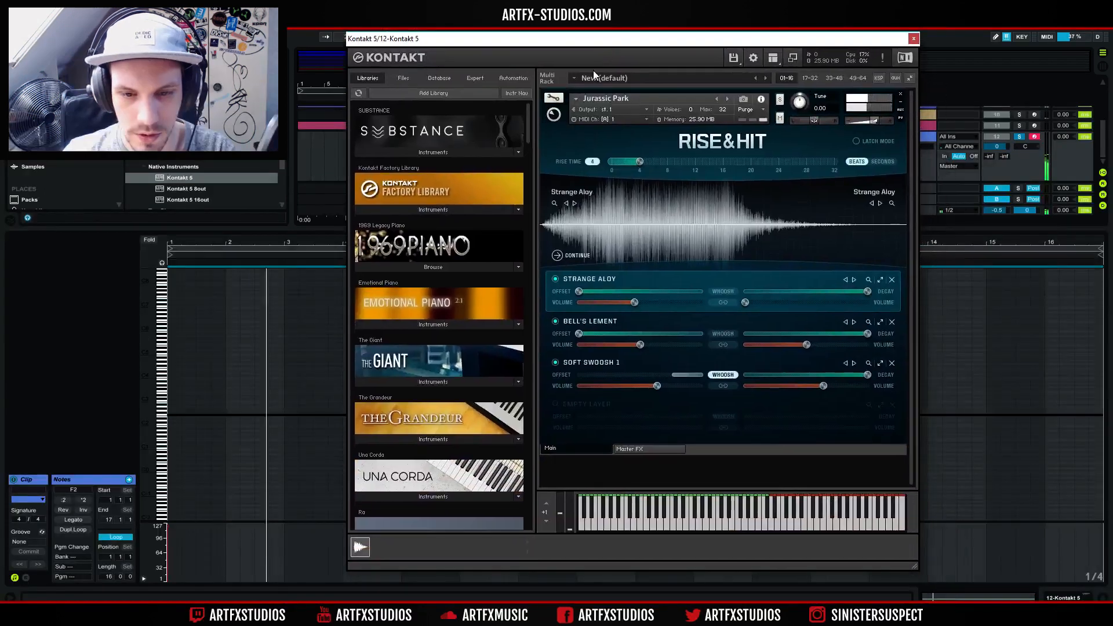
{"action": "left_click_drag", "start_coordinate": [527, 123], "coordinate": [586, 410]}
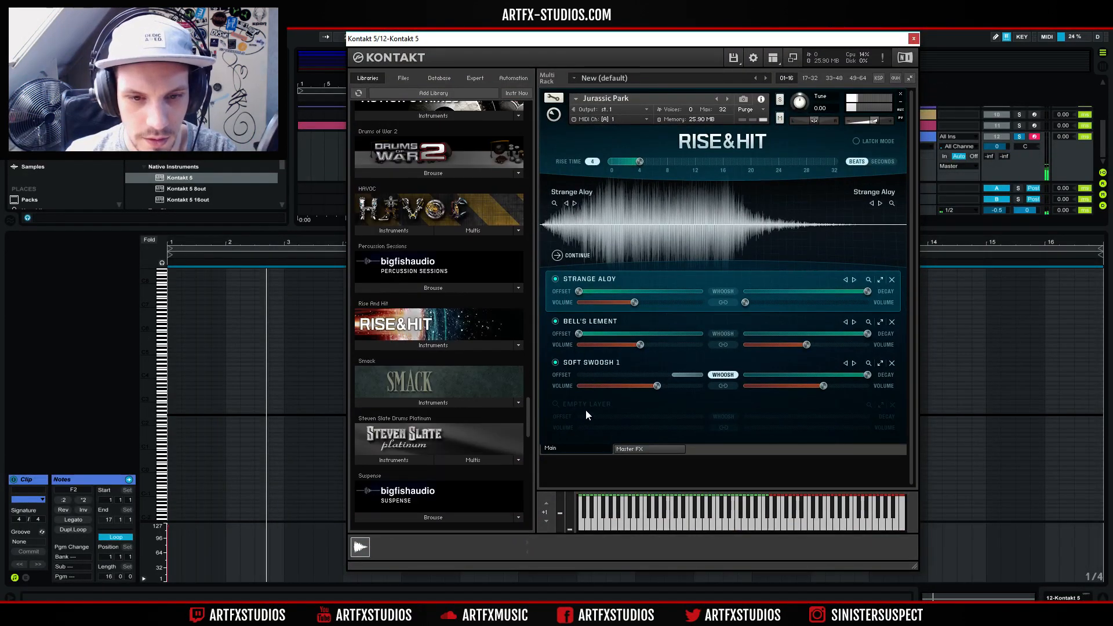
{"action": "left_click", "coordinate": [387, 345]}
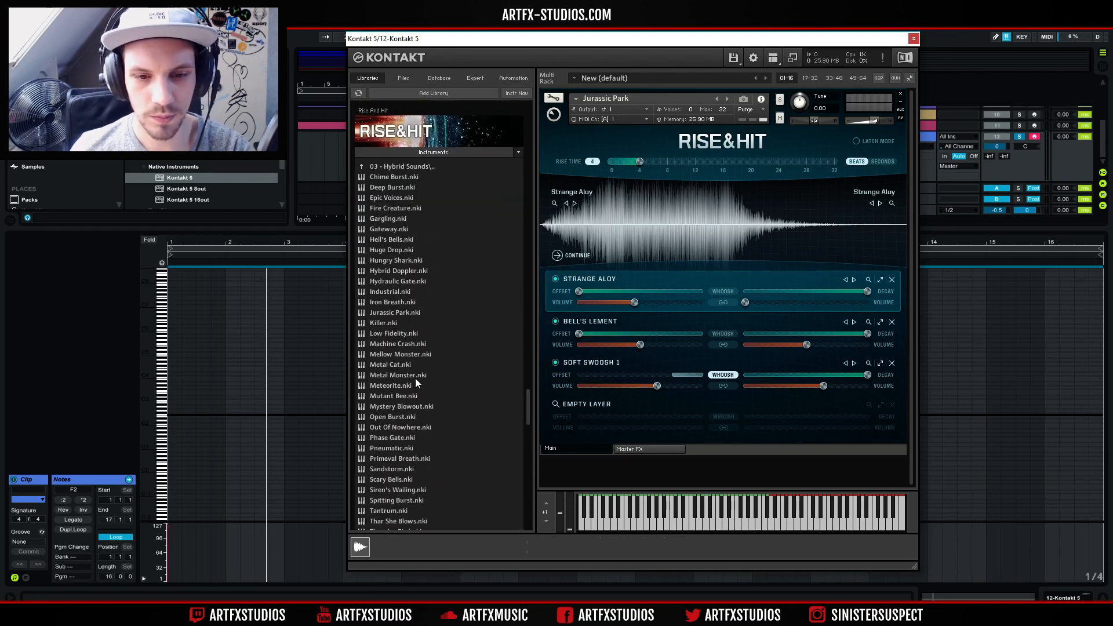
{"action": "scroll", "coordinate": [382, 437], "scroll_direction": "down", "scroll_amount": 3}
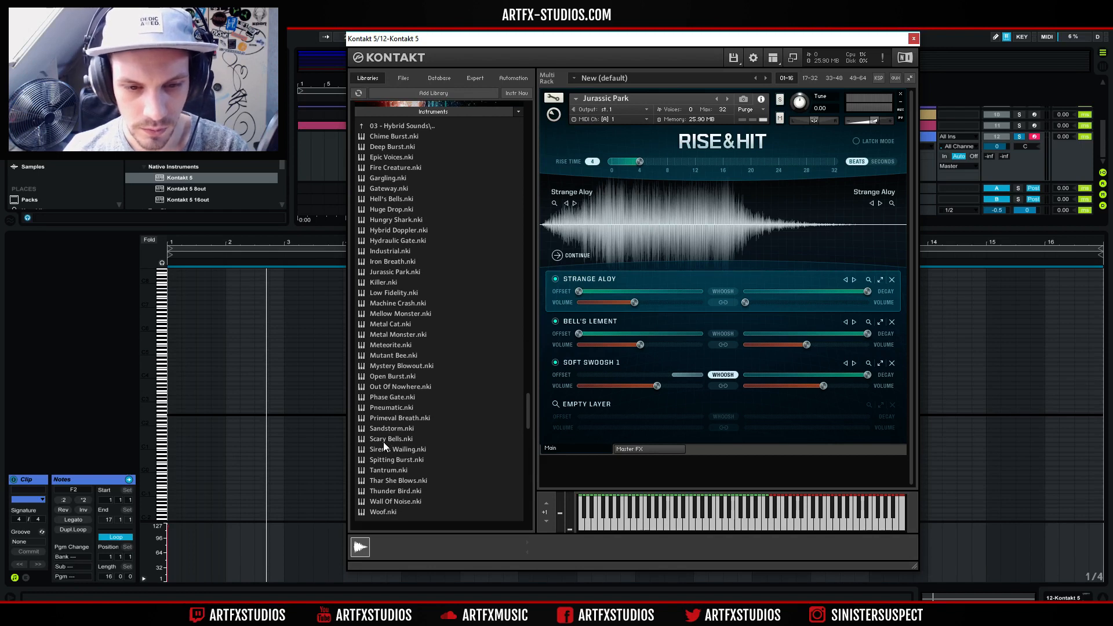
{"action": "left_click_drag", "start_coordinate": [420, 446], "coordinate": [640, 214]}
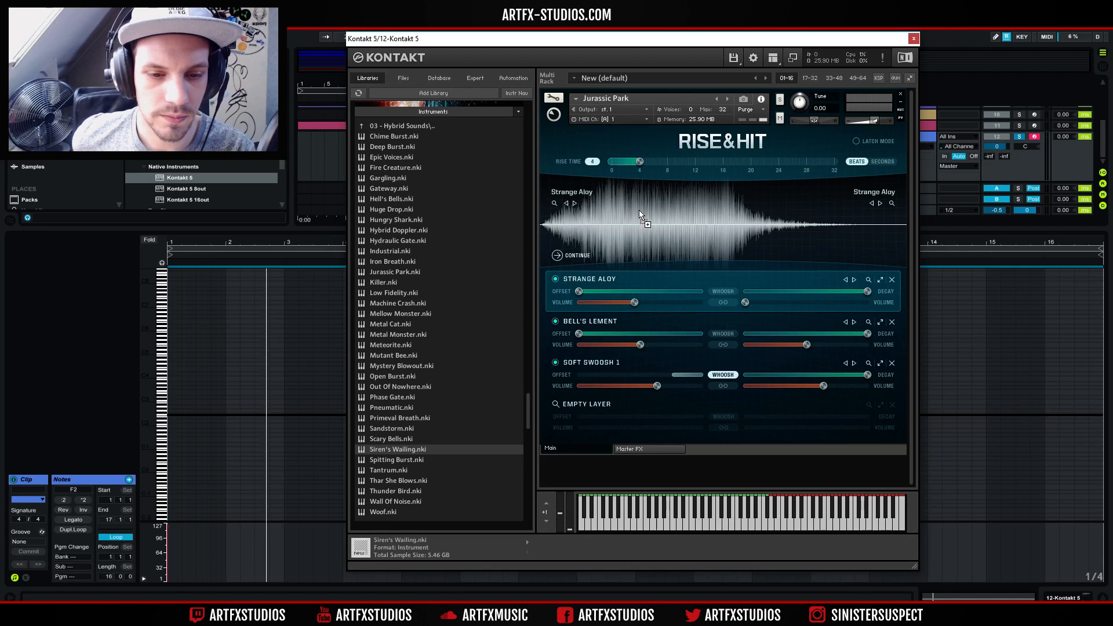
{"action": "left_click_drag", "start_coordinate": [639, 213], "coordinate": [639, 212]}
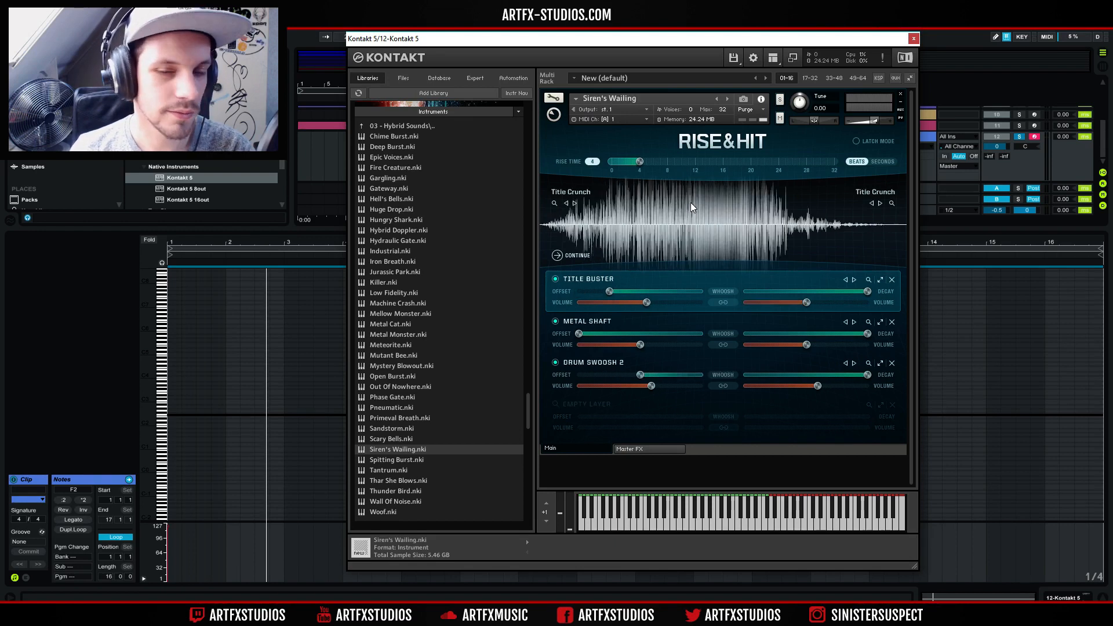
- Play the clip with Siren's Wailing, set its rise time to 16 beats, and replay the clip while repositioning the Kontakt window
{"action": "key", "text": "space"}
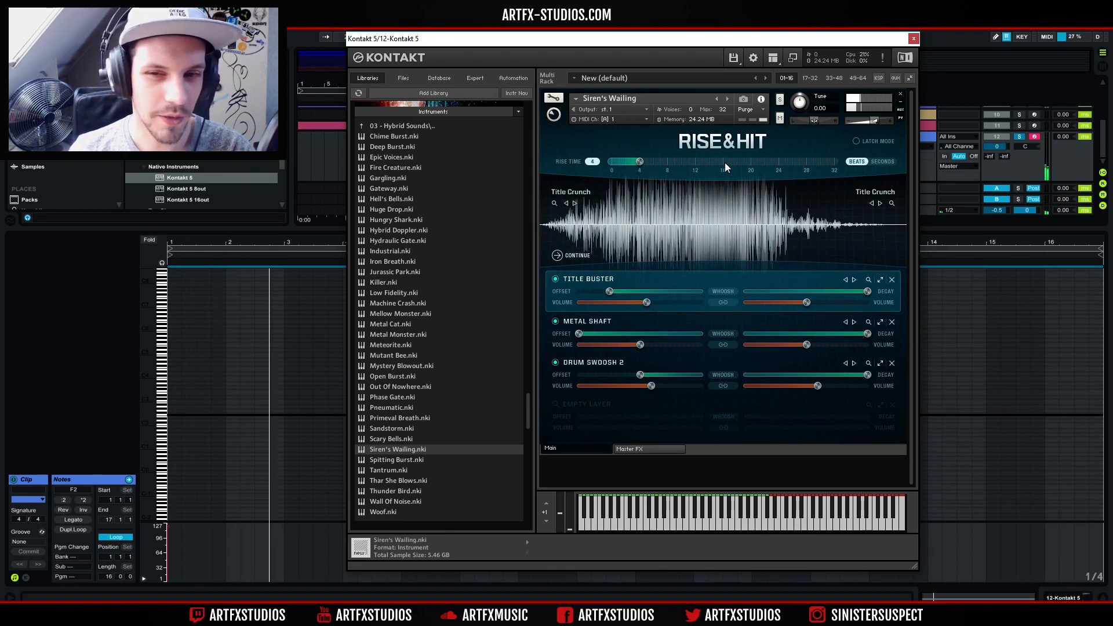
{"action": "left_click_drag", "start_coordinate": [639, 163], "coordinate": [722, 176]}
{"action": "key", "text": "space"}
{"action": "left_click_drag", "start_coordinate": [427, 44], "coordinate": [506, 365]}
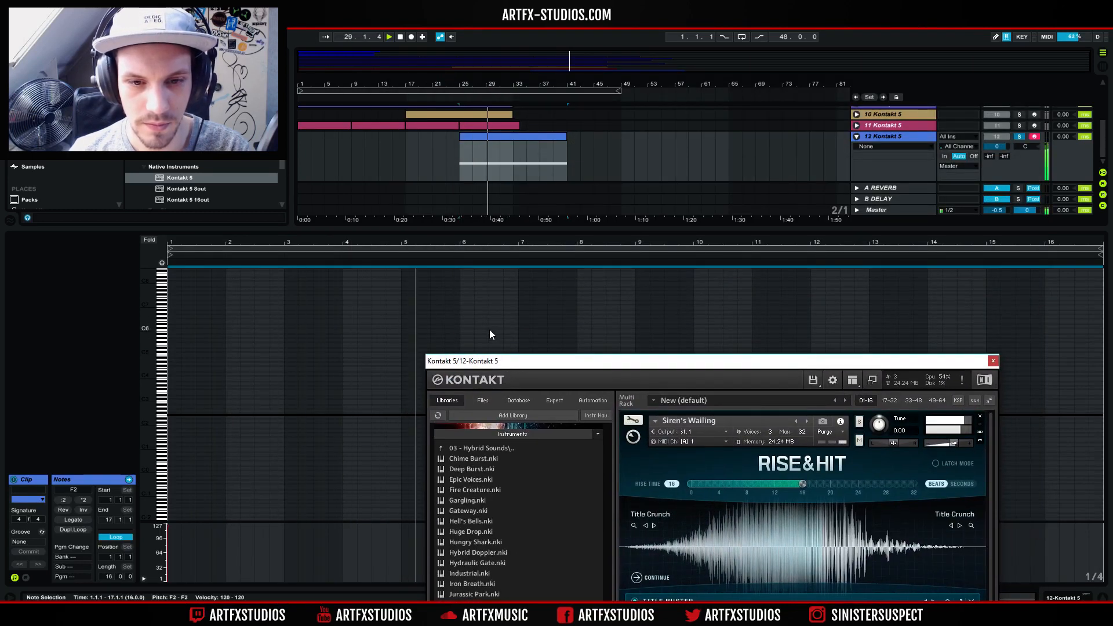
{"action": "left_click_drag", "start_coordinate": [506, 365], "coordinate": [473, 159]}
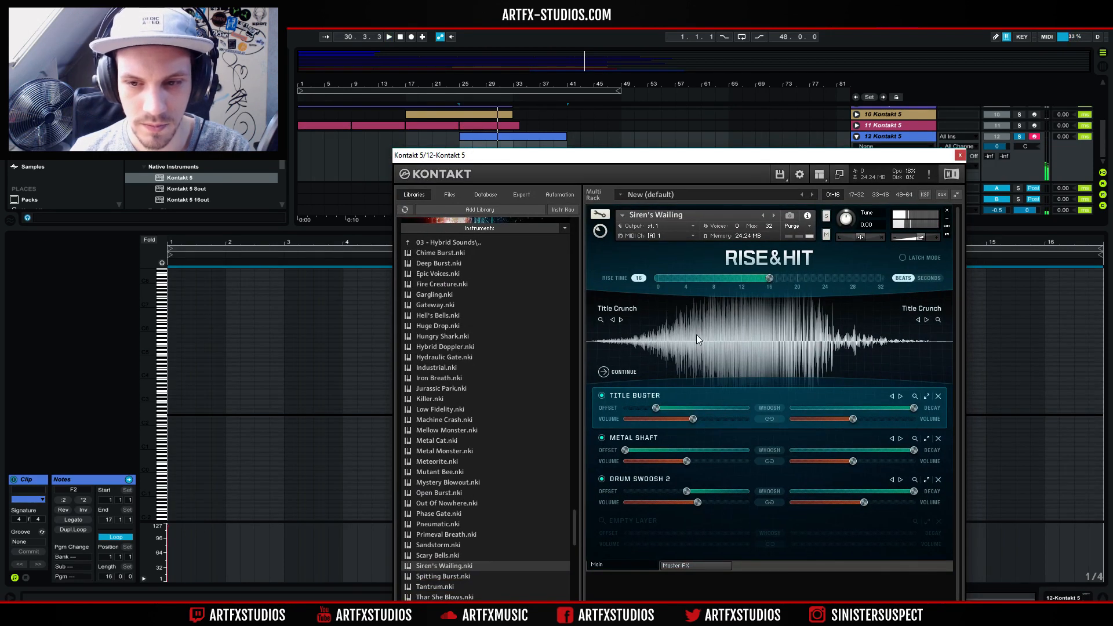
- Remove the Drum Swoosh 2, Metal Shaft and Title Buster layers from the Siren's Wailing patch
{"action": "left_click", "coordinate": [939, 482]}
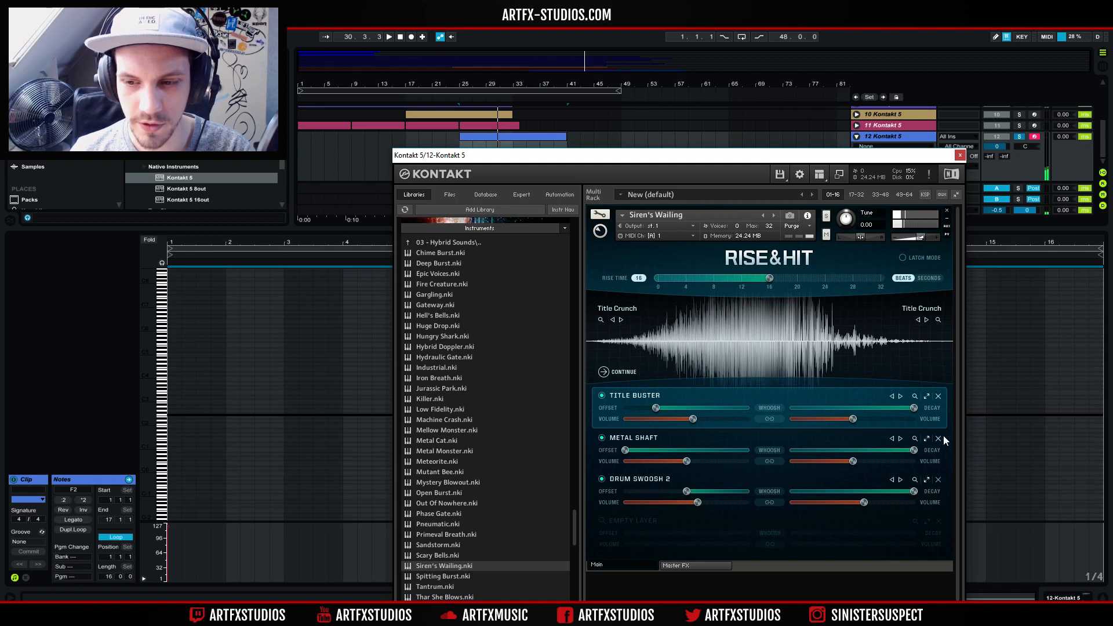
{"action": "left_click", "coordinate": [942, 398]}
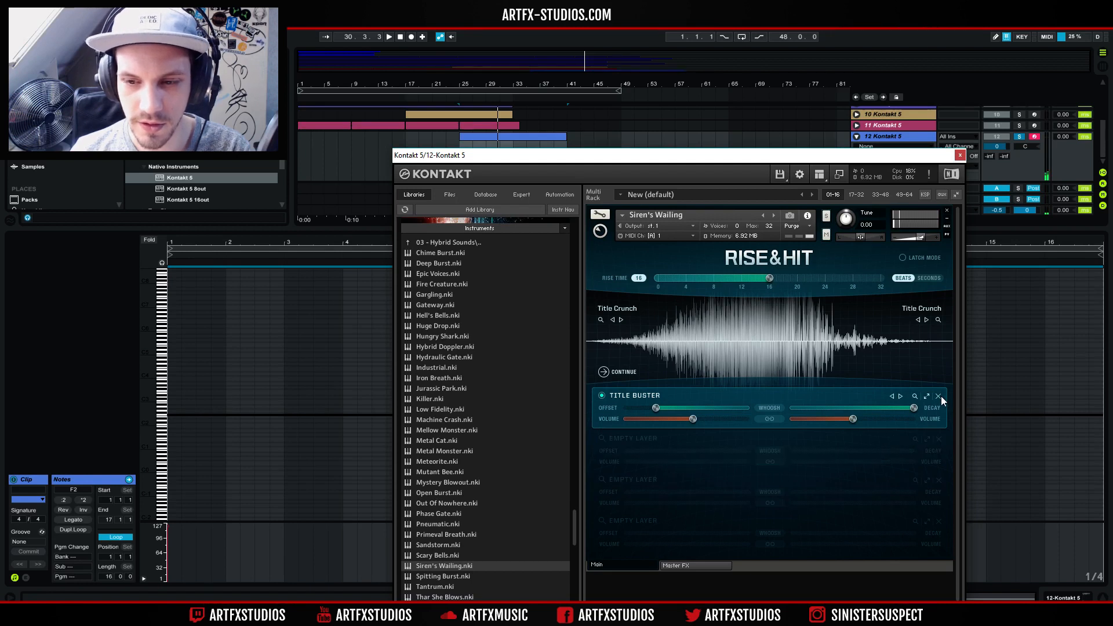
{"action": "left_click", "coordinate": [942, 398]}
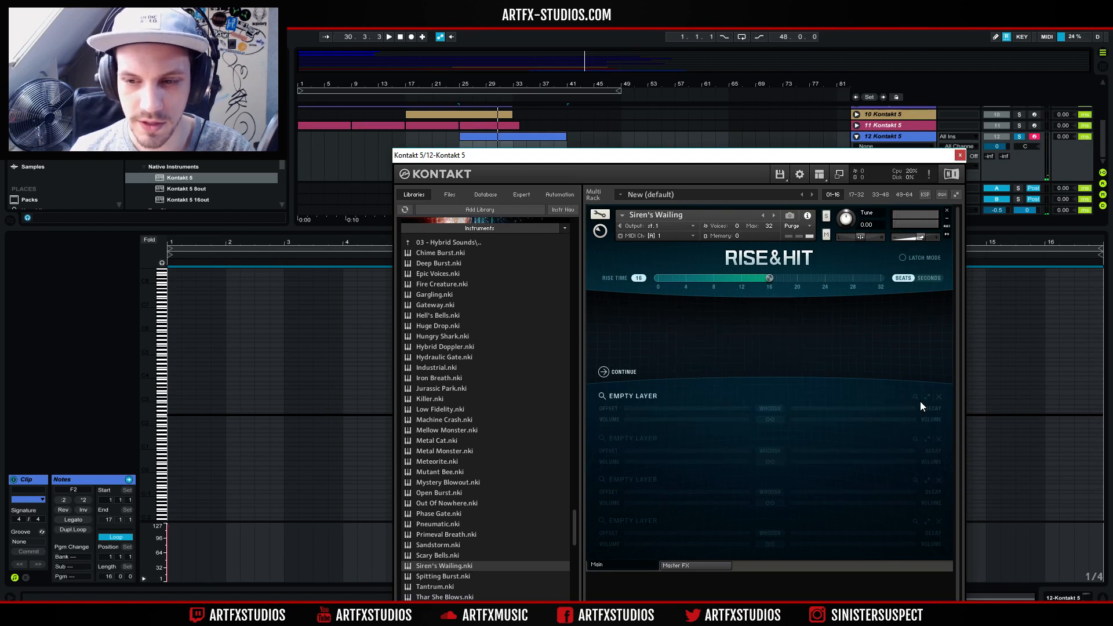
- Look through the Orchestra category of the layer browser and load Descant into the first empty layer
{"action": "left_click", "coordinate": [602, 397]}
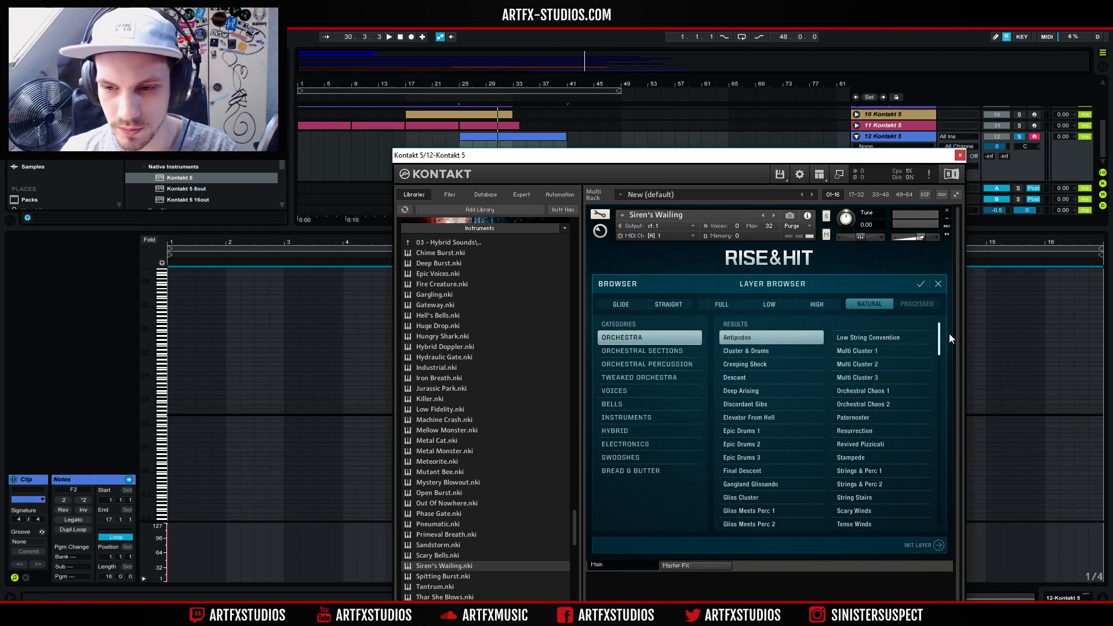
{"action": "left_click_drag", "start_coordinate": [939, 341], "coordinate": [939, 349]}
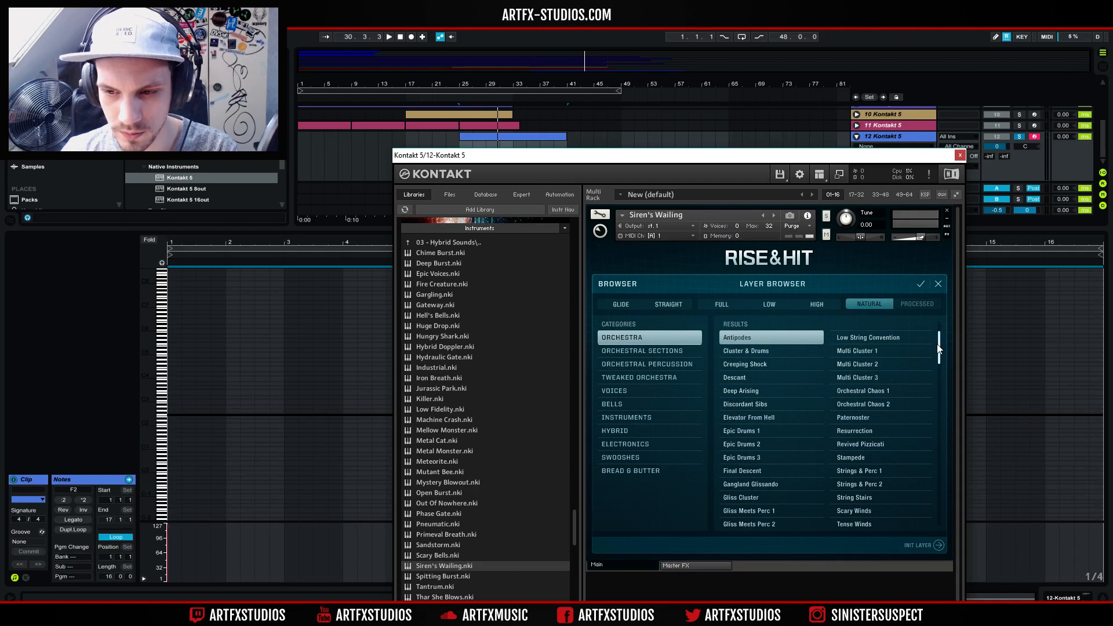
{"action": "left_click_drag", "start_coordinate": [941, 350], "coordinate": [939, 535]}
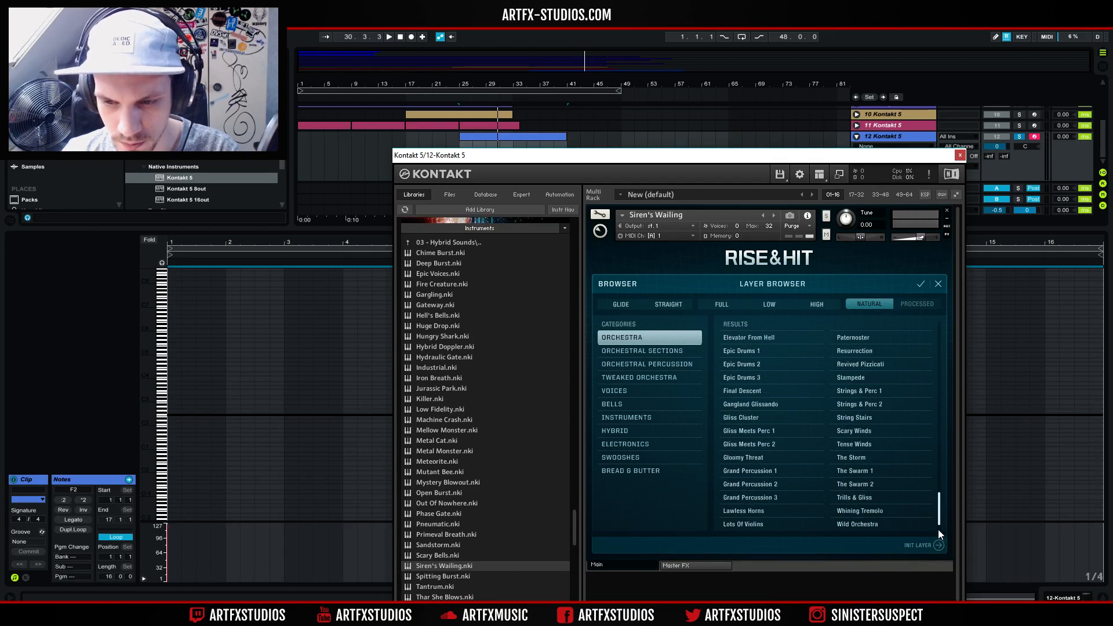
{"action": "left_click_drag", "start_coordinate": [939, 546], "coordinate": [957, 358]}
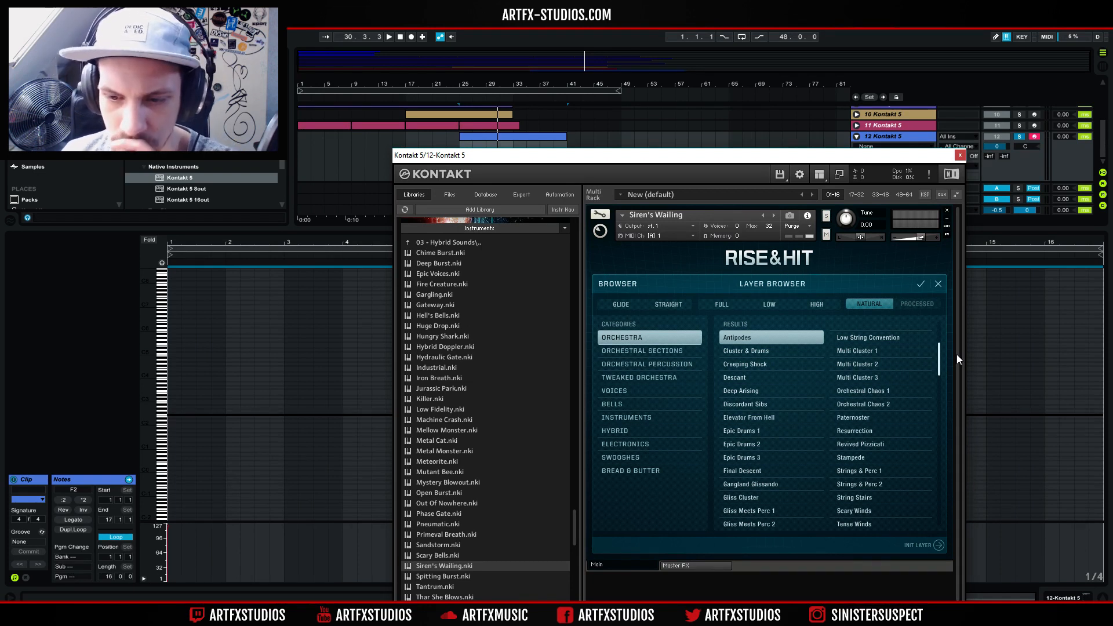
{"action": "left_click", "coordinate": [742, 378]}
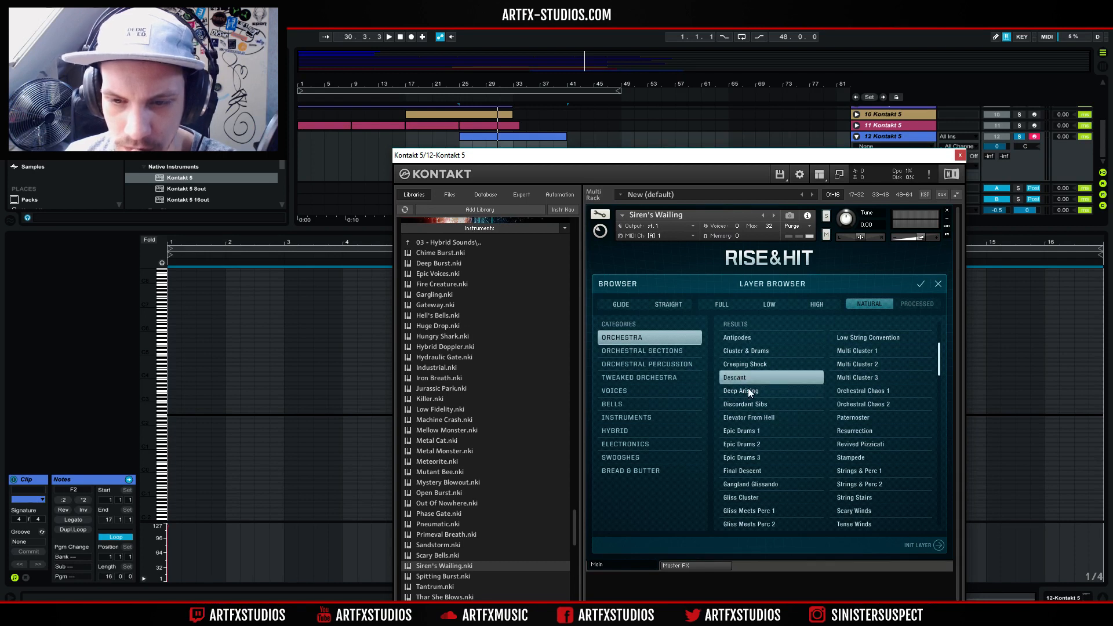
{"action": "double_click", "coordinate": [737, 377]}
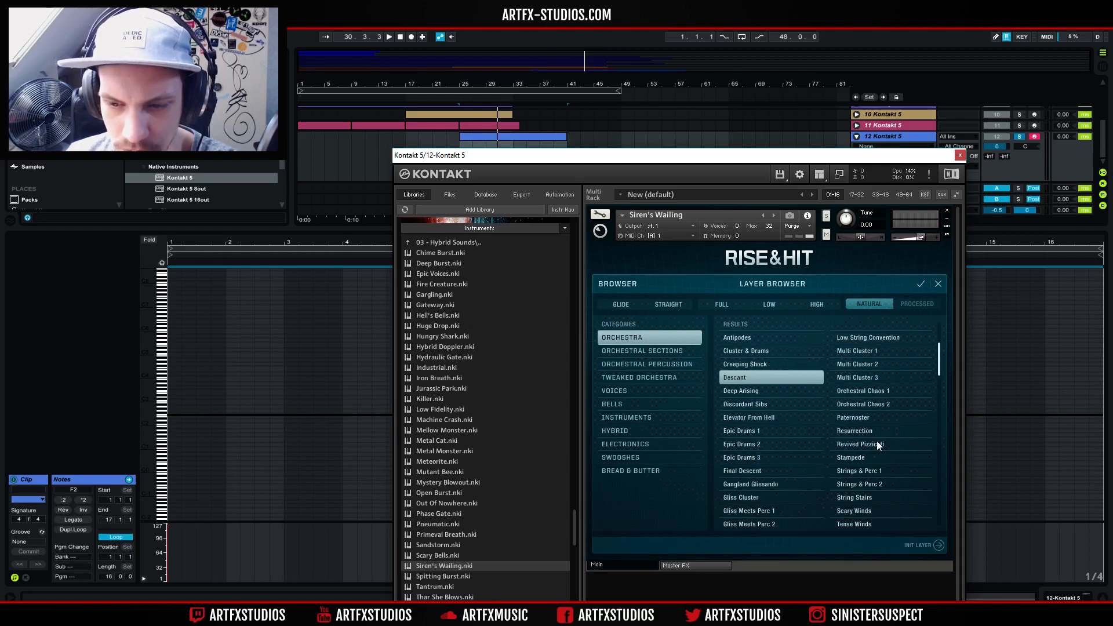
- Set the rise time to 32 beats and the Descant layer's offset to 0, replaying the clip after each change
{"action": "key", "text": "space"}
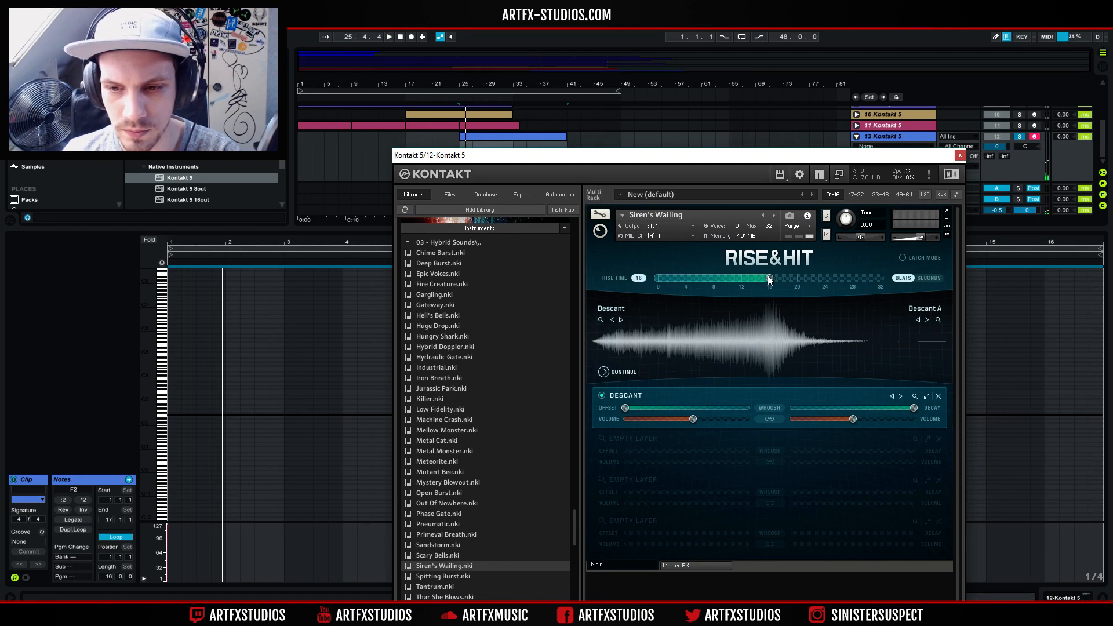
{"action": "left_click_drag", "start_coordinate": [769, 280], "coordinate": [941, 241]}
{"action": "key", "text": "space"}
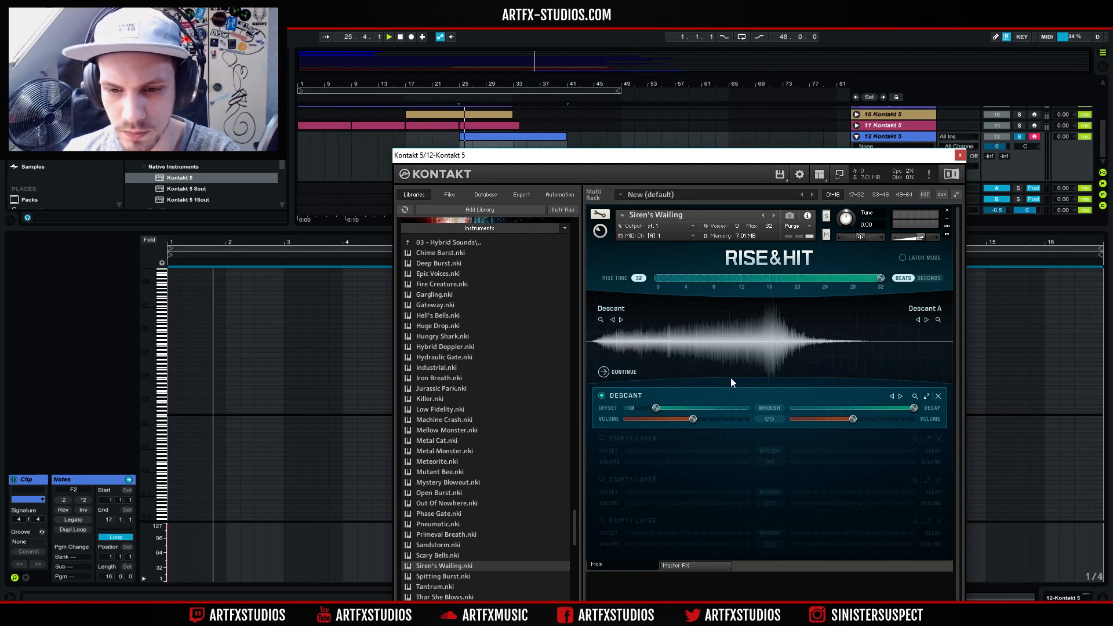
{"action": "left_click_drag", "start_coordinate": [569, 425], "coordinate": [580, 417]}
{"action": "key", "text": "space"}
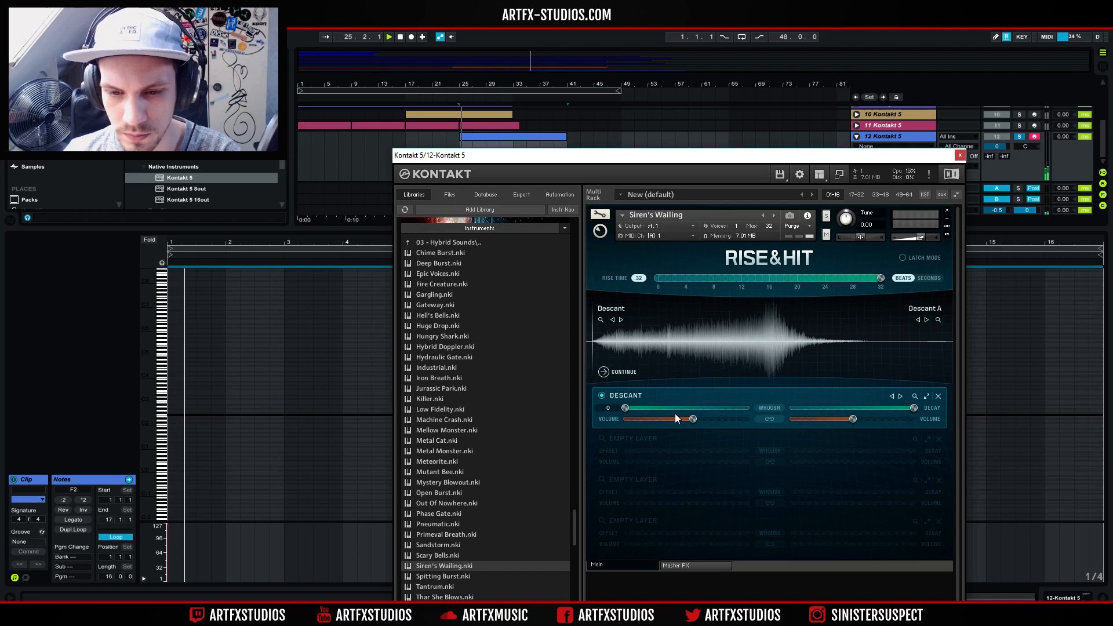
- Swap the layer's rise sample to Deep Arising, then advance the whole layer to Discordant Sibs, auditioning the sounds with the clip
{"action": "left_click", "coordinate": [621, 320]}
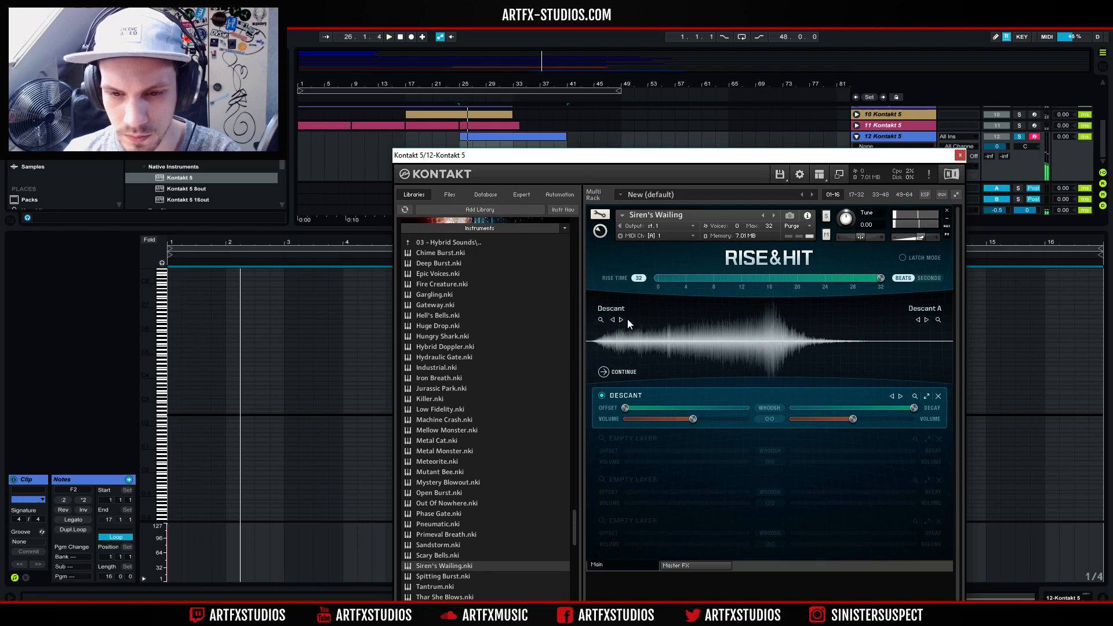
{"action": "key", "text": "space"}
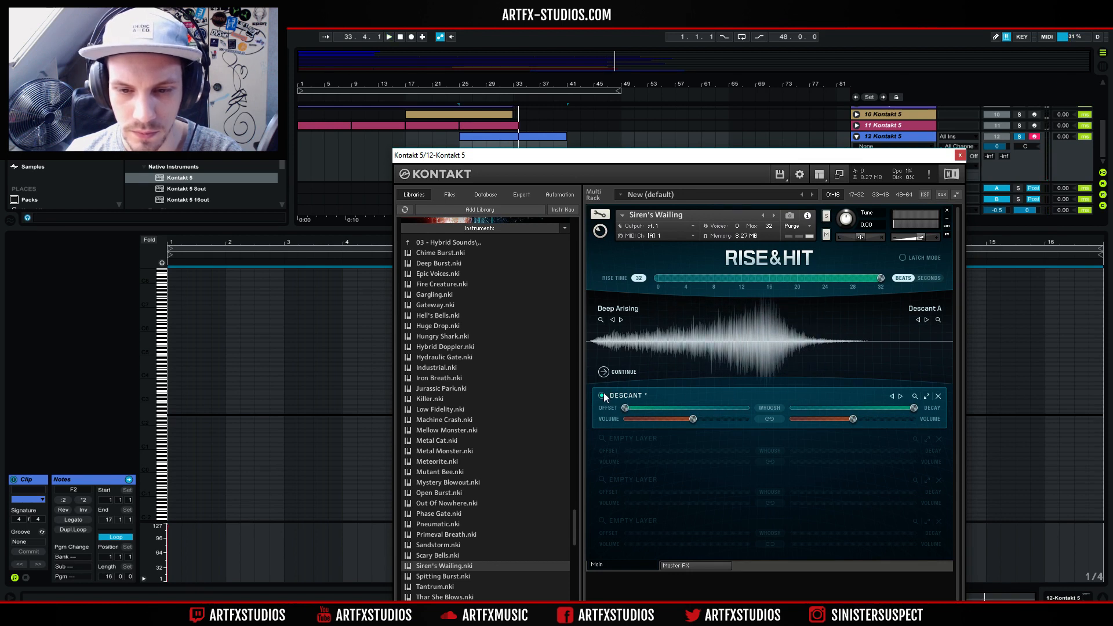
{"action": "left_click", "coordinate": [901, 396]}
{"action": "key", "text": "space"}
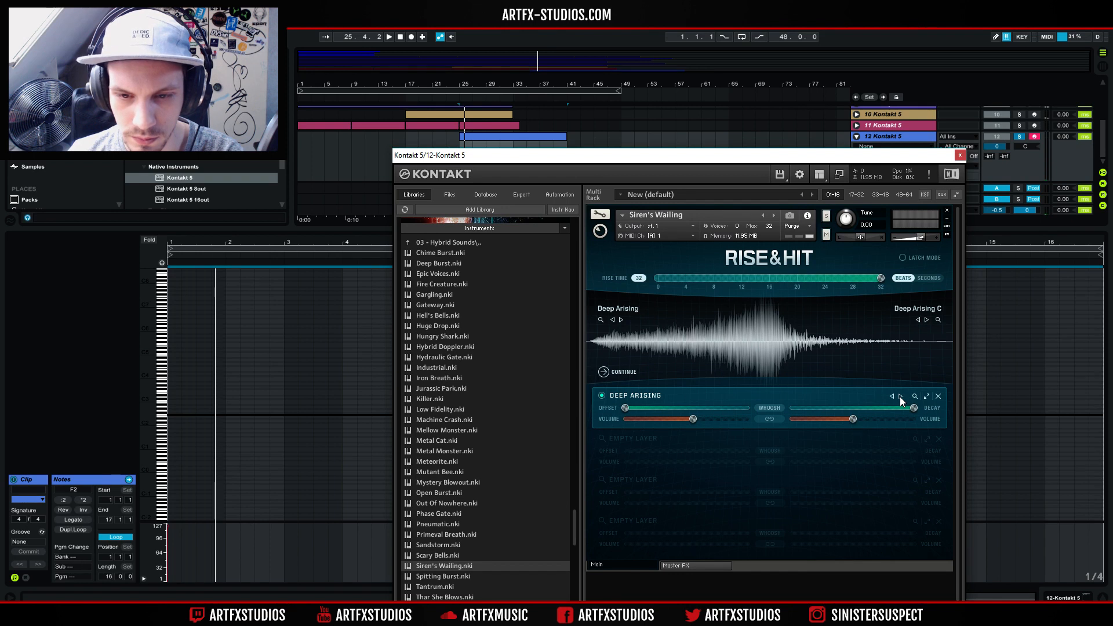
{"action": "left_click", "coordinate": [900, 396]}
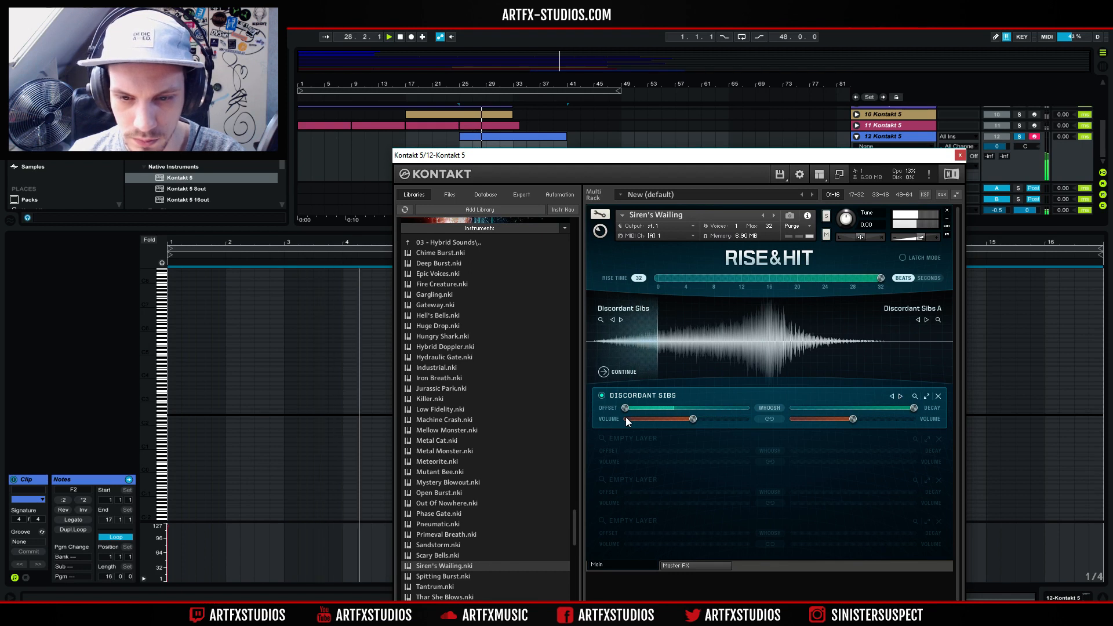
- Set the Discordant Sibs layer's offset to 16 and replay the clip from bar 25
{"action": "left_click_drag", "start_coordinate": [625, 408], "coordinate": [691, 415]}
{"action": "key", "text": "space"}
{"action": "key", "text": "space"}
{"action": "key", "text": "space"}
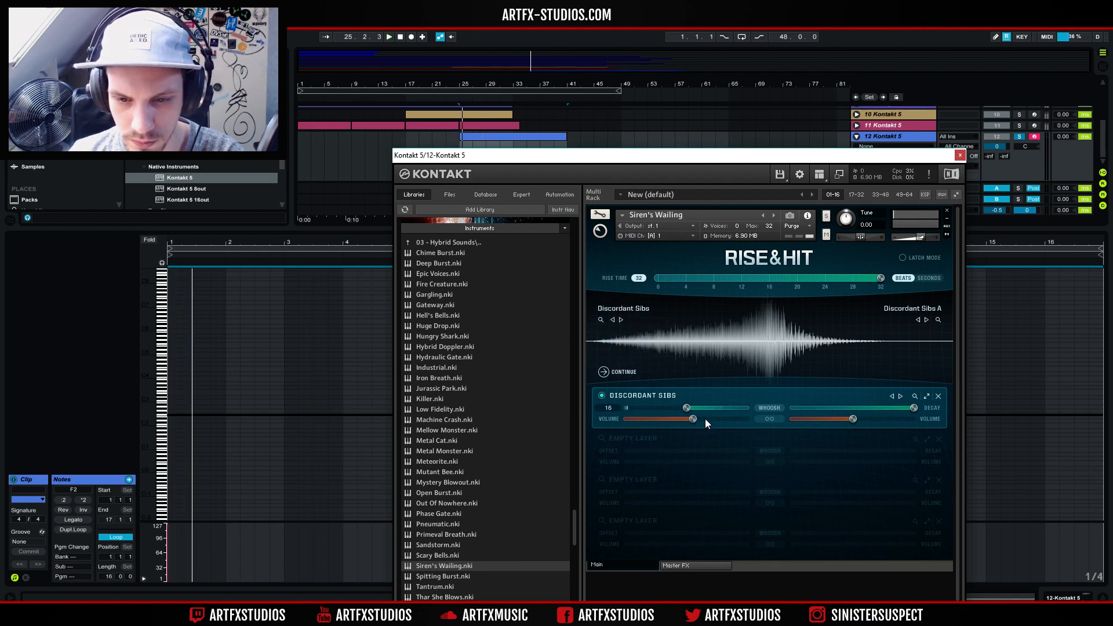
- Open the layer browser for the second empty layer and look through its sound categories, including Orchestral Sections, Orchestral Percussion, Tweaked Orchestra, Voices and Instruments
{"action": "left_click", "coordinate": [602, 439]}
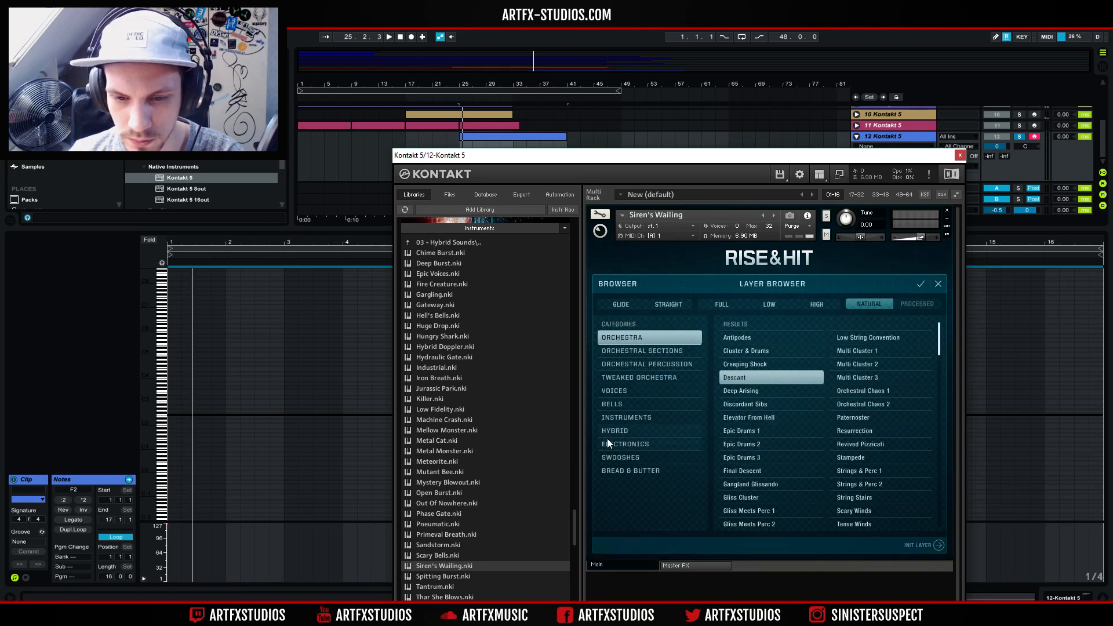
{"action": "left_click", "coordinate": [639, 352]}
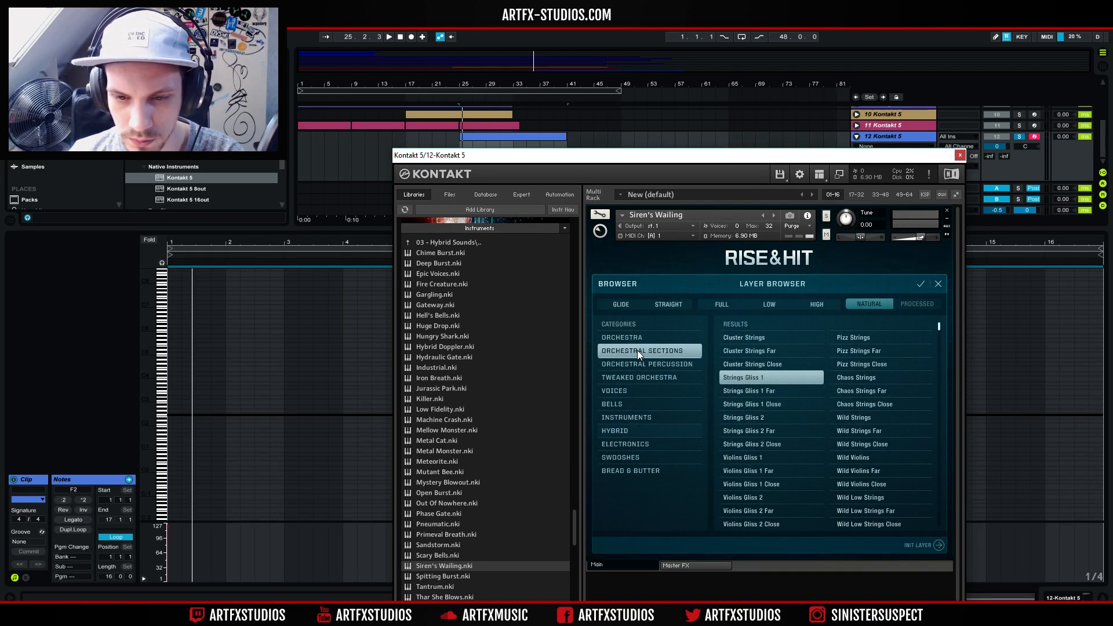
{"action": "left_click", "coordinate": [628, 471]}
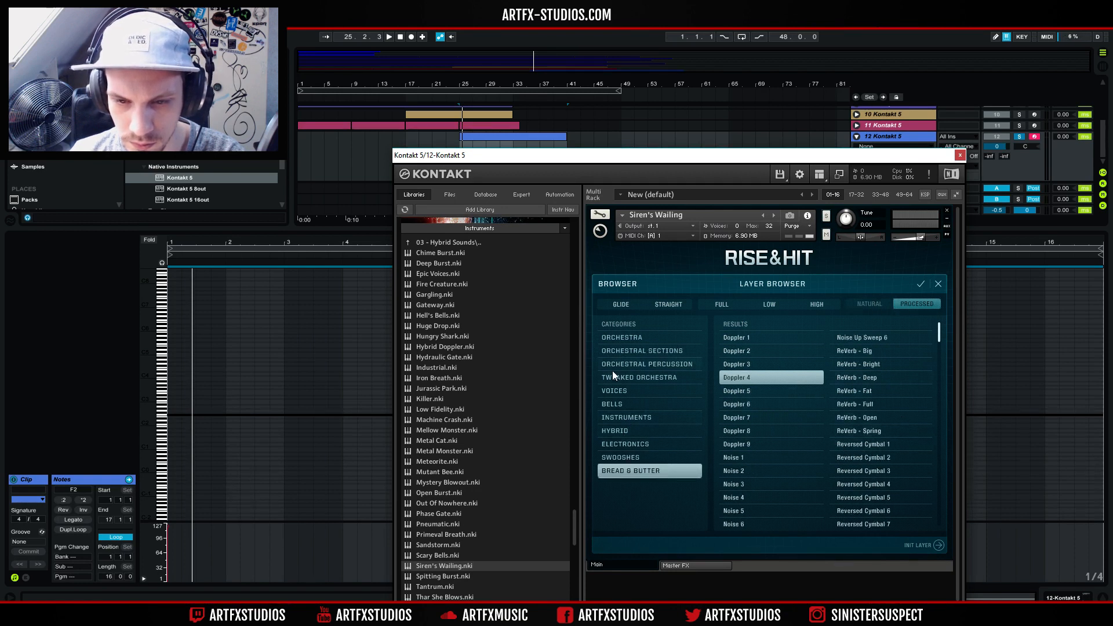
{"action": "left_click", "coordinate": [627, 350]}
{"action": "left_click_drag", "start_coordinate": [939, 326], "coordinate": [967, 536]}
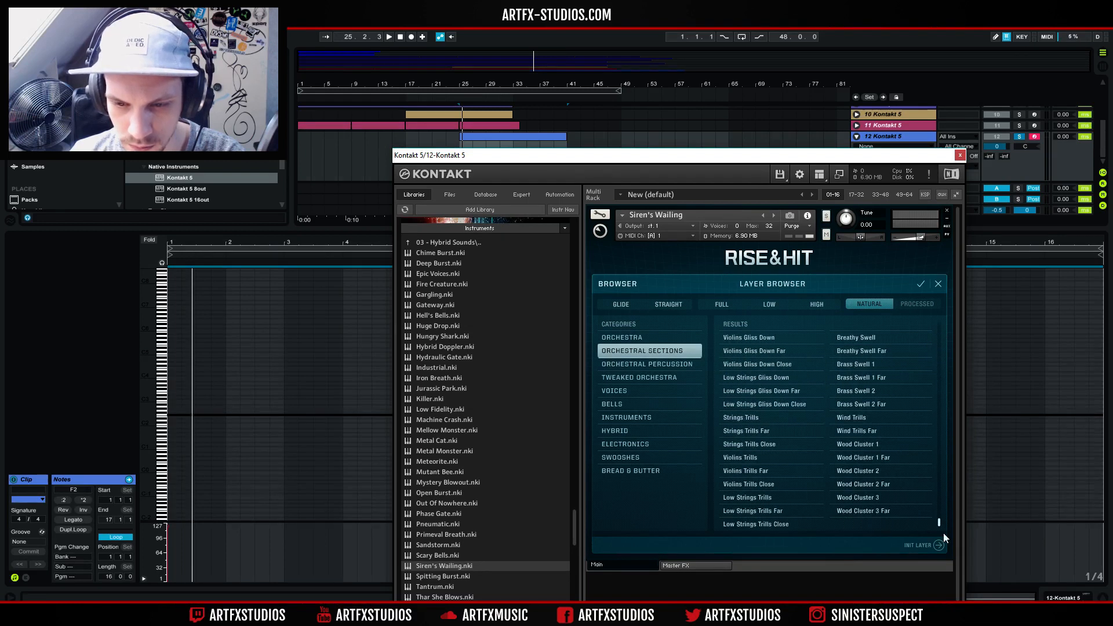
{"action": "left_click", "coordinate": [648, 364]}
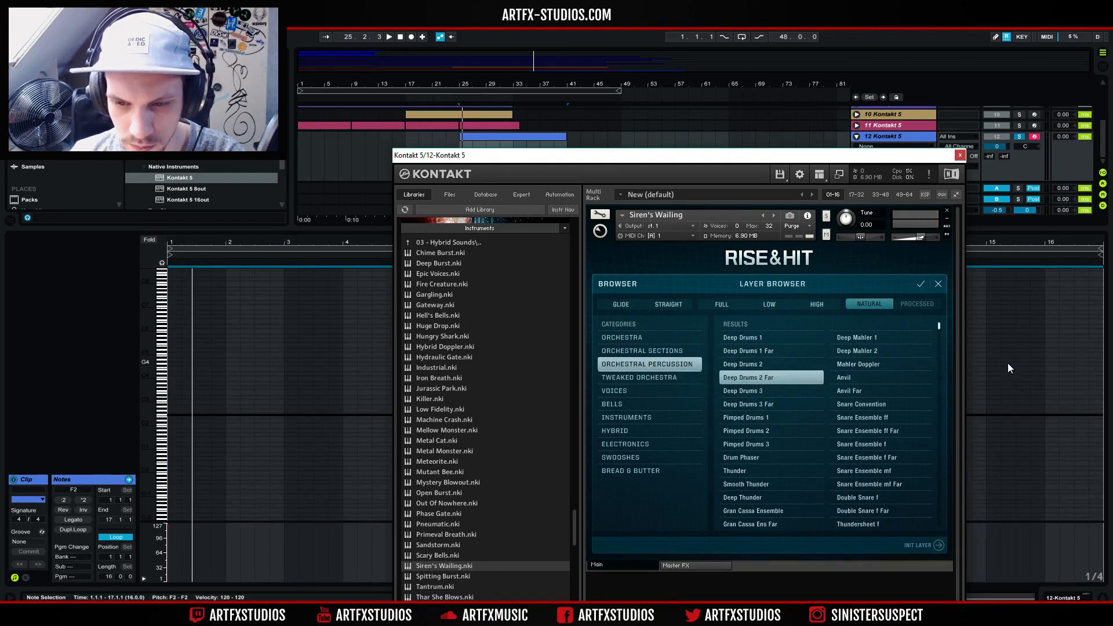
{"action": "left_click_drag", "start_coordinate": [938, 326], "coordinate": [958, 527]}
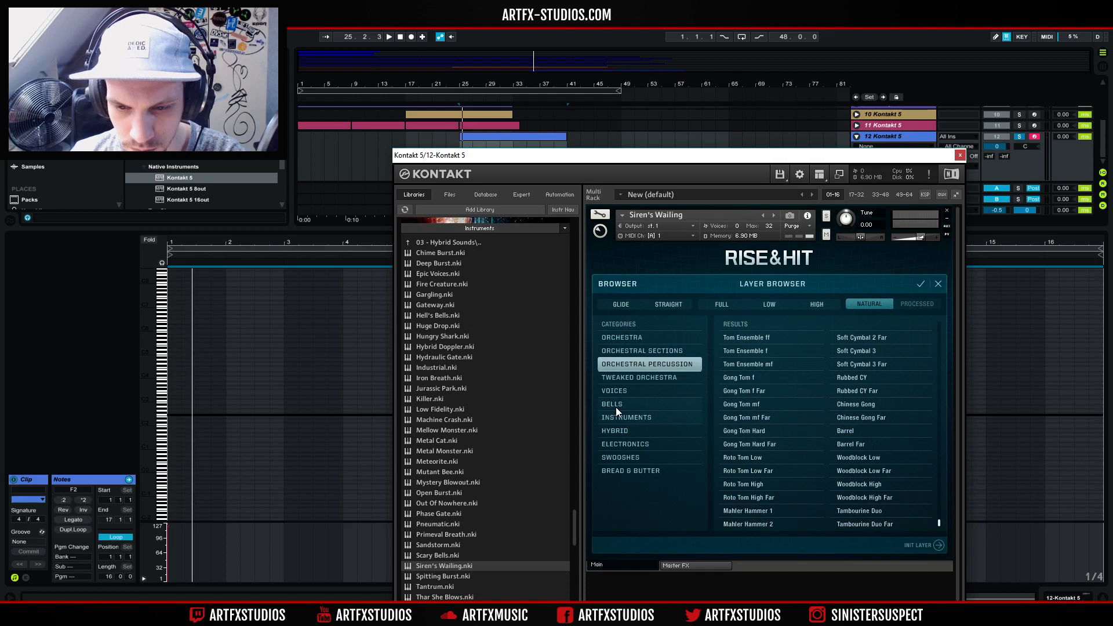
{"action": "left_click", "coordinate": [641, 378]}
{"action": "left_click_drag", "start_coordinate": [938, 342], "coordinate": [947, 514]}
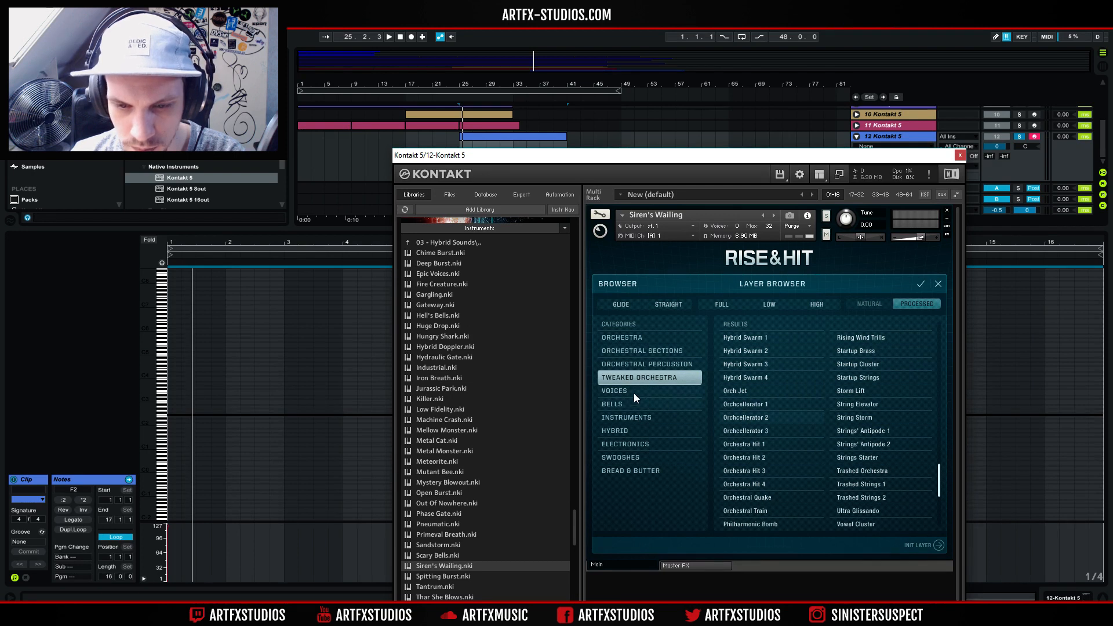
{"action": "left_click", "coordinate": [618, 392]}
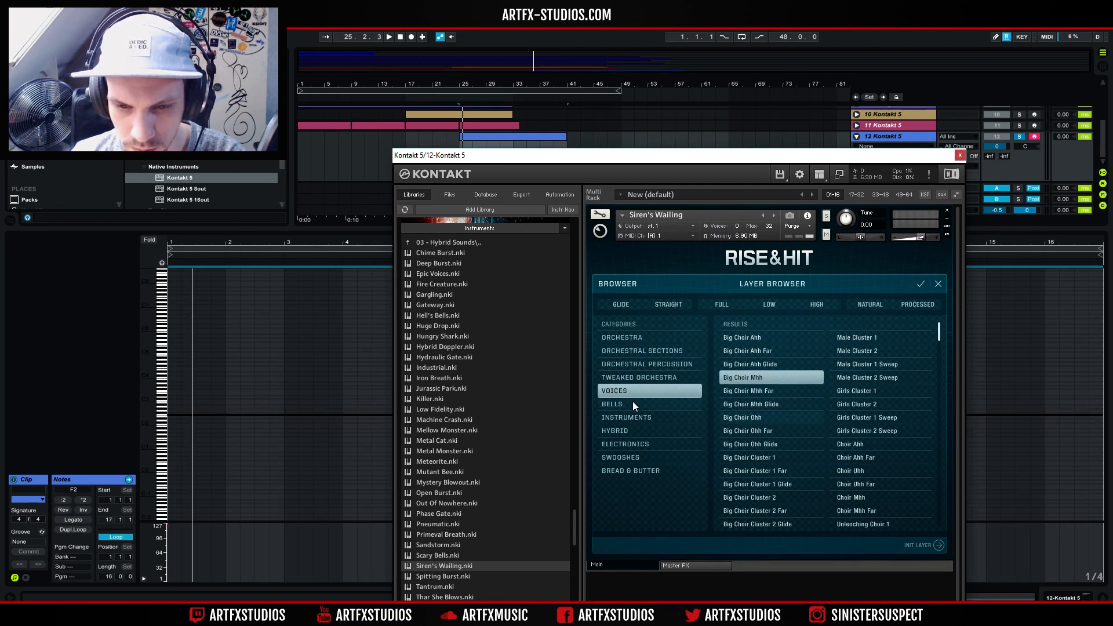
{"action": "left_click", "coordinate": [632, 402]}
{"action": "left_click", "coordinate": [628, 416]}
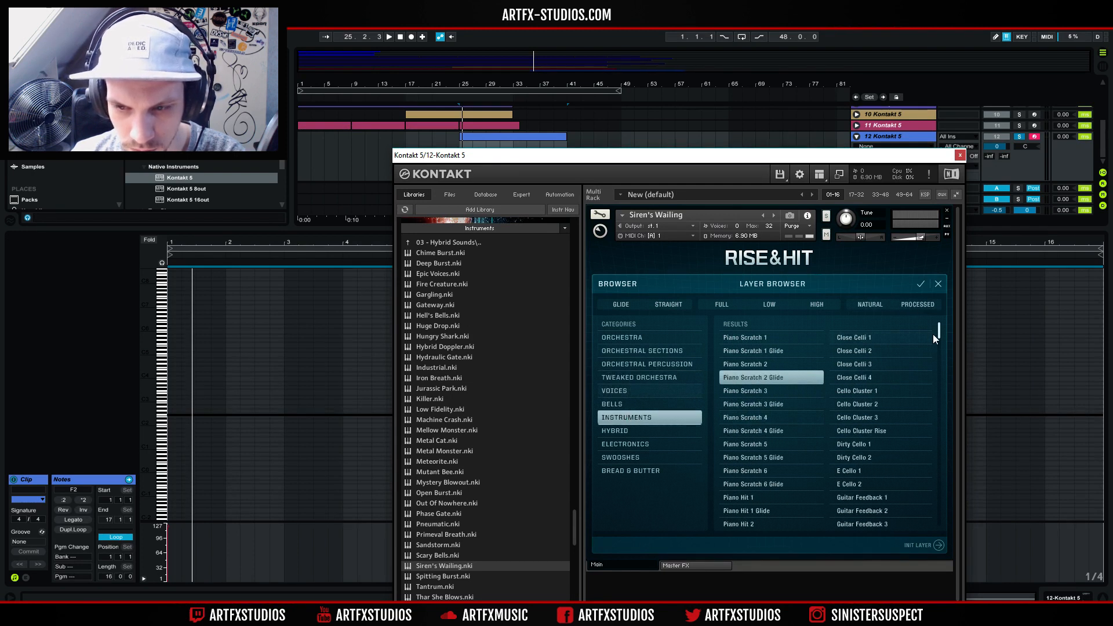
{"action": "left_click_drag", "start_coordinate": [937, 332], "coordinate": [941, 550]}
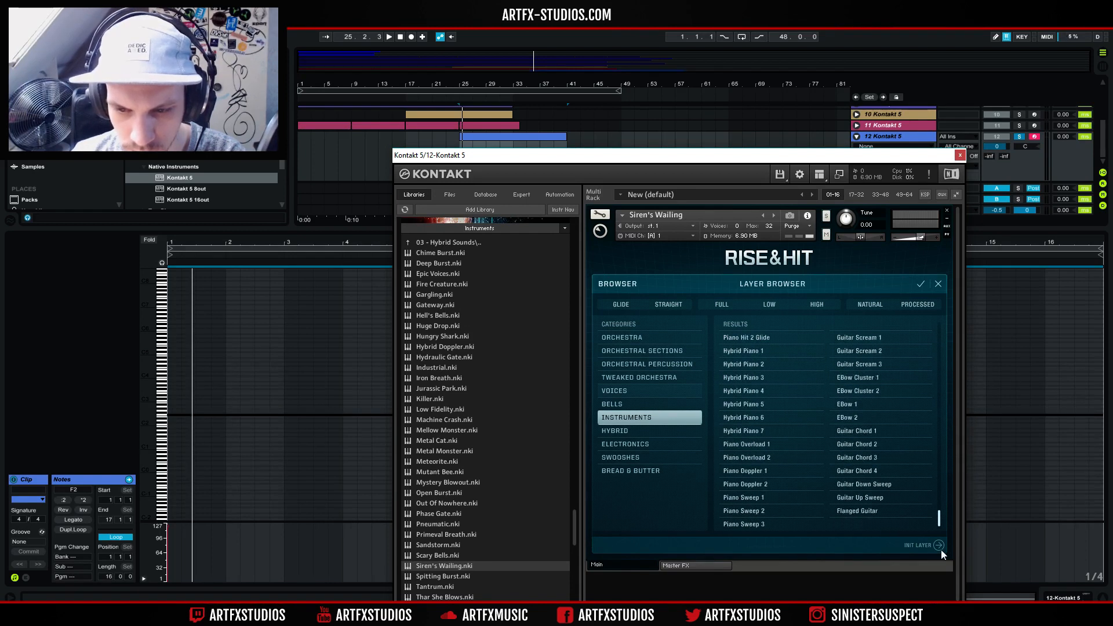
- Load the Title Buster sound from the Hybrid category into the second layer
{"action": "left_click", "coordinate": [630, 430]}
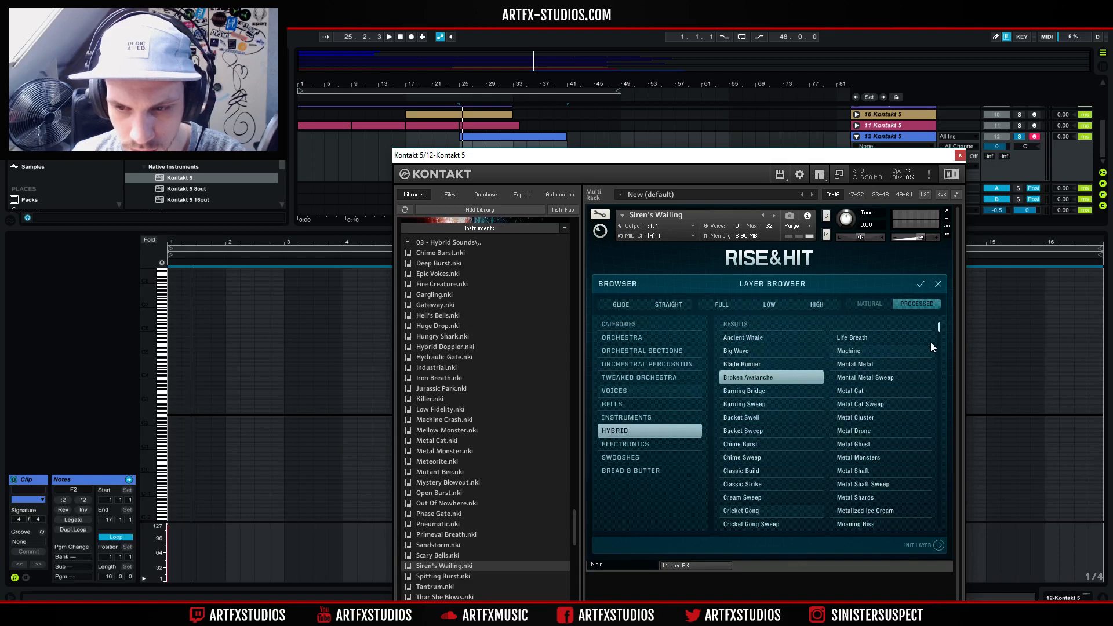
{"action": "left_click_drag", "start_coordinate": [937, 326], "coordinate": [939, 477]}
{"action": "scroll", "coordinate": [924, 497], "scroll_direction": "down", "scroll_amount": 1}
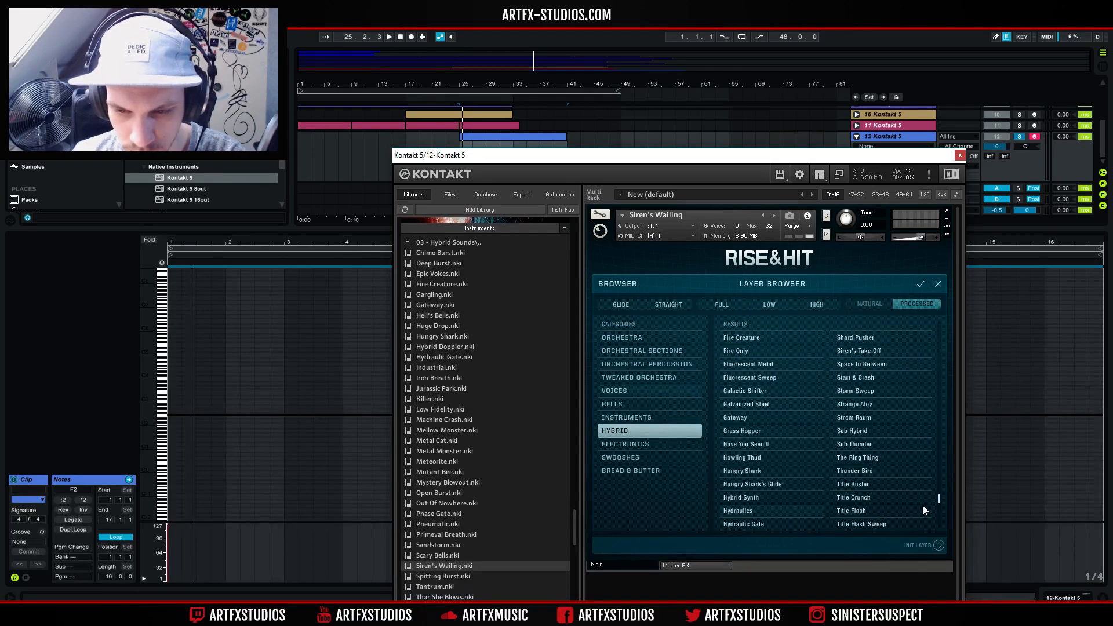
{"action": "left_click", "coordinate": [854, 484]}
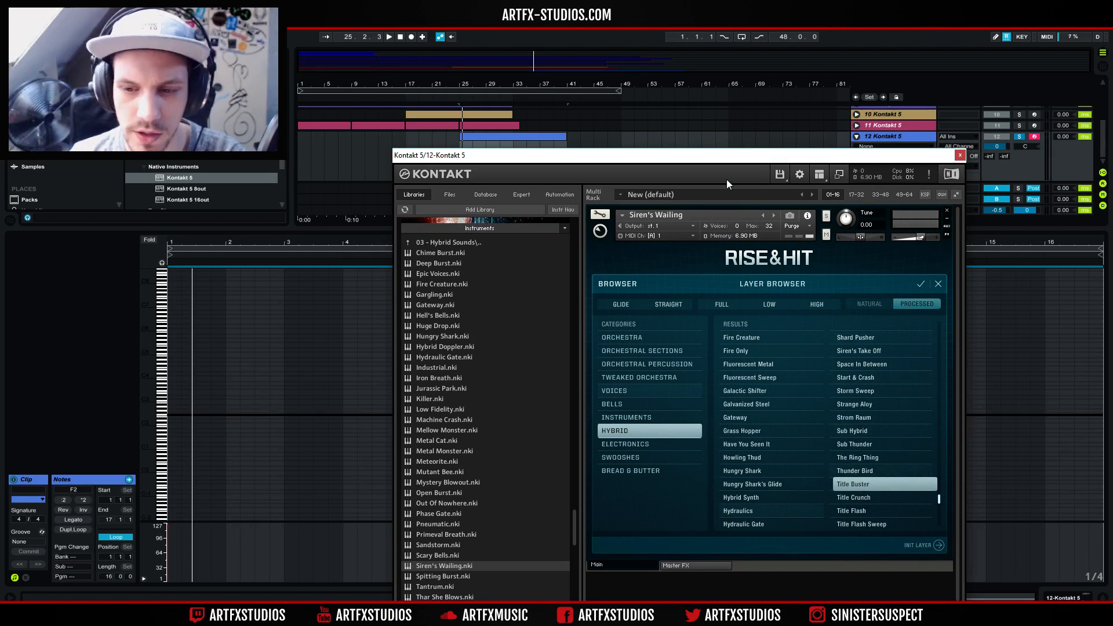
- Play the clip and raise the Discordant Sibs layer's offset to 26, then almost to its maximum
{"action": "key", "text": "space"}
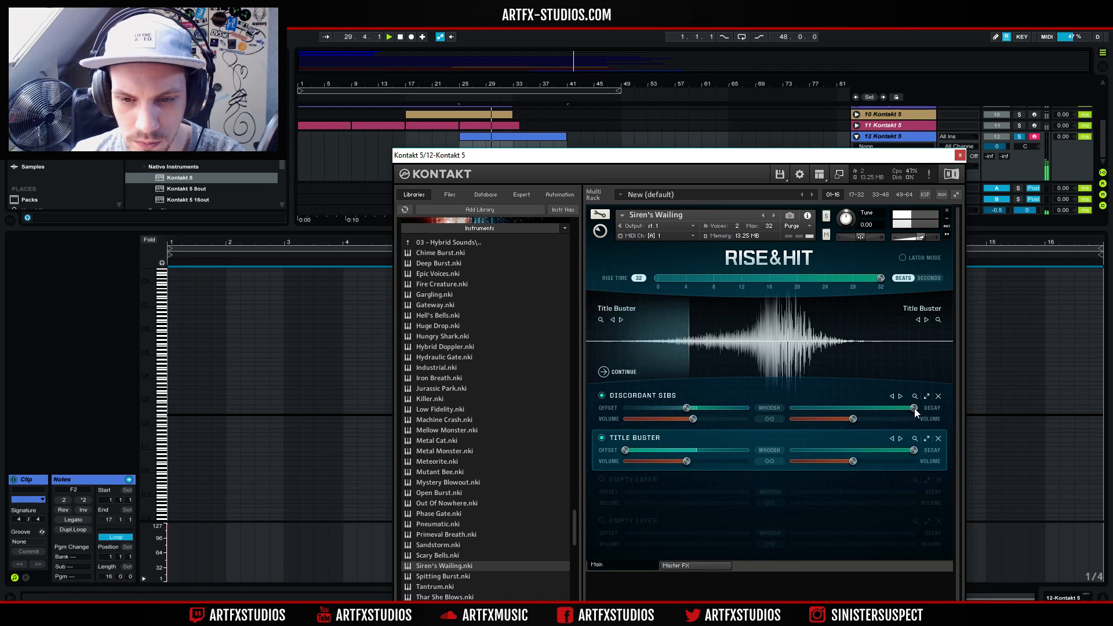
{"action": "left_click_drag", "start_coordinate": [687, 408], "coordinate": [726, 414]}
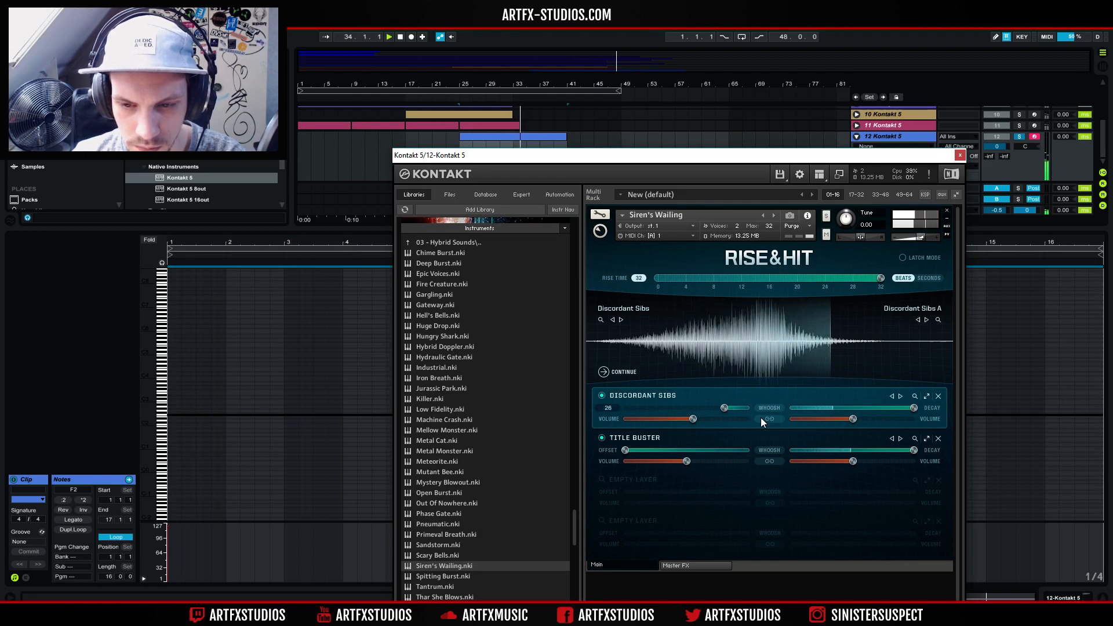
{"action": "left_click", "coordinate": [746, 407]}
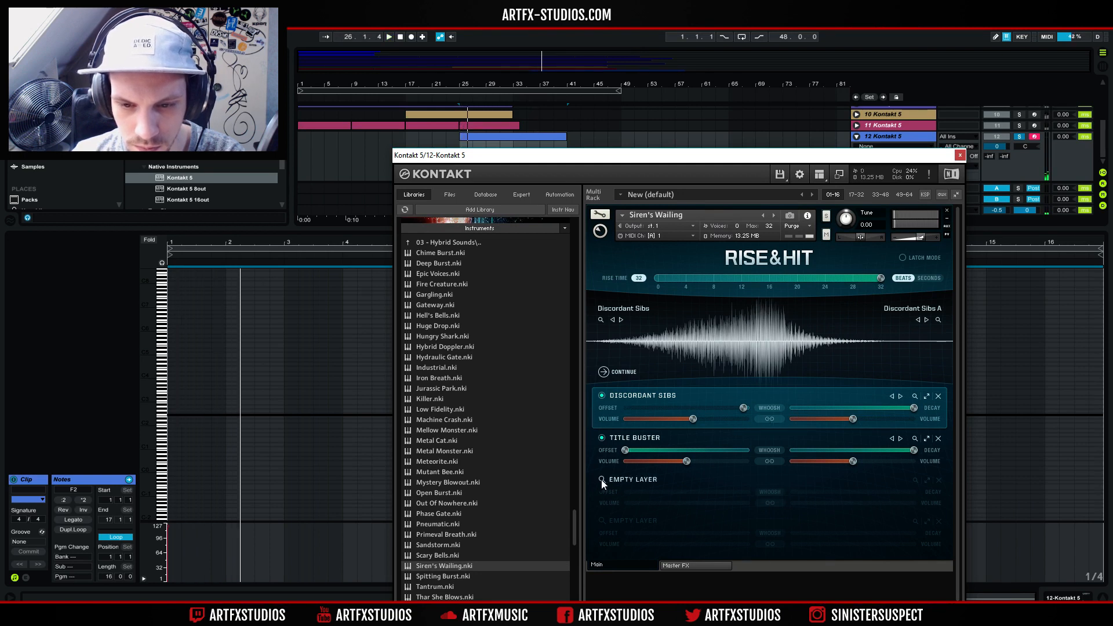
- Load Rising Winds from the Tweaked Orchestra category into the third layer and play the clip with it
{"action": "left_click", "coordinate": [602, 479]}
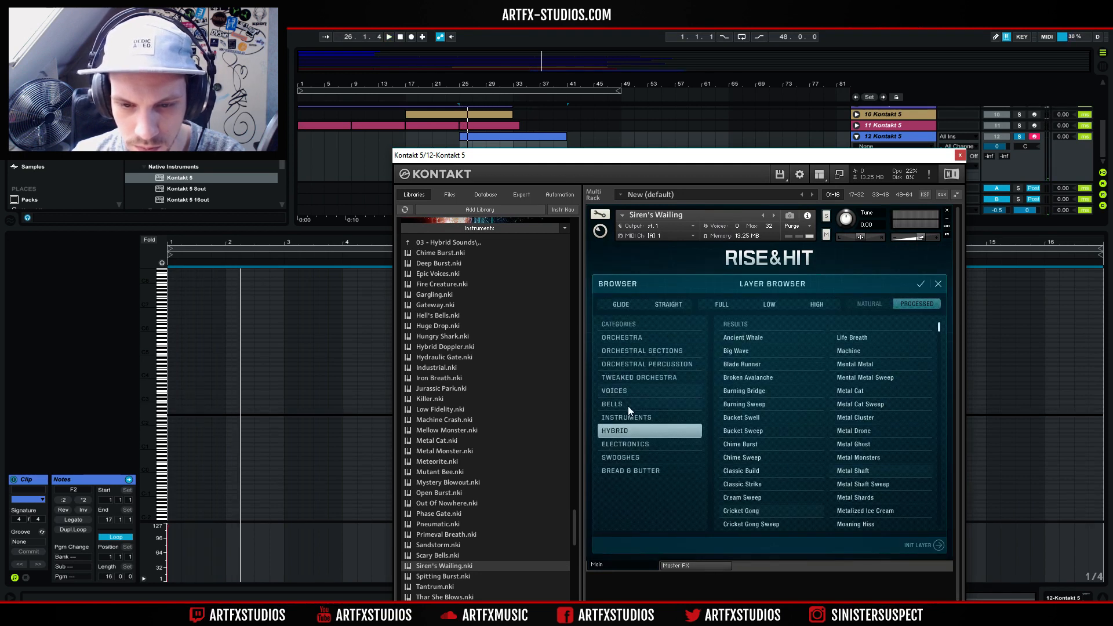
{"action": "left_click", "coordinate": [627, 380]}
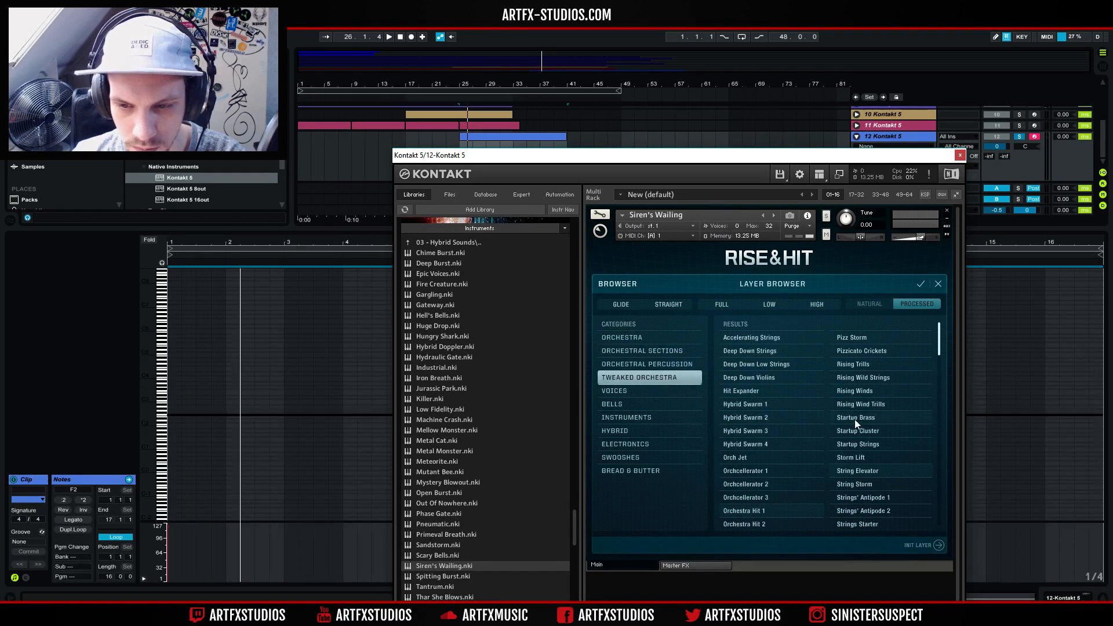
{"action": "left_click", "coordinate": [857, 392]}
{"action": "double_click", "coordinate": [857, 392]}
{"action": "key", "text": "space"}
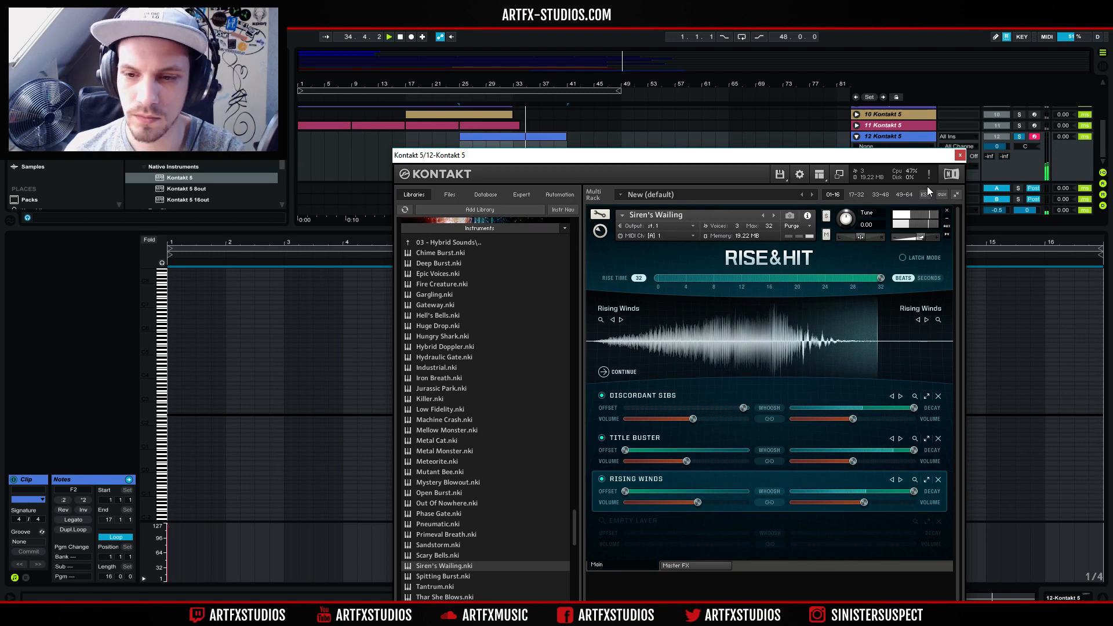
- Close the Kontakt window, lower track 12's volume to -3.6 dB and play the arrangement from bar 17
{"action": "left_click", "coordinate": [960, 155]}
{"action": "key", "text": "a"}
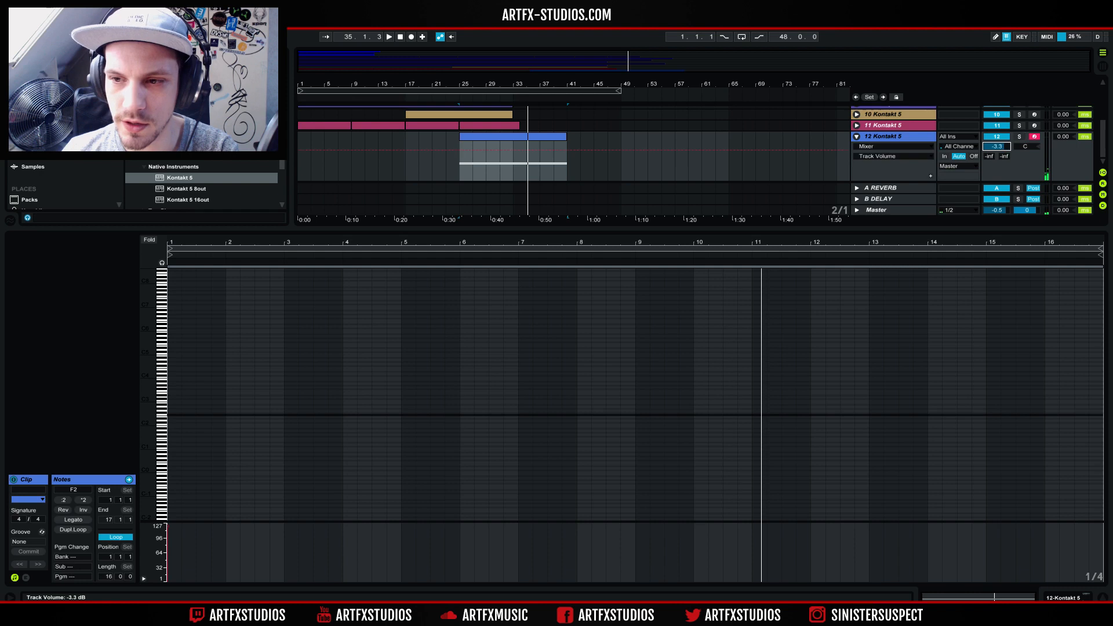
{"action": "left_click", "coordinate": [401, 163]}
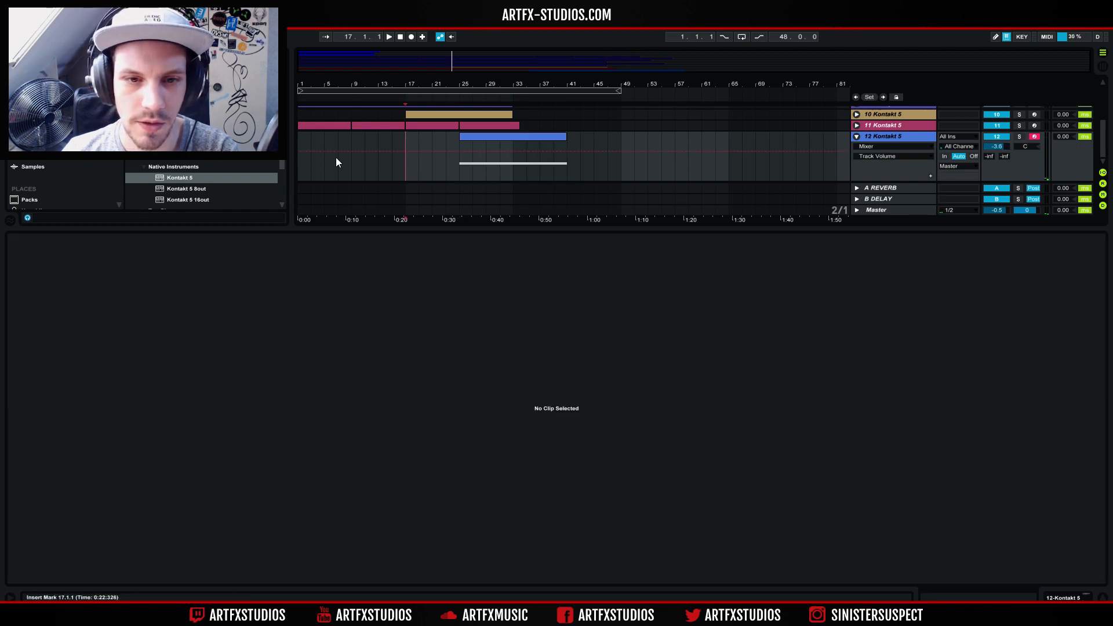
{"action": "key", "text": "space"}
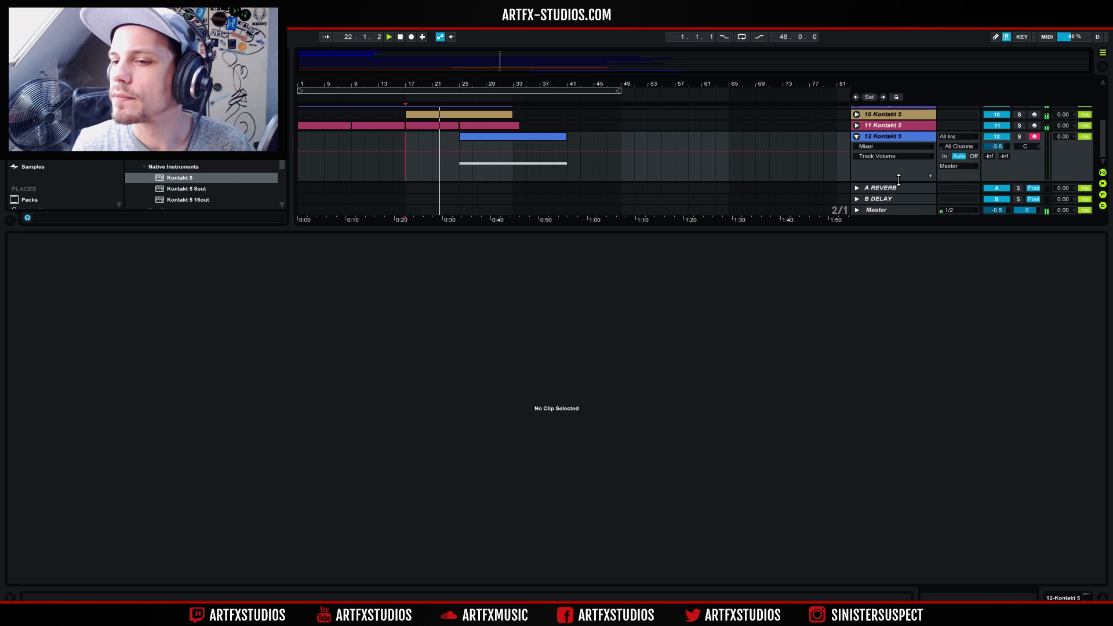
- Enlarge the arrangement area, adjust track 12's volume again and fold the track
{"action": "left_click_drag", "start_coordinate": [897, 230], "coordinate": [871, 465]}
{"action": "left_click_drag", "start_coordinate": [997, 242], "coordinate": [997, 259]}
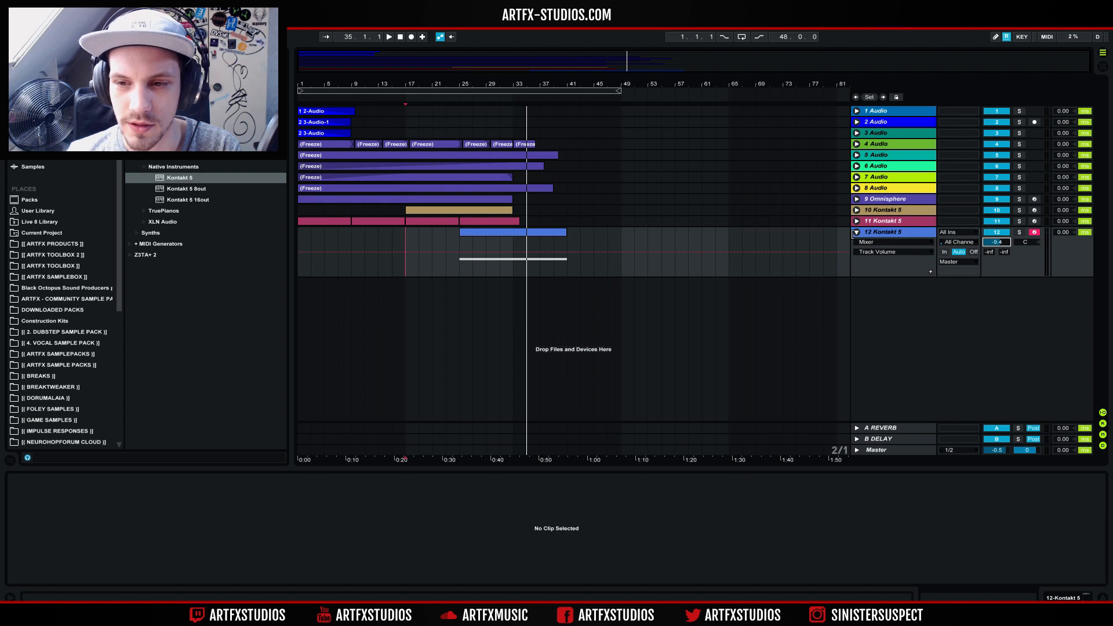
{"action": "left_click", "coordinate": [857, 232]}
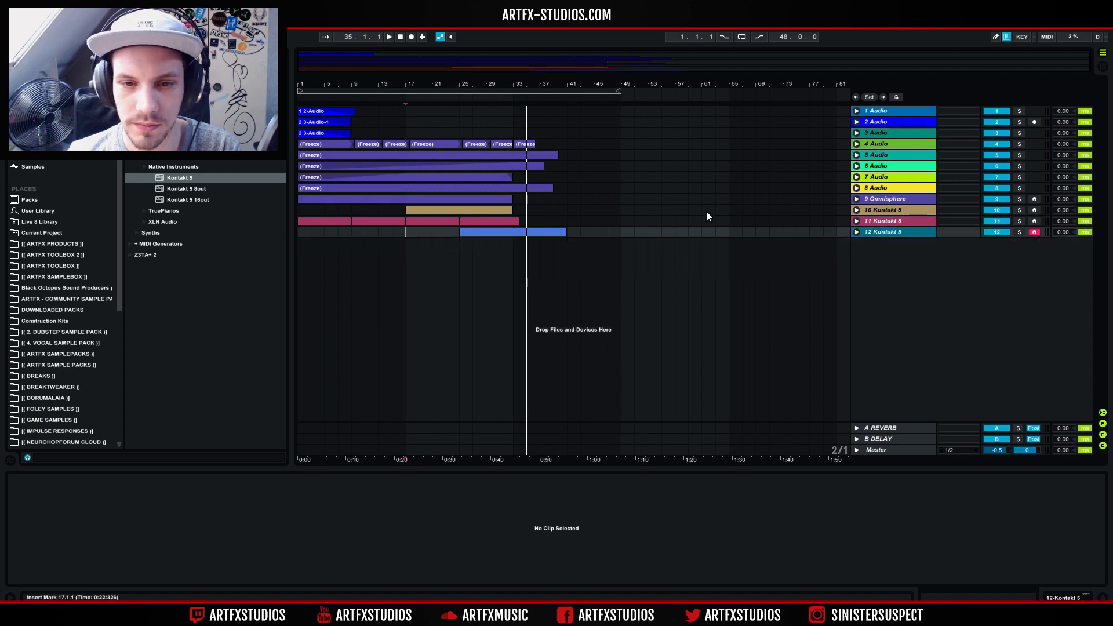
- Unfold track 4 and duplicate its frozen clips so the copy starts at bar 35, then play the transition from about bar 31
{"action": "left_click", "coordinate": [353, 133]}
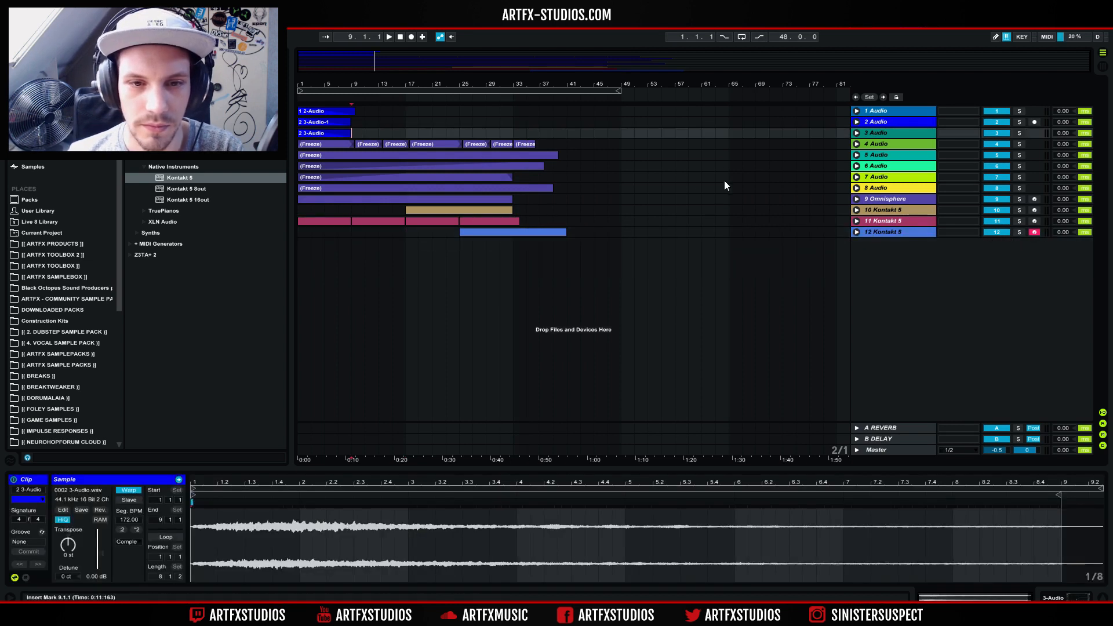
{"action": "left_click", "coordinate": [875, 145]}
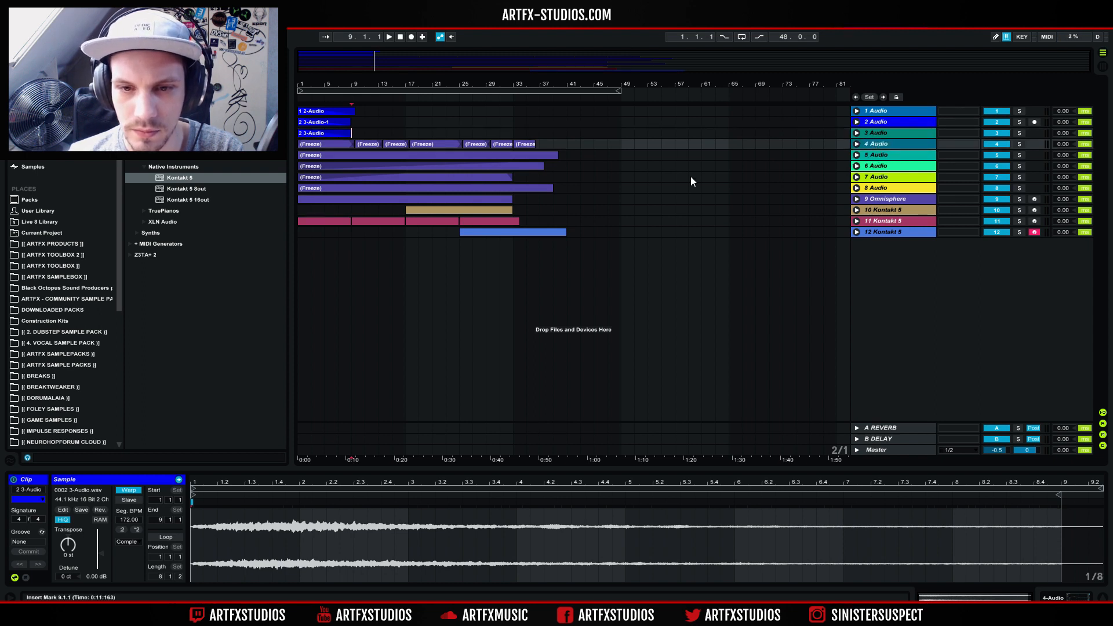
{"action": "left_click", "coordinate": [859, 154]}
{"action": "left_click", "coordinate": [858, 155]}
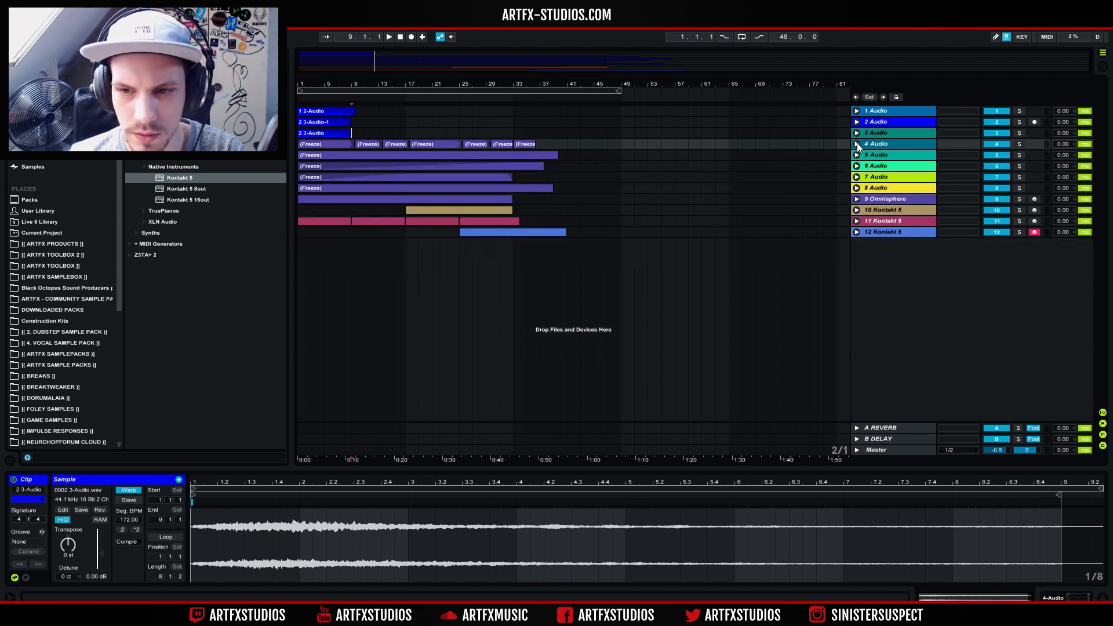
{"action": "left_click", "coordinate": [857, 144]}
{"action": "mouse_move", "coordinate": [527, 177]}
{"action": "left_mouse_down"}
{"action": "mouse_move", "coordinate": [296, 183]}
{"action": "mouse_move", "coordinate": [304, 153]}
{"action": "mouse_move", "coordinate": [464, 141]}
{"action": "mouse_move", "coordinate": [538, 160]}
{"action": "left_mouse_up"}
{"action": "left_click", "coordinate": [499, 173]}
{"action": "key", "text": "space"}
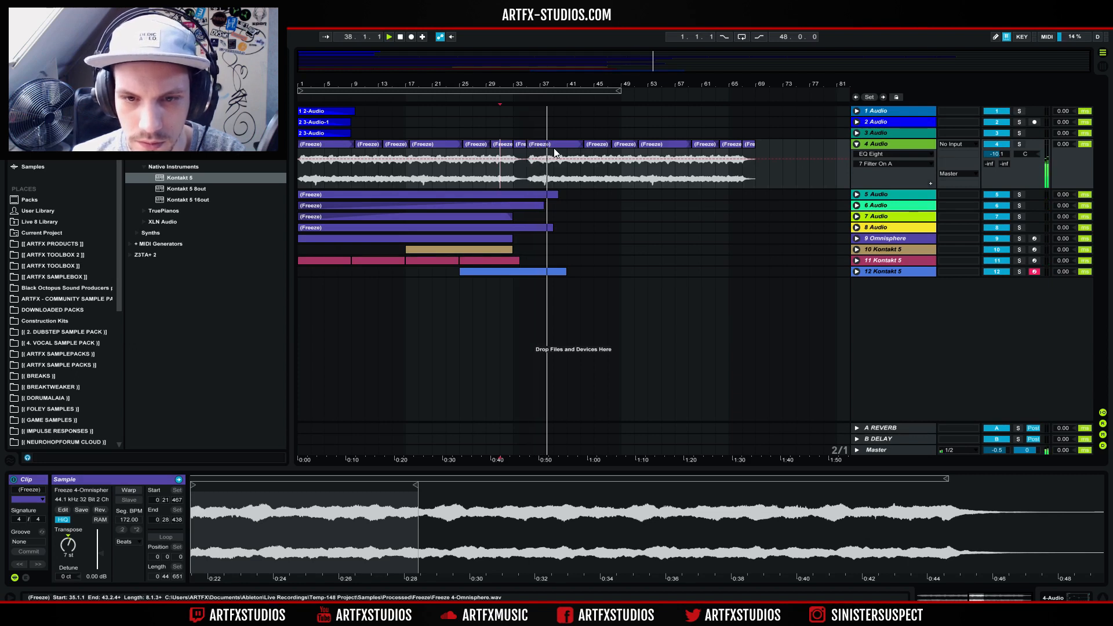
- Split the duplicated clip on track 4 at bars 37 and 39, then turn off warping and transpose the middle section by 1 semitone
{"action": "left_click_drag", "start_coordinate": [548, 85], "coordinate": [572, 180]}
{"action": "key", "text": "ctrl+e"}
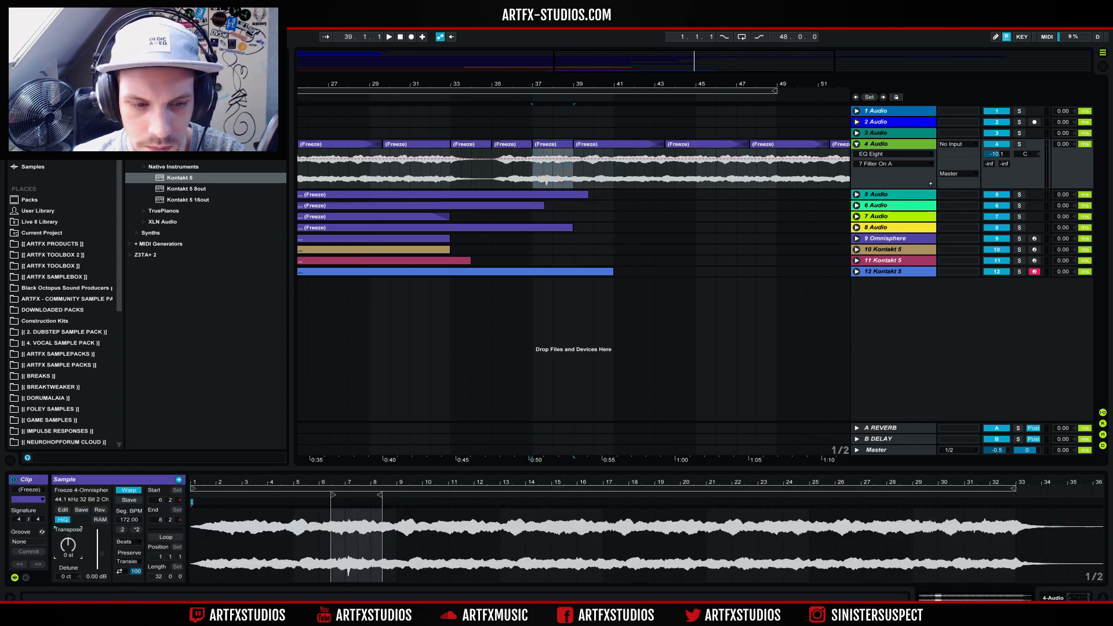
{"action": "left_click", "coordinate": [128, 490]}
{"action": "left_click_drag", "start_coordinate": [572, 168], "coordinate": [574, 168]}
- Show the fades on track 4, crossfade the two clips meeting at bar 37 and listen from bar 35
{"action": "left_click", "coordinate": [893, 154]}
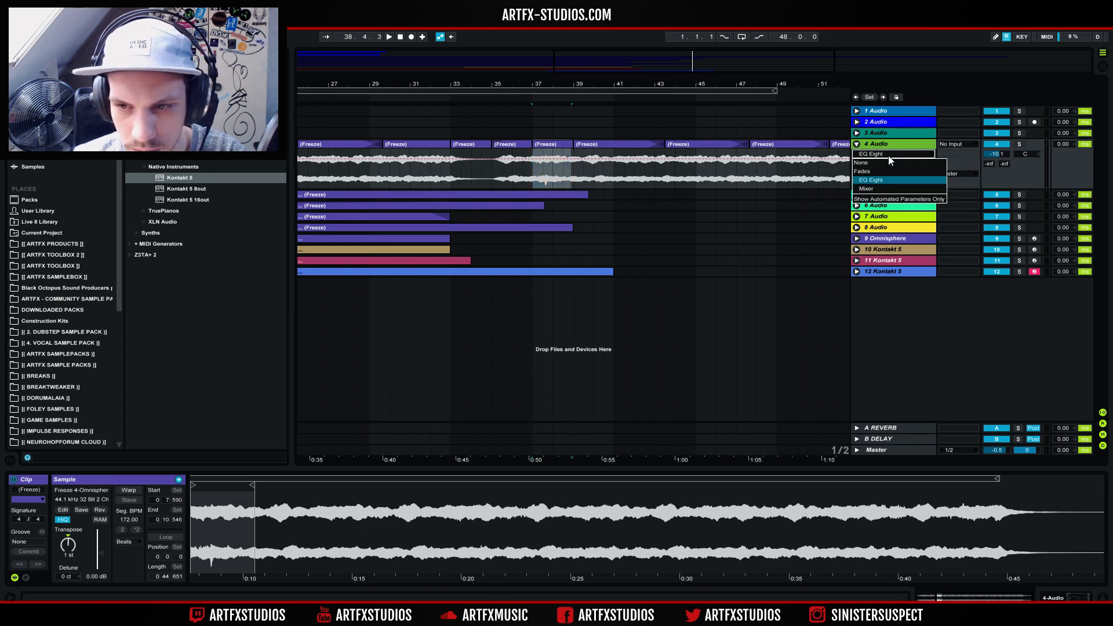
{"action": "left_click", "coordinate": [878, 174]}
{"action": "left_click_drag", "start_coordinate": [532, 160], "coordinate": [537, 160]}
{"action": "left_click", "coordinate": [528, 156]}
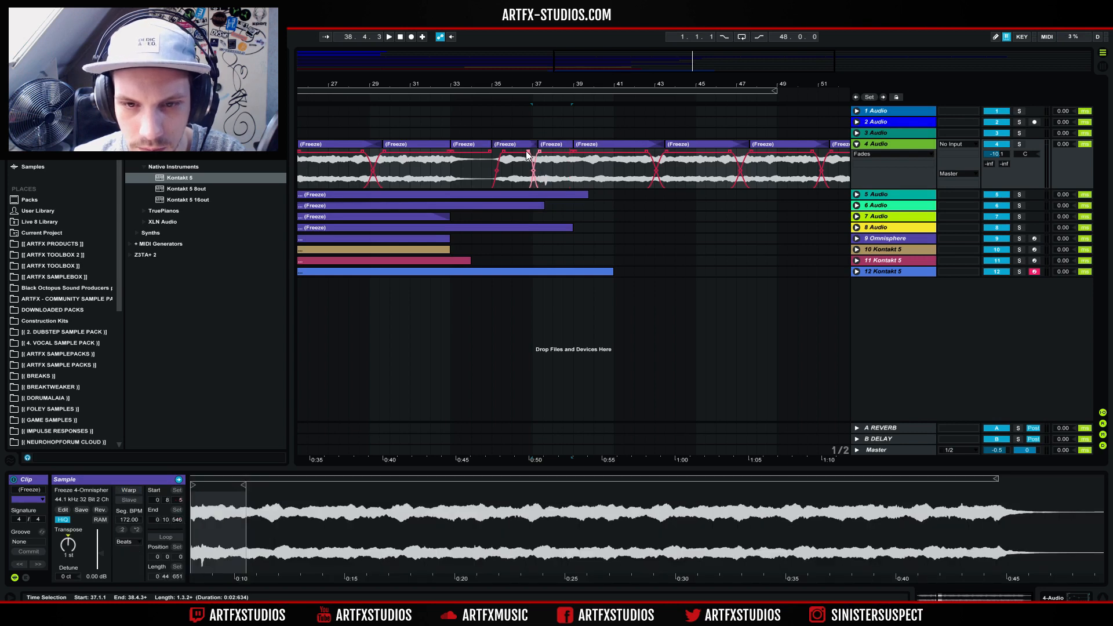
{"action": "left_click", "coordinate": [540, 157]}
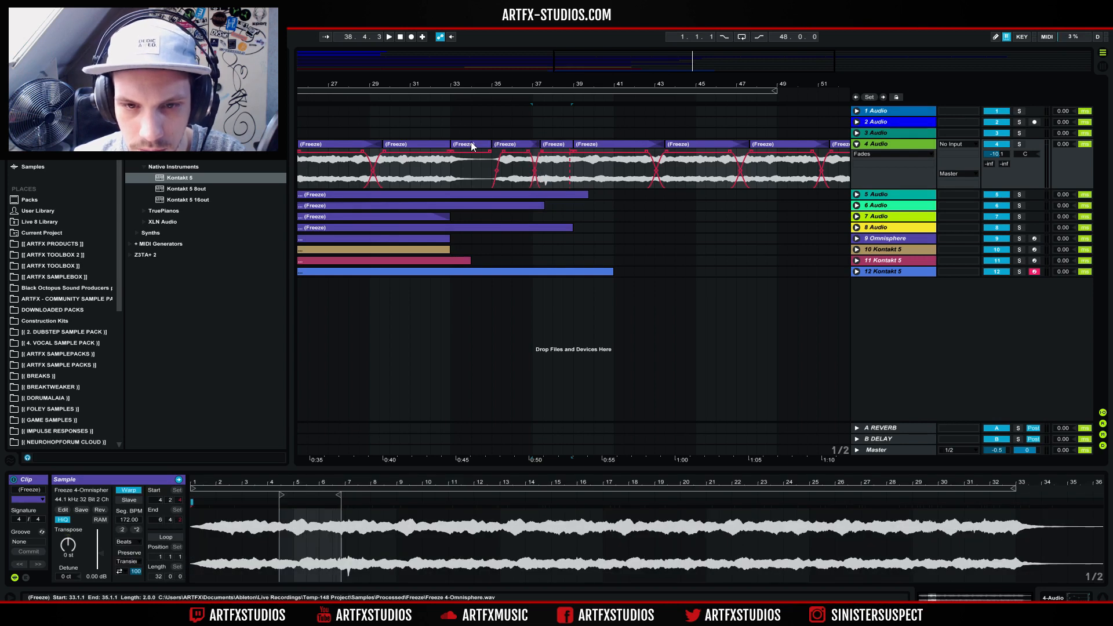
{"action": "left_click", "coordinate": [518, 144]}
{"action": "key", "text": "space"}
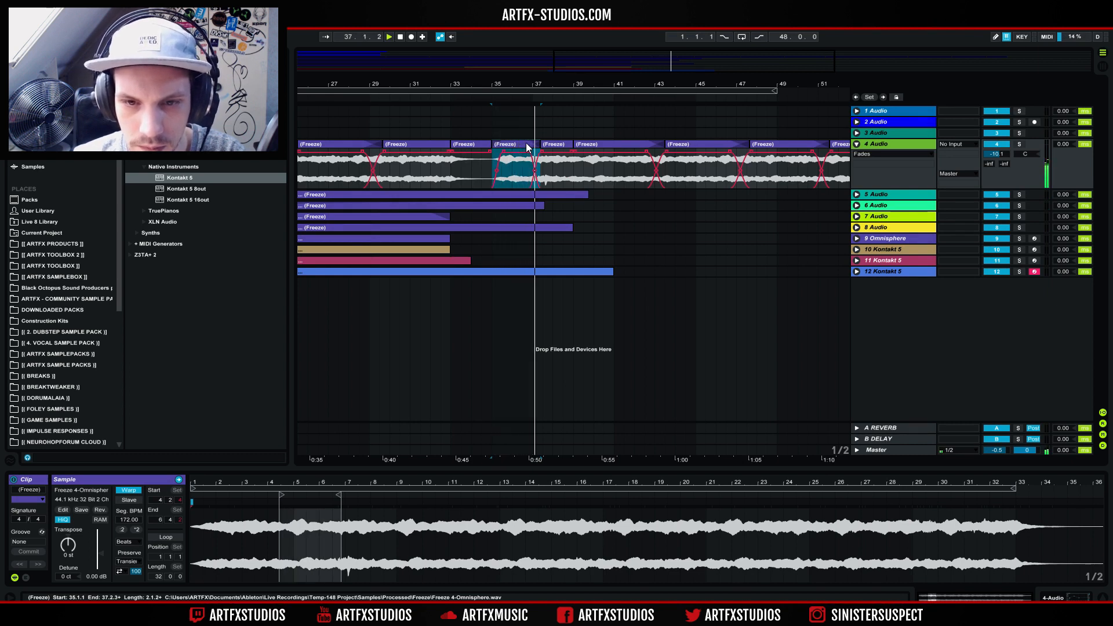
{"action": "key", "text": "space"}
- Transpose the short clip after bar 37 on track 4 to 3 semitones and replay from bar 35
{"action": "left_click", "coordinate": [558, 146]}
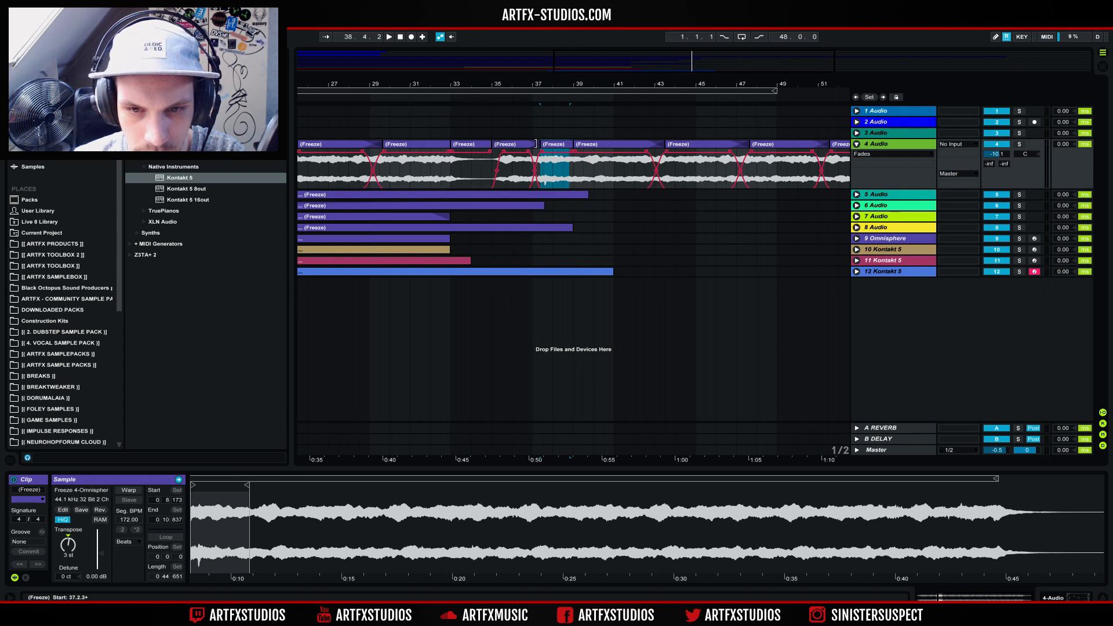
{"action": "left_click", "coordinate": [534, 144]}
{"action": "key", "text": "space"}
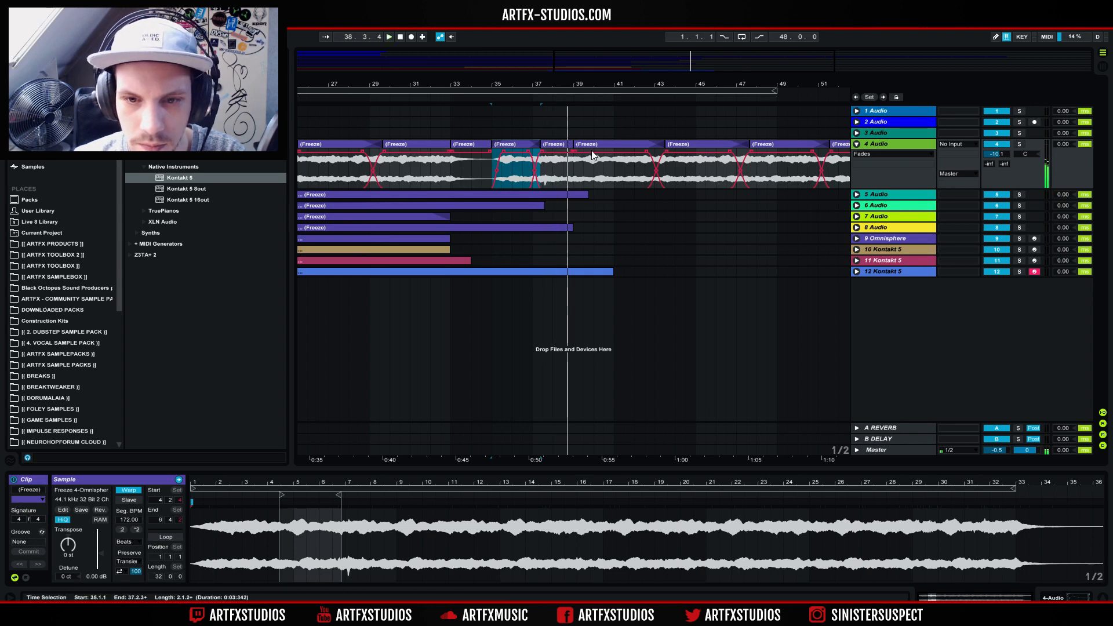
- Turn off warping for the track 4 clip starting at bar 39, transpose it to -2 semitones and play from bar 39
{"action": "left_click", "coordinate": [587, 144]}
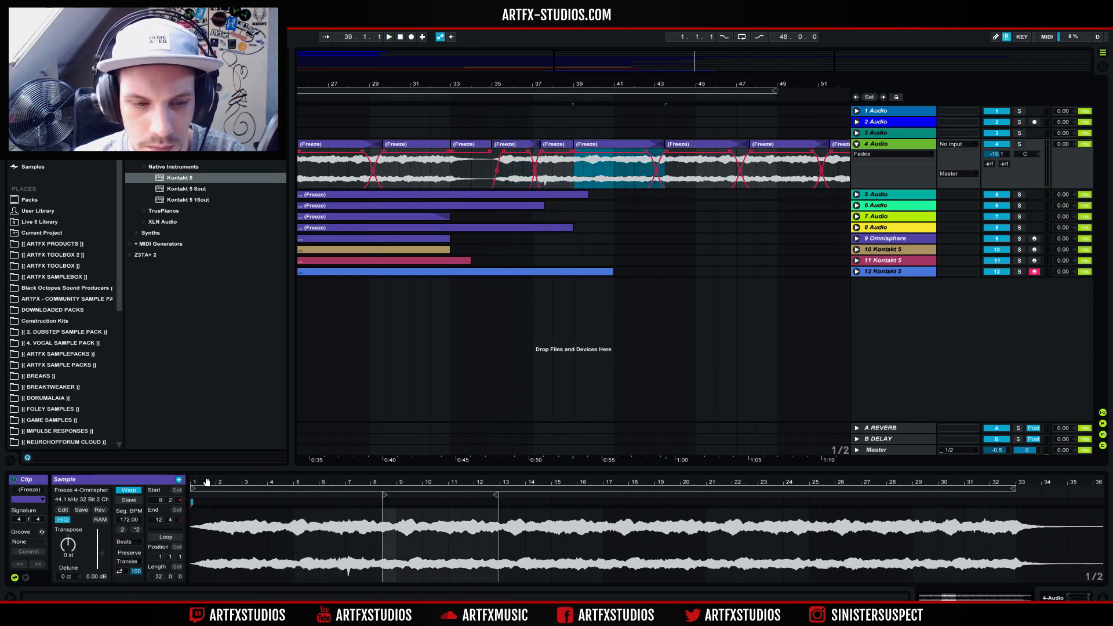
{"action": "left_click", "coordinate": [130, 491]}
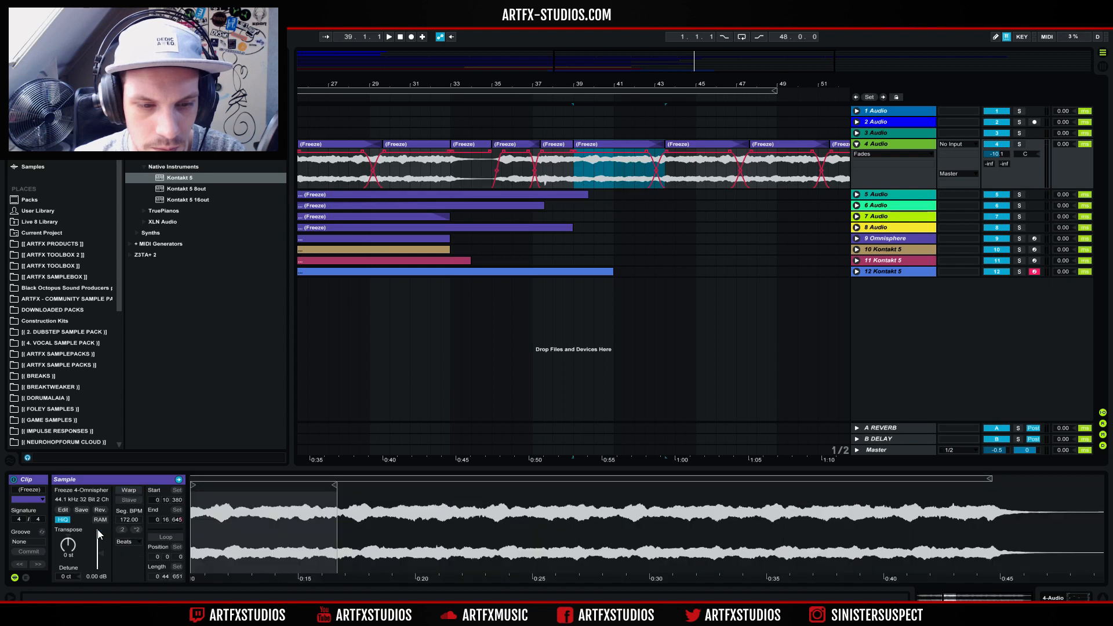
{"action": "left_click_drag", "start_coordinate": [76, 552], "coordinate": [76, 555]}
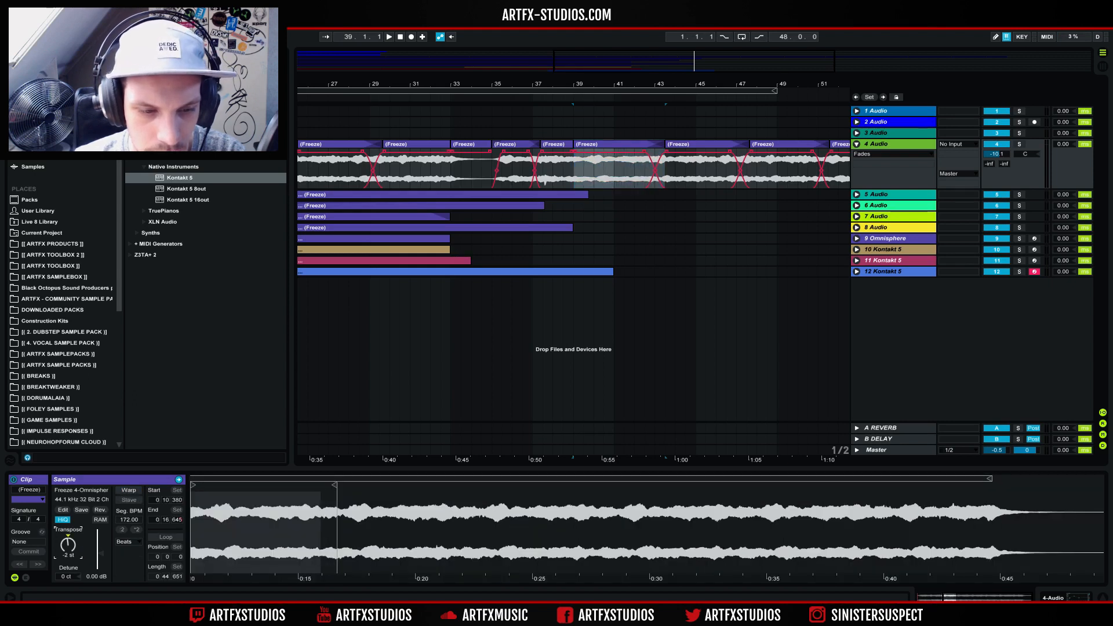
{"action": "left_click", "coordinate": [573, 160]}
{"action": "key", "text": "space"}
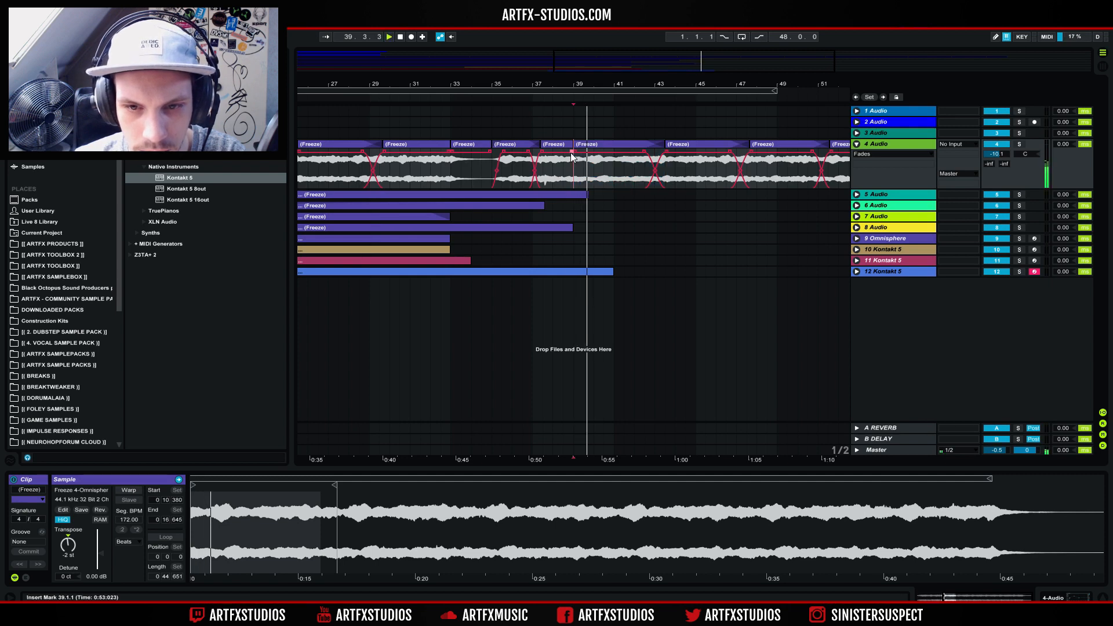
- Crossfade the two clips meeting at bar 39 on track 4 and listen to the transition from bar 35
{"action": "left_click_drag", "start_coordinate": [573, 156], "coordinate": [577, 160]}
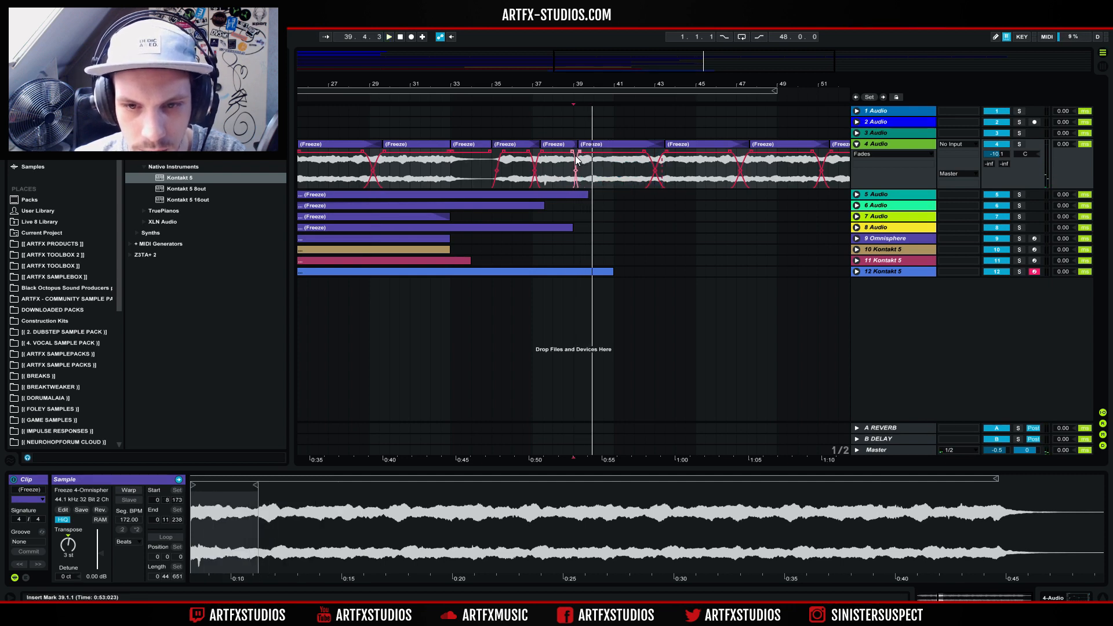
{"action": "left_click", "coordinate": [567, 156]}
{"action": "left_click", "coordinate": [584, 156]}
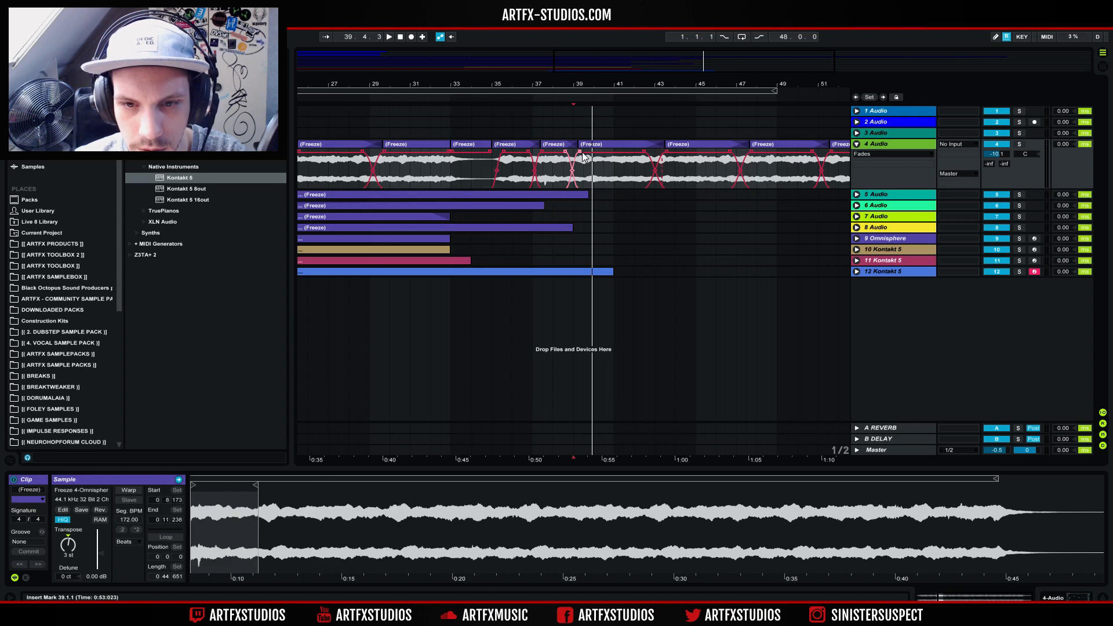
{"action": "left_click", "coordinate": [516, 163]}
{"action": "key", "text": "space"}
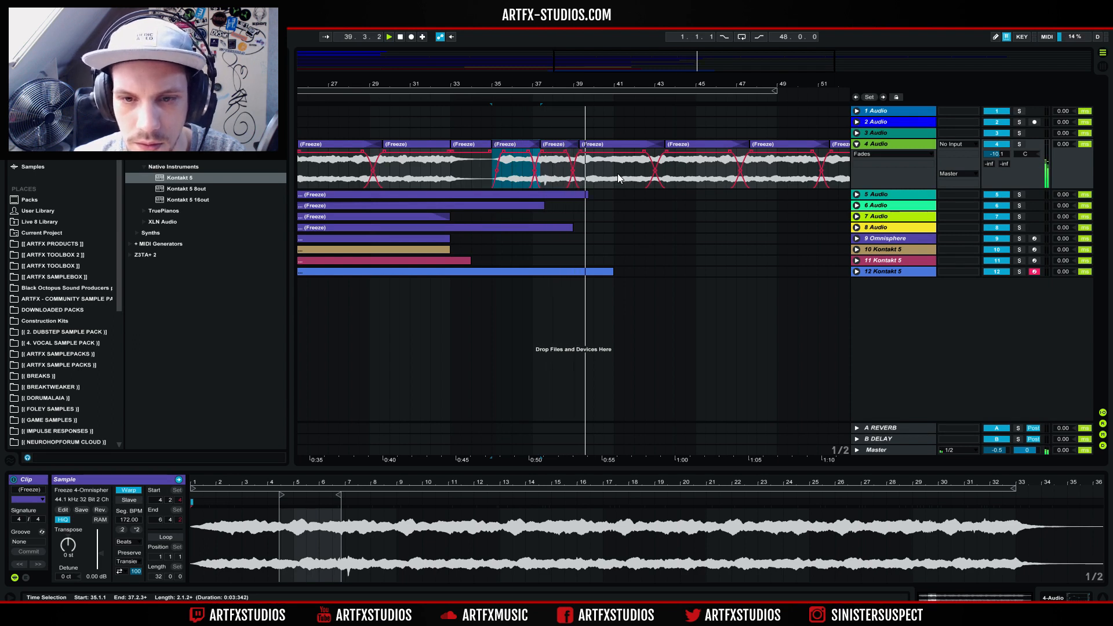
{"action": "key", "text": "space"}
- Split the track 4 clip at bars 41 and 43, transpose the section between them to -1 semitone and play it back
{"action": "left_click_drag", "start_coordinate": [618, 179], "coordinate": [647, 181]}
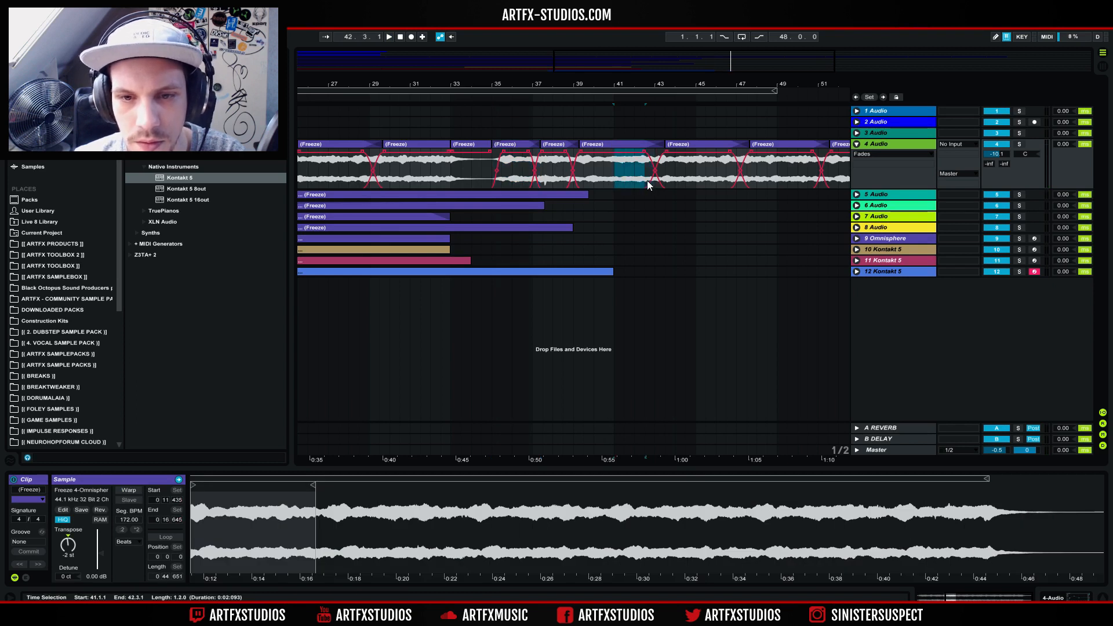
{"action": "left_click", "coordinate": [512, 148]}
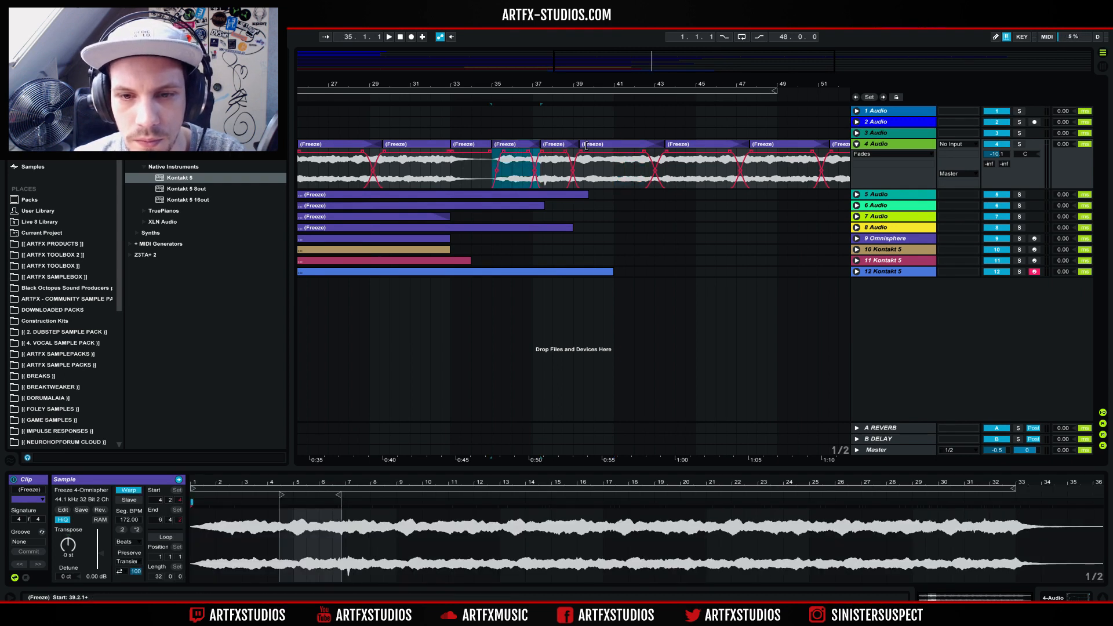
{"action": "left_click_drag", "start_coordinate": [616, 171], "coordinate": [657, 171]}
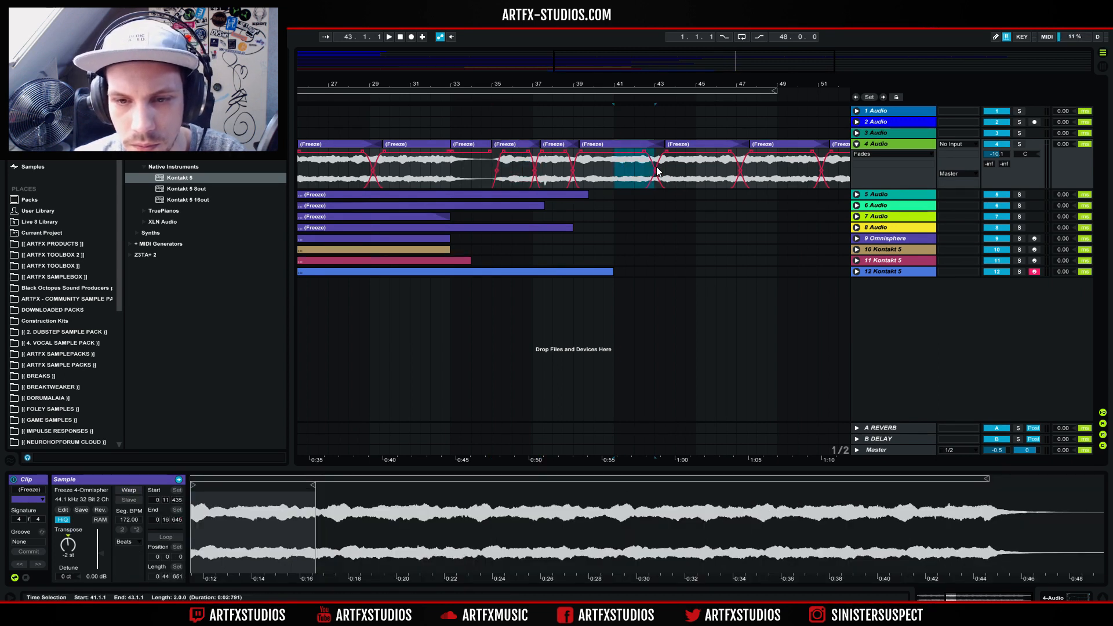
{"action": "key", "text": "ctrl+e"}
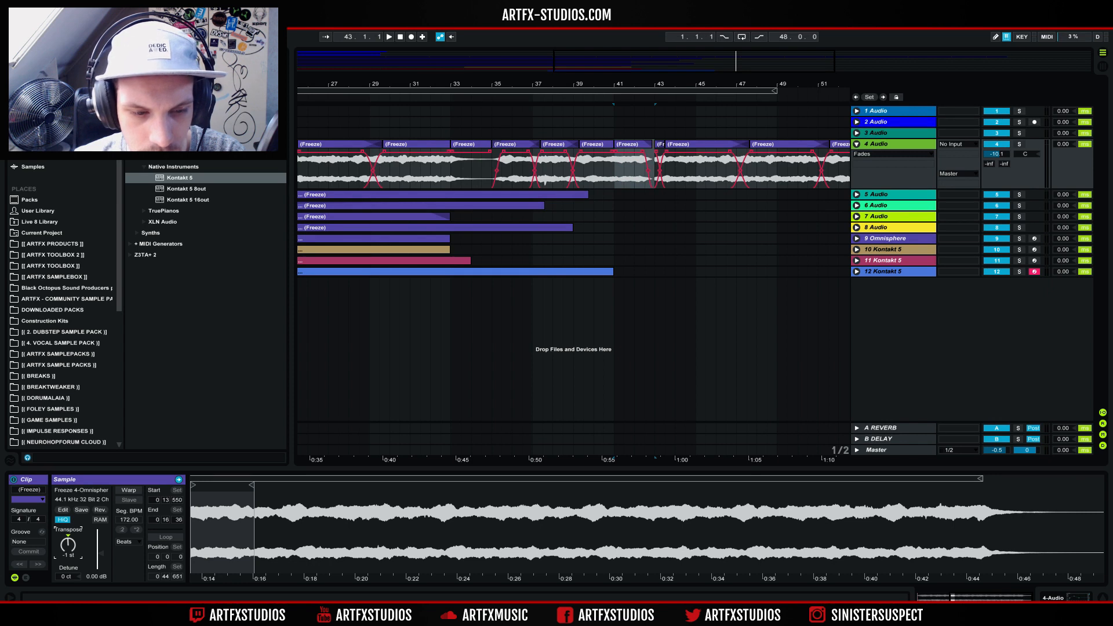
{"action": "key", "text": "space"}
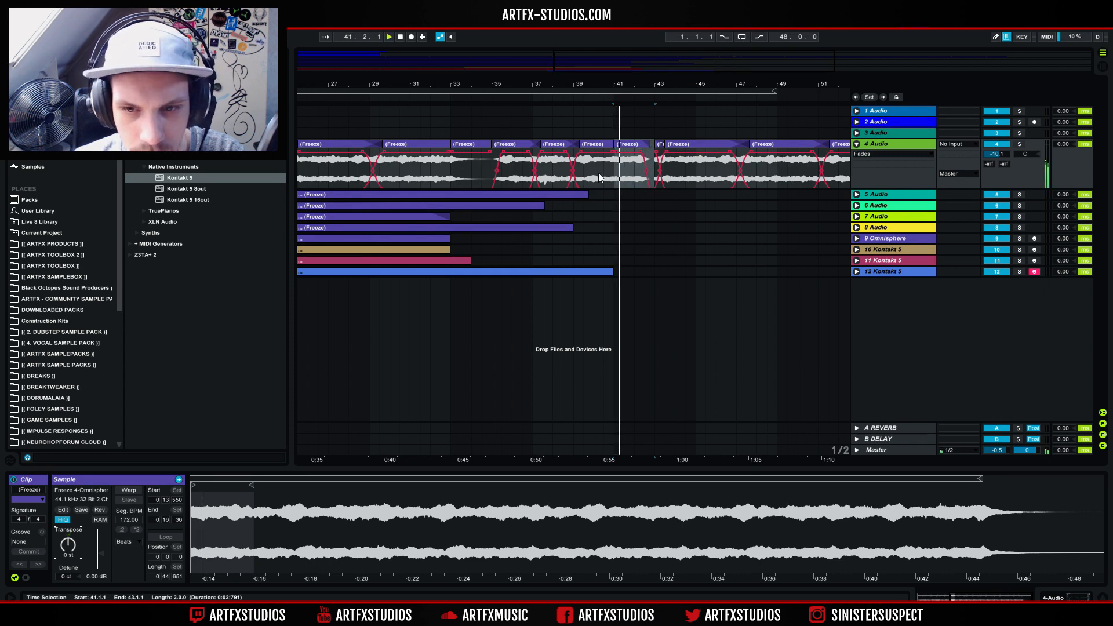
{"action": "key", "text": "space"}
- Extend the end of the clip after bar 41 to about bar 42.4, crossfade its start with the preceding clip and replay from bar 35
{"action": "left_click_drag", "start_coordinate": [650, 147], "coordinate": [654, 147]}
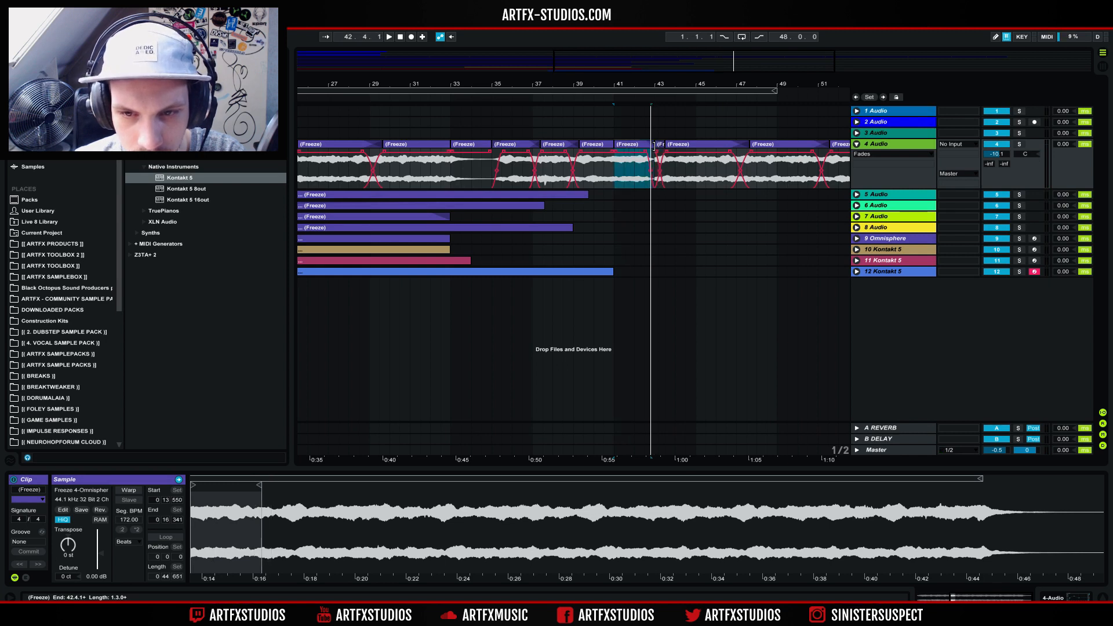
{"action": "left_click", "coordinate": [612, 152]}
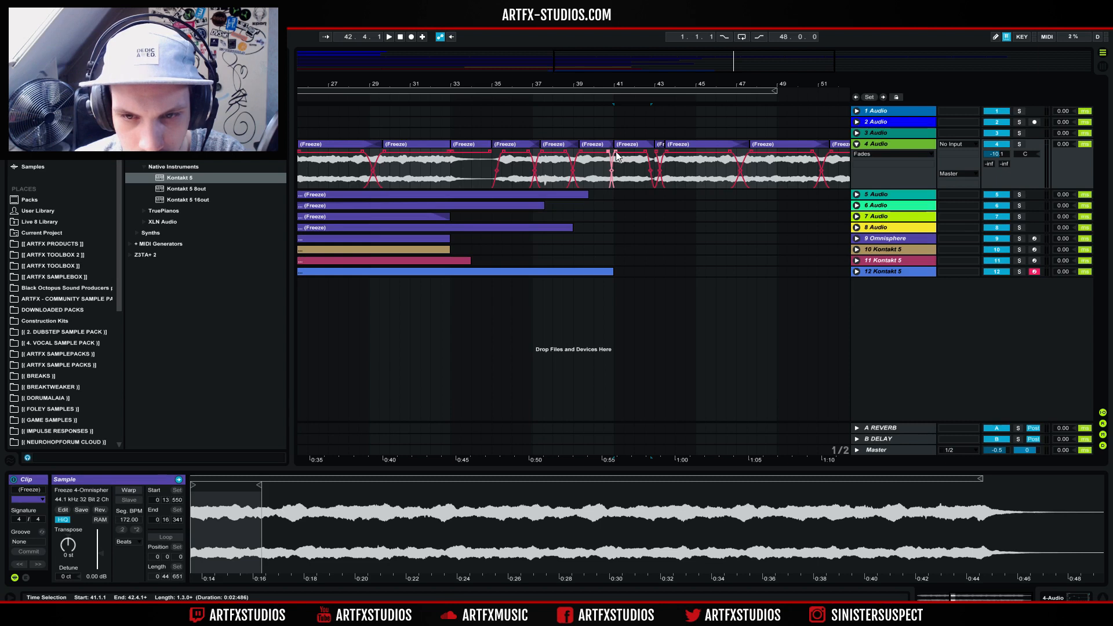
{"action": "left_click_drag", "start_coordinate": [617, 152], "coordinate": [624, 152]}
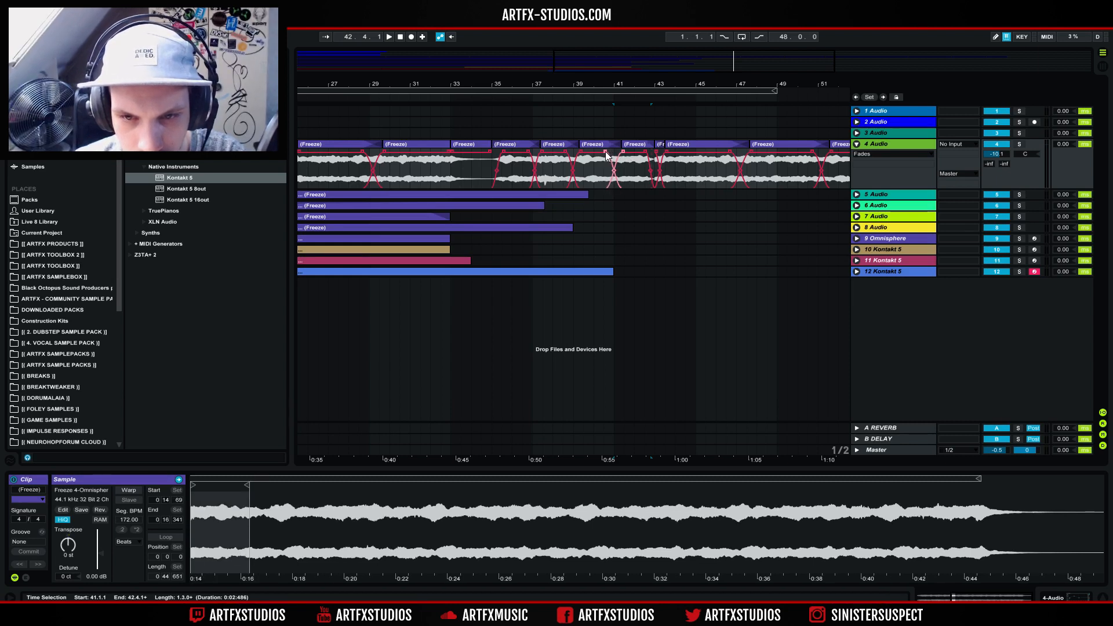
{"action": "left_click", "coordinate": [511, 144]}
{"action": "key", "text": "space"}
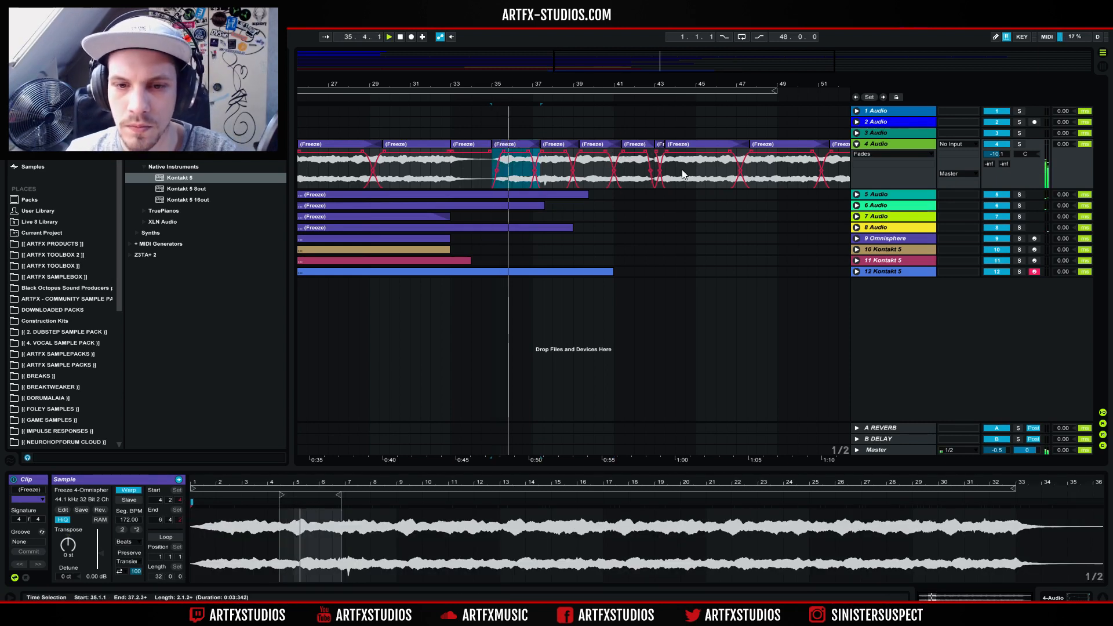
- Delete all the clips on track 4 from bar 43 to the end
{"action": "left_click", "coordinate": [661, 144]}
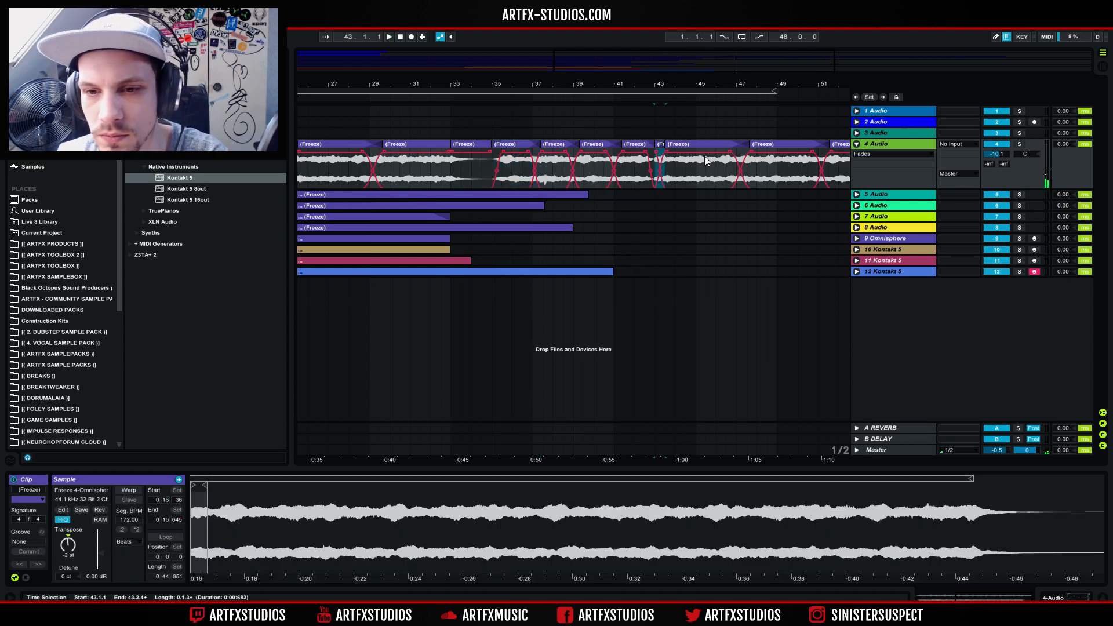
{"action": "left_click_drag", "start_coordinate": [718, 83], "coordinate": [599, 47]}
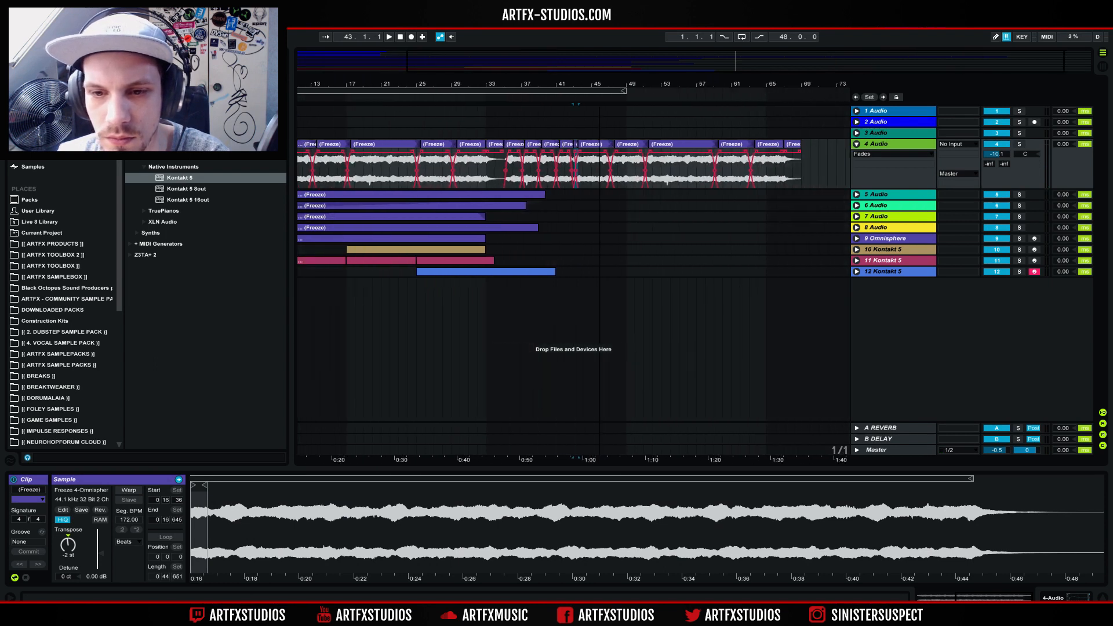
{"action": "left_click_drag", "start_coordinate": [599, 85], "coordinate": [628, 85]}
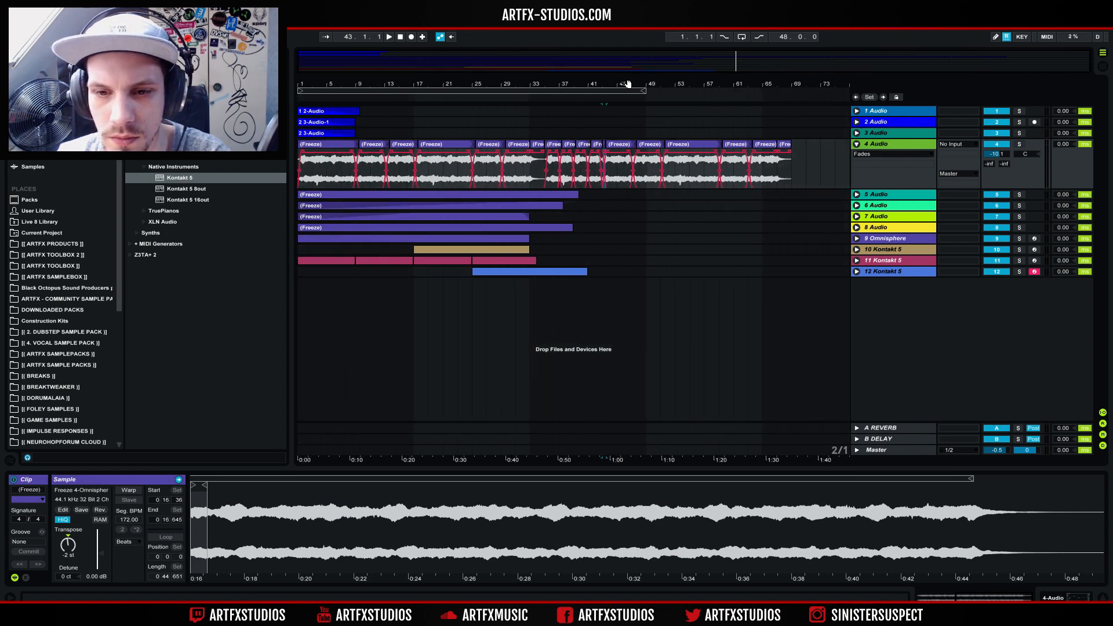
{"action": "left_click", "coordinate": [784, 146], "text": "shift"}
{"action": "key", "text": "Delete"}
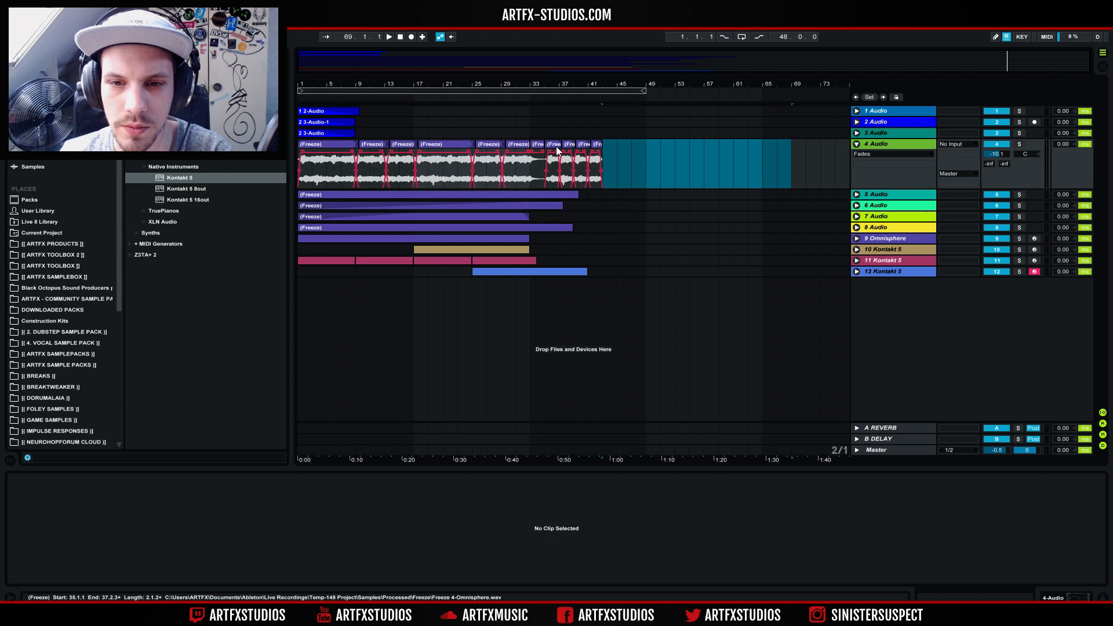
- Select the track 4 clips from bar 35 to 43, then unfold track 9 Omnisphere and copy its MIDI clip to bar 35
{"action": "left_click", "coordinate": [558, 150]}
{"action": "left_click", "coordinate": [600, 147], "text": "shift"}
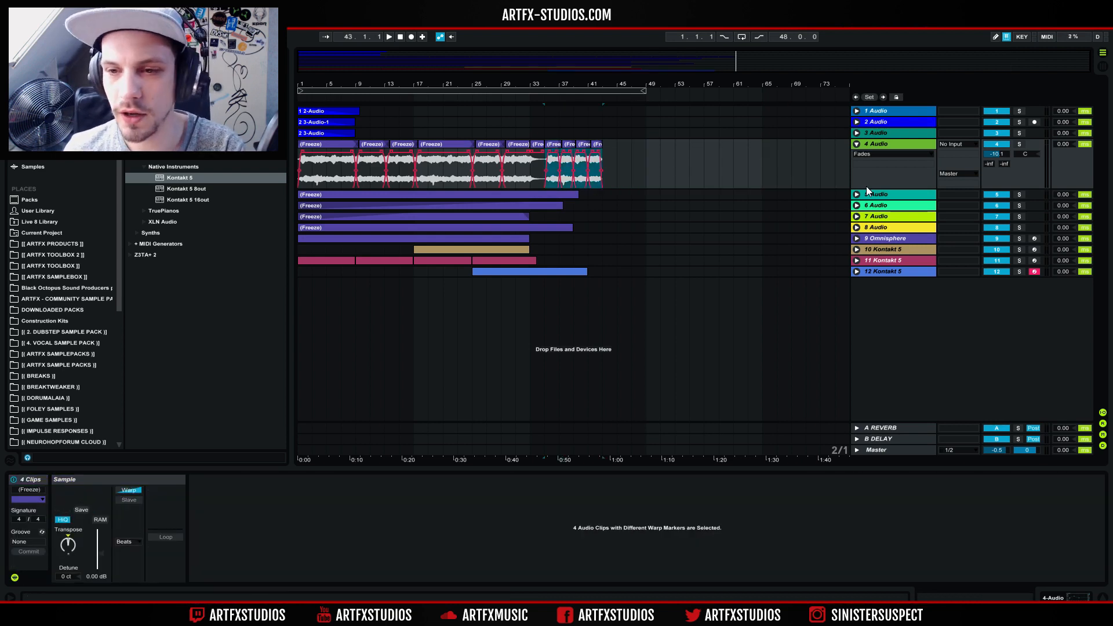
{"action": "left_click", "coordinate": [857, 239]}
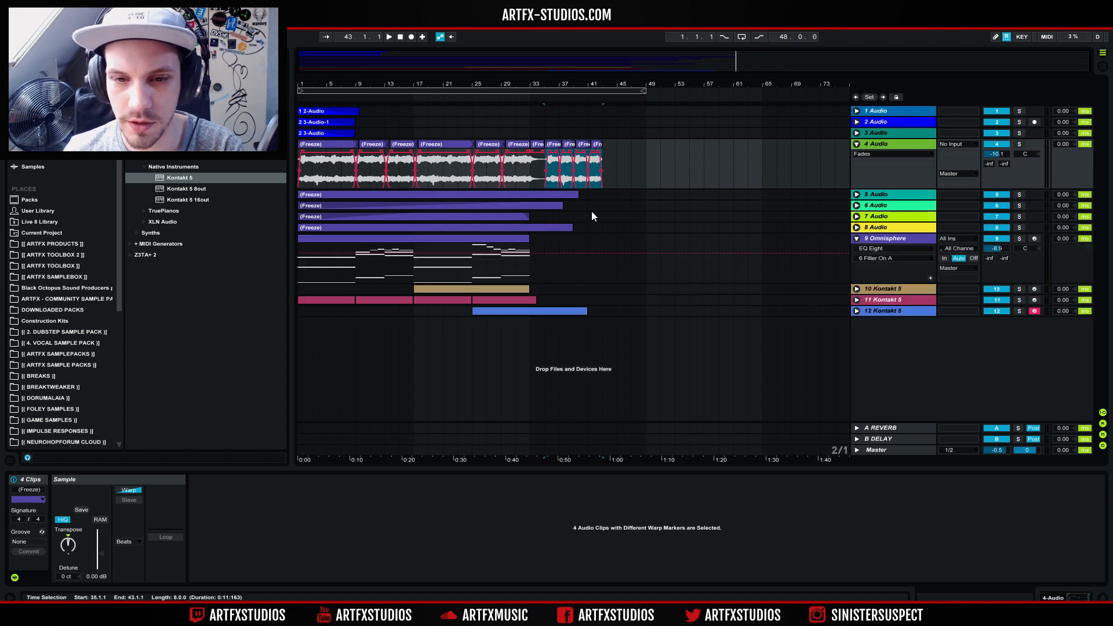
{"action": "left_click", "coordinate": [546, 249]}
{"action": "left_click_drag", "start_coordinate": [297, 250], "coordinate": [651, 243]}
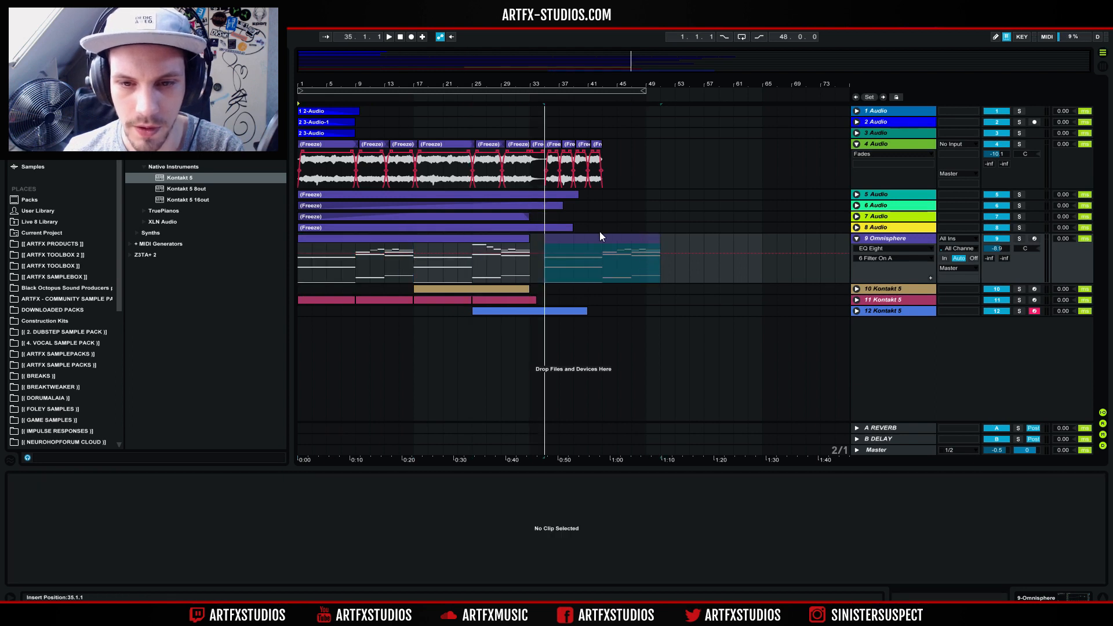
- Open the copied Omnisphere clip in an enlarged note editor, shorten the opening chord's notes to two bars and play it
{"action": "double_click", "coordinate": [580, 240]}
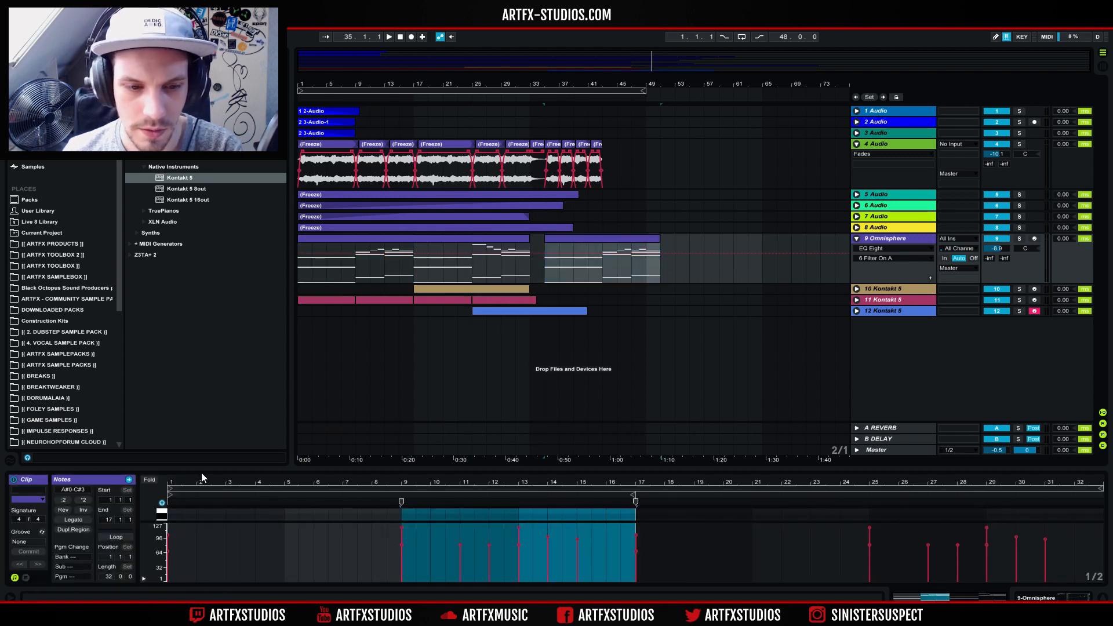
{"action": "left_click", "coordinate": [224, 451]}
{"action": "left_click_drag", "start_coordinate": [229, 469], "coordinate": [421, 195]}
{"action": "left_click_drag", "start_coordinate": [313, 318], "coordinate": [238, 507]}
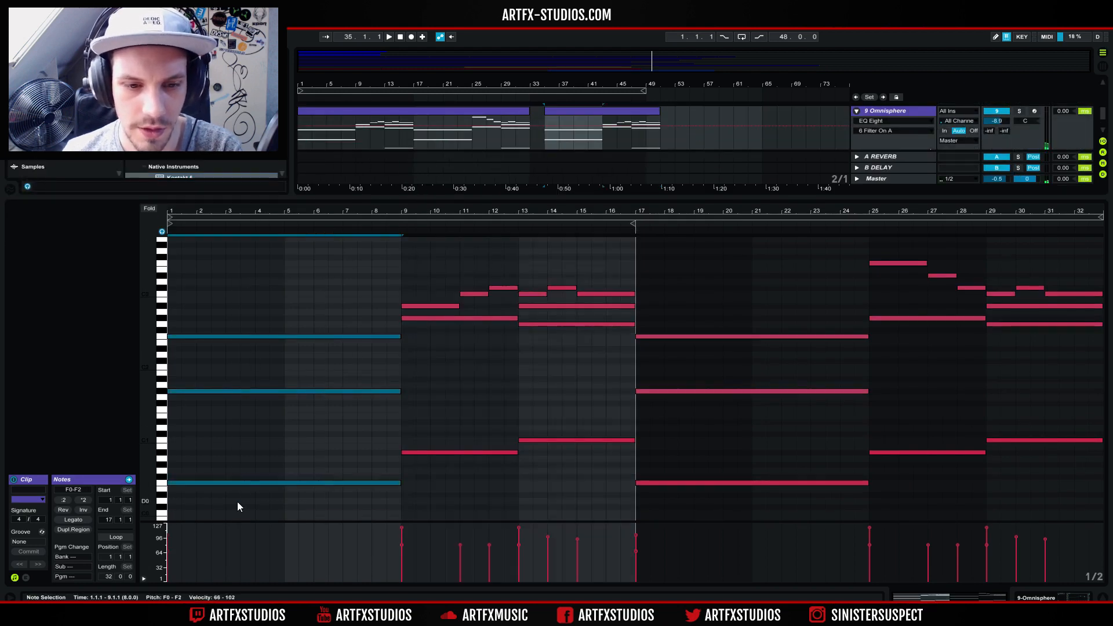
{"action": "left_click_drag", "start_coordinate": [402, 337], "coordinate": [227, 366]}
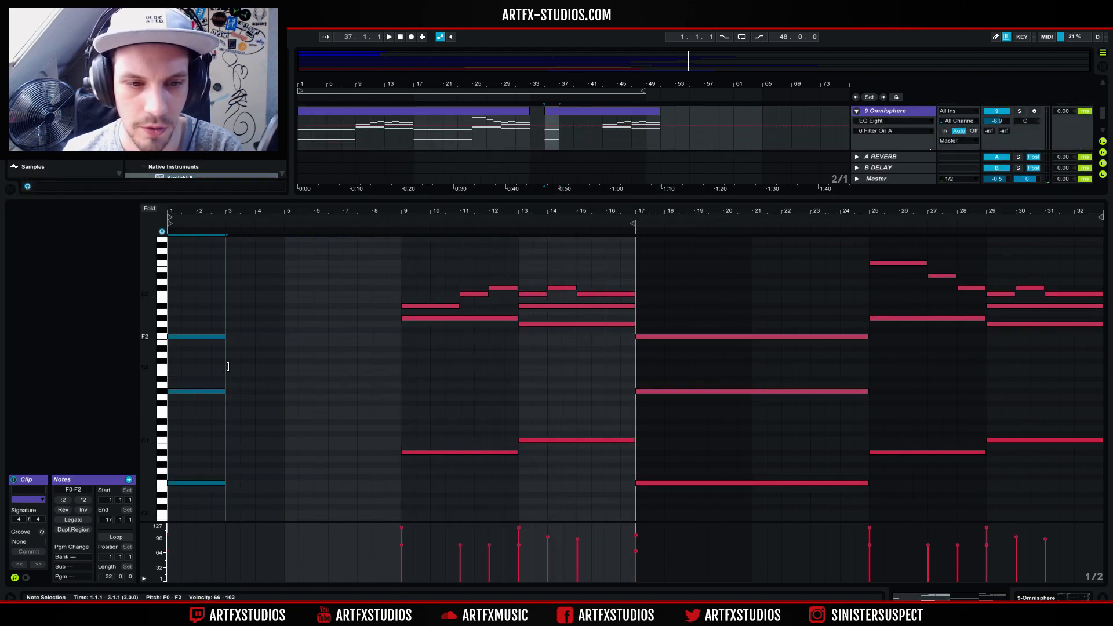
{"action": "key", "text": "space"}
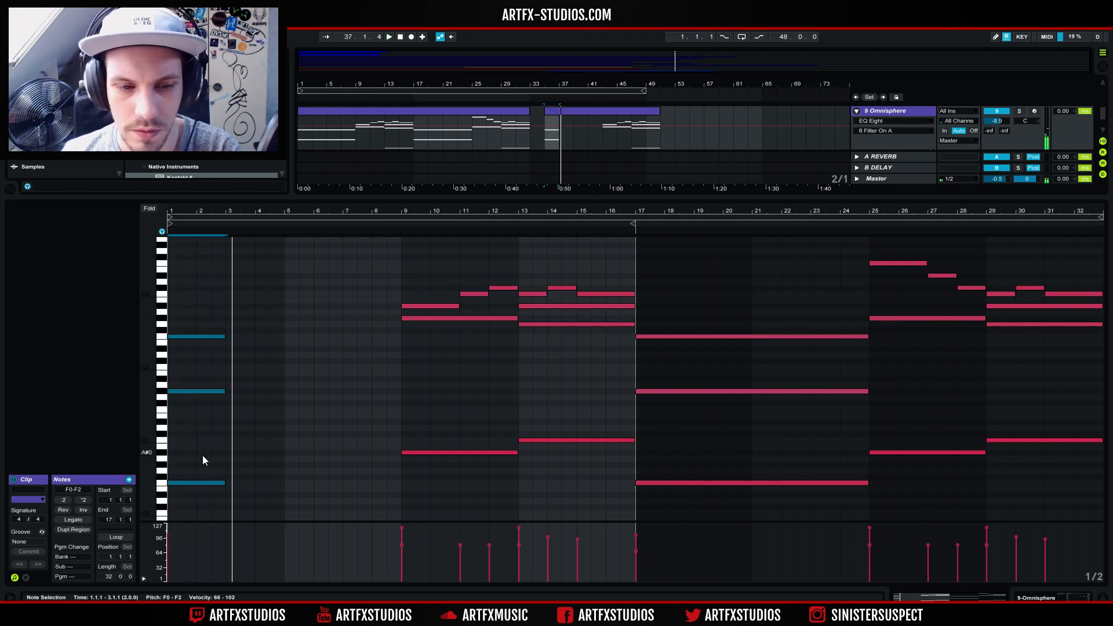
{"action": "key", "text": "space"}
- Copy the opening chord to bar 3 of the clip as G#0–G#2, raise its middle note to C2 and listen
{"action": "left_click_drag", "start_coordinate": [182, 481], "coordinate": [243, 464], "text": "ctrl"}
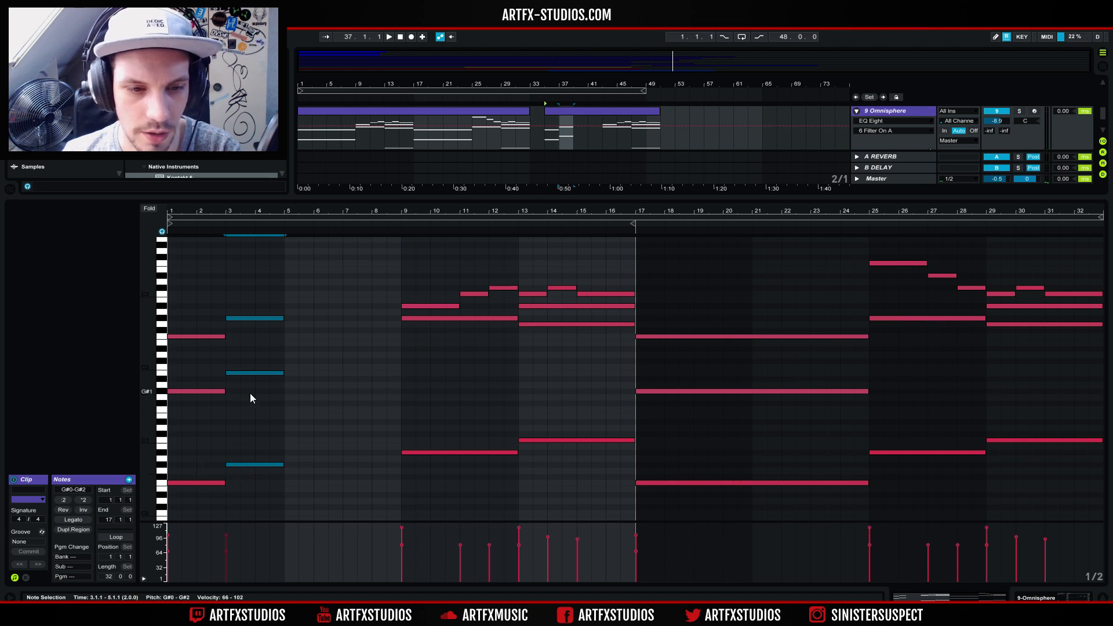
{"action": "left_click", "coordinate": [242, 374]}
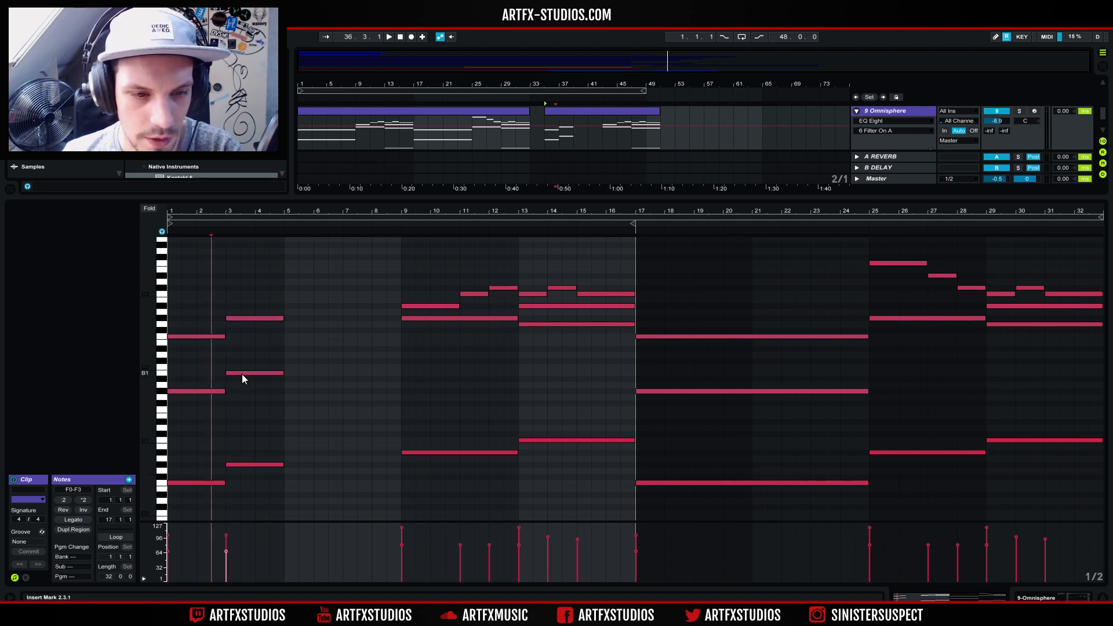
{"action": "left_click_drag", "start_coordinate": [242, 371], "coordinate": [242, 368]}
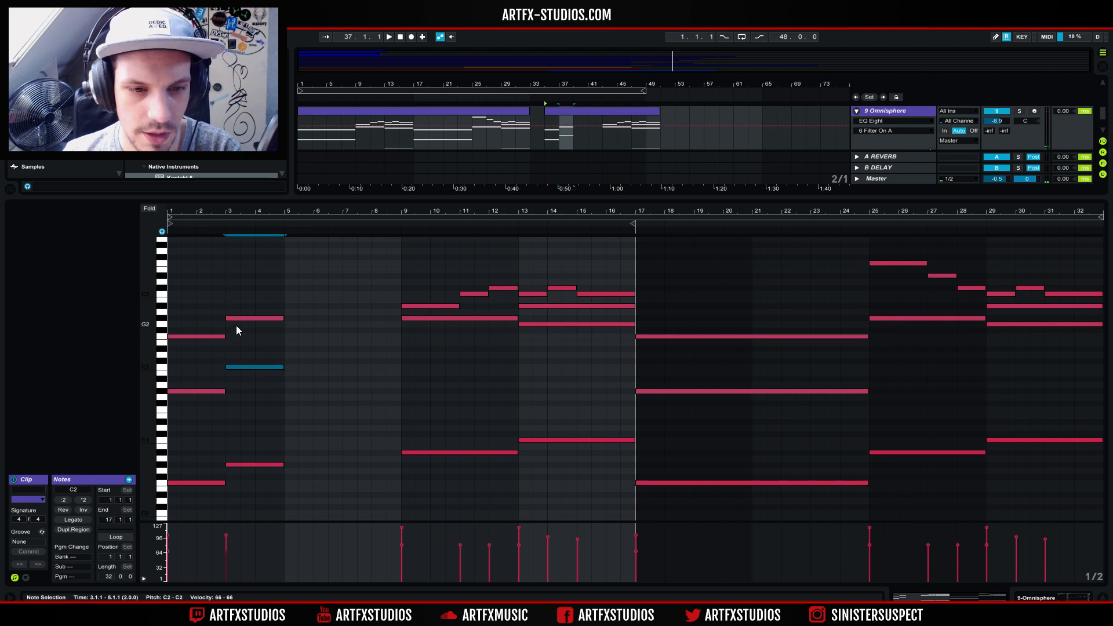
{"action": "key", "text": "space"}
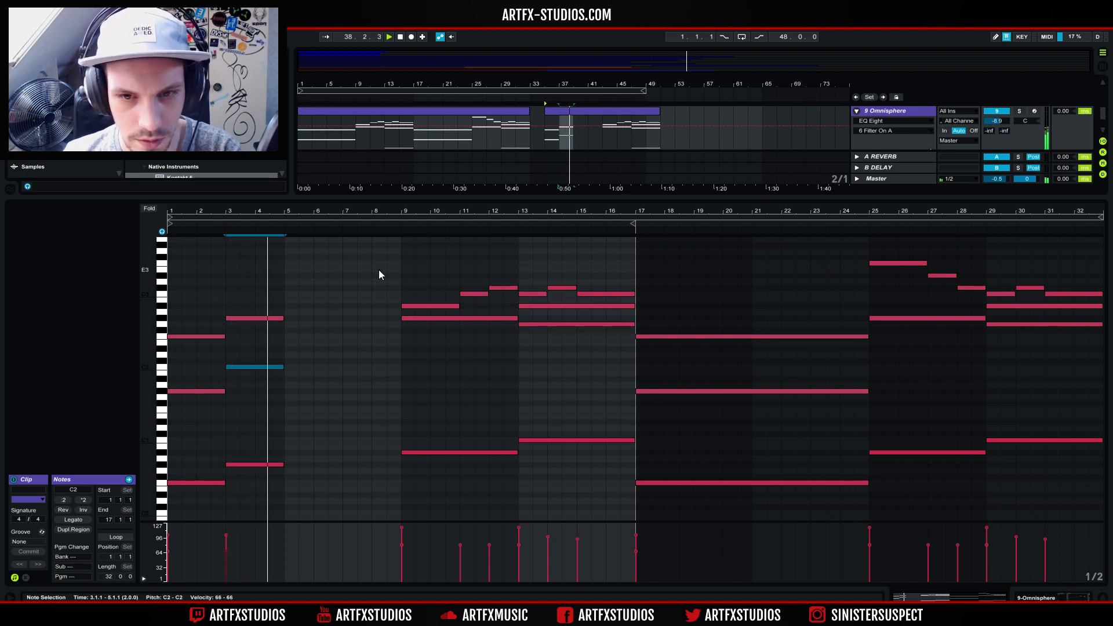
- Copy the two-bar chord to bar 5 as D#0–D#2 and to bar 7 as F#0–F#2, playing back the progression
{"action": "left_click_drag", "start_coordinate": [203, 302], "coordinate": [317, 497]}
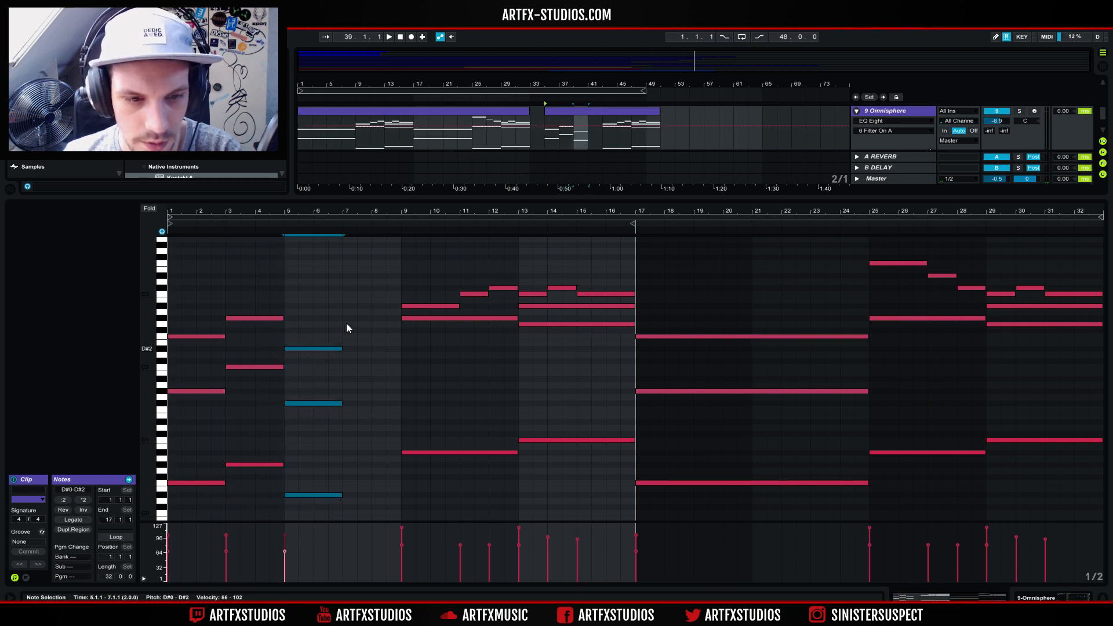
{"action": "key", "text": "space"}
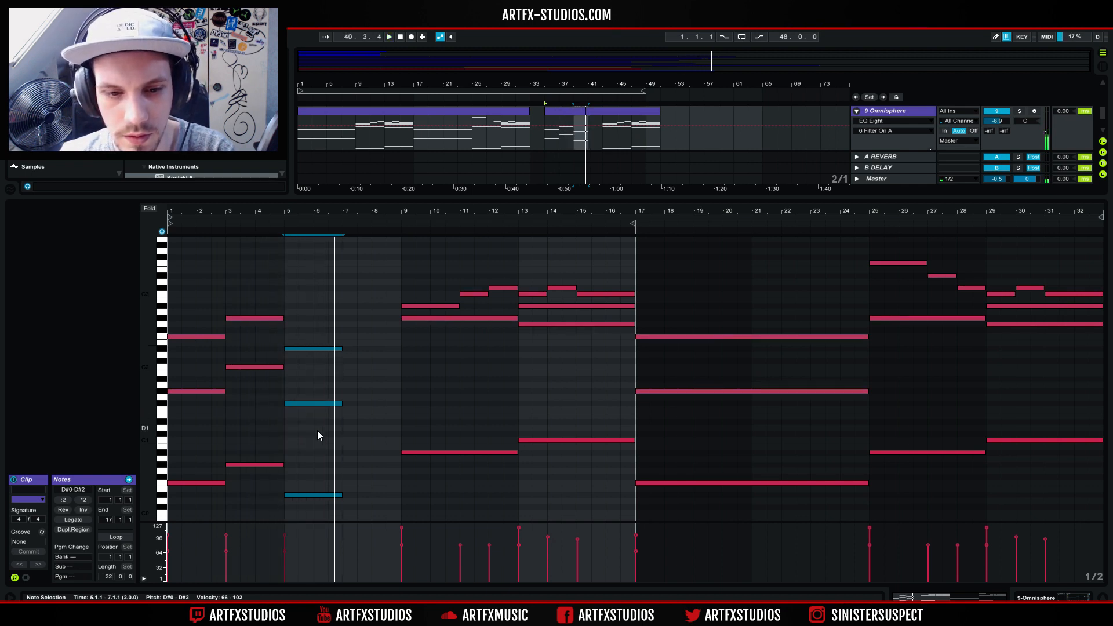
{"action": "left_click_drag", "start_coordinate": [299, 496], "coordinate": [360, 487]}
{"action": "key", "text": "space"}
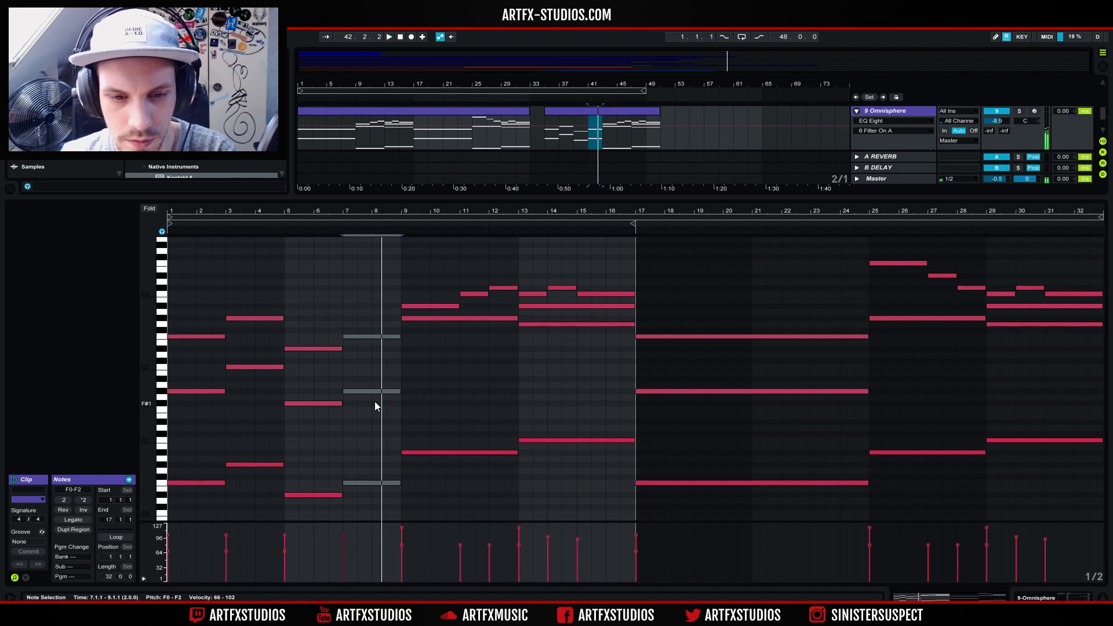
{"action": "key", "text": "space"}
{"action": "mouse_move", "coordinate": [351, 482]}
{"action": "left_mouse_down"}
{"action": "mouse_move", "coordinate": [352, 454]}
{"action": "mouse_move", "coordinate": [340, 480]}
{"action": "mouse_move", "coordinate": [352, 475]}
{"action": "left_mouse_up"}
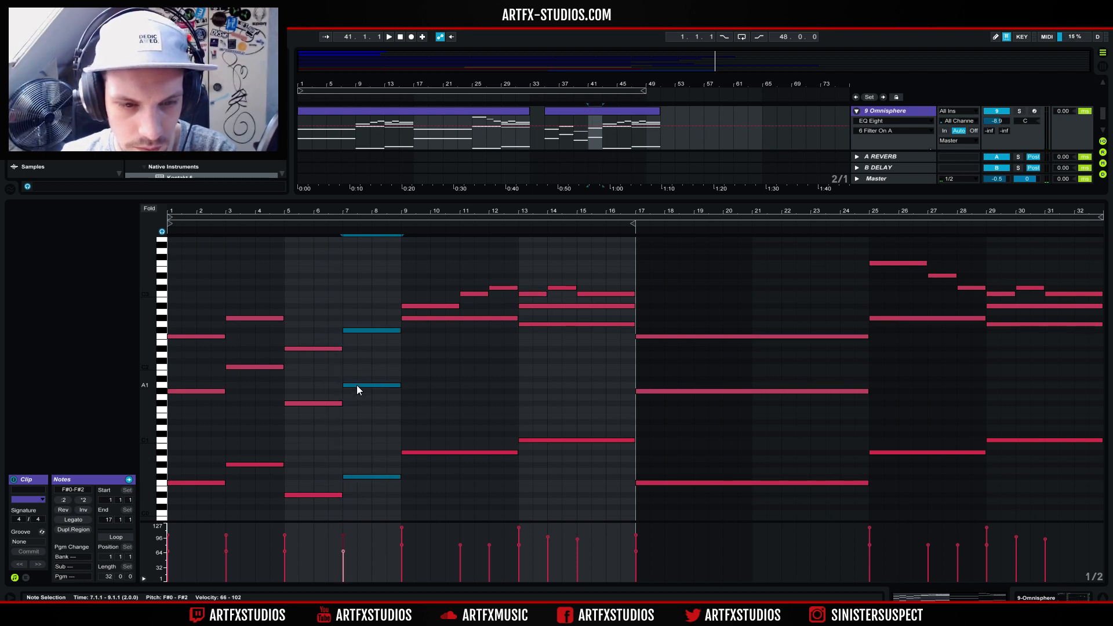
- Raise the middle note of the bar 7 chord to A#1, then play the progression from bar 35
{"action": "left_click", "coordinate": [331, 381]}
{"action": "left_click_drag", "start_coordinate": [350, 386], "coordinate": [350, 381]}
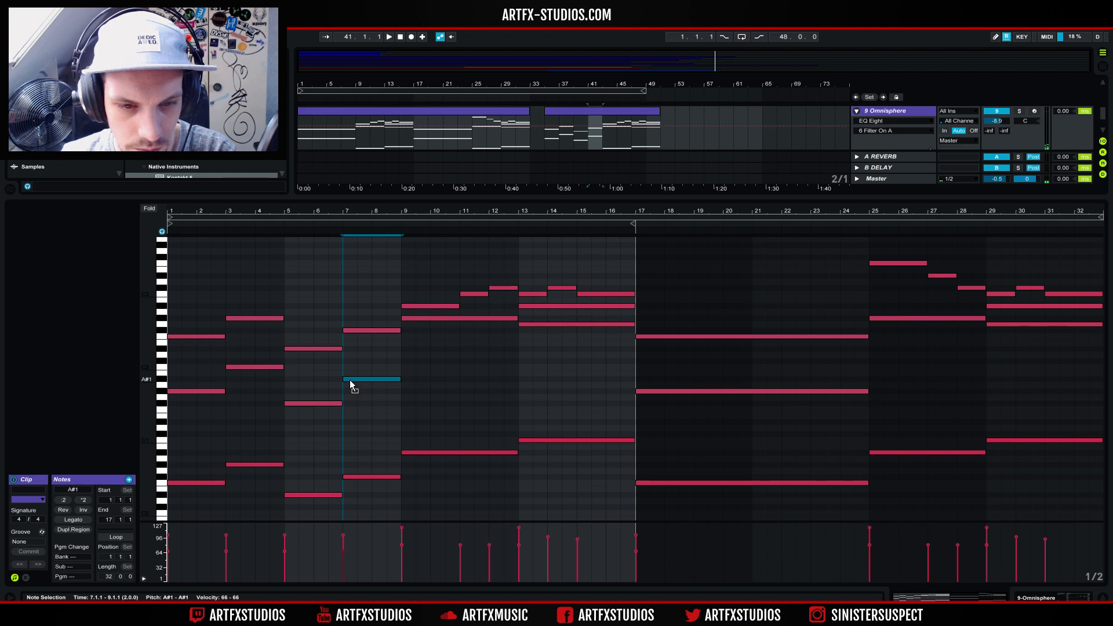
{"action": "left_click", "coordinate": [587, 140]}
{"action": "key", "text": "space"}
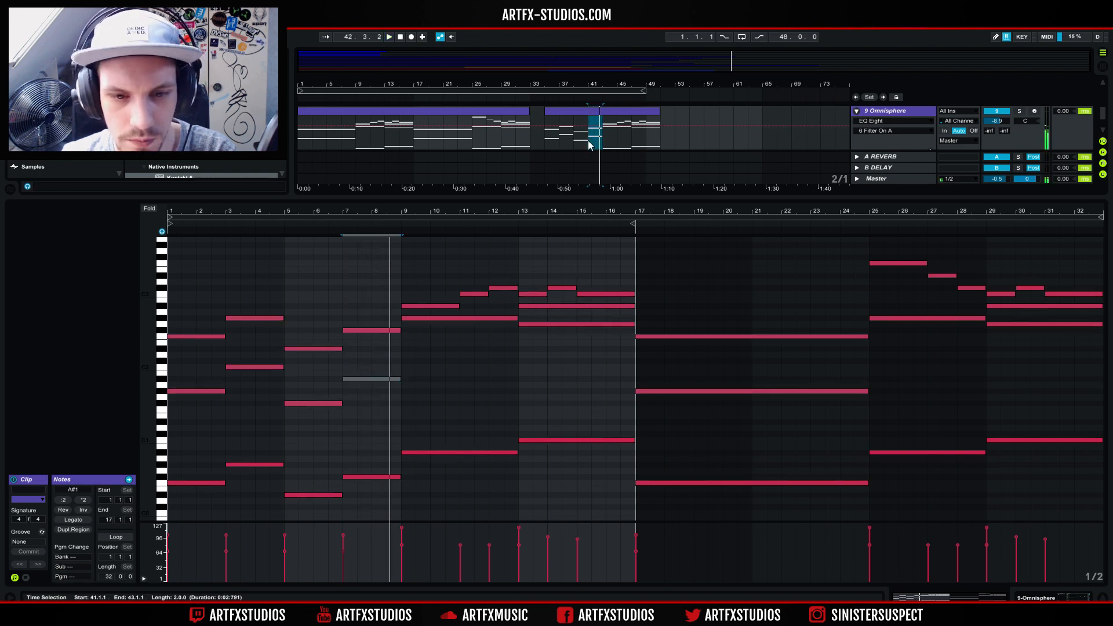
{"action": "left_click", "coordinate": [540, 137]}
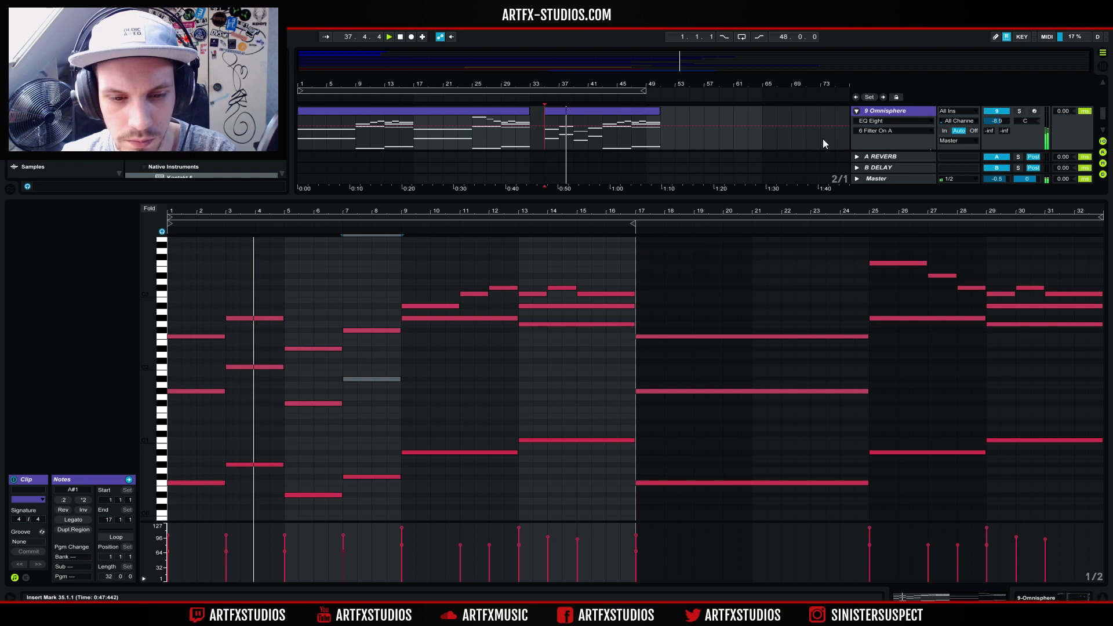
- Move the clip's bar 5 chord up to A#0–A#2 and audition it from bar 35 with the Omnisphere track soloed
{"action": "left_click_drag", "start_coordinate": [318, 514], "coordinate": [311, 299]}
{"action": "left_click_drag", "start_coordinate": [300, 497], "coordinate": [305, 454]}
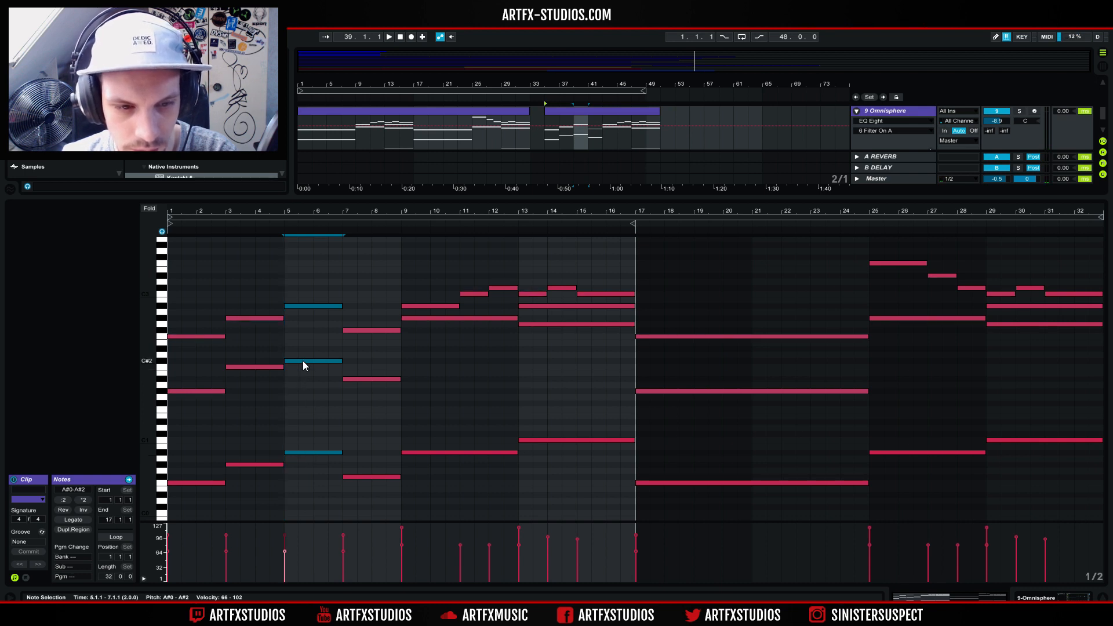
{"action": "left_click", "coordinate": [1018, 111]}
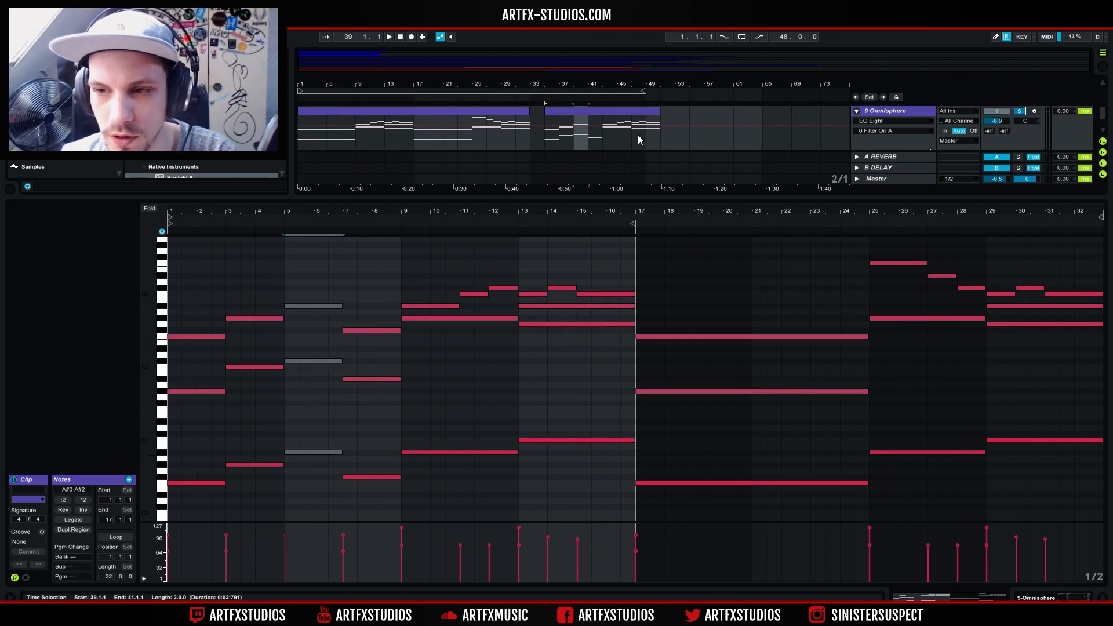
{"action": "left_click", "coordinate": [546, 128]}
{"action": "key", "text": "space"}
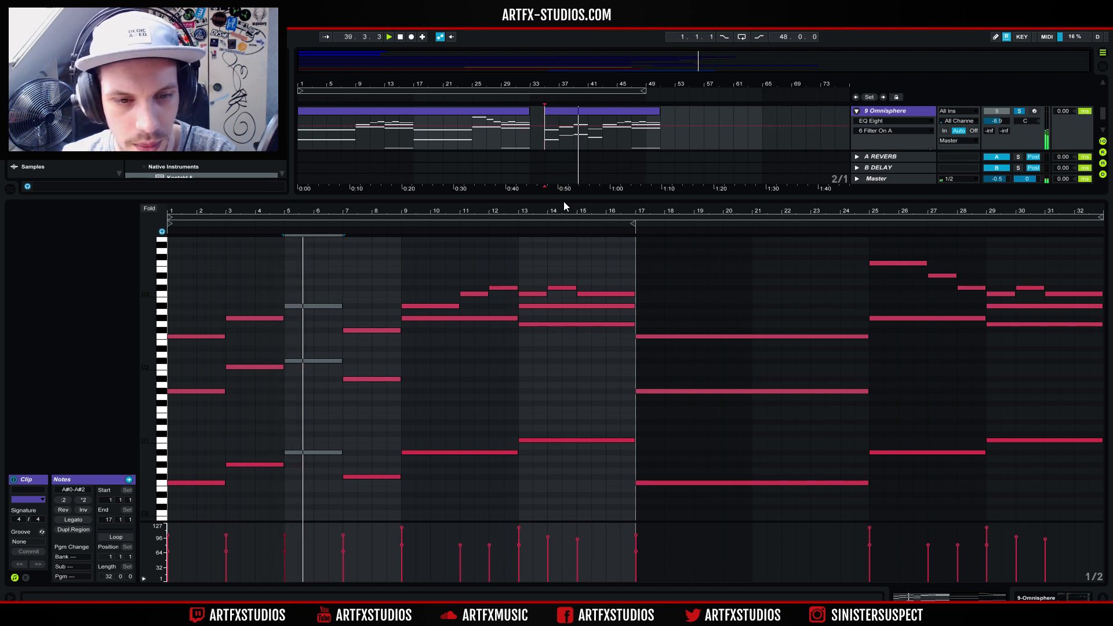
{"action": "key", "text": "space"}
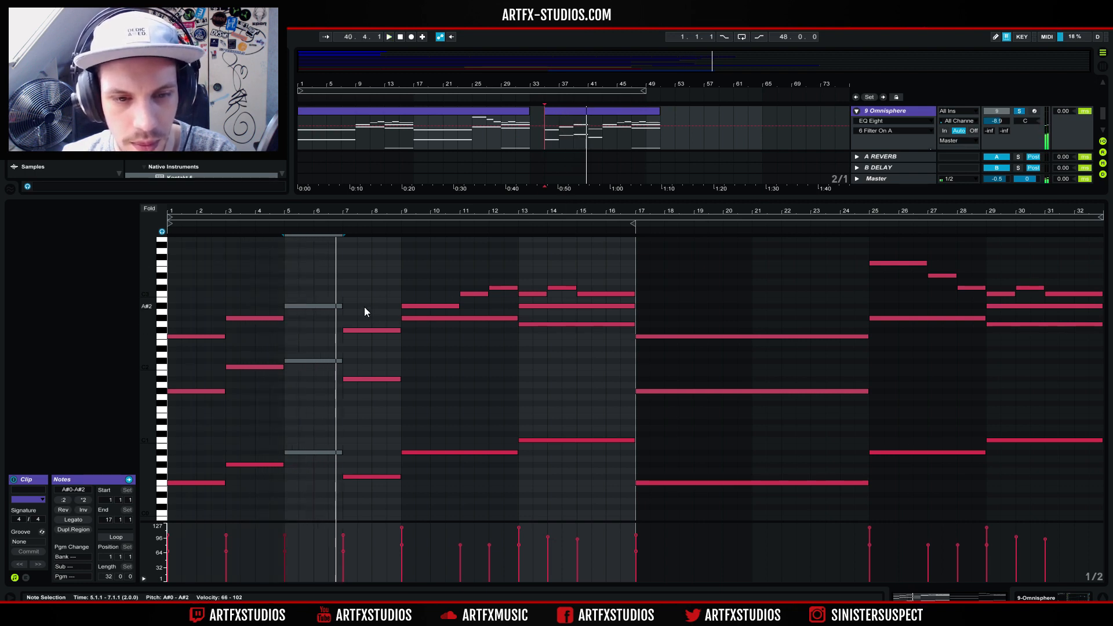
- Delete the chord at bar 7 of the clip and lengthen the A#0–A#2 chord at bar 5 to four bars
{"action": "left_click_drag", "start_coordinate": [364, 294], "coordinate": [350, 493]}
{"action": "key", "text": "Delete"}
{"action": "left_click_drag", "start_coordinate": [370, 290], "coordinate": [307, 497]}
- Clear the old chord and melody notes between bars 9 and 17 of the clip
{"action": "left_click_drag", "start_coordinate": [343, 453], "coordinate": [621, 261]}
{"action": "left_click", "coordinate": [420, 485]}
{"action": "key", "text": "Delete"}
- Copy the opening two-bar chord to bar 9 of the clip as C1–C3 and play it
{"action": "left_click_drag", "start_coordinate": [200, 294], "coordinate": [174, 522]}
{"action": "left_click_drag", "start_coordinate": [179, 483], "coordinate": [413, 442]}
{"action": "key", "text": "space"}
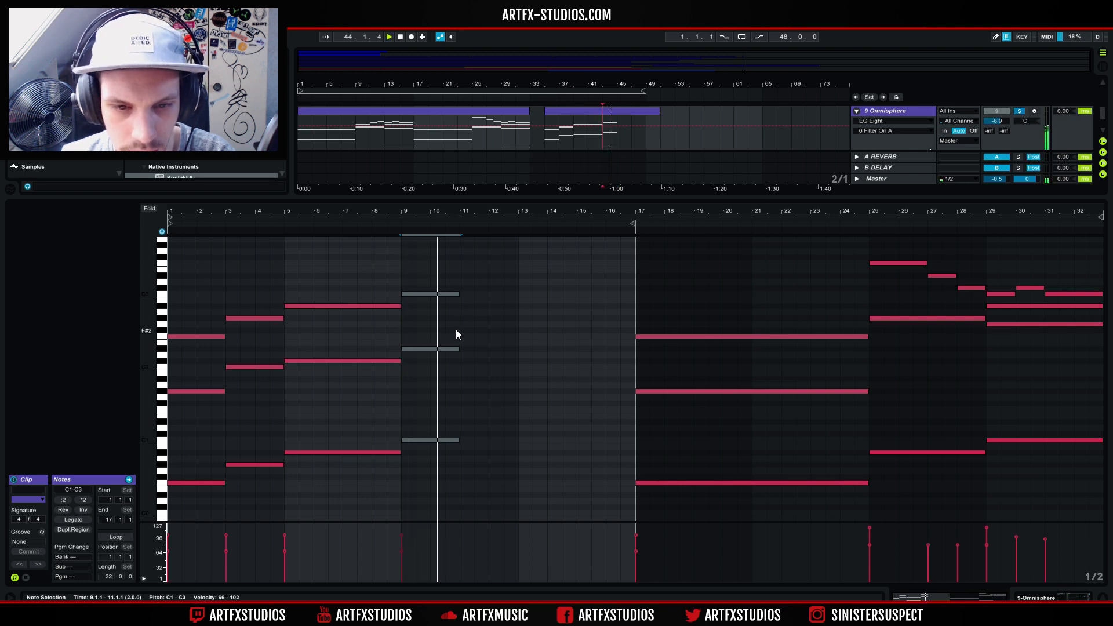
- Copy the bar 9 chord to bar 11 as C#1–C#3, raise its middle note to F2 and listen
{"action": "left_click_drag", "start_coordinate": [412, 440], "coordinate": [470, 437]}
{"action": "left_click", "coordinate": [485, 387]}
{"action": "left_click", "coordinate": [472, 339]}
{"action": "left_click_drag", "start_coordinate": [472, 344], "coordinate": [472, 337]}
{"action": "key", "text": "space"}
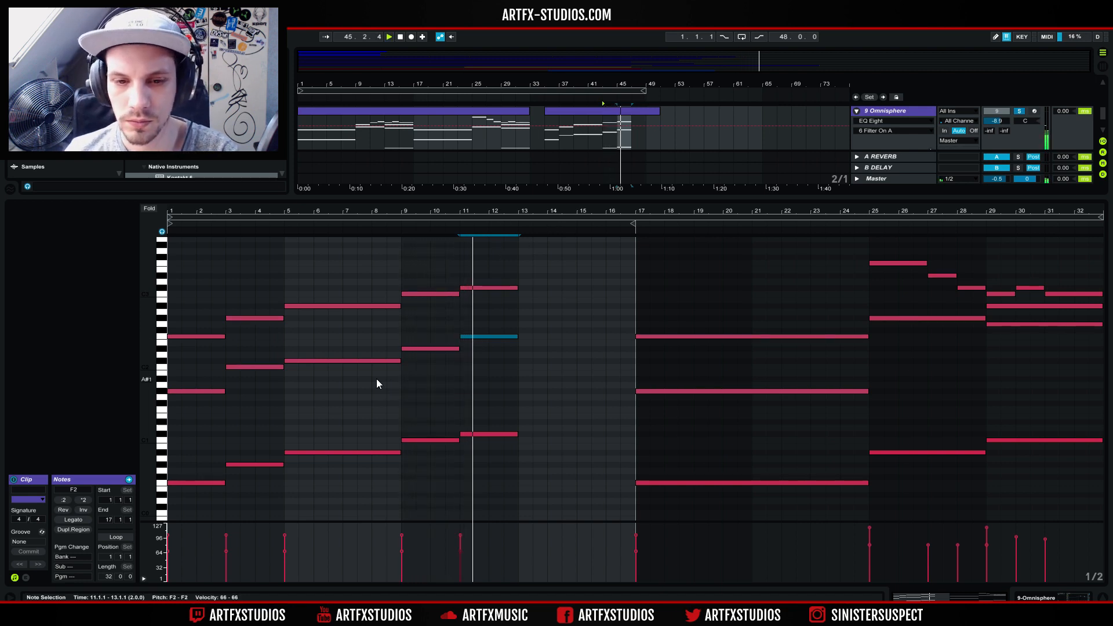
{"action": "key", "text": "space"}
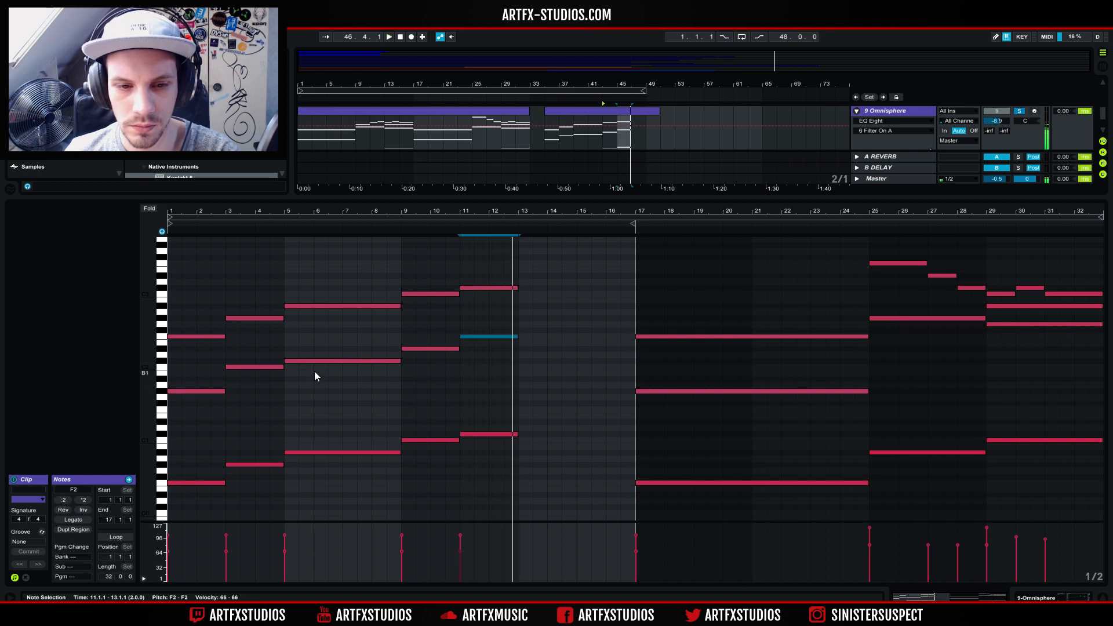
- Copy the four-bar chord to bar 13 of the clip as F#0–F#2, set its middle note to A#1 and play the progression
{"action": "left_click", "coordinate": [316, 306]}
{"action": "left_click_drag", "start_coordinate": [320, 428], "coordinate": [555, 477]}
{"action": "left_click", "coordinate": [538, 395]}
{"action": "left_click", "coordinate": [531, 385]}
{"action": "key", "text": "Up"}
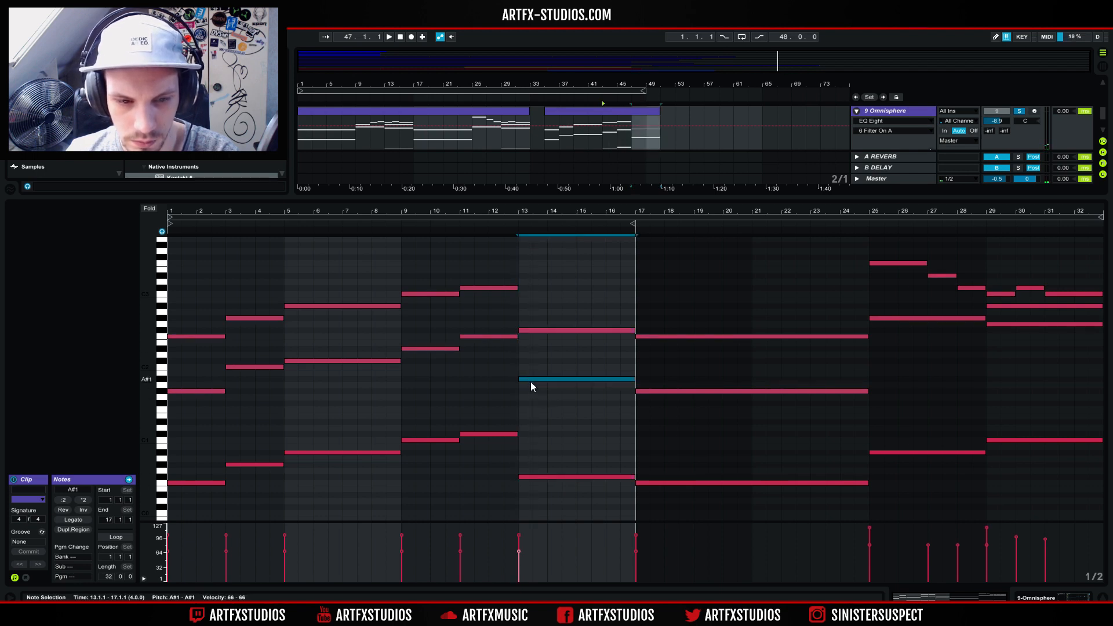
{"action": "key", "text": "space"}
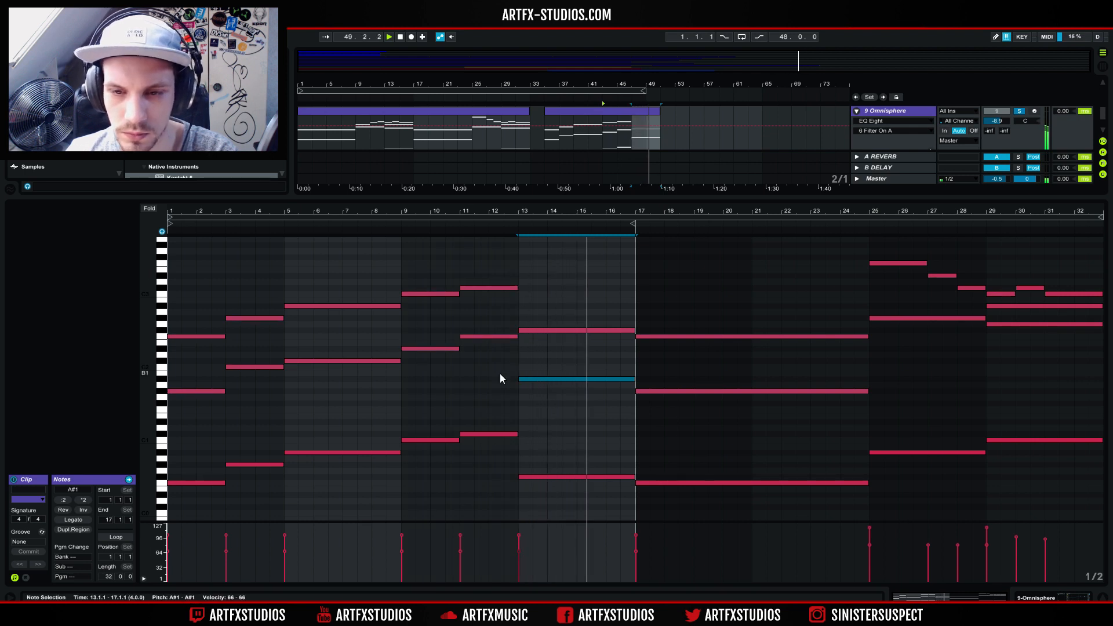
{"action": "left_click", "coordinate": [521, 331]}
{"action": "key", "text": "space"}
{"action": "key", "text": "space"}
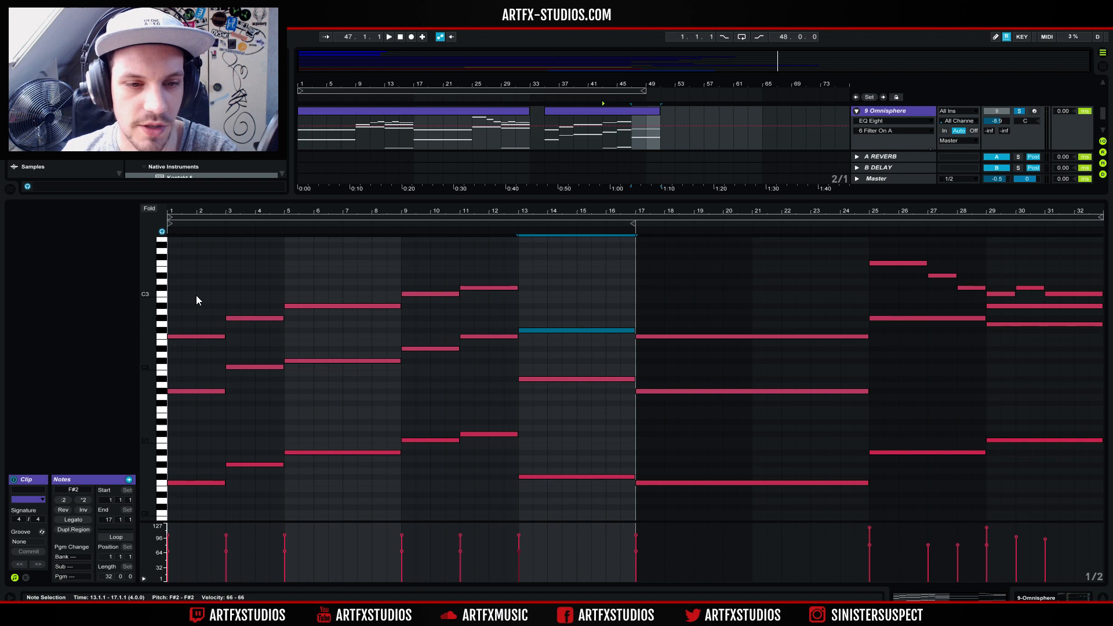
{"action": "key", "text": "space"}
{"action": "key", "text": "space"}
- Add a one-bar F3 melody note at the clip's start, listen from bar 35 and lower its velocity to 85
{"action": "left_click", "coordinate": [545, 121]}
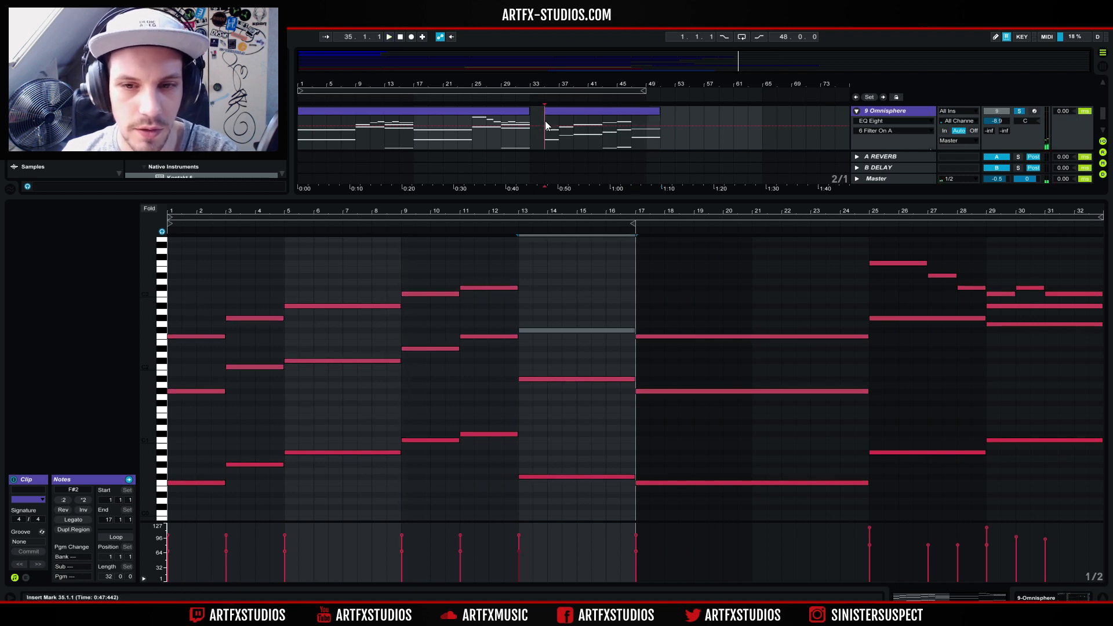
{"action": "left_click_drag", "start_coordinate": [169, 263], "coordinate": [199, 269]}
{"action": "key", "text": "space"}
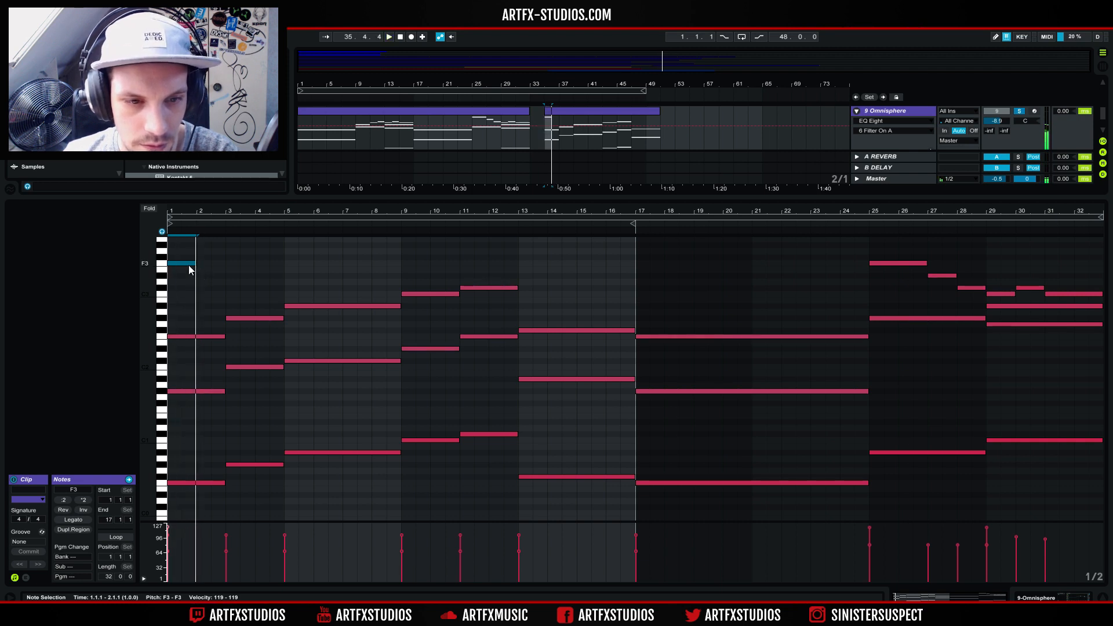
{"action": "left_click_drag", "start_coordinate": [169, 528], "coordinate": [169, 542]}
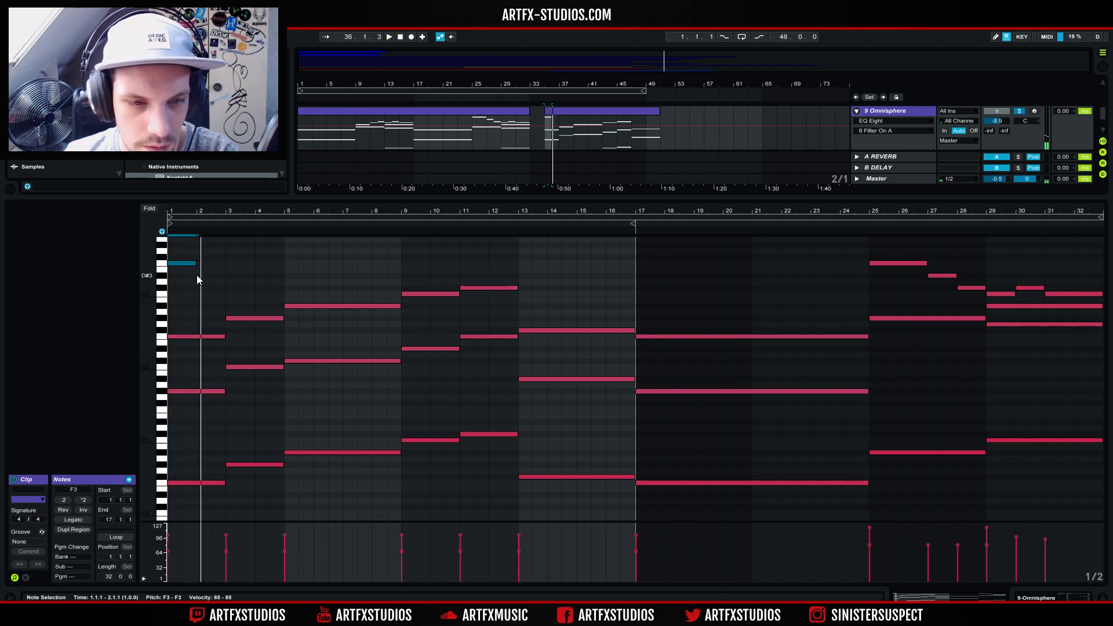
- Continue the melody with half-bar D#3 and C#3 notes in bar 2 and a two-bar C3 at bar 3, then play it
{"action": "left_click_drag", "start_coordinate": [198, 280], "coordinate": [225, 279]}
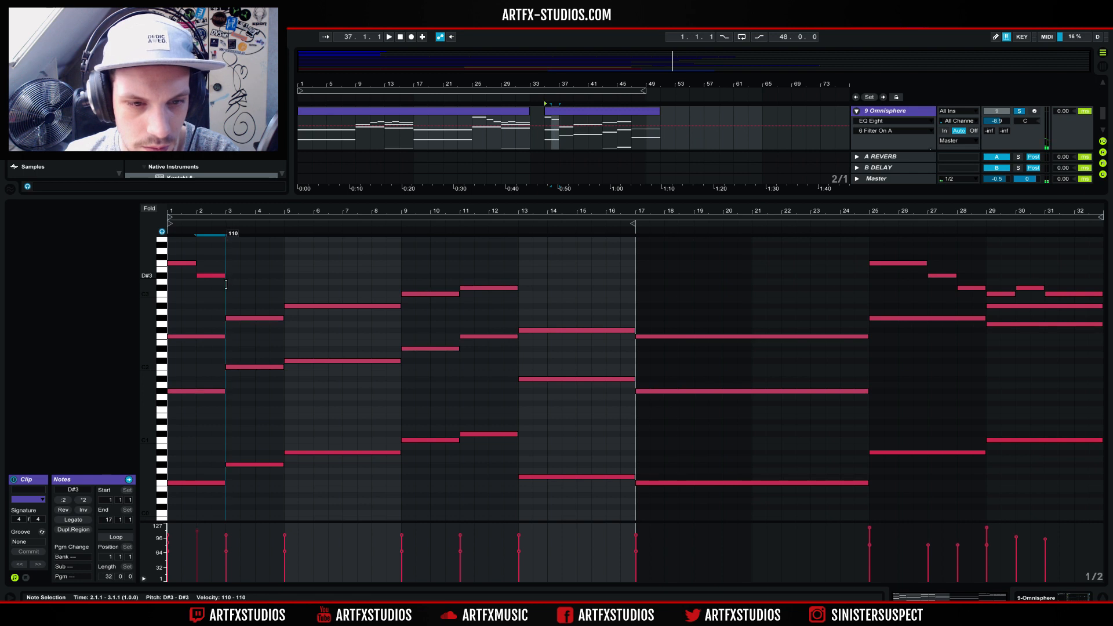
{"action": "left_click_drag", "start_coordinate": [222, 294], "coordinate": [281, 299]}
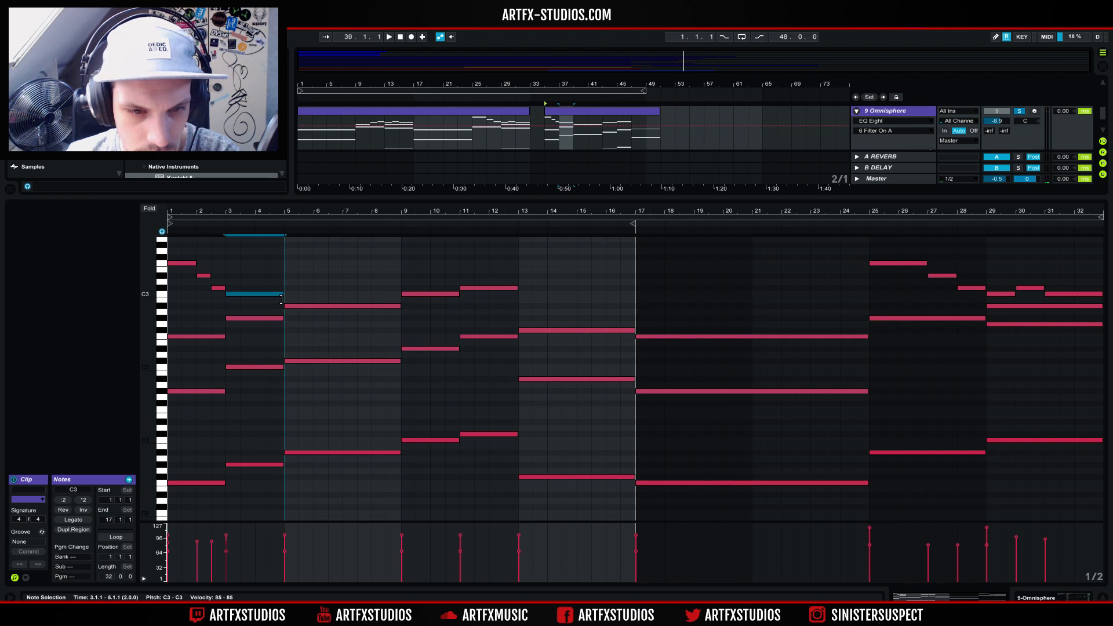
{"action": "key", "text": "space"}
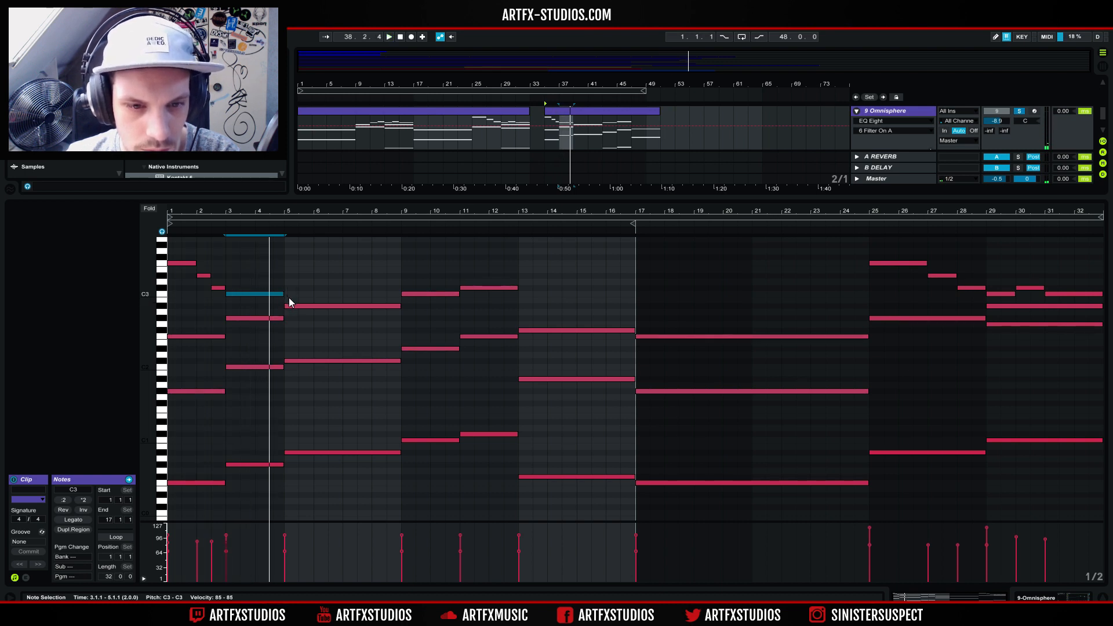
- Extend the melody over the bar 5 chord with C3 in bar 6, C#3 in bar 7 and C3 in bar 8, auditioning from bar 39
{"action": "left_click", "coordinate": [558, 129]}
{"action": "left_click", "coordinate": [576, 128]}
{"action": "key", "text": "space"}
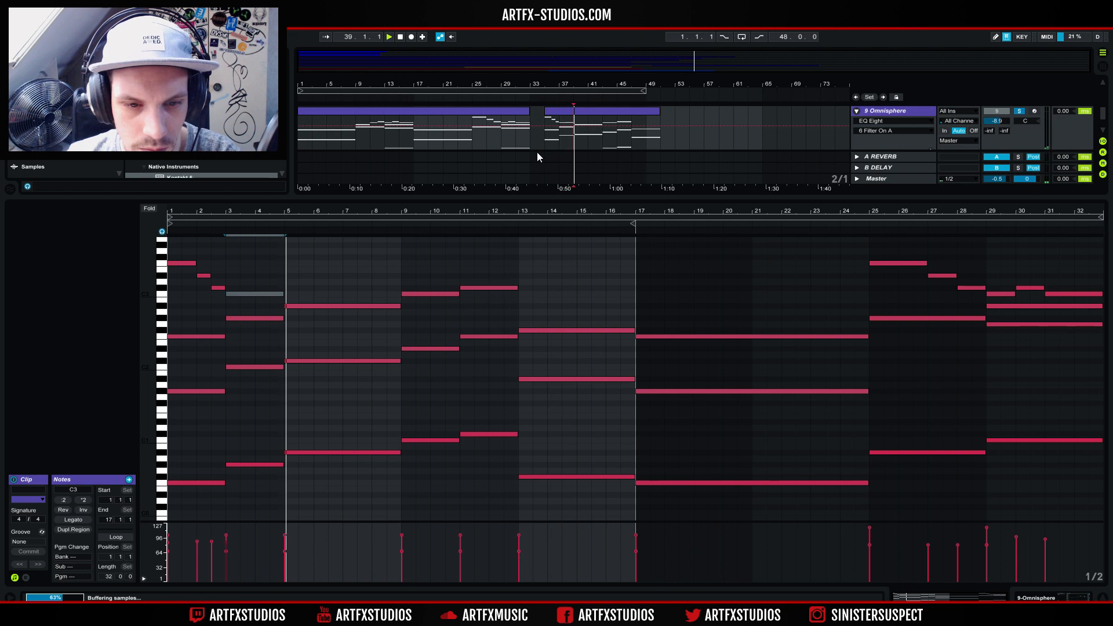
{"action": "double_click", "coordinate": [315, 294]}
{"action": "mouse_move", "coordinate": [315, 294]}
{"action": "left_mouse_down"}
{"action": "mouse_move", "coordinate": [356, 291]}
{"action": "mouse_move", "coordinate": [328, 292]}
{"action": "left_mouse_up"}
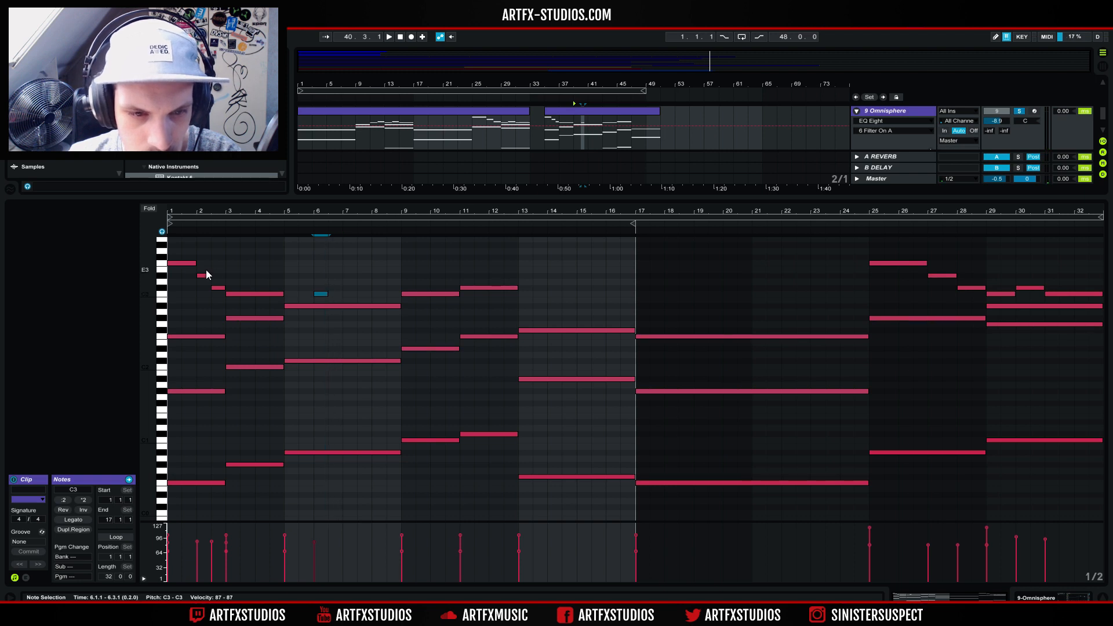
{"action": "mouse_move", "coordinate": [195, 264]}
{"action": "left_mouse_down"}
{"action": "mouse_move", "coordinate": [224, 263]}
{"action": "mouse_move", "coordinate": [196, 263]}
{"action": "left_mouse_up"}
{"action": "key", "text": "space"}
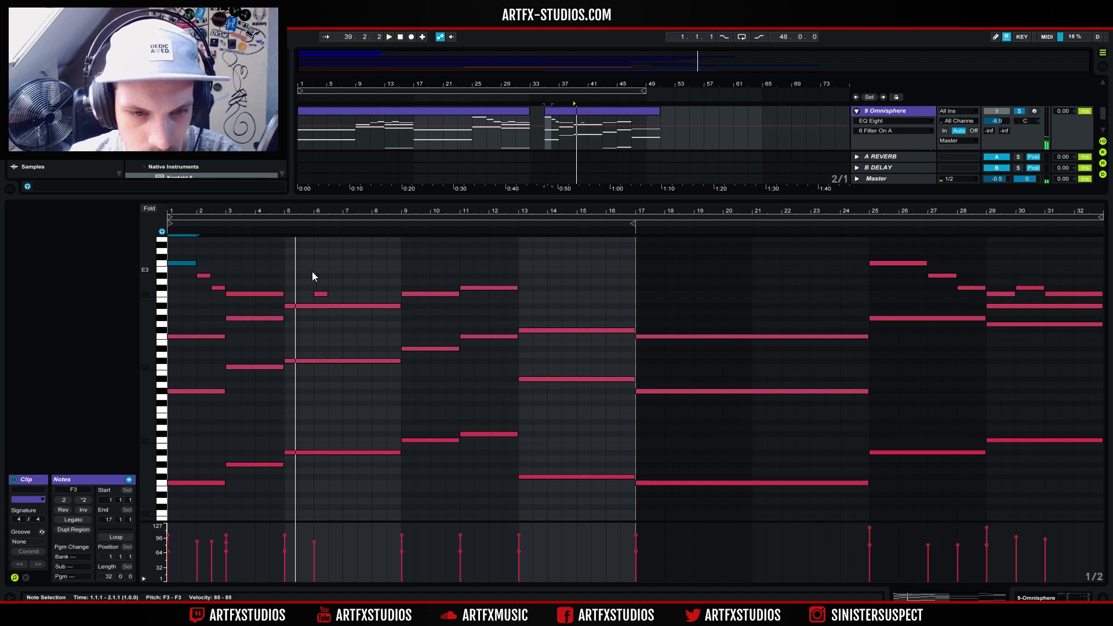
{"action": "left_click_drag", "start_coordinate": [329, 294], "coordinate": [397, 295]}
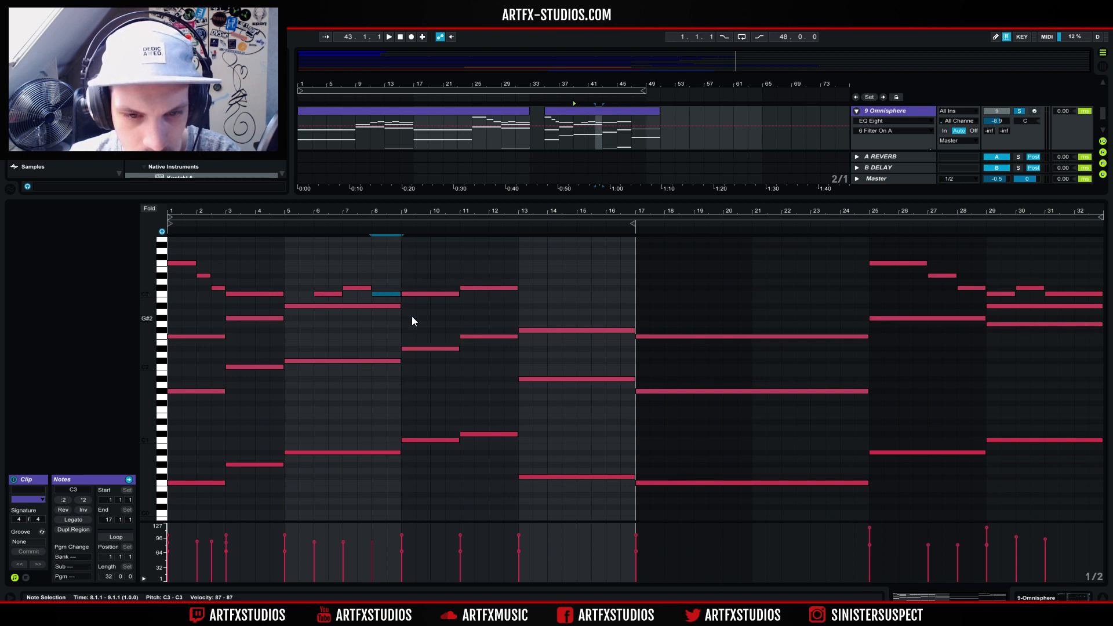
- Add a one-bar G#2 at bar 9 and a half-bar A#2 at bar 10 of the clip, then listen
{"action": "mouse_move", "coordinate": [405, 318]}
{"action": "left_mouse_down"}
{"action": "mouse_move", "coordinate": [456, 322]}
{"action": "mouse_move", "coordinate": [433, 323]}
{"action": "mouse_move", "coordinate": [446, 306]}
{"action": "left_mouse_up"}
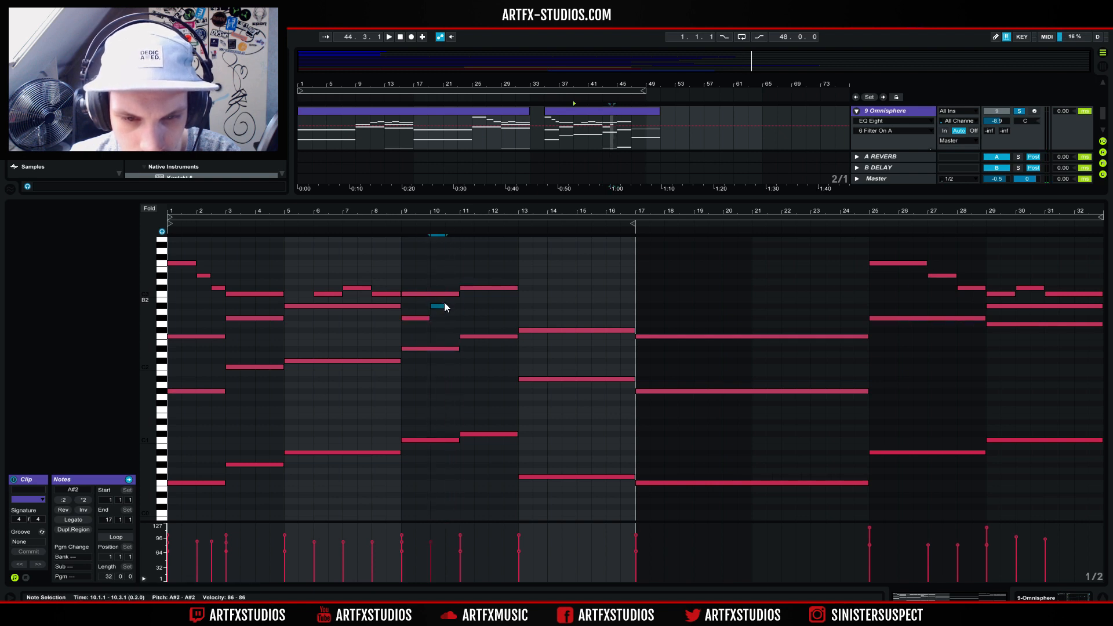
{"action": "left_click", "coordinate": [447, 276]}
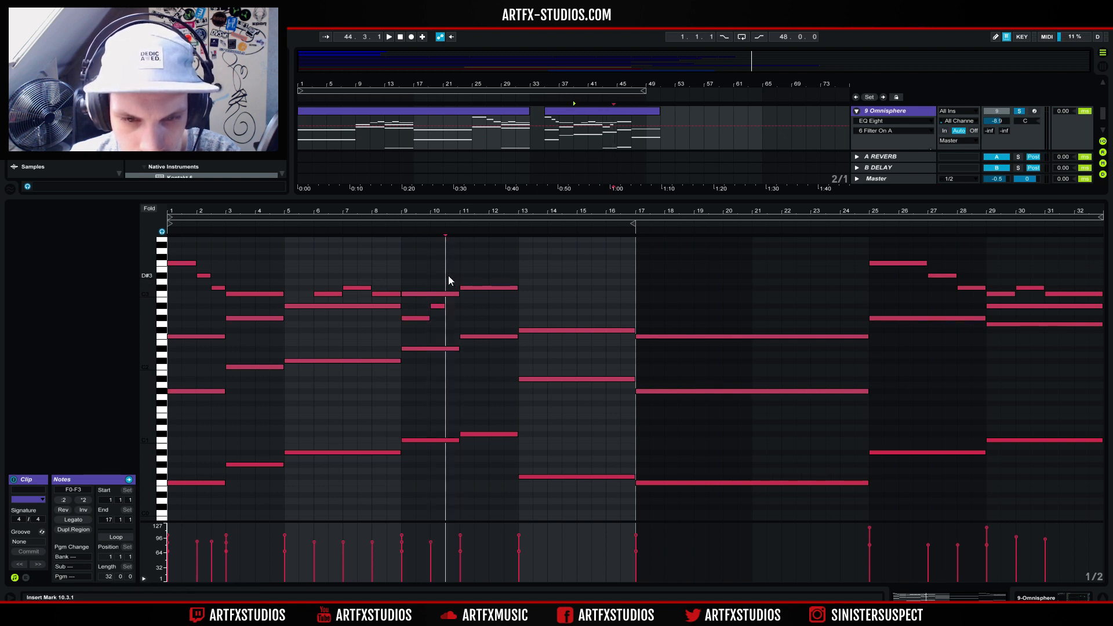
{"action": "left_click_drag", "start_coordinate": [447, 276], "coordinate": [447, 283]}
{"action": "key", "text": "Delete"}
{"action": "key", "text": "space"}
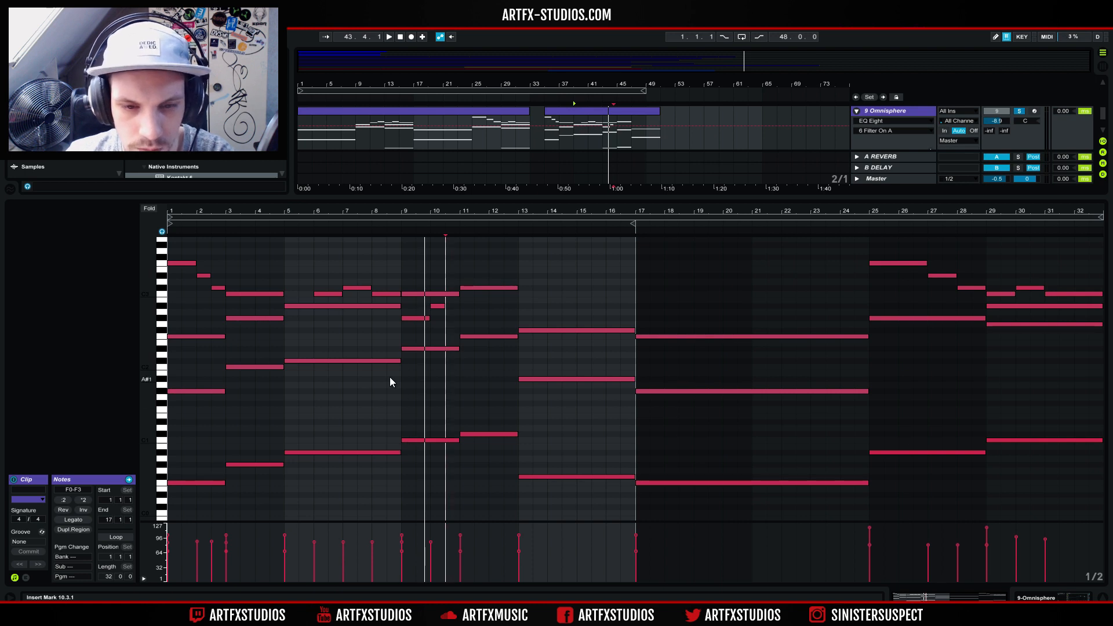
- Remove the melody note in bar 6 and set the melody to C3 in bar 7 and C#3 in bar 8
{"action": "left_click", "coordinate": [388, 294]}
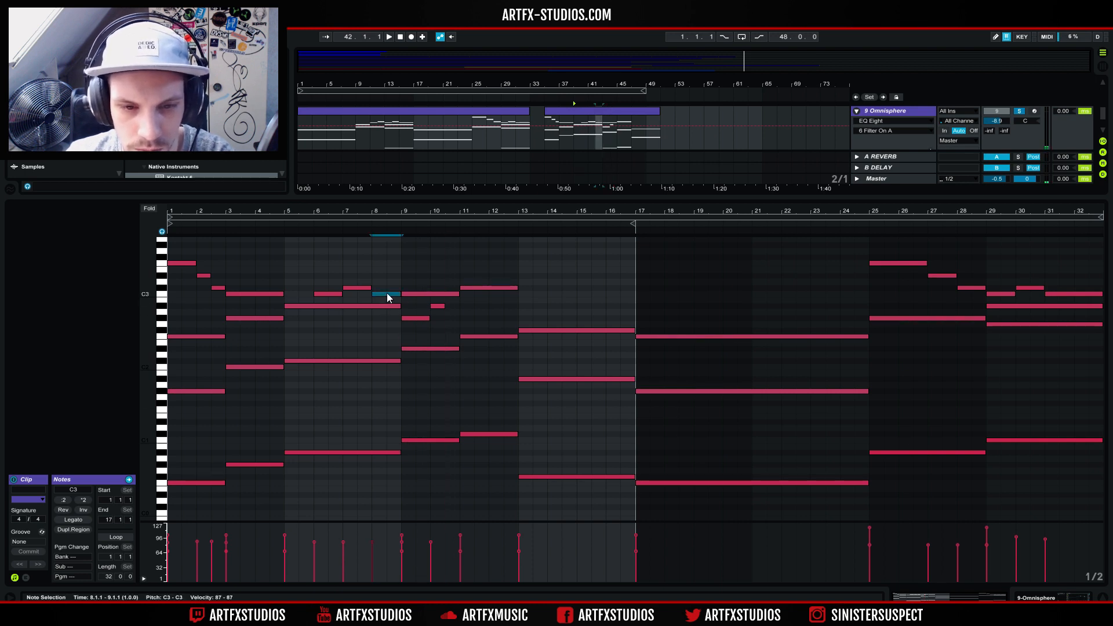
{"action": "key", "text": "Delete"}
{"action": "left_click_drag", "start_coordinate": [379, 275], "coordinate": [357, 294]}
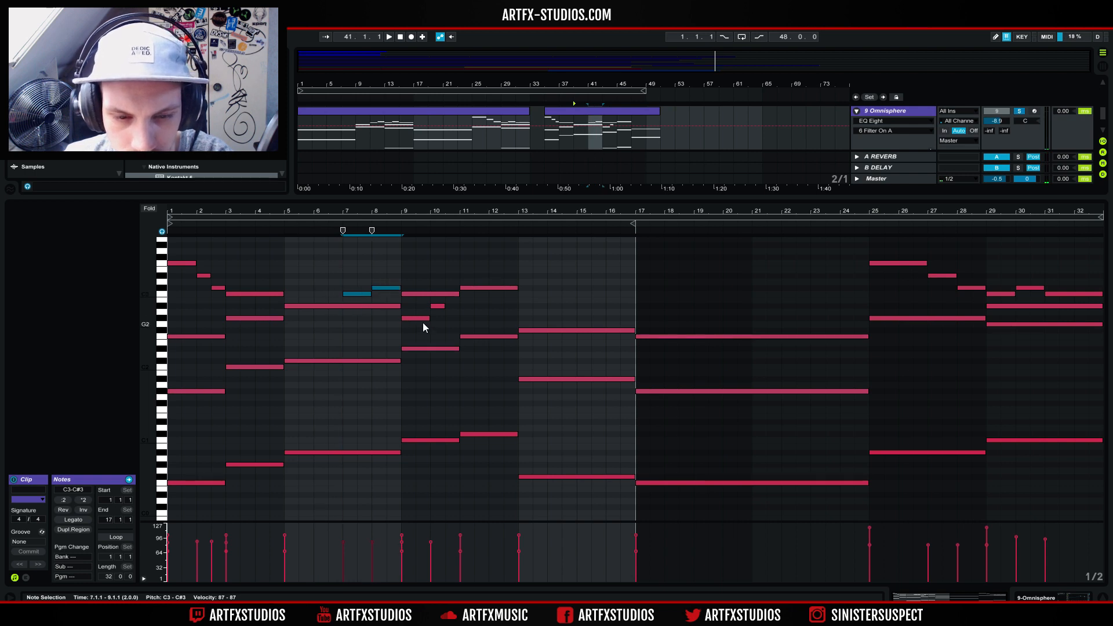
- Raise the lower melody note at bar 9 to F3 and delete the A#2 in bar 10
{"action": "left_click", "coordinate": [417, 319]}
{"action": "left_click_drag", "start_coordinate": [415, 324], "coordinate": [417, 268]}
{"action": "key", "text": "Delete"}
{"action": "left_click", "coordinate": [382, 289]}
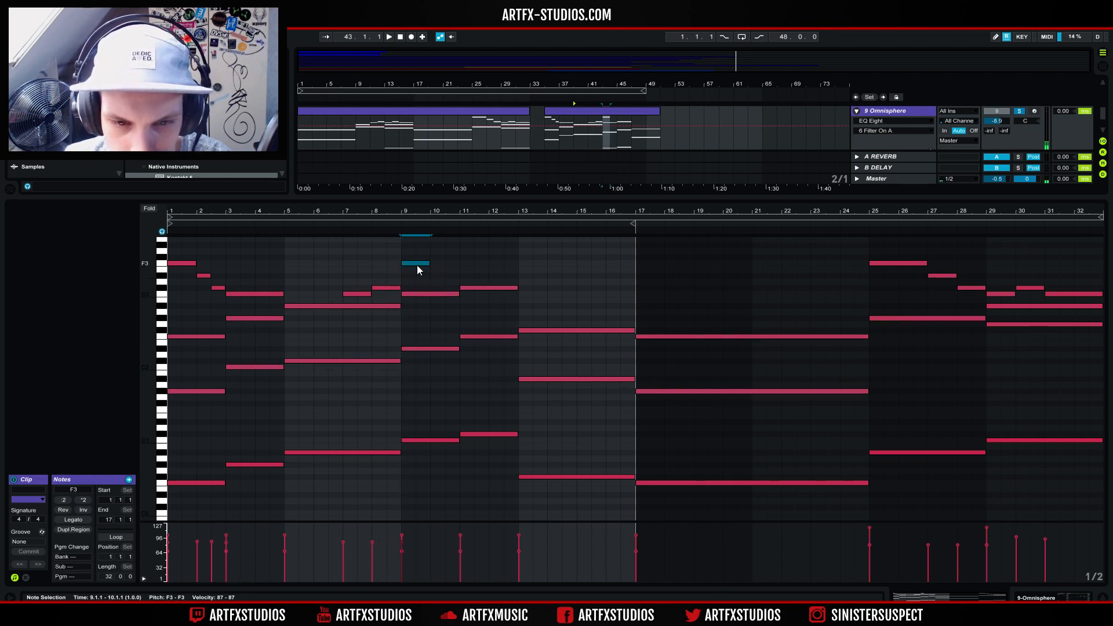
- Add half-bar D#3 and F#3 notes in bar 10 and a one-bar G#3 at bar 11, then play from bar 35
{"action": "left_click_drag", "start_coordinate": [417, 265], "coordinate": [451, 258]}
{"action": "left_click_drag", "start_coordinate": [451, 257], "coordinate": [487, 247]}
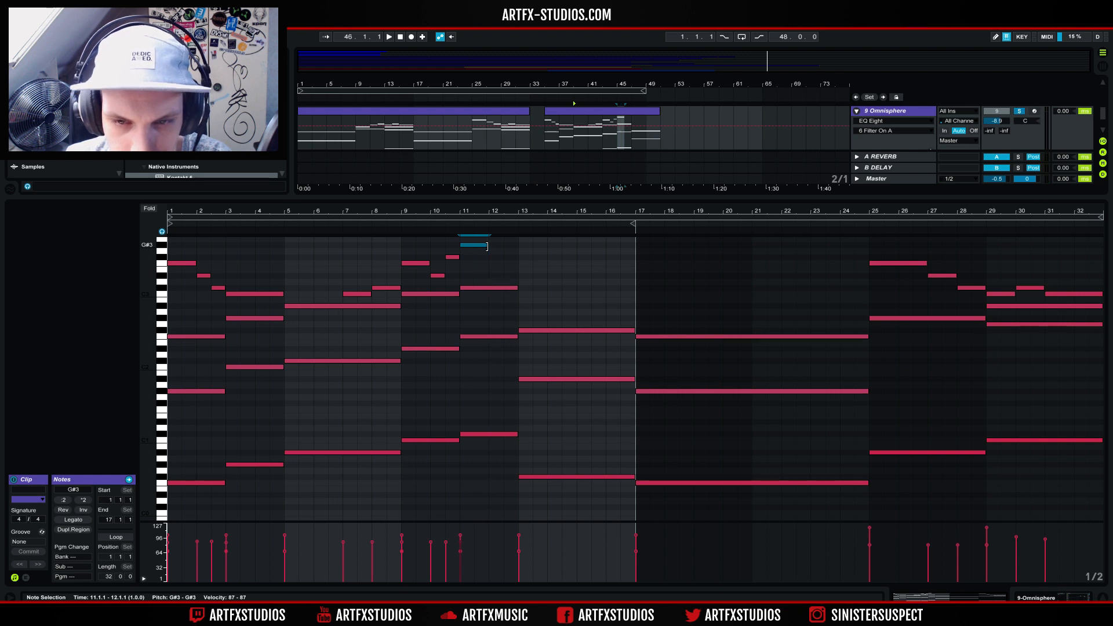
{"action": "key", "text": "space"}
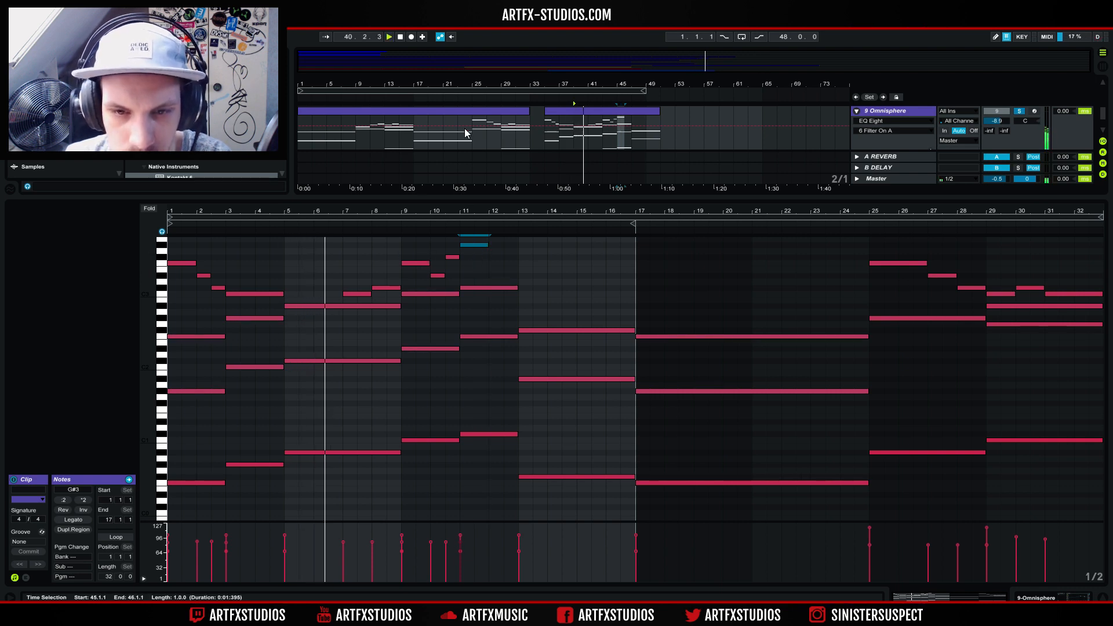
{"action": "left_click", "coordinate": [549, 119]}
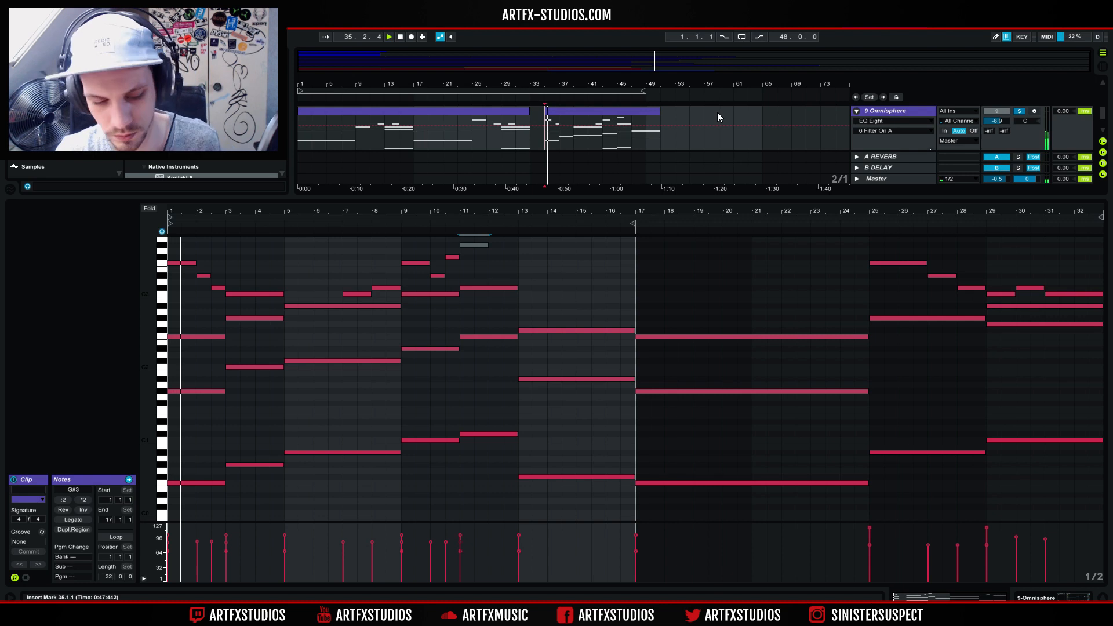
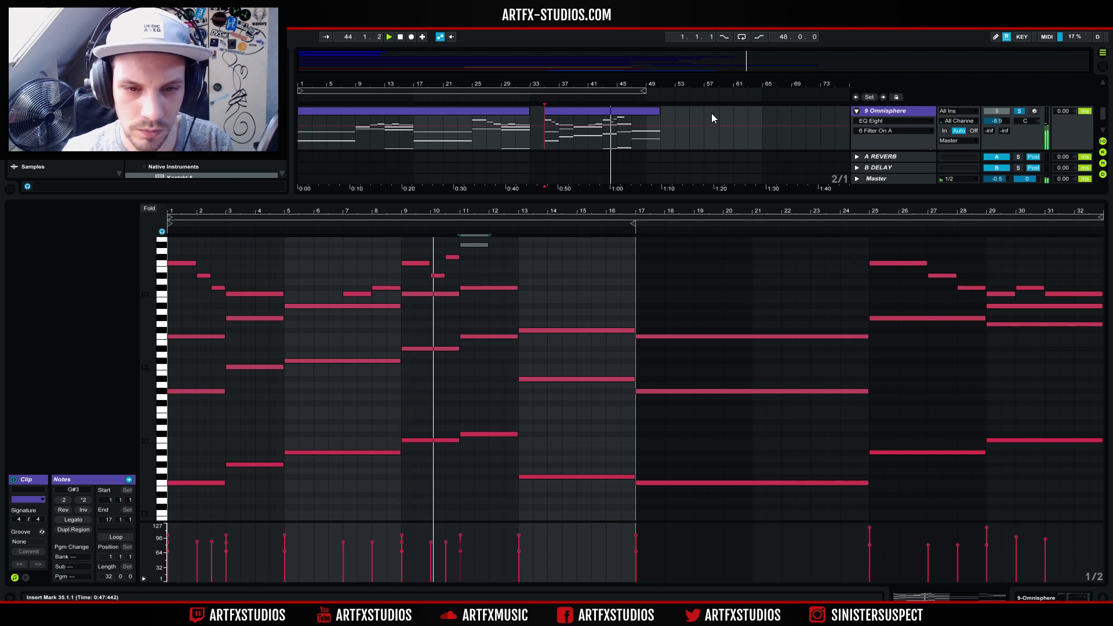
- Delete the added melody notes above the chords from bar 7 to bar 12 of the clip
{"action": "left_click", "coordinate": [406, 283]}
{"action": "left_click_drag", "start_coordinate": [406, 284], "coordinate": [484, 231]}
{"action": "key", "text": "Delete"}
{"action": "key", "text": "space"}
{"action": "left_click_drag", "start_coordinate": [386, 253], "coordinate": [347, 291]}
{"action": "key", "text": "Delete"}
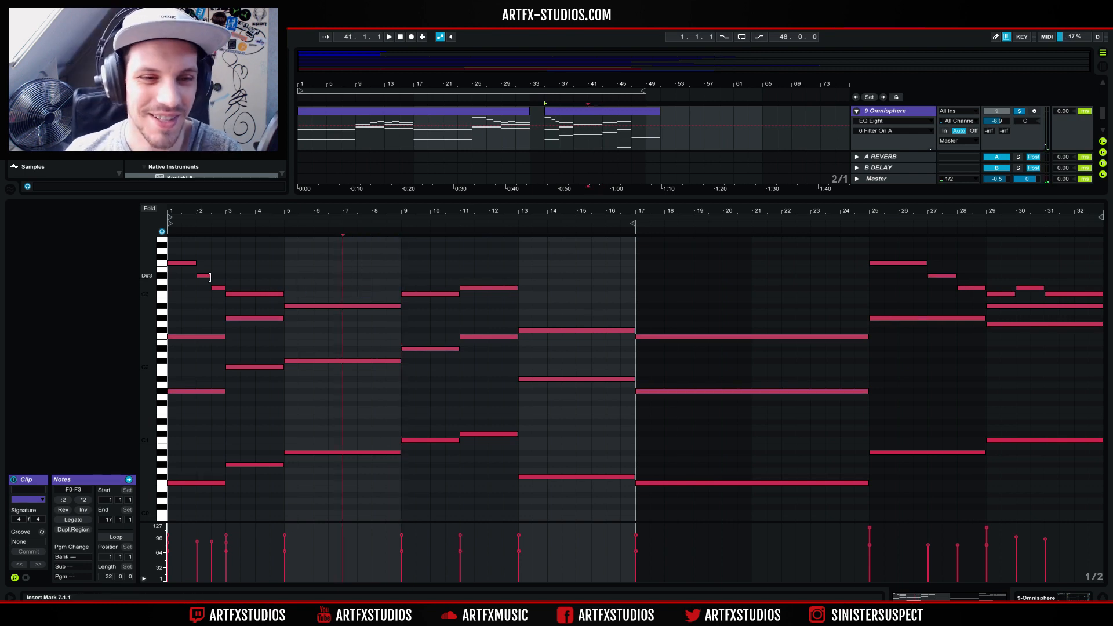
- Lower the first melody note at bar 1 of the clip to C3 and play it back
{"action": "left_click_drag", "start_coordinate": [184, 263], "coordinate": [187, 295]}
{"action": "key", "text": "space"}
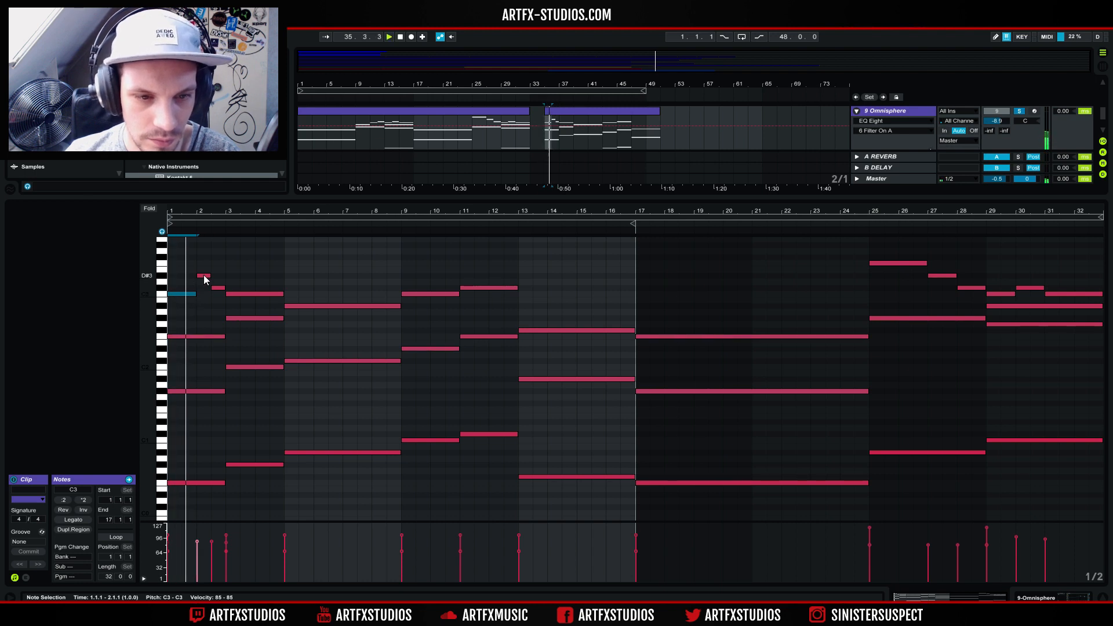
- Lower the A#2 chord note at bar 5 of the clip an octave to A#1 and add a one-bar A#2 melody note there
{"action": "left_click", "coordinate": [217, 288]}
{"action": "left_click", "coordinate": [252, 294]}
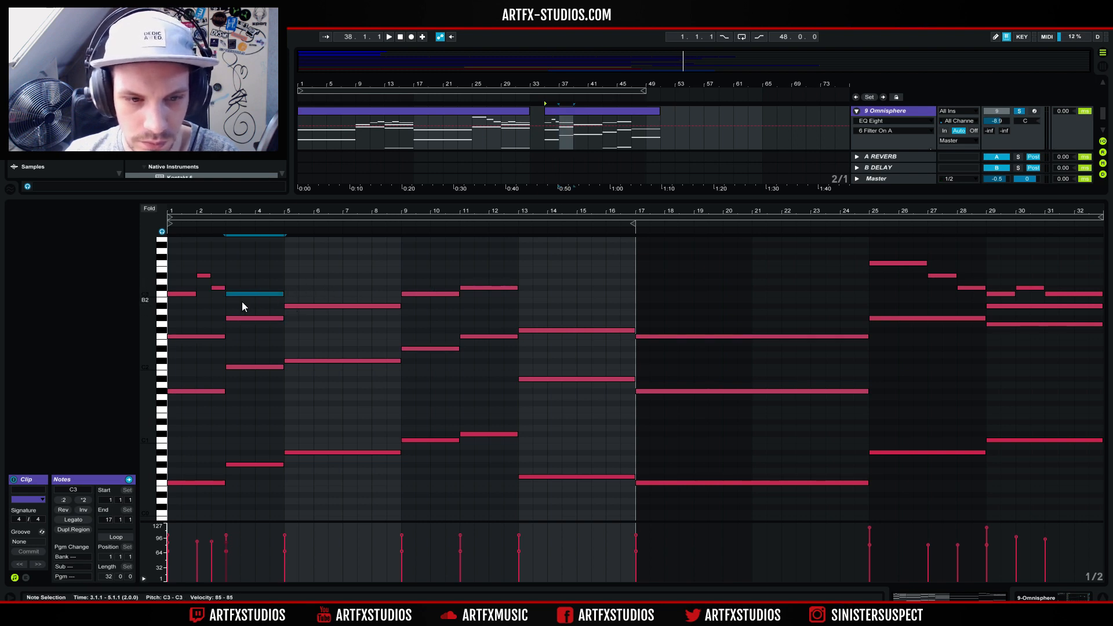
{"action": "left_click", "coordinate": [295, 306]}
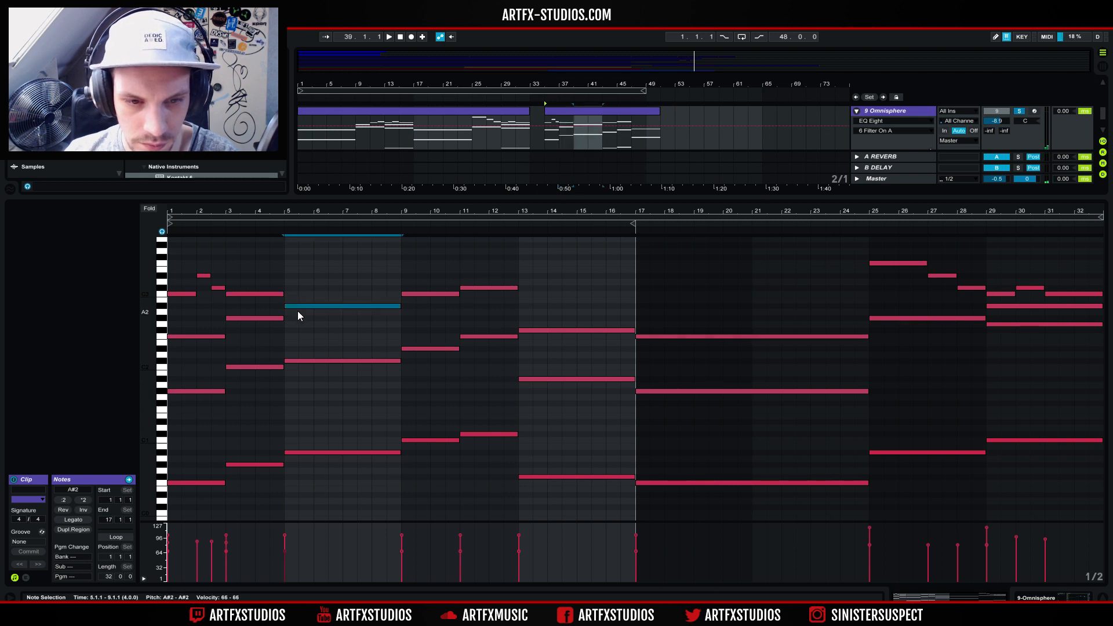
{"action": "key", "text": "shift+Down"}
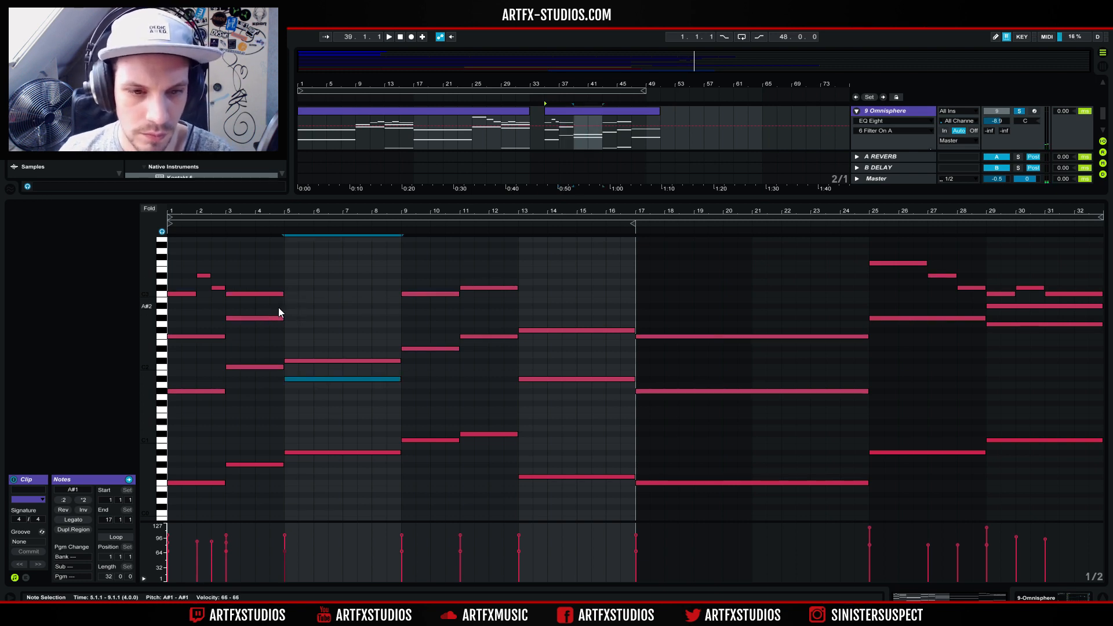
{"action": "left_click", "coordinate": [288, 312]}
{"action": "mouse_move", "coordinate": [287, 307]}
{"action": "left_mouse_down"}
{"action": "mouse_move", "coordinate": [338, 309]}
{"action": "mouse_move", "coordinate": [318, 308]}
{"action": "left_mouse_up"}
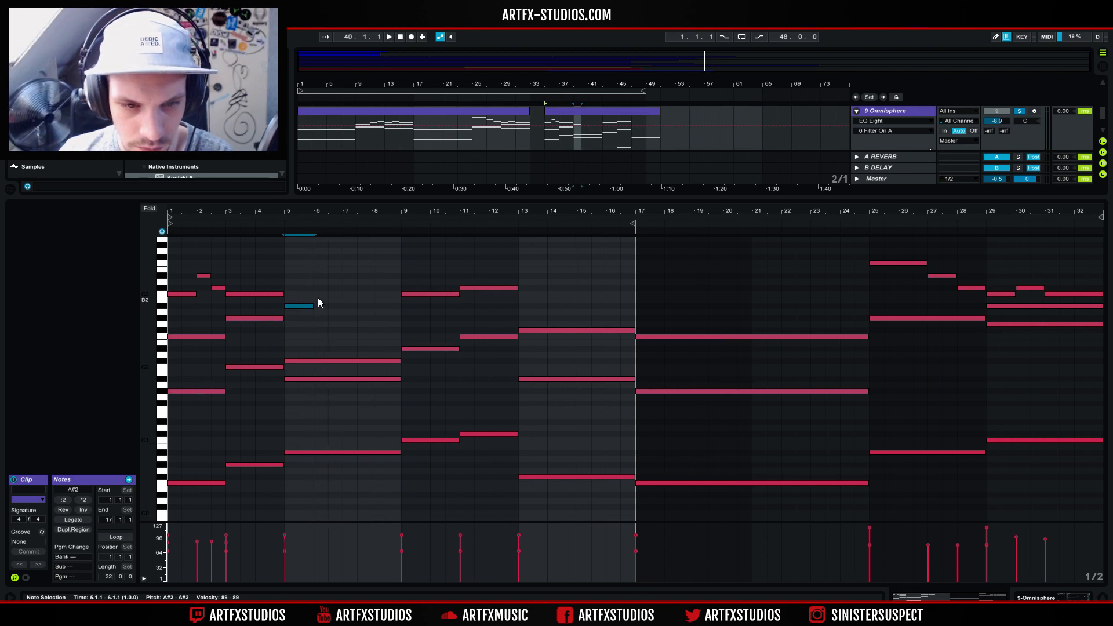
- Add half-bar C3 and C#3 notes in bar 6 and a two-bar C3 note at bar 7, then play the melody
{"action": "double_click", "coordinate": [318, 294]}
{"action": "left_click", "coordinate": [327, 294]}
{"action": "left_click", "coordinate": [335, 291]}
{"action": "double_click", "coordinate": [340, 280]}
{"action": "left_click_drag", "start_coordinate": [339, 284], "coordinate": [399, 298]}
{"action": "double_click", "coordinate": [346, 294]}
{"action": "key", "text": "space"}
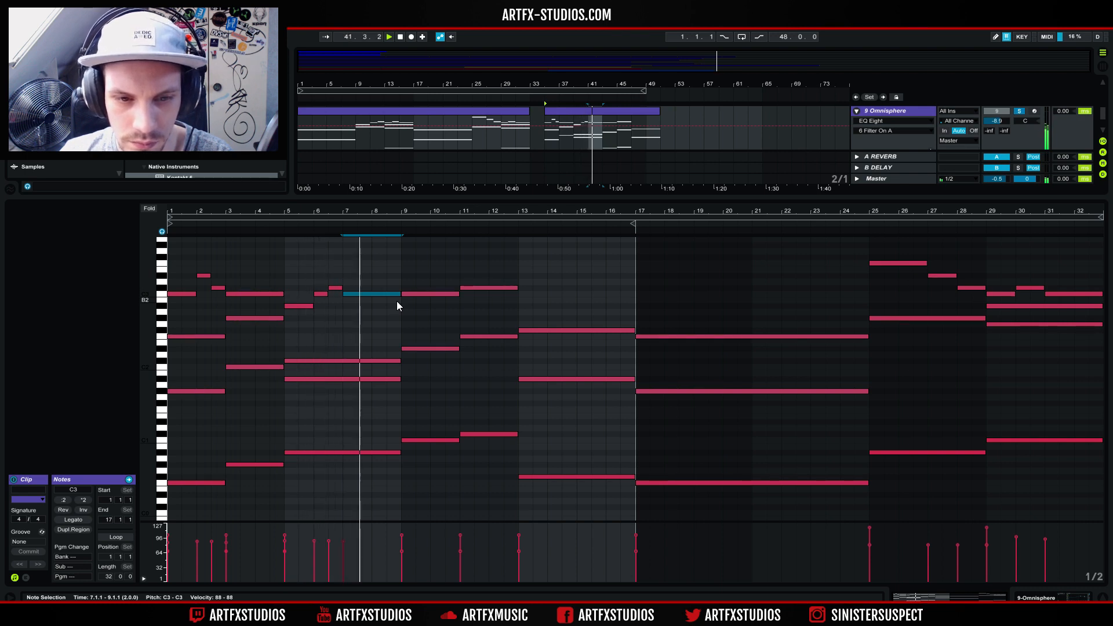
- Lower the two-bar note at bar 7 to A#2, add a copy of it at D#3 and play the section
{"action": "left_click_drag", "start_coordinate": [391, 295], "coordinate": [392, 309]}
{"action": "left_click", "coordinate": [575, 127]}
{"action": "key", "text": "space"}
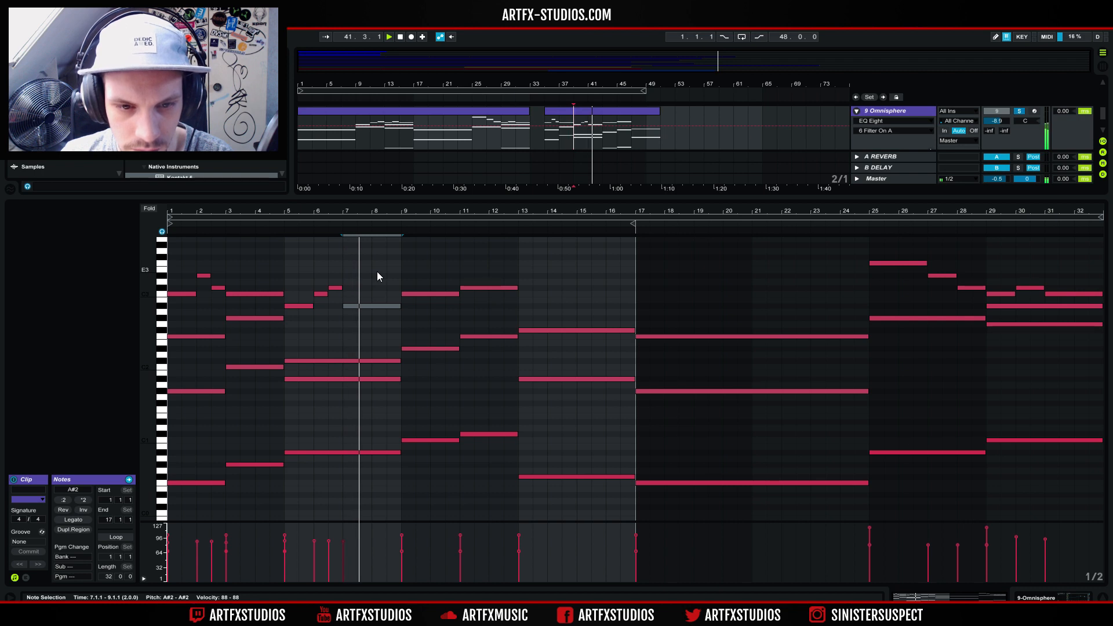
{"action": "left_click", "coordinate": [347, 306]}
{"action": "left_click_drag", "start_coordinate": [349, 304], "coordinate": [351, 275]}
{"action": "left_click", "coordinate": [577, 126]}
{"action": "key", "text": "space"}
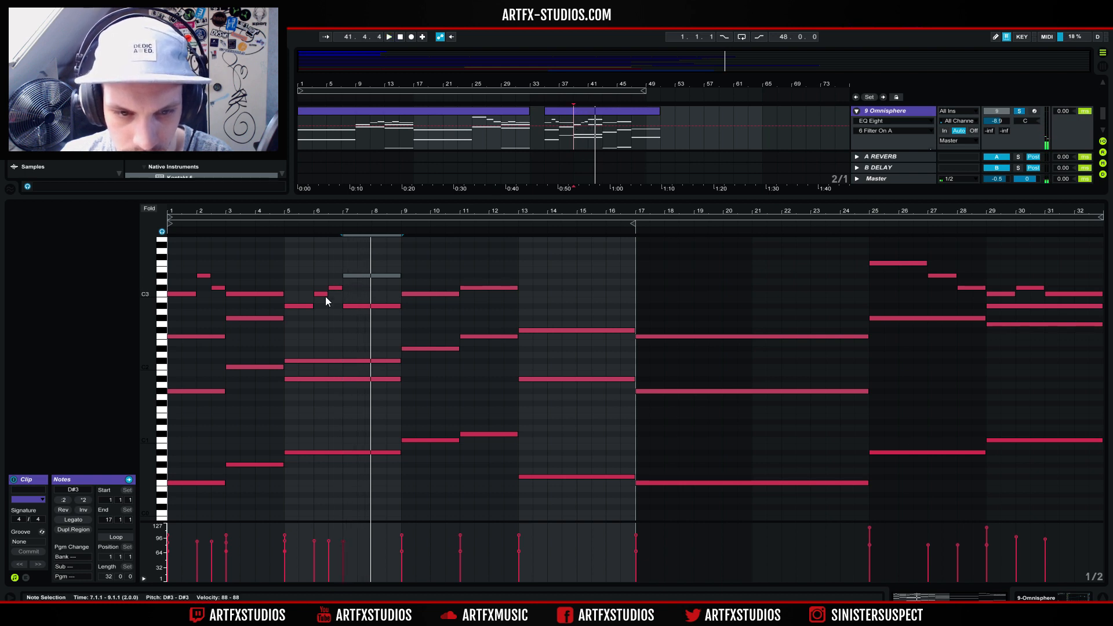
- Lengthen the C3 in bar 6 to a full bar and replace the D#3 at bar 7 with C#3, then play it back
{"action": "key", "text": "space"}
{"action": "left_click_drag", "start_coordinate": [327, 295], "coordinate": [394, 284]}
{"action": "double_click", "coordinate": [392, 276]}
{"action": "key", "text": "space"}
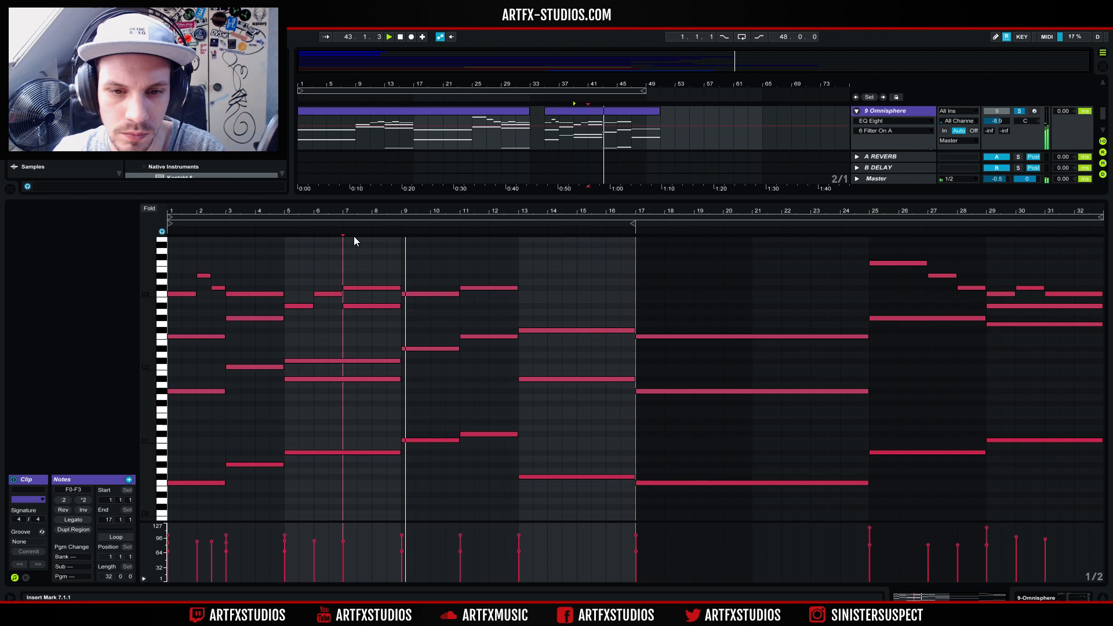
{"action": "left_click", "coordinate": [541, 119]}
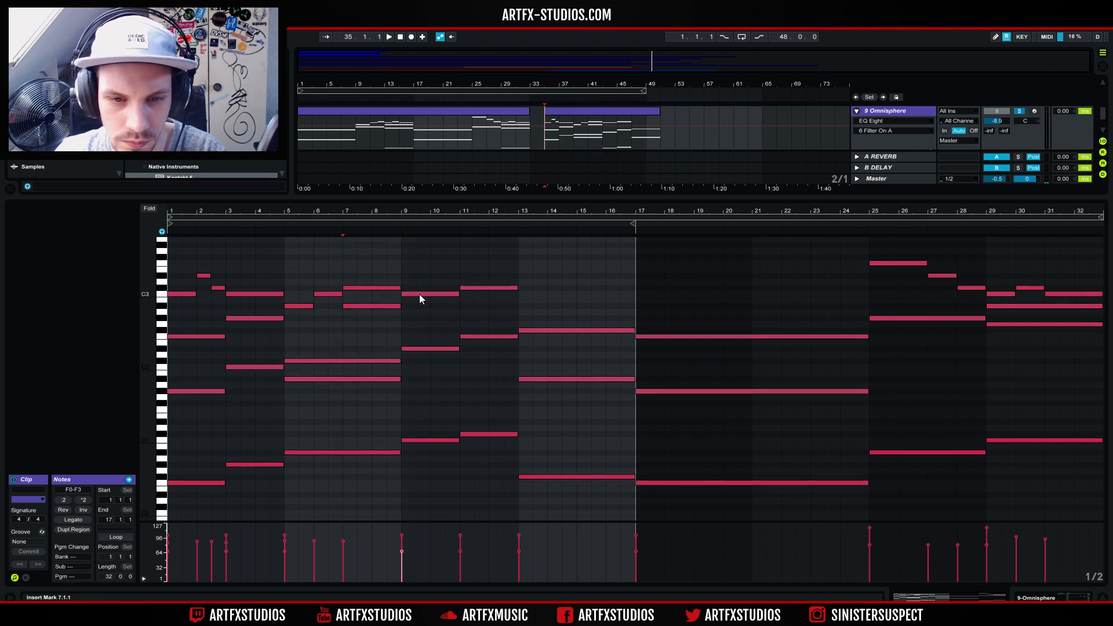
- Add a two-bar F3 melody note at bar 9 and a two-bar G3 at bar 11, then listen to them
{"action": "left_click", "coordinate": [446, 295]}
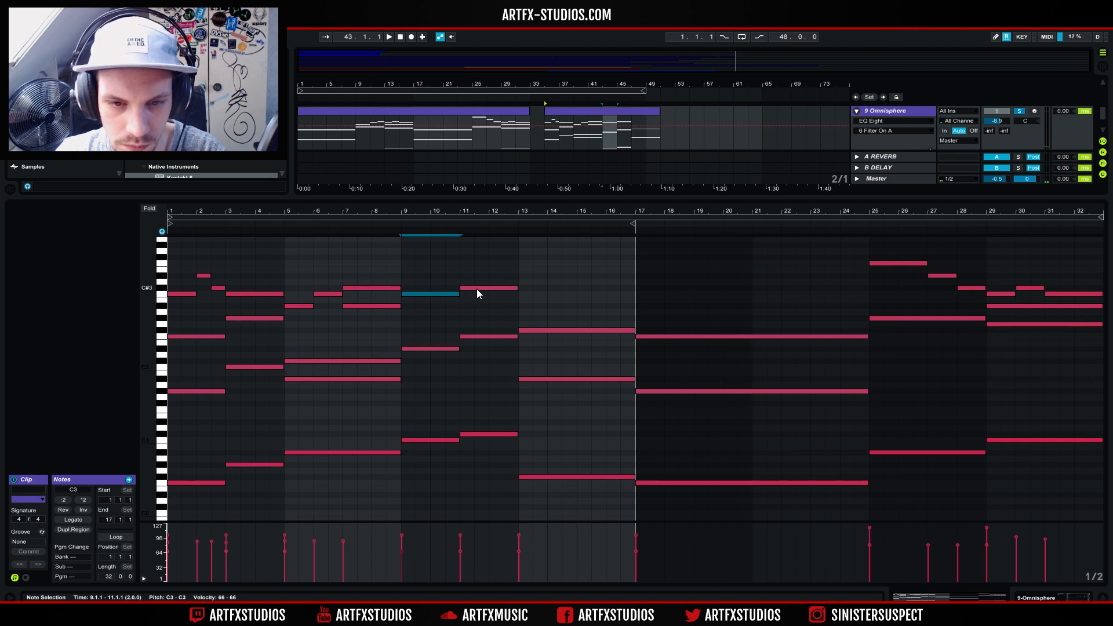
{"action": "left_click_drag", "start_coordinate": [476, 289], "coordinate": [417, 262]}
{"action": "left_click", "coordinate": [606, 122]}
{"action": "key", "text": "space"}
{"action": "left_click_drag", "start_coordinate": [459, 263], "coordinate": [506, 253]}
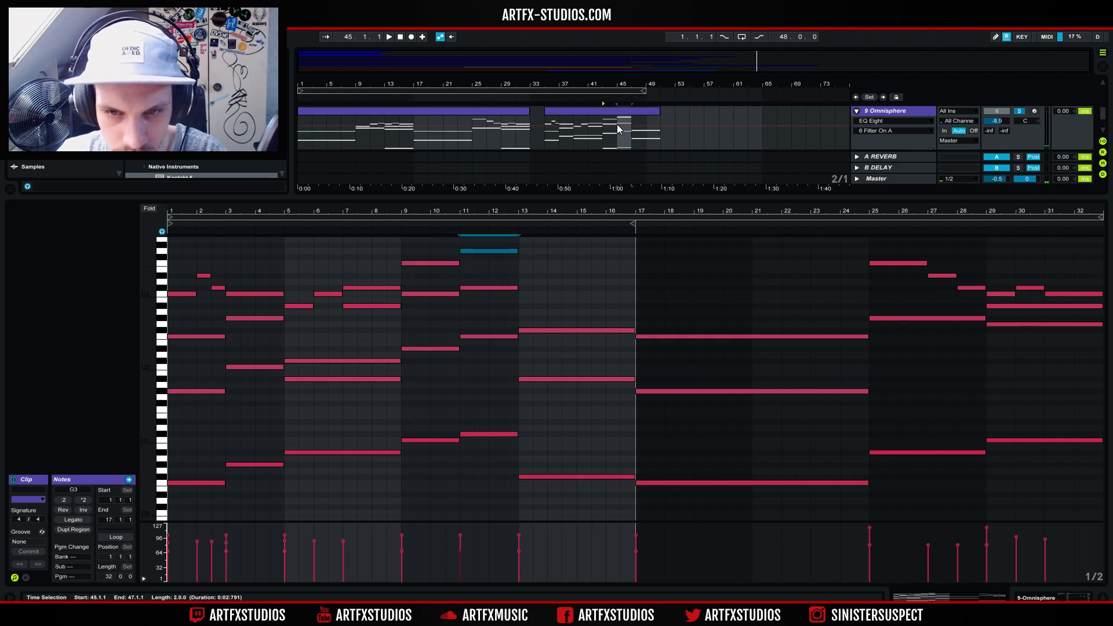
{"action": "left_click_drag", "start_coordinate": [482, 252], "coordinate": [483, 252]}
{"action": "key", "text": "space"}
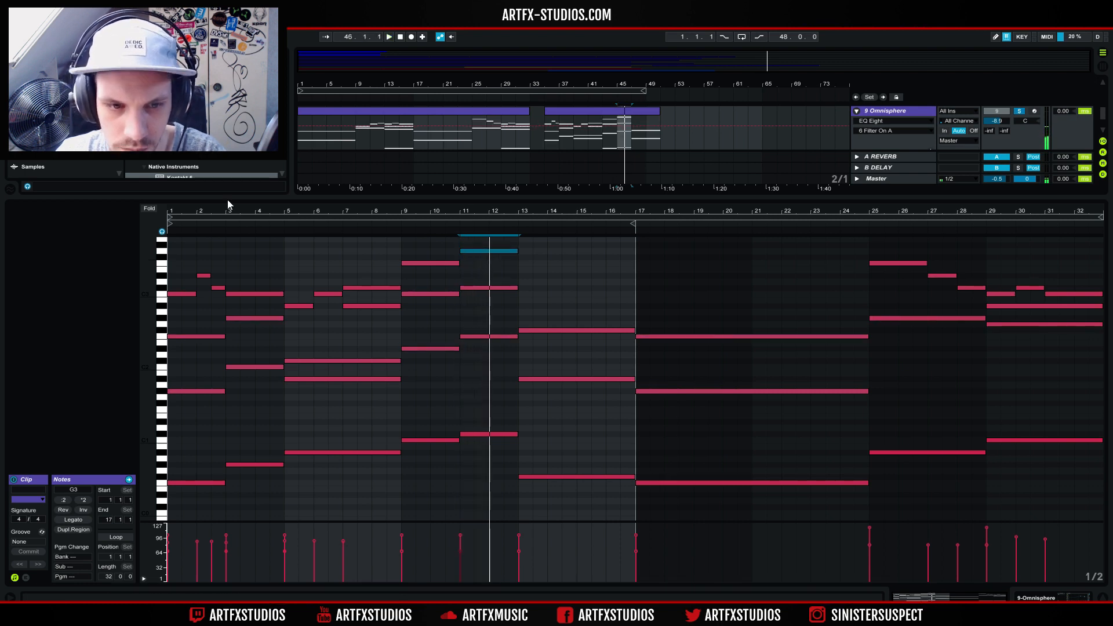
- Listen to the full arrangement from bar 29 with the Omnisphere track unsoloed, then reopen its second clip
{"action": "left_click", "coordinate": [545, 120]}
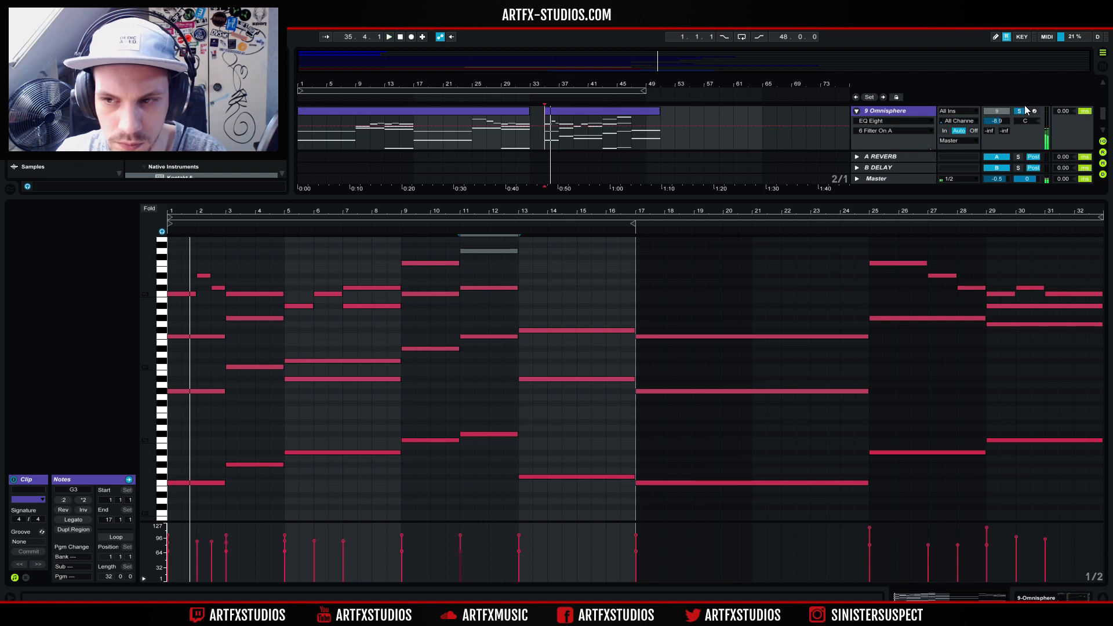
{"action": "left_click", "coordinate": [505, 137]}
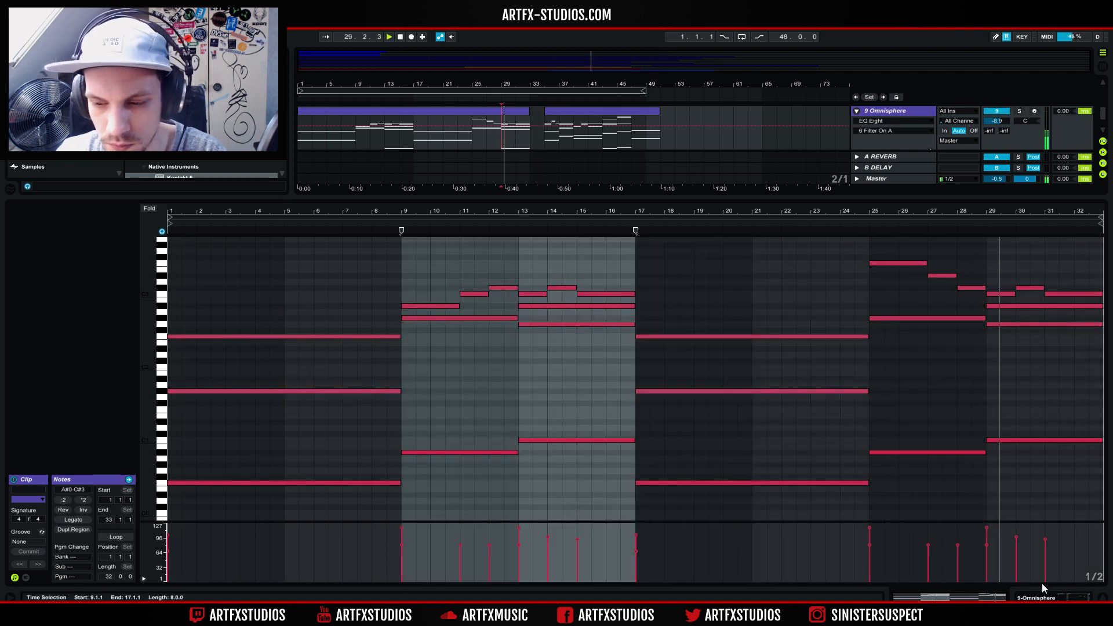
{"action": "left_click", "coordinate": [1032, 596]}
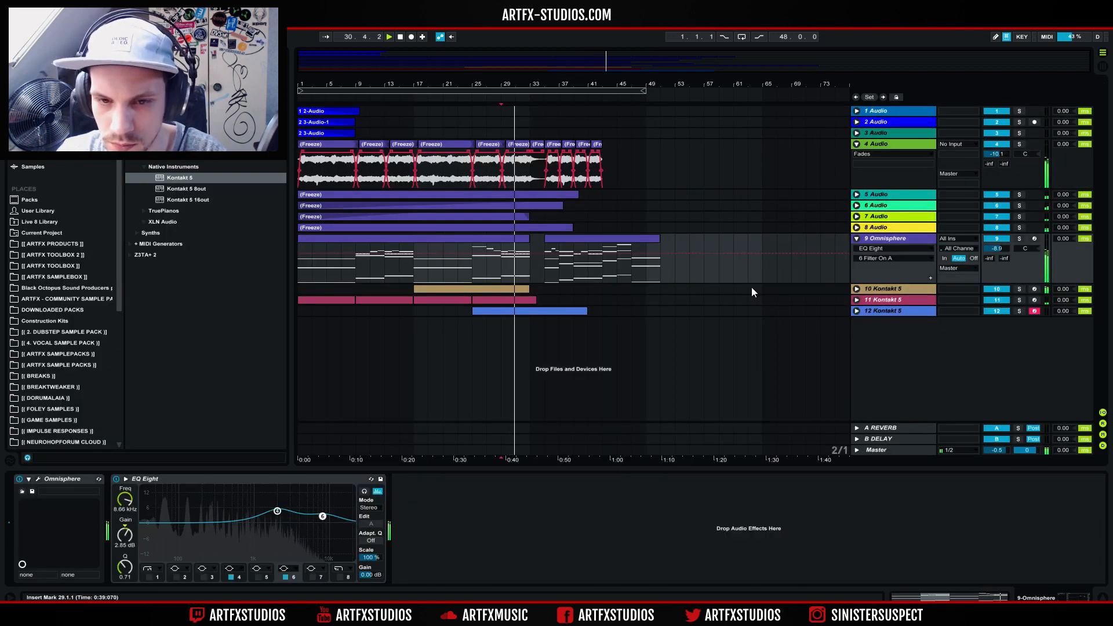
{"action": "left_click", "coordinate": [861, 300]}
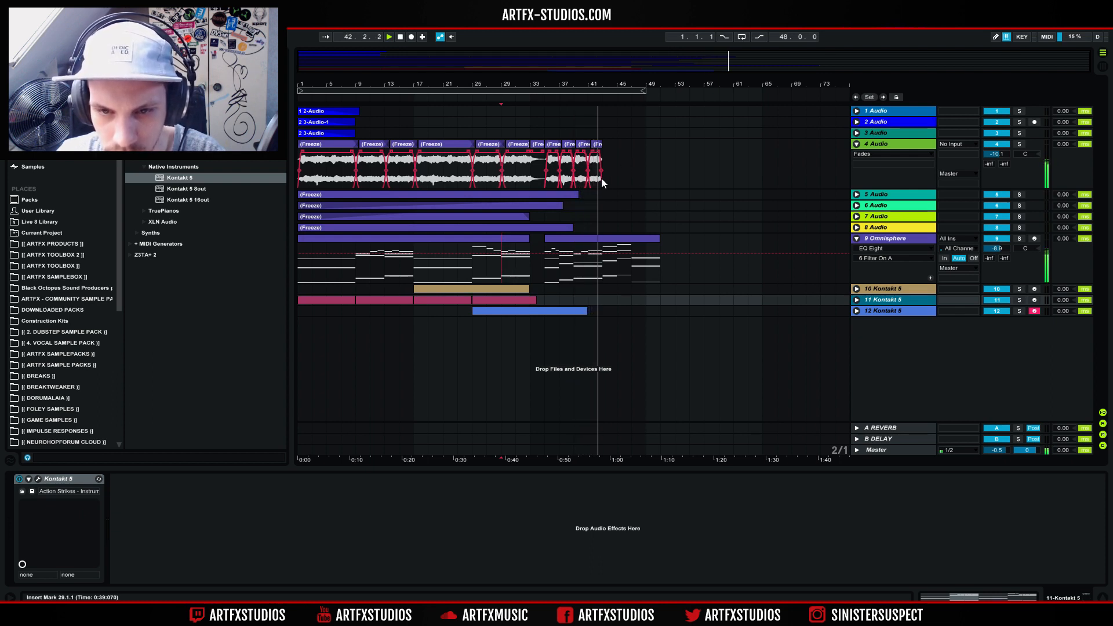
{"action": "double_click", "coordinate": [592, 239]}
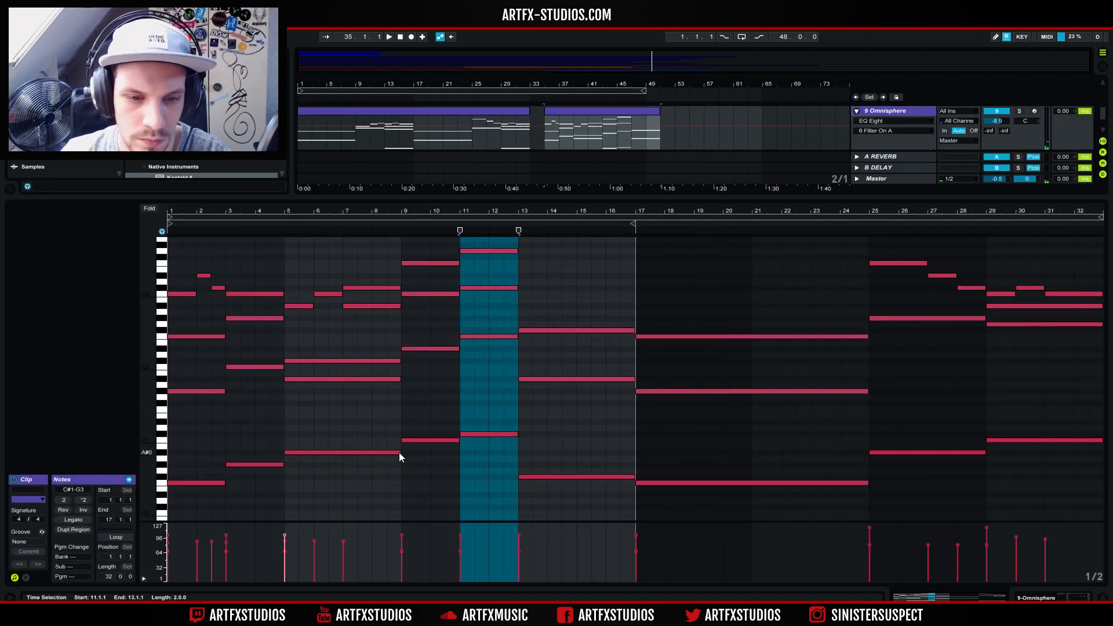
- Delete all notes from bar 5 of the clip onward
{"action": "left_click_drag", "start_coordinate": [421, 516], "coordinate": [1077, 173]}
{"action": "key", "text": "Delete"}
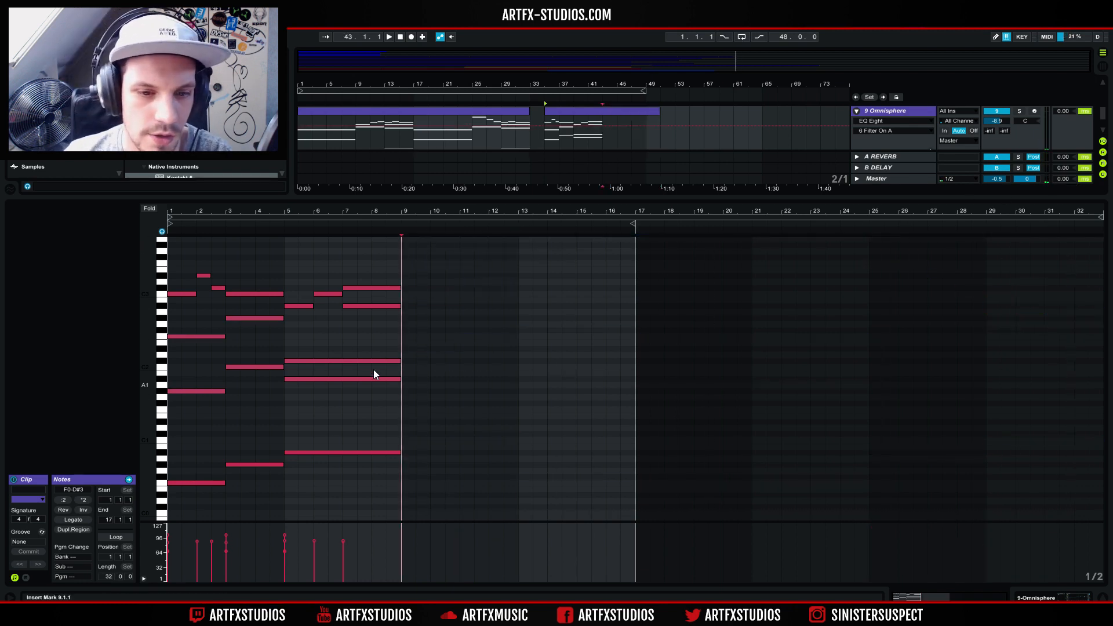
{"action": "left_click_drag", "start_coordinate": [408, 267], "coordinate": [300, 469]}
{"action": "key", "text": "Delete"}
- Duplicate bar 3's chord to bar 5 with its bass on A#0, raise its D2 and D3 to D#2 and D#3, and play
{"action": "left_click_drag", "start_coordinate": [227, 236], "coordinate": [297, 452]}
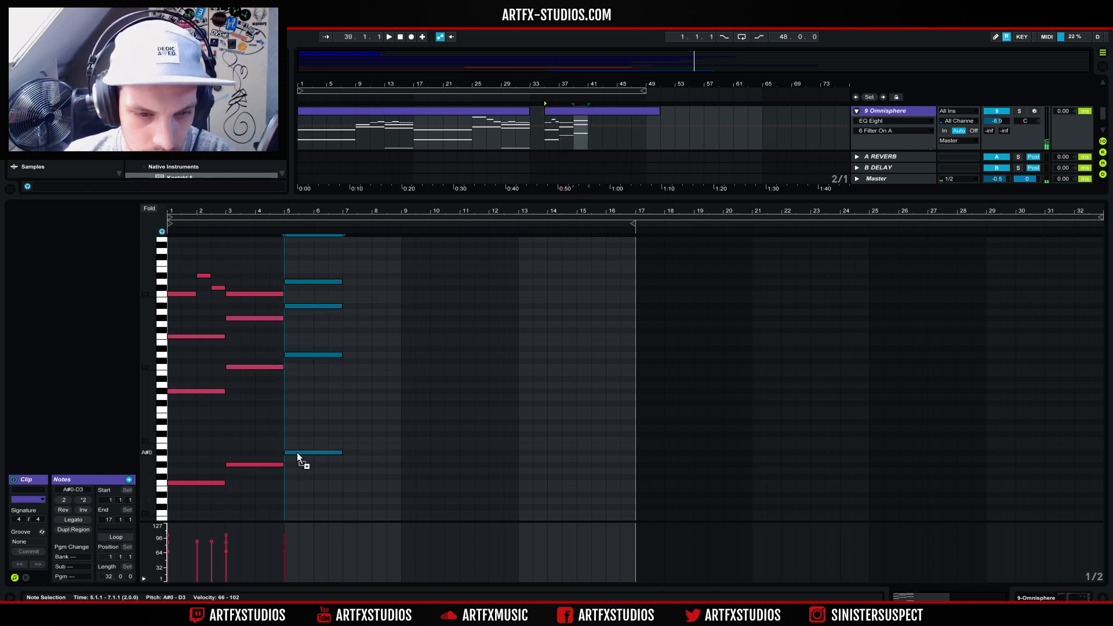
{"action": "left_click", "coordinate": [301, 387]}
{"action": "left_click_drag", "start_coordinate": [301, 355], "coordinate": [300, 351]}
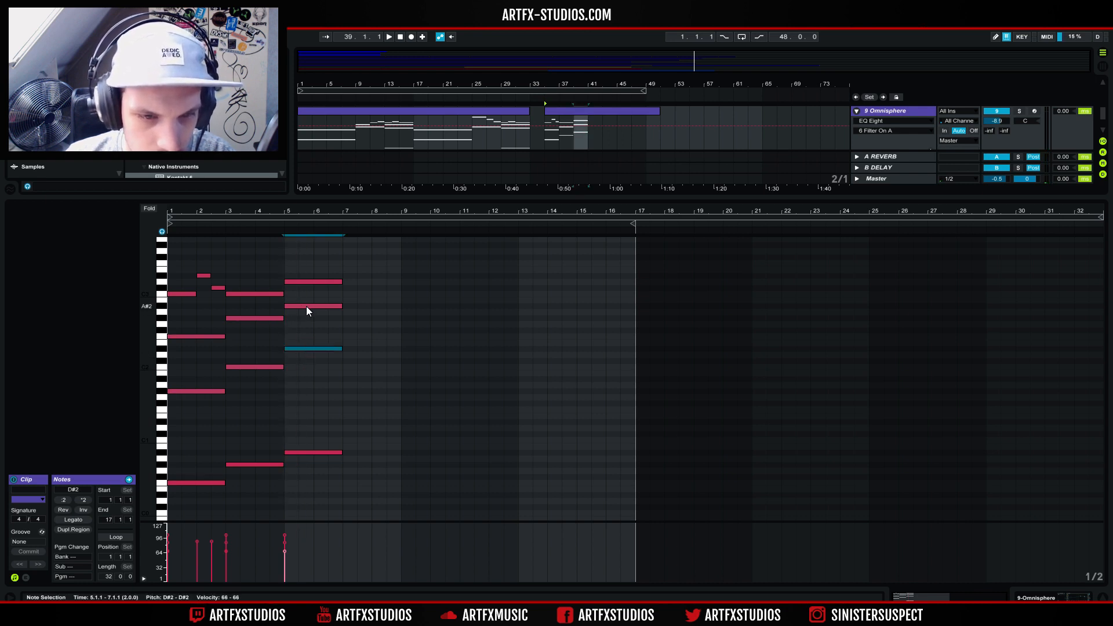
{"action": "left_click_drag", "start_coordinate": [312, 282], "coordinate": [312, 277]}
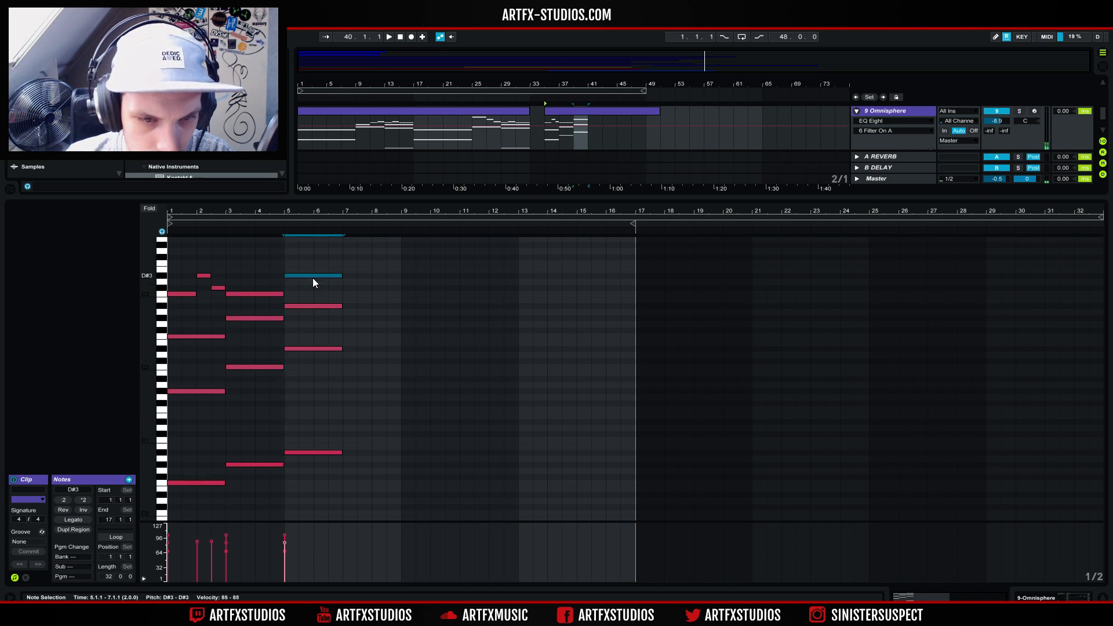
{"action": "left_click", "coordinate": [546, 113]}
{"action": "left_click", "coordinate": [545, 121]}
{"action": "key", "text": "space"}
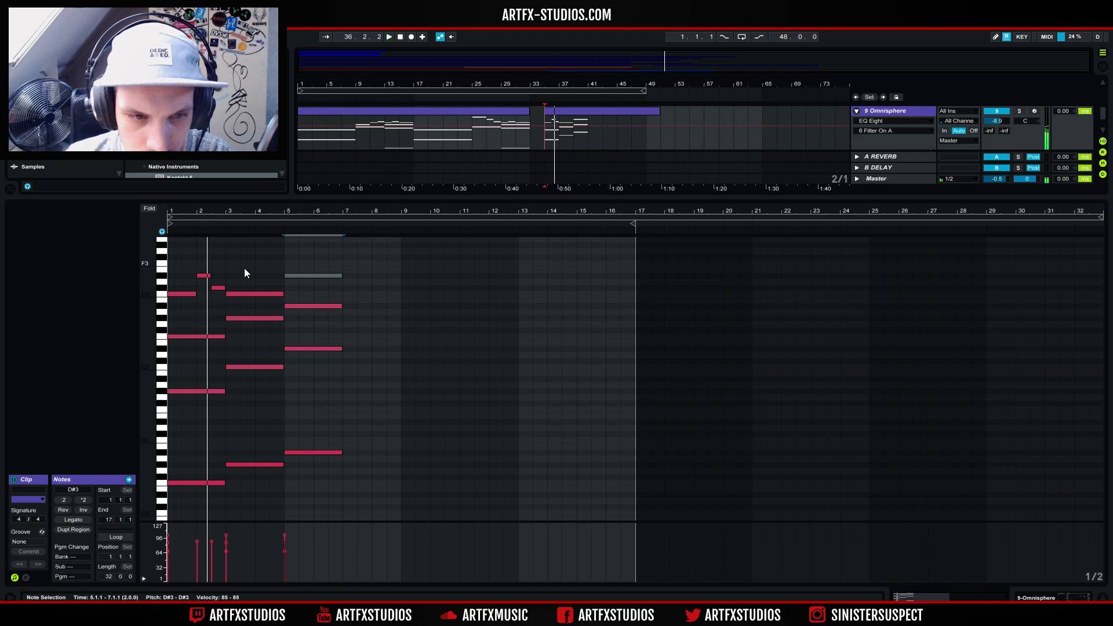
- Lengthen the D#3 in bar 2 to a full bar and move the C#3 to bar 3 as a one-bar note
{"action": "key", "text": "space"}
{"action": "left_click_drag", "start_coordinate": [210, 275], "coordinate": [249, 289]}
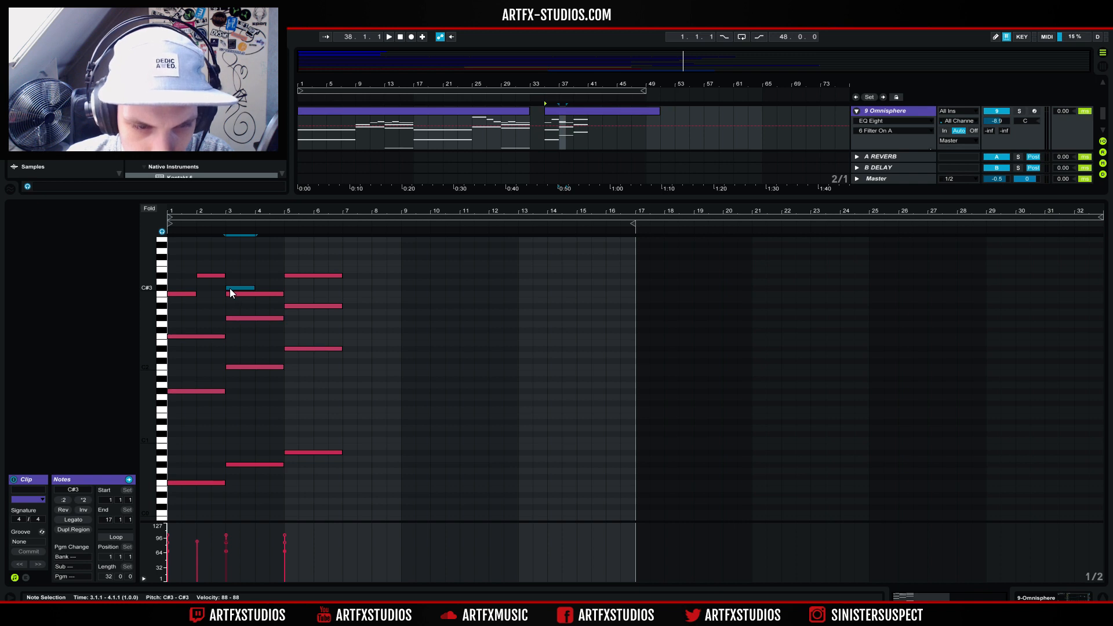
{"action": "key", "text": "space"}
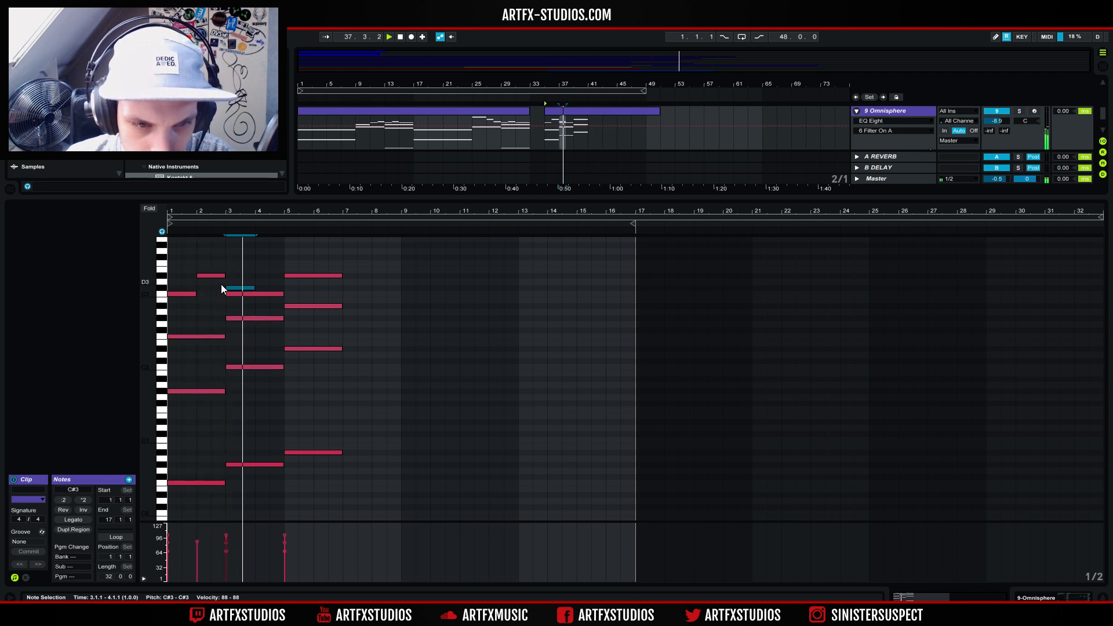
- Try raising bar 3's C3 to C#3, then split that melody into a one-bar C3 and a one-bar C#3 at bar 4
{"action": "left_click", "coordinate": [226, 294]}
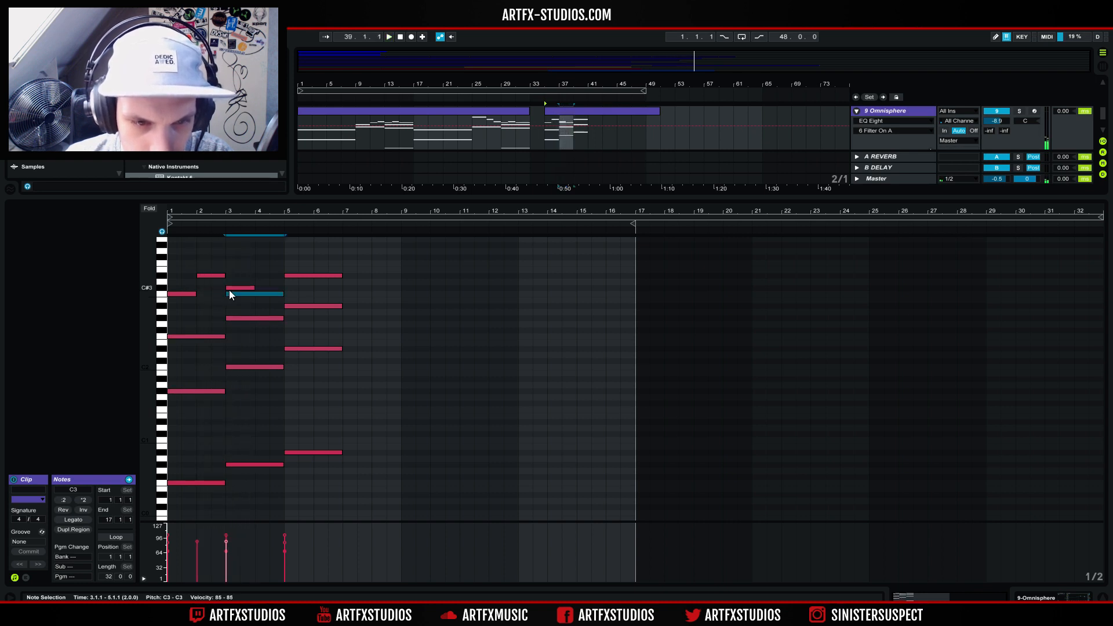
{"action": "key", "text": "Up"}
{"action": "key", "text": "space"}
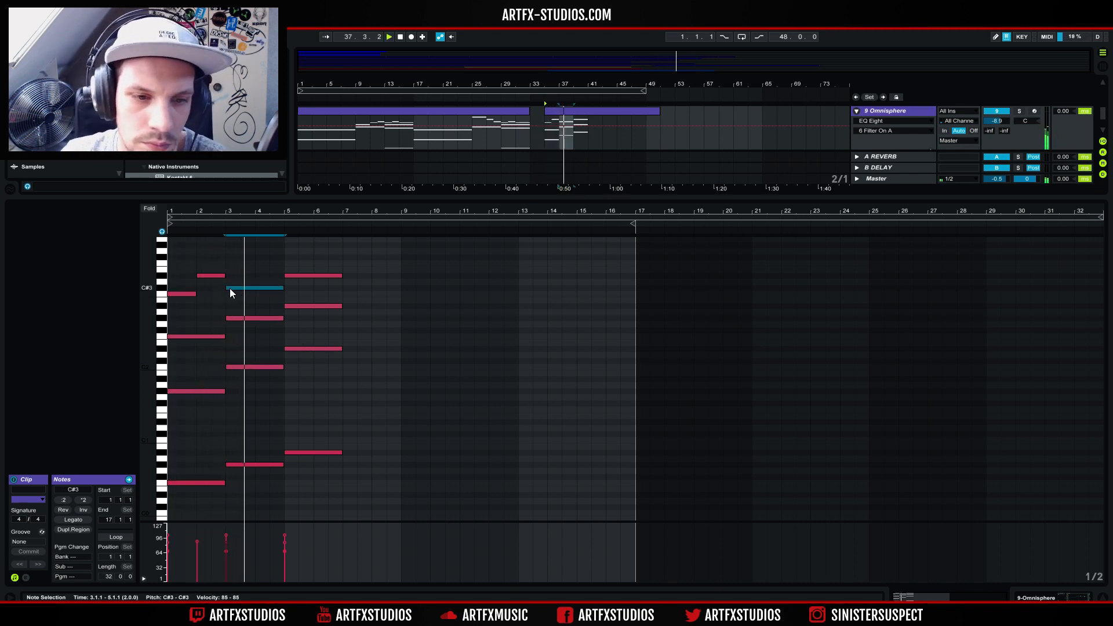
{"action": "left_click_drag", "start_coordinate": [231, 287], "coordinate": [277, 289]}
{"action": "key", "text": "space"}
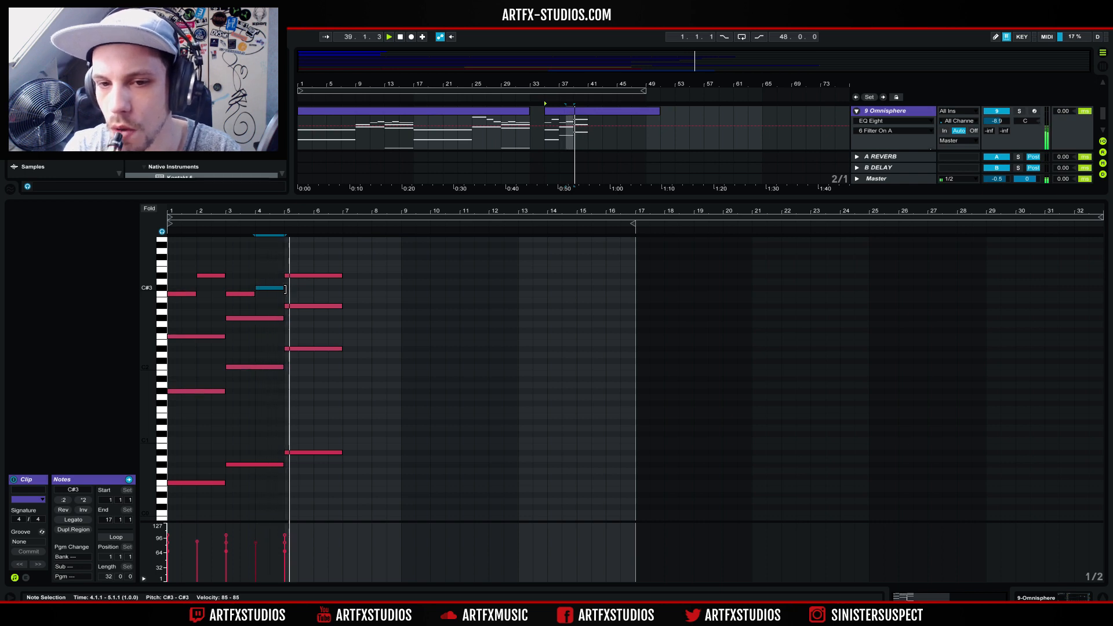
{"action": "key", "text": "space"}
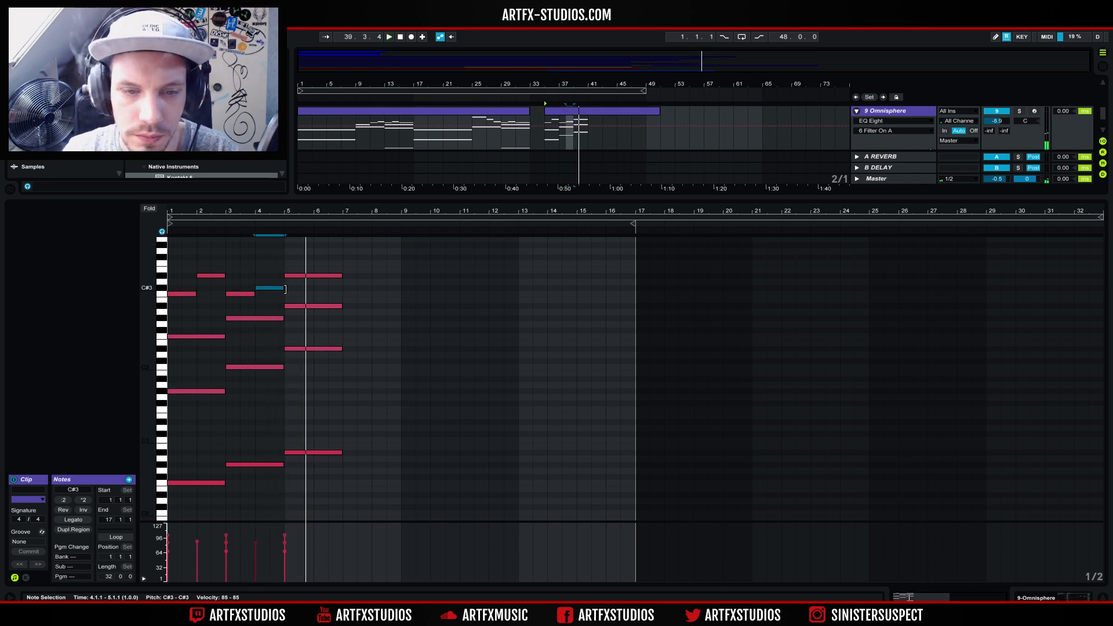
- Extend the C3 at bar 3 to two bars, delete the C#3 in bar 4 and play the result
{"action": "left_click_drag", "start_coordinate": [254, 295], "coordinate": [289, 296]}
{"action": "left_click", "coordinate": [274, 290]}
{"action": "key", "text": "Delete"}
{"action": "key", "text": "space"}
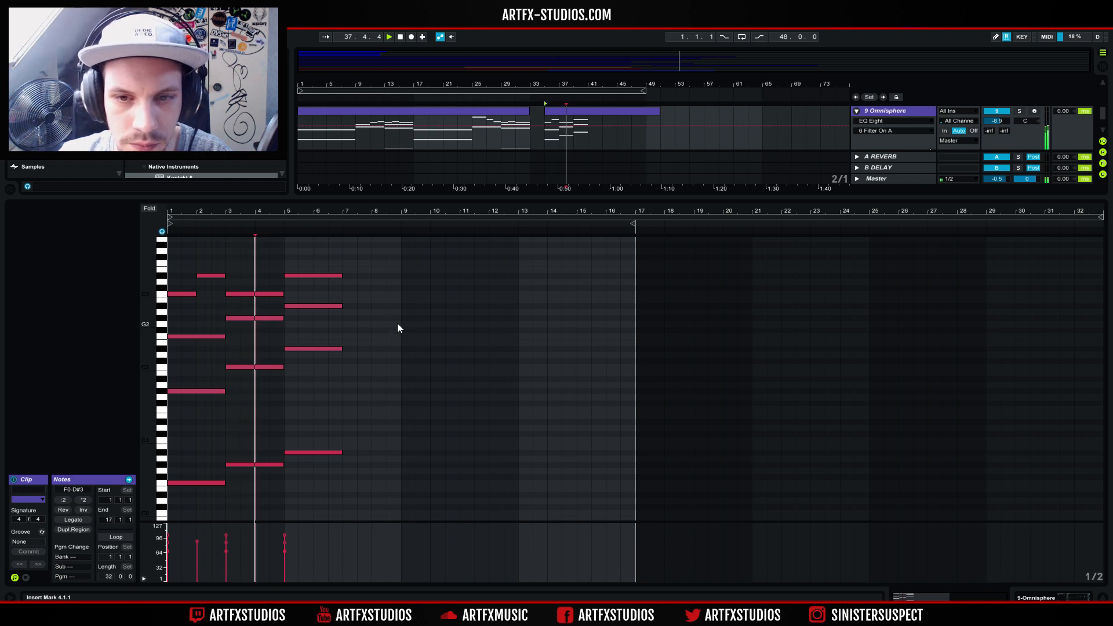
{"action": "key", "text": "space"}
- Solo the Omnisphere track, select the chord at bar 5 of the clip and listen to it from bar 39
{"action": "left_click", "coordinate": [1020, 111]}
{"action": "key", "text": "space"}
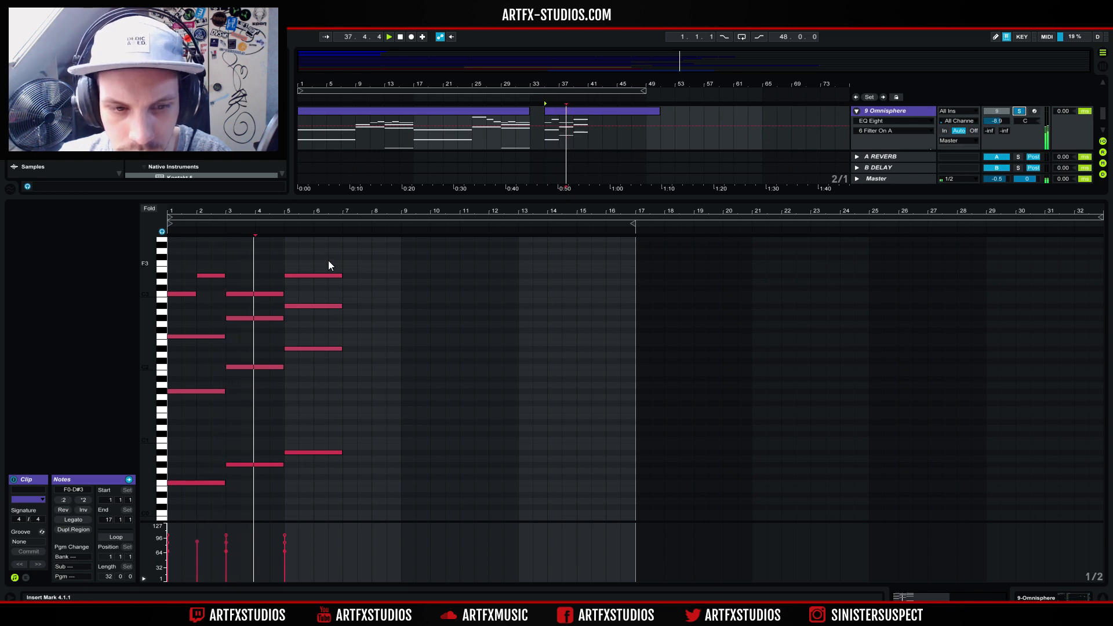
{"action": "left_click", "coordinate": [313, 296]}
{"action": "left_click_drag", "start_coordinate": [316, 262], "coordinate": [294, 454]}
{"action": "left_click_drag", "start_coordinate": [366, 256], "coordinate": [316, 472]}
{"action": "key", "text": "space"}
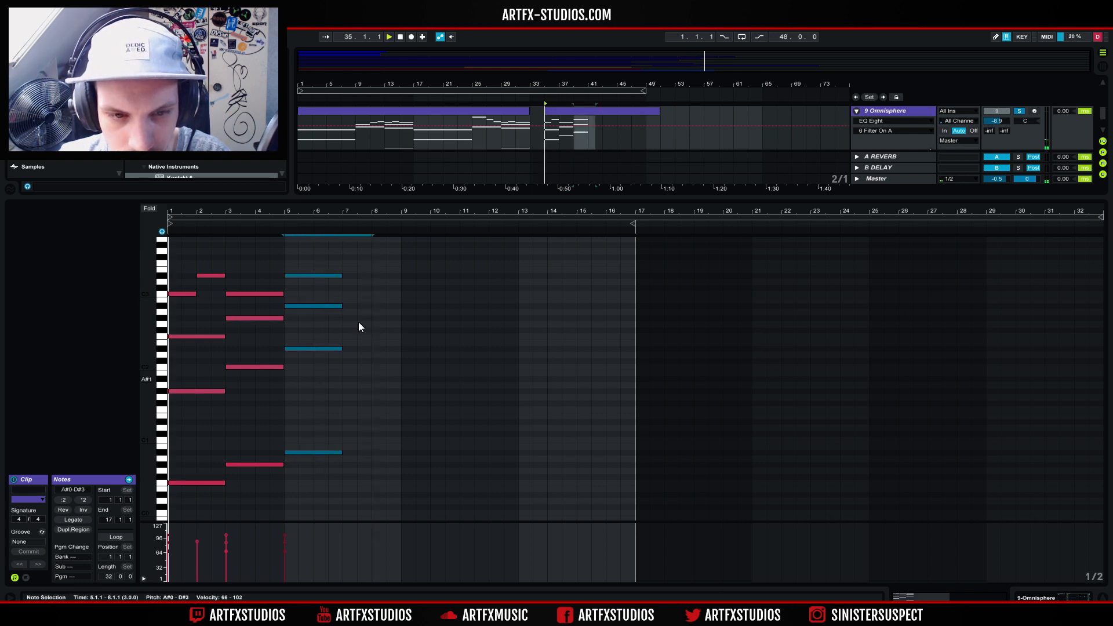
{"action": "left_click", "coordinate": [572, 141]}
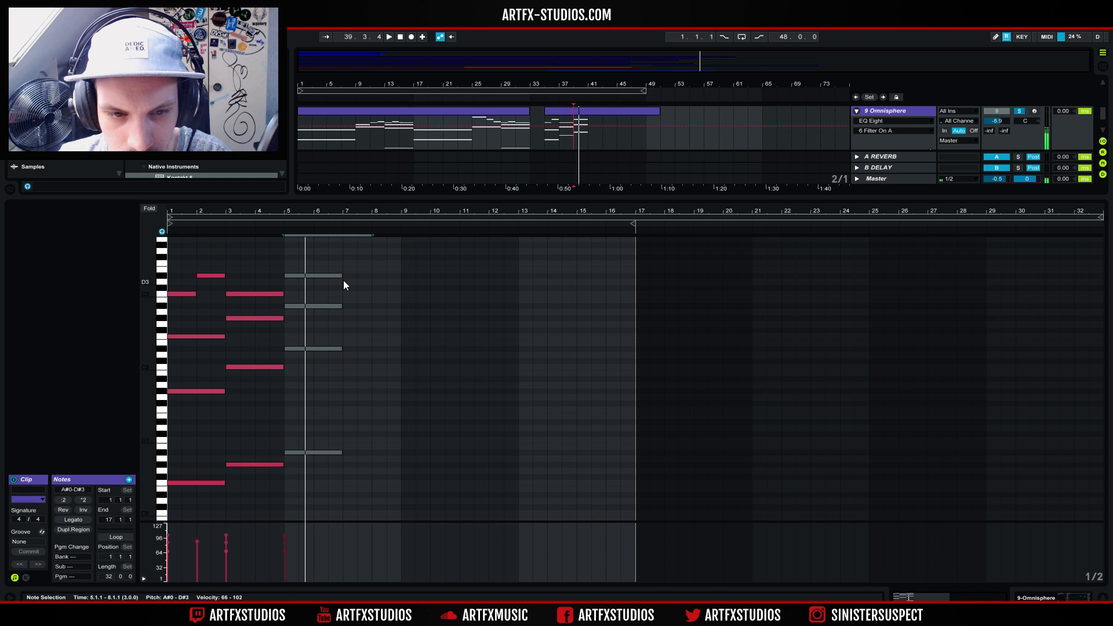
{"action": "key", "text": "space"}
- Revoice the chord at bar 5 by lowering its A#2 an octave to A#1 and its D#3 to A#2
{"action": "left_click", "coordinate": [298, 452]}
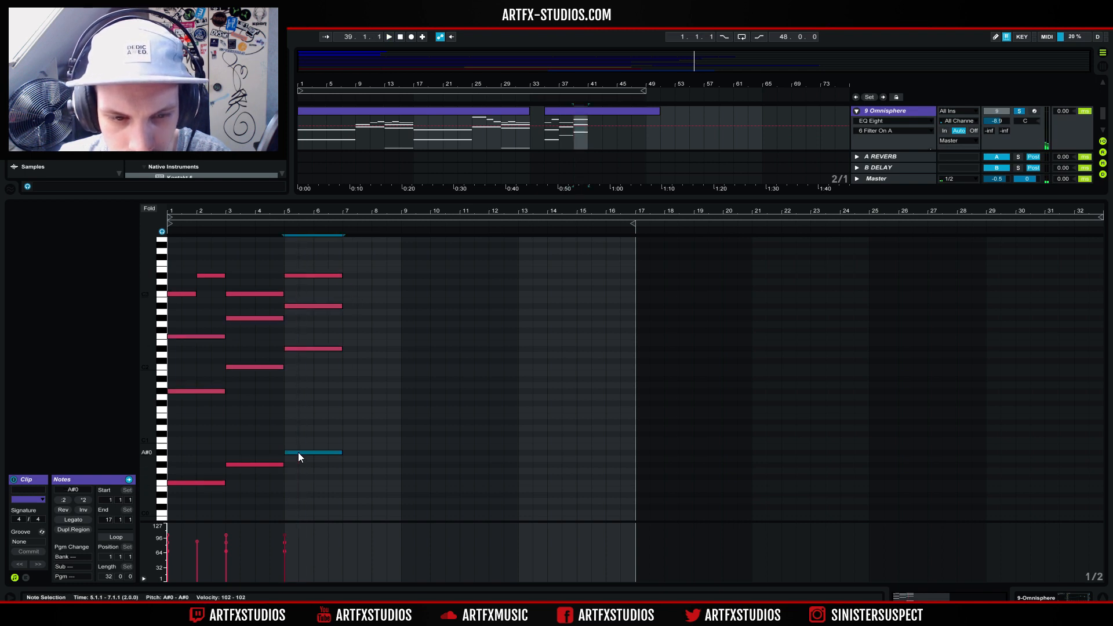
{"action": "left_click", "coordinate": [297, 276]}
{"action": "key", "text": "shift+Down"}
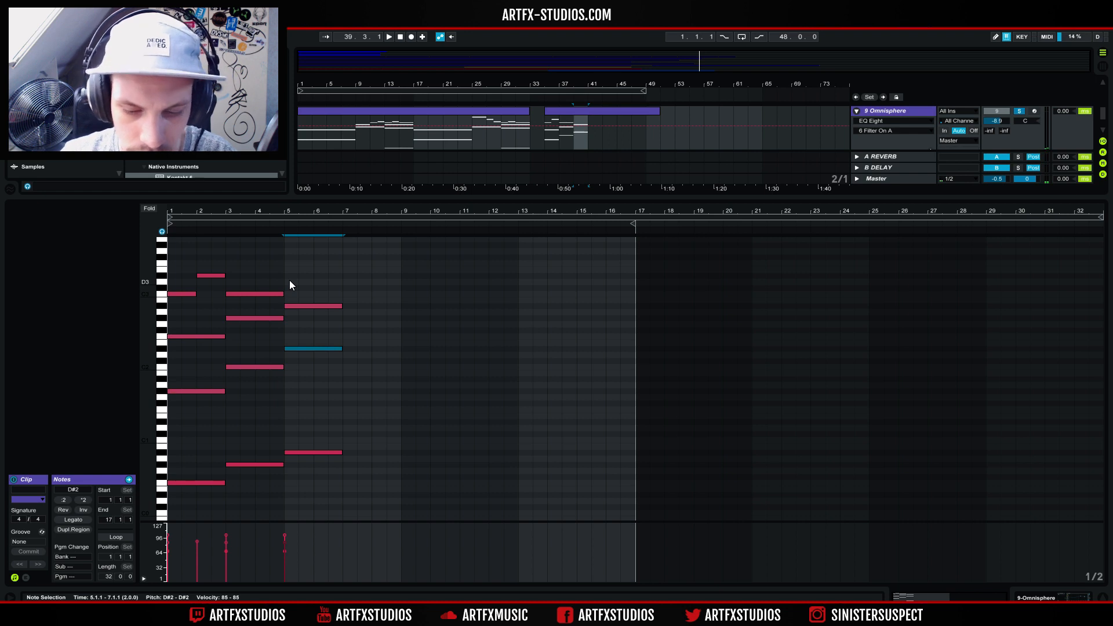
{"action": "key", "text": "shift+Up"}
{"action": "left_click", "coordinate": [296, 306]}
{"action": "key", "text": "shift+Down"}
{"action": "key", "text": "space"}
{"action": "left_click_drag", "start_coordinate": [306, 284], "coordinate": [301, 311]}
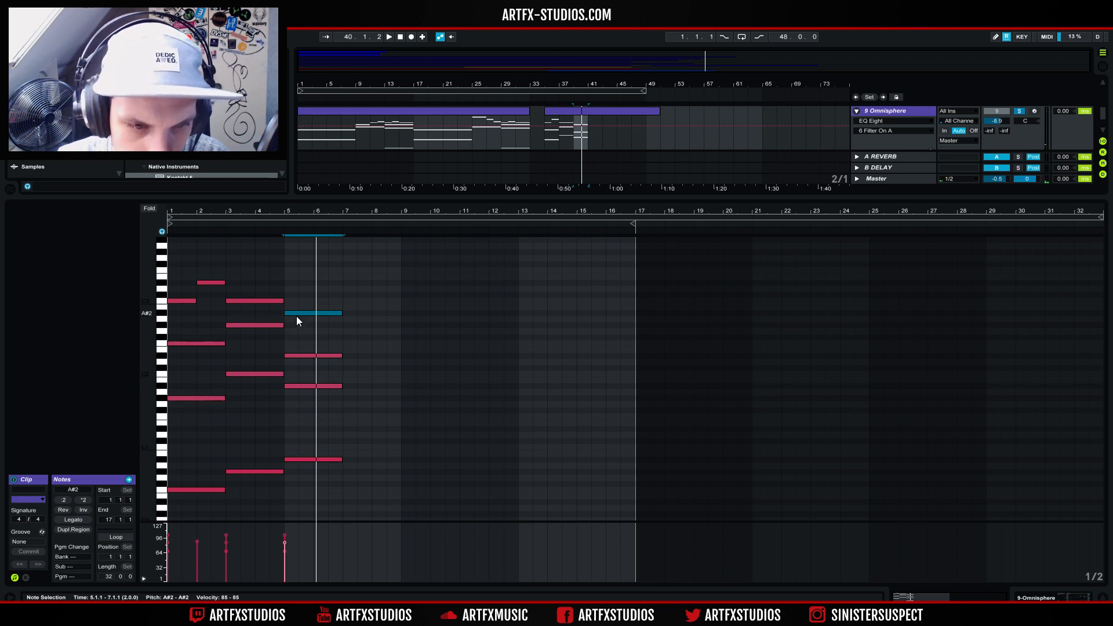
- Play the revoiced Omnisphere progression from the start of the clip at bar 35
{"action": "left_click", "coordinate": [302, 356]}
{"action": "key", "text": "space"}
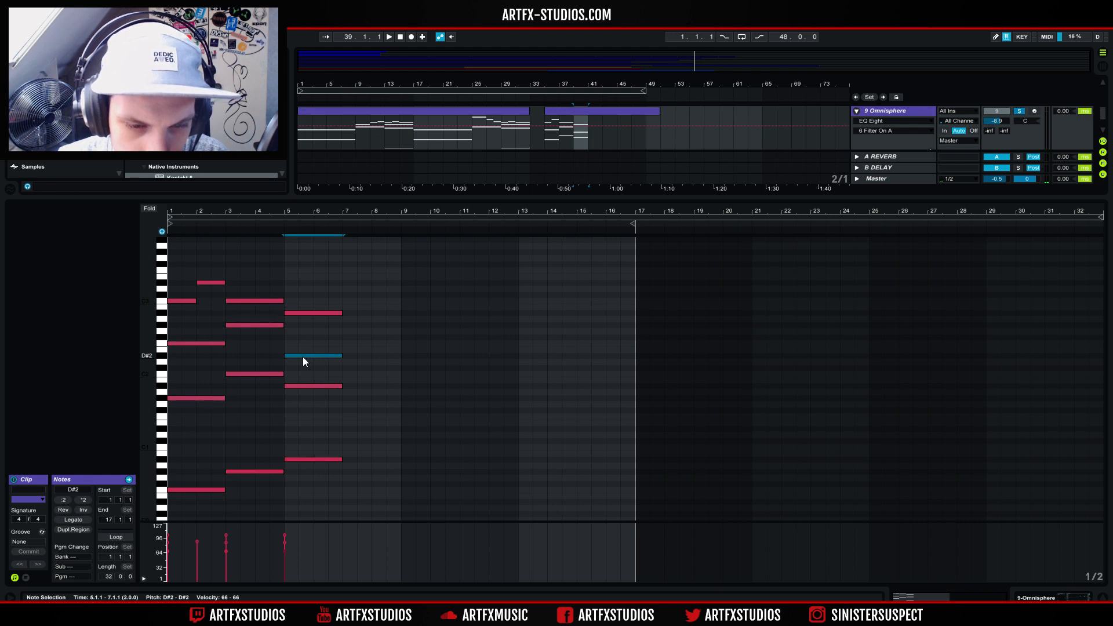
{"action": "left_click", "coordinate": [544, 116]}
{"action": "key", "text": "space"}
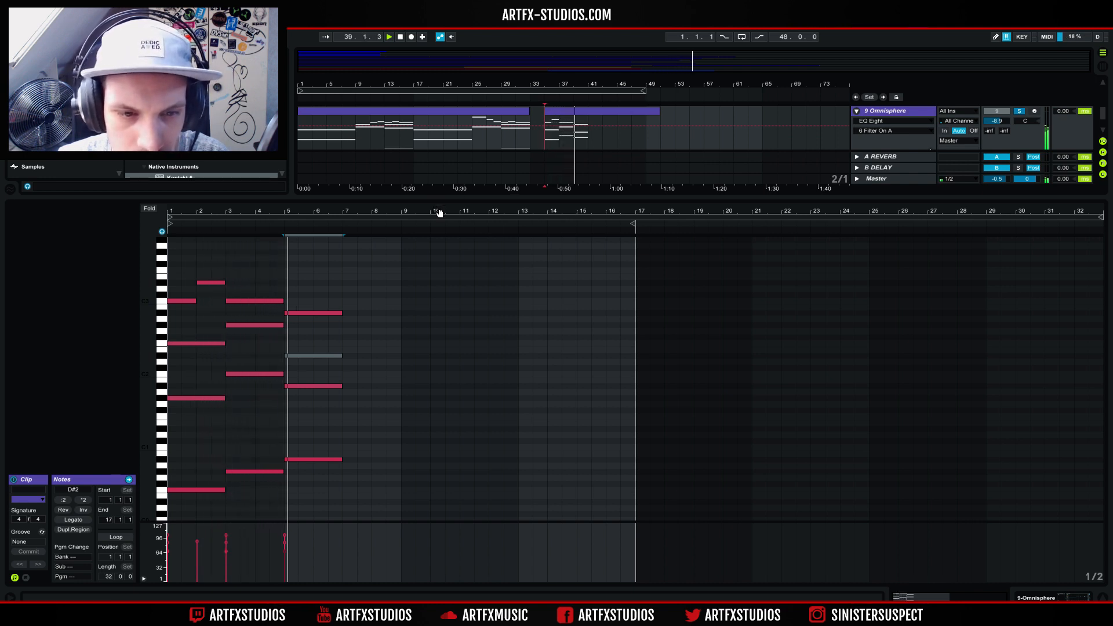
- Split the top A#2 at bar 5 into a one-bar A#2 followed by a short C3 and C#3, shifting their starts earlier within bar 6
{"action": "left_click", "coordinate": [337, 312]}
{"action": "key", "text": "space"}
{"action": "mouse_move", "coordinate": [342, 314]}
{"action": "left_mouse_down"}
{"action": "mouse_move", "coordinate": [311, 314]}
{"action": "mouse_move", "coordinate": [321, 300]}
{"action": "mouse_move", "coordinate": [345, 301]}
{"action": "mouse_move", "coordinate": [330, 301]}
{"action": "mouse_move", "coordinate": [342, 283]}
{"action": "mouse_move", "coordinate": [338, 298]}
{"action": "left_mouse_up"}
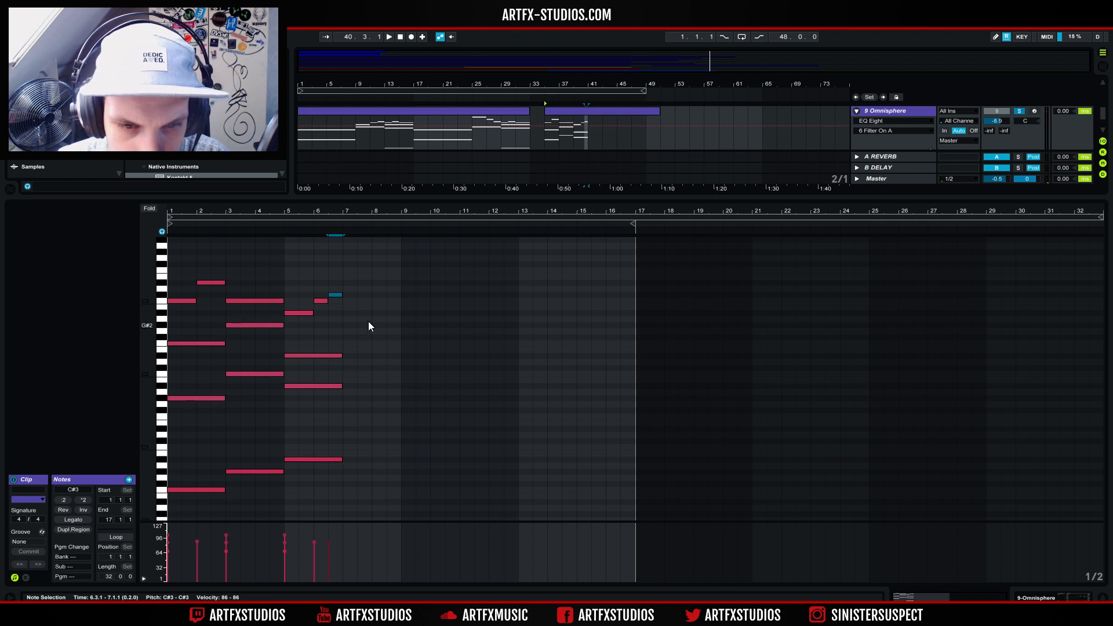
{"action": "key", "text": "space"}
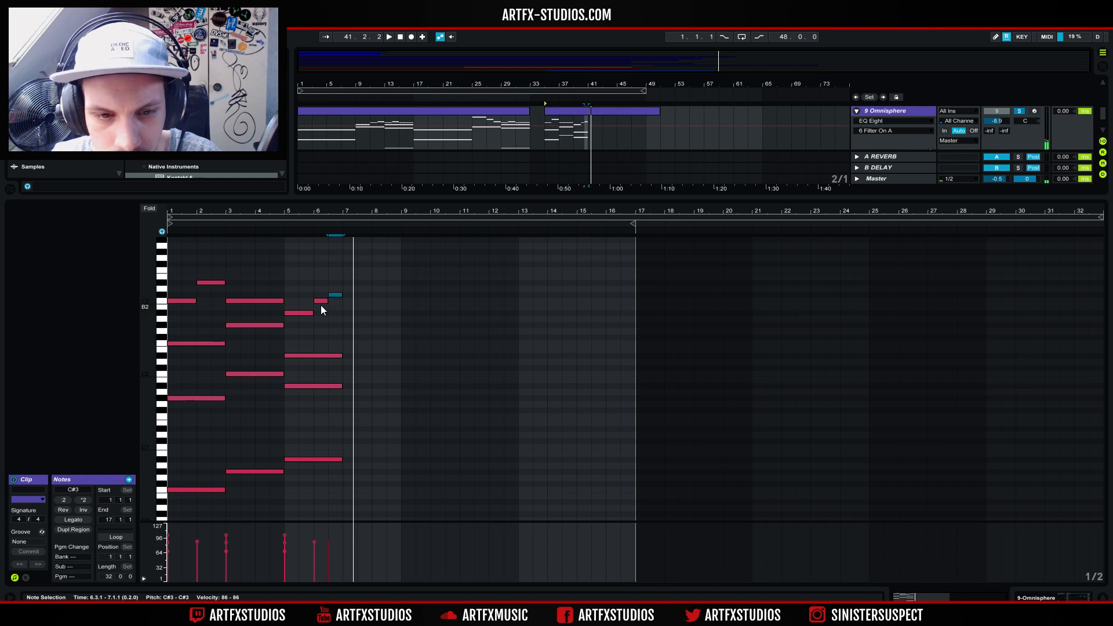
{"action": "left_click_drag", "start_coordinate": [314, 301], "coordinate": [324, 294]}
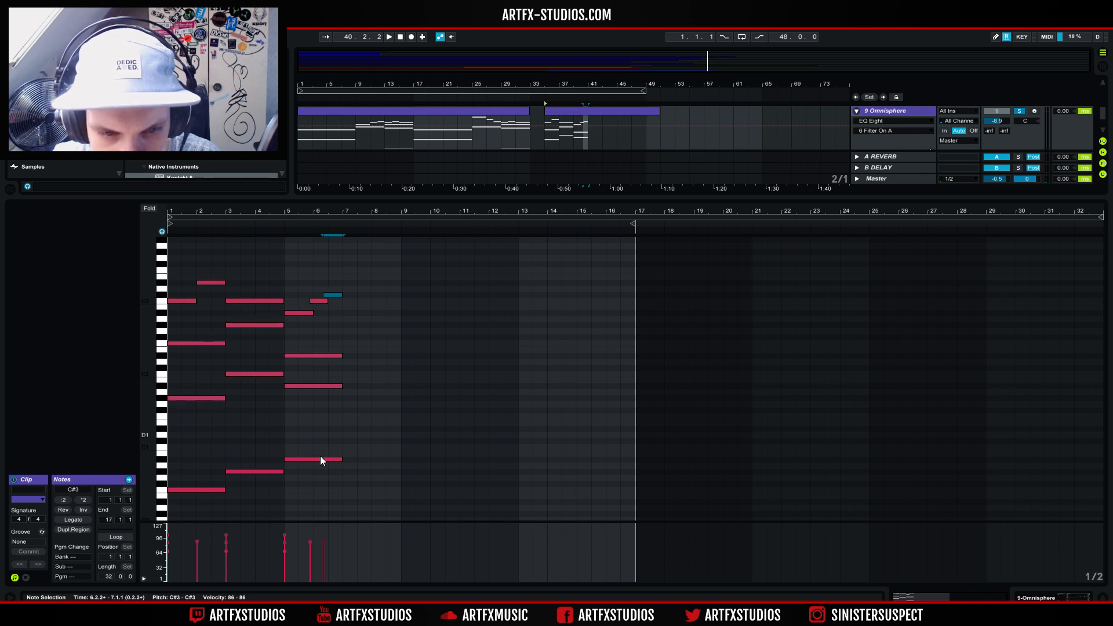
- Build a two-bar chord at bar 7 of the clip from C1, F2 and C#3
{"action": "left_click_drag", "start_coordinate": [298, 458], "coordinate": [353, 448]}
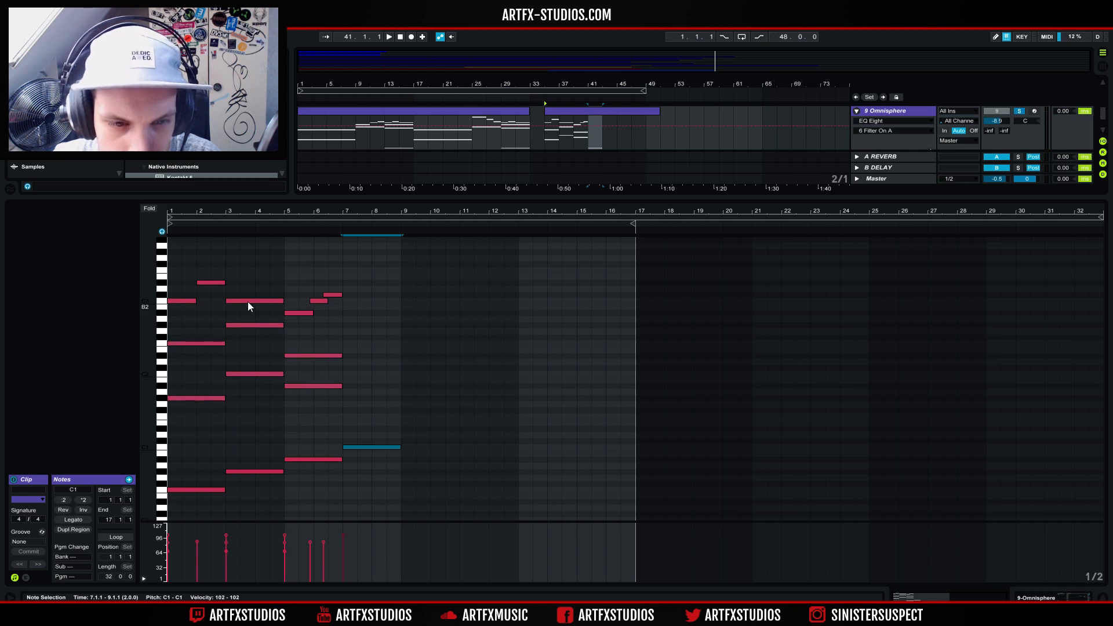
{"action": "left_click_drag", "start_coordinate": [249, 313], "coordinate": [364, 345]}
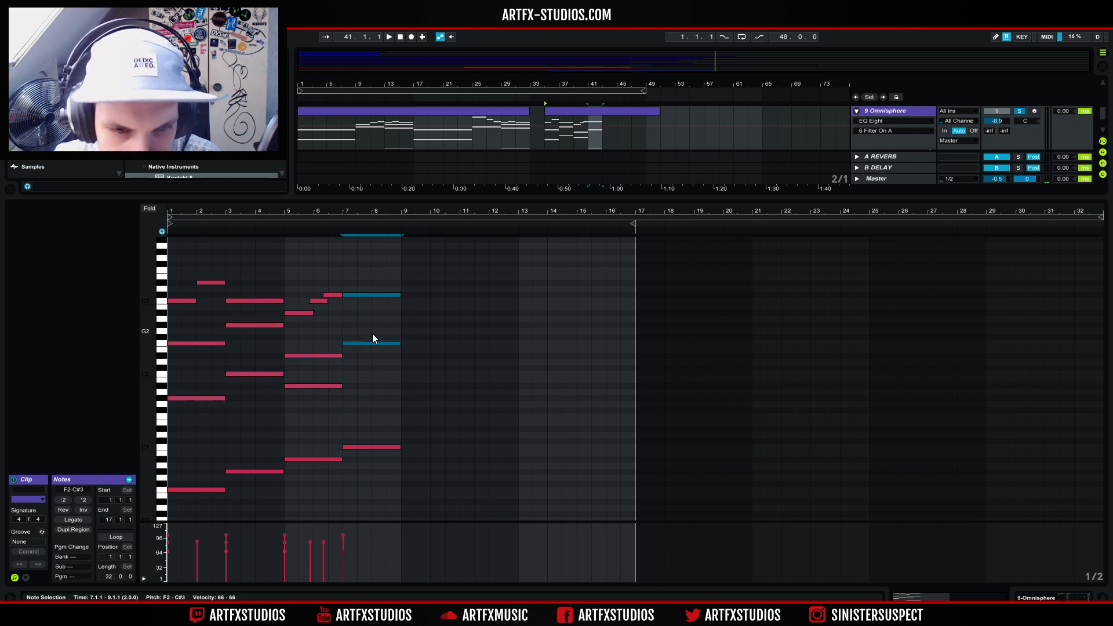
{"action": "left_click", "coordinate": [363, 300]}
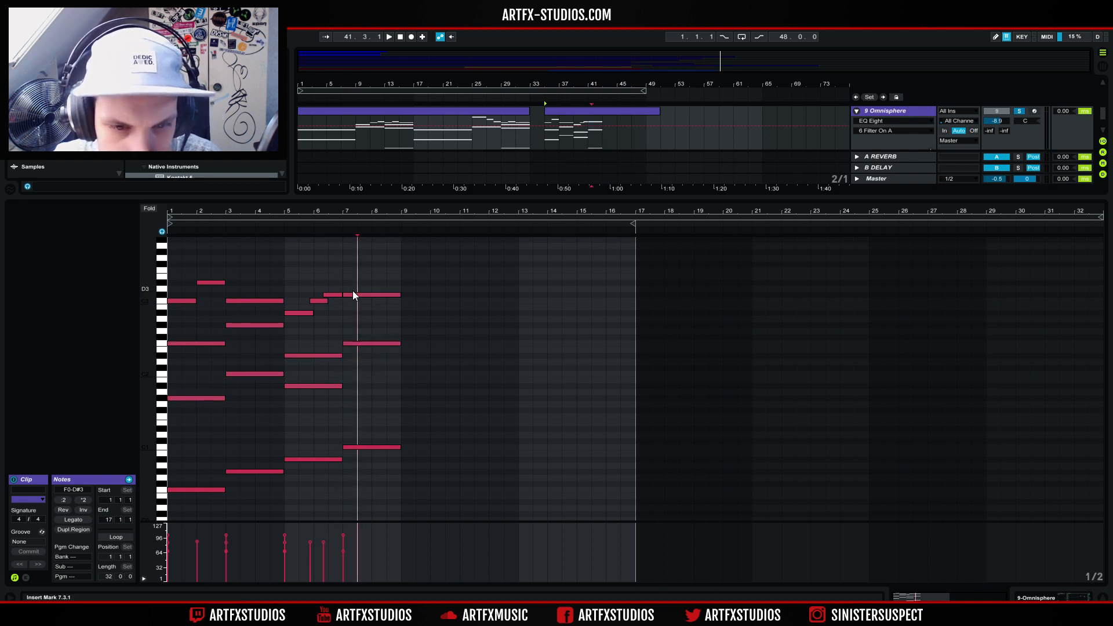
- Lower the C#3 at the end of bar 6 to A#2 and play the passage from bar 39
{"action": "left_click", "coordinate": [334, 296]}
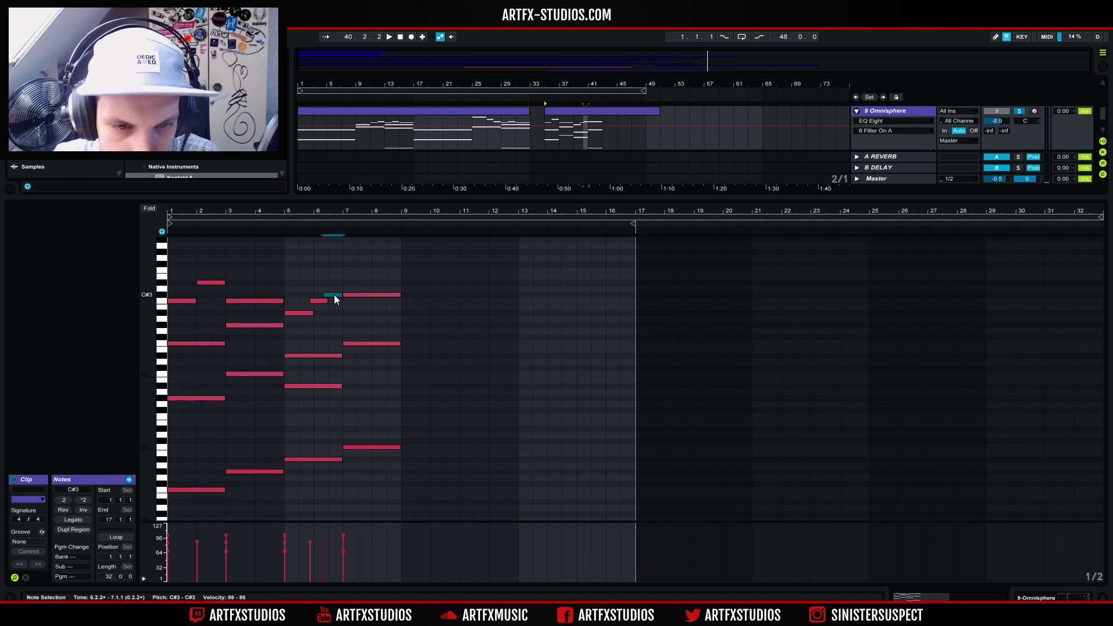
{"action": "left_click_drag", "start_coordinate": [334, 296], "coordinate": [336, 313]}
{"action": "left_click", "coordinate": [574, 118]}
{"action": "key", "text": "space"}
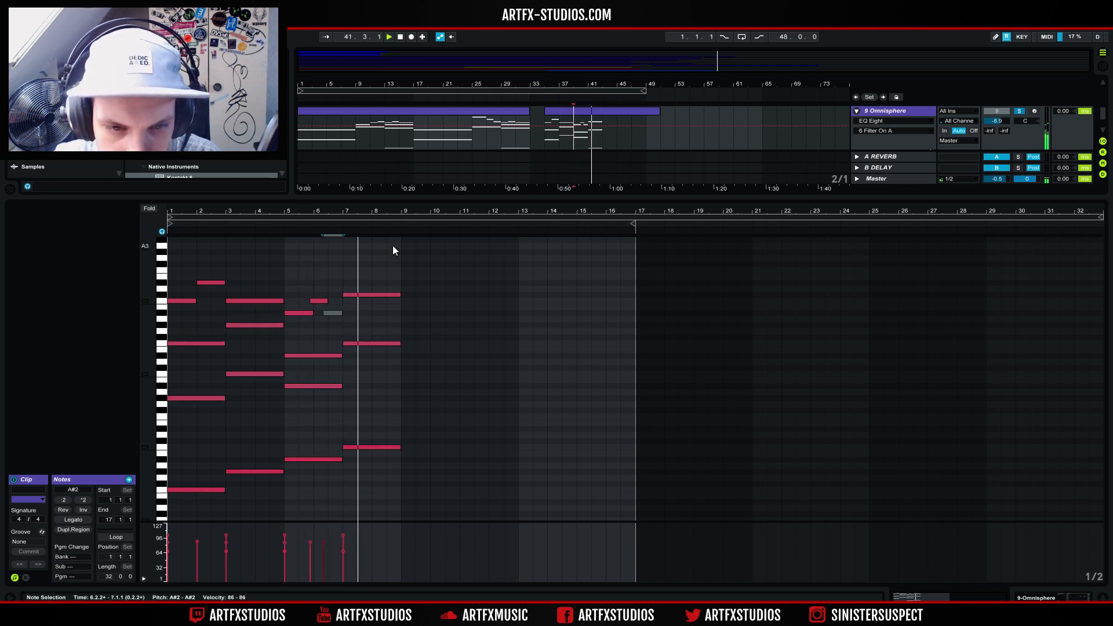
{"action": "key", "text": "space"}
- Shorten the chord's C#3 at bar 7 to one bar and add a two-bar C#2 beneath its F2
{"action": "left_click_drag", "start_coordinate": [399, 295], "coordinate": [371, 295]}
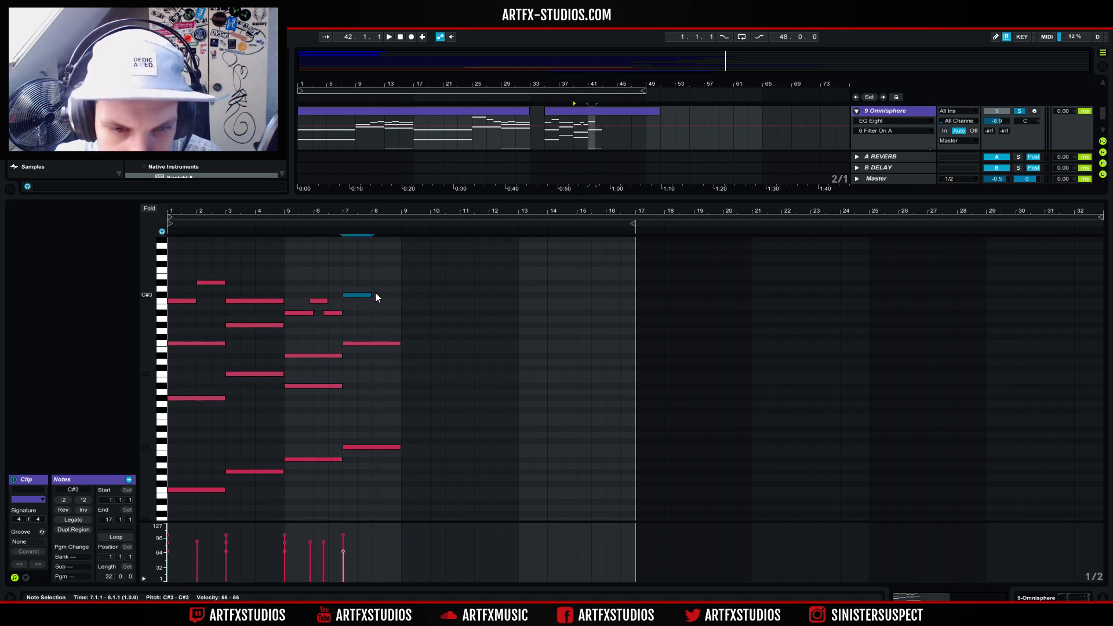
{"action": "left_click_drag", "start_coordinate": [372, 295], "coordinate": [401, 296]}
{"action": "key", "text": "shift+Down"}
{"action": "left_click", "coordinate": [353, 301]}
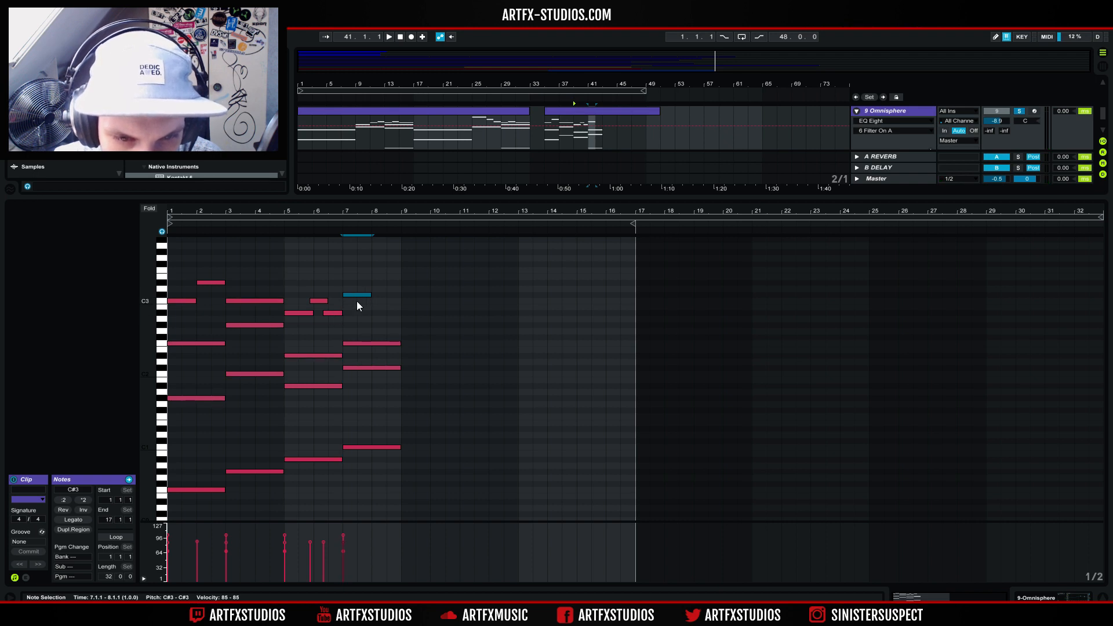
- Try a C#3 held from late bar 6 to bar 8, add a one-bar A#2 at bar 8 and play from bar 35
{"action": "left_click_drag", "start_coordinate": [328, 314], "coordinate": [366, 300]}
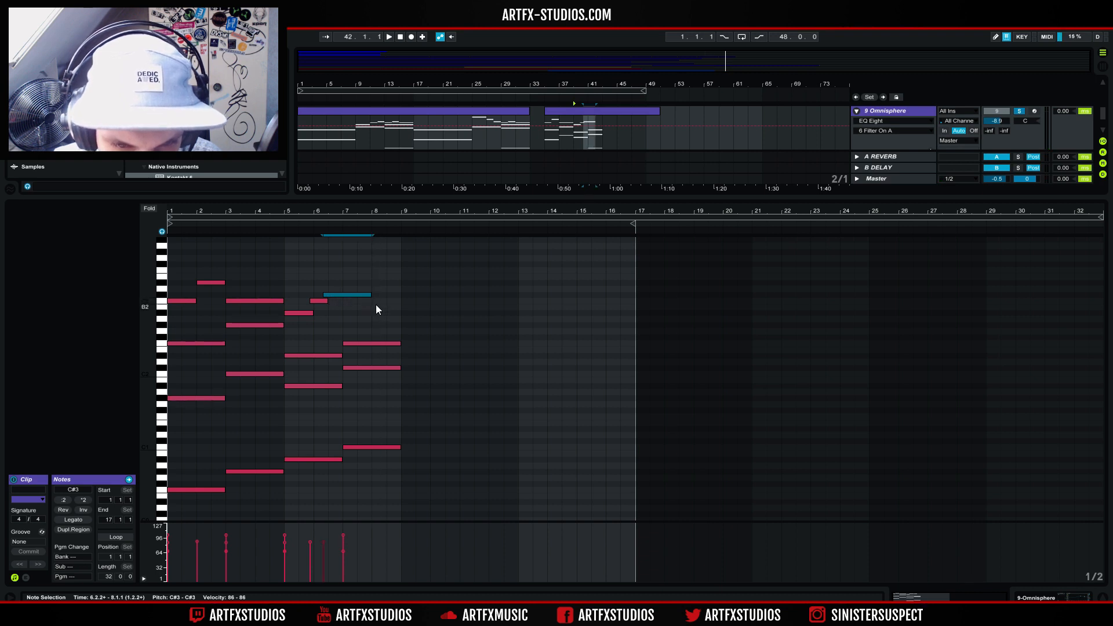
{"action": "left_click_drag", "start_coordinate": [373, 301], "coordinate": [397, 302]}
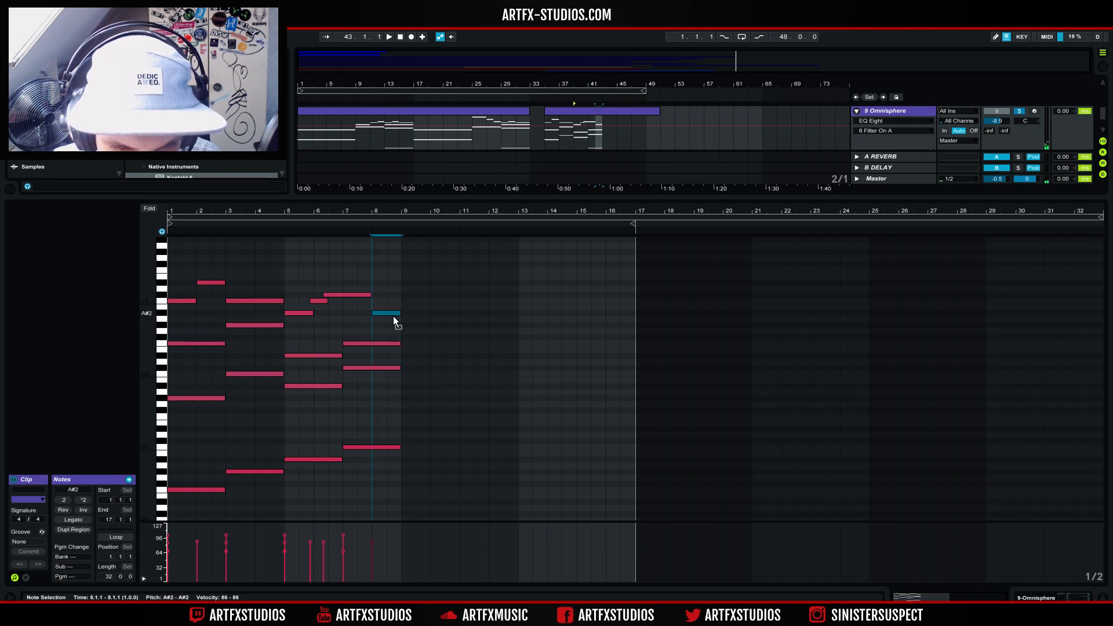
{"action": "left_click", "coordinate": [545, 128]}
{"action": "key", "text": "space"}
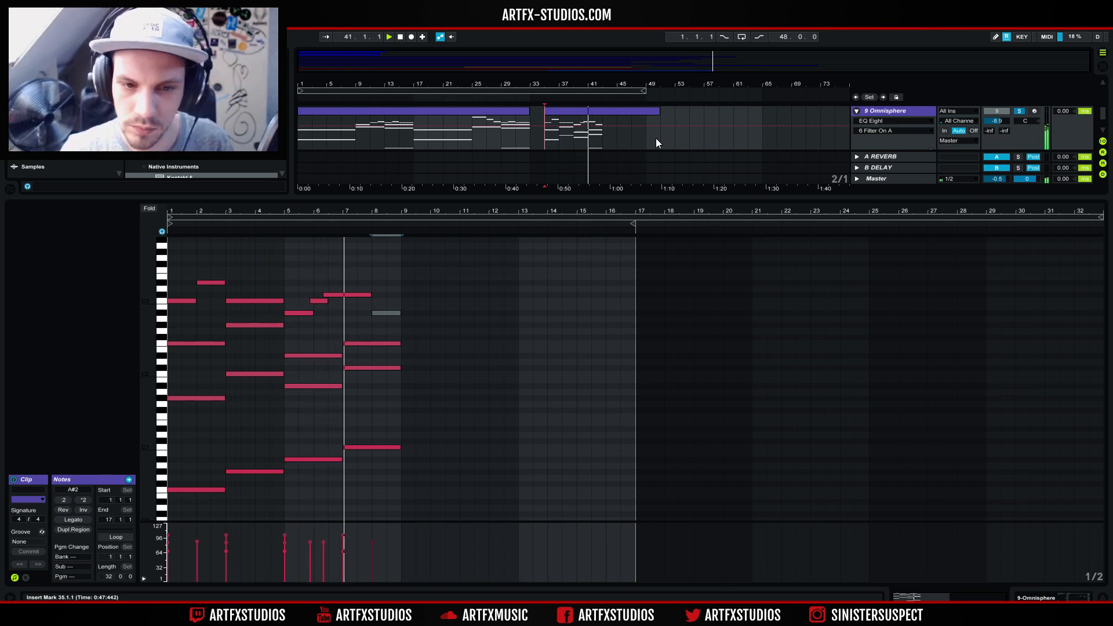
- Restore the short A#2 at the end of bar 6, set bar 7's melody to a one-bar C3 and play from bar 39
{"action": "mouse_move", "coordinate": [368, 296]}
{"action": "left_mouse_down"}
{"action": "mouse_move", "coordinate": [343, 302]}
{"action": "mouse_move", "coordinate": [329, 267]}
{"action": "mouse_move", "coordinate": [329, 314]}
{"action": "mouse_move", "coordinate": [372, 299]}
{"action": "left_mouse_up"}
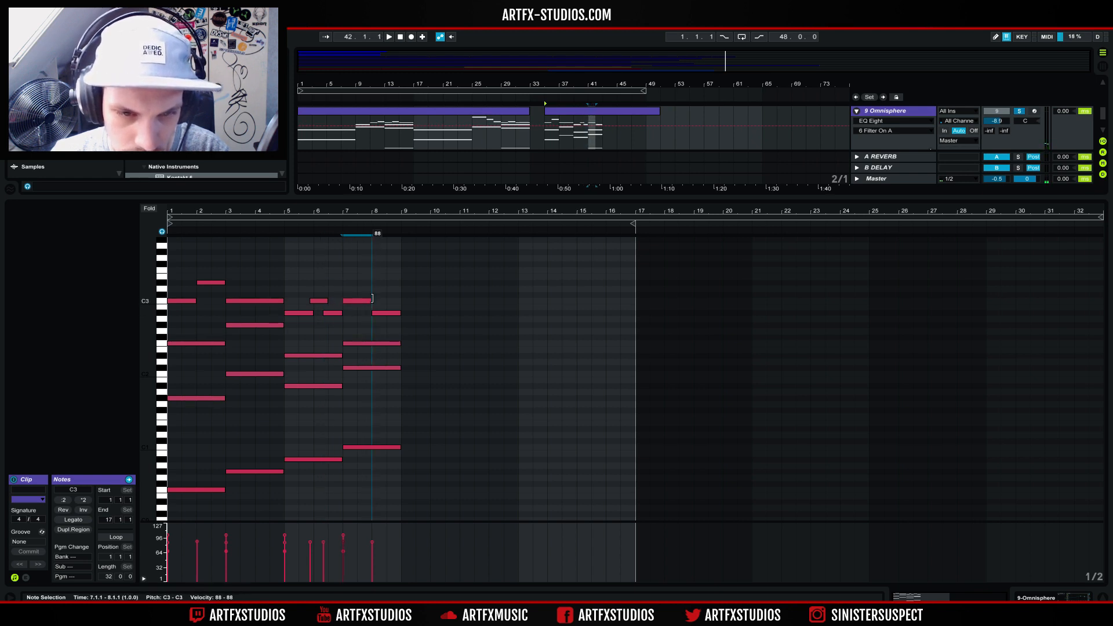
{"action": "left_click", "coordinate": [579, 116]}
{"action": "key", "text": "space"}
{"action": "left_click", "coordinate": [576, 121]}
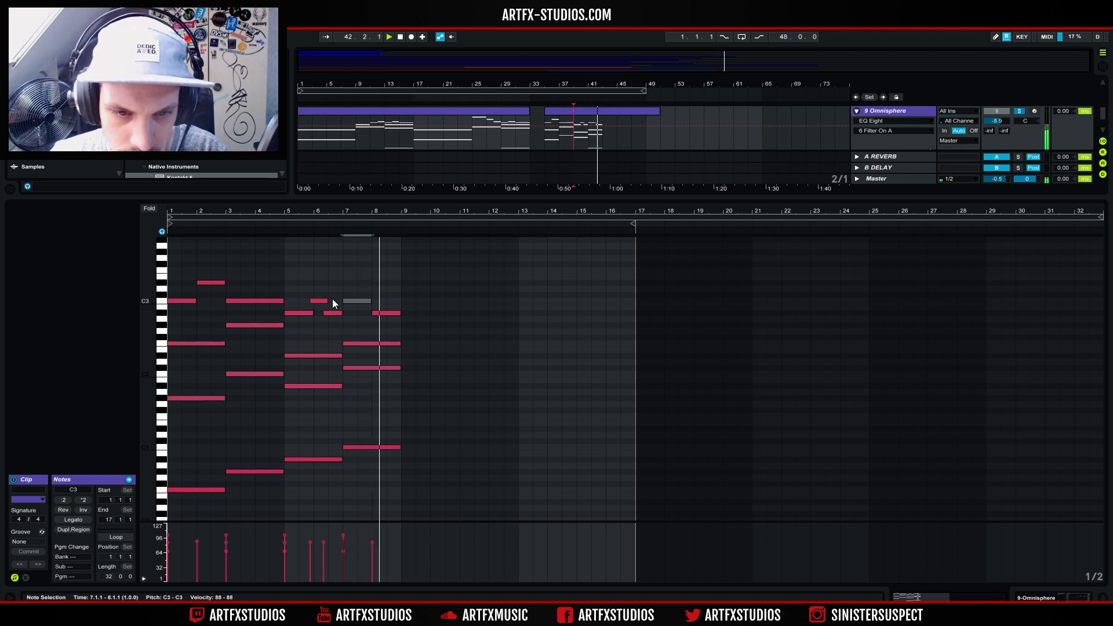
{"action": "key", "text": "space"}
- Raise the A#2 at bar 8 to C#3 and play the result from bar 41
{"action": "left_click_drag", "start_coordinate": [376, 316], "coordinate": [391, 292]}
{"action": "left_click", "coordinate": [584, 118]}
{"action": "key", "text": "space"}
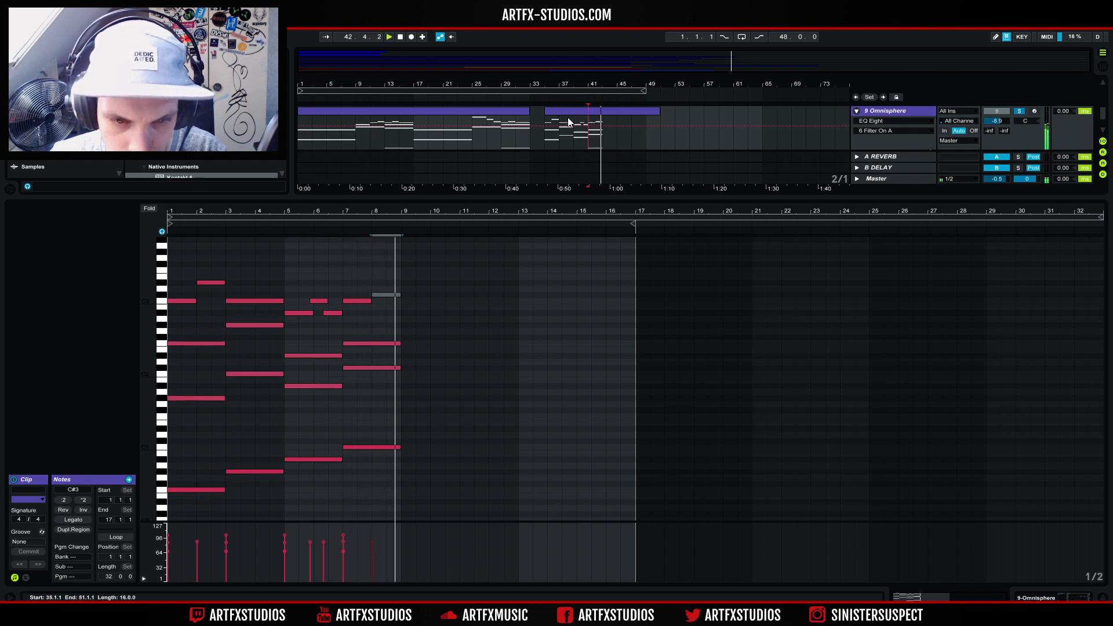
{"action": "key", "text": "space"}
- Duplicate all notes of the clip's first eight bars into bars 9 to 16 and play from bar 43
{"action": "left_click_drag", "start_coordinate": [174, 256], "coordinate": [396, 509]}
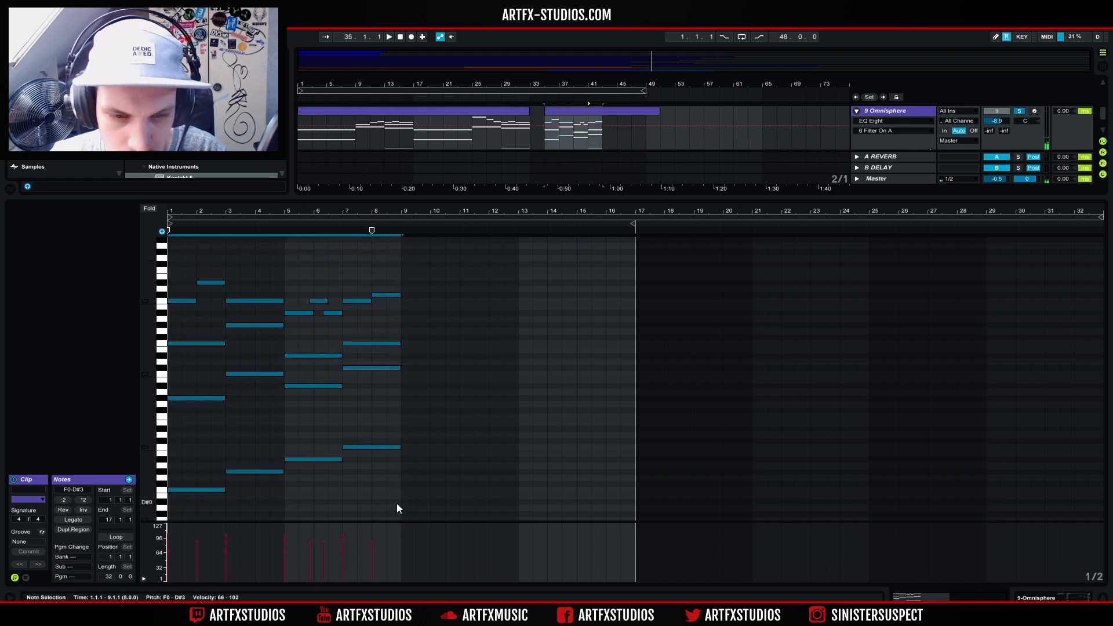
{"action": "key", "text": "ctrl+d"}
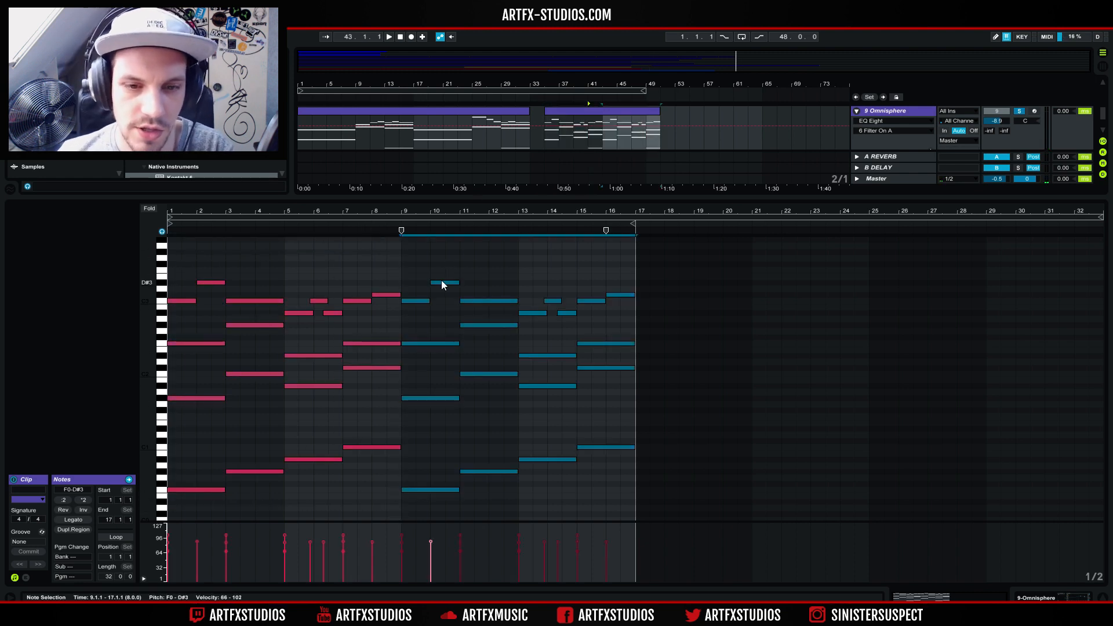
{"action": "left_click", "coordinate": [606, 119]}
{"action": "key", "text": "space"}
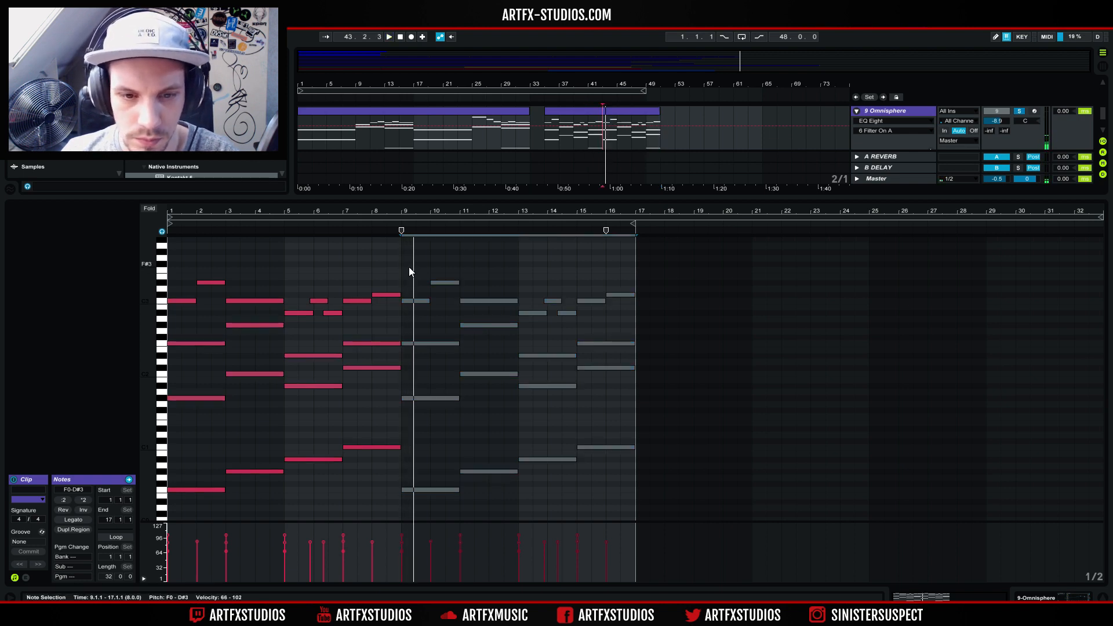
- Add a higher melody with a one-bar F3 at bar 9 and a one-bar G#3 at bar 10
{"action": "double_click", "coordinate": [407, 270]}
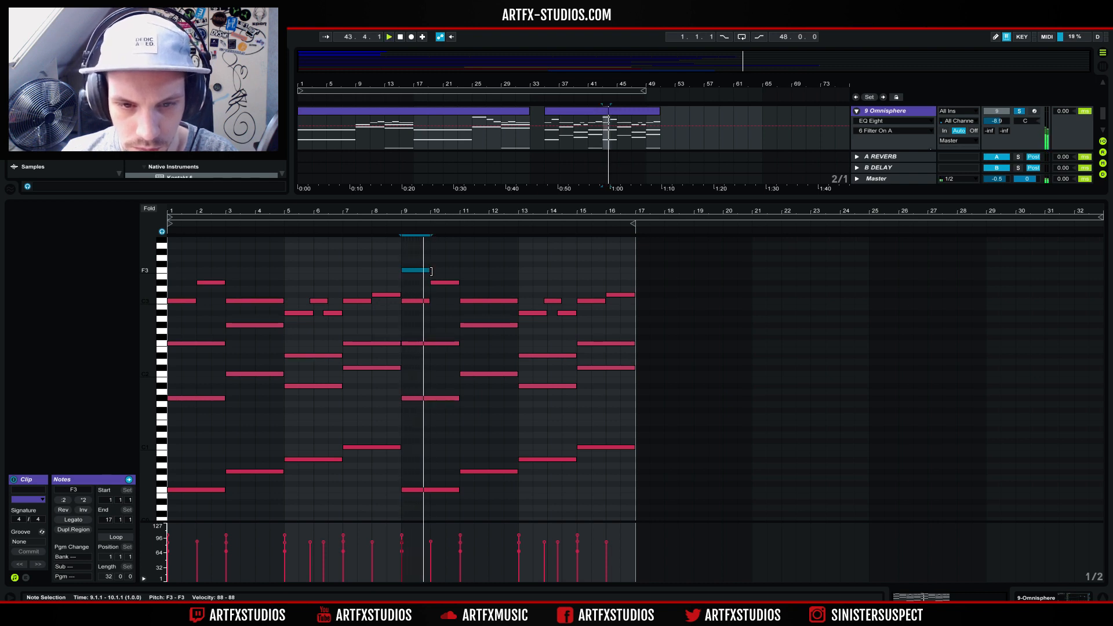
{"action": "double_click", "coordinate": [444, 264]}
{"action": "left_click_drag", "start_coordinate": [458, 266], "coordinate": [458, 253]}
{"action": "key", "text": "space"}
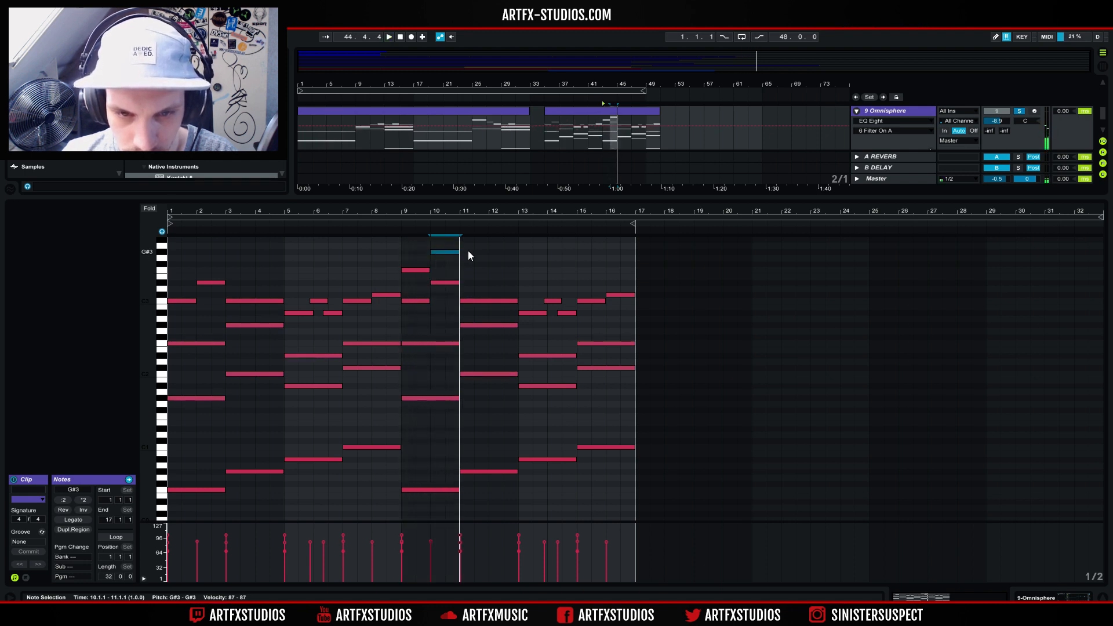
- Add a two-bar C4 to the high melody at bar 11 and play it from bar 43
{"action": "scroll", "coordinate": [466, 253], "scroll_direction": "up", "scroll_amount": 2}
{"action": "double_click", "coordinate": [462, 265]}
{"action": "left_click_drag", "start_coordinate": [475, 265], "coordinate": [511, 259]}
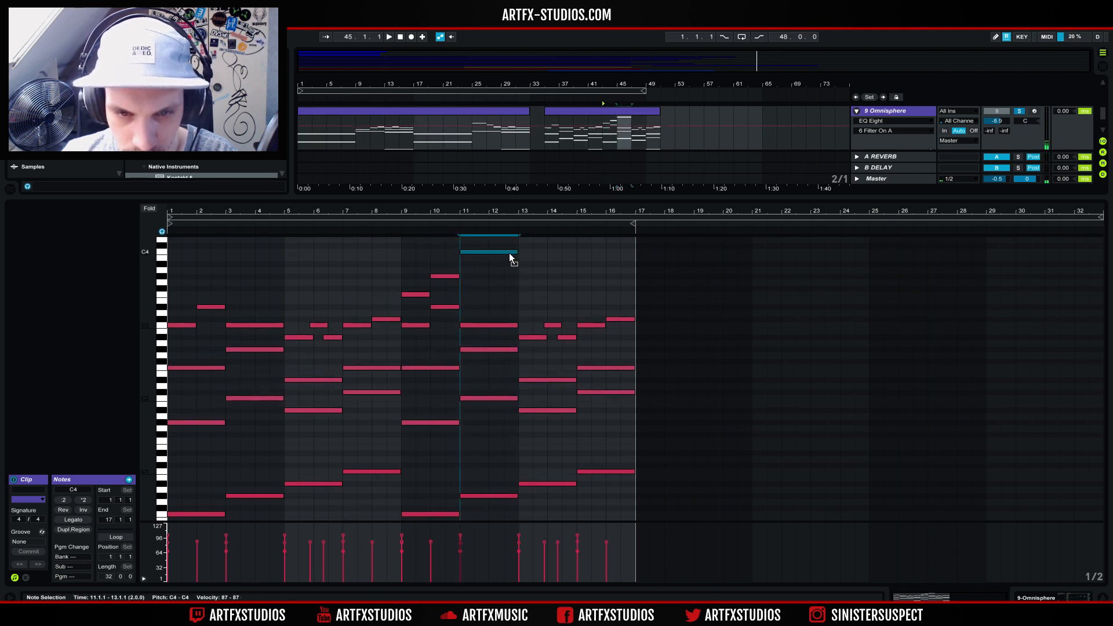
{"action": "left_click", "coordinate": [608, 127]}
{"action": "key", "text": "space"}
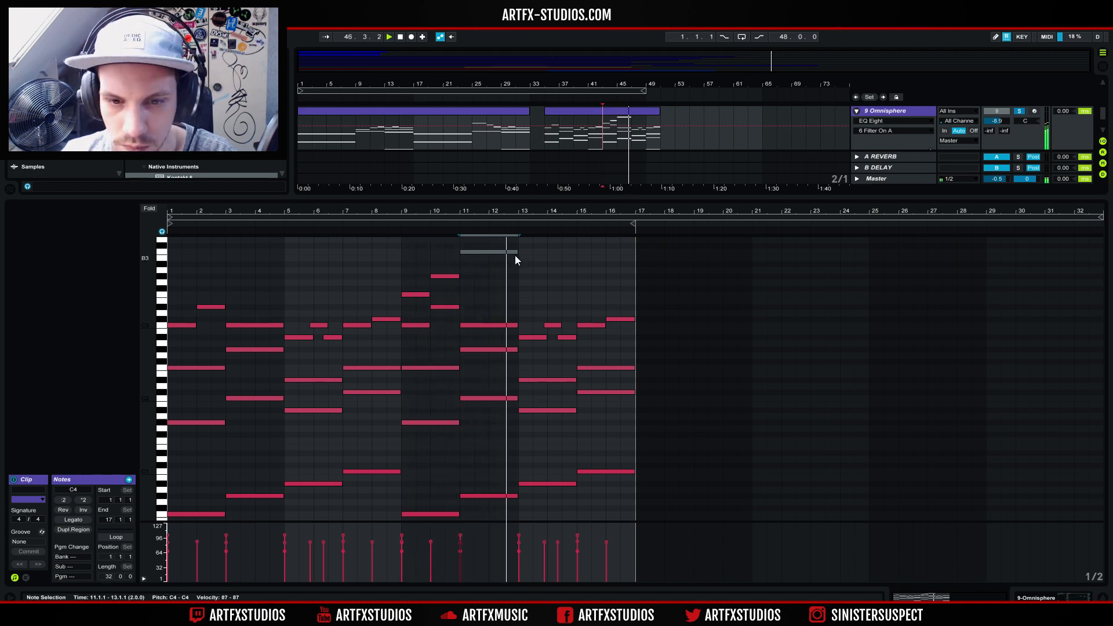
- Lower the velocity of the high melody's F3, G#3 and C4 to about 60 and listen to it
{"action": "key", "text": "space"}
{"action": "left_click_drag", "start_coordinate": [392, 297], "coordinate": [484, 246]}
{"action": "left_click_drag", "start_coordinate": [402, 543], "coordinate": [400, 550]}
{"action": "key", "text": "space"}
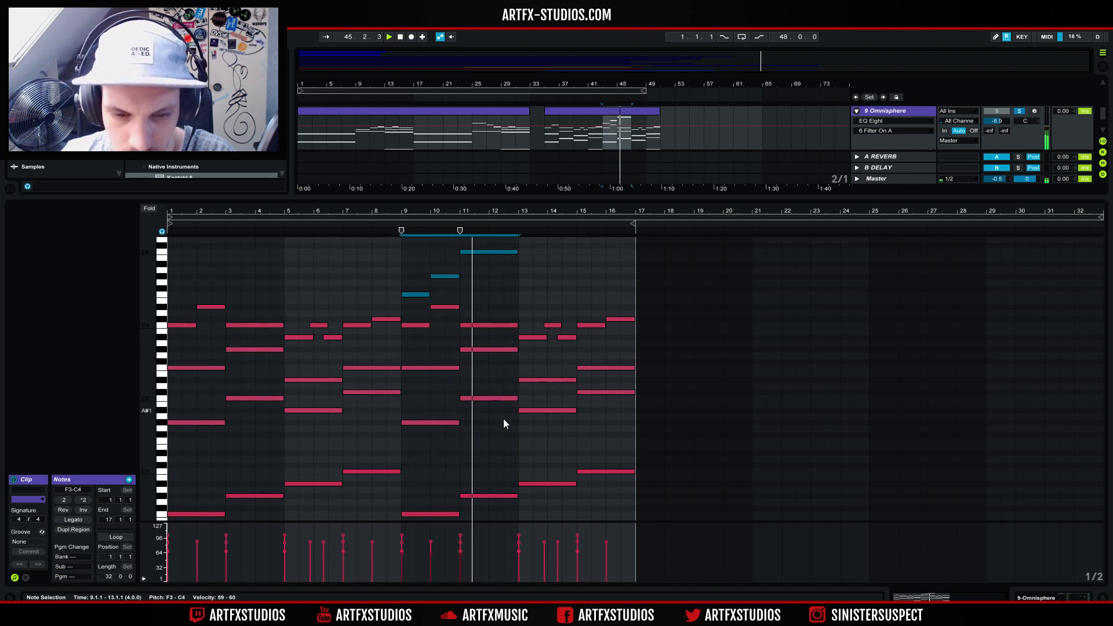
{"action": "key", "text": "space"}
- Add a one-bar A#3 to the high melody at bar 13 and set playback near that passage
{"action": "left_click", "coordinate": [502, 273]}
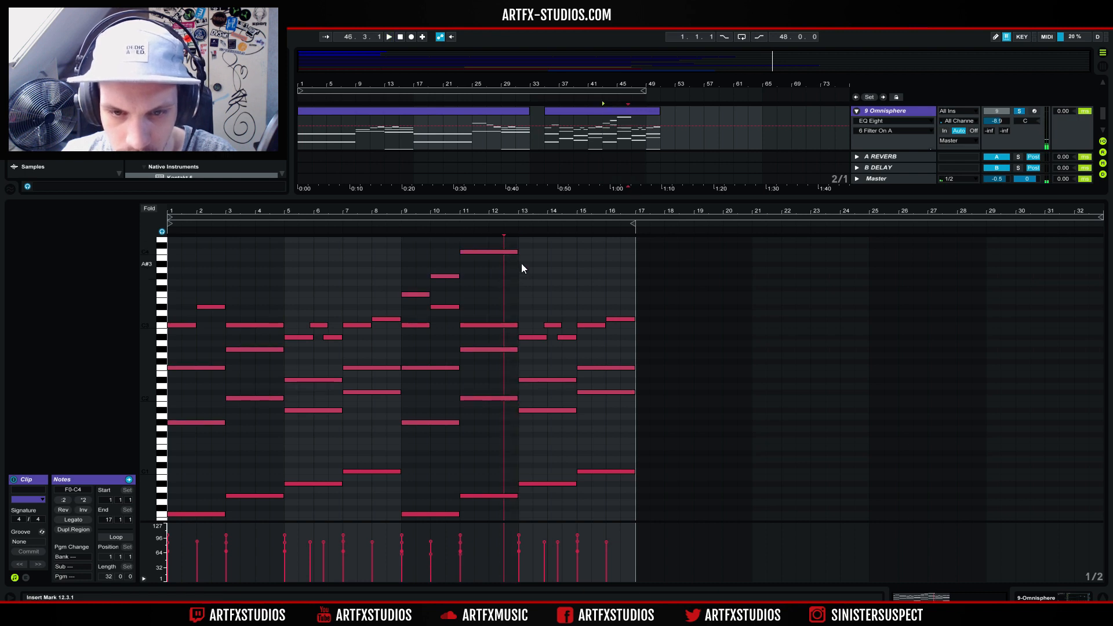
{"action": "left_click", "coordinate": [521, 264]}
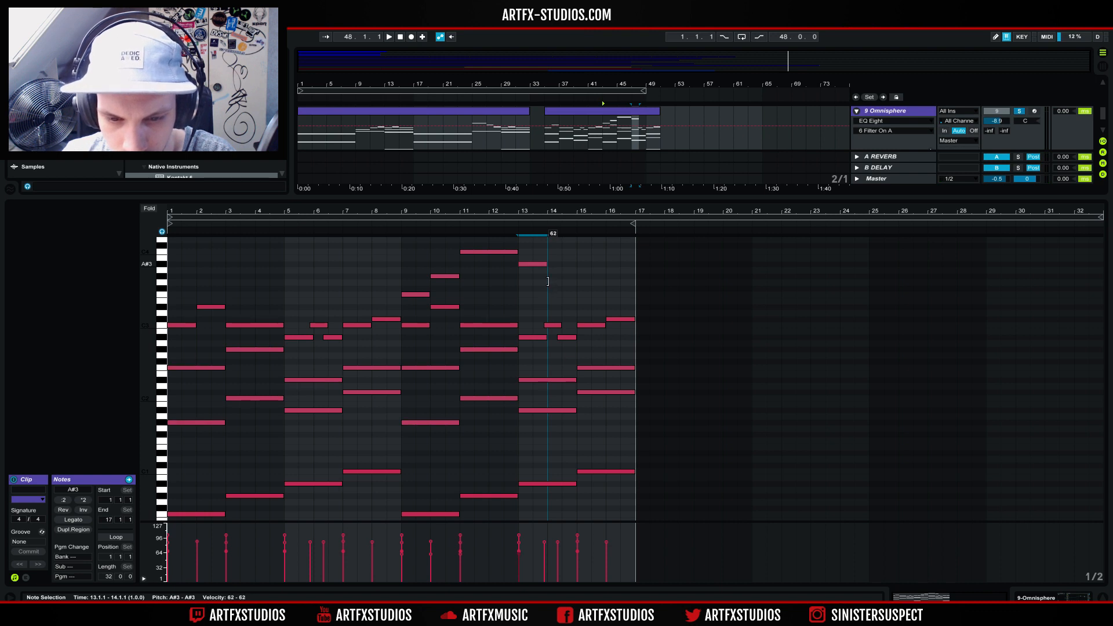
{"action": "left_click_drag", "start_coordinate": [547, 280], "coordinate": [548, 280]}
{"action": "key", "text": "space"}
{"action": "left_click", "coordinate": [631, 122]}
- Continue the high melody with a one-bar G#3 at bar 14 and a two-bar note at bar 15, then play from bar 49
{"action": "left_click", "coordinate": [534, 262]}
{"action": "left_click_drag", "start_coordinate": [528, 266], "coordinate": [640, 290]}
{"action": "left_click", "coordinate": [646, 122]}
{"action": "key", "text": "space"}
- Try the bar 15 note at G3 and D#3, then split it into a one-bar F3 and a one-bar D#3 at bar 16
{"action": "left_click_drag", "start_coordinate": [586, 290], "coordinate": [587, 285]}
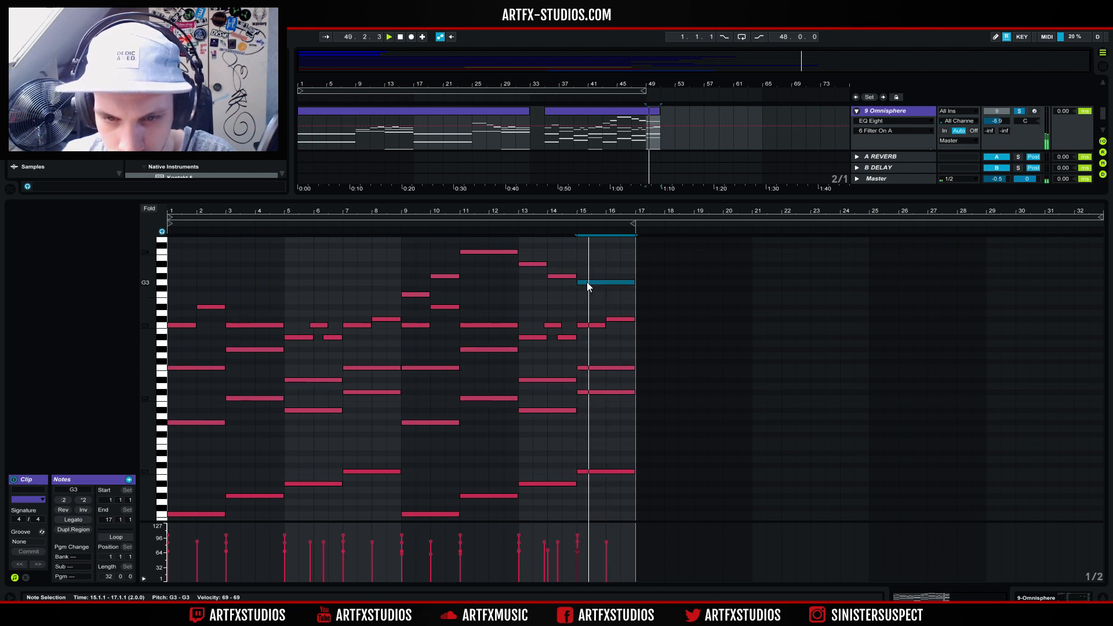
{"action": "key", "text": "space"}
{"action": "left_click_drag", "start_coordinate": [587, 282], "coordinate": [593, 308]}
{"action": "key", "text": "space"}
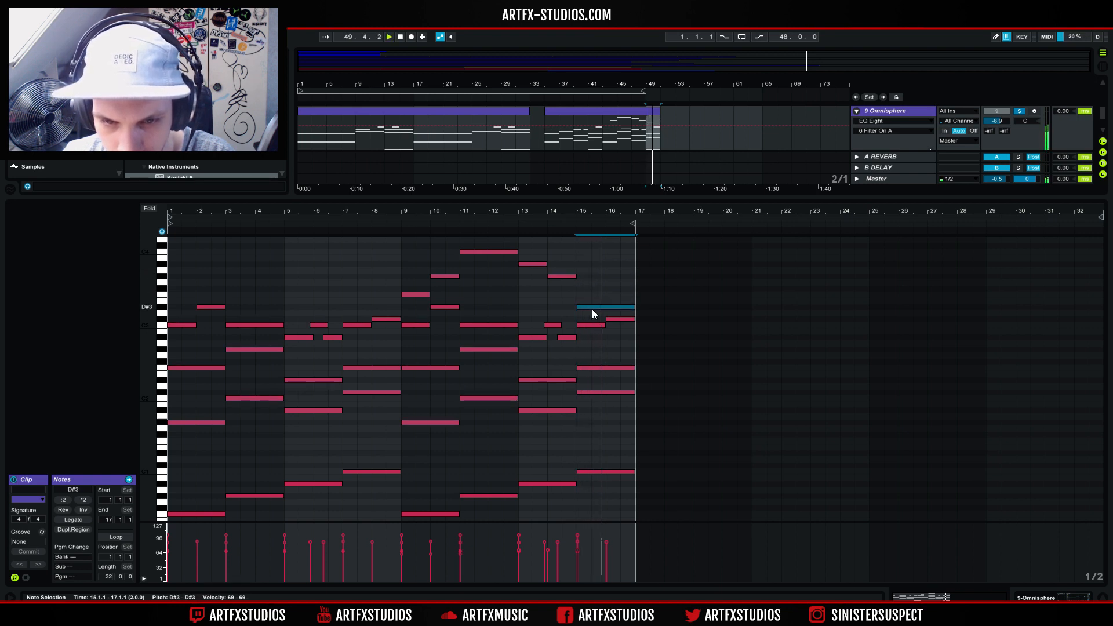
{"action": "mouse_move", "coordinate": [634, 306]}
{"action": "left_mouse_down"}
{"action": "mouse_move", "coordinate": [605, 306]}
{"action": "mouse_move", "coordinate": [603, 294]}
{"action": "mouse_move", "coordinate": [632, 307]}
{"action": "left_mouse_up"}
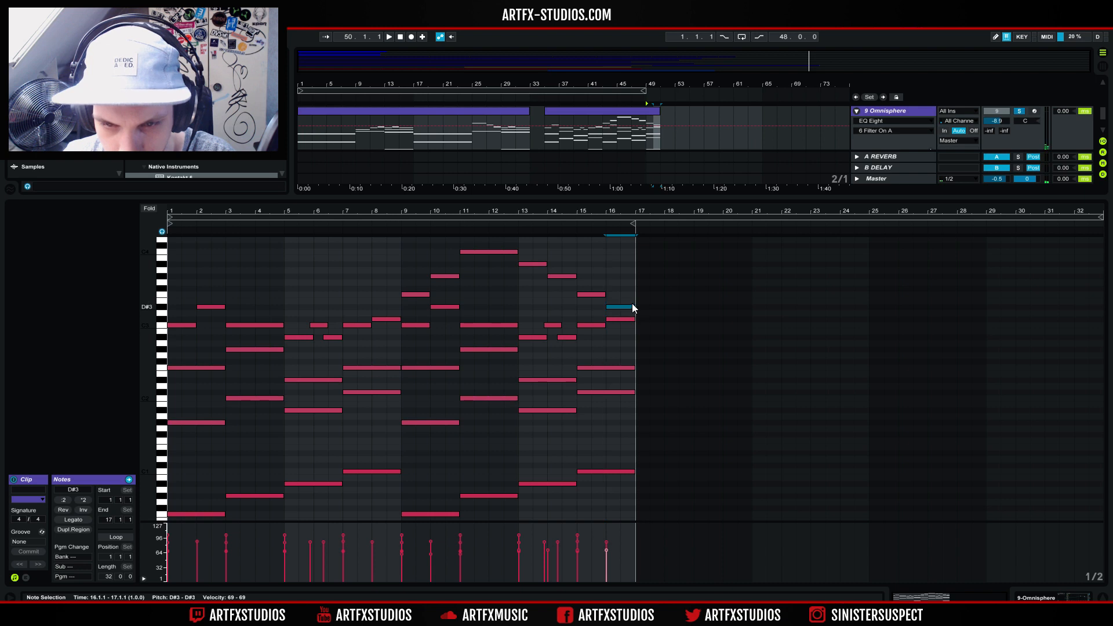
{"action": "key", "text": "space"}
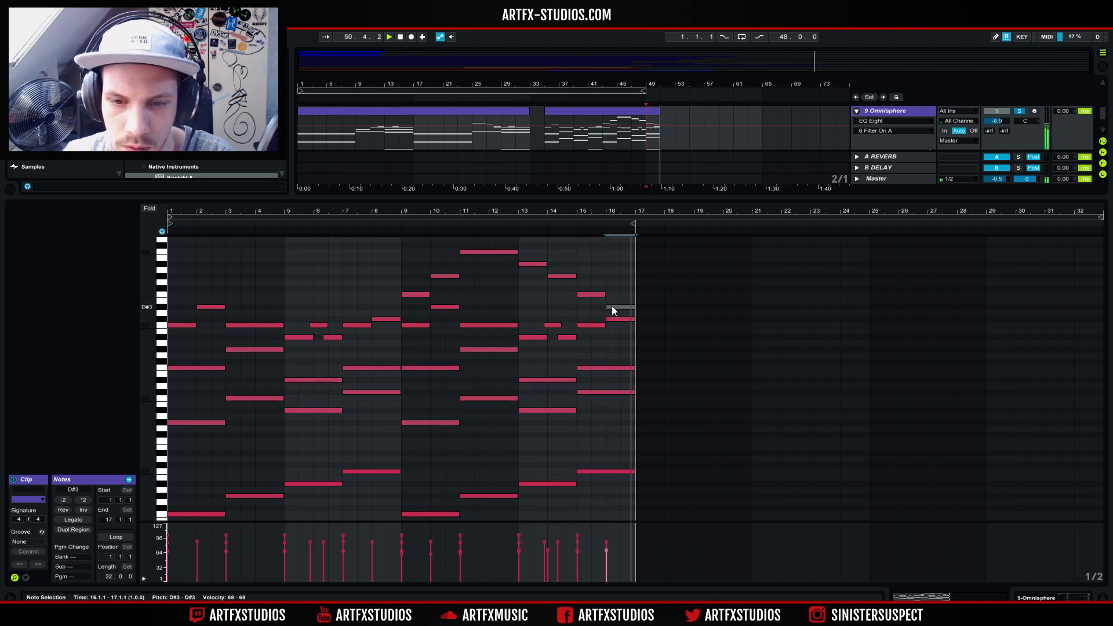
- Try lowering the high melody's last note at bar 16 to G#2 and listen to it
{"action": "key", "text": "space"}
{"action": "left_click_drag", "start_coordinate": [614, 309], "coordinate": [621, 351]}
{"action": "key", "text": "space"}
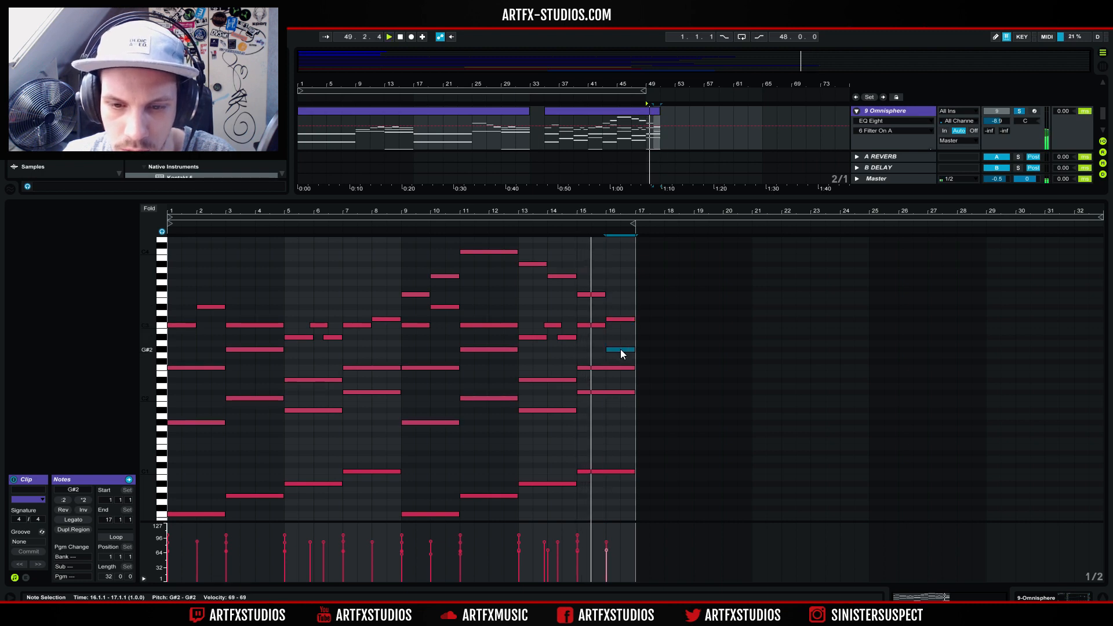
{"action": "key", "text": "space"}
- Set the melody's closing notes to F#3 at bar 15 and F3 at bar 16, play them and select the whole clip
{"action": "left_click_drag", "start_coordinate": [620, 349], "coordinate": [611, 300]}
{"action": "key", "text": "space"}
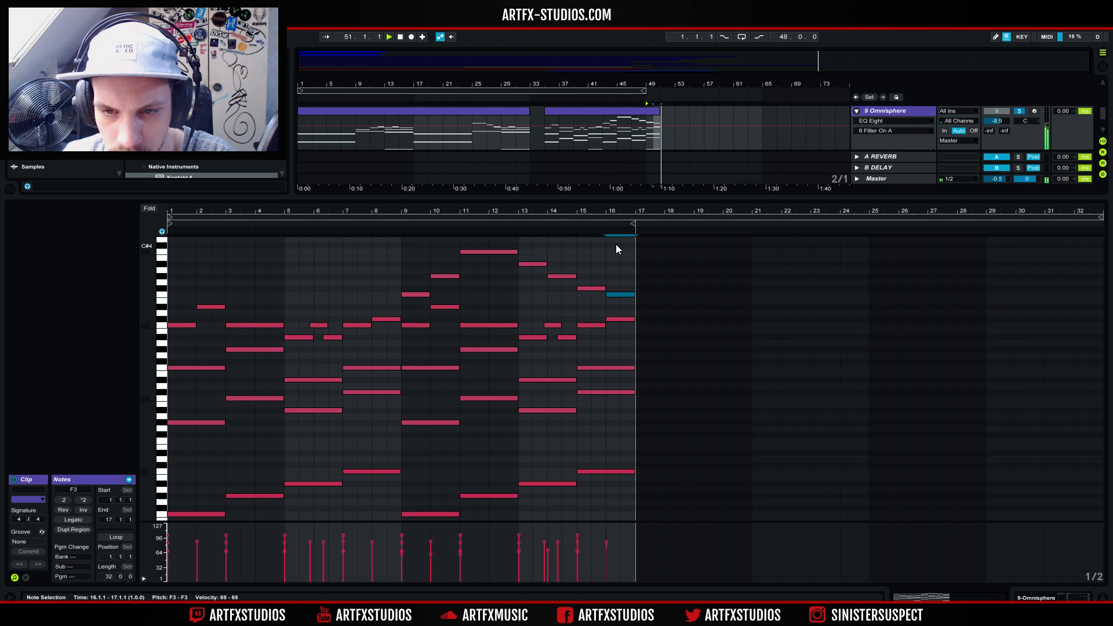
{"action": "key", "text": "space"}
{"action": "left_click", "coordinate": [592, 110]}
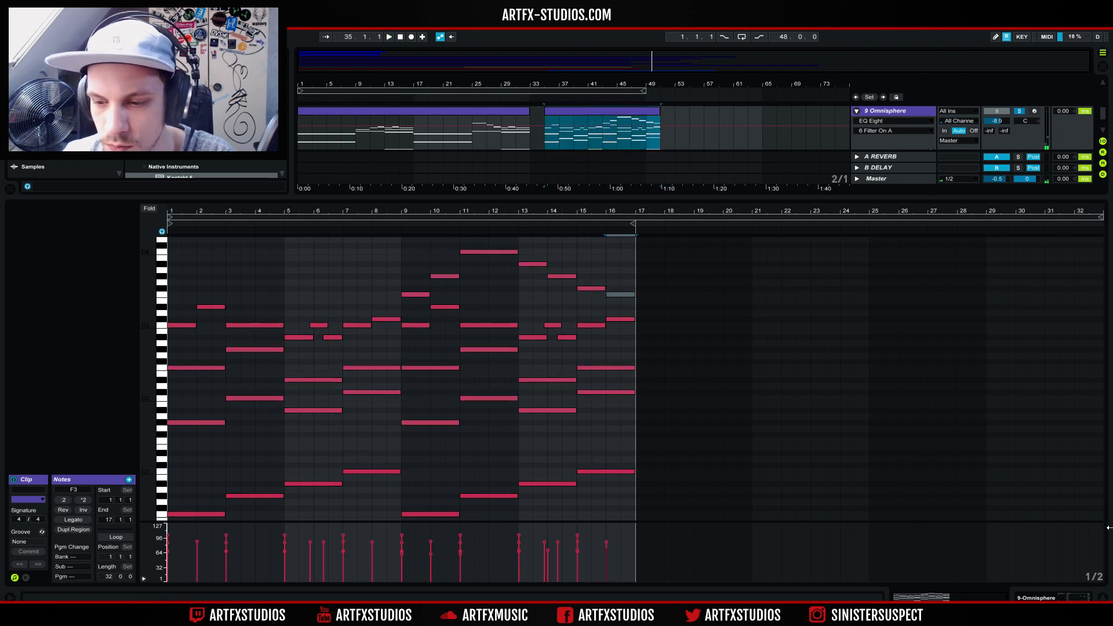
- Unsolo the Omnisphere track and copy the 11 Kontakt 5 clips from bar 17 onward to bar 35
{"action": "left_click", "coordinate": [1080, 599]}
{"action": "left_click", "coordinate": [1019, 238]}
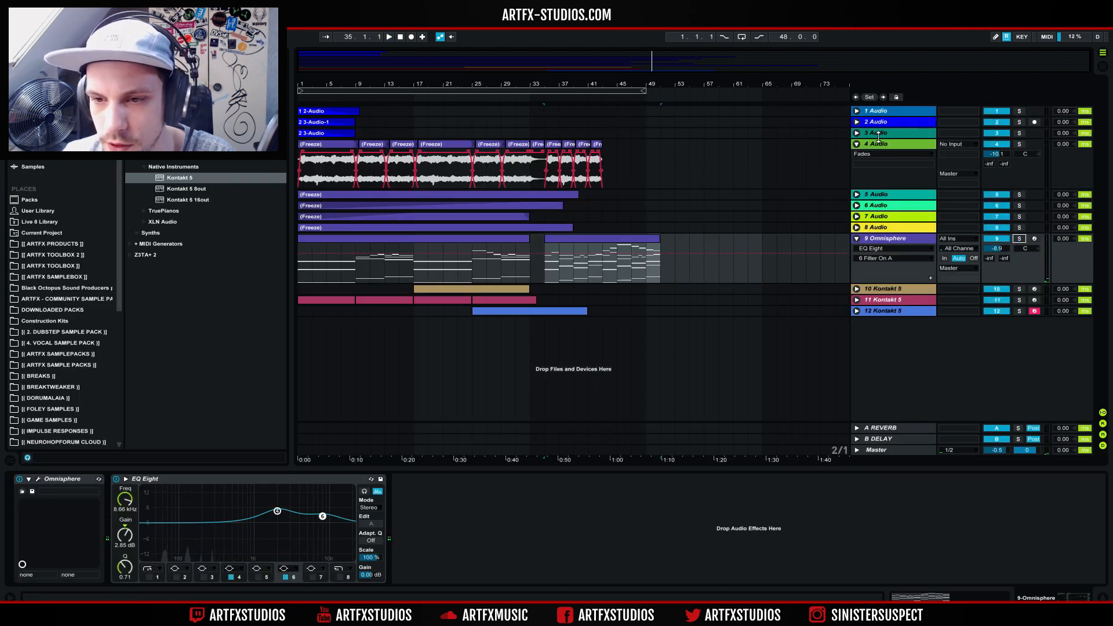
{"action": "left_click", "coordinate": [856, 145]}
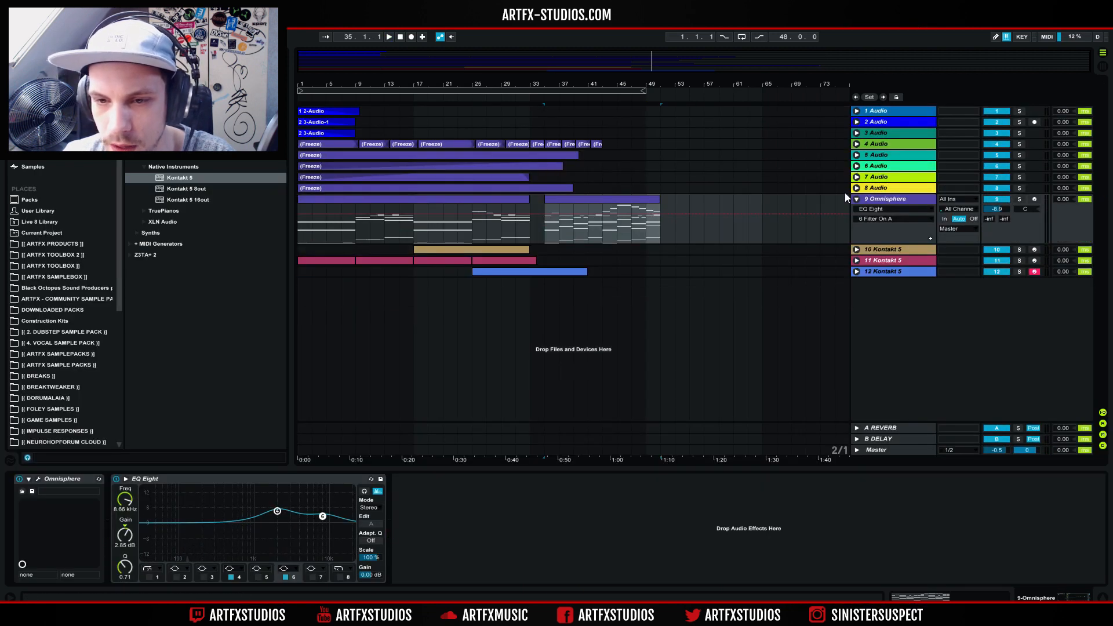
{"action": "left_click", "coordinate": [857, 260]}
{"action": "left_click_drag", "start_coordinate": [450, 265], "coordinate": [645, 269]}
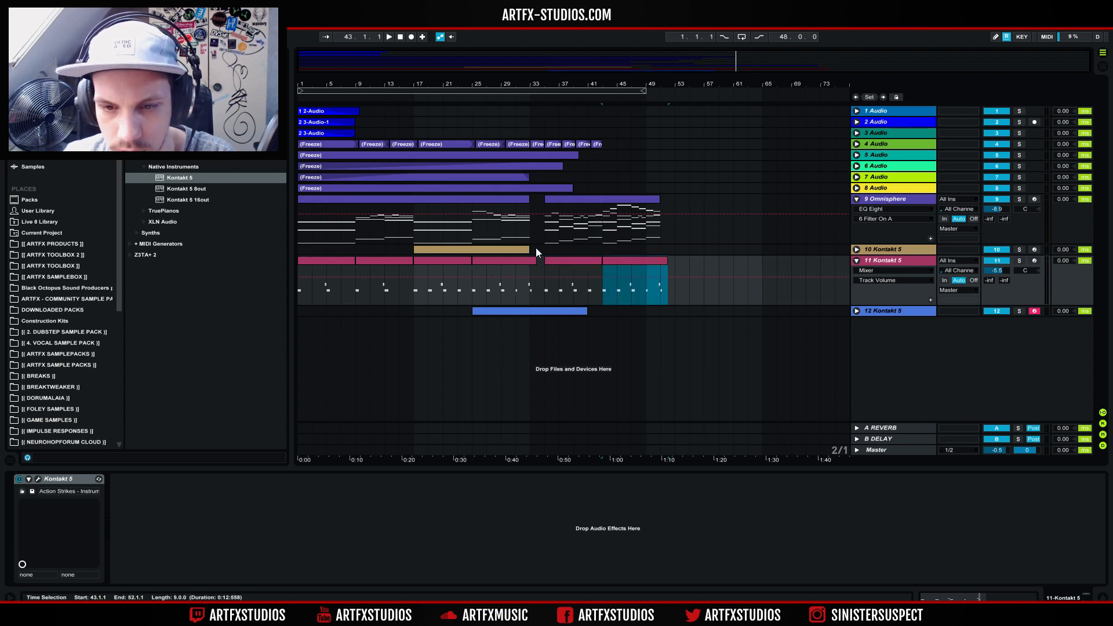
- Copy the 16 bars of clips on the 10 Kontakt 5 track from bar 17 to bar 35
{"action": "left_click", "coordinate": [857, 250]}
{"action": "left_click", "coordinate": [451, 251]}
{"action": "left_click_drag", "start_coordinate": [451, 252], "coordinate": [589, 259]}
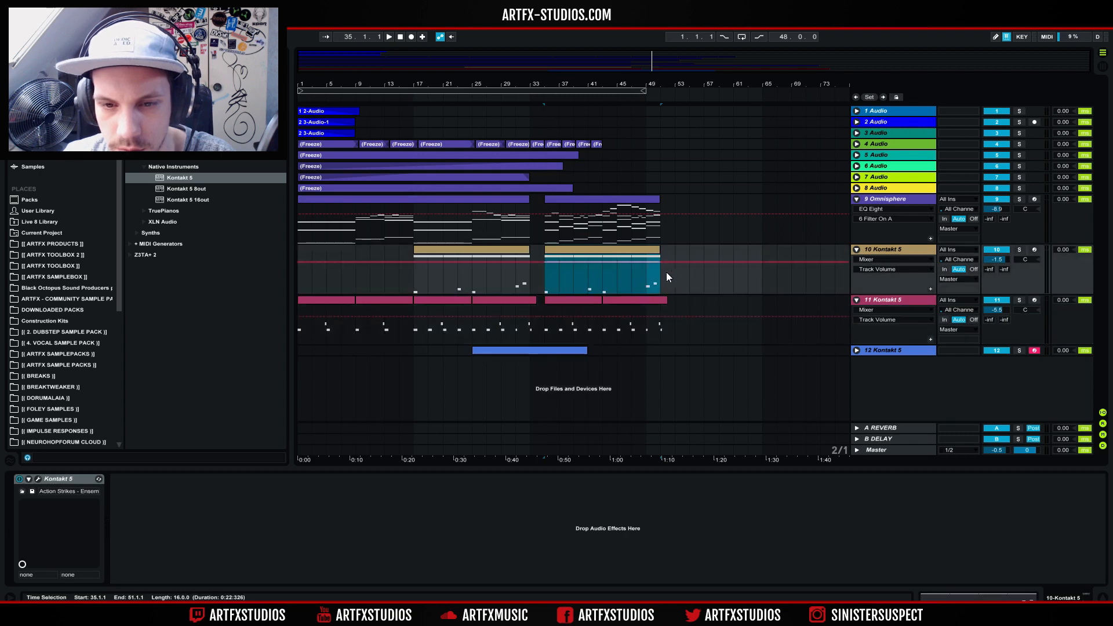
- Solo the 10 Kontakt 5 track and play its copied part from bar 35
{"action": "left_click", "coordinate": [1020, 250]}
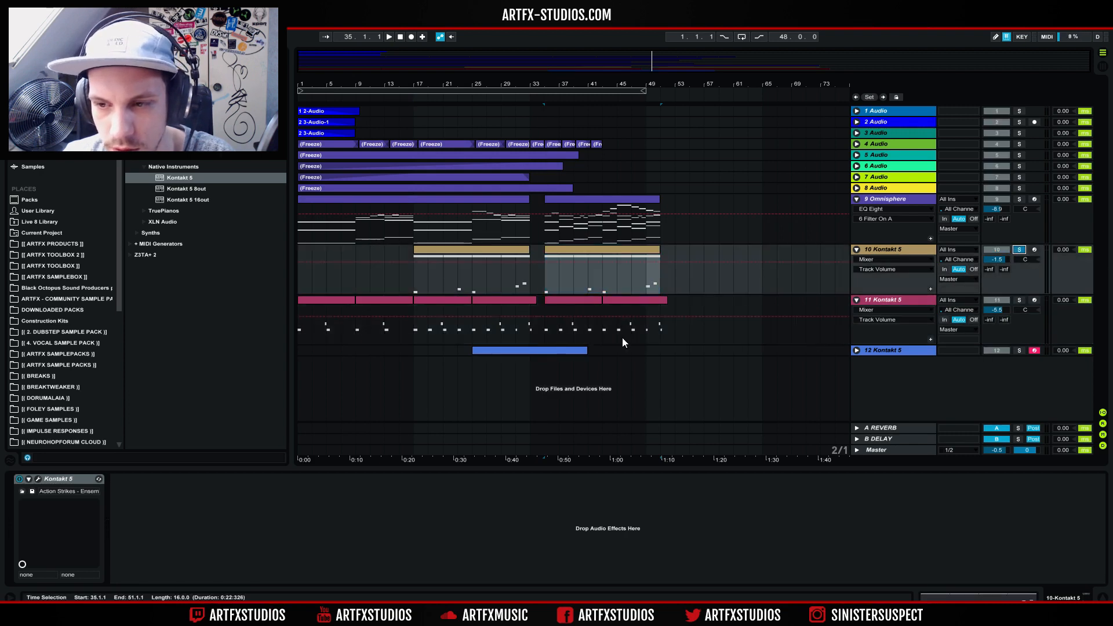
{"action": "left_click", "coordinate": [547, 276]}
{"action": "key", "text": "space"}
- Show the Action Strikes instrument window of the 10 Kontakt 5 track and move it clear of the arrangement tracks
{"action": "left_click", "coordinate": [882, 250]}
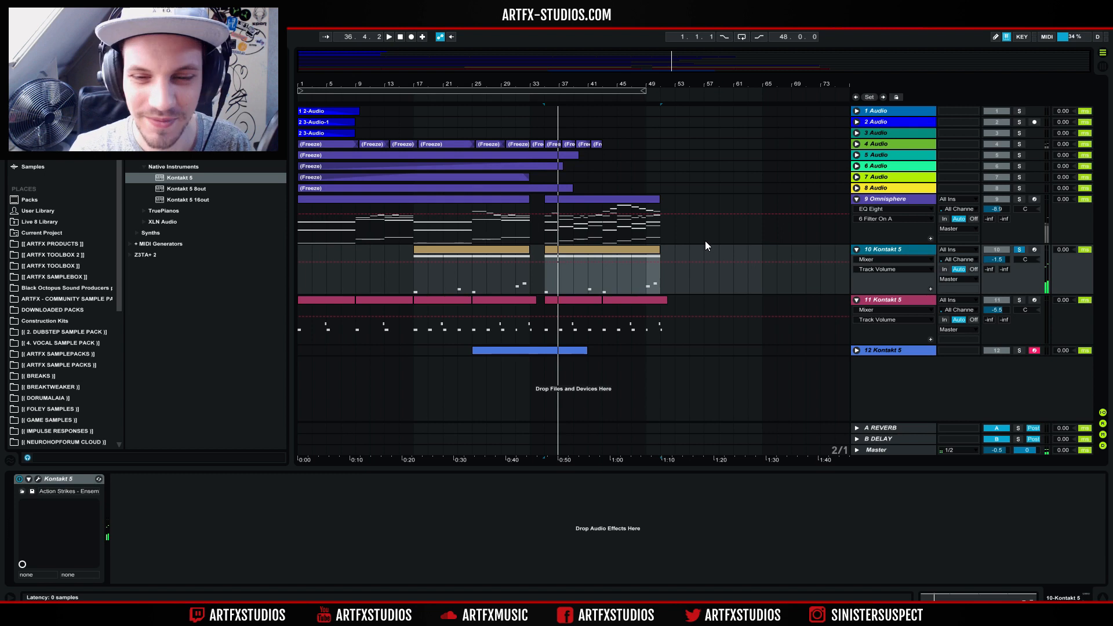
{"action": "key", "text": "ctrl+alt+p"}
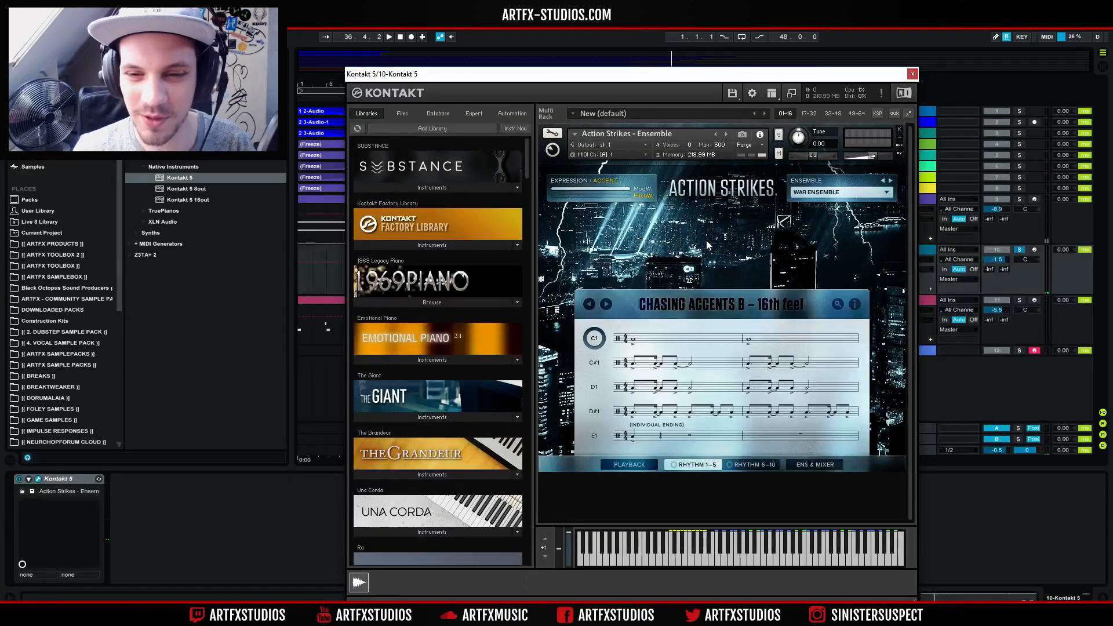
{"action": "mouse_move", "coordinate": [864, 75]}
{"action": "left_mouse_down"}
{"action": "mouse_move", "coordinate": [795, 264]}
{"action": "mouse_move", "coordinate": [757, 437]}
{"action": "mouse_move", "coordinate": [829, 77]}
{"action": "mouse_move", "coordinate": [825, 555]}
{"action": "mouse_move", "coordinate": [838, 406]}
{"action": "left_mouse_up"}
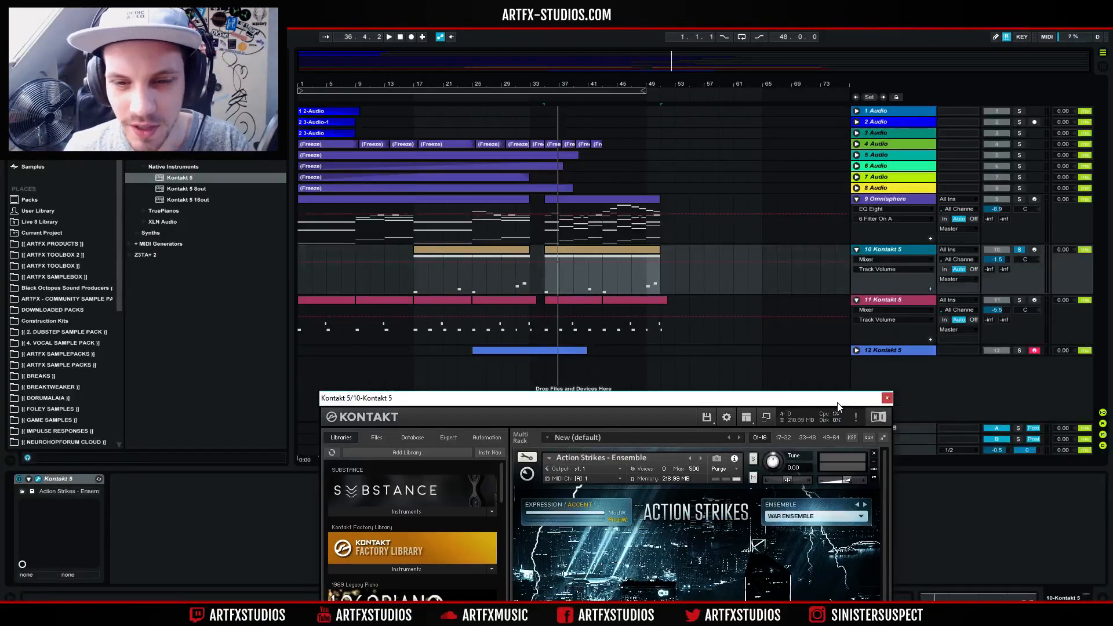
- Play back the arrangement section containing the second 10 Kontakt 5 clip
{"action": "left_click", "coordinate": [542, 288]}
{"action": "key", "text": "space"}
{"action": "mouse_move", "coordinate": [698, 400]}
{"action": "left_mouse_down"}
{"action": "mouse_move", "coordinate": [785, 103]}
{"action": "mouse_move", "coordinate": [697, 383]}
{"action": "left_mouse_up"}
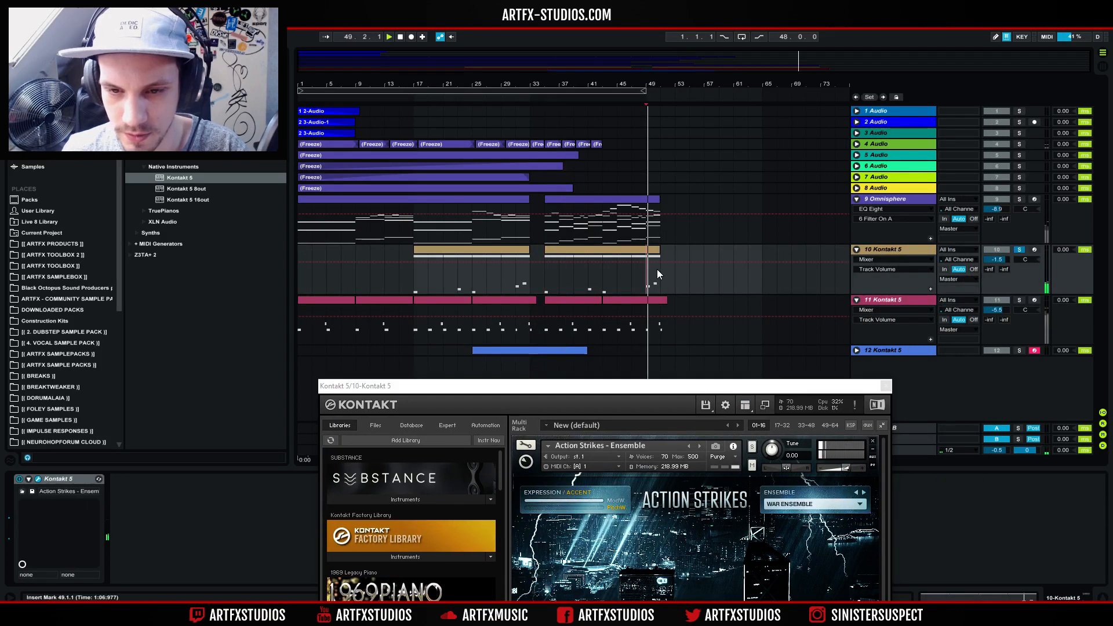
- Open the second 10 Kontakt 5 clip for note editing and move the Kontakt window fully into view
{"action": "left_click", "coordinate": [558, 252]}
{"action": "double_click", "coordinate": [554, 251]}
{"action": "left_click_drag", "start_coordinate": [603, 405], "coordinate": [673, 115]}
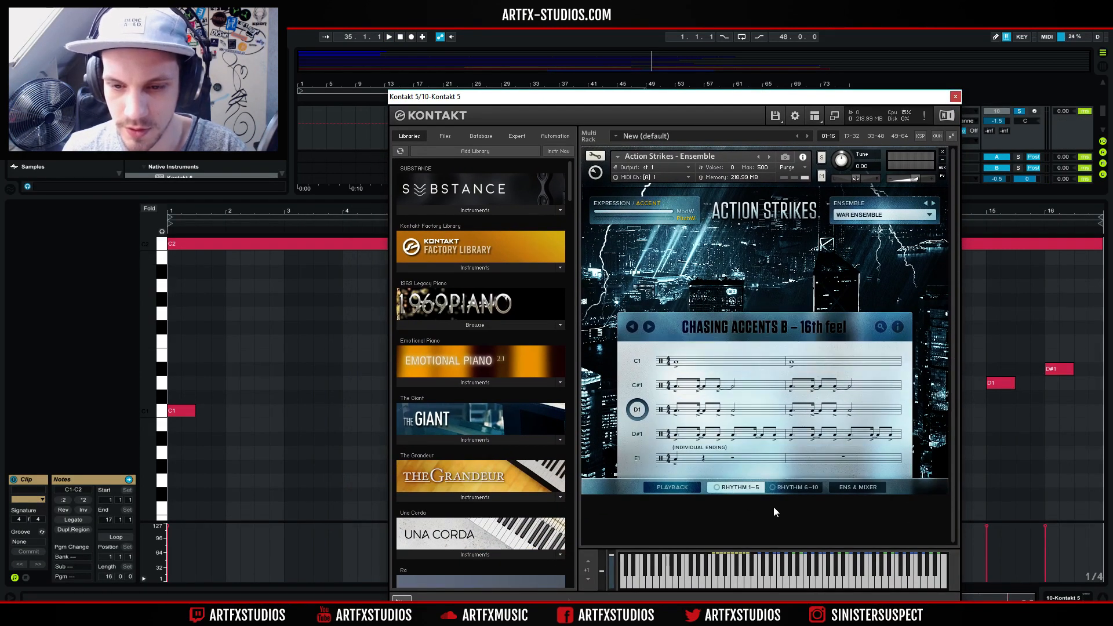
- Assign a Chasing 16th Feel accentuation rhythm to user slot F1 of Action Strikes, auditioning Accentuation 10 and 7
{"action": "left_click", "coordinate": [774, 486]}
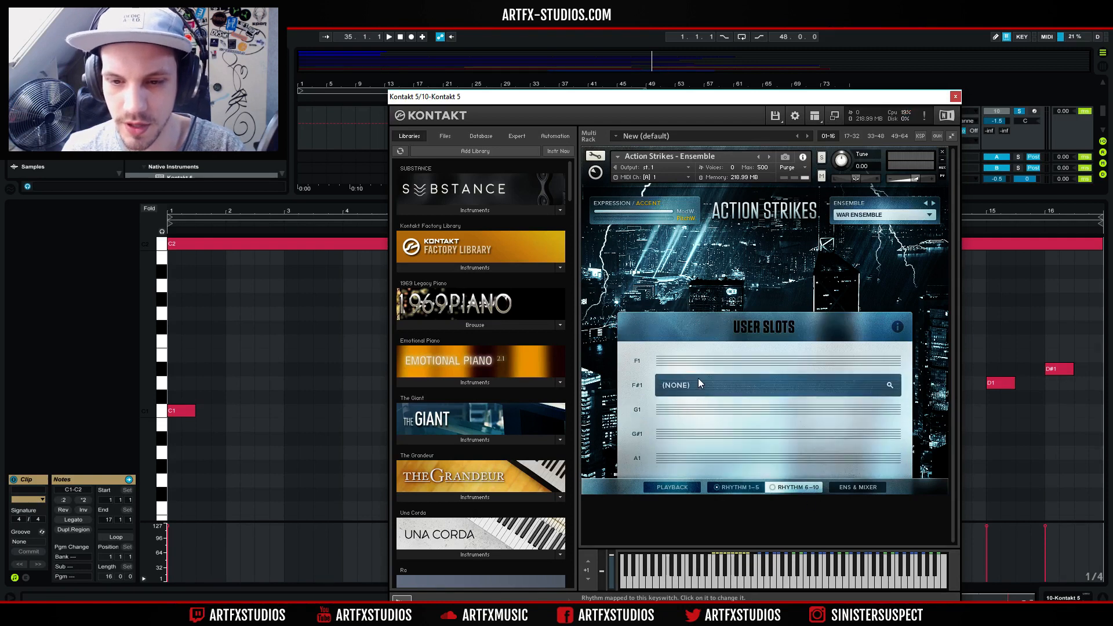
{"action": "left_click", "coordinate": [890, 362]}
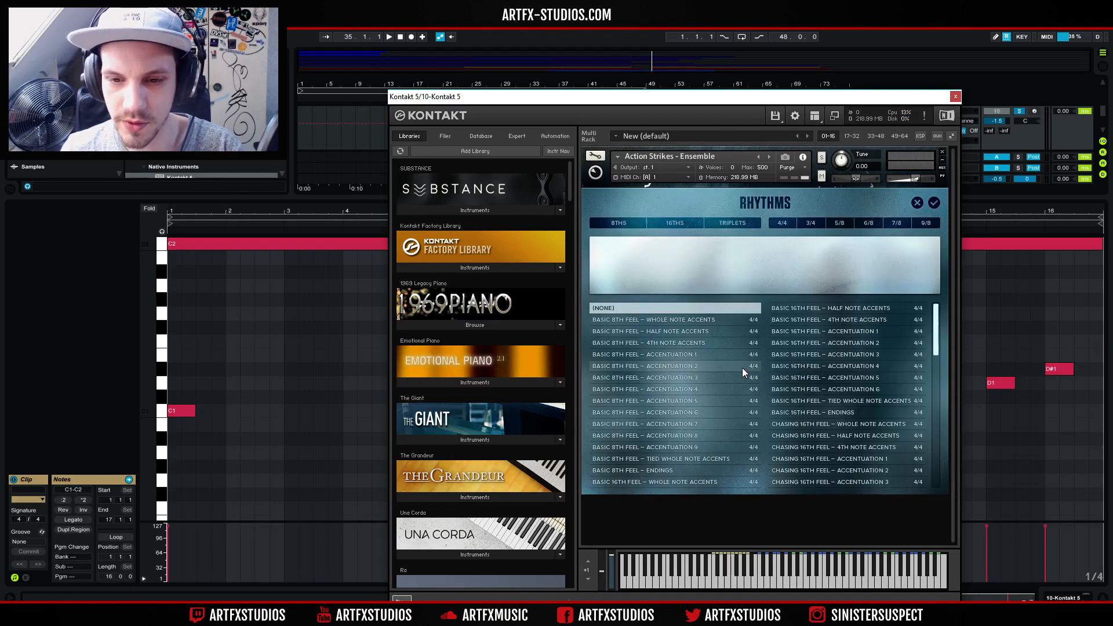
{"action": "left_click_drag", "start_coordinate": [936, 328], "coordinate": [920, 351]}
{"action": "left_click", "coordinate": [826, 425]}
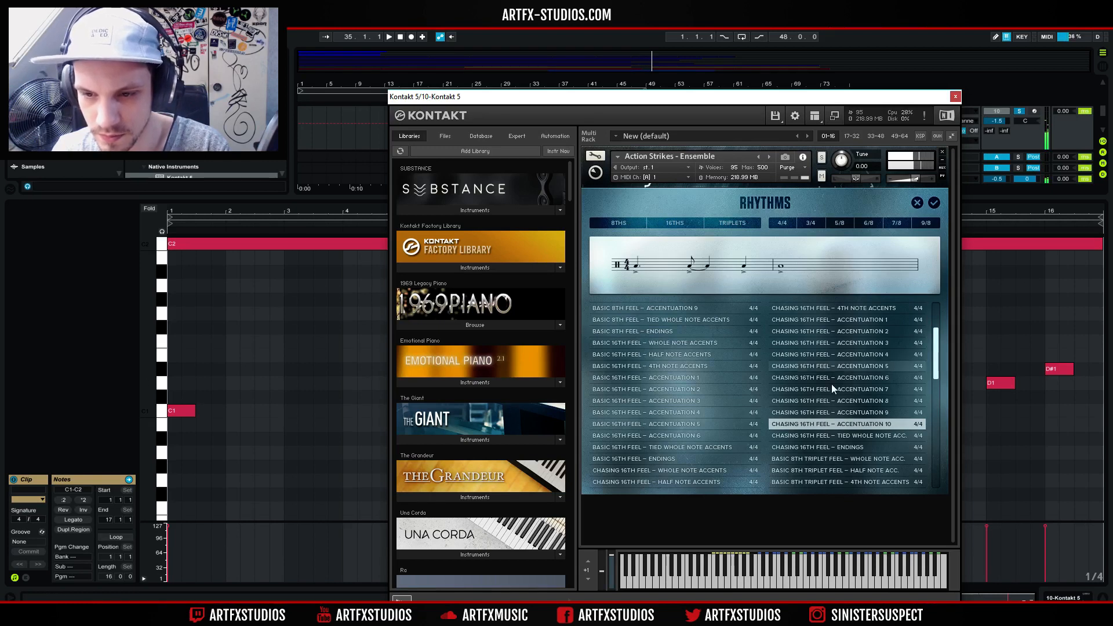
{"action": "left_click", "coordinate": [823, 400]}
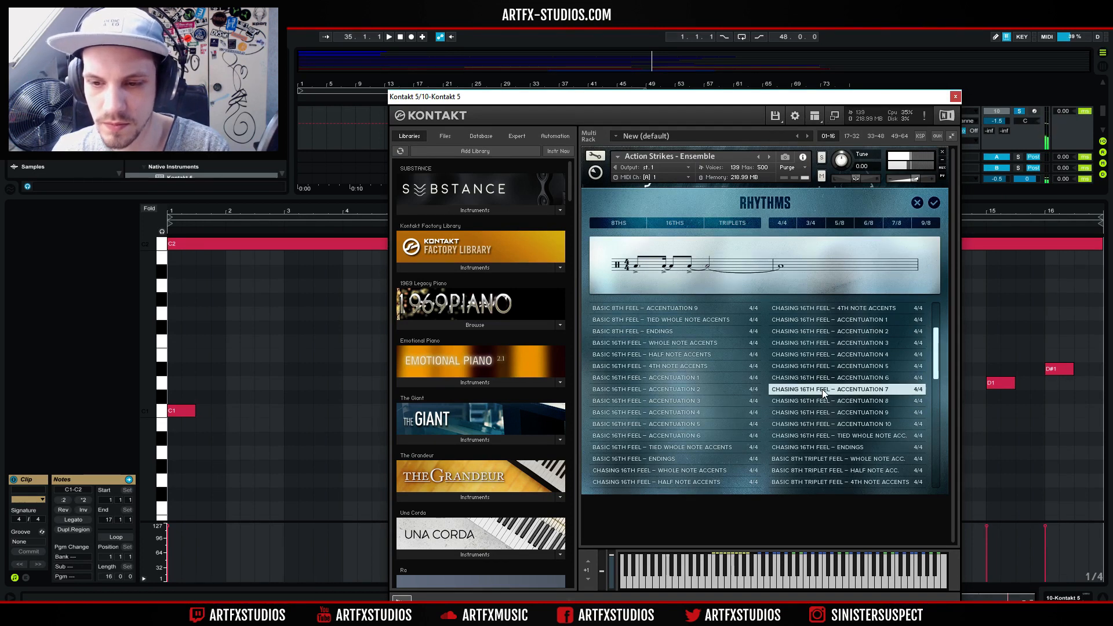
{"action": "left_click", "coordinate": [934, 204]}
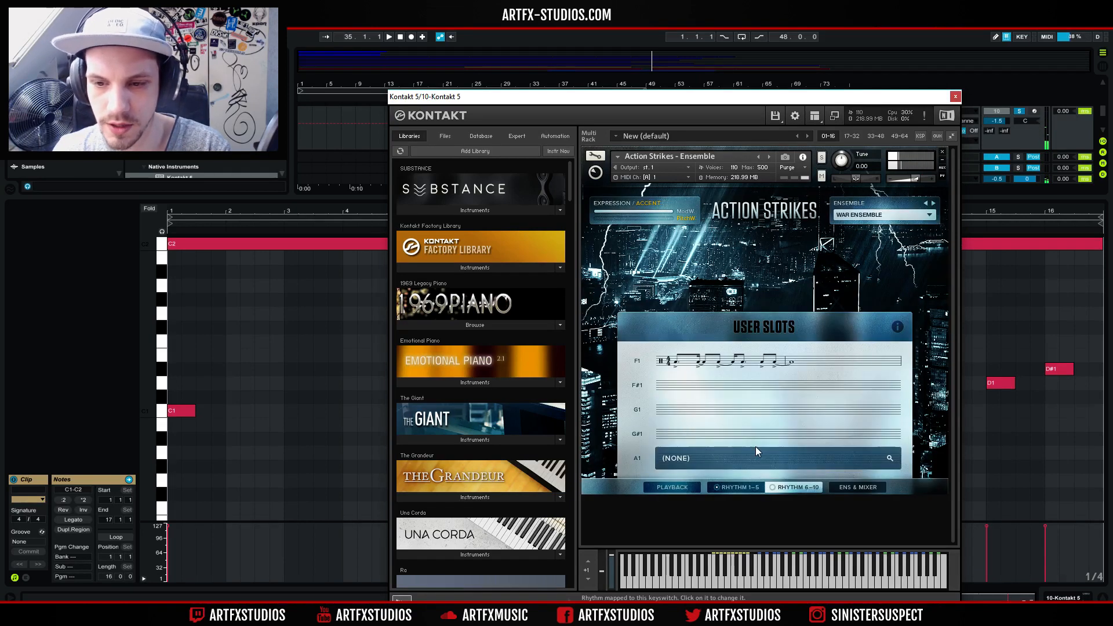
- Close the Kontakt window, move the clip's first C1 note up to F1 and play the result
{"action": "left_click", "coordinate": [955, 98]}
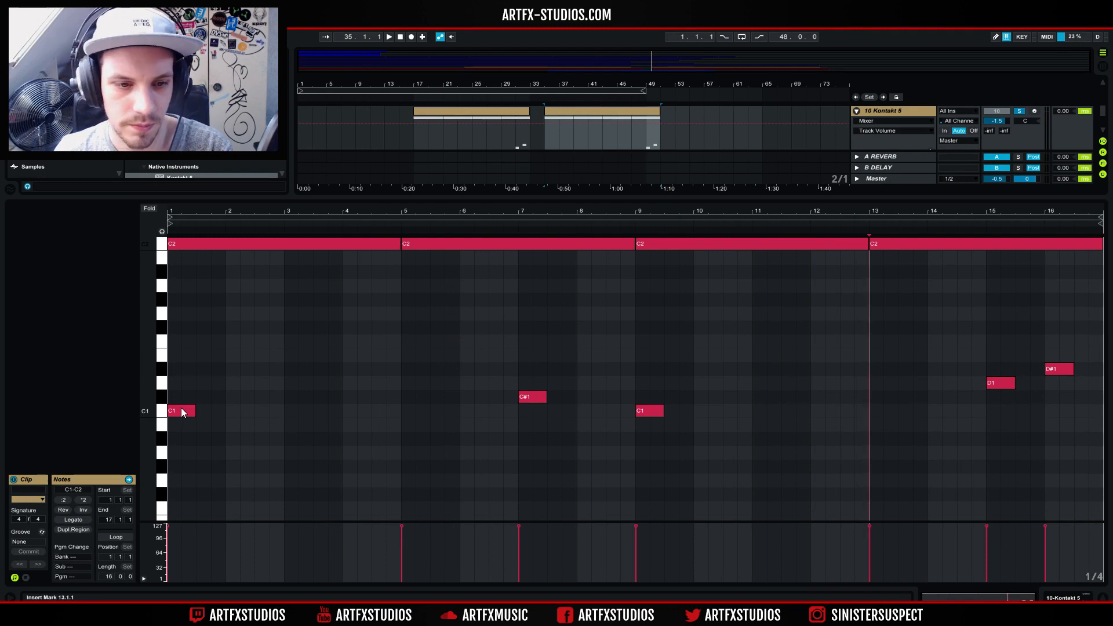
{"action": "left_click_drag", "start_coordinate": [181, 411], "coordinate": [187, 346]}
{"action": "key", "text": "space"}
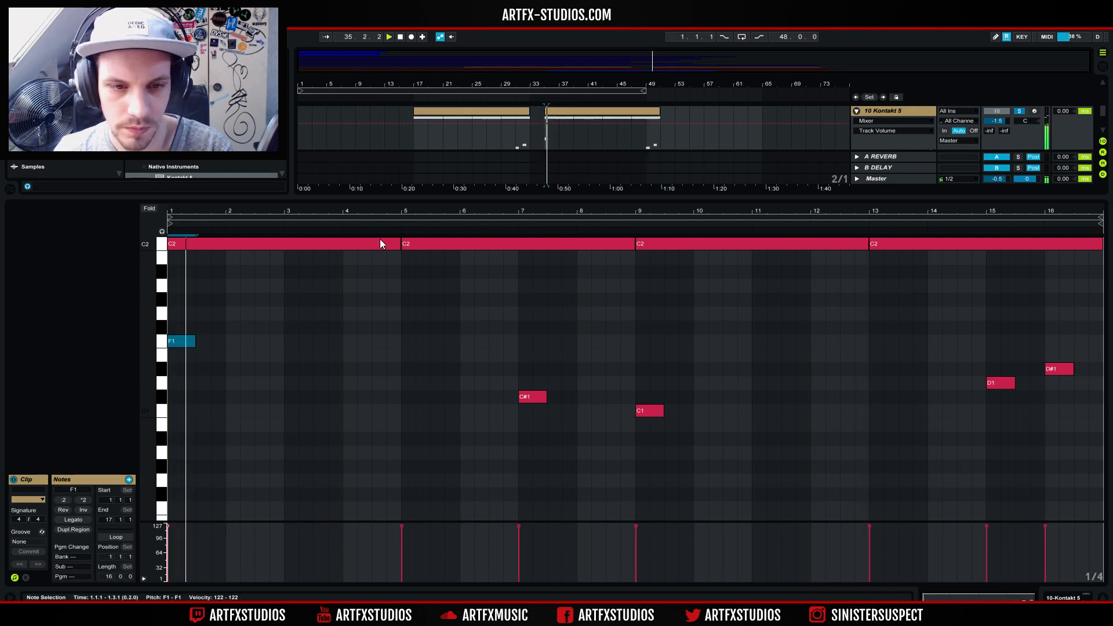
- Shorten the first C2 note to two bars and duplicate it three times to fill the clip up to bar 9
{"action": "left_click", "coordinate": [373, 243]}
{"action": "left_click_drag", "start_coordinate": [373, 244], "coordinate": [283, 244]}
{"action": "key", "text": "d"}
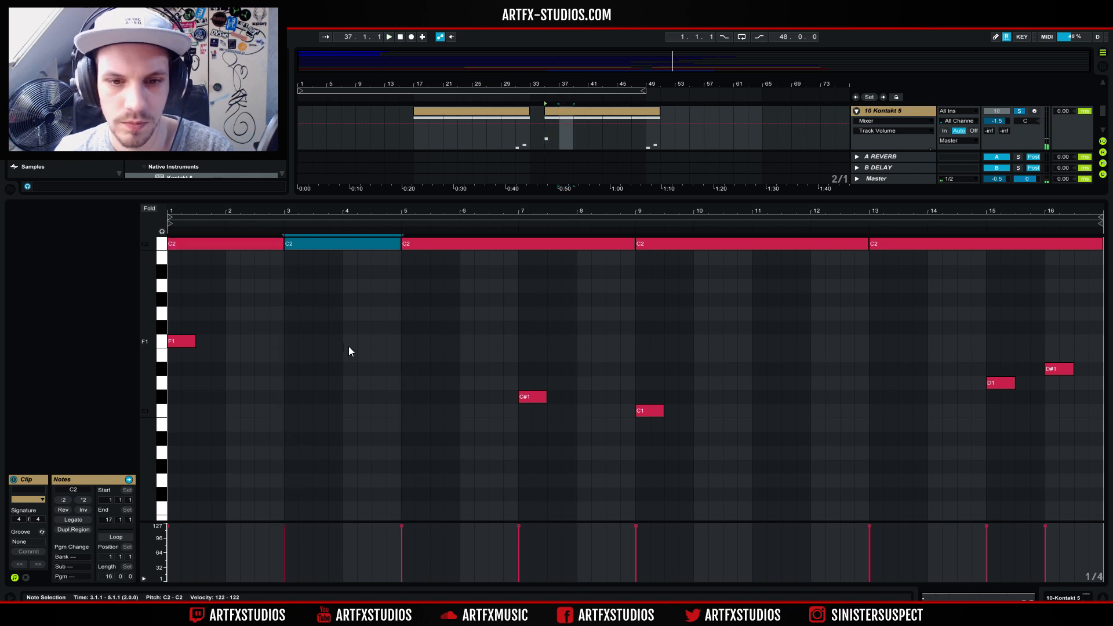
{"action": "key", "text": "ctrl+d"}
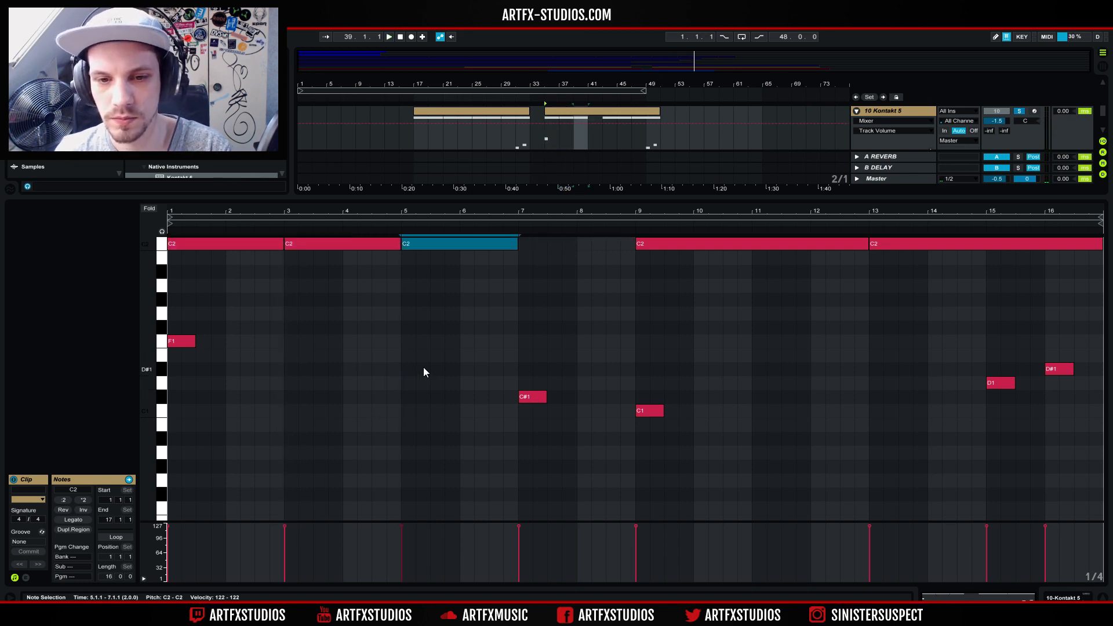
{"action": "key", "text": "ctrl+d"}
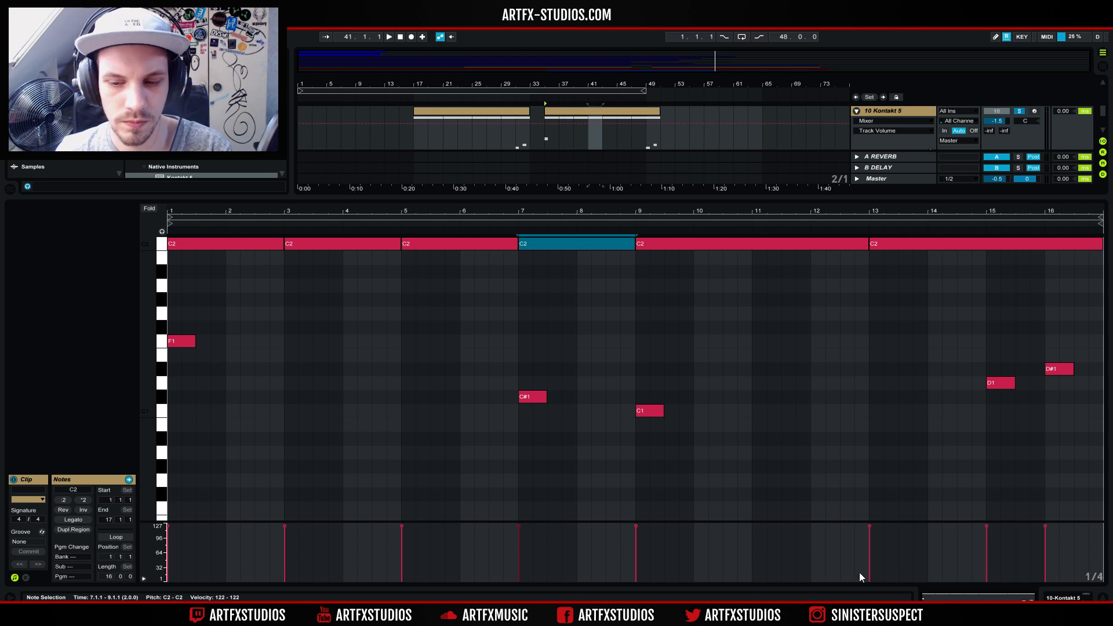
- Reopen the Kontakt window for track 10 and open the rhythm browser for user slot F#1
{"action": "key", "text": "shift+Tab"}
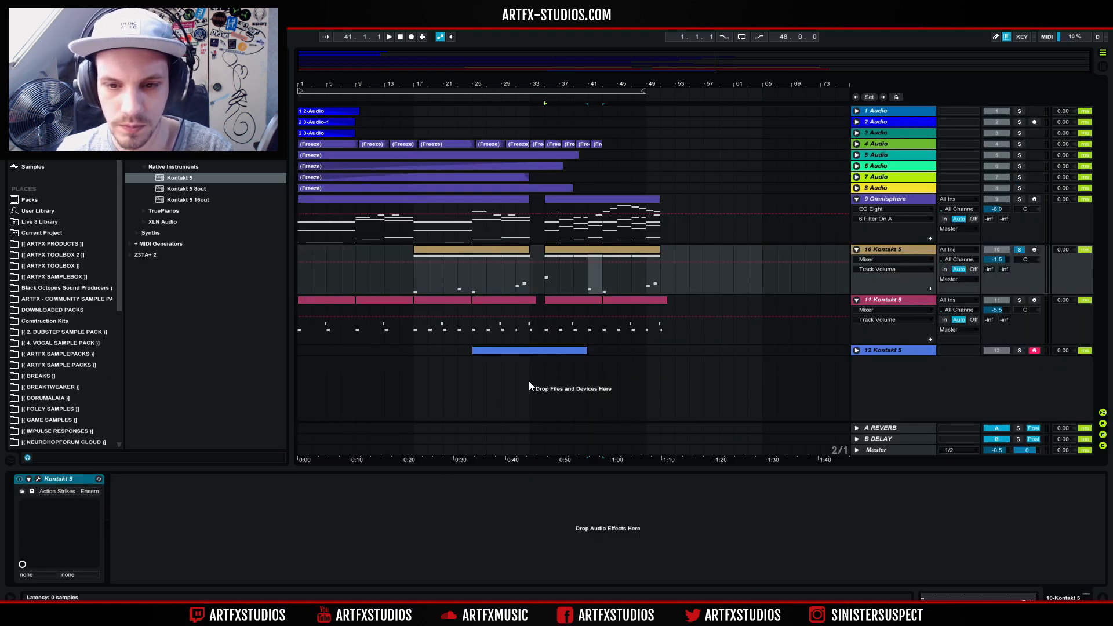
{"action": "key", "text": "ctrl+alt+p"}
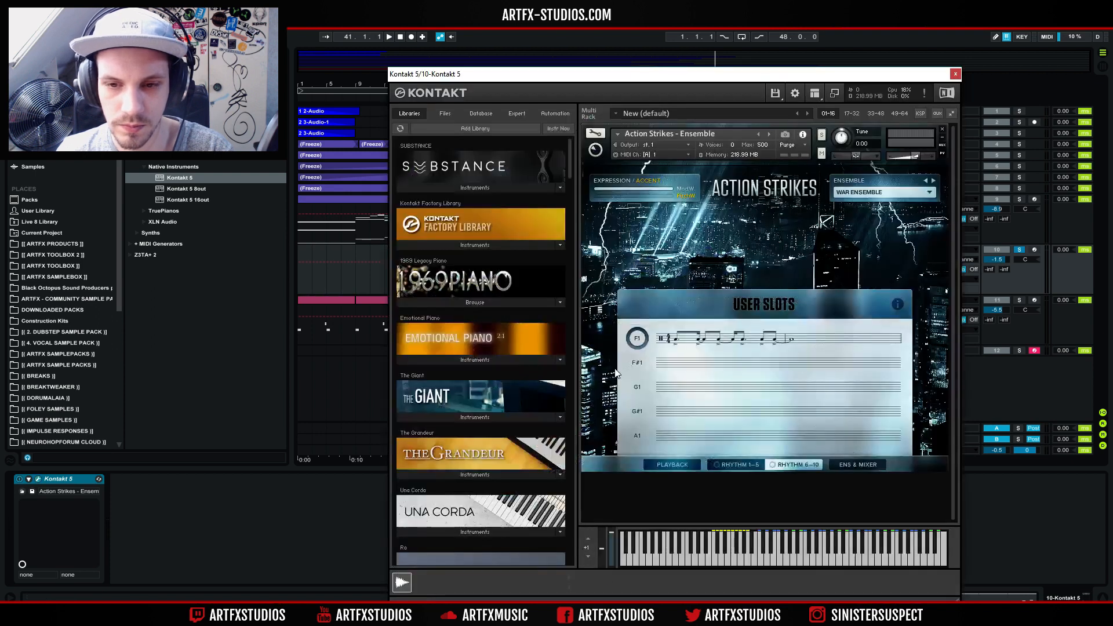
{"action": "left_click", "coordinate": [637, 364]}
{"action": "left_click", "coordinate": [890, 364]}
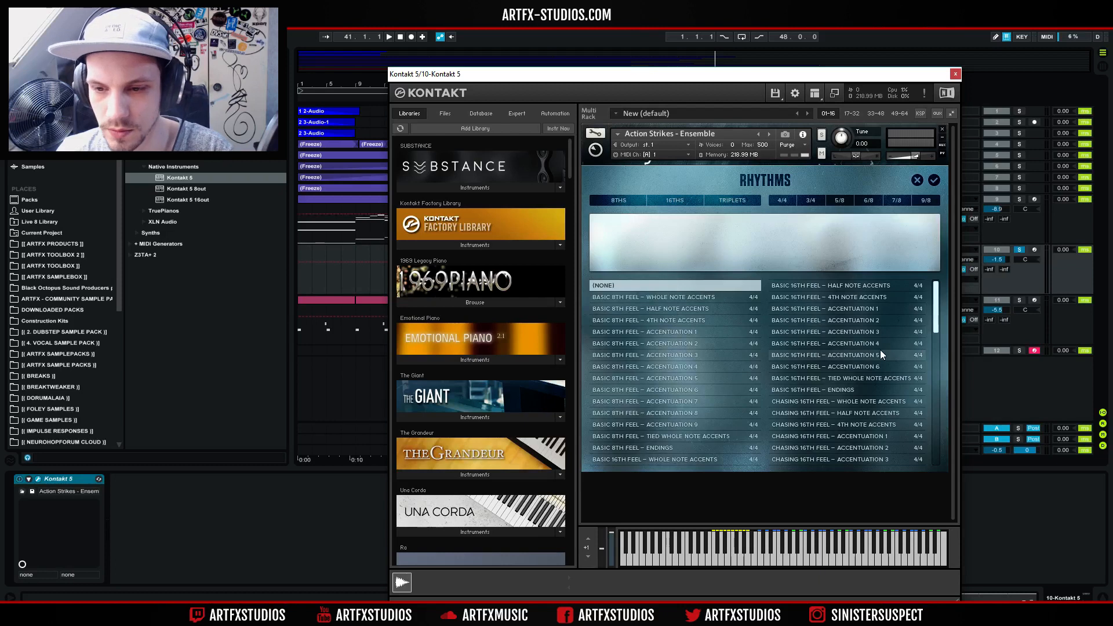
- Audition the Basic 16th Feel rhythms Accentuation 6 through 2 and Tied Whole Note Accents
{"action": "left_click", "coordinate": [864, 367]}
{"action": "left_click", "coordinate": [860, 354]}
{"action": "left_click", "coordinate": [856, 342]}
{"action": "left_click", "coordinate": [857, 333]}
{"action": "left_click", "coordinate": [857, 320]}
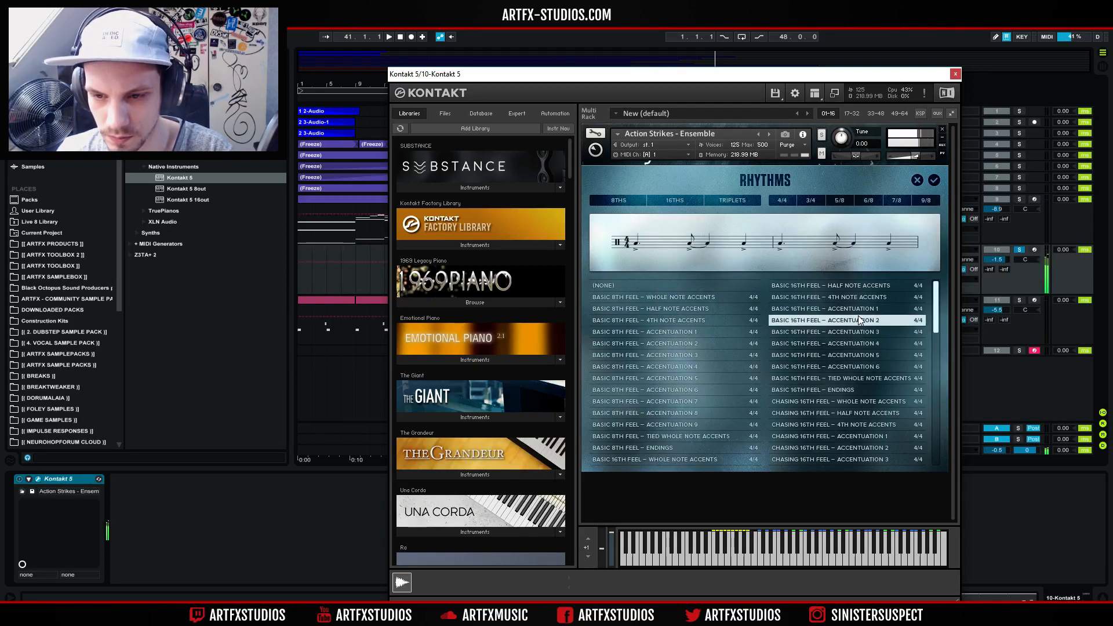
{"action": "left_click", "coordinate": [841, 380]}
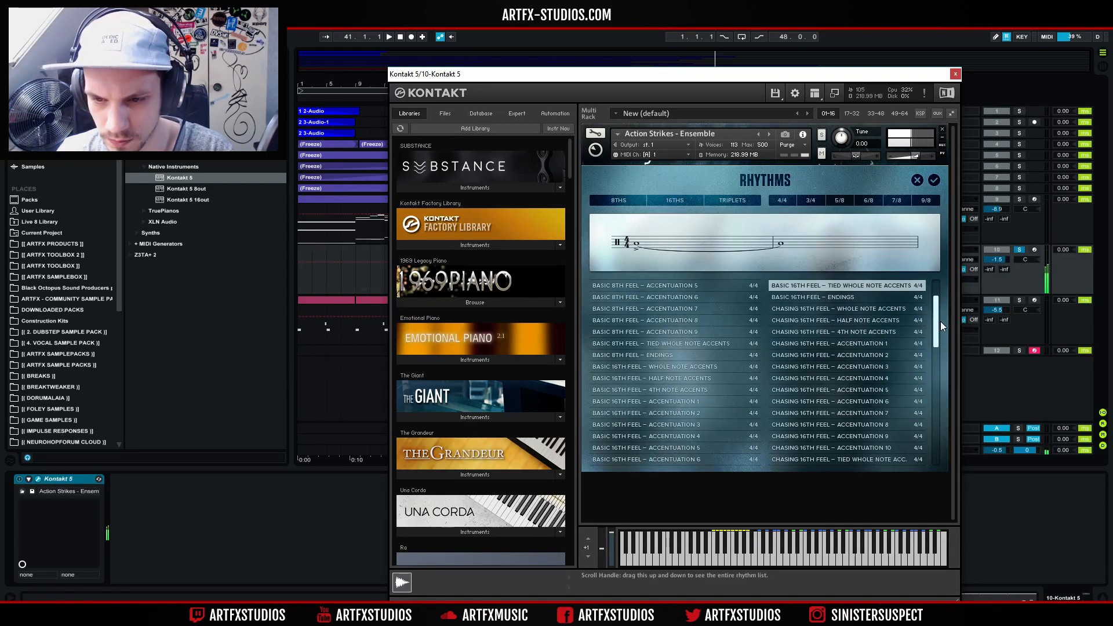
- Audition the Chasing 16th Feel rhythms from Whole Note Accents through Accentuation 4
{"action": "left_click", "coordinate": [864, 308]}
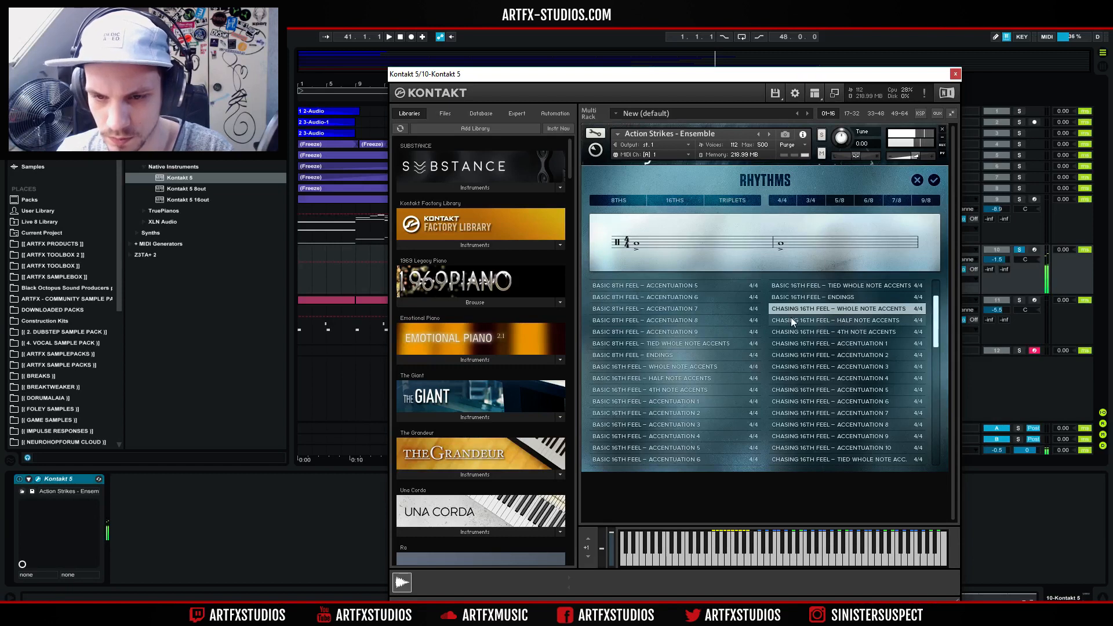
{"action": "left_click", "coordinate": [812, 320]}
{"action": "left_click", "coordinate": [850, 330]}
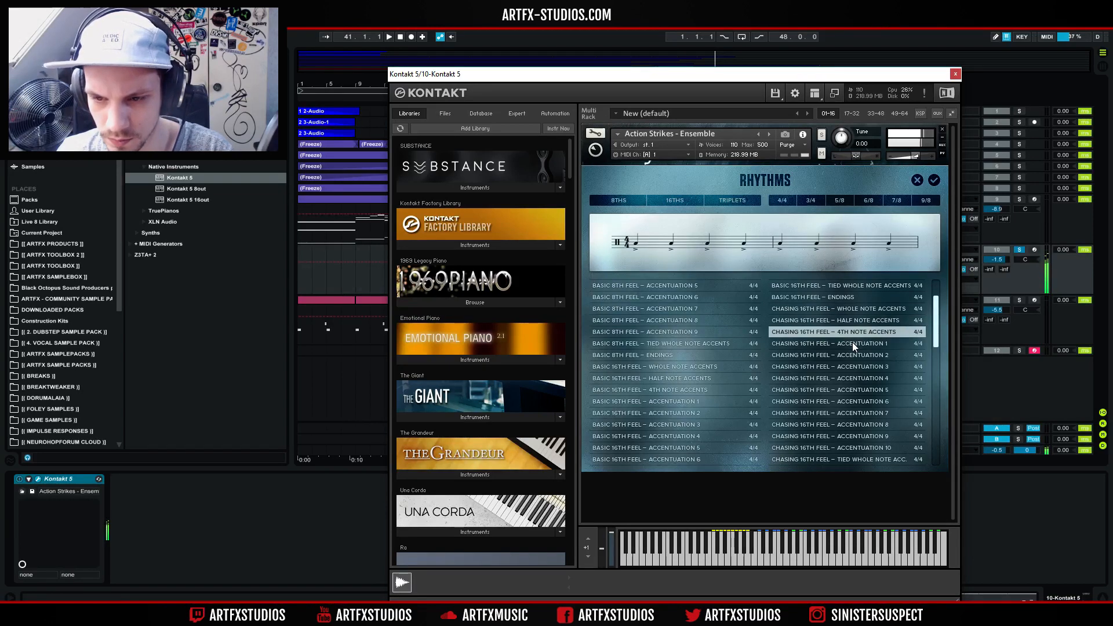
{"action": "left_click", "coordinate": [853, 342]}
{"action": "left_click", "coordinate": [861, 355]}
{"action": "left_click", "coordinate": [863, 365]}
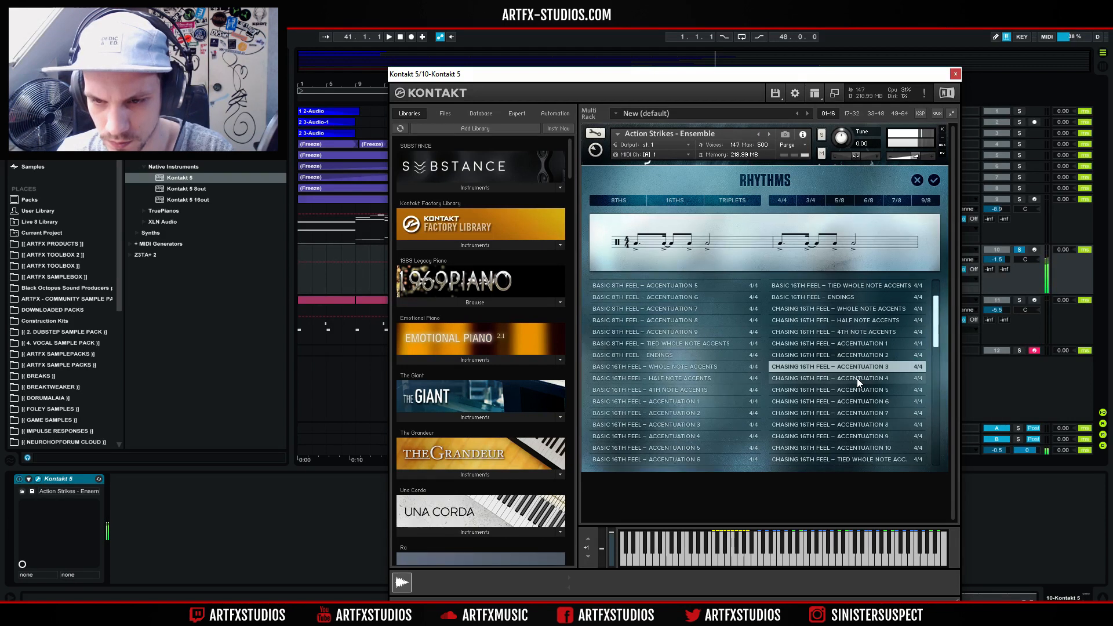
{"action": "left_click", "coordinate": [852, 375]}
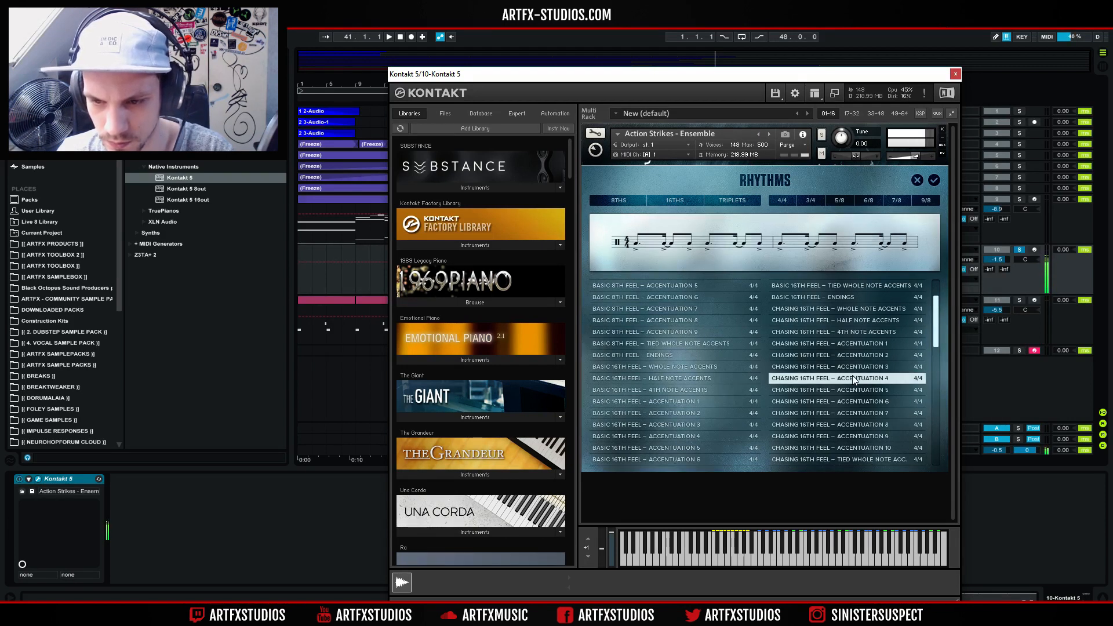
- Compare Chasing 16th Feel Accentuation 1, 2 and 3, and assign Accentuation 2 to user slot F#1
{"action": "left_click", "coordinate": [851, 345]}
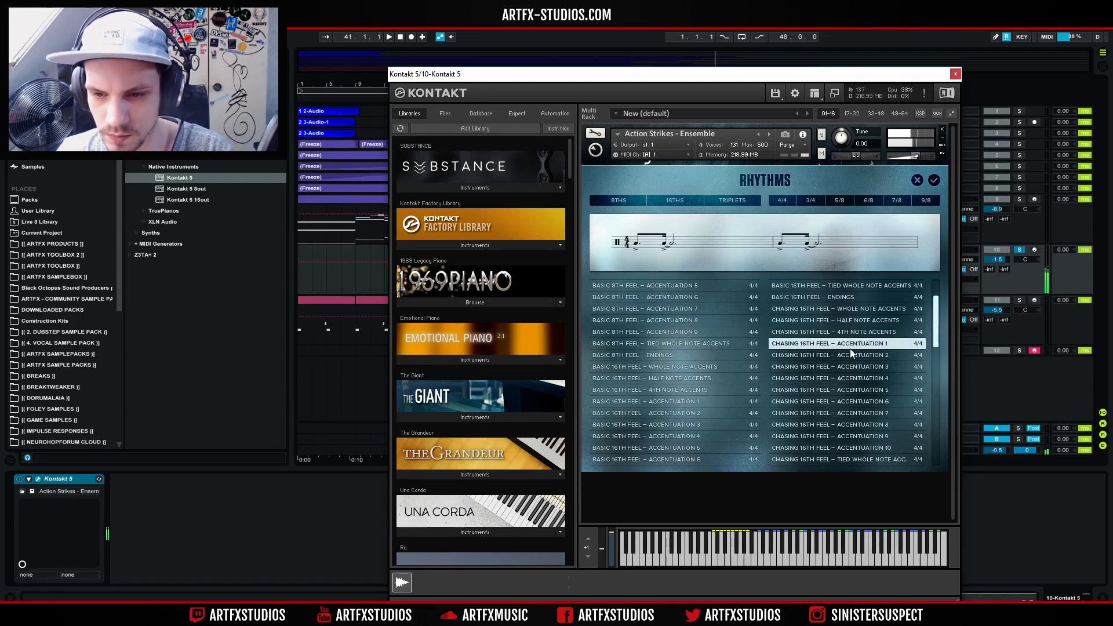
{"action": "left_click", "coordinate": [848, 356]}
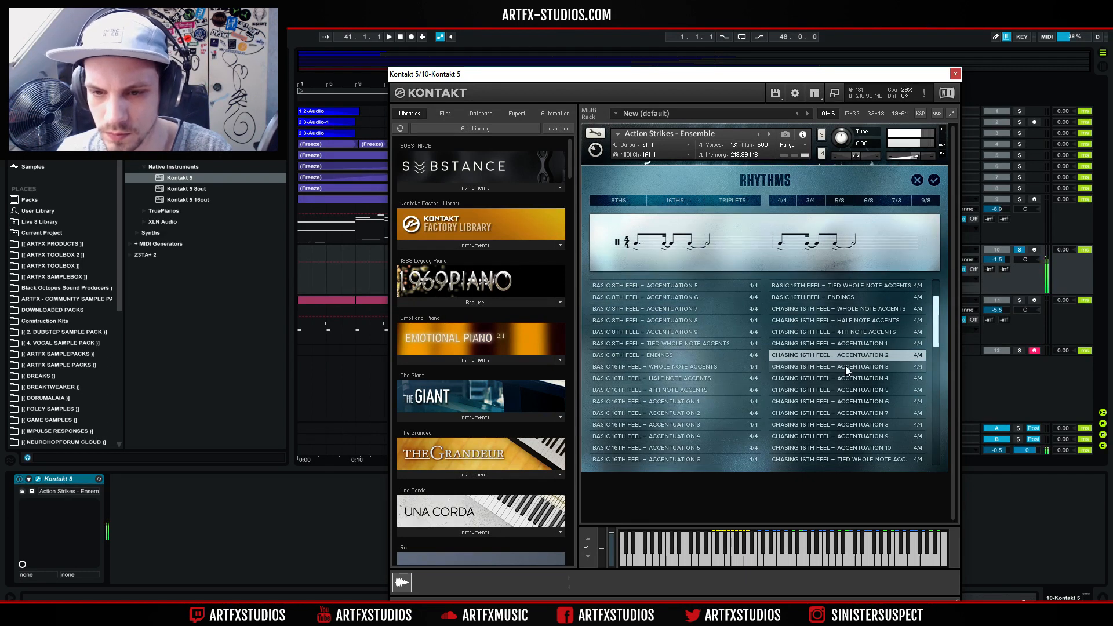
{"action": "left_click", "coordinate": [845, 366]}
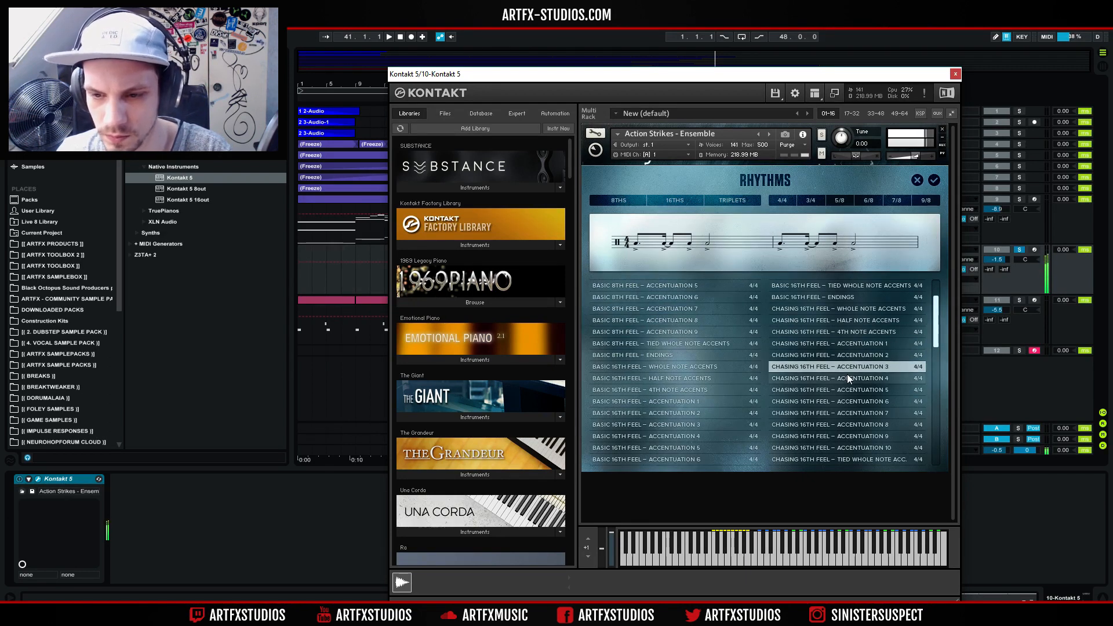
{"action": "left_click", "coordinate": [848, 354]}
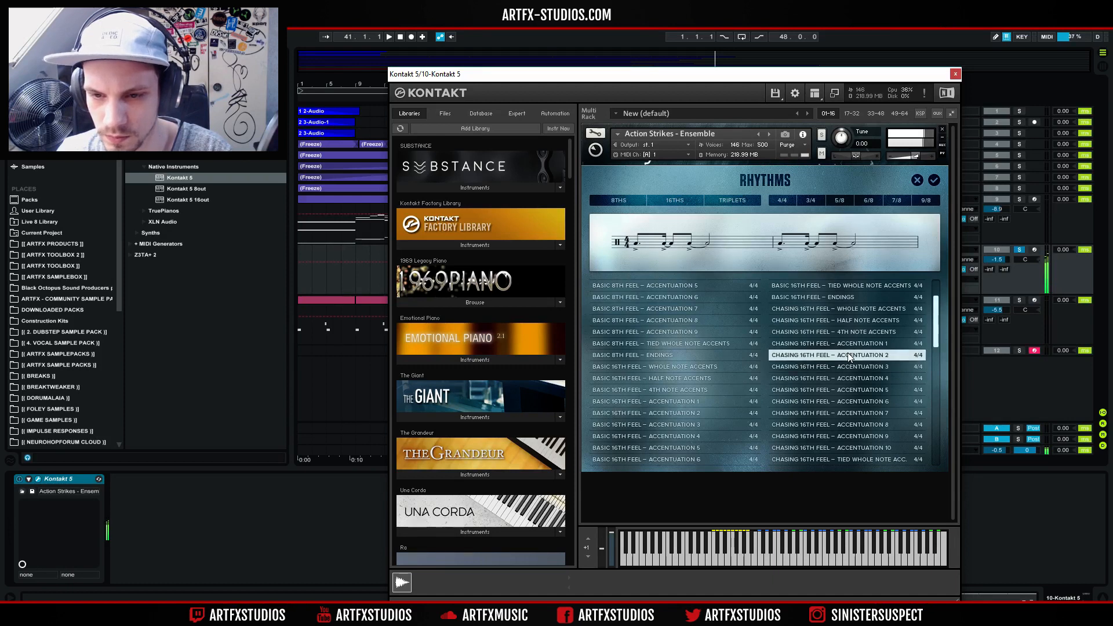
{"action": "left_click", "coordinate": [934, 181]}
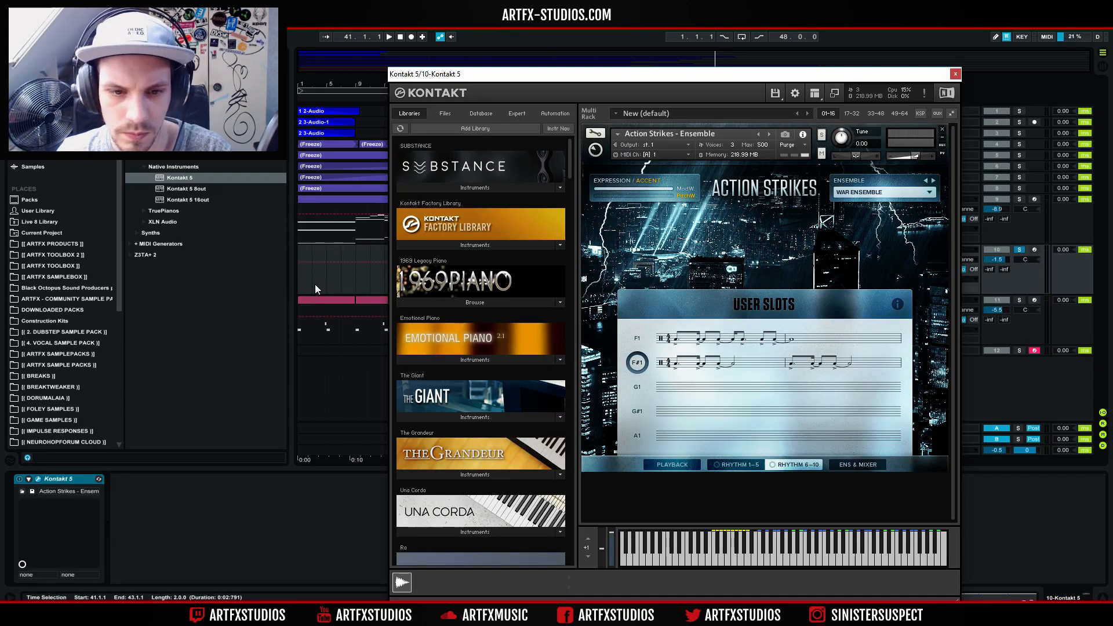
- Move the Kontakt window clear of the arrangement and inspect the notes of the 11 Kontakt 5 clip at bar 35
{"action": "left_click", "coordinate": [321, 303]}
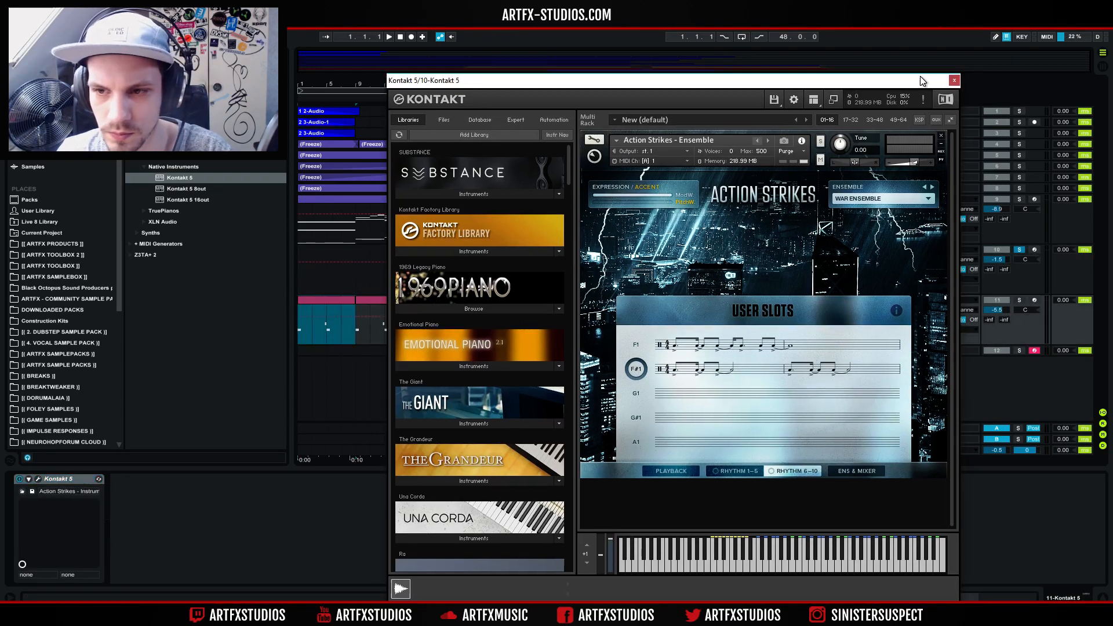
{"action": "left_click_drag", "start_coordinate": [920, 75], "coordinate": [815, 391]}
{"action": "double_click", "coordinate": [597, 310]}
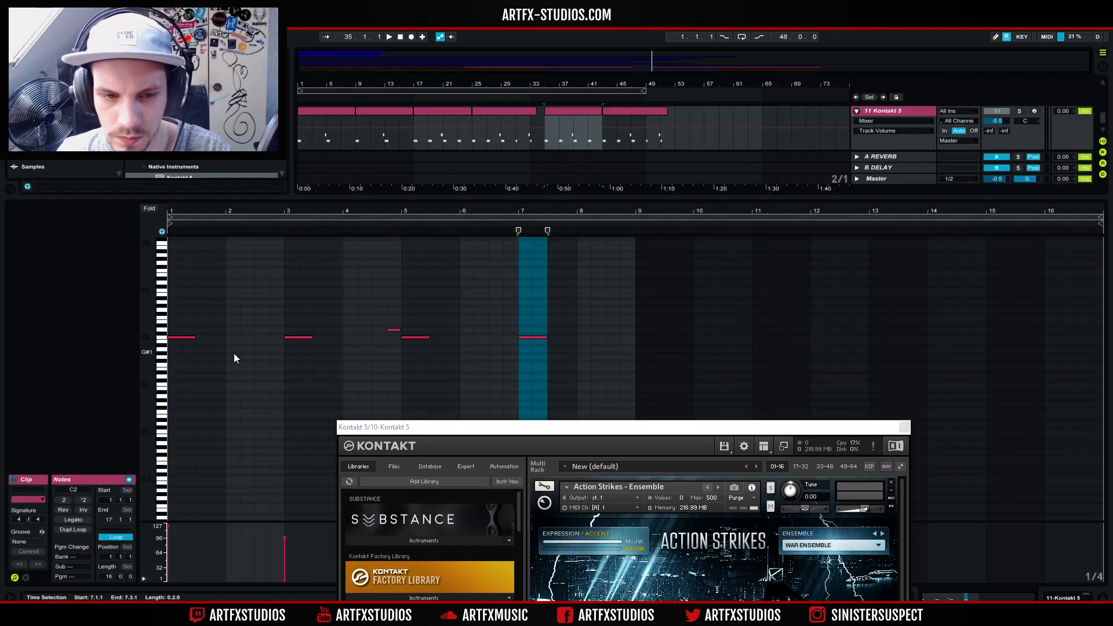
{"action": "left_click_drag", "start_coordinate": [190, 342], "coordinate": [191, 342]}
{"action": "scroll", "coordinate": [216, 388], "scroll_direction": "up", "scroll_amount": 3}
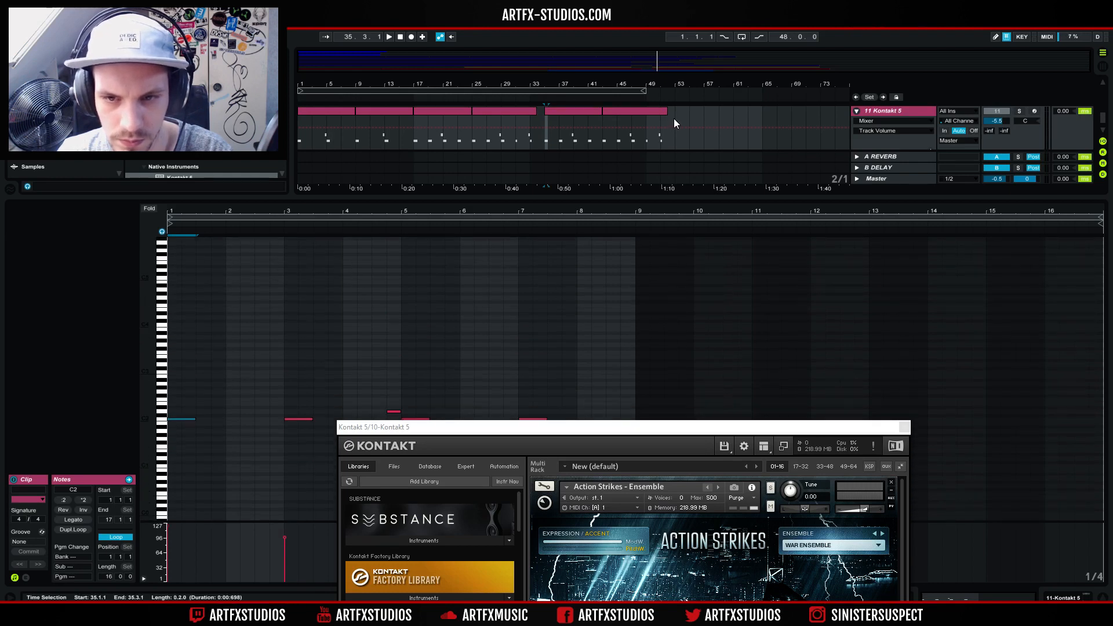
{"action": "left_click", "coordinate": [1063, 598]}
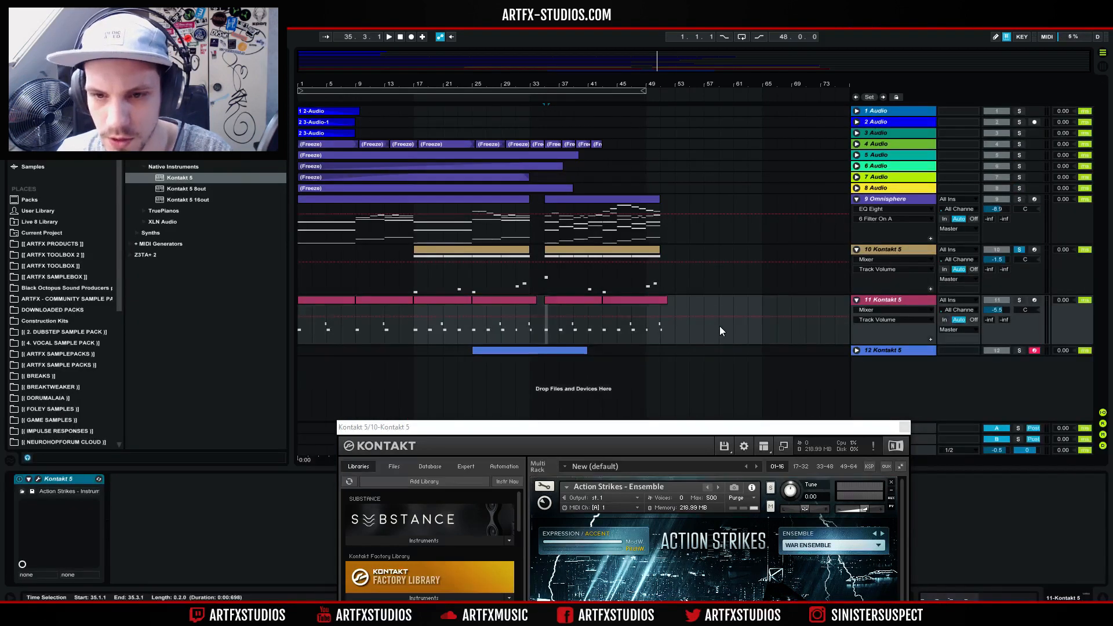
- In the second 10 Kontakt 5 clip, place F#1 at bar 1, move F1 to bar 7 and delete the C#1 there
{"action": "double_click", "coordinate": [613, 250]}
{"action": "left_click_drag", "start_coordinate": [171, 341], "coordinate": [535, 346]}
{"action": "left_click", "coordinate": [534, 397]}
{"action": "key", "text": "Delete"}
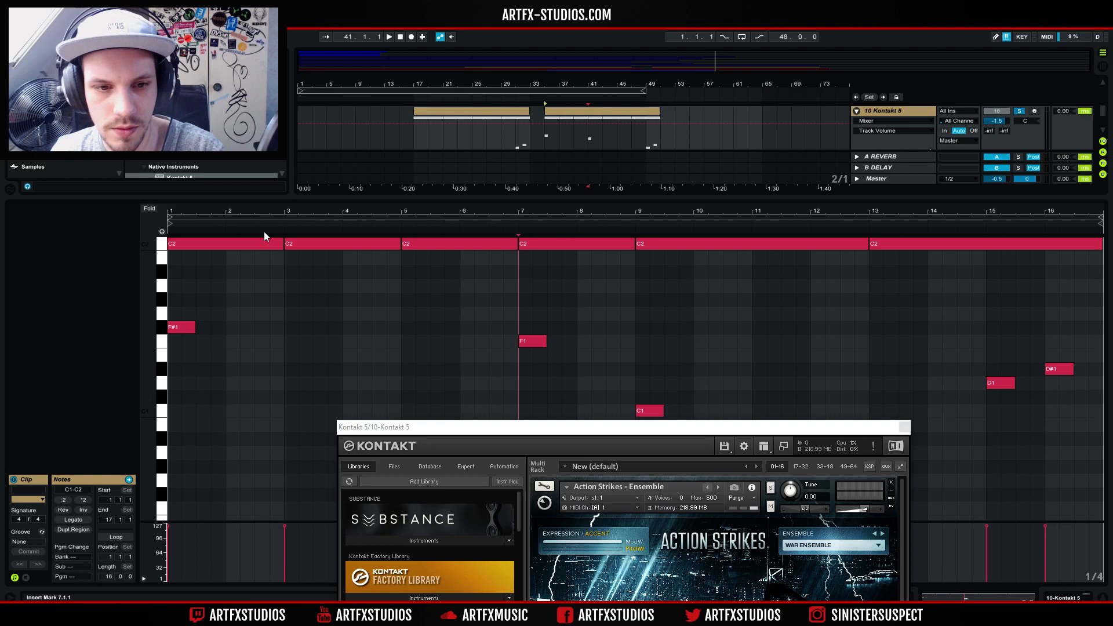
- Play back the second 10 Kontakt 5 clip with the edited keyswitch notes
{"action": "left_click", "coordinate": [569, 107]}
{"action": "key", "text": "space"}
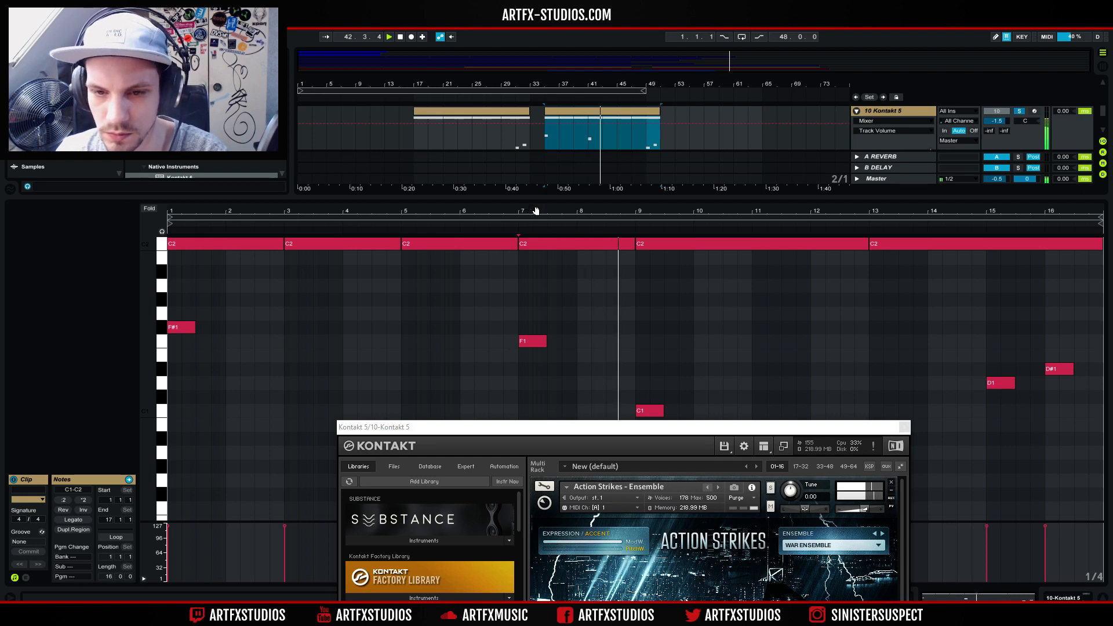
{"action": "scroll", "coordinate": [728, 280], "scroll_direction": "down", "scroll_amount": 1}
{"action": "scroll", "coordinate": [719, 291], "scroll_direction": "up", "scroll_amount": 1}
- Close the Kontakt window and delete the C1, D1 and D#1 notes in bars 9 to 16
{"action": "left_click", "coordinate": [904, 428]}
{"action": "left_click_drag", "start_coordinate": [649, 443], "coordinate": [1102, 349]}
{"action": "key", "text": "Delete"}
- Duplicate the F#1, F1 and four C2 notes of bars 1 to 8 into bars 9 to 16
{"action": "left_click_drag", "start_coordinate": [633, 309], "coordinate": [168, 385]}
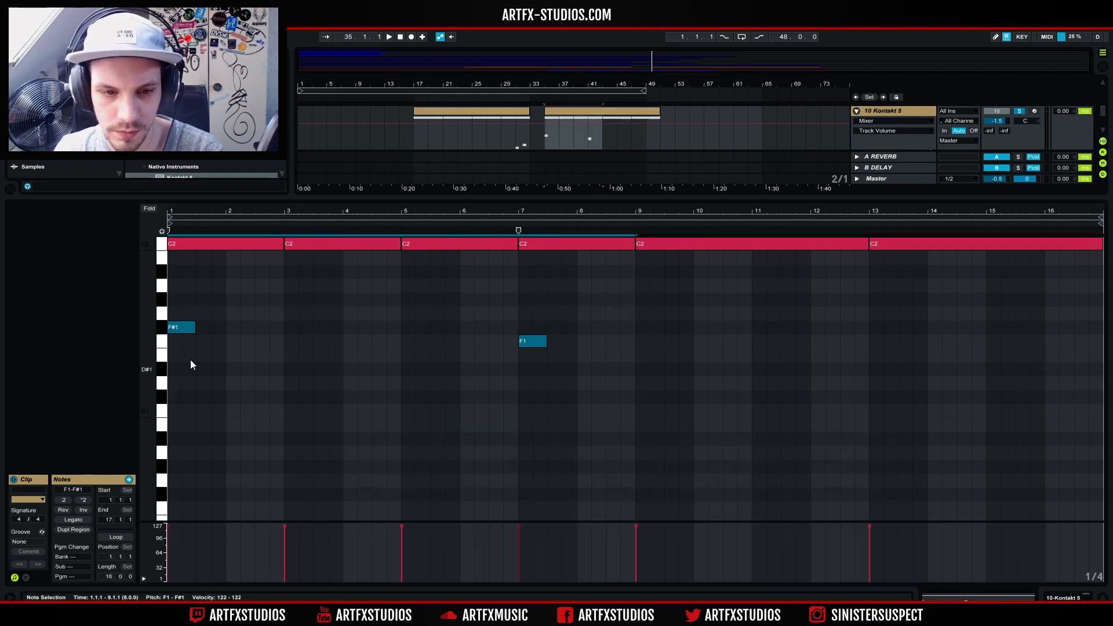
{"action": "left_click", "coordinate": [184, 244], "text": "shift"}
{"action": "left_click_drag", "start_coordinate": [582, 295], "coordinate": [367, 251]}
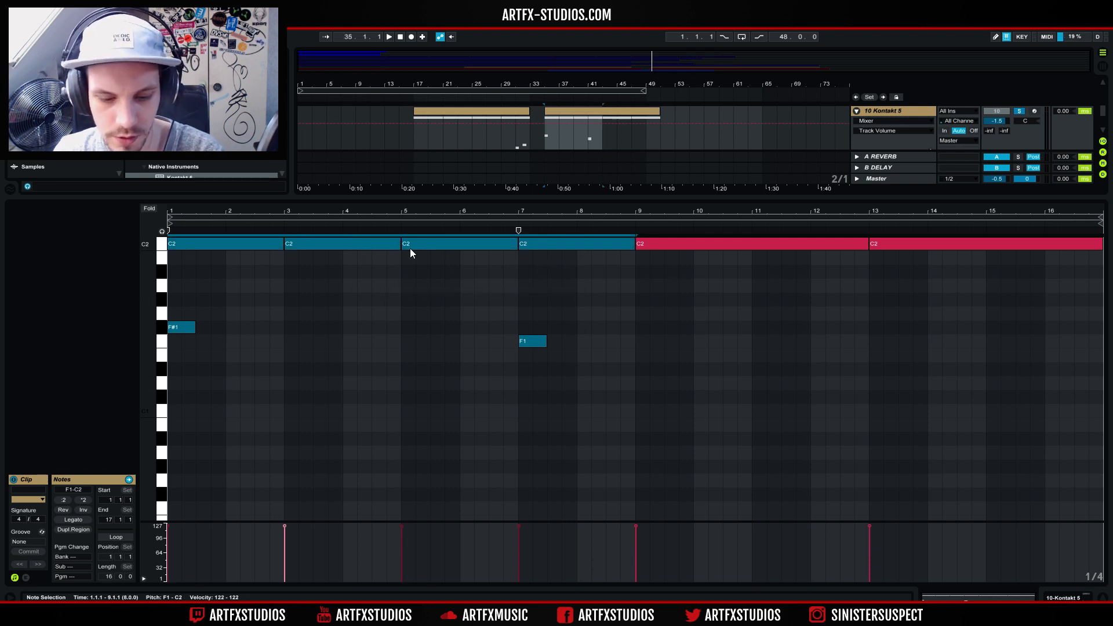
{"action": "key", "text": "ctrl+d"}
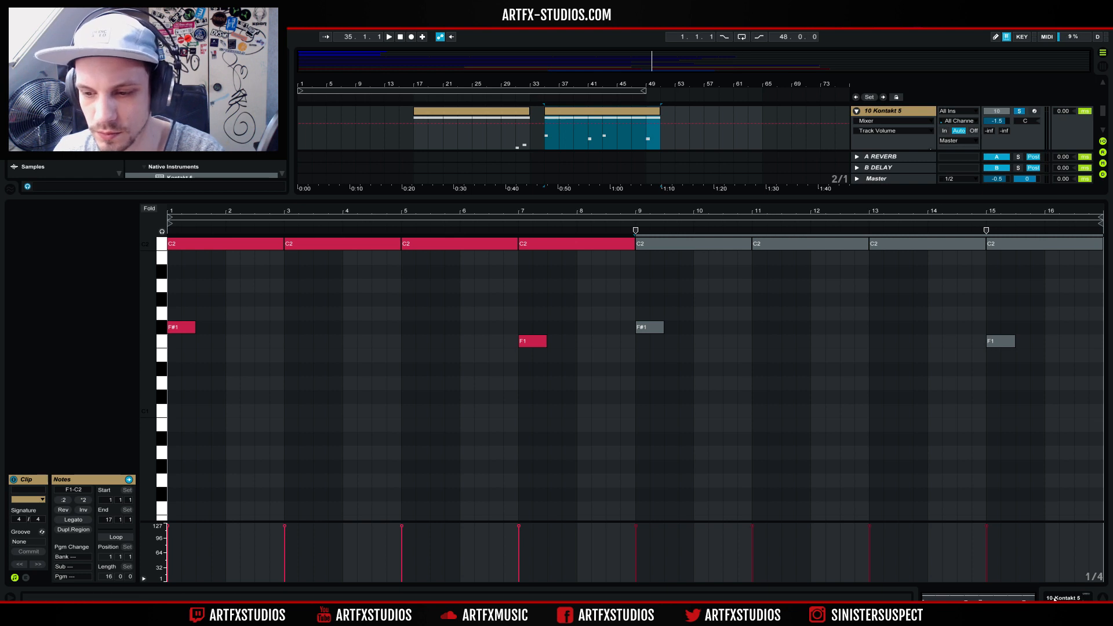
- Unsolo the 10 Kontakt 5 track and play back the full arrangement from bar 17
{"action": "left_click", "coordinate": [1055, 598]}
{"action": "left_click", "coordinate": [513, 282]}
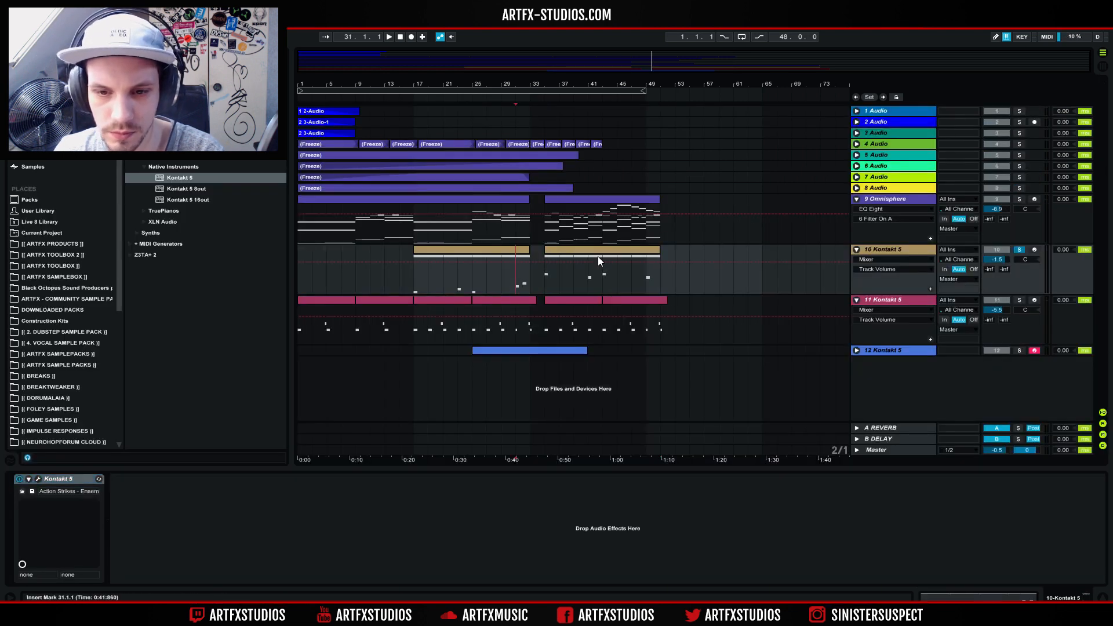
{"action": "left_click", "coordinate": [1019, 250]}
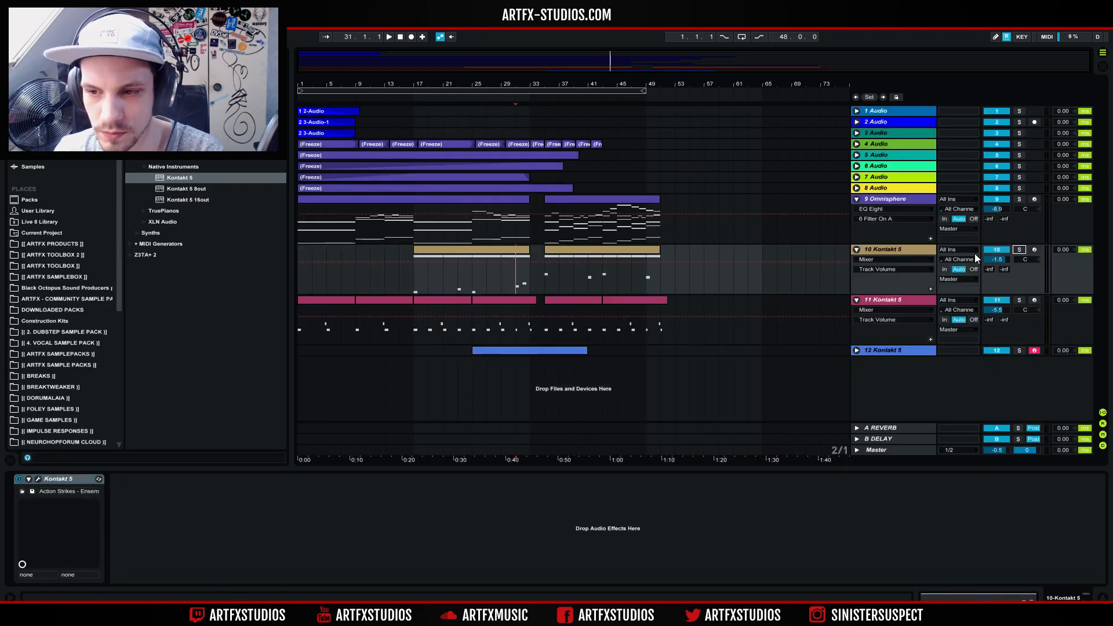
{"action": "left_click", "coordinate": [409, 223]}
{"action": "key", "text": "space"}
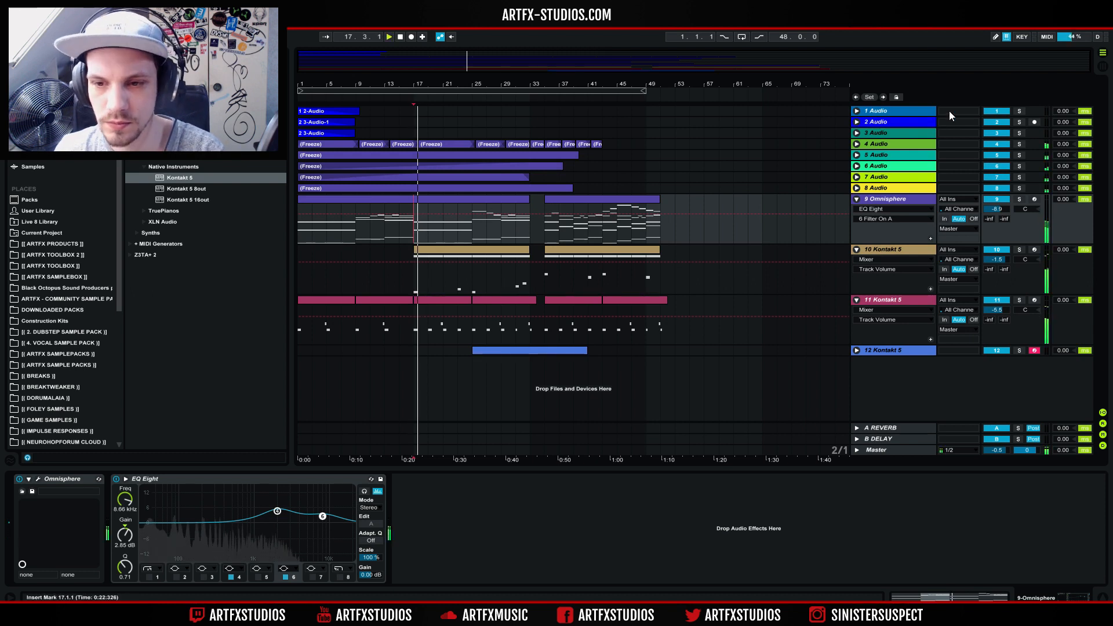
- Fold the 10 Kontakt 5 and 11 Kontakt 5 tracks, keeping 9 Omnisphere unfolded
{"action": "left_click", "coordinate": [856, 199]}
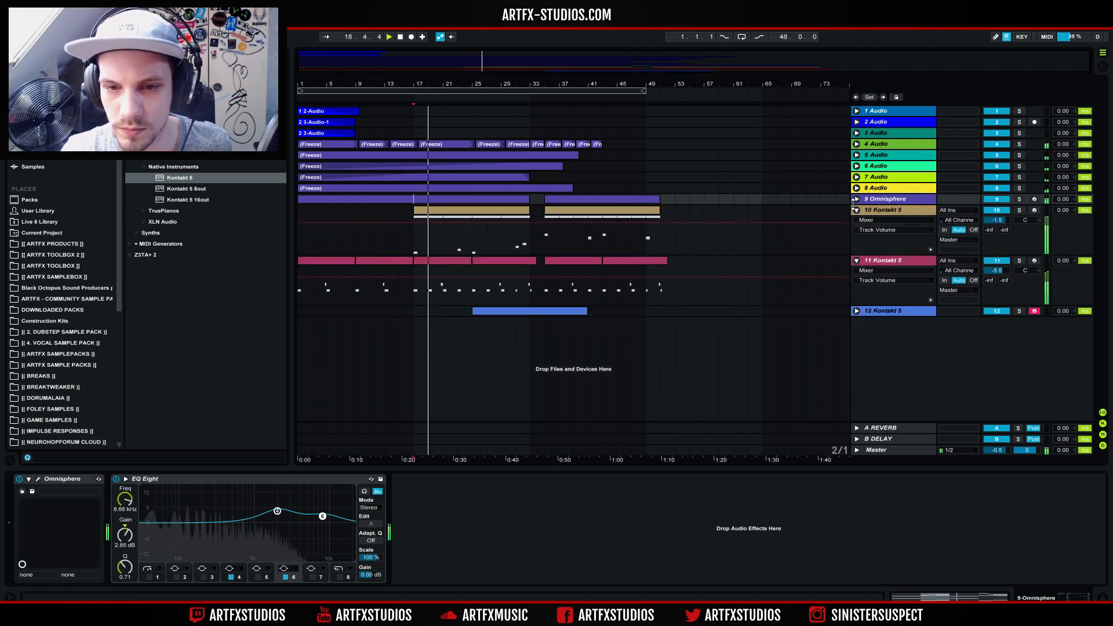
{"action": "left_click", "coordinate": [856, 211]}
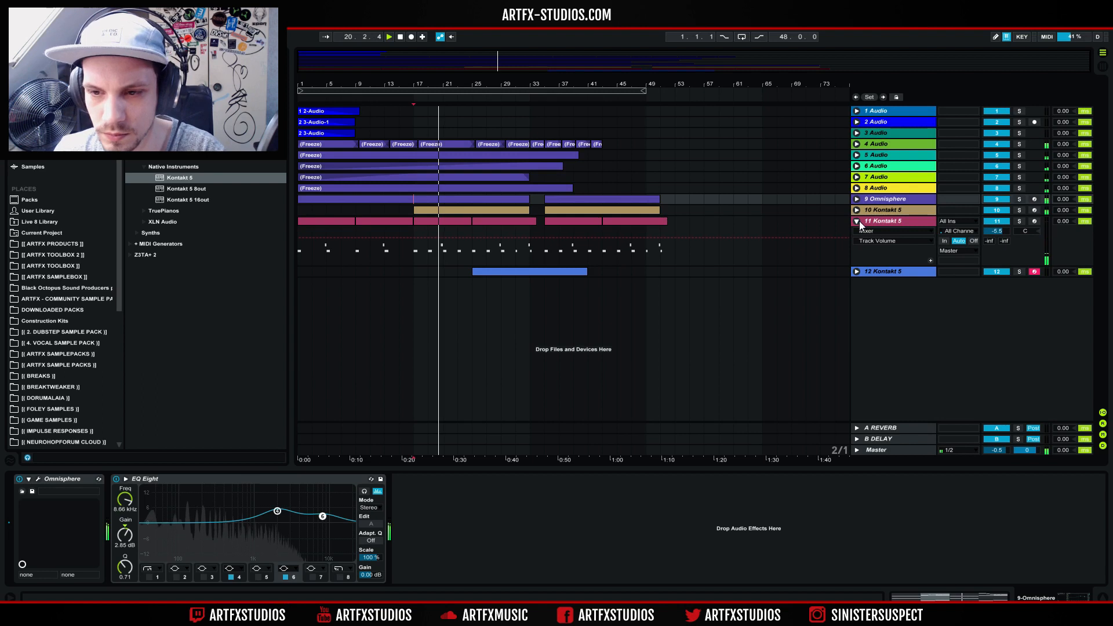
{"action": "left_click", "coordinate": [857, 221]}
{"action": "left_click", "coordinate": [856, 199]}
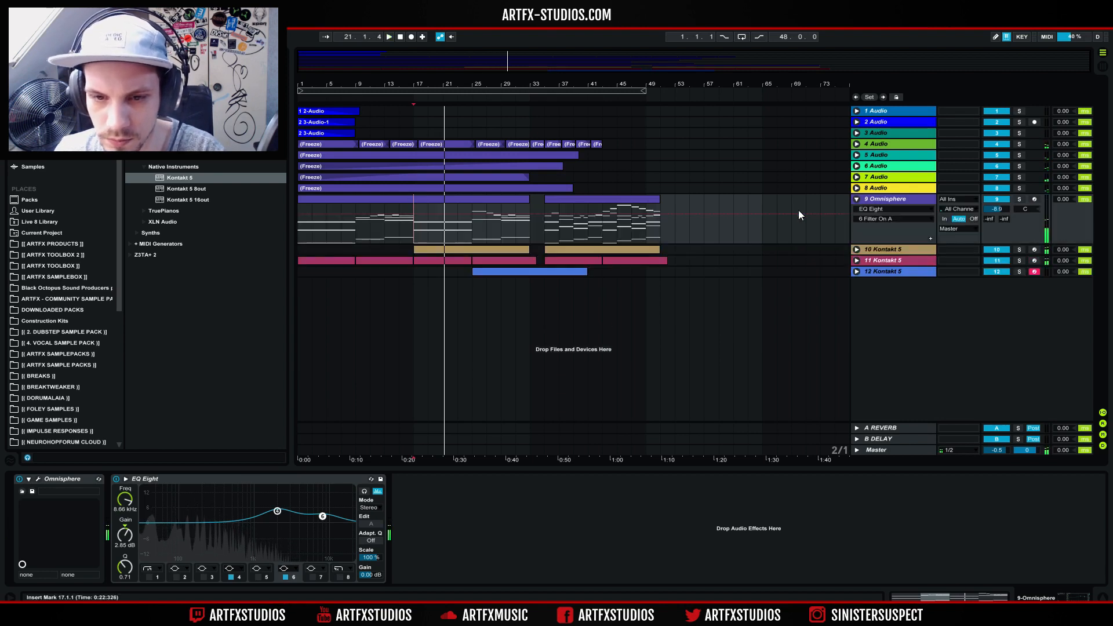
- On 4 Audio, transpose the Freeze clip starting in bar 39 to 5 st and extend its end to the next clip
{"action": "left_click", "coordinate": [544, 234]}
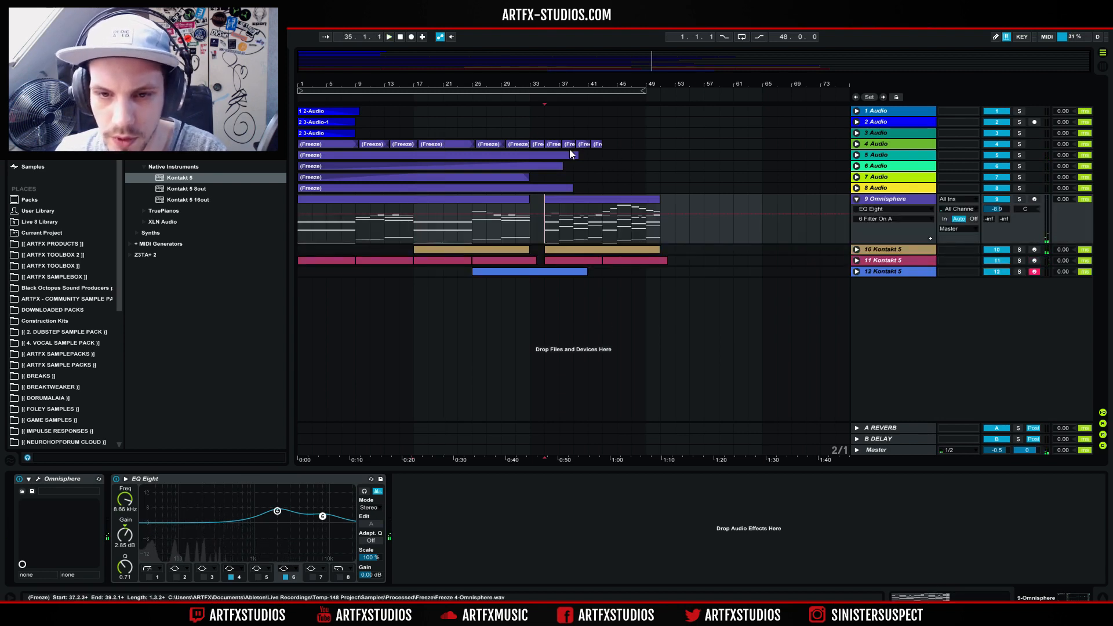
{"action": "left_click", "coordinate": [552, 144]}
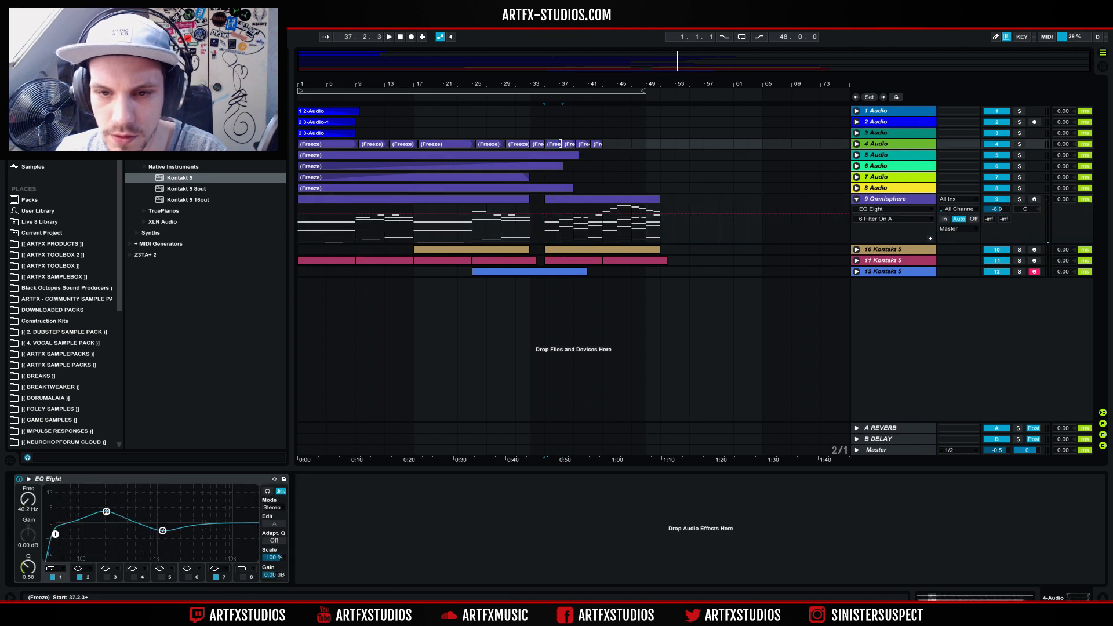
{"action": "double_click", "coordinate": [552, 148]}
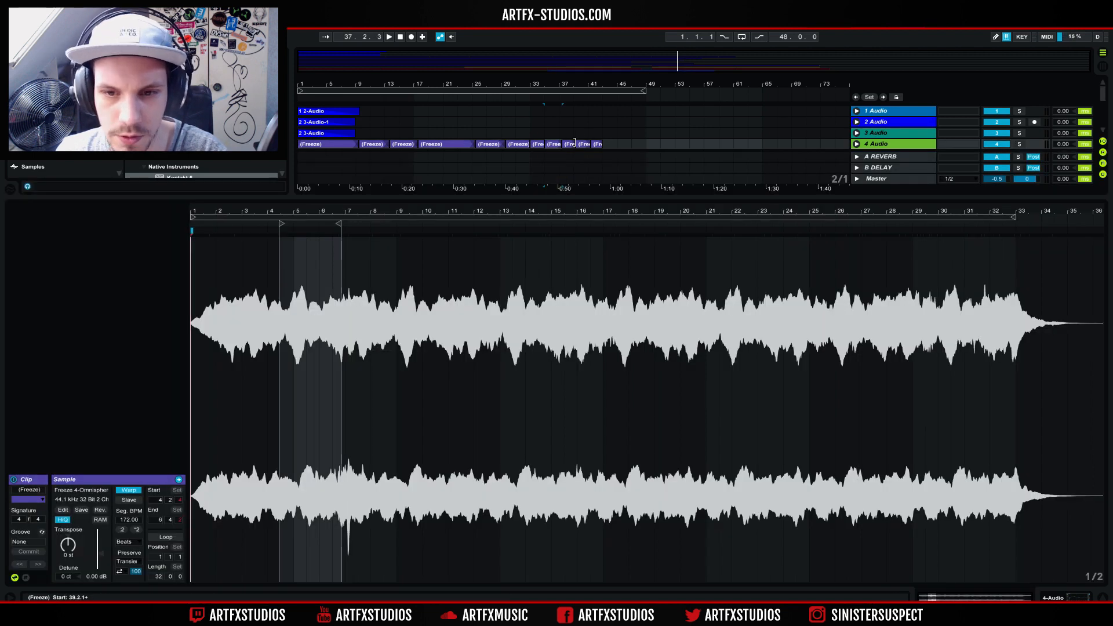
{"action": "left_click", "coordinate": [570, 148]}
{"action": "left_click", "coordinate": [580, 143]}
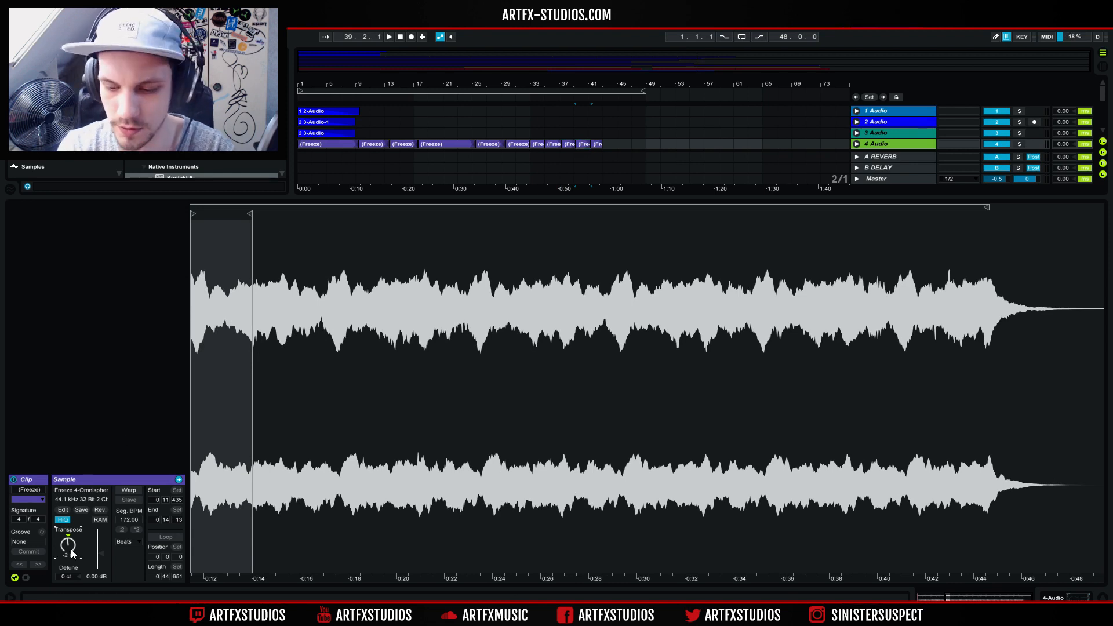
{"action": "left_click", "coordinate": [857, 144]}
{"action": "left_click_drag", "start_coordinate": [583, 85], "coordinate": [642, 120]}
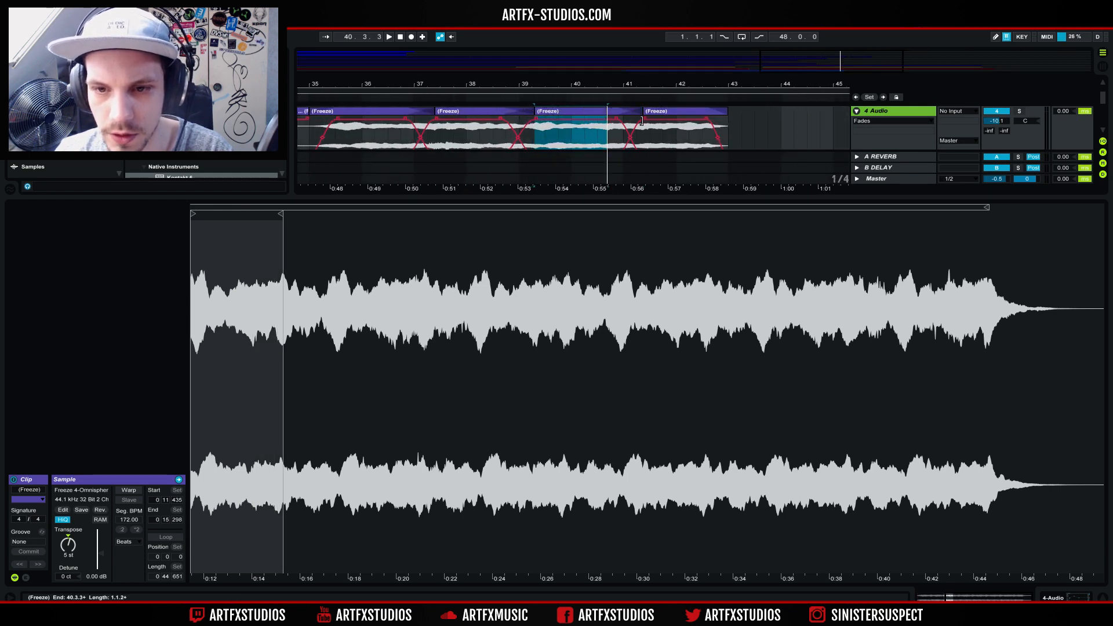
- Transpose the last Freeze clip on 4 Audio to 7 st and extend its end to bar 43
{"action": "left_click", "coordinate": [666, 116]}
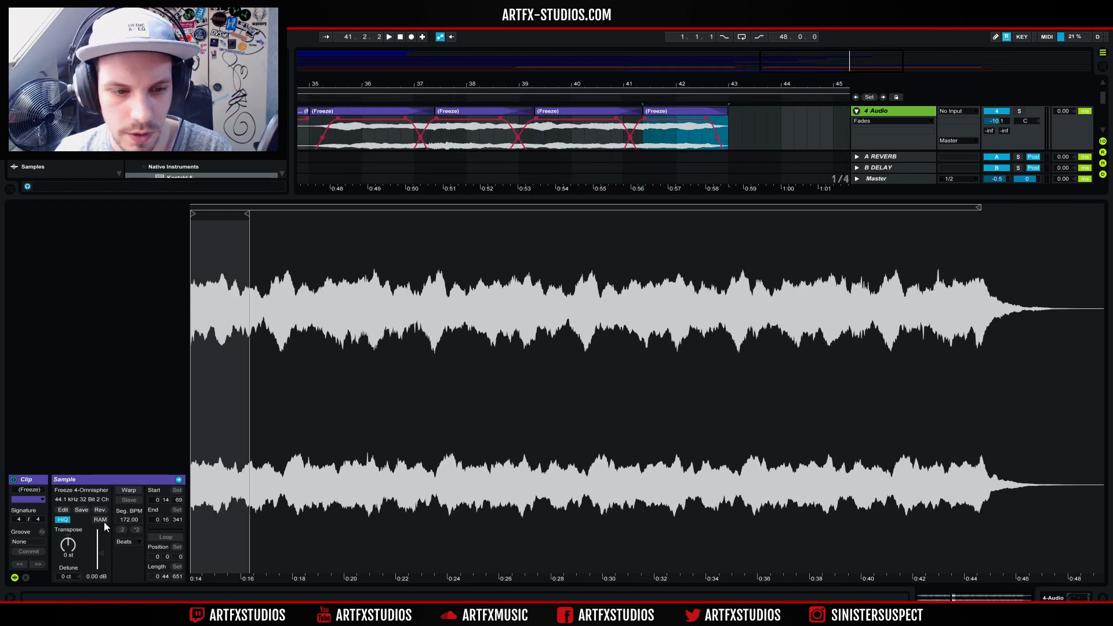
{"action": "left_click", "coordinate": [67, 552]}
{"action": "type", "text": "7"}
{"action": "key", "text": "Return"}
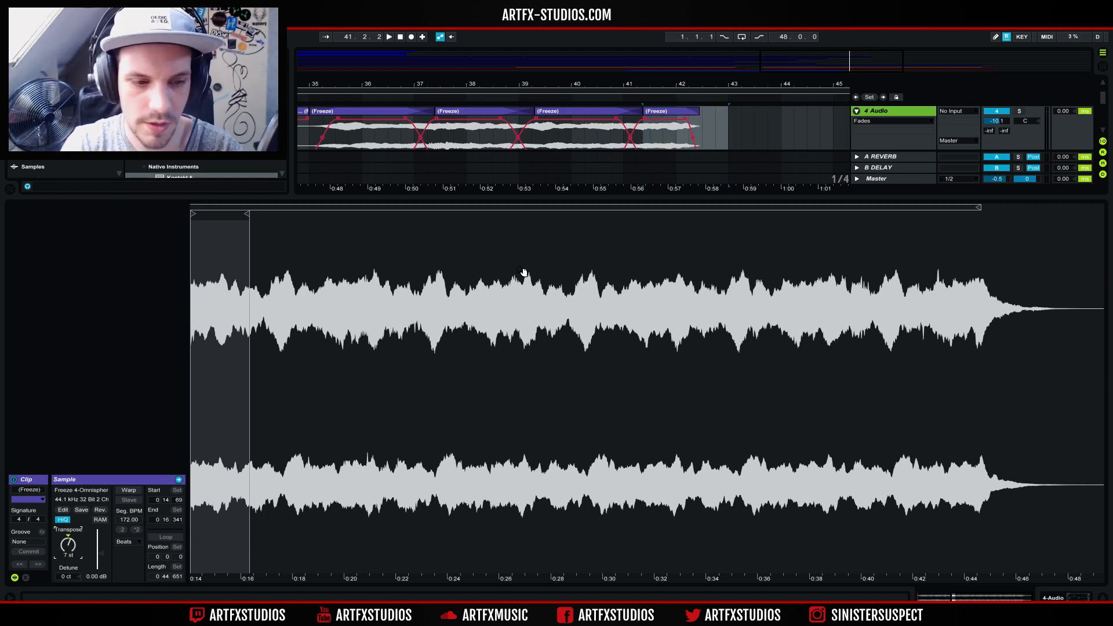
{"action": "left_click_drag", "start_coordinate": [699, 111], "coordinate": [729, 116]}
- Play back the arrangement from bar 35 to hear the transposed Freeze clips
{"action": "left_click_drag", "start_coordinate": [666, 82], "coordinate": [665, 37]}
{"action": "left_click", "coordinate": [582, 111]}
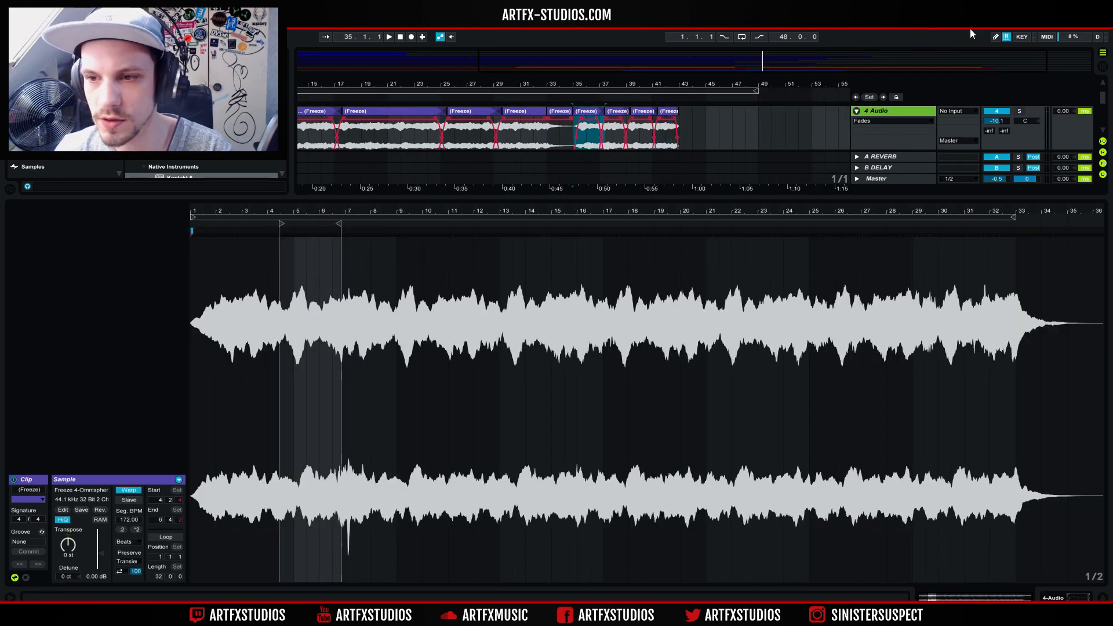
{"action": "key", "text": "space"}
{"action": "left_click", "coordinate": [1060, 596]}
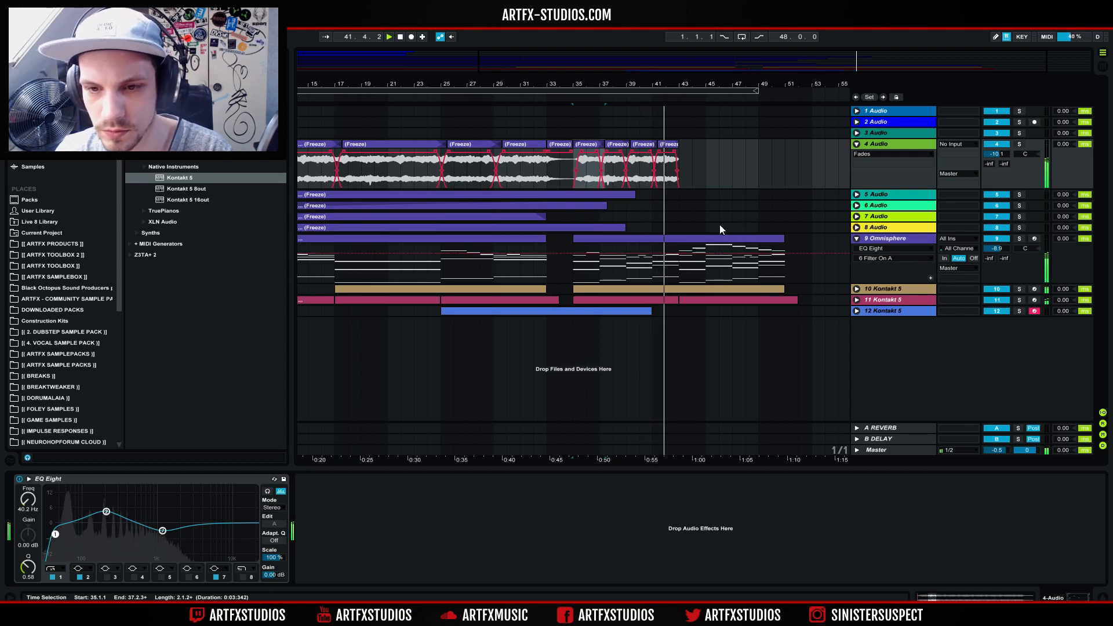
- Duplicate the four Freeze clips of bars 35 to 43 on 4 Audio into bars 43 to 51
{"action": "left_click", "coordinate": [668, 145]}
{"action": "key", "text": "space"}
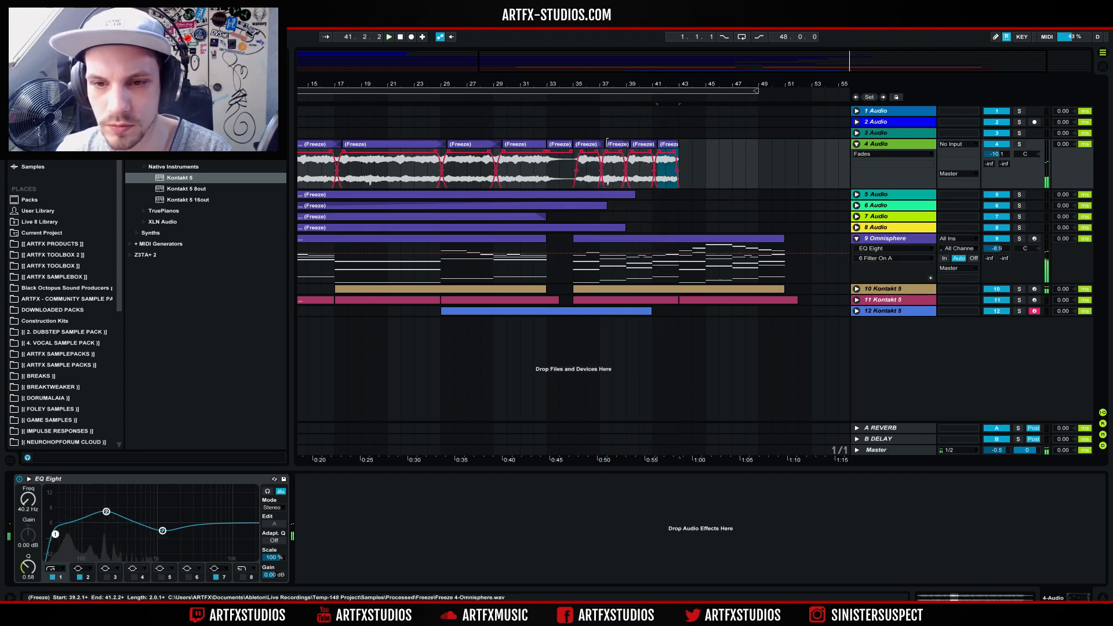
{"action": "left_click", "coordinate": [586, 146], "text": "shift"}
{"action": "key", "text": "ctrl+d"}
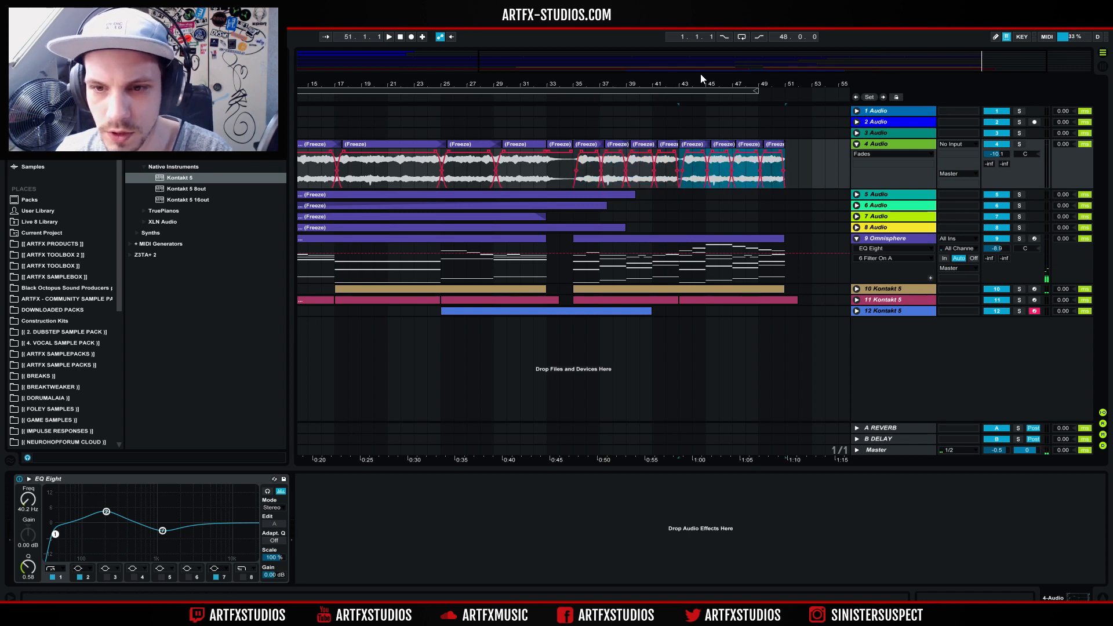
- Shift the crossfade between the original and duplicated Freeze clips on 4 Audio earlier so it centres on bar 43
{"action": "left_click_drag", "start_coordinate": [693, 83], "coordinate": [679, 162]}
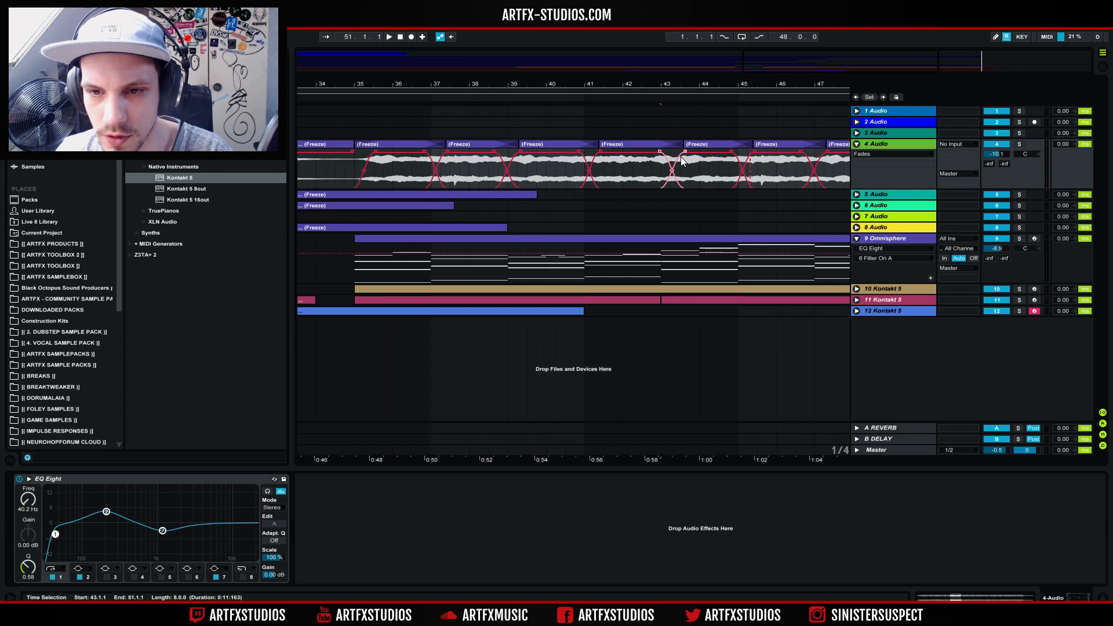
{"action": "left_click", "coordinate": [661, 159]}
{"action": "mouse_move", "coordinate": [661, 156]}
{"action": "left_mouse_down"}
{"action": "mouse_move", "coordinate": [650, 156]}
{"action": "mouse_move", "coordinate": [677, 155]}
{"action": "left_mouse_up"}
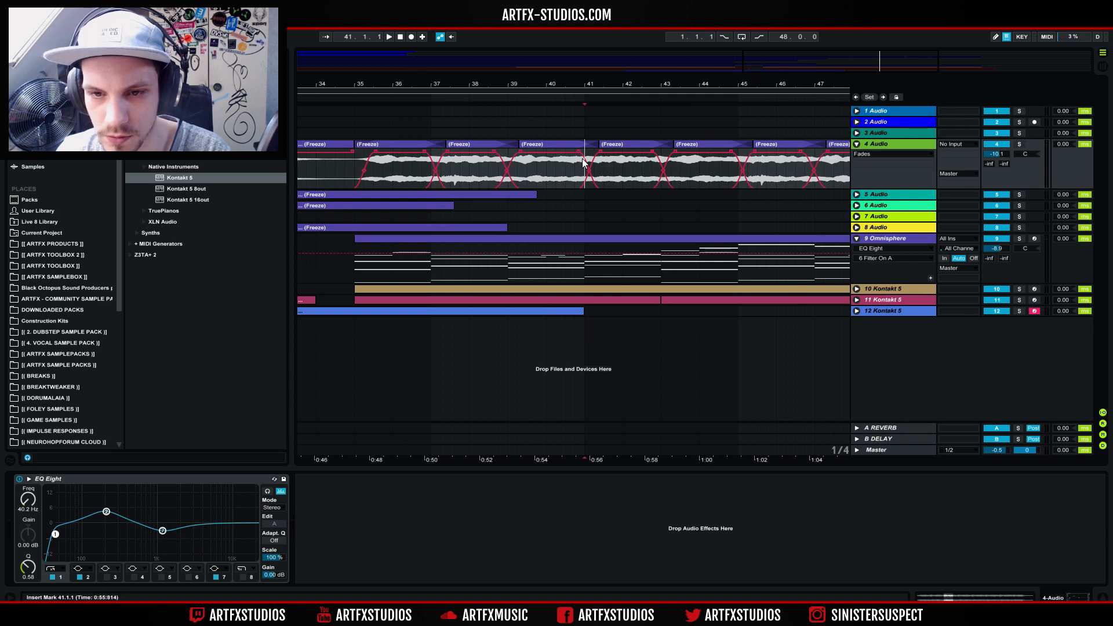
- Play back the arrangement from bar 41 through the duplicated Freeze clips
{"action": "key", "text": "space"}
{"action": "key", "text": "minus"}
{"action": "key", "text": "minus"}
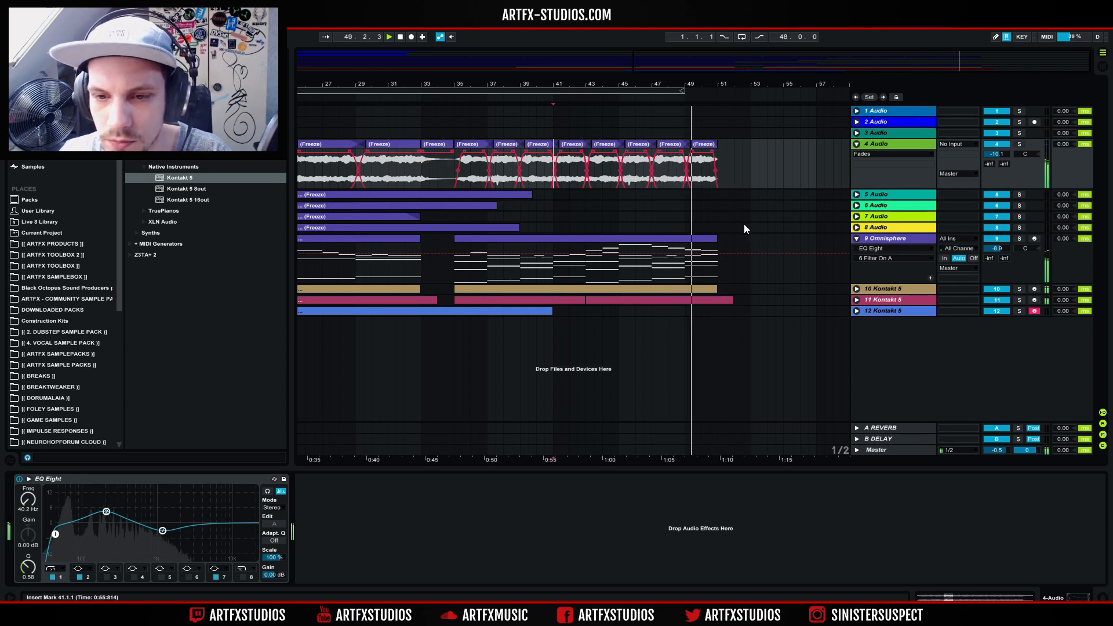
{"action": "key", "text": "space"}
- Open the second 9 Omnisphere clip and play it soloed from bar 35
{"action": "double_click", "coordinate": [672, 242]}
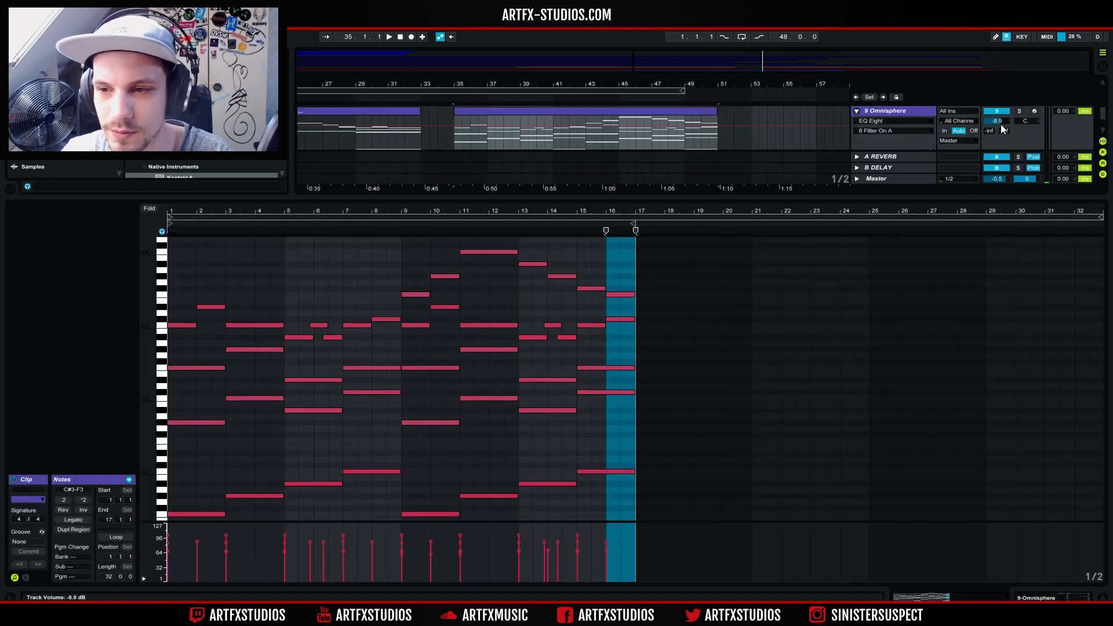
{"action": "left_click", "coordinate": [1019, 110]}
{"action": "left_click", "coordinate": [575, 124]}
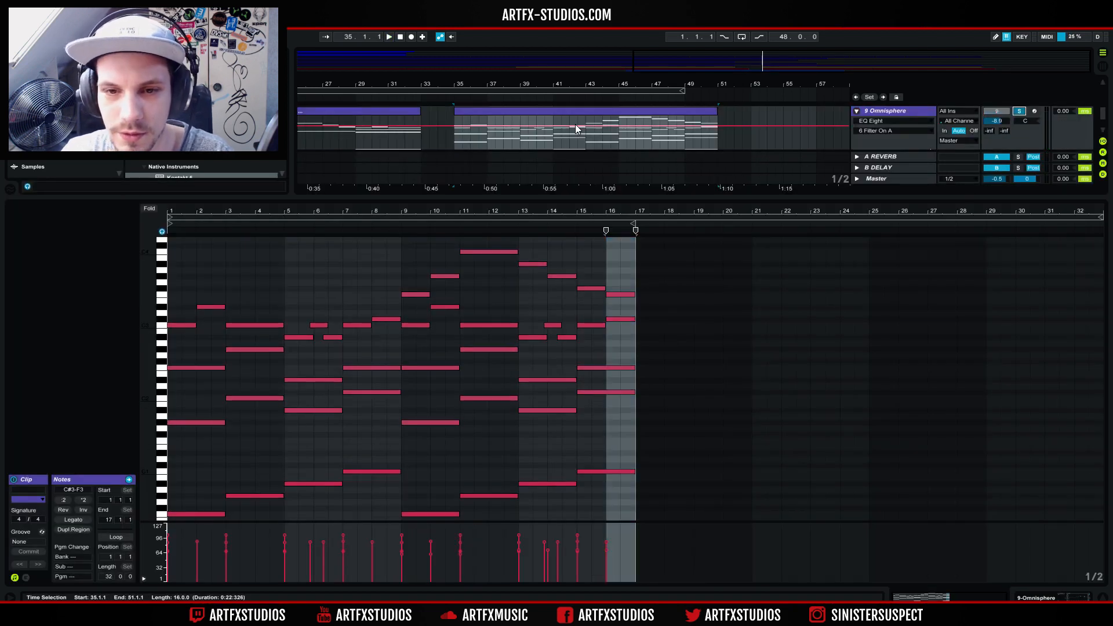
{"action": "left_click", "coordinate": [450, 142]}
{"action": "left_click", "coordinate": [454, 138]}
{"action": "key", "text": "space"}
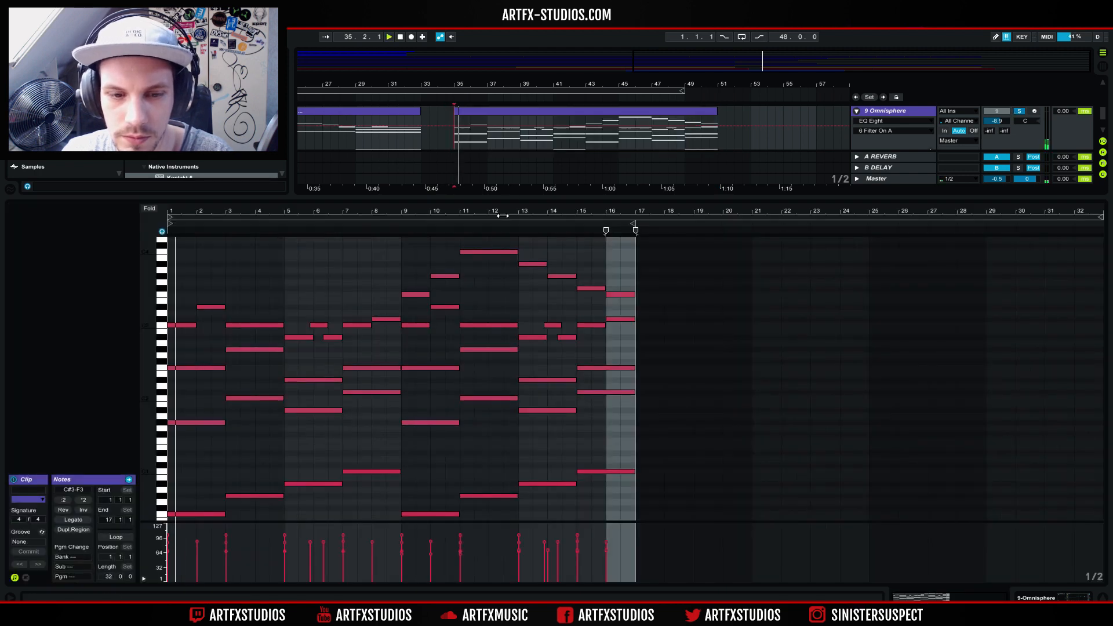
- In the second Omnisphere clip, raise all notes in bars 7 and 8 by three semitones
{"action": "left_click", "coordinate": [362, 472]}
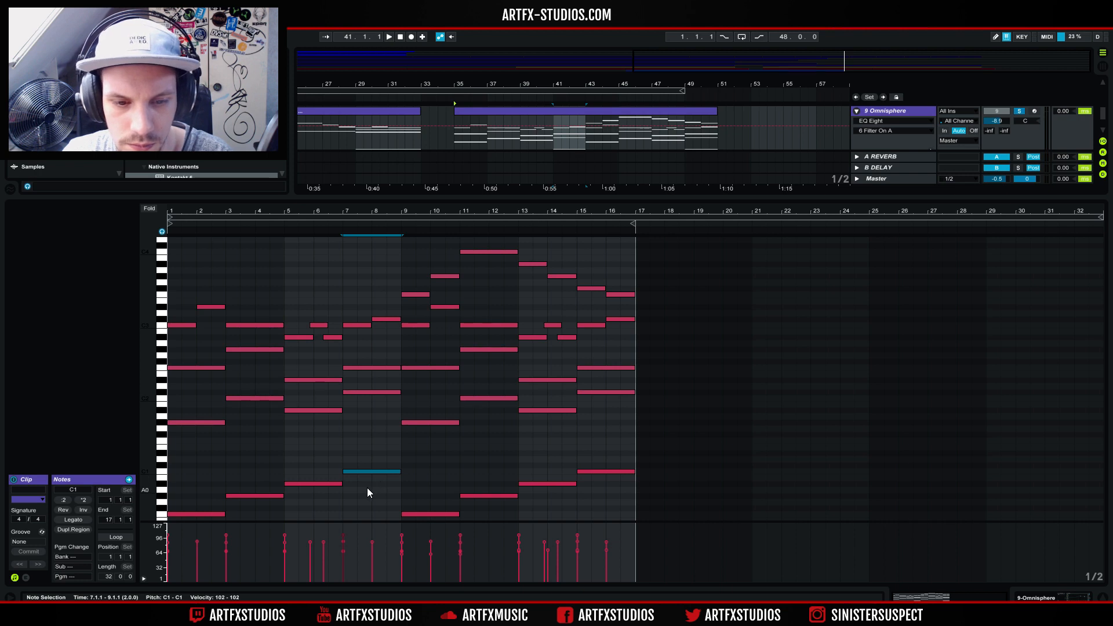
{"action": "mouse_move", "coordinate": [355, 493]}
{"action": "left_mouse_down"}
{"action": "mouse_move", "coordinate": [355, 364]}
{"action": "mouse_move", "coordinate": [379, 303]}
{"action": "left_mouse_up"}
{"action": "key", "text": "Up"}
{"action": "key", "text": "Up"}
{"action": "key", "text": "Up"}
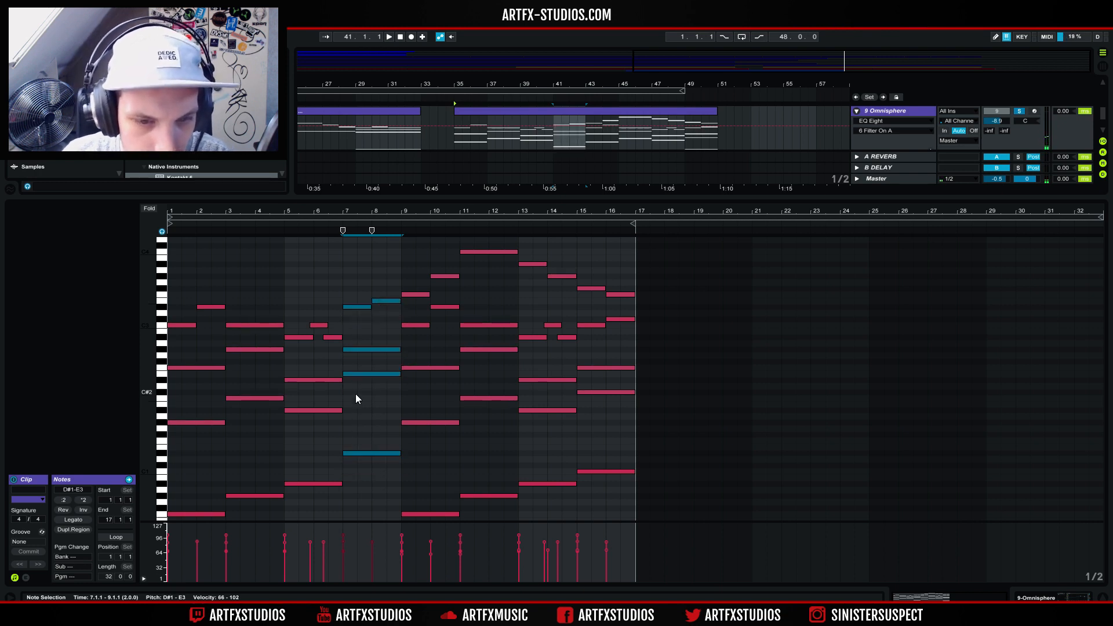
- In bars 7 and 8, raise the E2 note to F2 and lower the melody notes to C#3 and D#3
{"action": "left_click", "coordinate": [361, 374]}
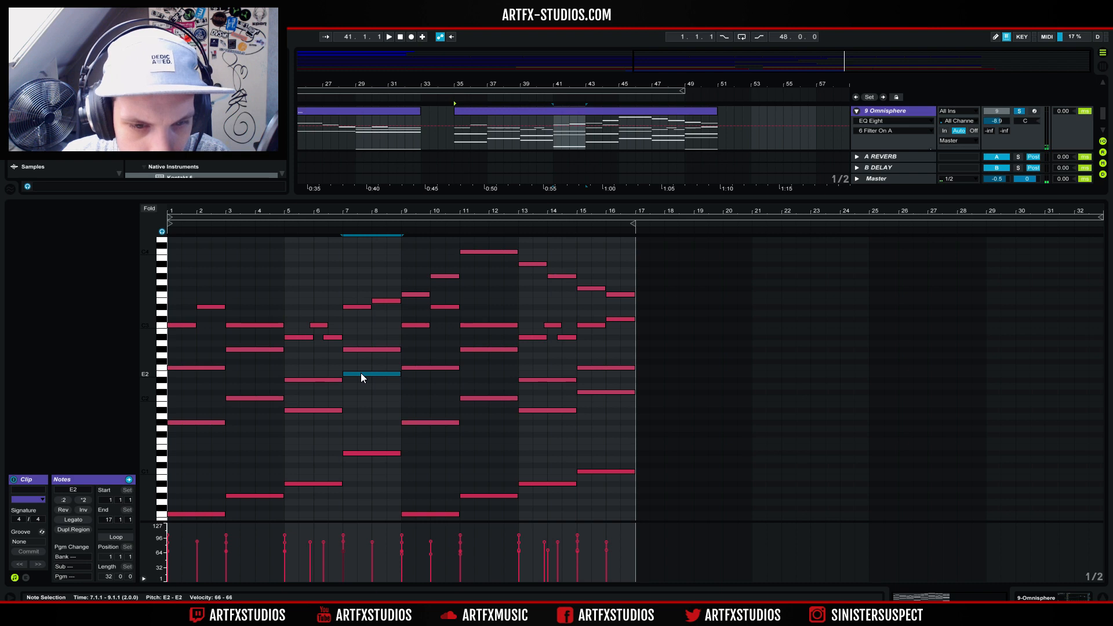
{"action": "key", "text": "Up"}
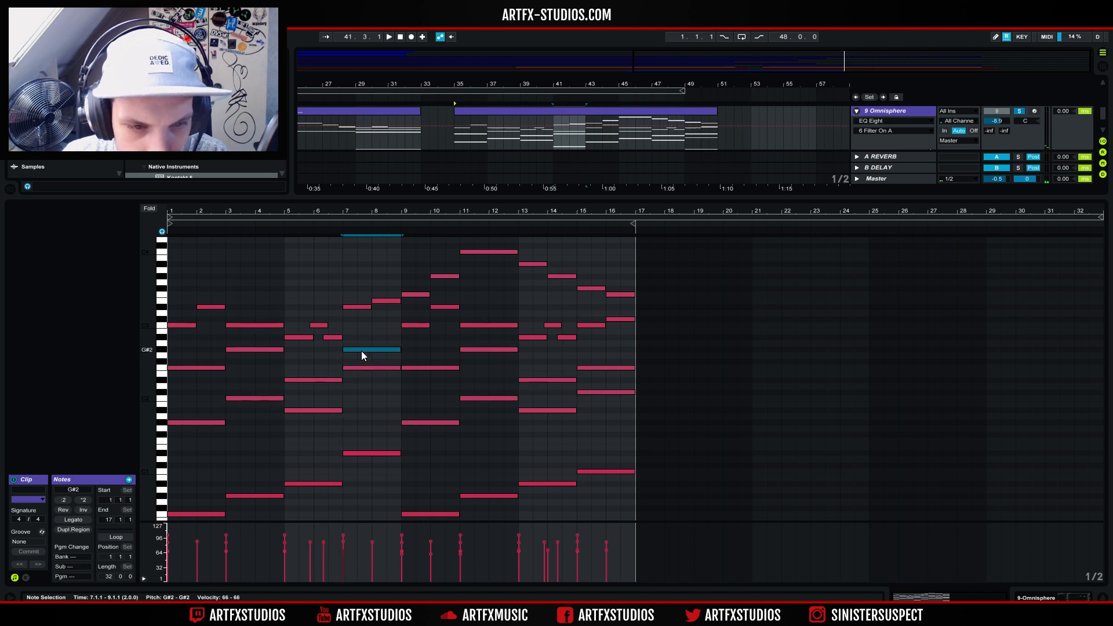
{"action": "left_click", "coordinate": [359, 307]}
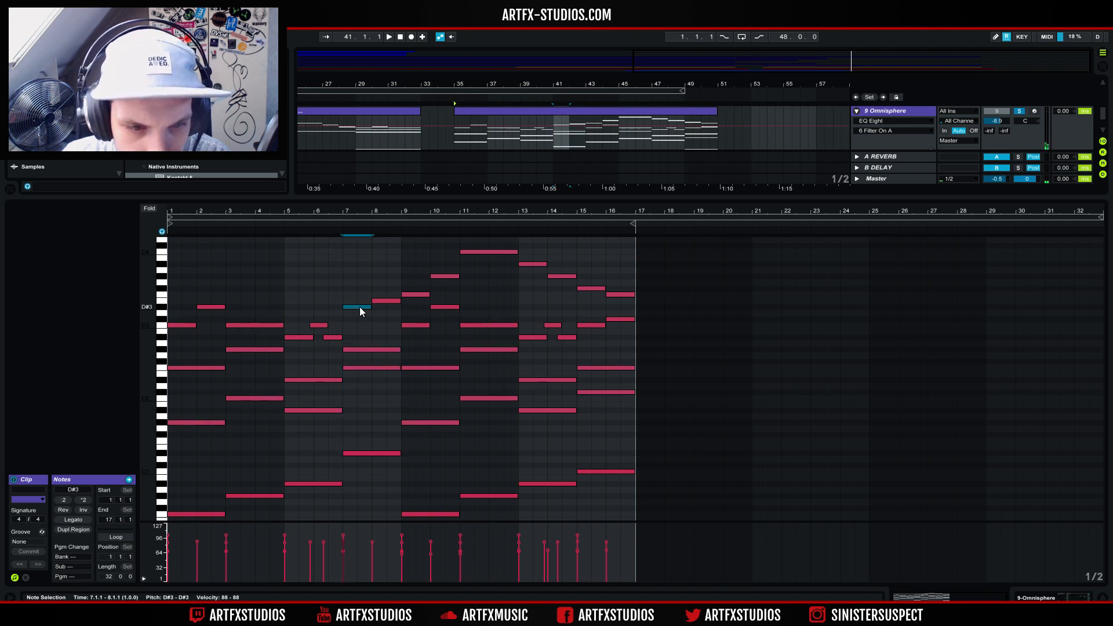
{"action": "left_click", "coordinate": [381, 301]}
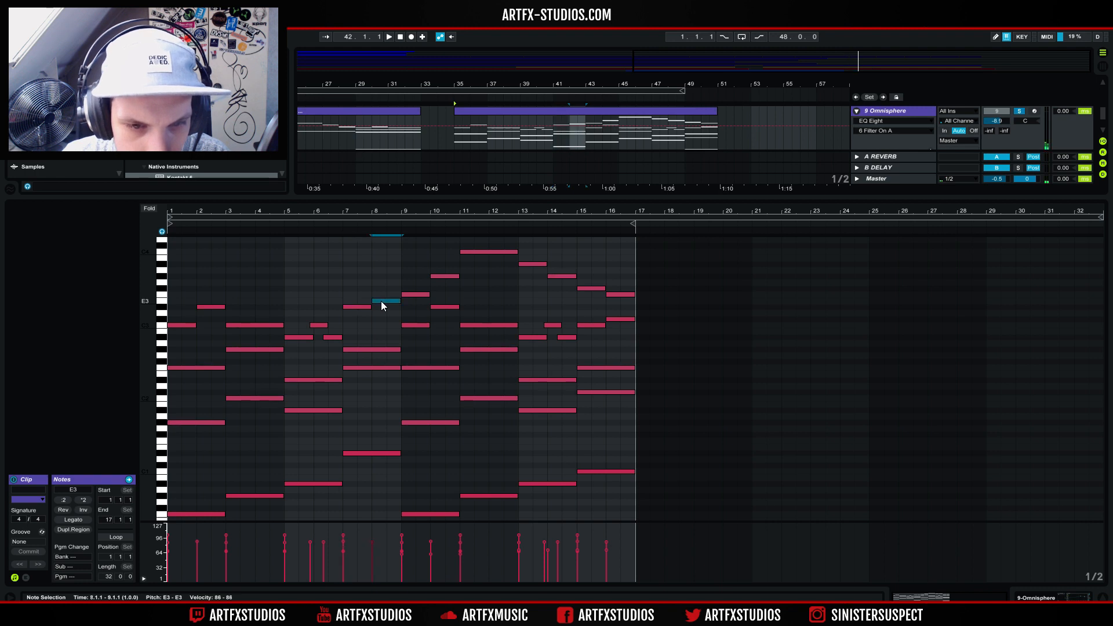
{"action": "left_click_drag", "start_coordinate": [380, 302], "coordinate": [354, 319]}
- Lower the D#1 bass note in bars 7 and 8 by one octave to D#0
{"action": "left_click", "coordinate": [558, 144]}
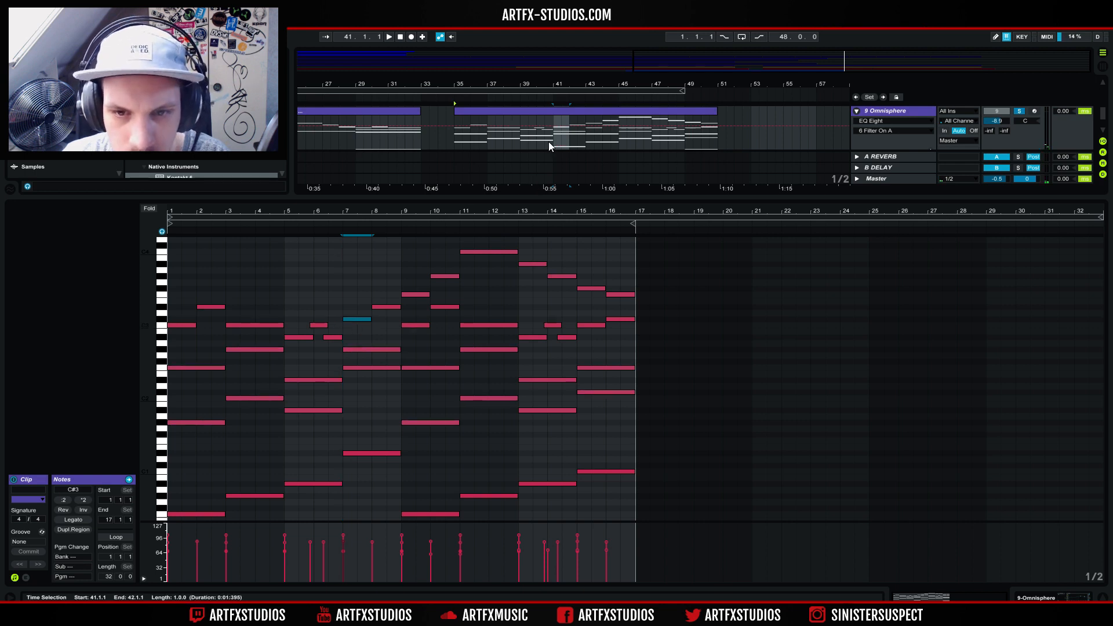
{"action": "left_click", "coordinate": [524, 135]}
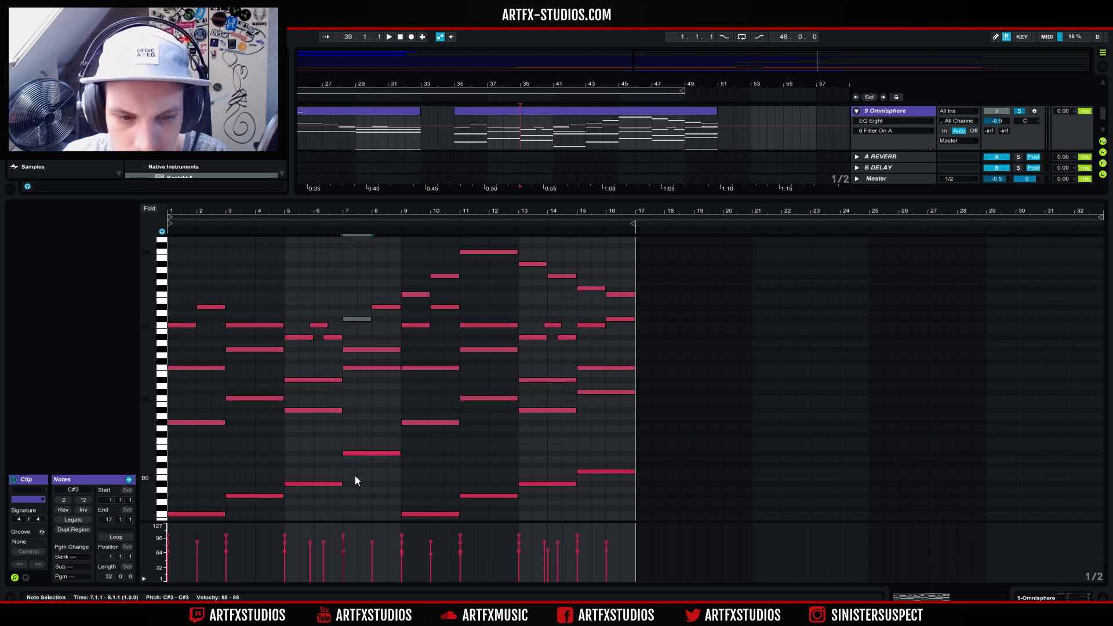
{"action": "left_click", "coordinate": [374, 453]}
{"action": "key", "text": "shift+Down"}
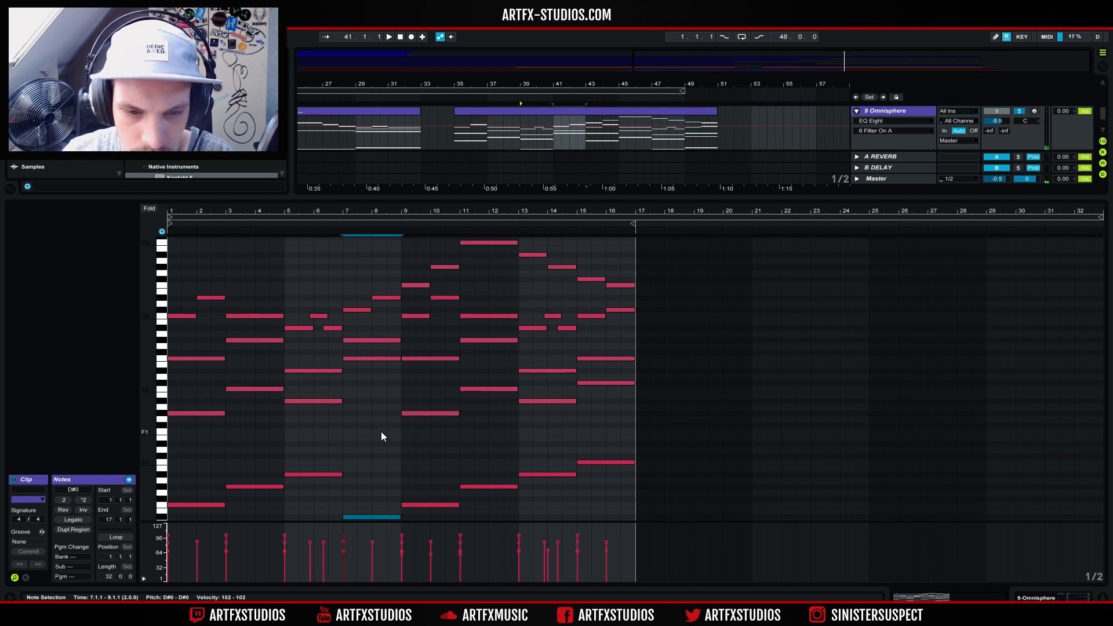
- Return to the full arrangement and play back the edited Omnisphere part from bar 35
{"action": "left_click", "coordinate": [1039, 597]}
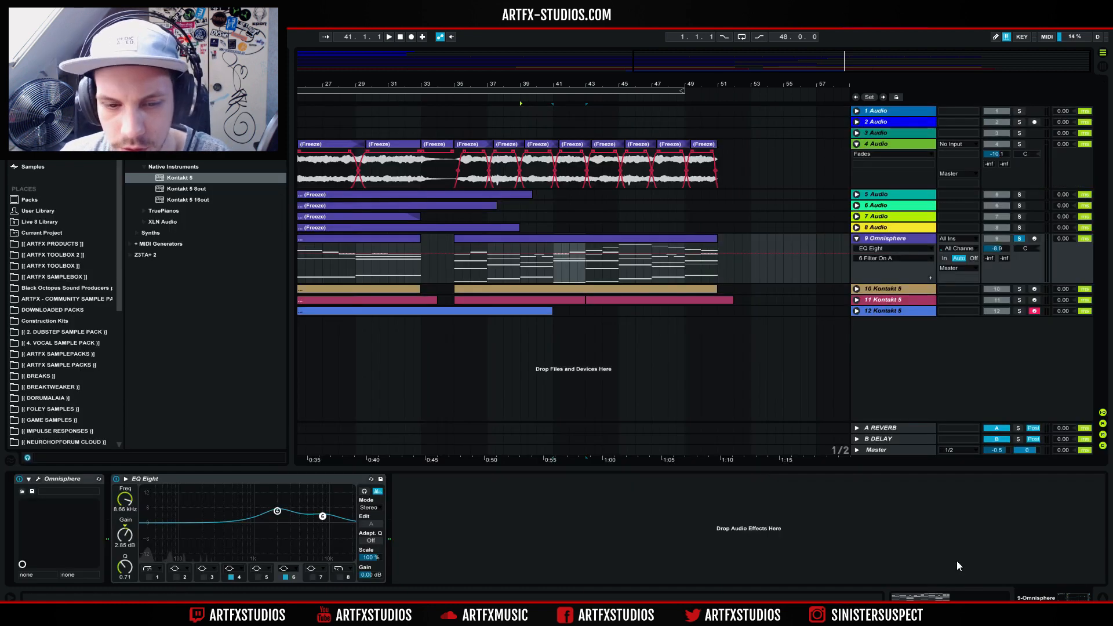
{"action": "left_click", "coordinate": [454, 261]}
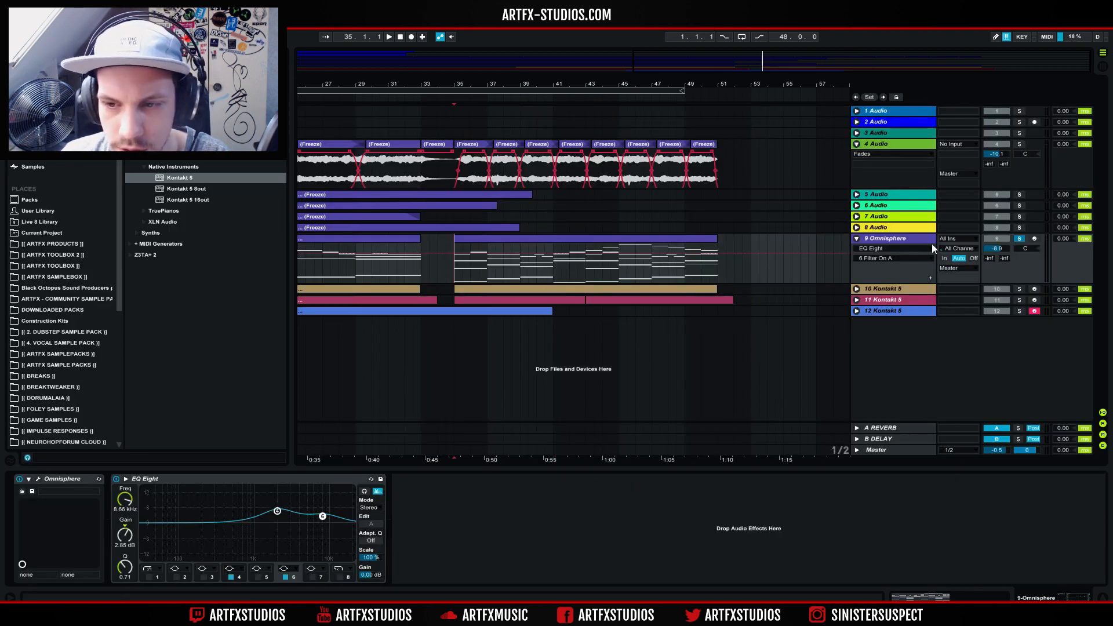
{"action": "key", "text": "space"}
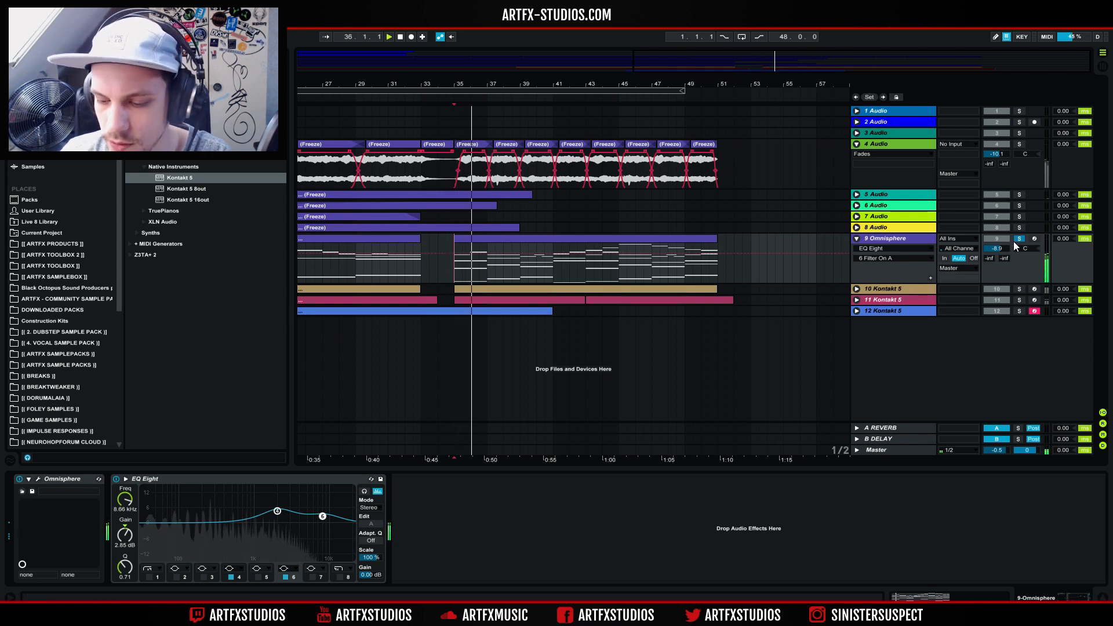
- In the second Omnisphere clip, delete all notes from bar 9 to the end of bar 16
{"action": "double_click", "coordinate": [574, 244]}
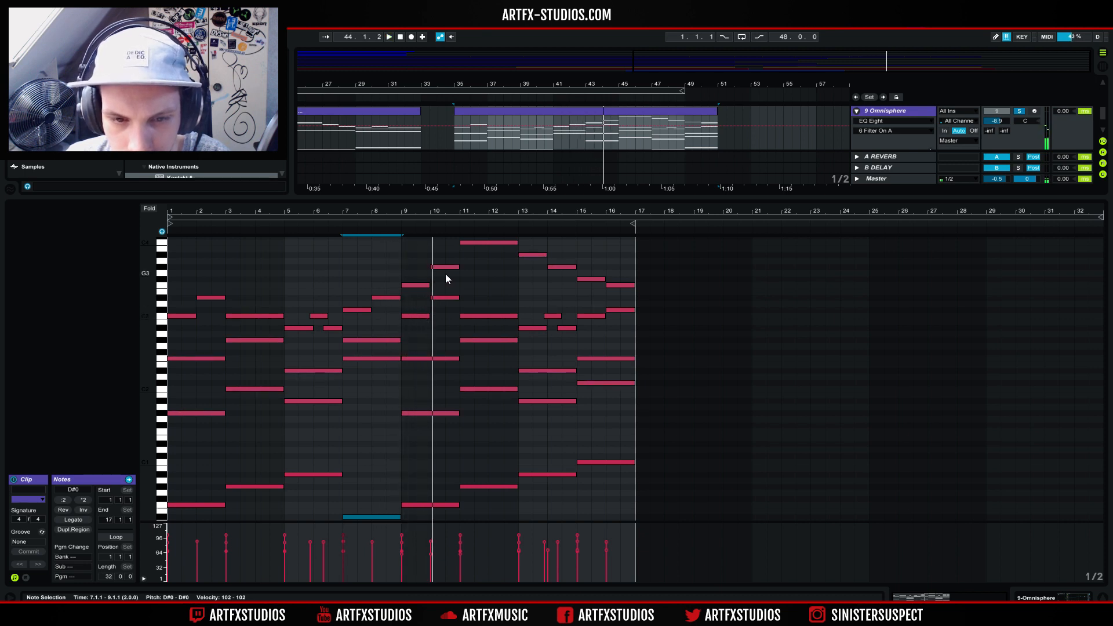
{"action": "left_click_drag", "start_coordinate": [414, 517], "coordinate": [632, 235]}
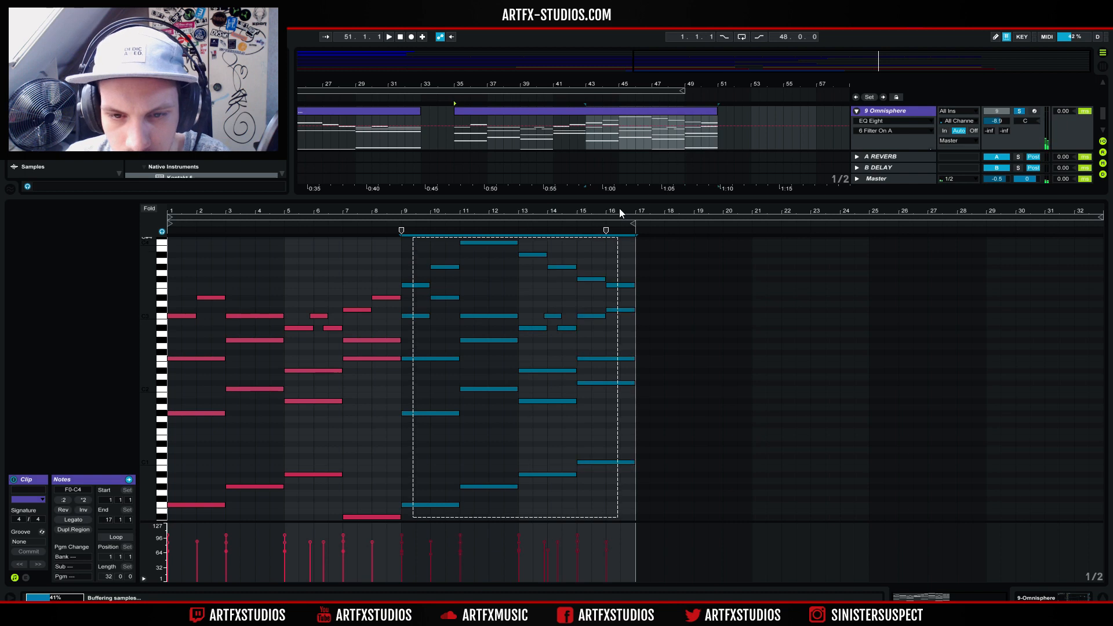
{"action": "key", "text": "Delete"}
{"action": "key", "text": "space"}
- Delete the melody notes in bars 7 and 8 and reduce the preceding melody to A#2 in bar 5 and C#3 in bar 6
{"action": "left_click_drag", "start_coordinate": [392, 324], "coordinate": [322, 267]}
{"action": "key", "text": "Delete"}
{"action": "left_click", "coordinate": [302, 329]}
{"action": "left_click_drag", "start_coordinate": [303, 331], "coordinate": [320, 312]}
{"action": "left_click", "coordinate": [331, 329]}
{"action": "key", "text": "Delete"}
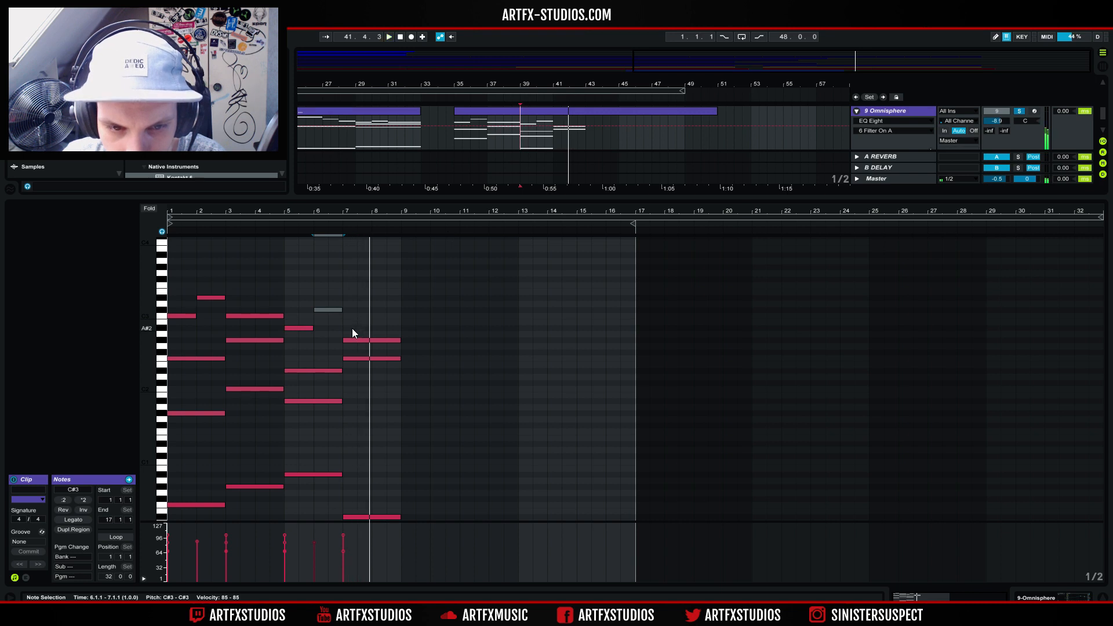
- Add a C3 note across bars 7 and 8 above the G#2 note and play the chord
{"action": "key", "text": "space"}
{"action": "mouse_move", "coordinate": [348, 340]}
{"action": "left_mouse_down"}
{"action": "mouse_move", "coordinate": [356, 312]}
{"action": "mouse_move", "coordinate": [353, 342]}
{"action": "left_mouse_up"}
{"action": "key", "text": "space"}
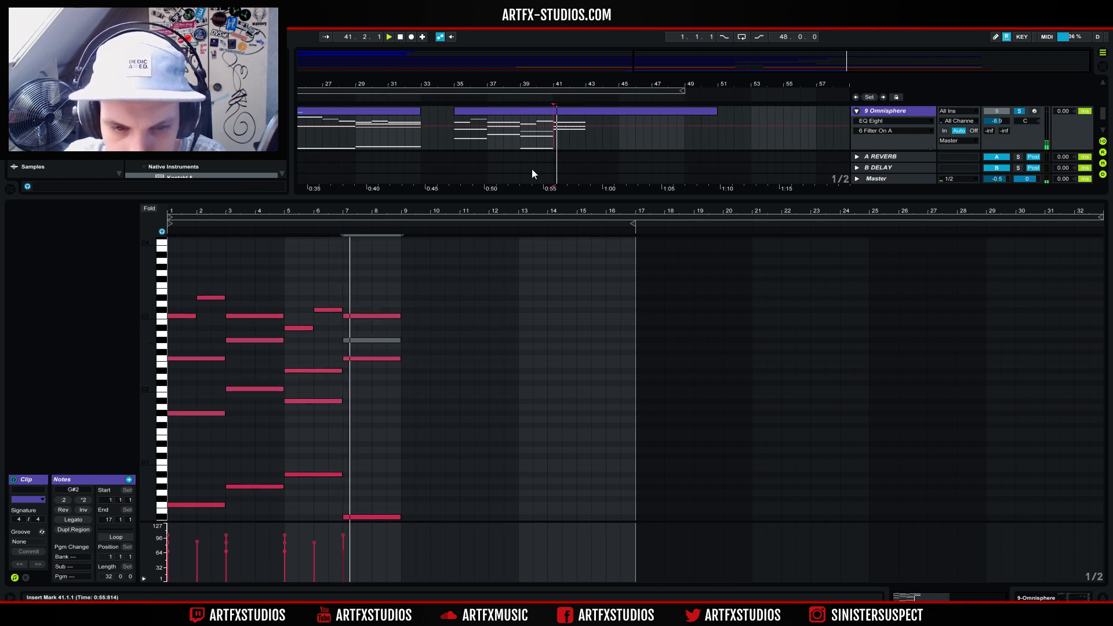
- Try moving the G#2 note in bars 7 and 8 down one octave to G#1
{"action": "left_click", "coordinate": [380, 340]}
{"action": "key", "text": "shift+Down"}
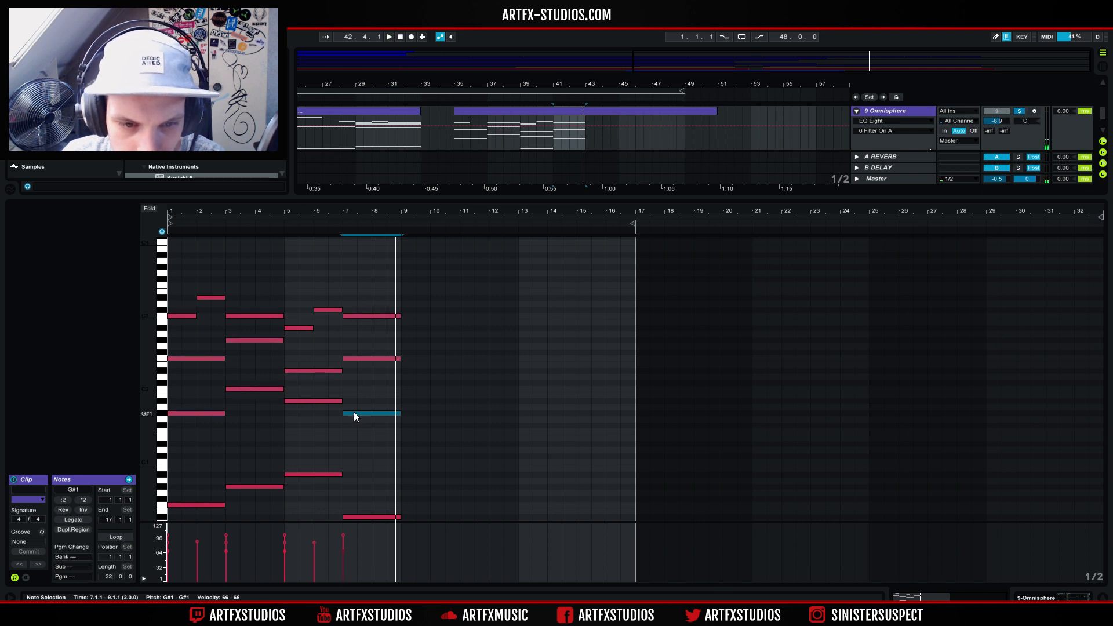
{"action": "left_click_drag", "start_coordinate": [353, 411], "coordinate": [367, 360]}
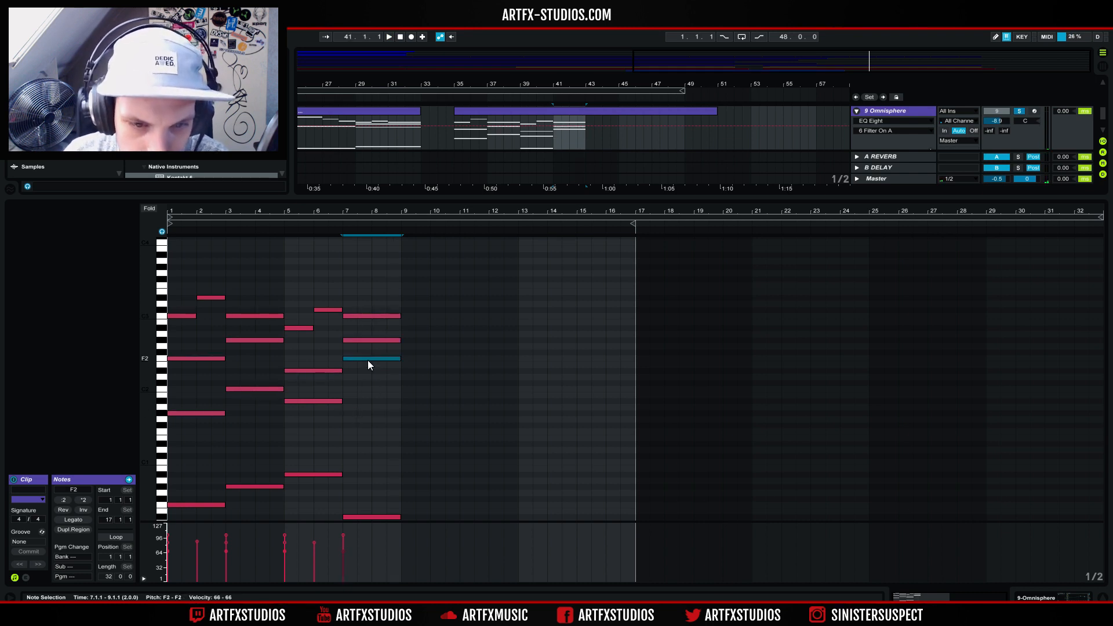
- Move the F2 note in bars 7 and 8 down to D#1 and listen to the chord
{"action": "key", "text": "shift+Down"}
{"action": "key", "text": "space"}
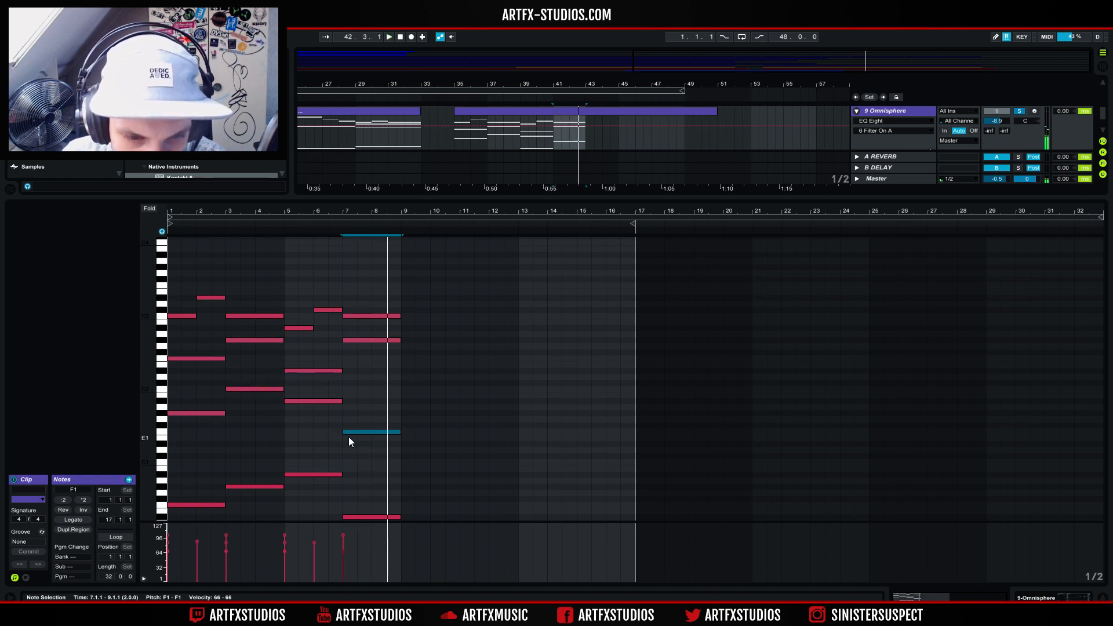
{"action": "left_click_drag", "start_coordinate": [350, 434], "coordinate": [350, 446]}
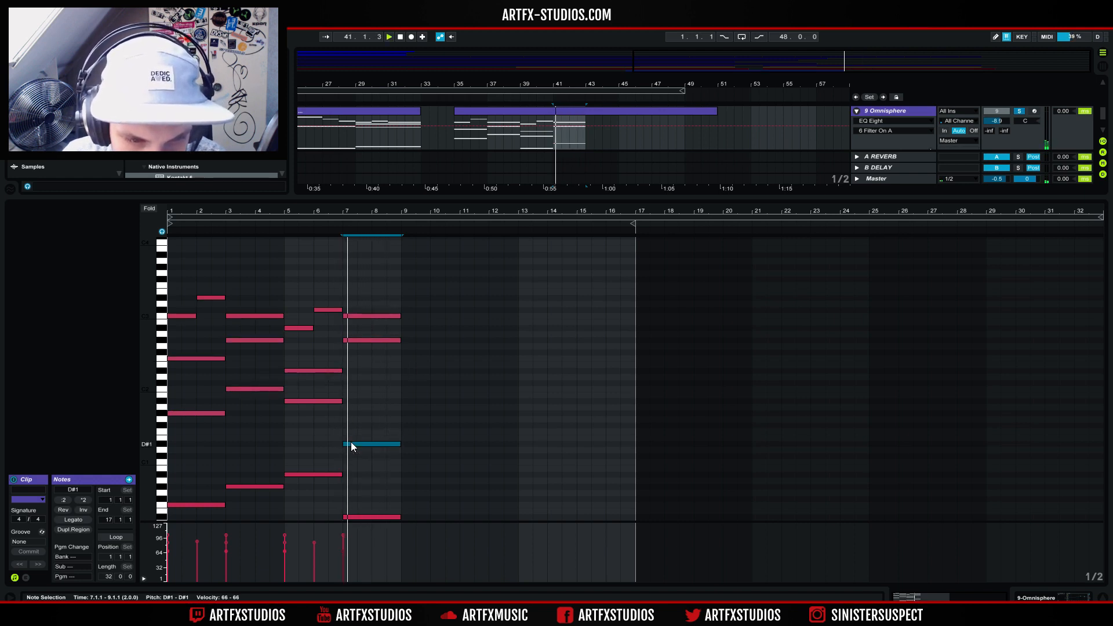
{"action": "key", "text": "space"}
- Try the G#2 note in bars 7 and 8 at F#2 and D#2, settle on G2, and play the part from bar 35
{"action": "left_click_drag", "start_coordinate": [370, 340], "coordinate": [370, 353]}
{"action": "key", "text": "space"}
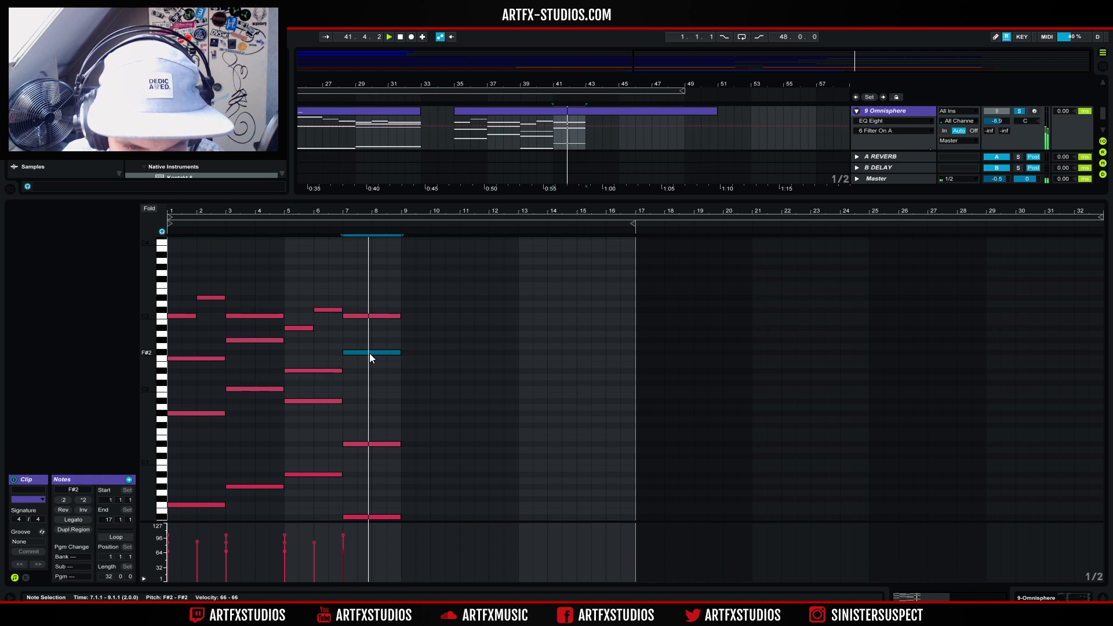
{"action": "key", "text": "space"}
{"action": "left_click_drag", "start_coordinate": [364, 352], "coordinate": [365, 371]}
{"action": "key", "text": "space"}
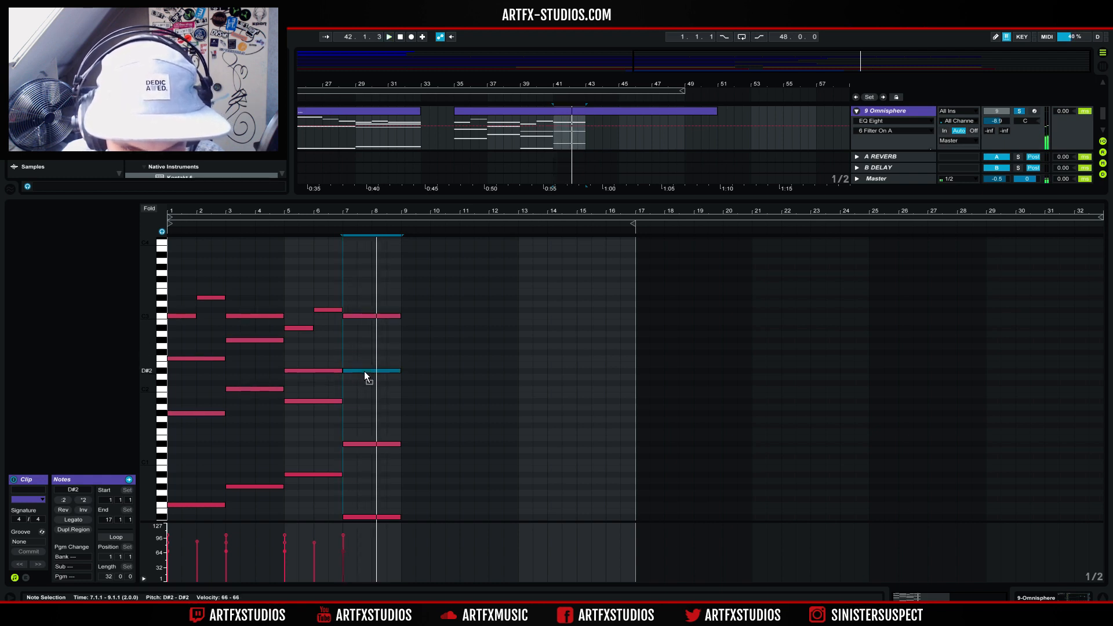
{"action": "key", "text": "space"}
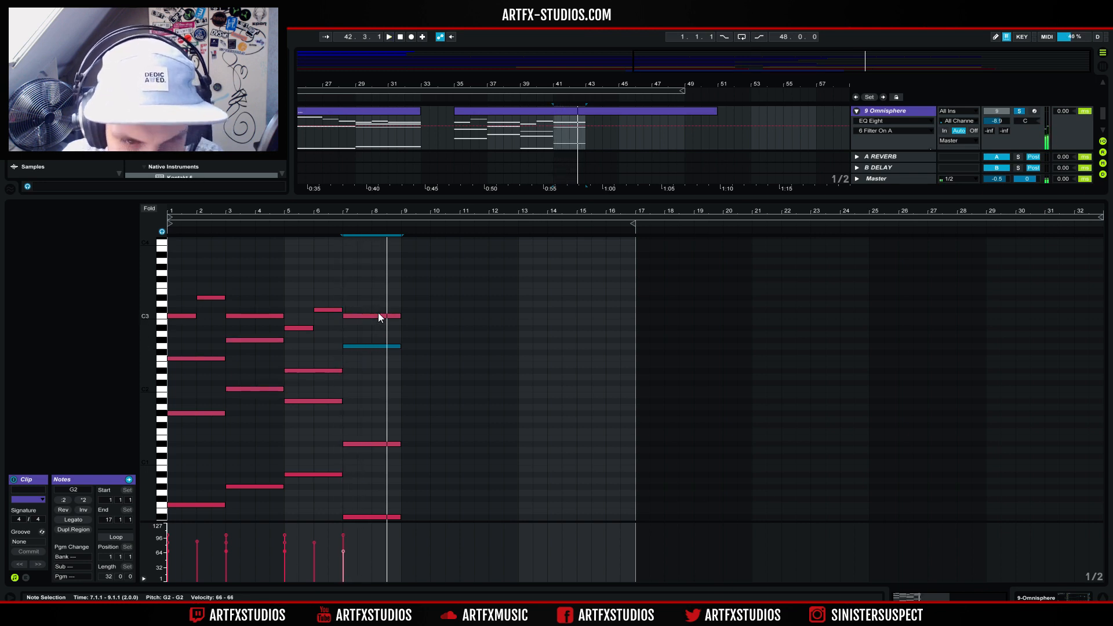
{"action": "left_click", "coordinate": [454, 126]}
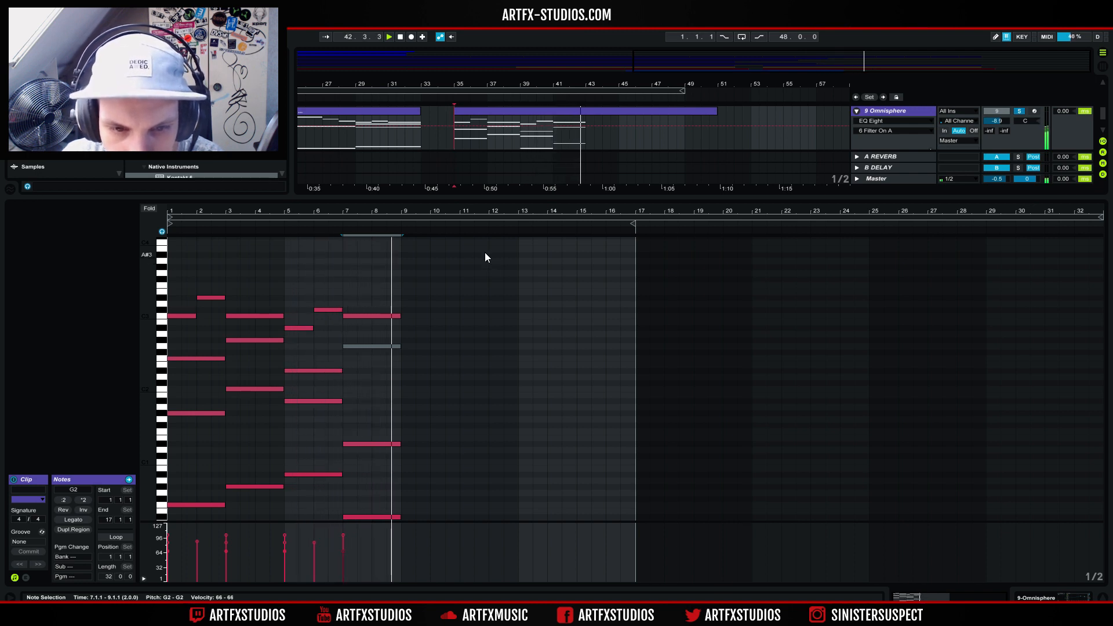
{"action": "key", "text": "space"}
- Duplicate all notes of bars 1 to 8 into bars 9 to 16 and play from bar 43
{"action": "left_click_drag", "start_coordinate": [395, 265], "coordinate": [185, 520]}
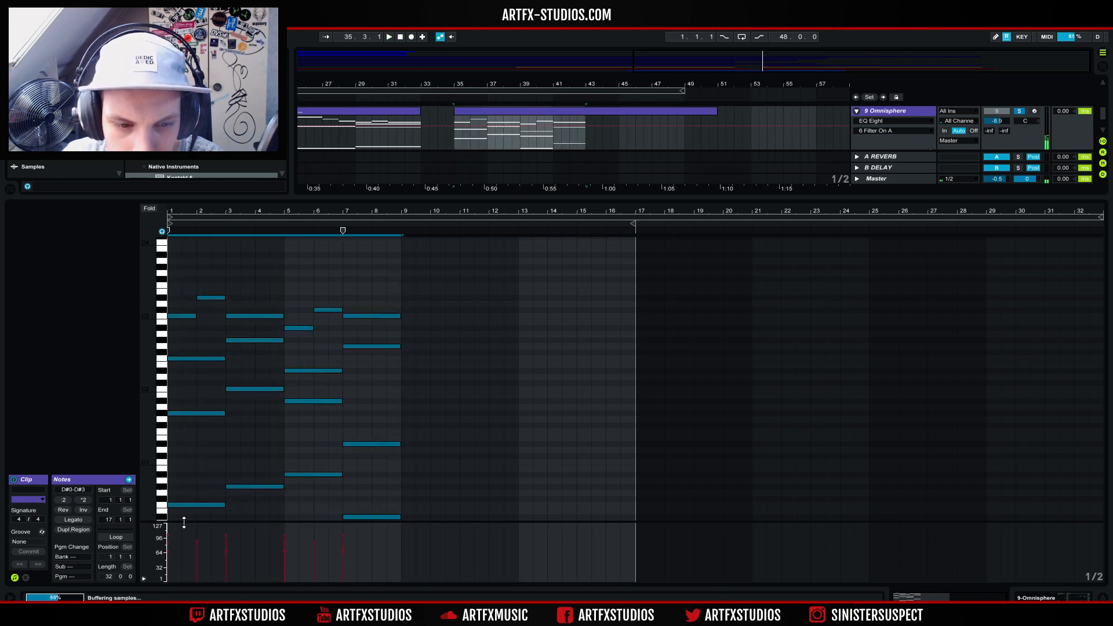
{"action": "key", "text": "ctrl+d"}
{"action": "key", "text": "space"}
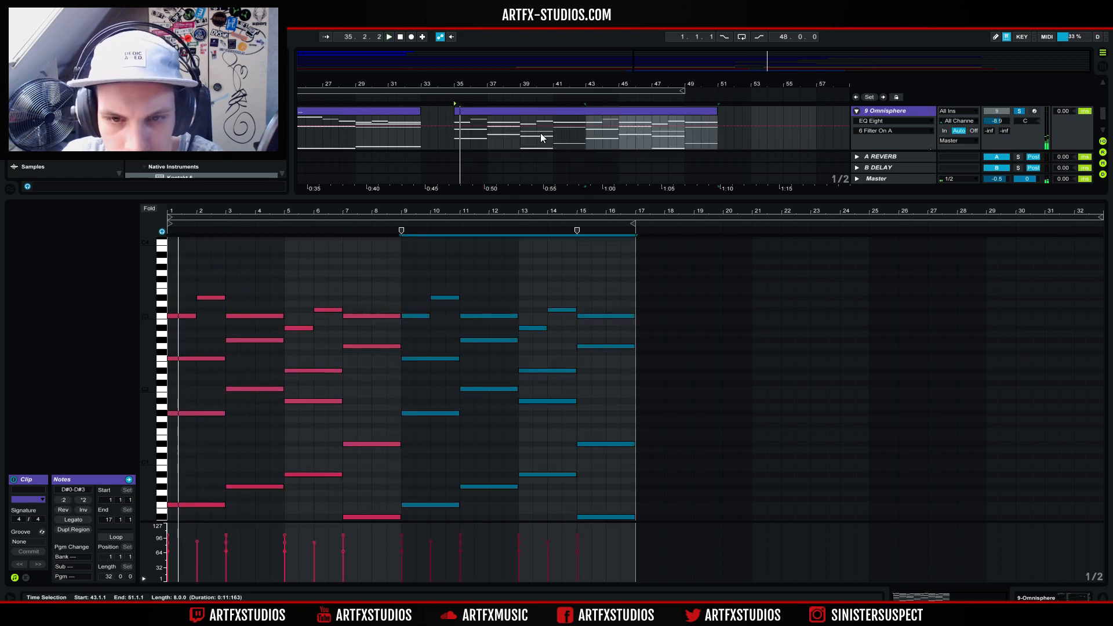
{"action": "left_click", "coordinate": [593, 119]}
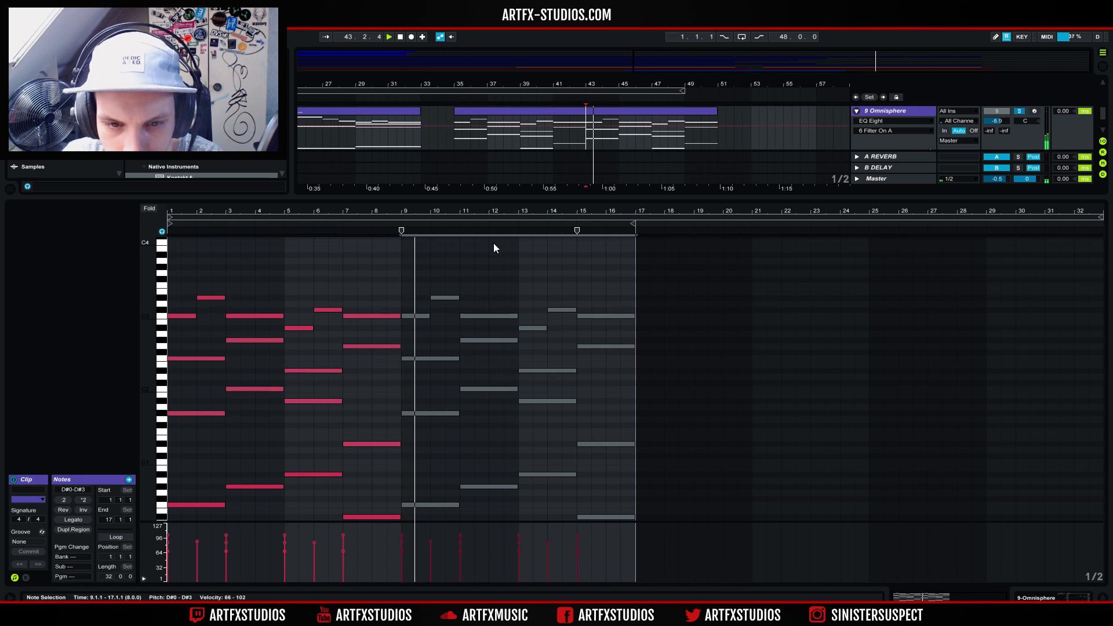
- Add a high F3 melody note across bars 11 and 12 and play from bar 45
{"action": "left_click", "coordinate": [445, 290]}
{"action": "left_click", "coordinate": [444, 298]}
{"action": "left_click_drag", "start_coordinate": [444, 296], "coordinate": [518, 284]}
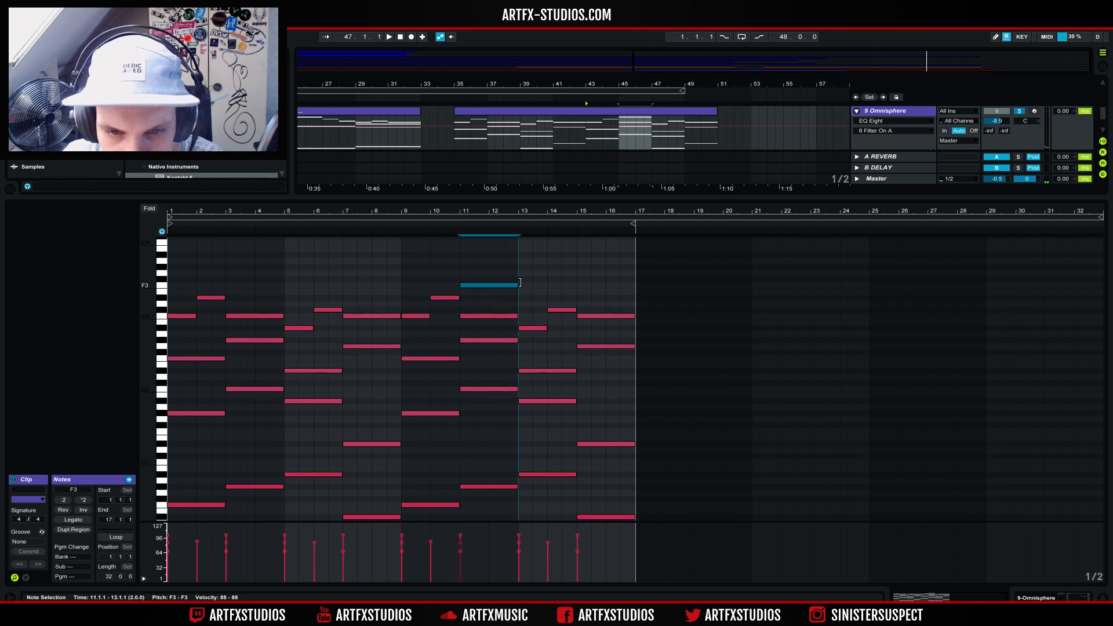
{"action": "left_click", "coordinate": [619, 123]}
{"action": "key", "text": "space"}
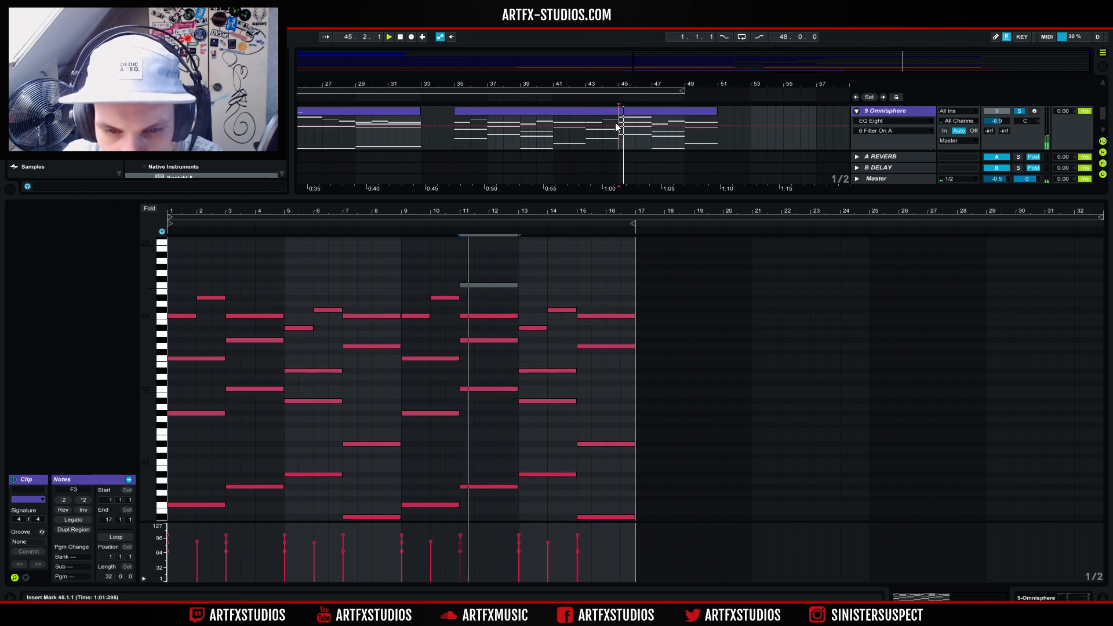
- Continue the high melody with G3 in bar 13, G#3 in bar 14 and A#3 across bars 15 and 16, and play from bar 35
{"action": "left_click", "coordinate": [468, 285]}
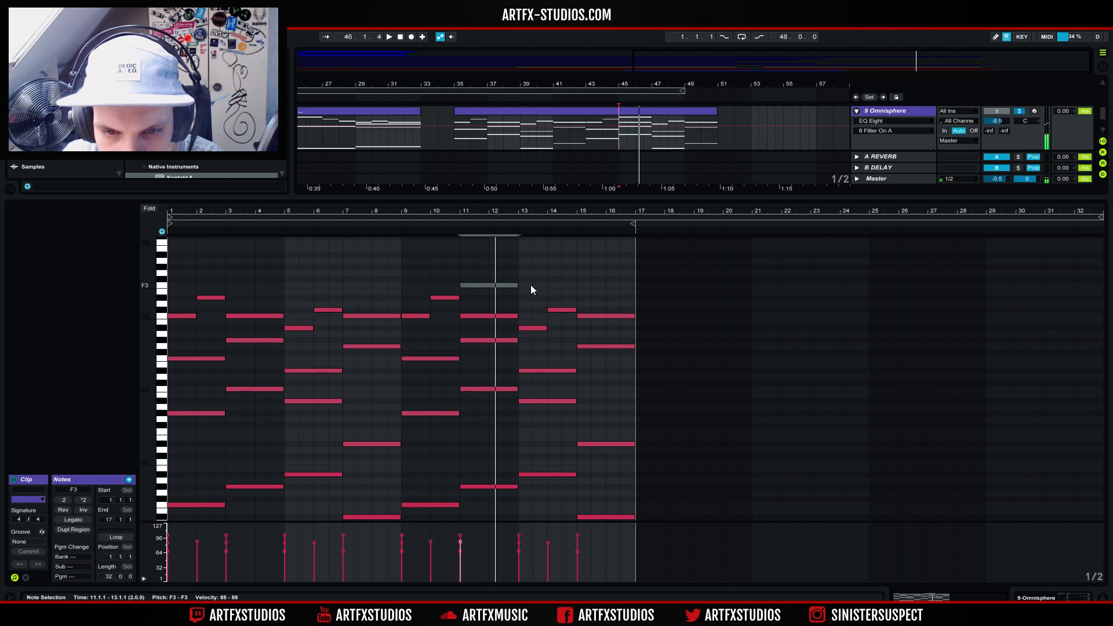
{"action": "left_click_drag", "start_coordinate": [520, 279], "coordinate": [623, 253]}
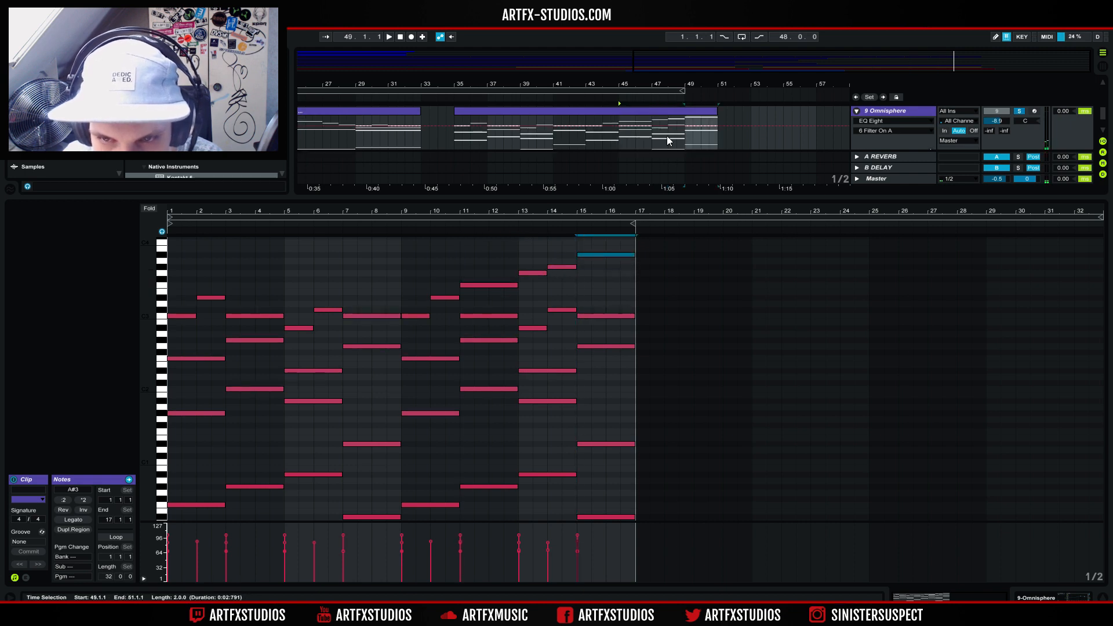
{"action": "left_click", "coordinate": [461, 126]}
{"action": "key", "text": "space"}
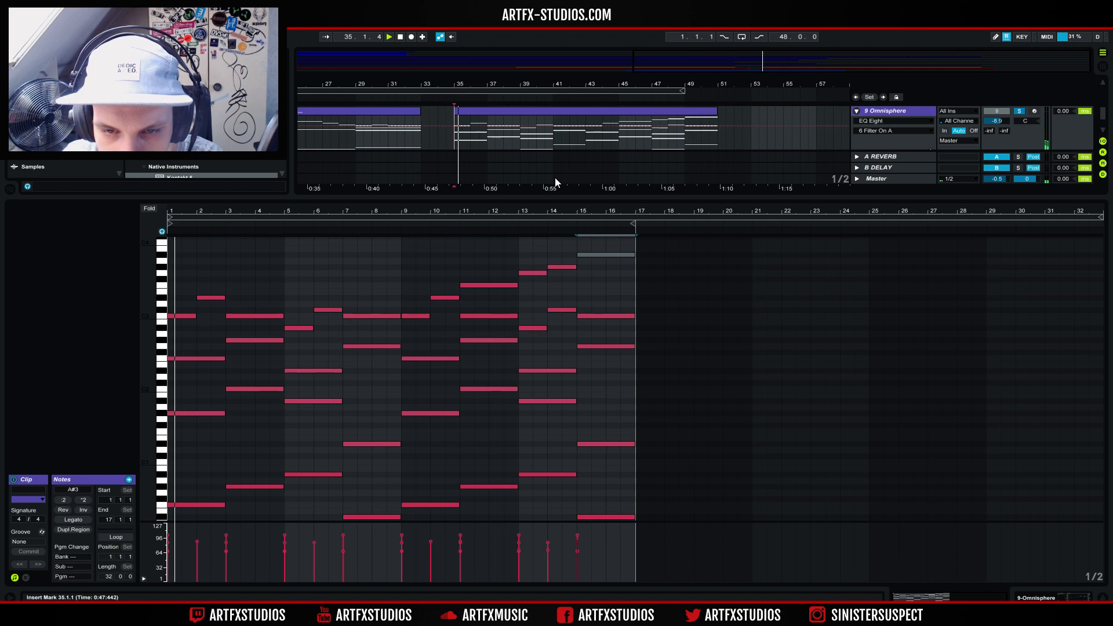
- Transpose the frozen clip near bar 41 on 4 Audio to -2 semitones and return to the arrangement
{"action": "left_click", "coordinate": [1030, 596]}
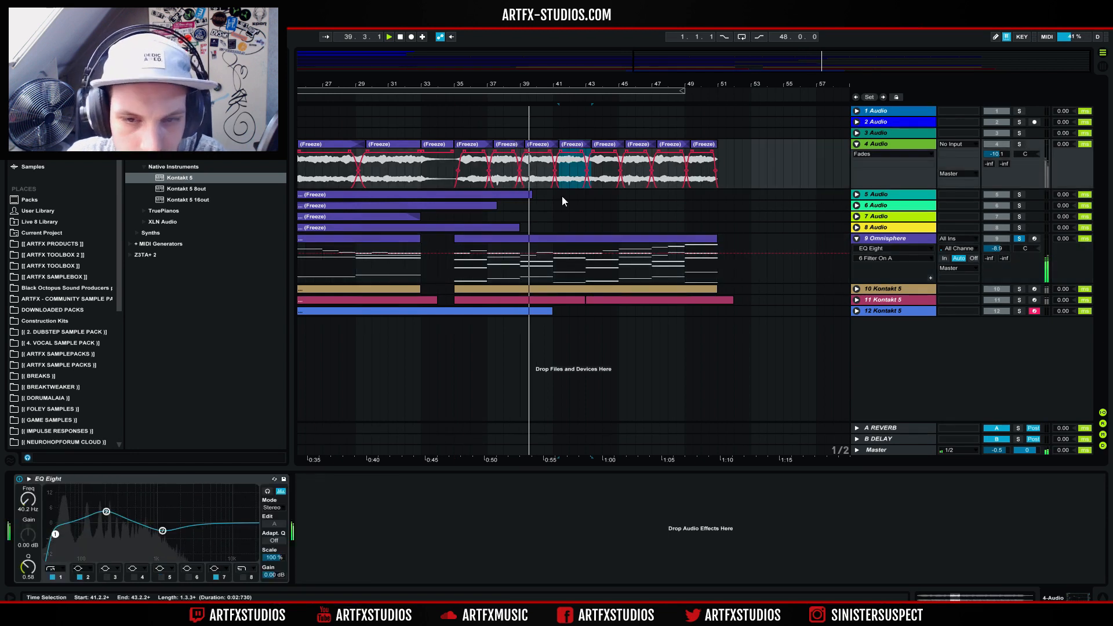
{"action": "double_click", "coordinate": [577, 151]}
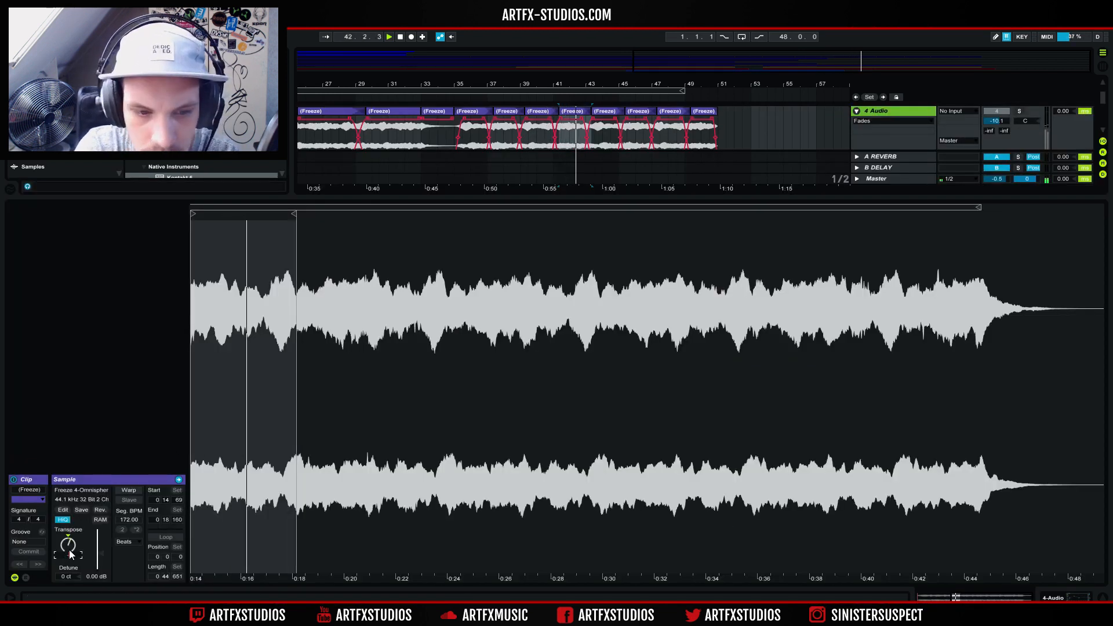
{"action": "type", "text": "-2"}
{"action": "key", "text": "Return"}
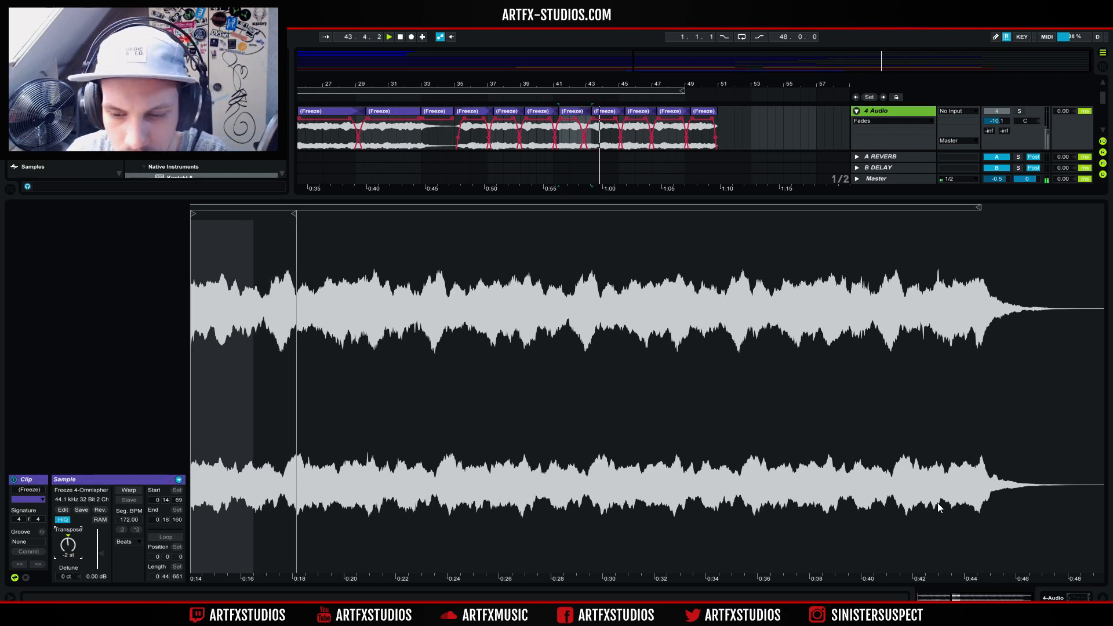
{"action": "left_click", "coordinate": [1057, 598]}
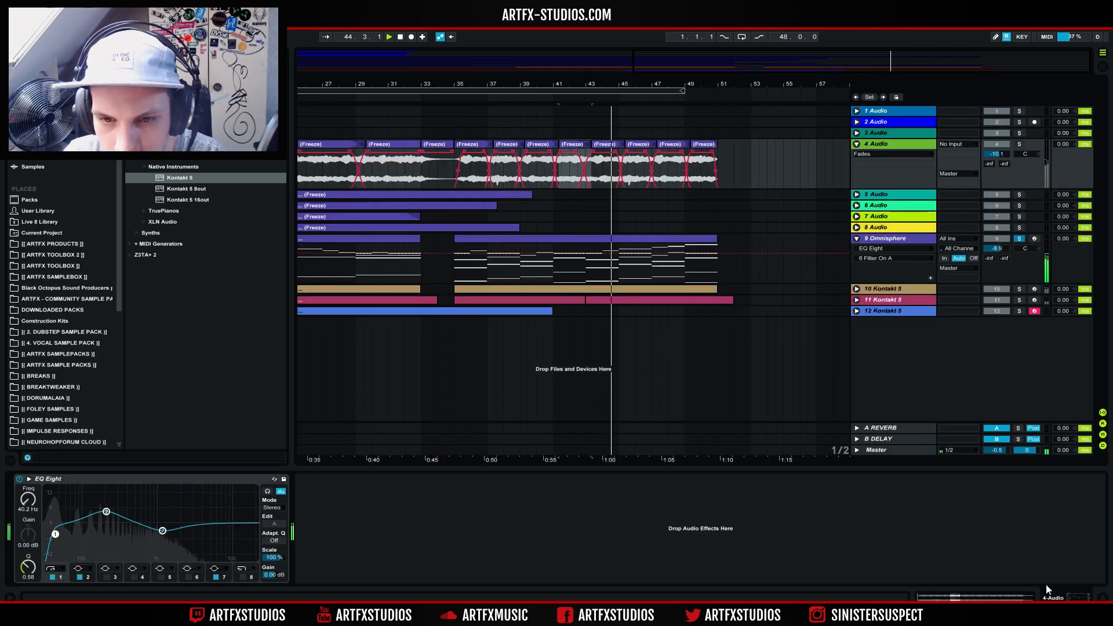
- Transpose the last frozen clip on 4 Audio to -2 semitones and trim its end to bar 51
{"action": "left_click", "coordinate": [706, 152]}
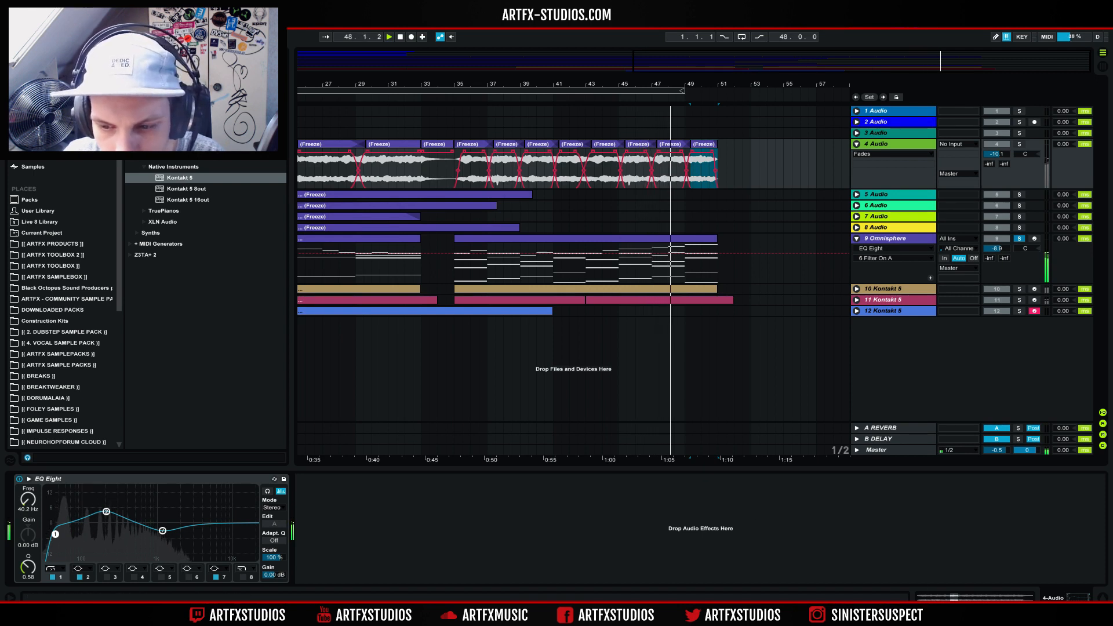
{"action": "key", "text": "shift+Tab"}
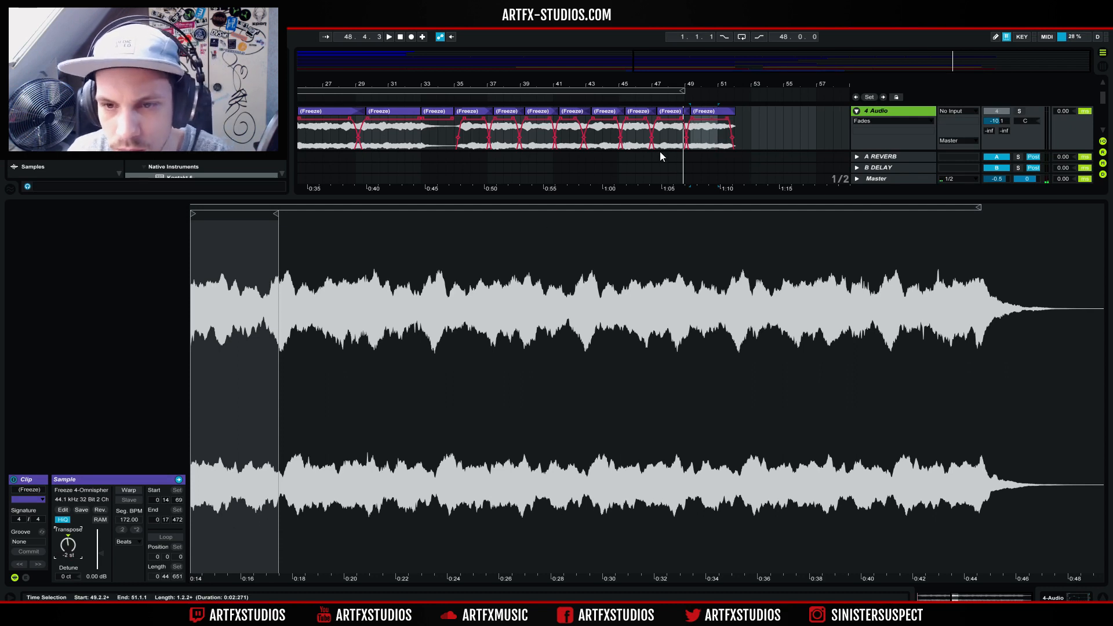
{"action": "left_click_drag", "start_coordinate": [735, 112], "coordinate": [718, 111]}
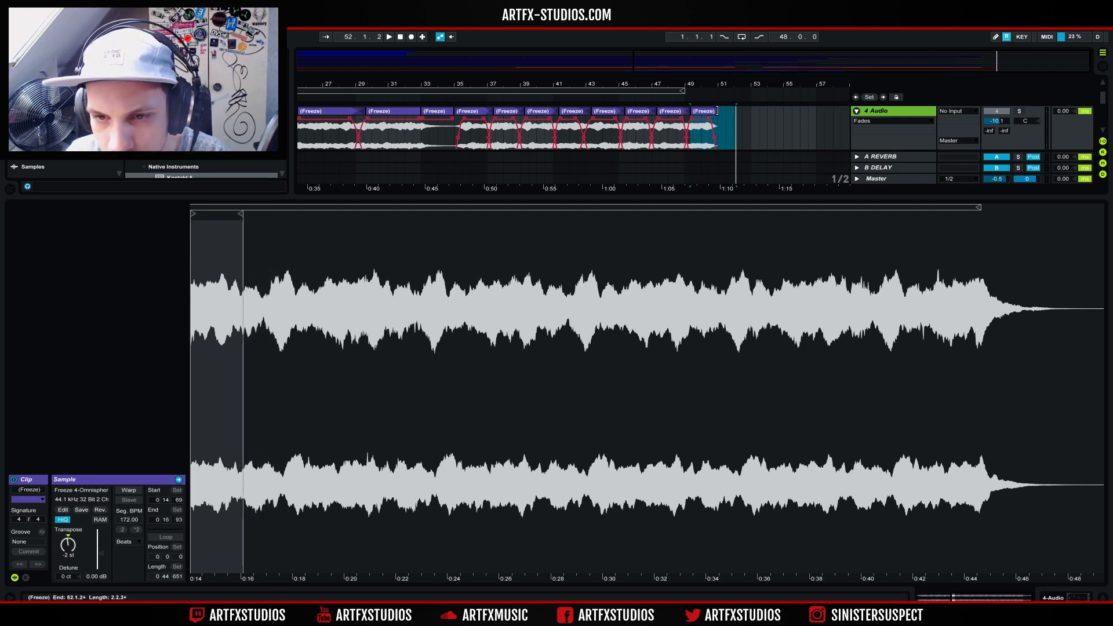
{"action": "key", "text": "space"}
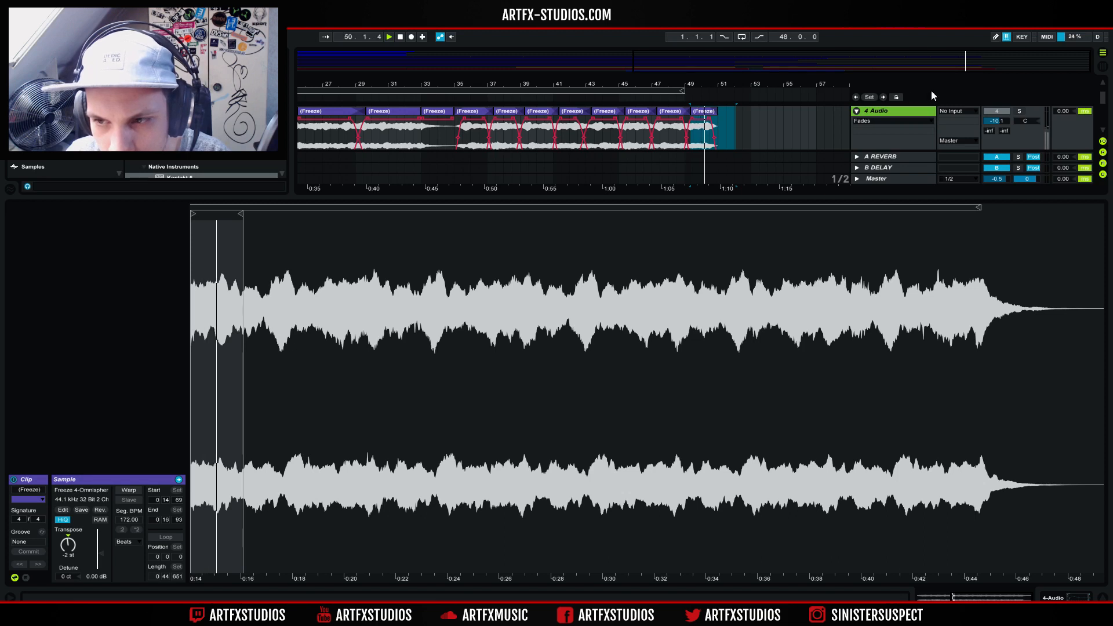
{"action": "left_click", "coordinate": [1062, 599]}
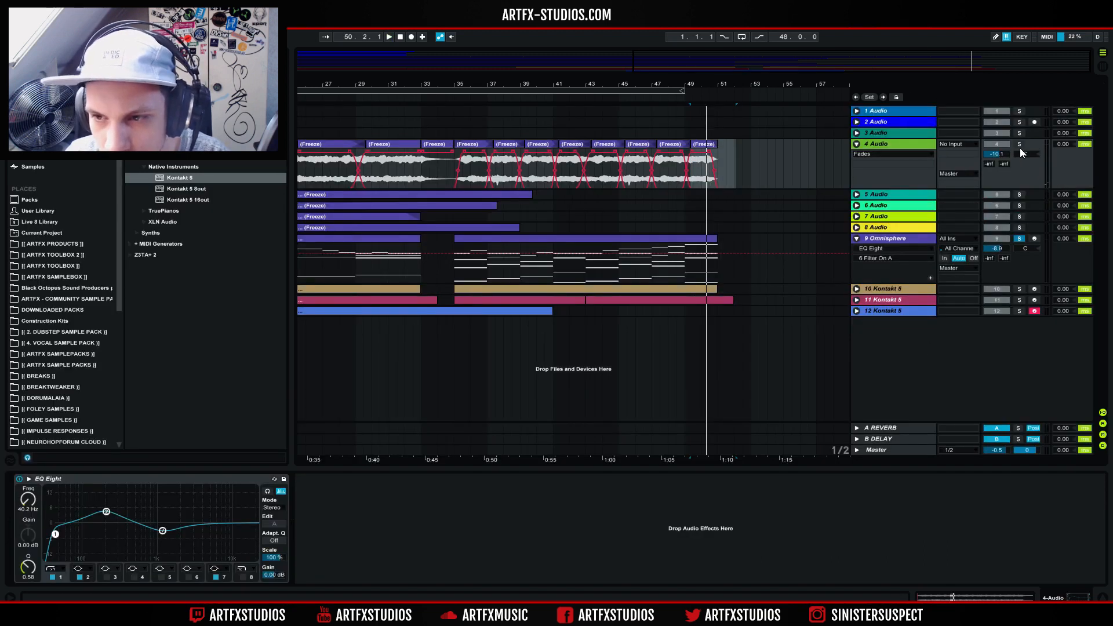
- Solo 4 Audio together with Omnisphere, play both from bar 35, and check the last frozen clip's settings
{"action": "left_click", "coordinate": [461, 145]}
{"action": "key", "text": "space"}
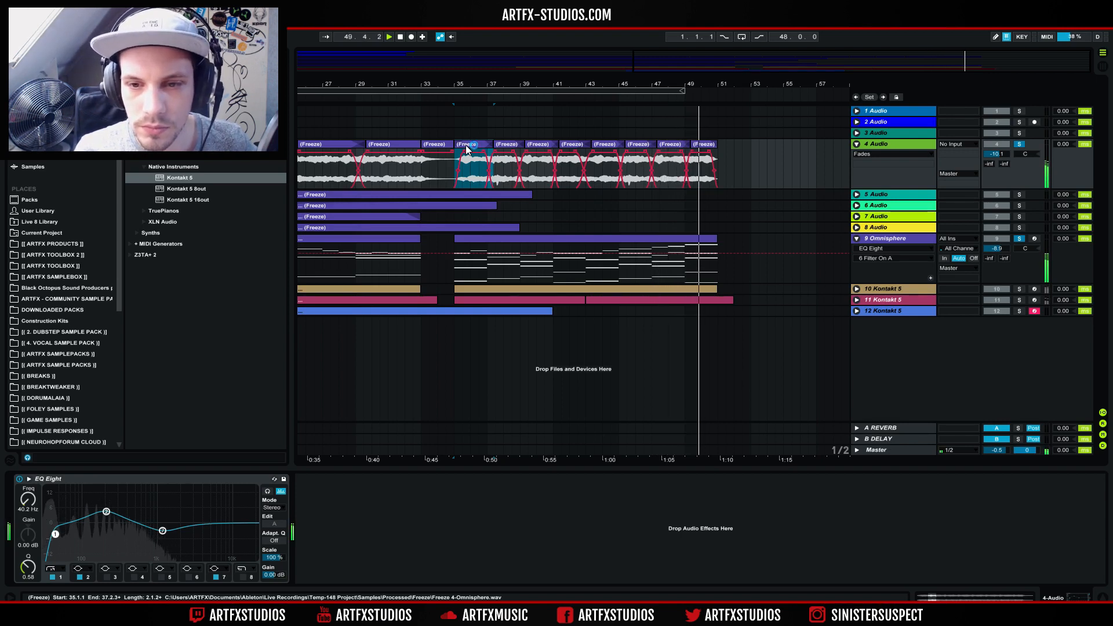
{"action": "key", "text": "space"}
{"action": "double_click", "coordinate": [465, 145]}
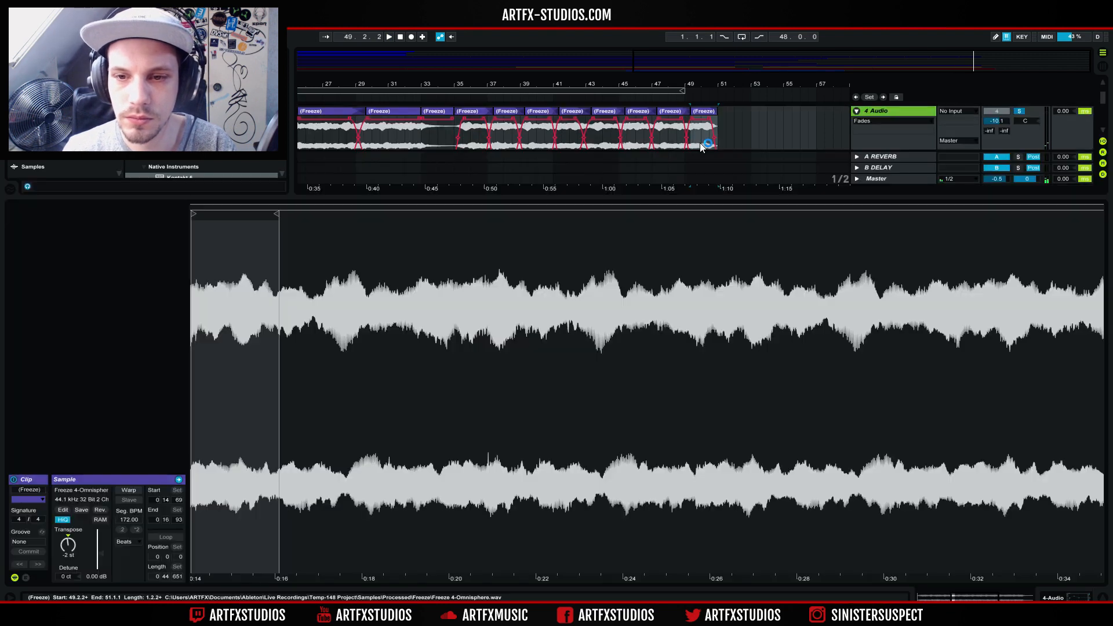
{"action": "left_click", "coordinate": [1056, 597]}
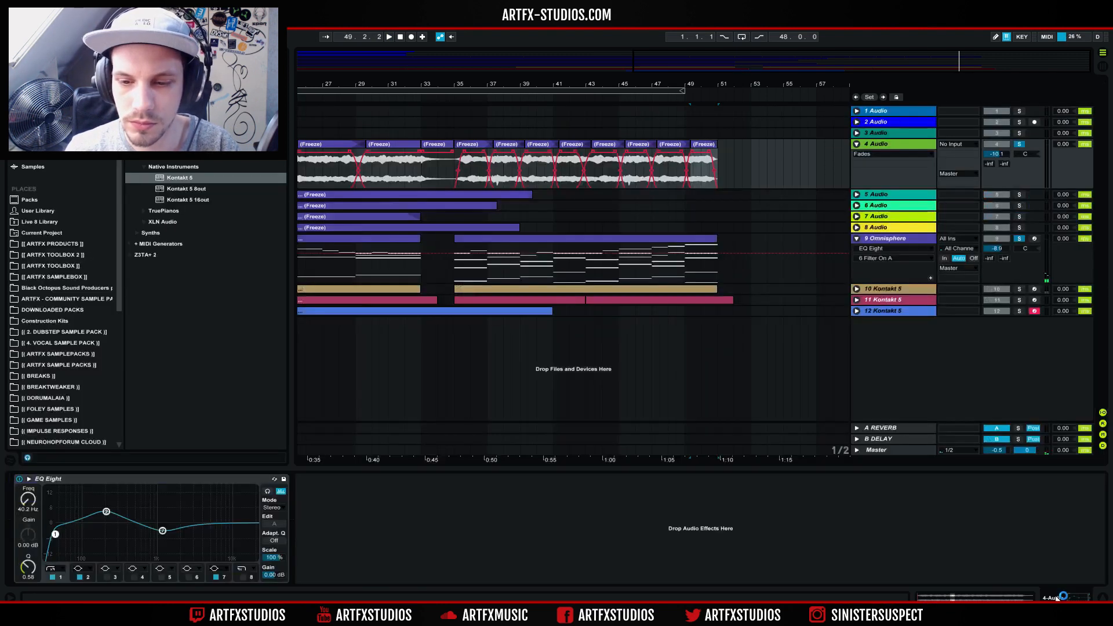
- In the second Omnisphere clip, lower the A#3 note across bars 15 and 16 to F3 and play from bar 47
{"action": "double_click", "coordinate": [700, 237]}
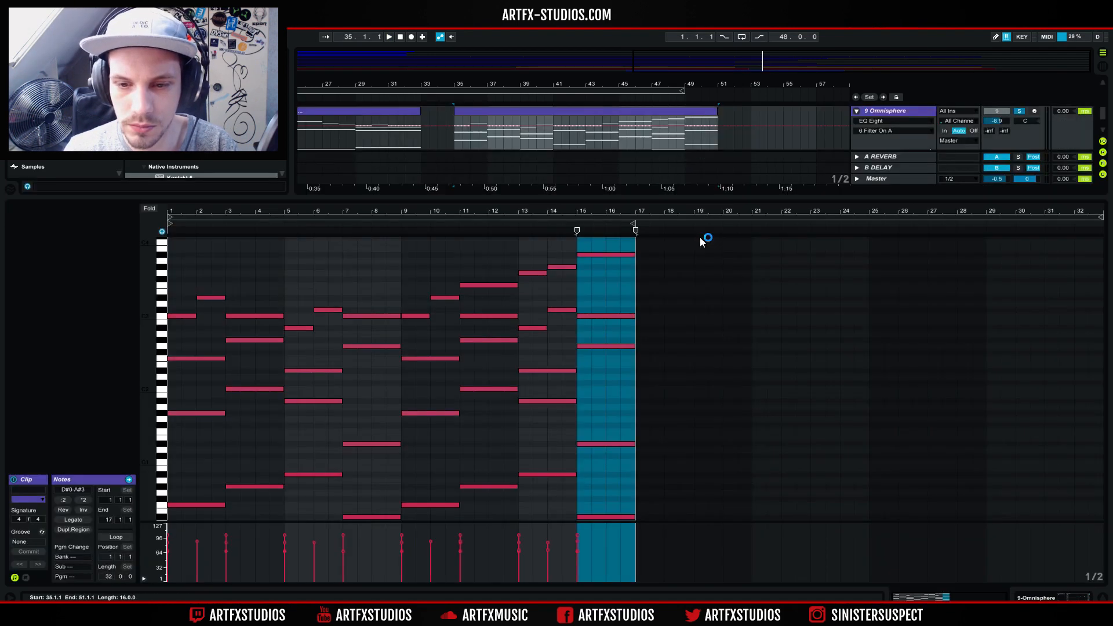
{"action": "left_click", "coordinate": [616, 255]}
{"action": "left_click_drag", "start_coordinate": [614, 255], "coordinate": [615, 289]}
{"action": "left_click", "coordinate": [688, 116]}
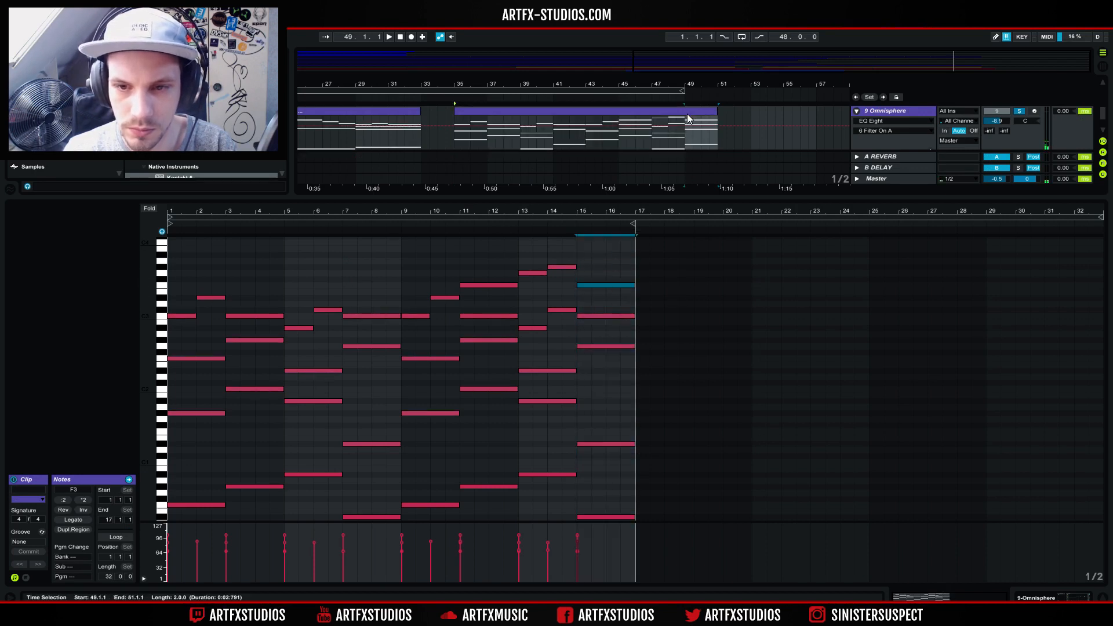
{"action": "left_click", "coordinate": [652, 120]}
{"action": "key", "text": "space"}
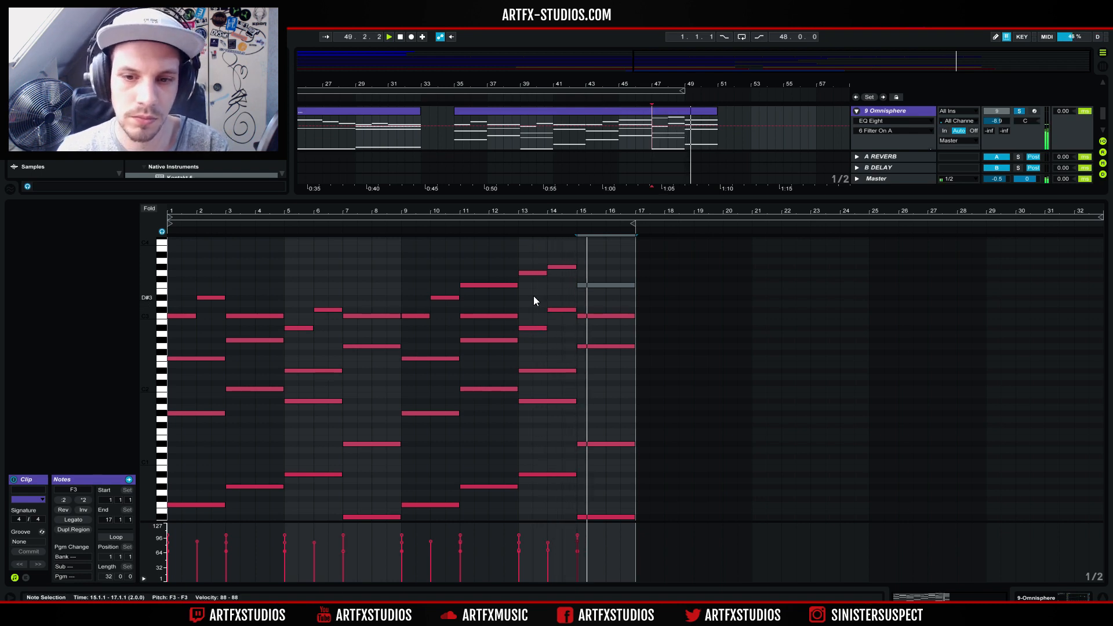
- Try the top note at D#3 in bar 15 and C#3 in bar 16, playing from bar 49
{"action": "left_click_drag", "start_coordinate": [576, 285], "coordinate": [590, 297]}
{"action": "key", "text": "space"}
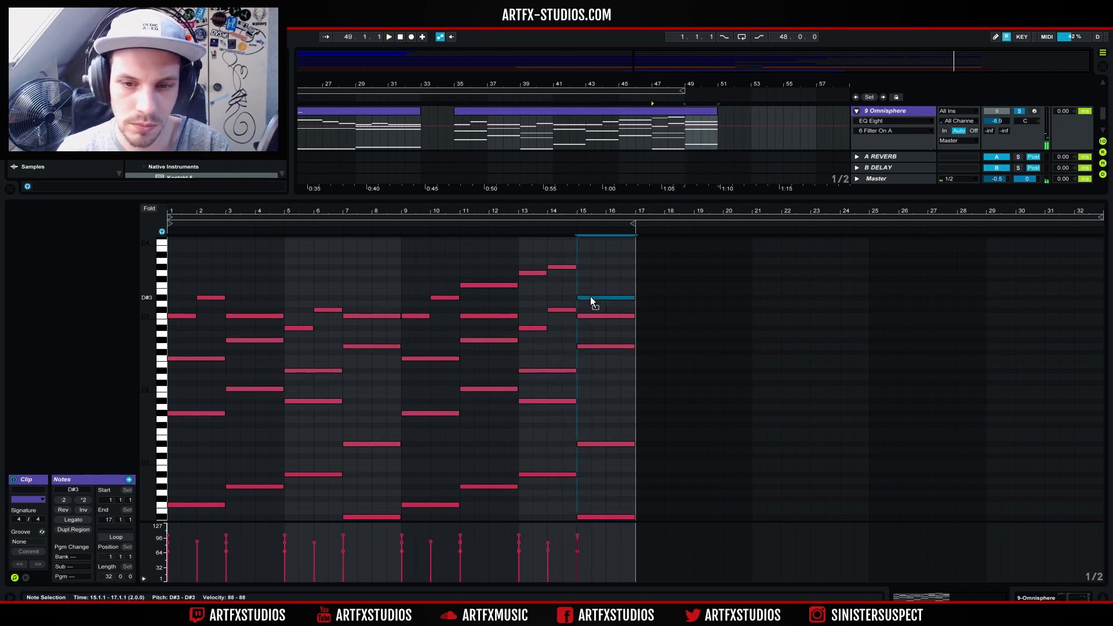
{"action": "left_click", "coordinate": [681, 144]}
{"action": "key", "text": "space"}
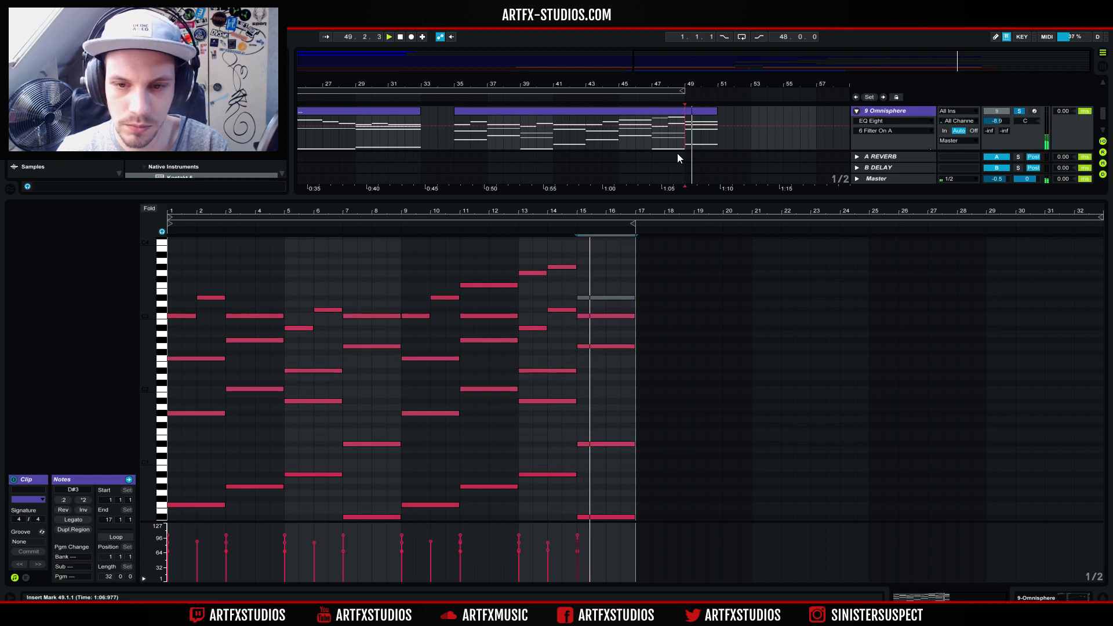
{"action": "mouse_move", "coordinate": [633, 297]}
{"action": "left_mouse_down"}
{"action": "mouse_move", "coordinate": [603, 295]}
{"action": "mouse_move", "coordinate": [635, 308]}
{"action": "left_mouse_up"}
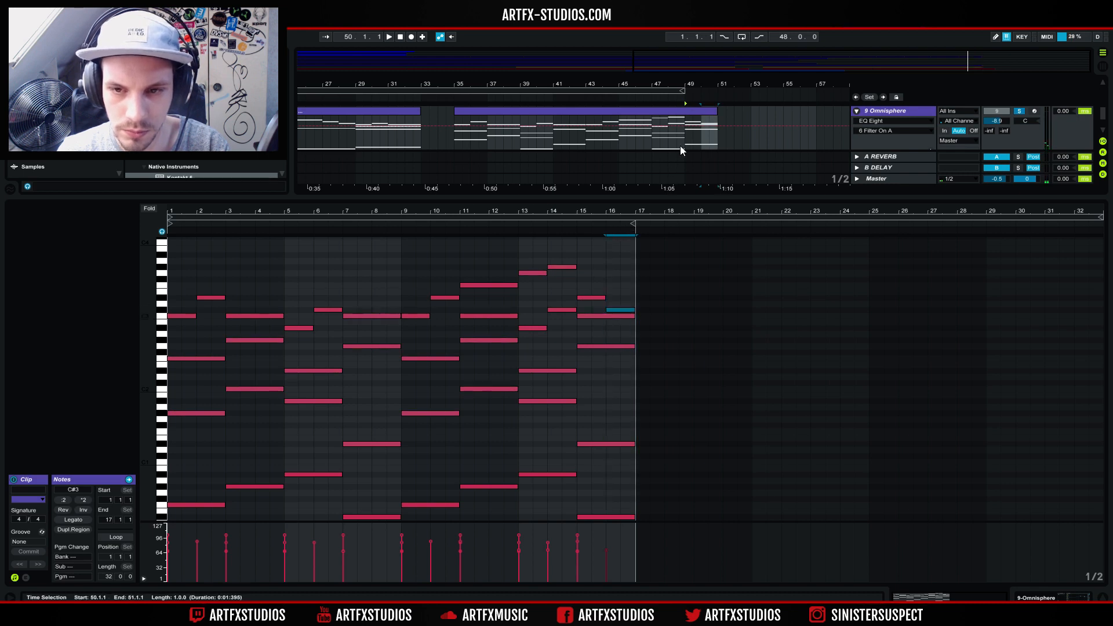
{"action": "key", "text": "space"}
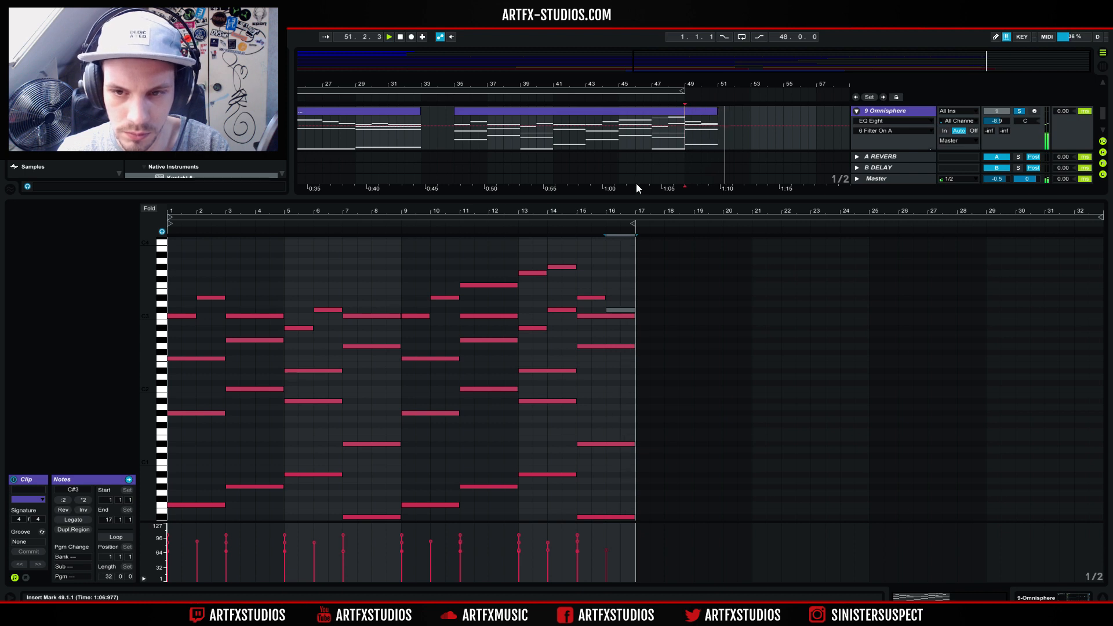
- Stop playback and delete the two top melody notes in bars 15 and 16 of the Omnisphere clip
{"action": "key", "text": "space"}
{"action": "left_click_drag", "start_coordinate": [613, 315], "coordinate": [585, 287]}
{"action": "key", "text": "Delete"}
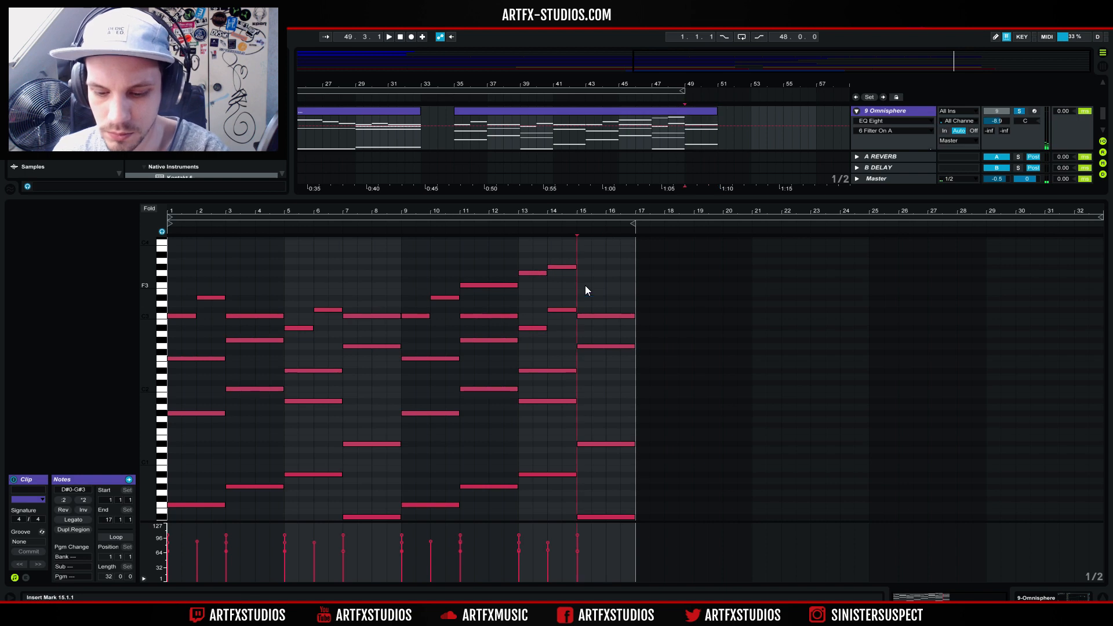
- Try adding copies of the low D#0 note at G0 and A#0 across bars 15 and 16, then delete them
{"action": "left_click", "coordinate": [596, 517]}
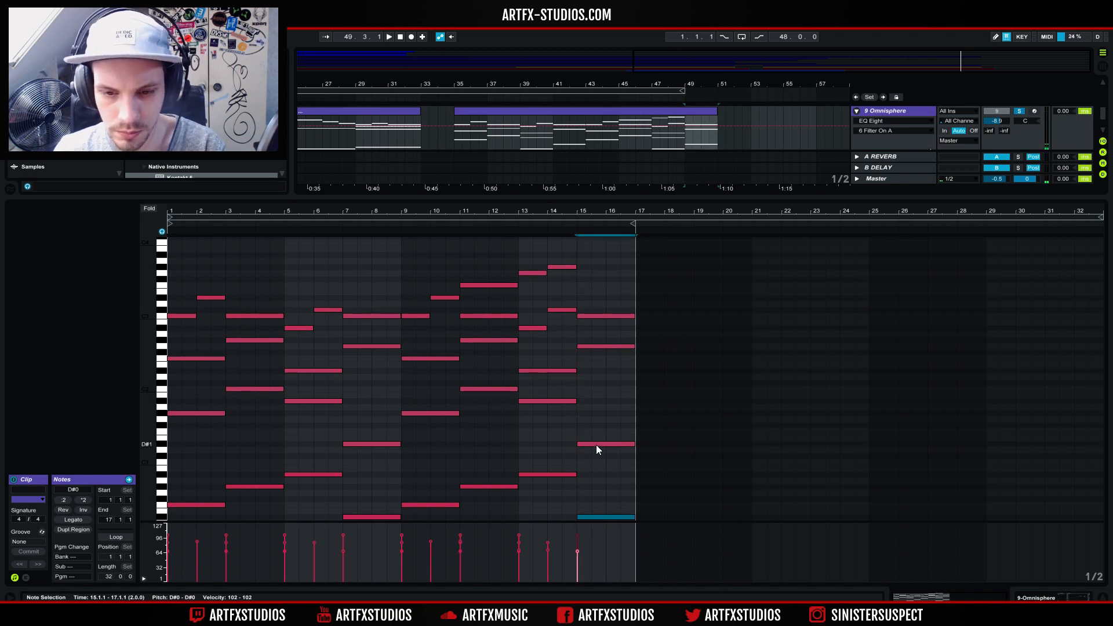
{"action": "left_click_drag", "start_coordinate": [583, 514], "coordinate": [586, 495]}
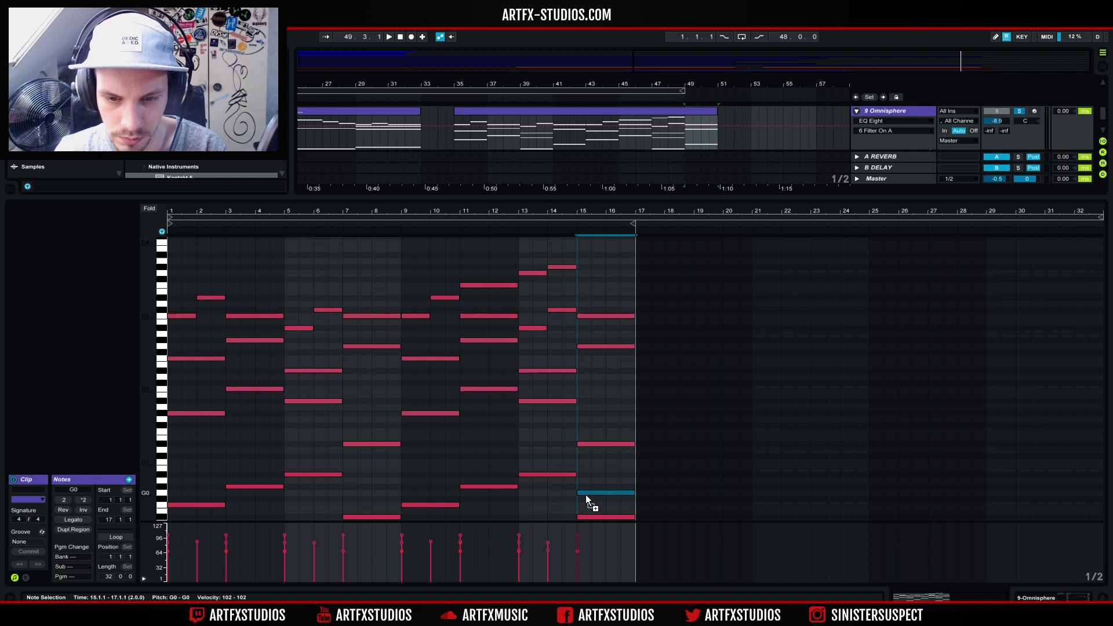
{"action": "left_click_drag", "start_coordinate": [586, 493], "coordinate": [592, 475]}
{"action": "left_click_drag", "start_coordinate": [580, 507], "coordinate": [599, 472]}
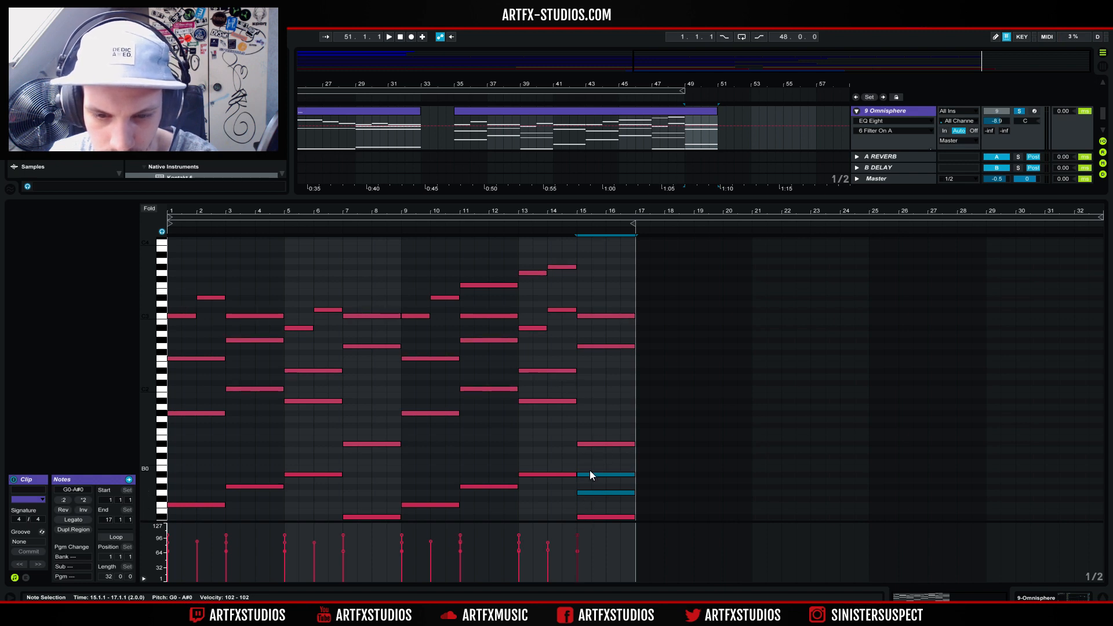
{"action": "left_click_drag", "start_coordinate": [600, 461], "coordinate": [586, 529]}
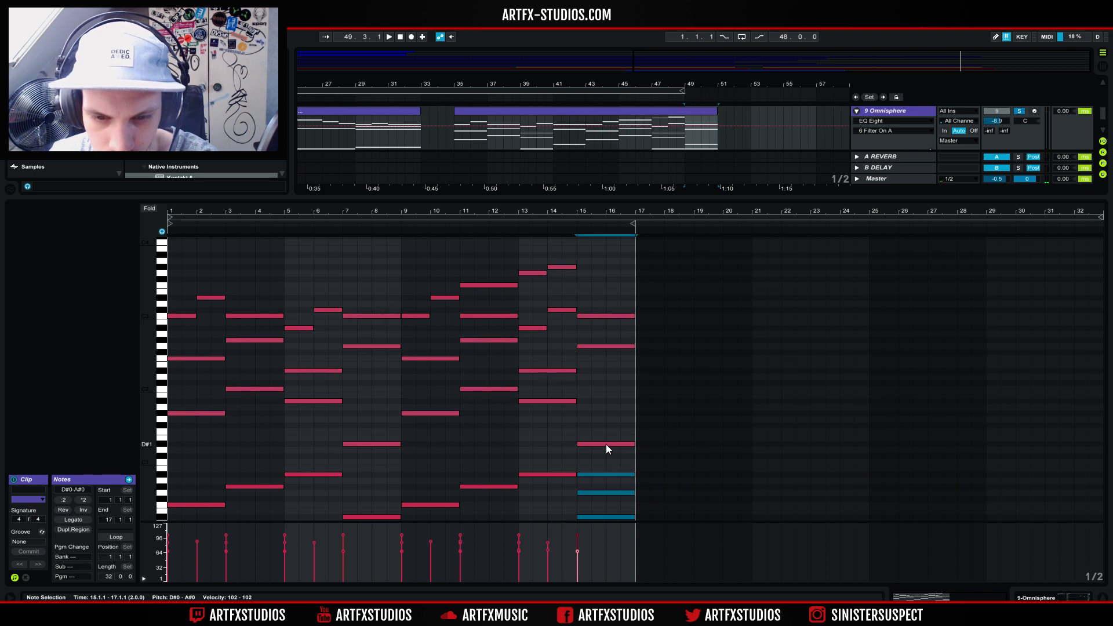
{"action": "left_click", "coordinate": [581, 516], "text": "shift"}
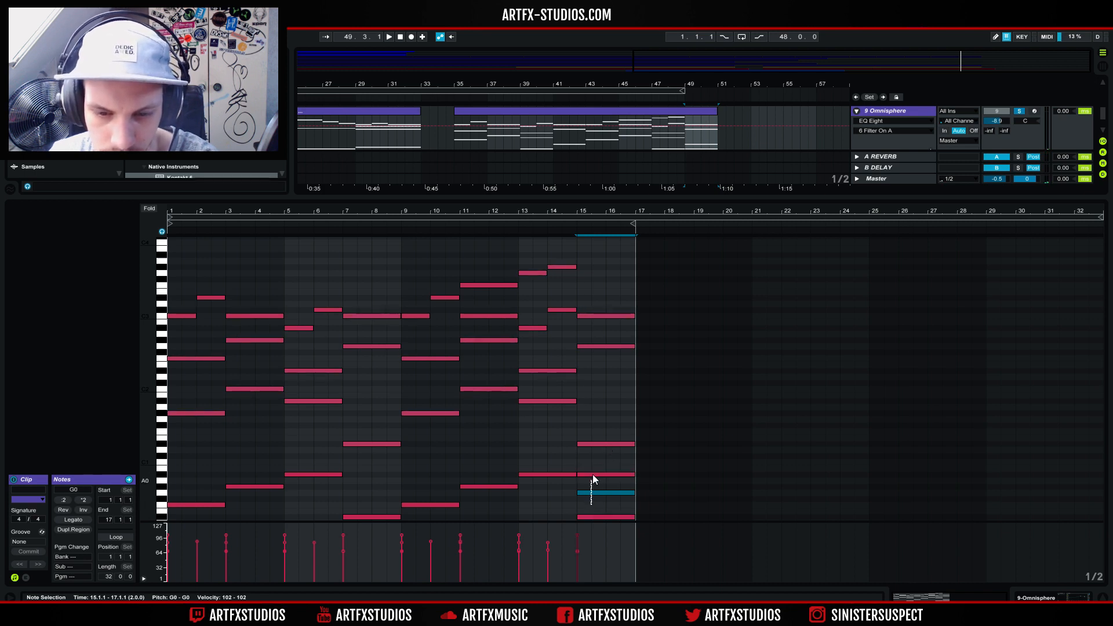
{"action": "left_click", "coordinate": [580, 347]}
{"action": "left_click_drag", "start_coordinate": [590, 509], "coordinate": [602, 464]}
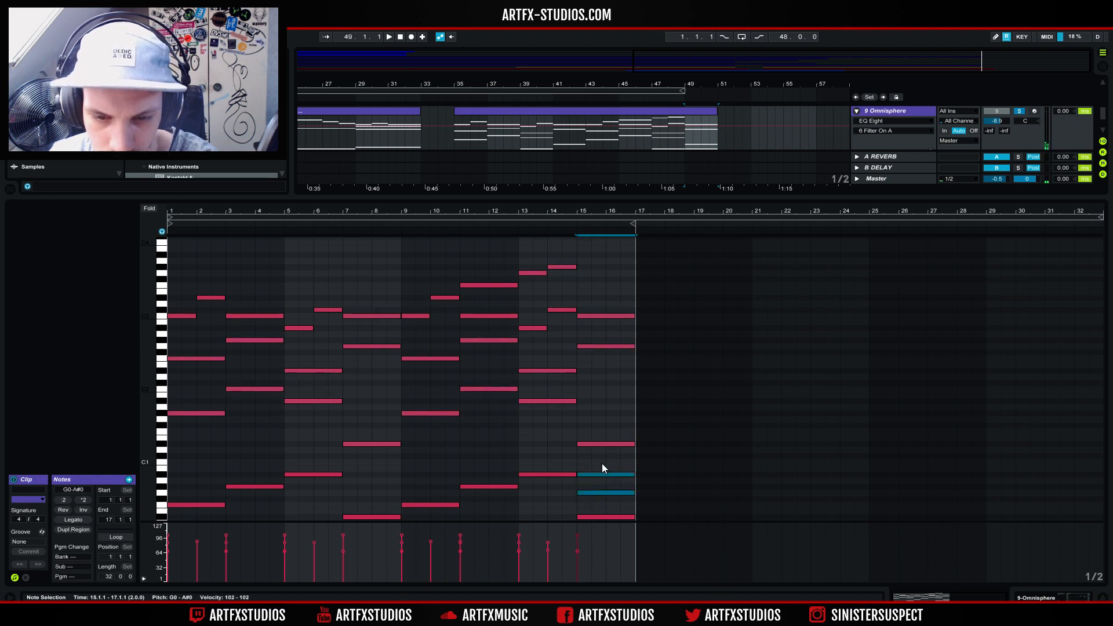
{"action": "key", "text": "Delete"}
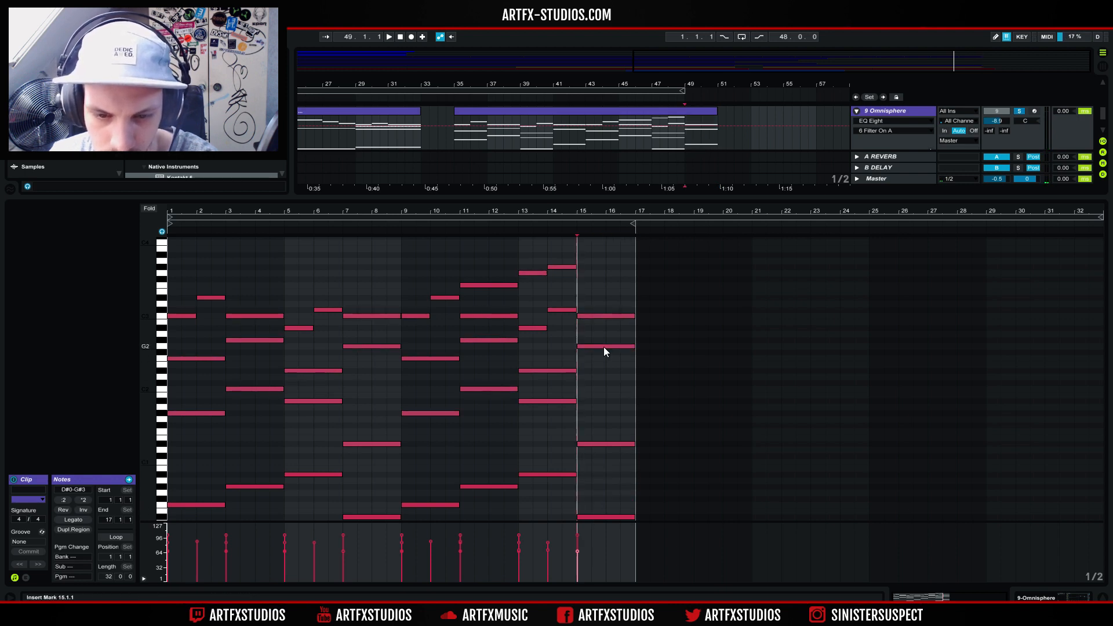
- Try the G2 note in bars 15 and 16 at F#2 and at G#2, playing the section from bars 47 and 49
{"action": "left_click_drag", "start_coordinate": [604, 346], "coordinate": [603, 351]}
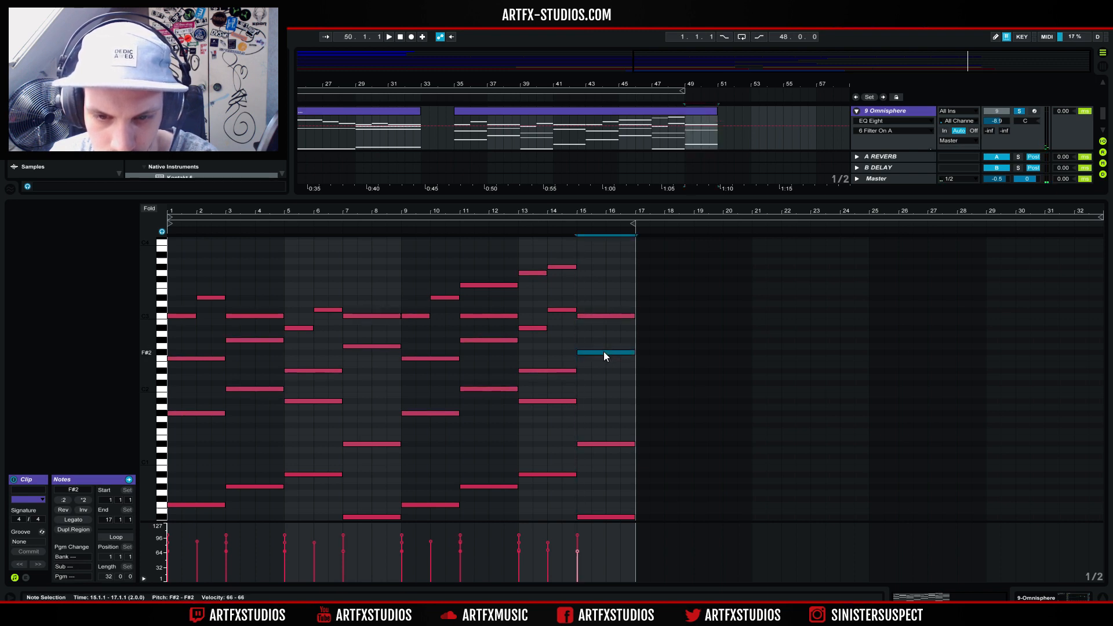
{"action": "left_click", "coordinate": [651, 119]}
{"action": "key", "text": "space"}
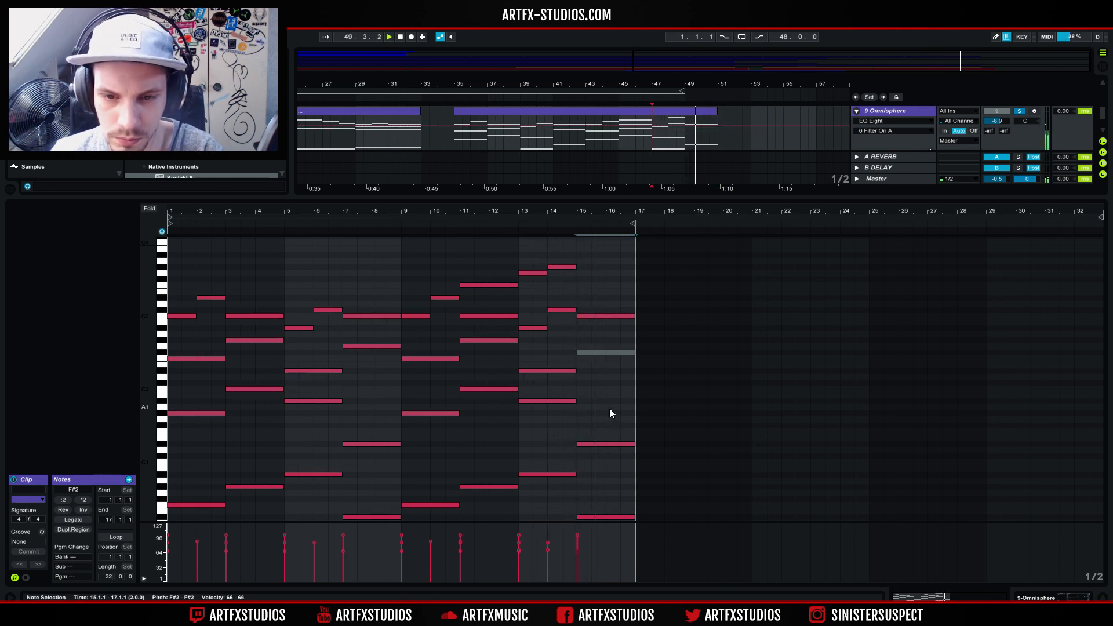
{"action": "key", "text": "space"}
{"action": "left_click_drag", "start_coordinate": [586, 352], "coordinate": [587, 339]}
{"action": "left_click", "coordinate": [682, 126]}
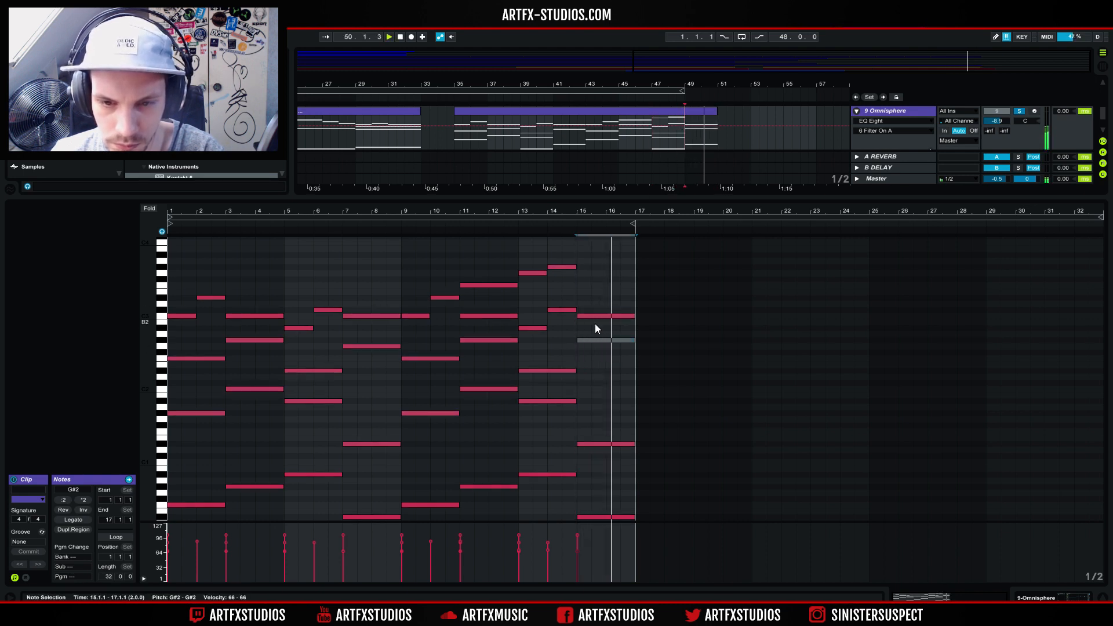
- Return the note in bars 15 and 16 to G2, copy it up to D#3, and play from bar 49
{"action": "left_click", "coordinate": [596, 341]}
{"action": "left_click_drag", "start_coordinate": [596, 342], "coordinate": [597, 301]}
{"action": "key", "text": "space"}
{"action": "key", "text": "space"}
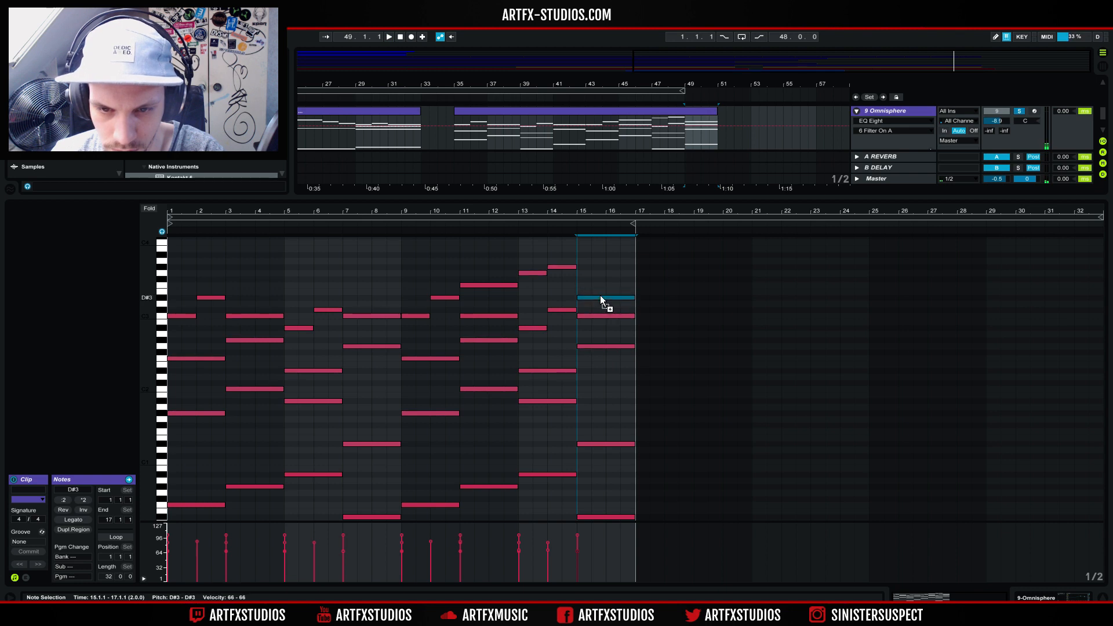
{"action": "key", "text": "space"}
- Raise the copied note in bars 15 and 16 to G3 and replay the chord from bar 49
{"action": "left_click_drag", "start_coordinate": [601, 299], "coordinate": [604, 272]}
{"action": "key", "text": "space"}
{"action": "key", "text": "space"}
{"action": "key", "text": "space"}
{"action": "key", "text": "space"}
{"action": "key", "text": "space"}
{"action": "key", "text": "space"}
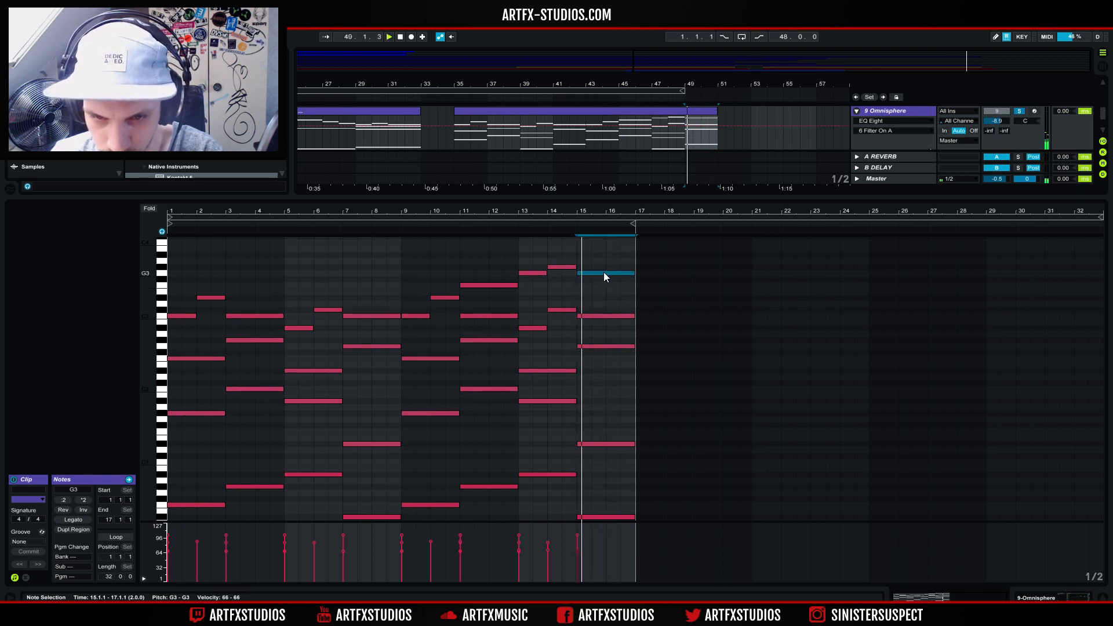
{"action": "key", "text": "space"}
- Try the copied note in bars 15 and 16 at C2, B1 and G#1, replaying the chord after each change
{"action": "left_click_drag", "start_coordinate": [603, 272], "coordinate": [600, 388]}
{"action": "key", "text": "space"}
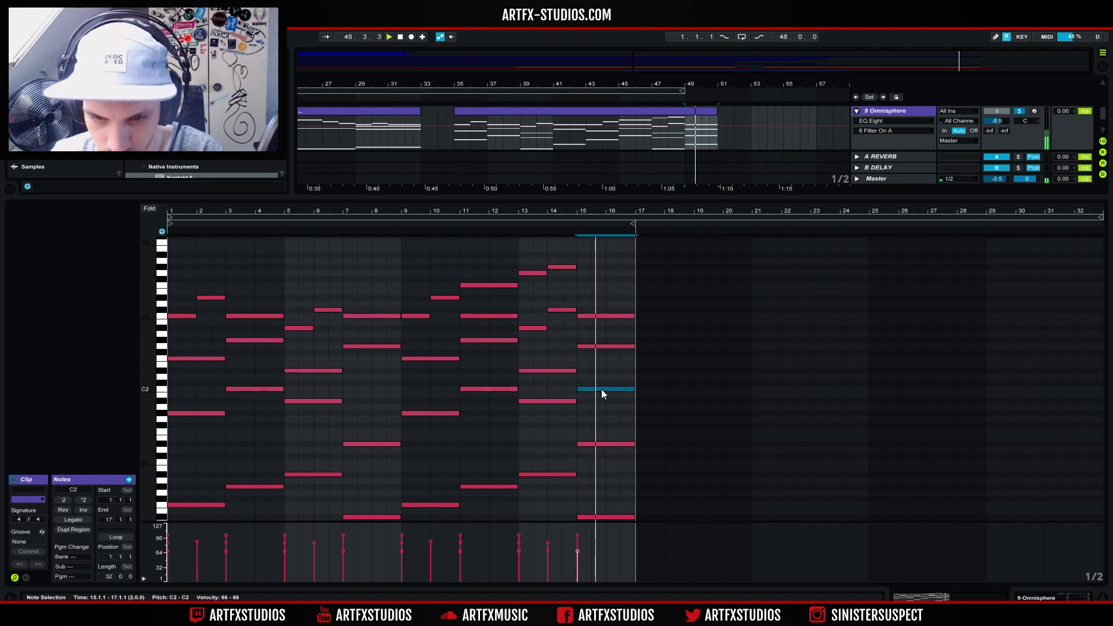
{"action": "key", "text": "space"}
{"action": "mouse_move", "coordinate": [601, 388]}
{"action": "left_mouse_down"}
{"action": "mouse_move", "coordinate": [601, 378]}
{"action": "mouse_move", "coordinate": [597, 399]}
{"action": "left_mouse_up"}
{"action": "key", "text": "space"}
{"action": "key", "text": "space"}
{"action": "key", "text": "space"}
{"action": "key", "text": "space"}
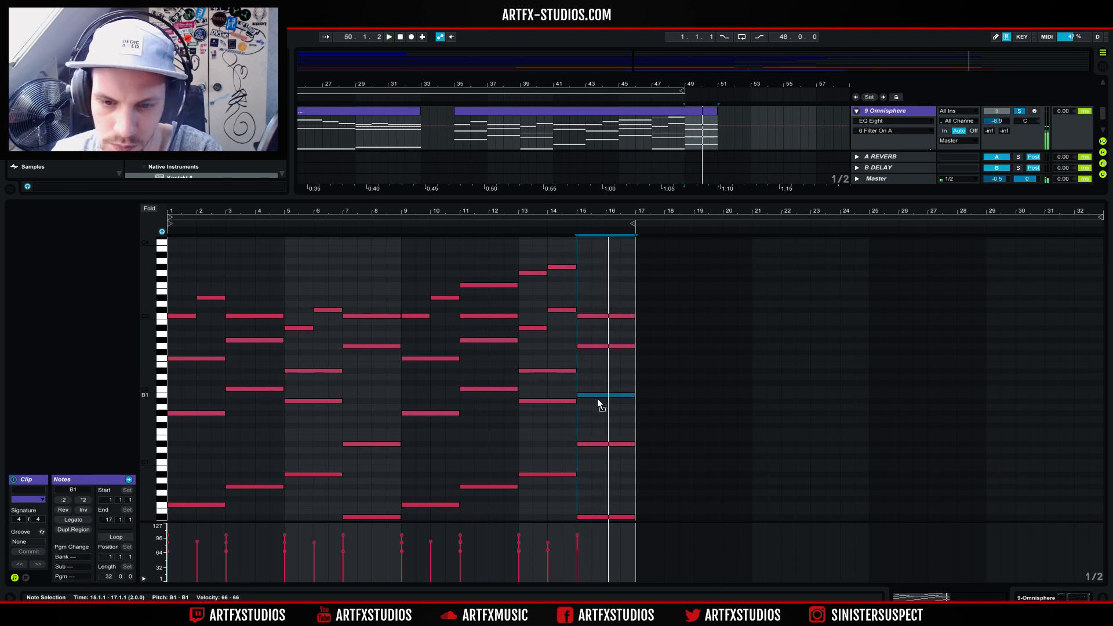
{"action": "key", "text": "space"}
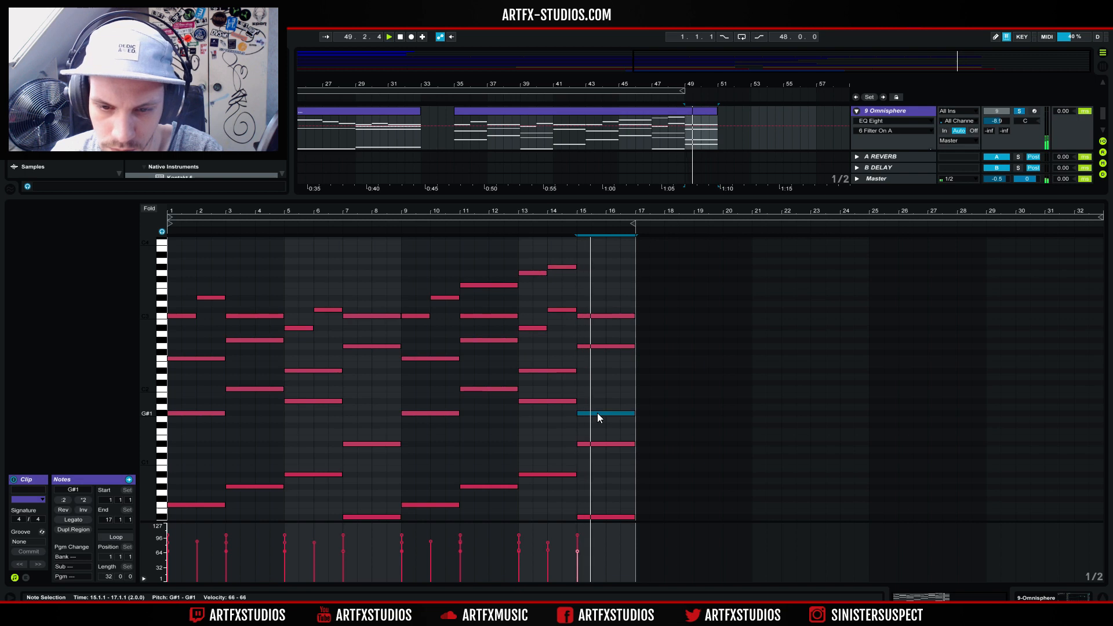
- Lower the copied note in bars 15 and 16 to G1 and play the chord
{"action": "left_click_drag", "start_coordinate": [597, 413], "coordinate": [597, 419]}
{"action": "key", "text": "space"}
{"action": "key", "text": "space"}
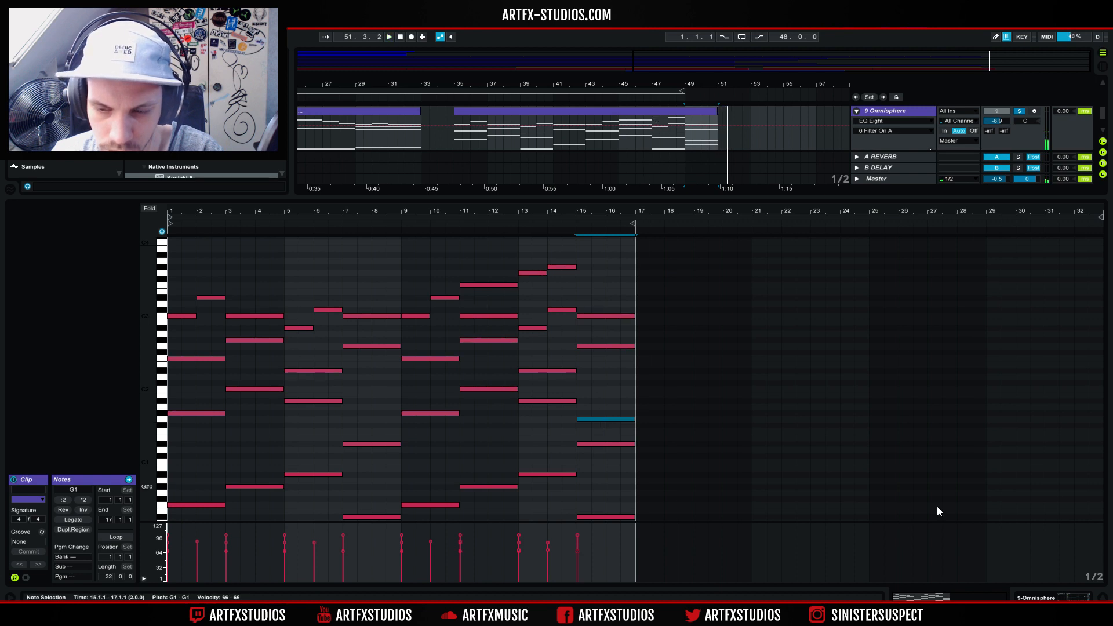
- Return to the arrangement, unsolo 9 Omnisphere, and play the full mix from bar 29
{"action": "left_click", "coordinate": [1061, 599]}
{"action": "left_click", "coordinate": [1019, 239]}
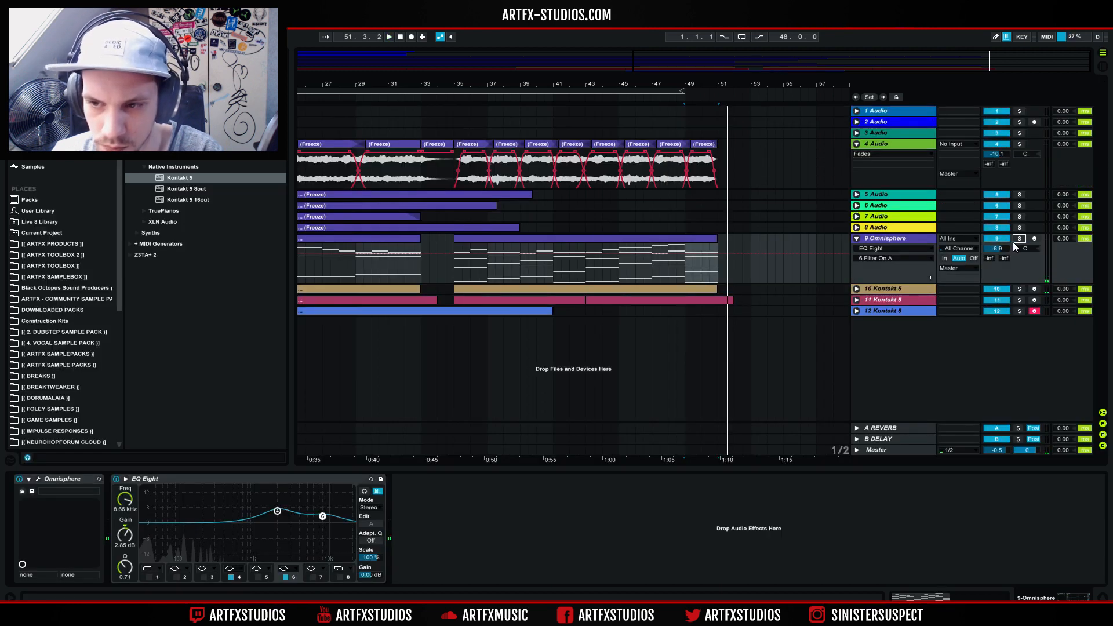
{"action": "left_click", "coordinate": [357, 268]}
{"action": "key", "text": "space"}
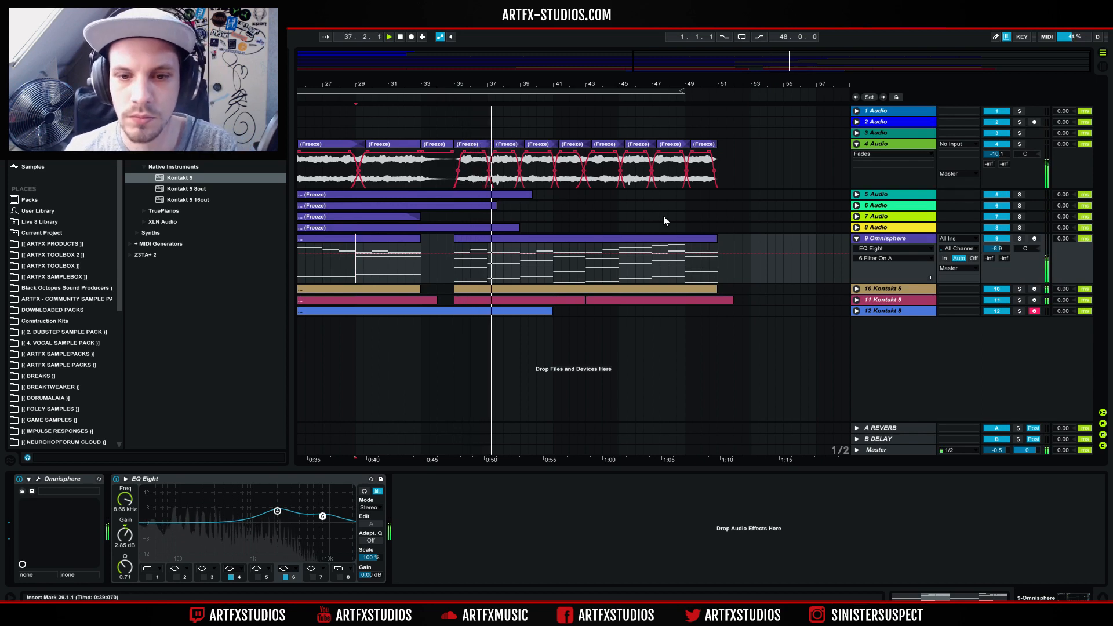
- Expand 10 and 11 Kontakt 5, and make bars 33 to 35 on 11 Kontakt 5 a separate two-bar clip
{"action": "left_click", "coordinate": [865, 239]}
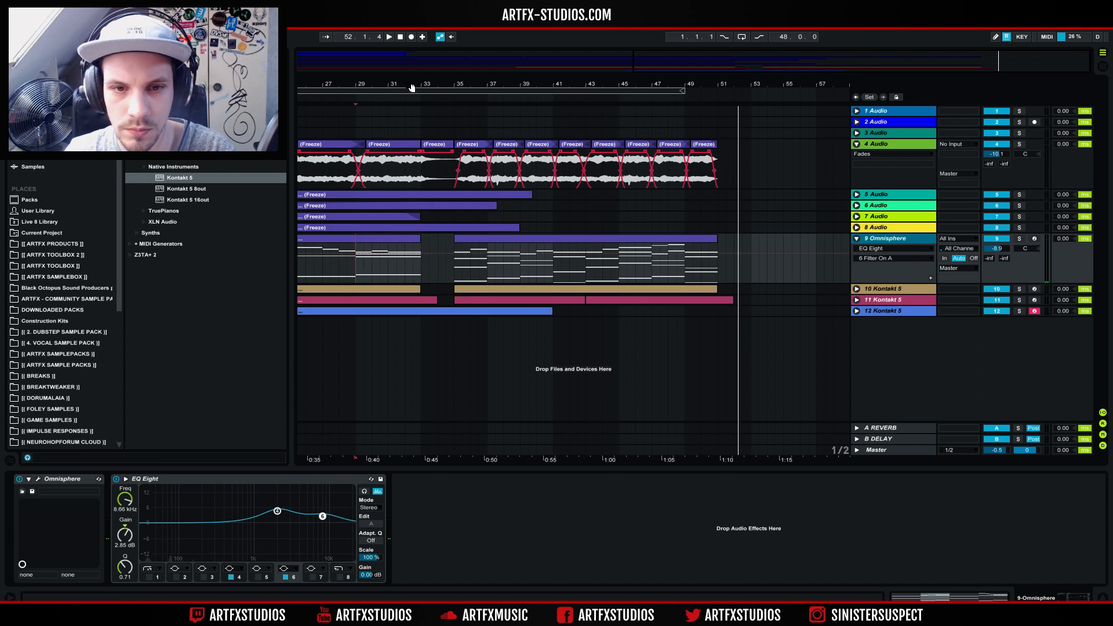
{"action": "left_click_drag", "start_coordinate": [411, 89], "coordinate": [415, 54]}
{"action": "left_click", "coordinate": [856, 289]}
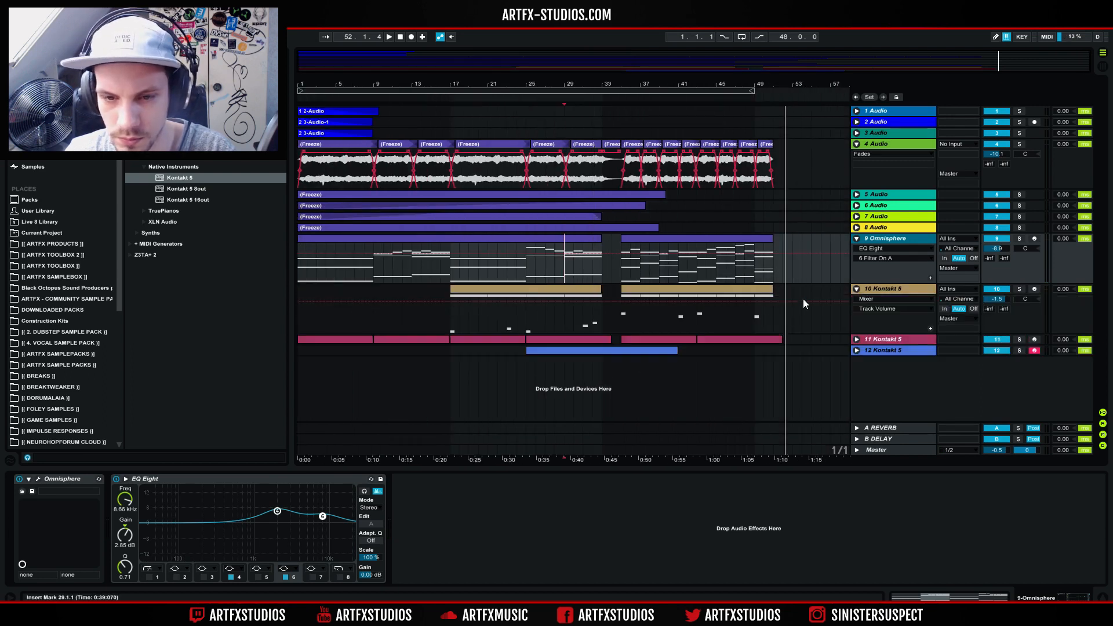
{"action": "left_click", "coordinate": [857, 340]}
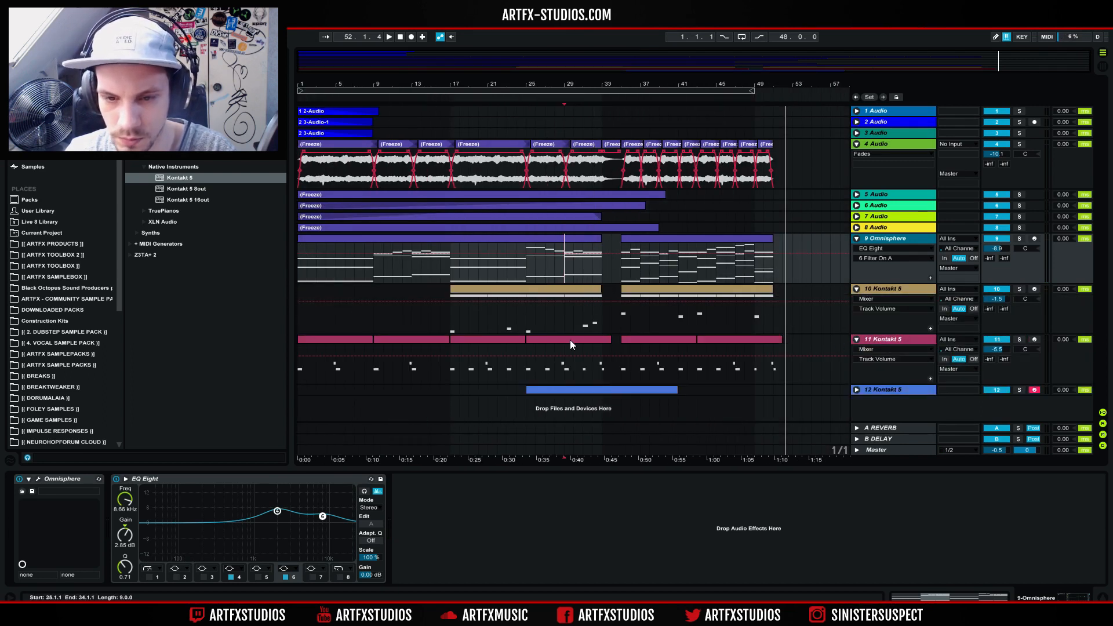
{"action": "left_click", "coordinate": [604, 339]}
{"action": "left_click_drag", "start_coordinate": [603, 346], "coordinate": [618, 350]}
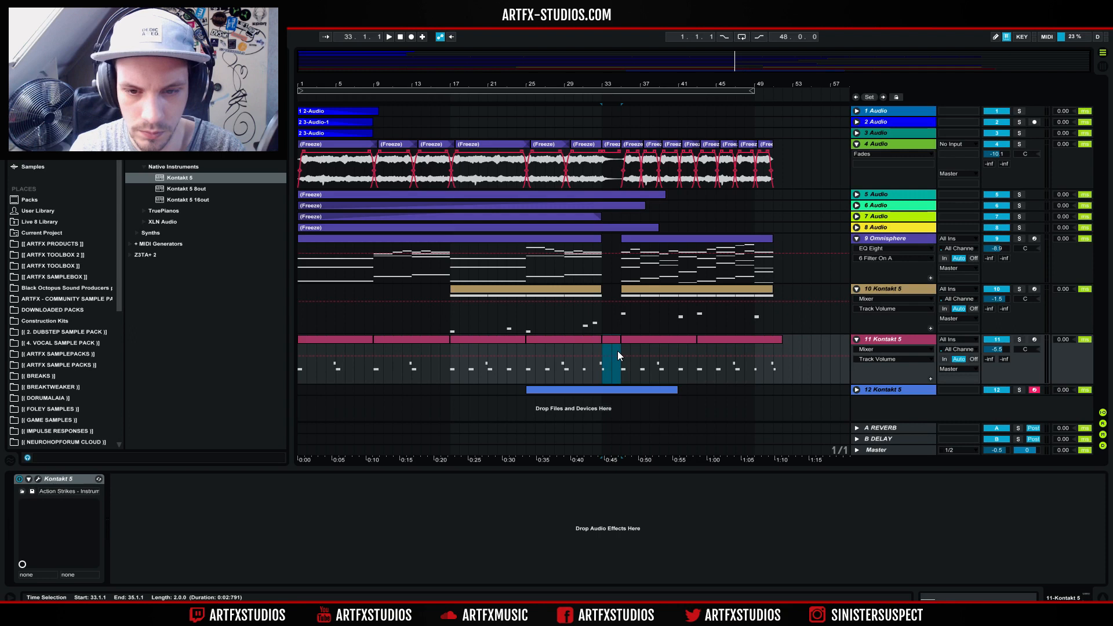
- Open the two-bar 11 Kontakt 5 clip and copy its C2 hit to D2, repeating it on all four beats of bar 2
{"action": "double_click", "coordinate": [610, 340]}
{"action": "left_click_drag", "start_coordinate": [208, 325], "coordinate": [804, 316]}
{"action": "key", "text": "ctrl+d"}
{"action": "key", "text": "ctrl+d"}
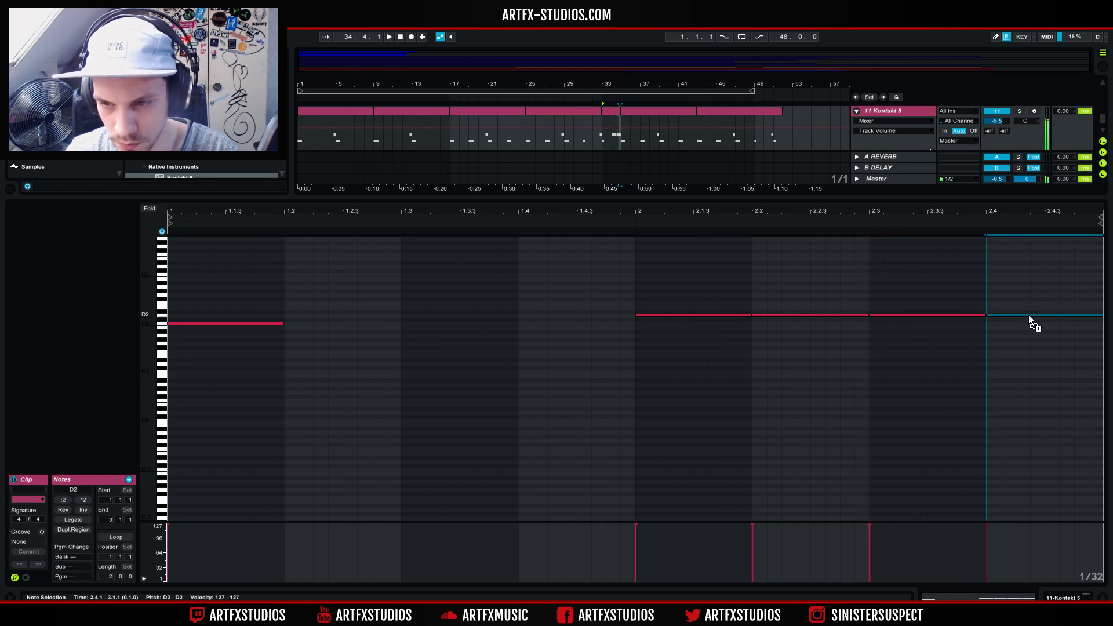
- Ramp the velocities of the four D2 notes in bar 2 from 25 up to 93 and play the clip
{"action": "left_click_drag", "start_coordinate": [1021, 298], "coordinate": [623, 525]}
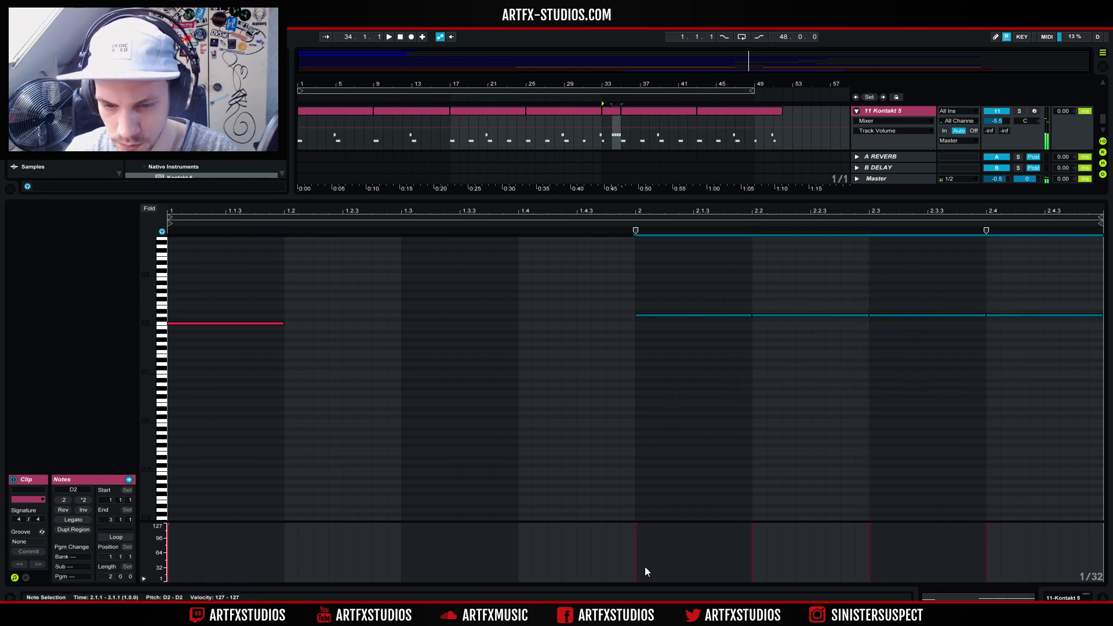
{"action": "left_click_drag", "start_coordinate": [635, 571], "coordinate": [990, 538]}
{"action": "key", "text": "space"}
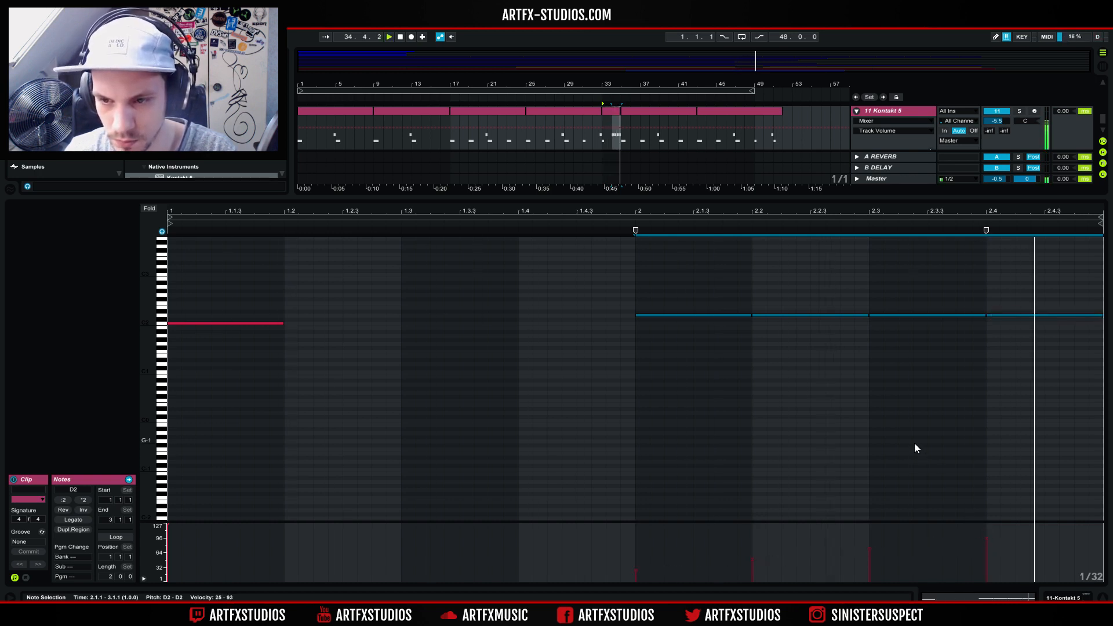
- Replace the second half of the last D2 with a C2 at 2.4.3, and copy the first three D2 notes to beats 1.2 through 1.4
{"action": "left_click", "coordinate": [1029, 335]}
{"action": "mouse_move", "coordinate": [1100, 316]}
{"action": "left_mouse_down"}
{"action": "mouse_move", "coordinate": [1042, 315]}
{"action": "mouse_move", "coordinate": [1076, 308]}
{"action": "mouse_move", "coordinate": [1100, 324]}
{"action": "left_mouse_up"}
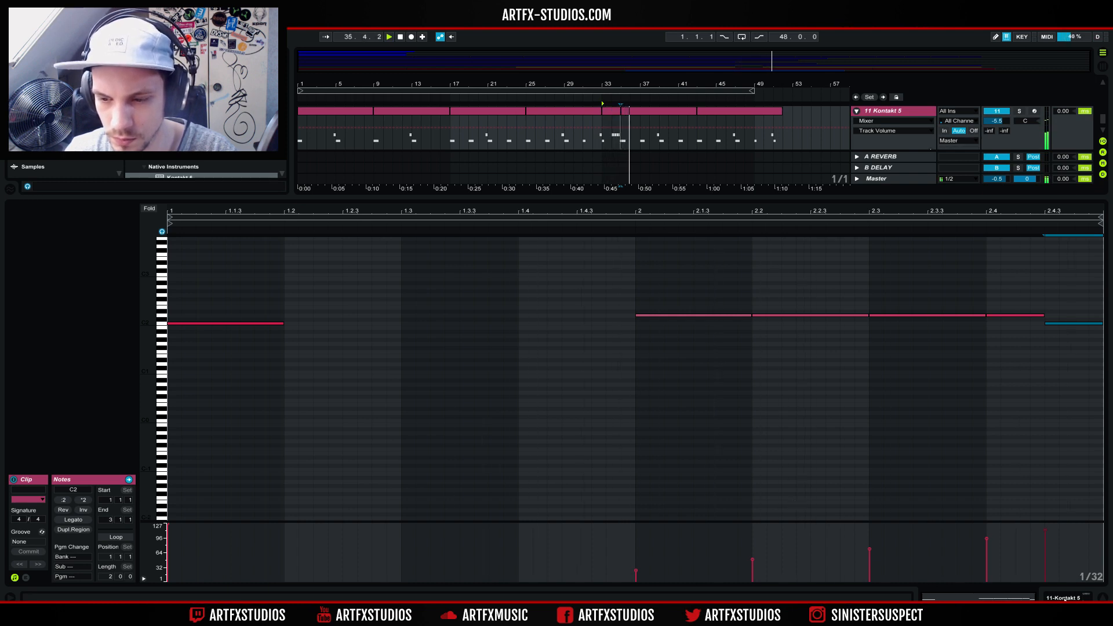
{"action": "left_click_drag", "start_coordinate": [656, 284], "coordinate": [940, 389]}
{"action": "left_click_drag", "start_coordinate": [670, 316], "coordinate": [322, 314]}
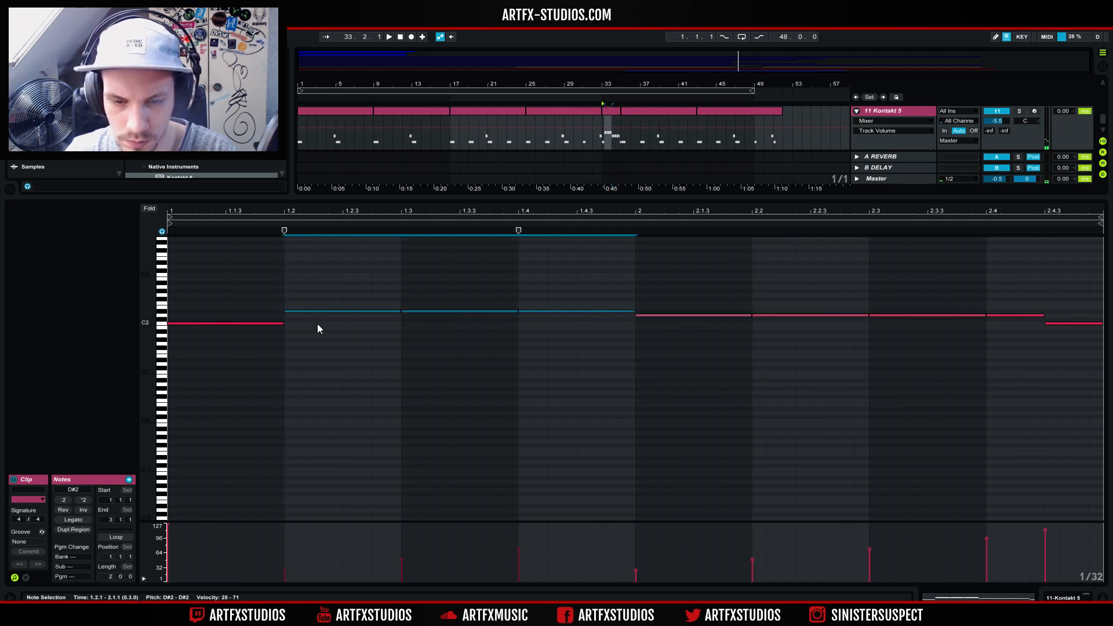
- Ramp the velocities of the six D2 notes upward across beats 1.2 to 2.3 and play the fill
{"action": "left_click_drag", "start_coordinate": [335, 280], "coordinate": [982, 341]}
{"action": "mouse_move", "coordinate": [283, 578]}
{"action": "left_mouse_down"}
{"action": "mouse_move", "coordinate": [280, 565]}
{"action": "mouse_move", "coordinate": [617, 531]}
{"action": "mouse_move", "coordinate": [806, 564]}
{"action": "mouse_move", "coordinate": [889, 540]}
{"action": "mouse_move", "coordinate": [864, 553]}
{"action": "mouse_move", "coordinate": [282, 578]}
{"action": "left_mouse_up"}
{"action": "key", "text": "space"}
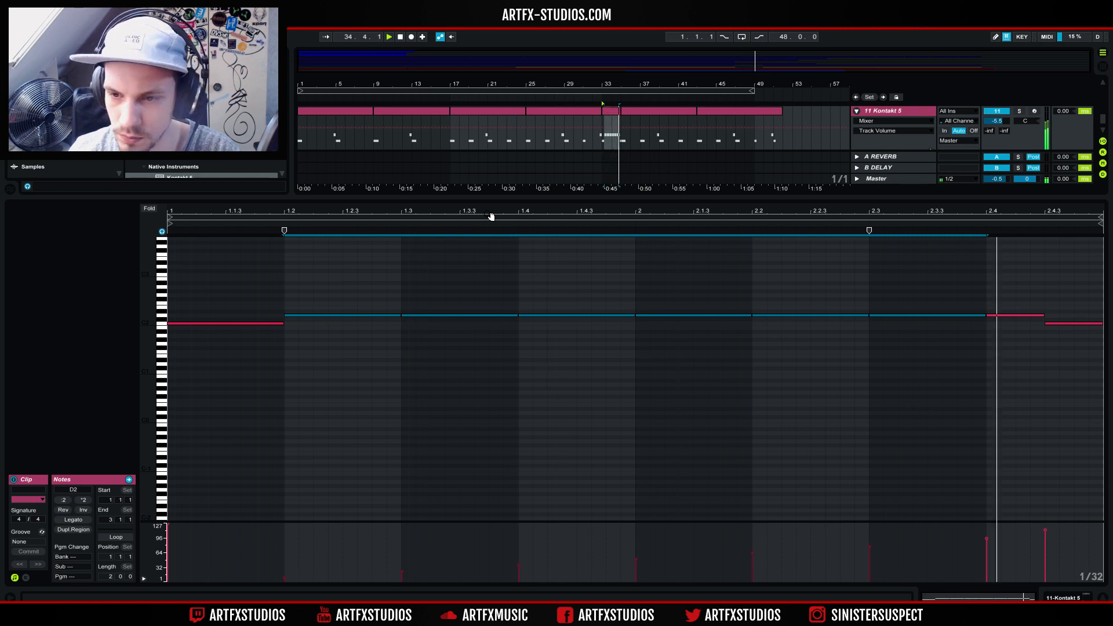
- Return to the arrangement and collapse the 9 Omnisphere track
{"action": "left_click", "coordinate": [1067, 598]}
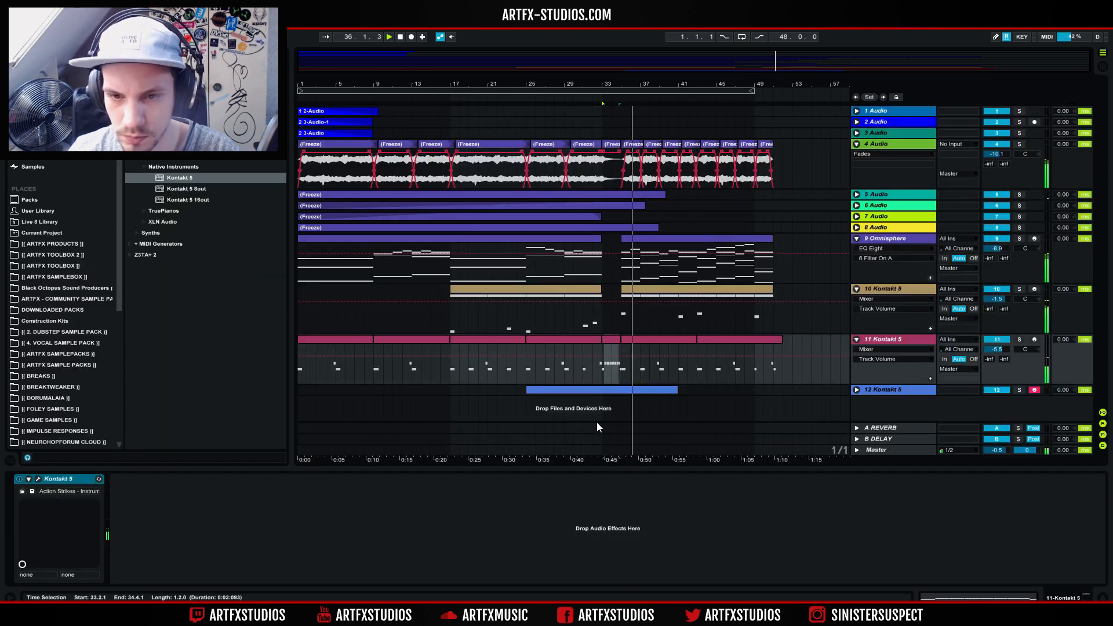
{"action": "left_click", "coordinate": [857, 238]}
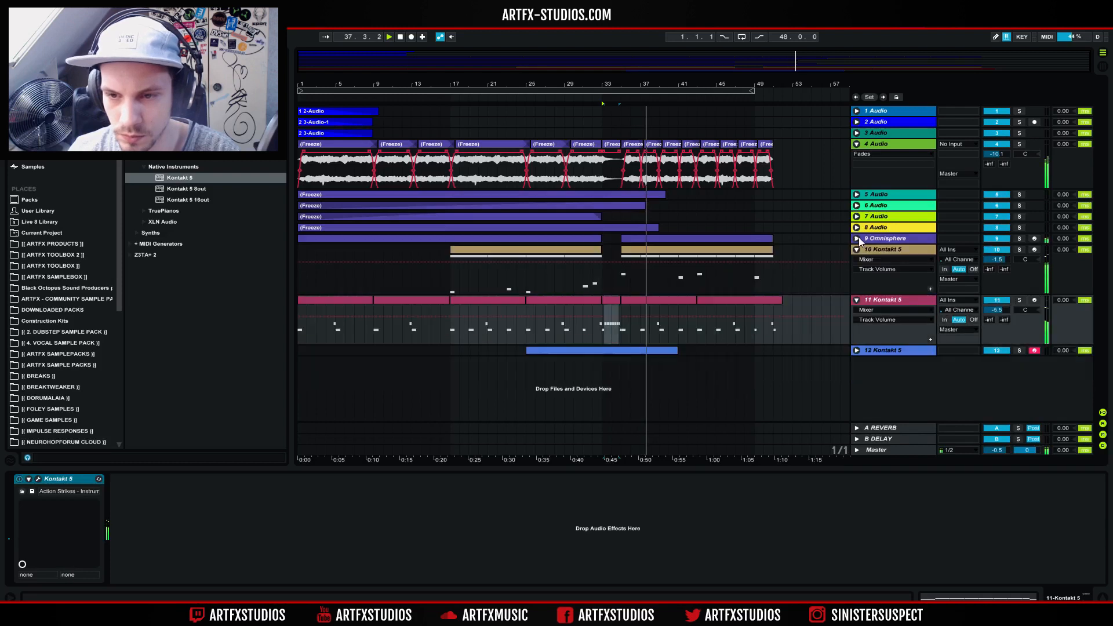
- Collapse the 10 Kontakt 5 and 11 Kontakt 5 tracks and stop playback
{"action": "left_click", "coordinate": [857, 250]}
{"action": "left_click", "coordinate": [857, 260]}
{"action": "key", "text": "space"}
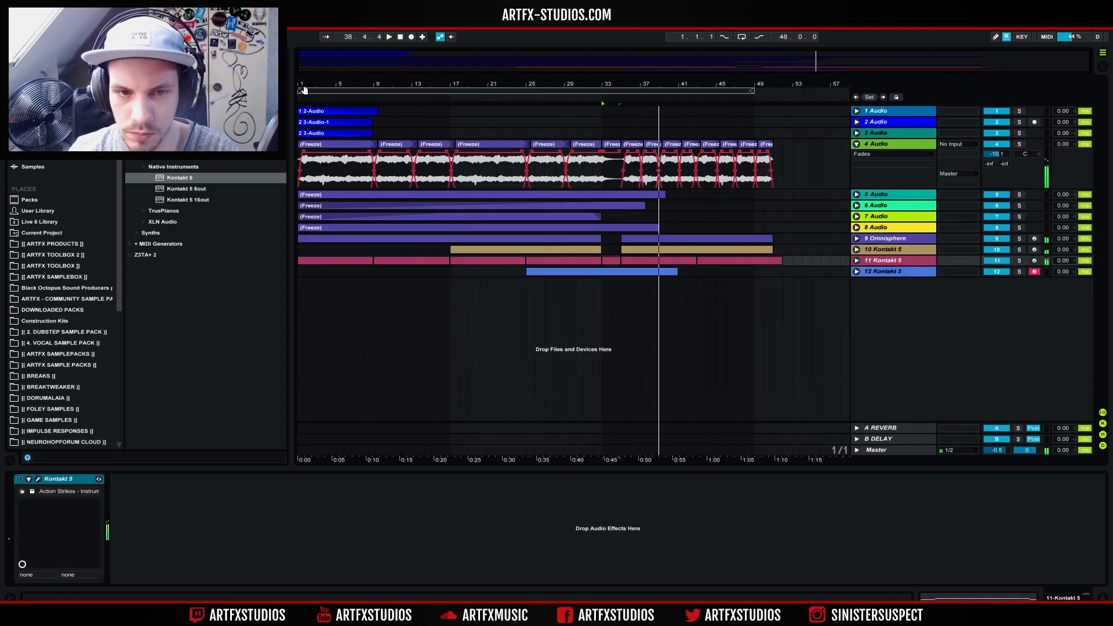
- Copy the 3-Audio clip from bar 1 of track 3 to bar 35 and play it
{"action": "left_click", "coordinate": [319, 113]}
{"action": "double_click", "coordinate": [315, 133]}
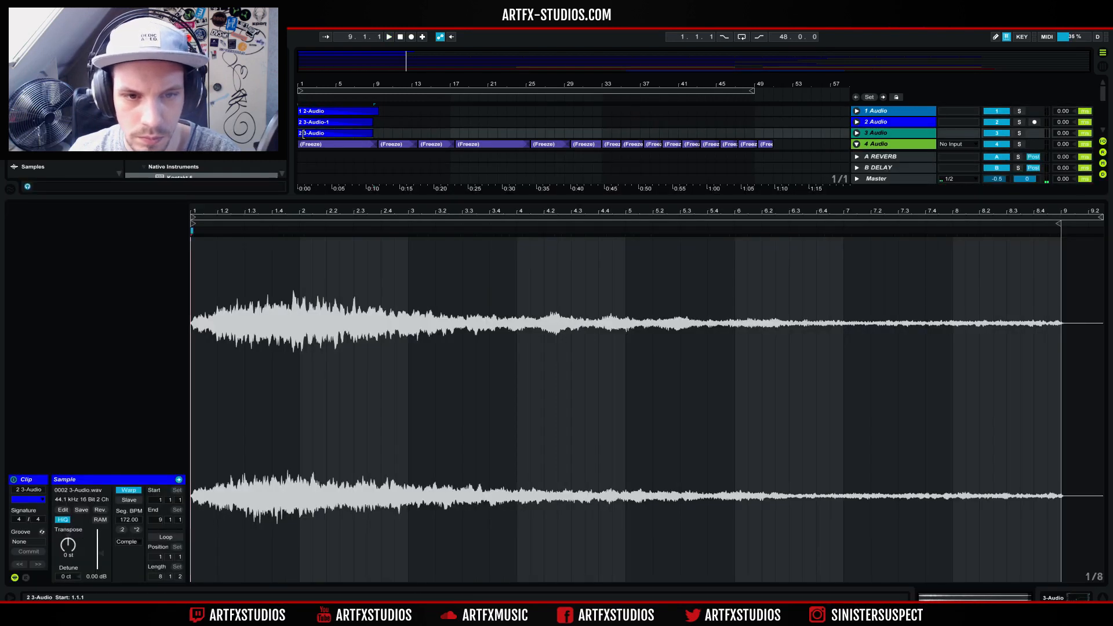
{"action": "left_click_drag", "start_coordinate": [306, 132], "coordinate": [636, 136]}
{"action": "left_click", "coordinate": [594, 131]}
{"action": "key", "text": "space"}
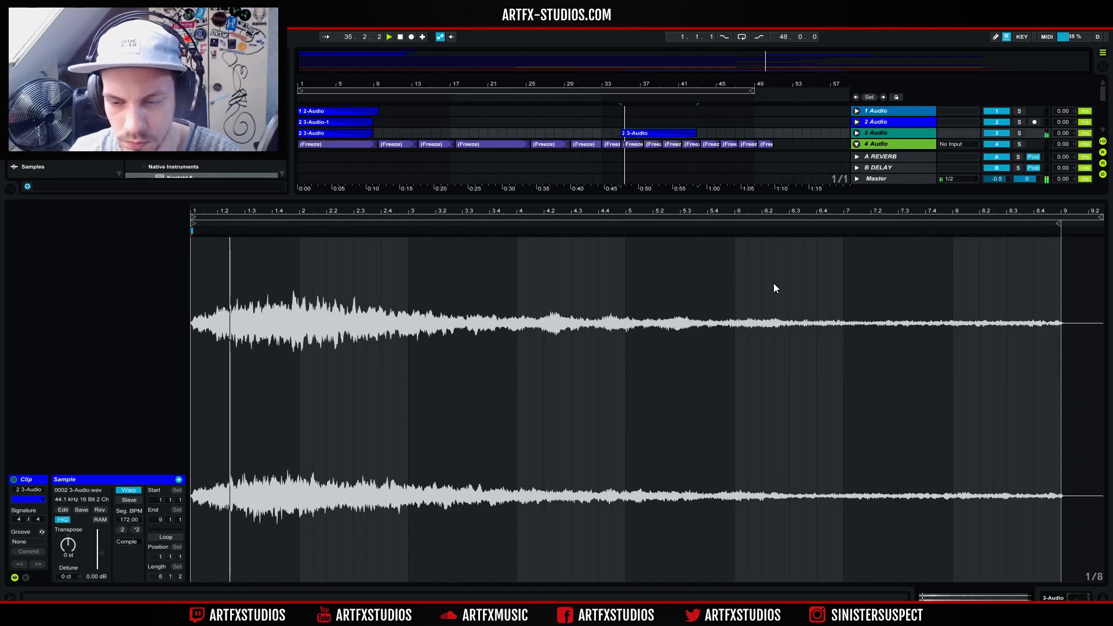
- Move the copied 3-Audio clip back to bar 33 and play the transition
{"action": "left_click", "coordinate": [1042, 591]}
{"action": "left_click_drag", "start_coordinate": [636, 134], "coordinate": [602, 134]}
{"action": "left_click", "coordinate": [592, 130]}
{"action": "key", "text": "space"}
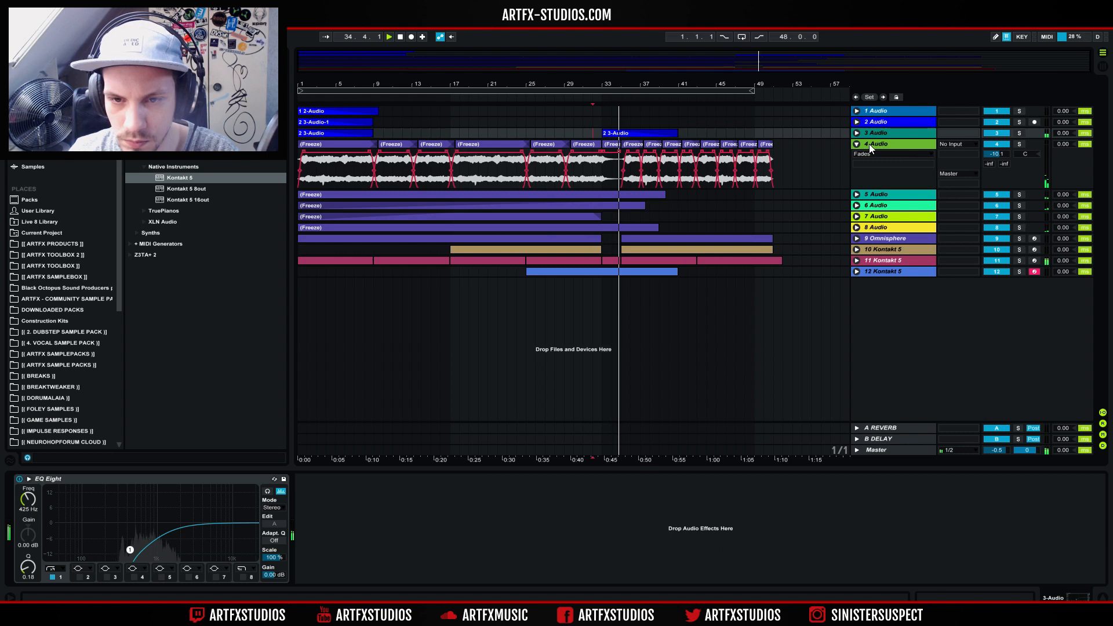
- Stop playback and delete the 3-Audio copy at bar 33 on track 3
{"action": "left_click", "coordinate": [857, 133]}
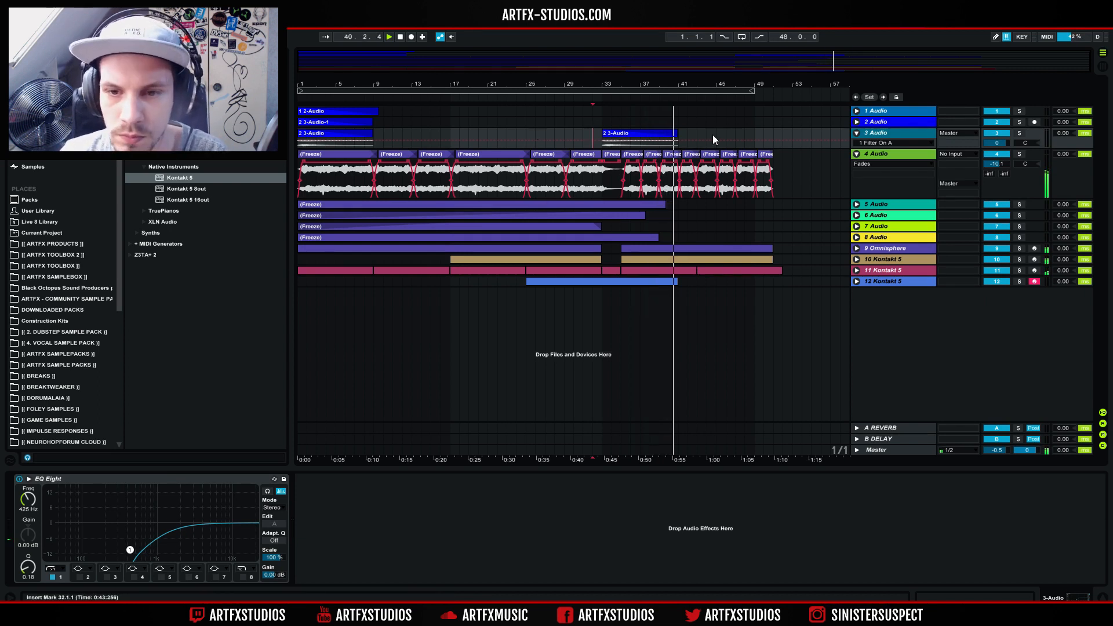
{"action": "key", "text": "space"}
{"action": "left_click", "coordinate": [647, 132]}
{"action": "left_click", "coordinate": [856, 134]}
- Collapse the 4 Audio track, expand 12 Kontakt 5 and insert a new MIDI track below it
{"action": "left_click", "coordinate": [856, 144]}
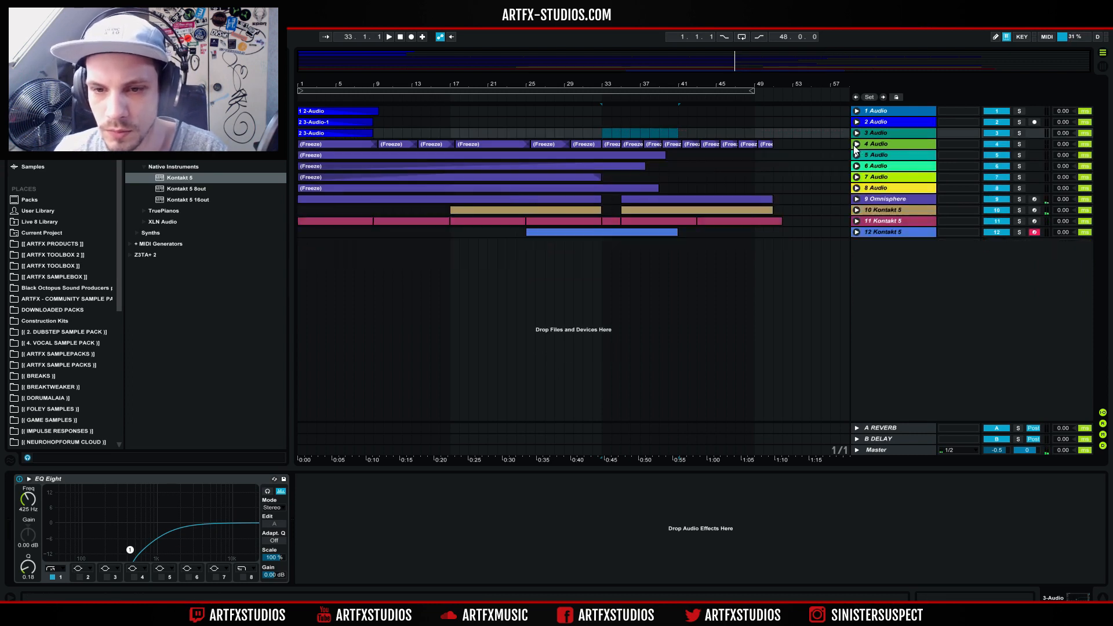
{"action": "left_click", "coordinate": [857, 232]}
{"action": "left_click_drag", "start_coordinate": [604, 245], "coordinate": [621, 238]}
{"action": "left_click", "coordinate": [891, 233]}
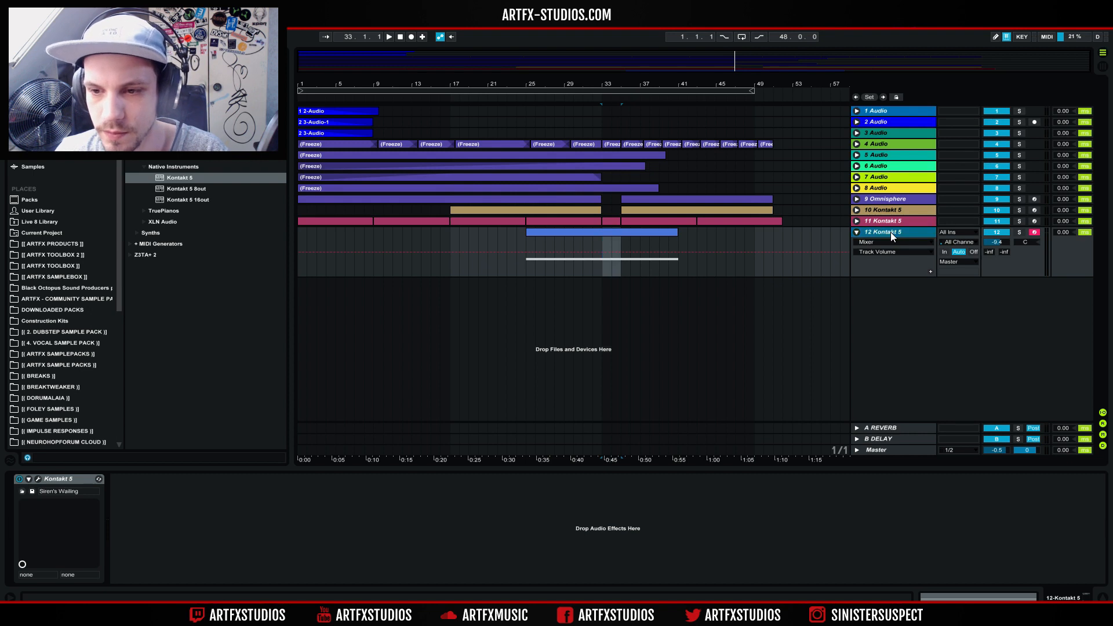
{"action": "right_click", "coordinate": [891, 232]}
{"action": "left_click", "coordinate": [940, 327]}
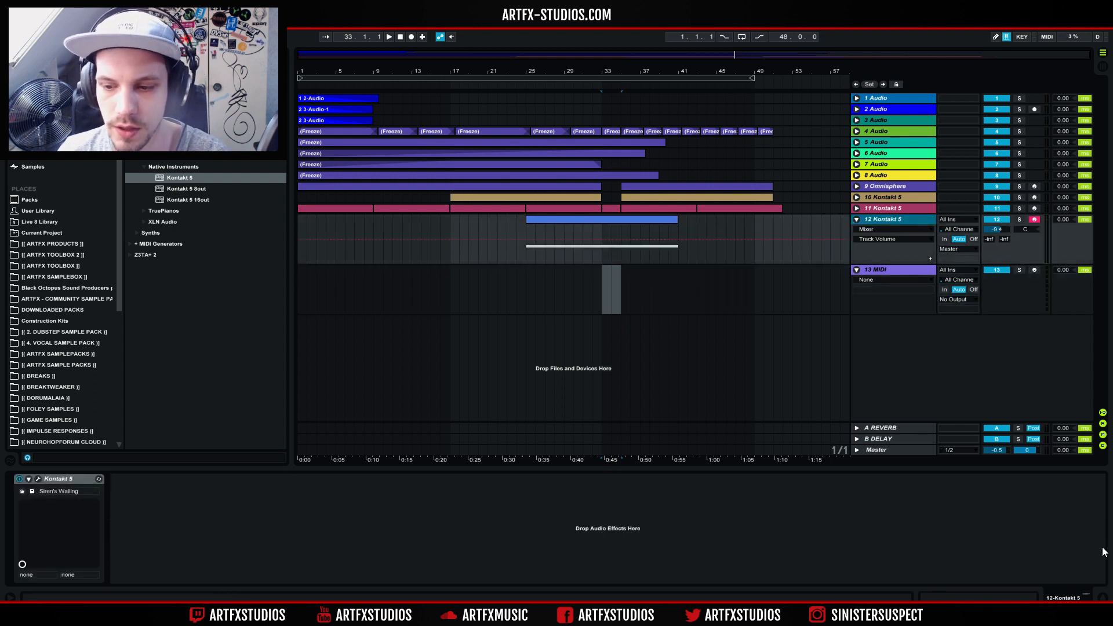
- Copy the Kontakt 5 device with Siren's Wailing from track 12 onto the new MIDI track
{"action": "left_click", "coordinate": [65, 481]}
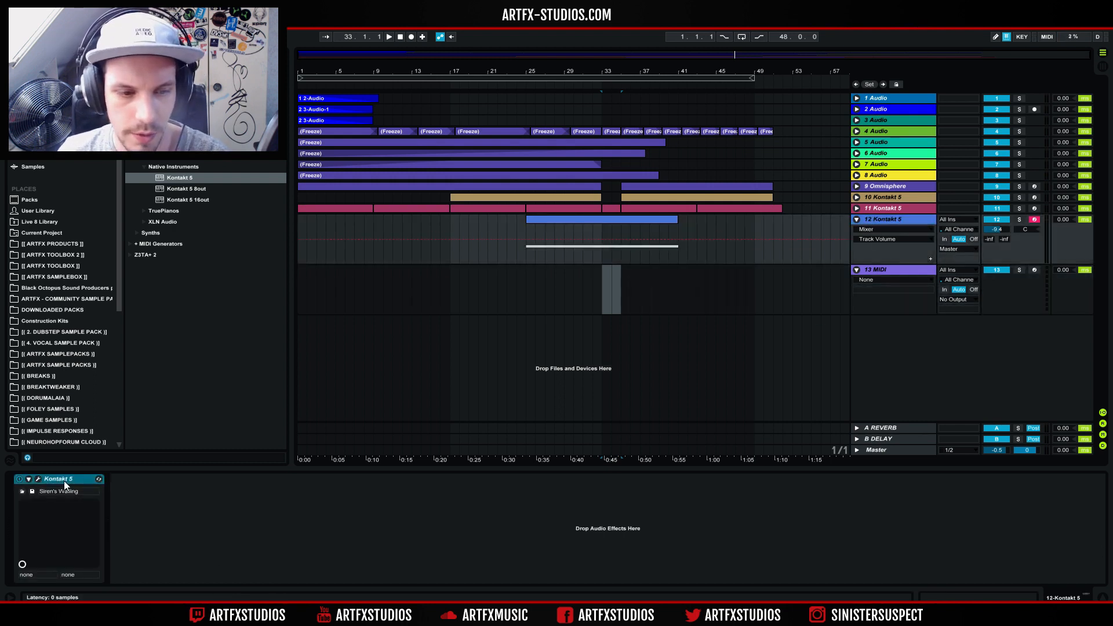
{"action": "left_click", "coordinate": [630, 280]}
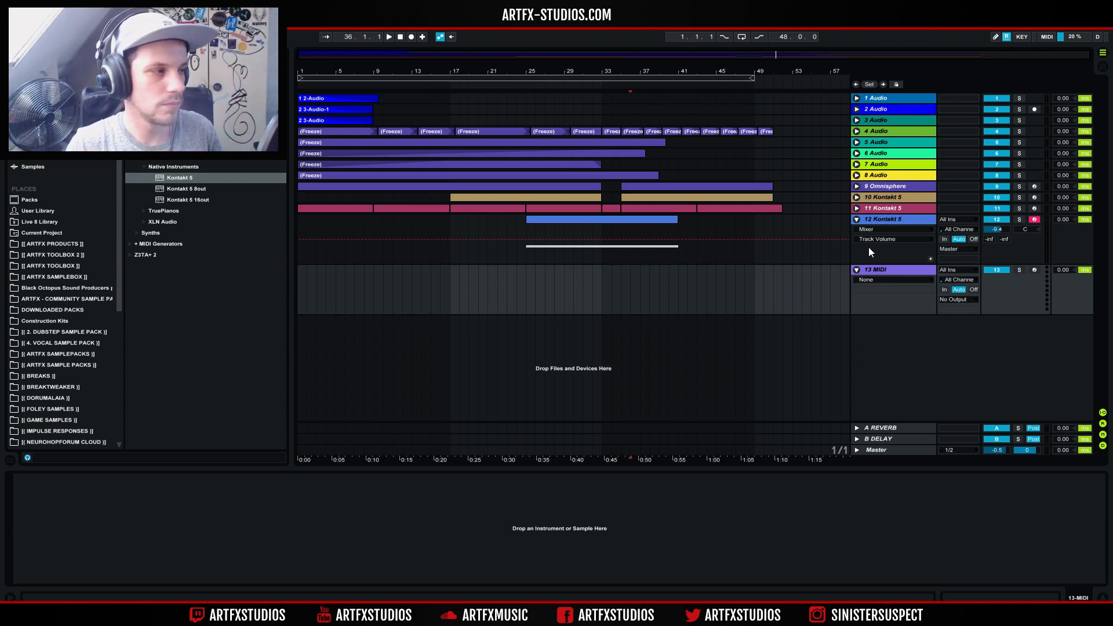
{"action": "key", "text": "Return"}
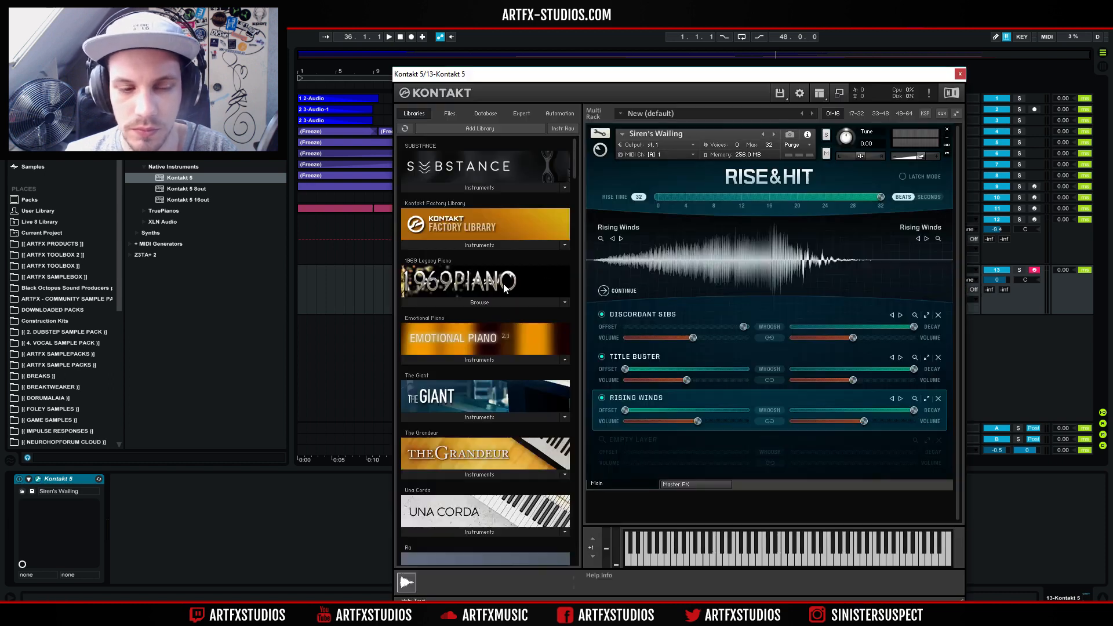
- Copy the MIDI clip from track 12 to bar 33 on track 13
{"action": "left_click_drag", "start_coordinate": [615, 82], "coordinate": [562, 412]}
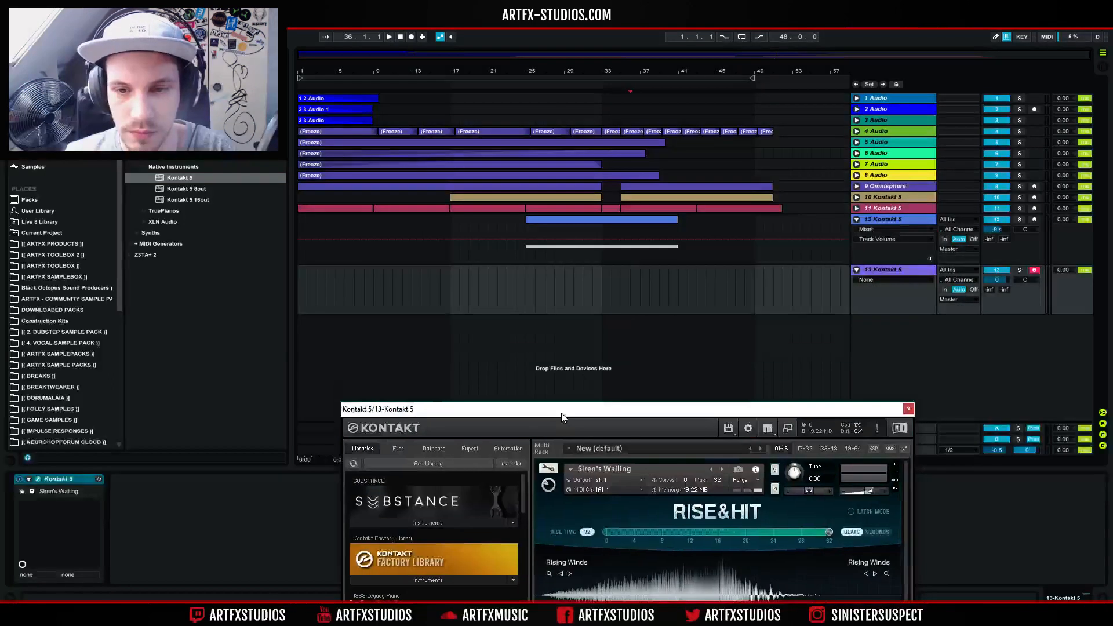
{"action": "double_click", "coordinate": [538, 216]}
{"action": "left_click_drag", "start_coordinate": [559, 224], "coordinate": [618, 279]}
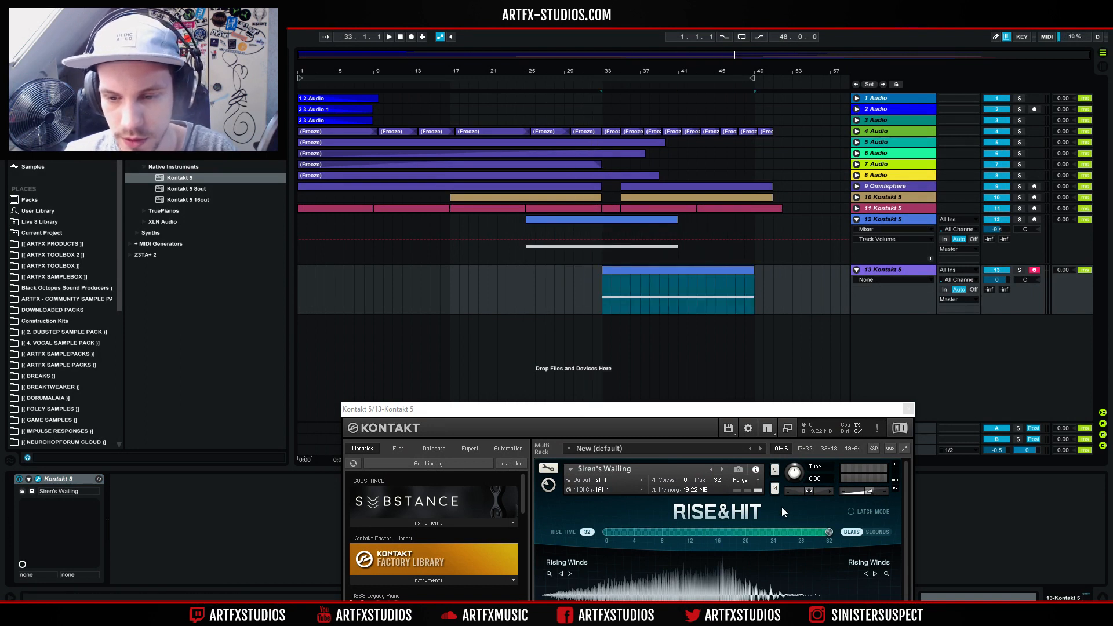
- Set the track 13 Rise & Hit rise time to 8 beats and switch off the Title Buster and Rising Winds layers
{"action": "left_click_drag", "start_coordinate": [827, 531], "coordinate": [663, 533]}
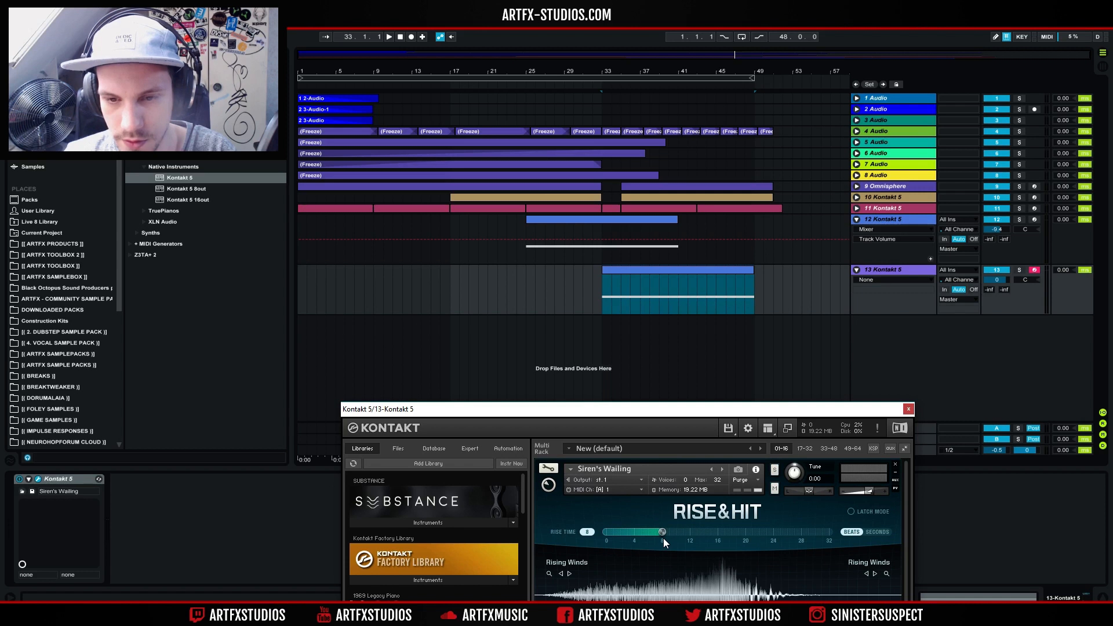
{"action": "left_click_drag", "start_coordinate": [600, 270], "coordinate": [616, 279]}
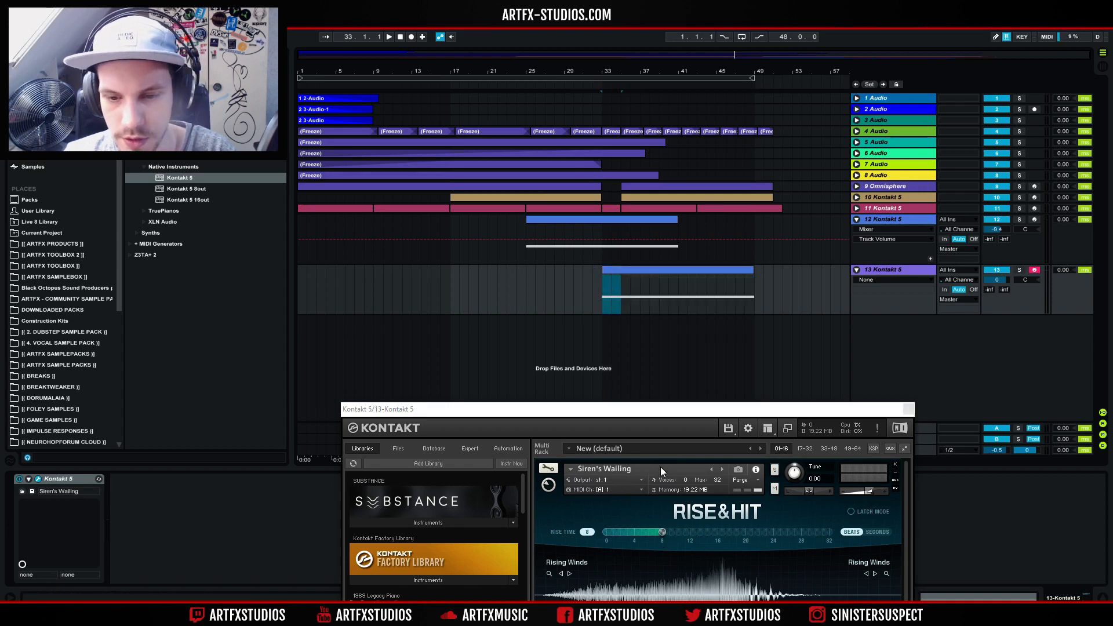
{"action": "left_click_drag", "start_coordinate": [778, 417], "coordinate": [816, 84]}
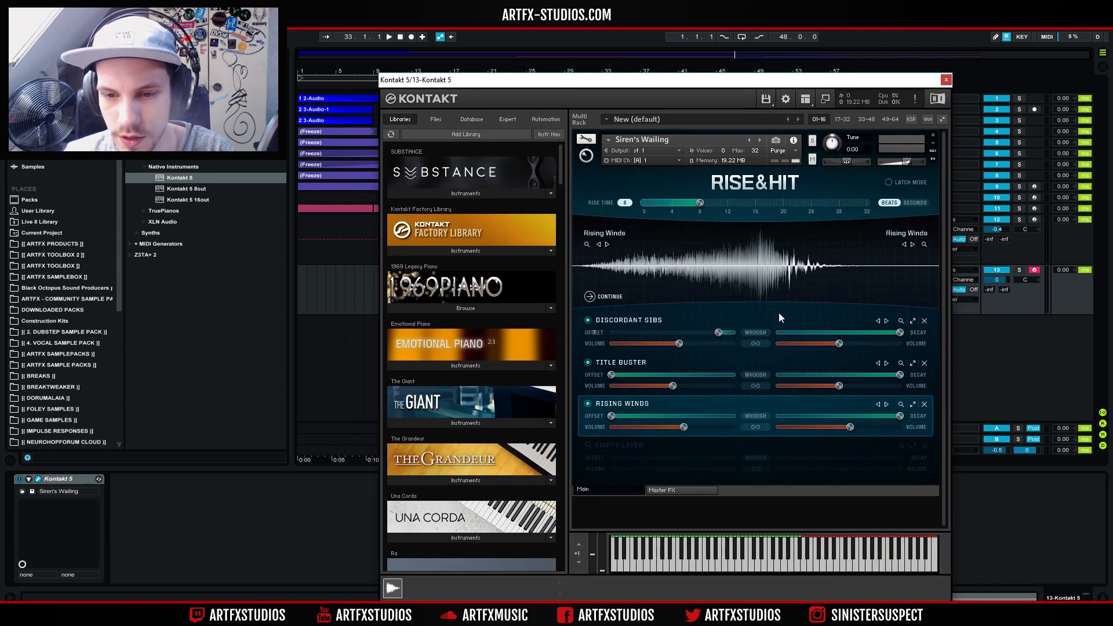
{"action": "left_click", "coordinate": [588, 399]}
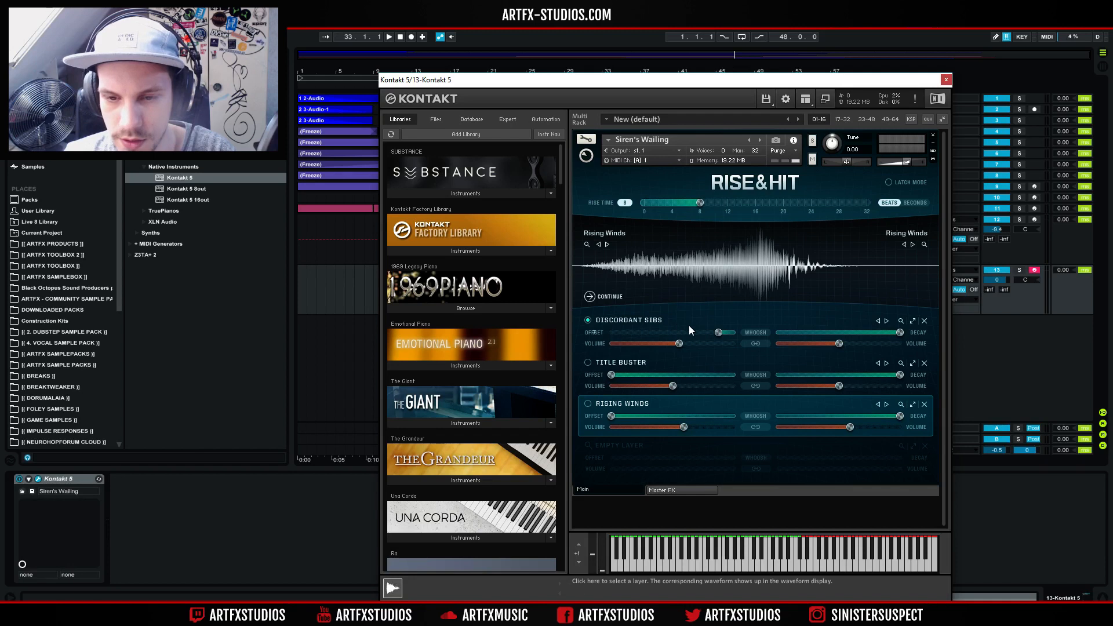
- Replace the Discordant Sibs layer with Metal Monsters from the Hybrid category and play it from bar 33
{"action": "left_click", "coordinate": [902, 321]}
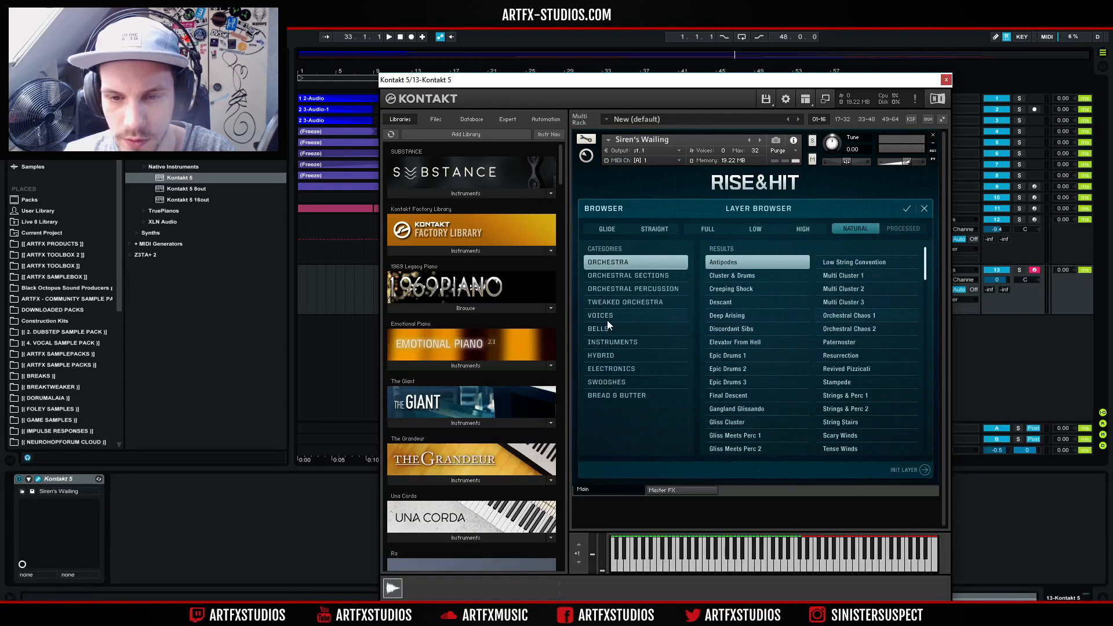
{"action": "left_click", "coordinate": [612, 356]}
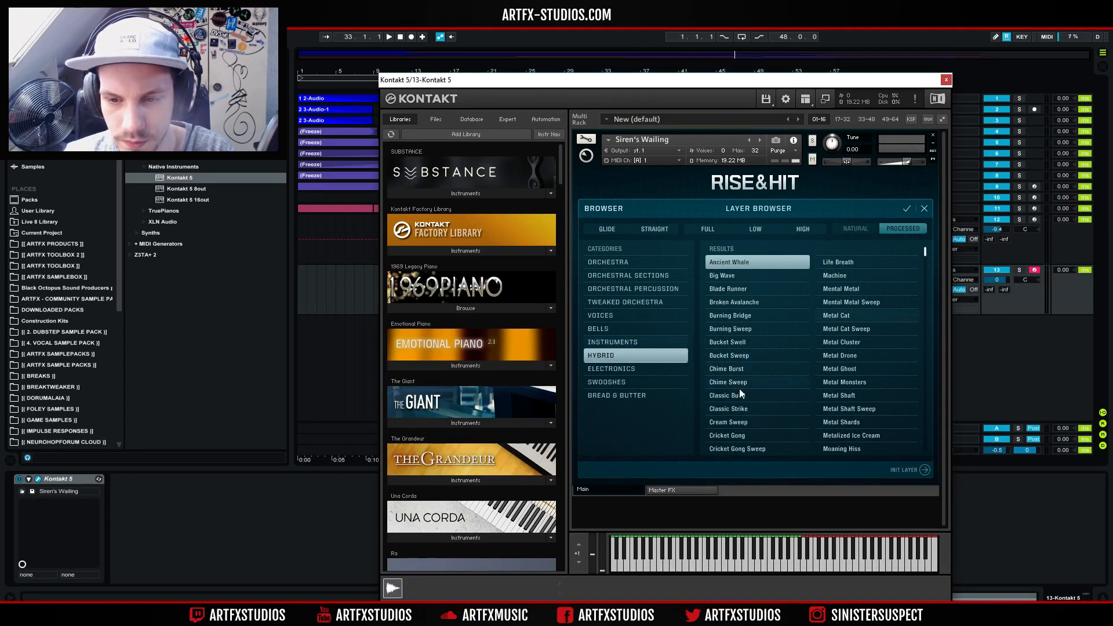
{"action": "left_click", "coordinate": [833, 384]}
{"action": "double_click", "coordinate": [884, 380]}
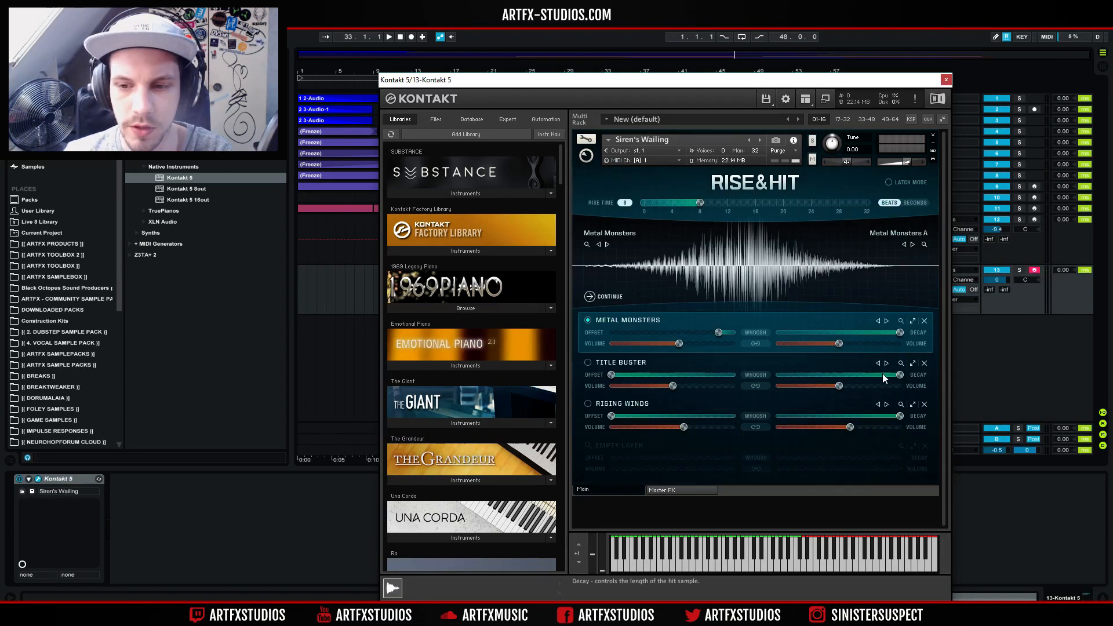
{"action": "key", "text": "space"}
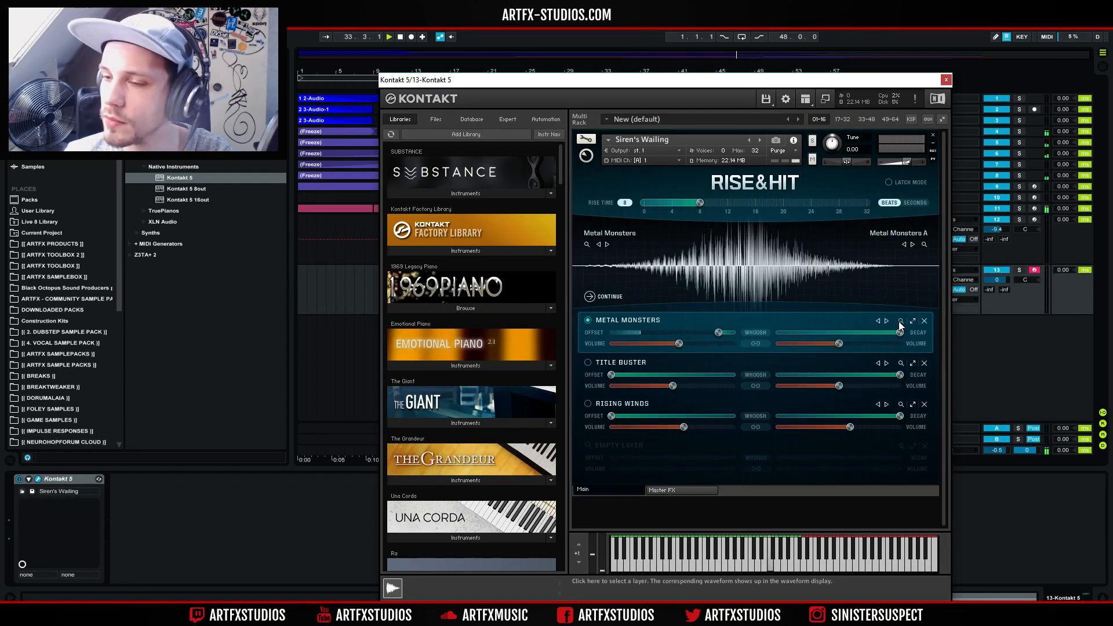
{"action": "left_click_drag", "start_coordinate": [882, 80], "coordinate": [819, 435]}
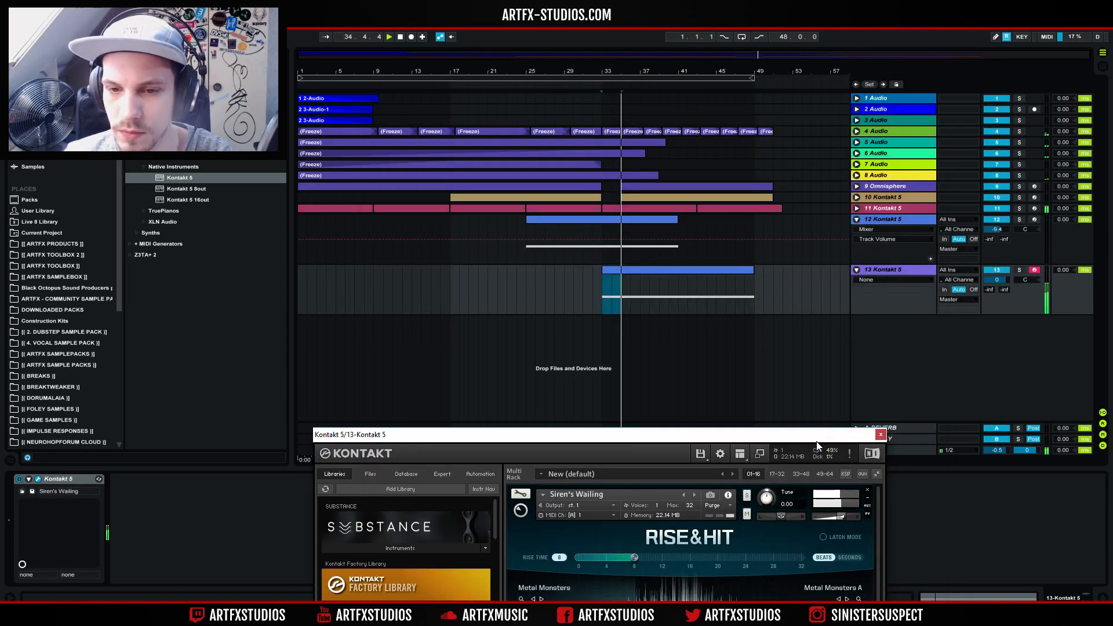
- Reduce the Metal Monsters layer's offset and lower its rise volume while replaying the transition
{"action": "left_click_drag", "start_coordinate": [748, 434], "coordinate": [805, 191]}
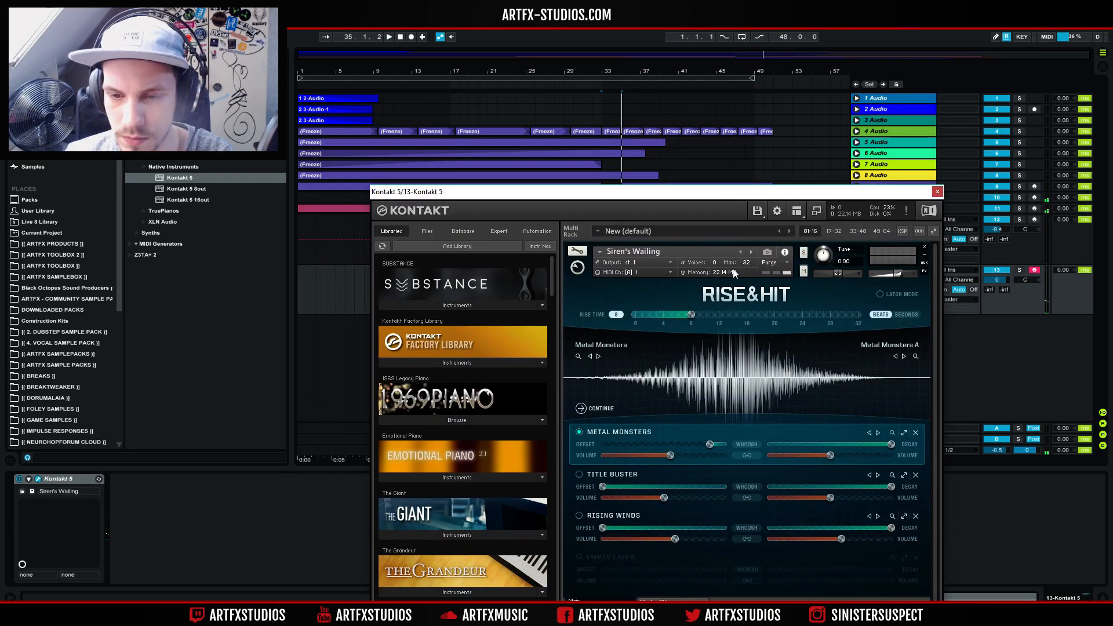
{"action": "left_click_drag", "start_coordinate": [710, 446], "coordinate": [530, 451]}
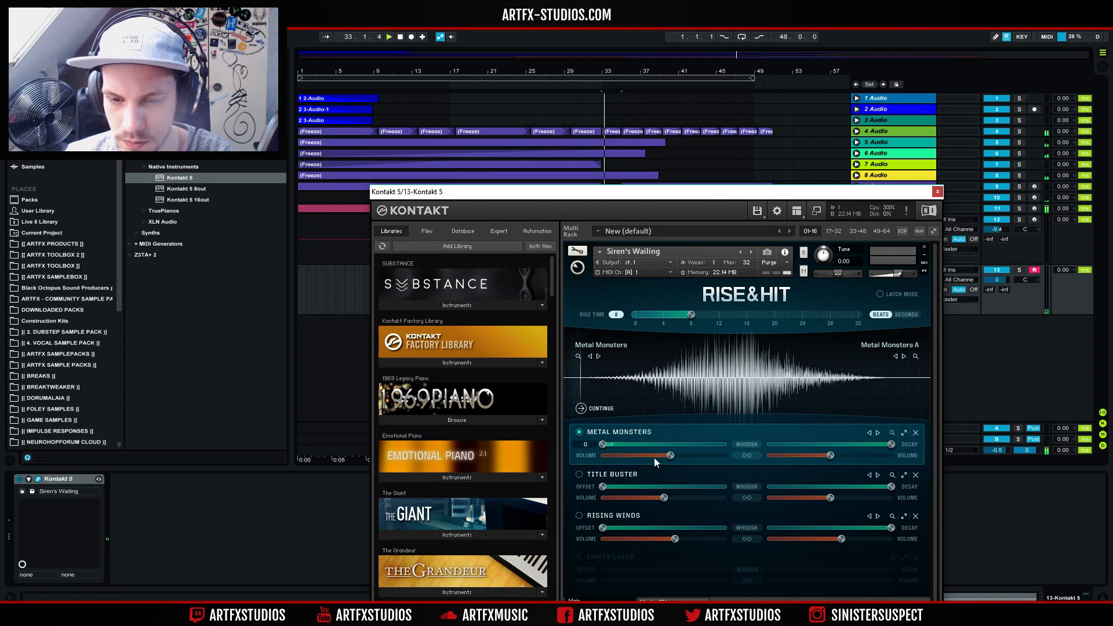
{"action": "left_click_drag", "start_coordinate": [622, 447], "coordinate": [651, 453]}
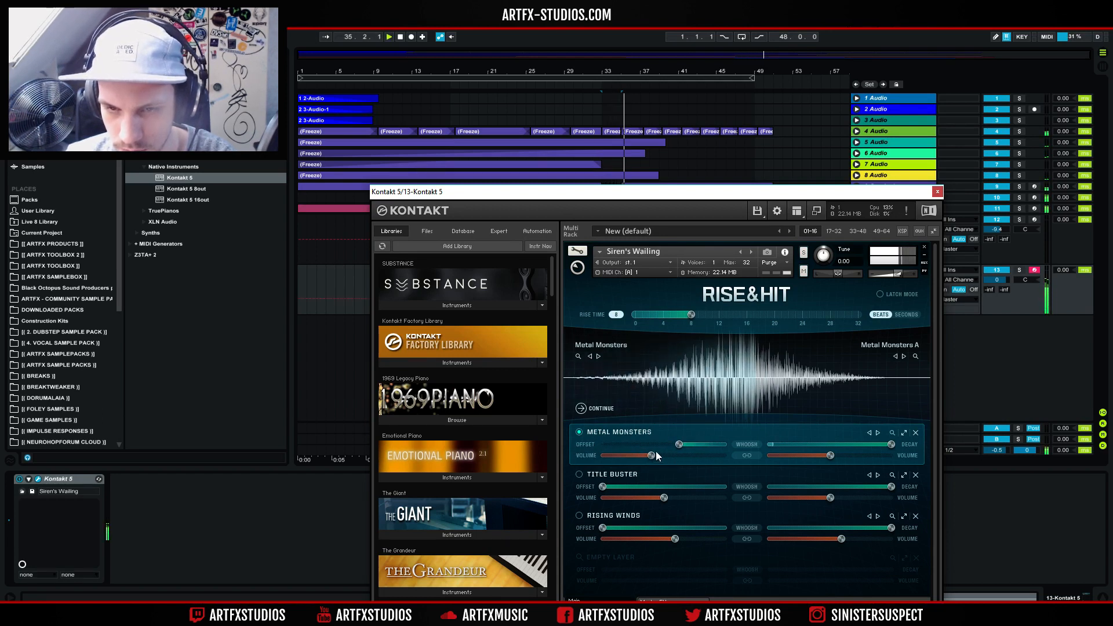
{"action": "left_click_drag", "start_coordinate": [684, 444], "coordinate": [684, 446]}
- Switch on the second layer, replace Title Buster with Metal Cluster from the Hybrid category, and play it
{"action": "left_click", "coordinate": [579, 475]}
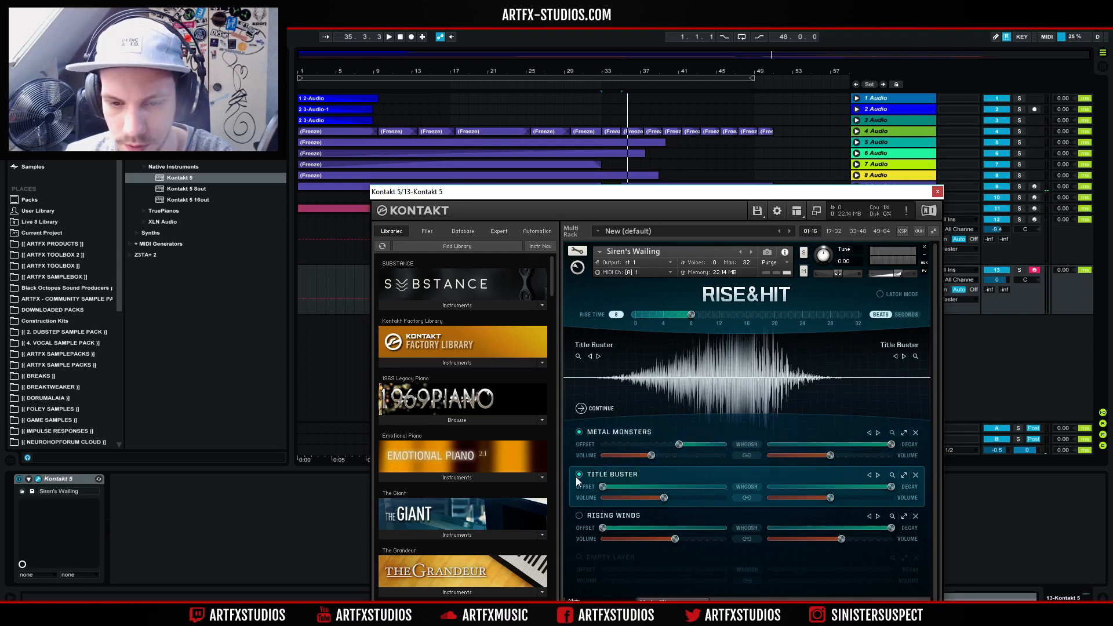
{"action": "left_click", "coordinate": [892, 476]}
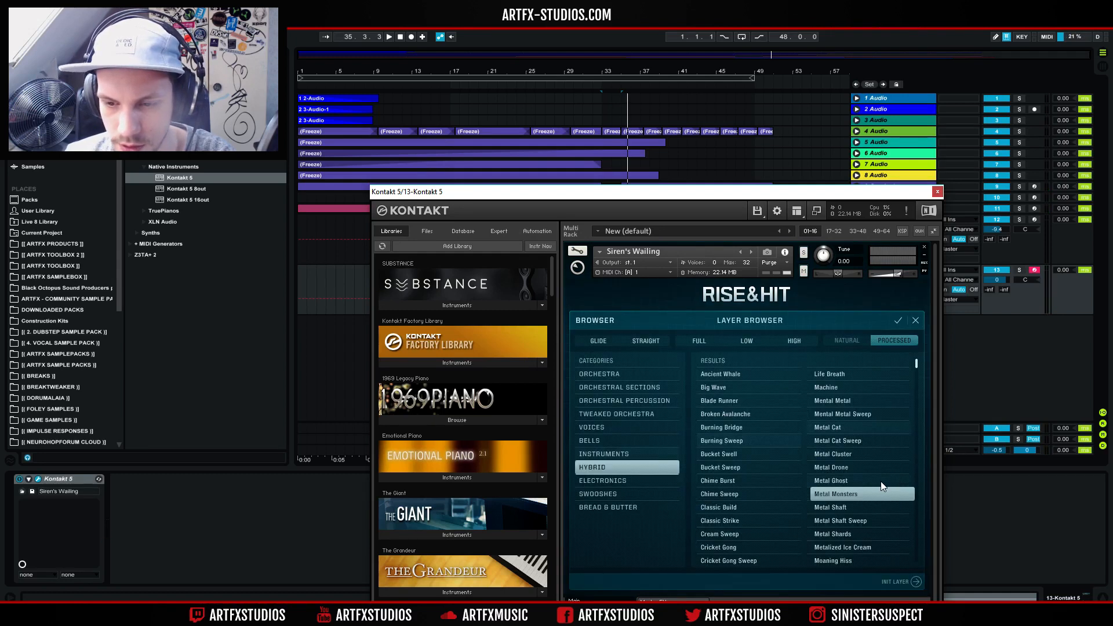
{"action": "left_click", "coordinate": [845, 454]}
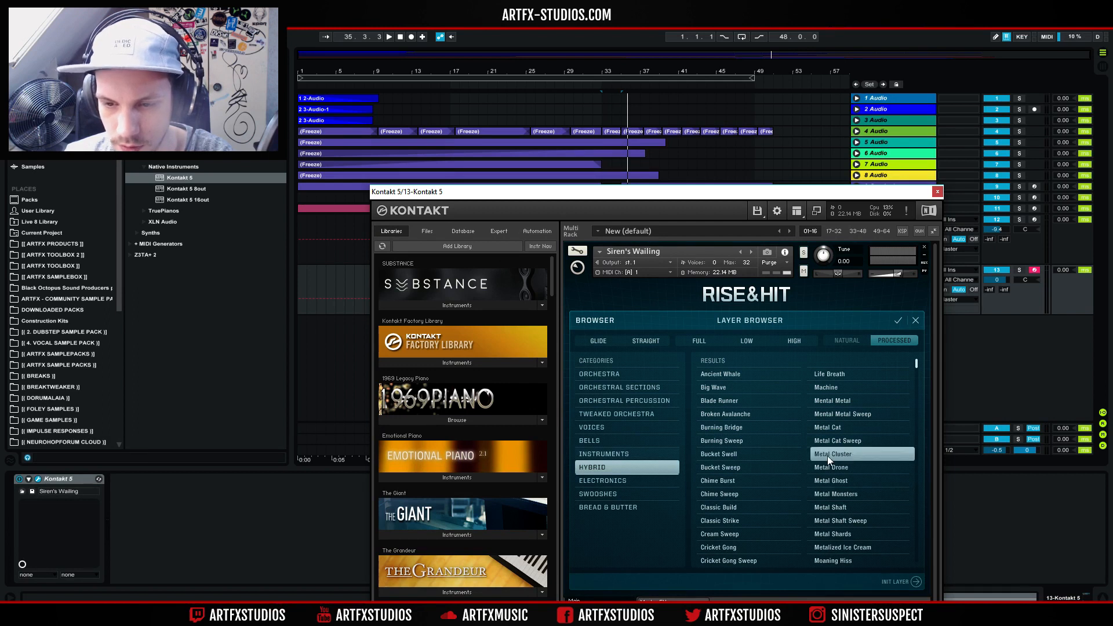
{"action": "key", "text": "space"}
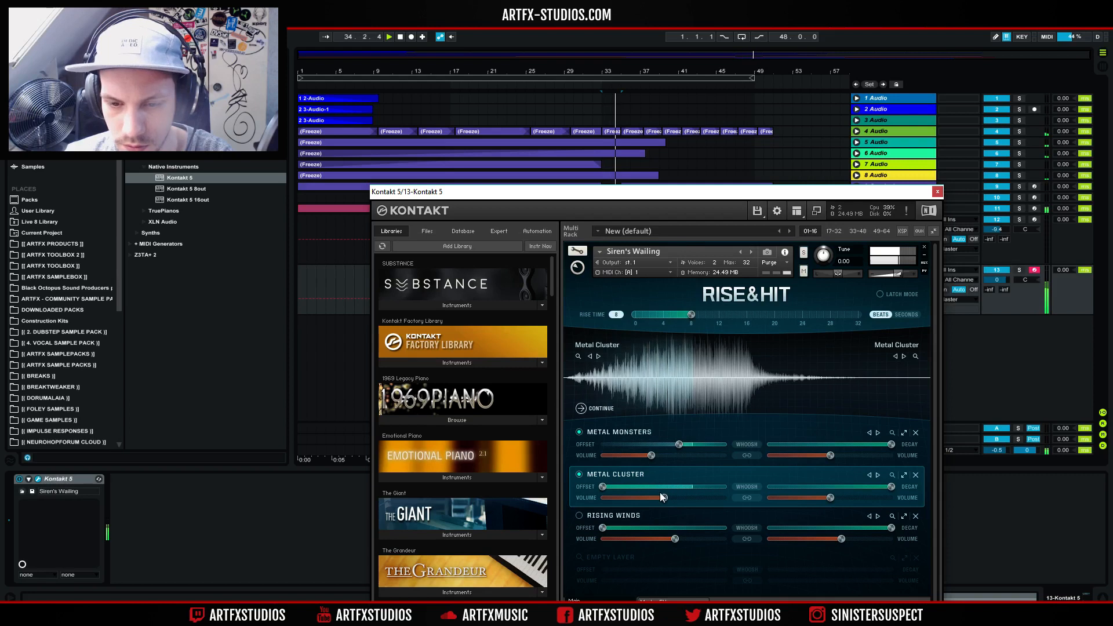
- Raise the Metal Cluster layer's offset, lower its rise volume, and set its hit volume to about -16.2 dB
{"action": "mouse_move", "coordinate": [662, 498]}
{"action": "left_mouse_down"}
{"action": "mouse_move", "coordinate": [639, 507]}
{"action": "mouse_move", "coordinate": [668, 485]}
{"action": "mouse_move", "coordinate": [649, 492]}
{"action": "left_mouse_up"}
{"action": "left_click", "coordinate": [591, 520]}
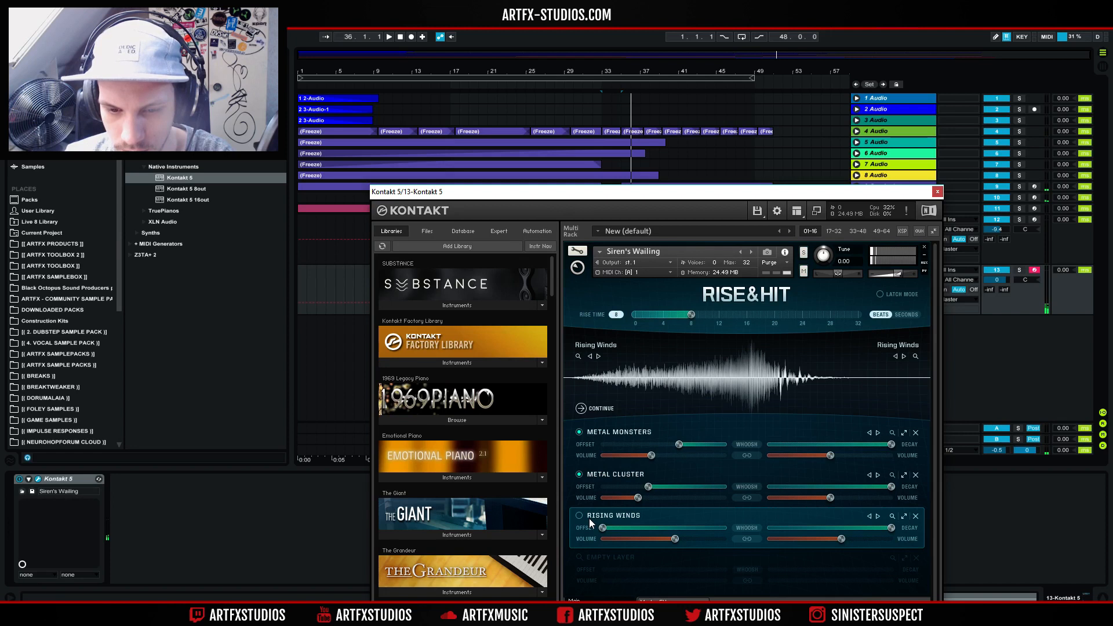
{"action": "left_click_drag", "start_coordinate": [829, 497], "coordinate": [807, 500]}
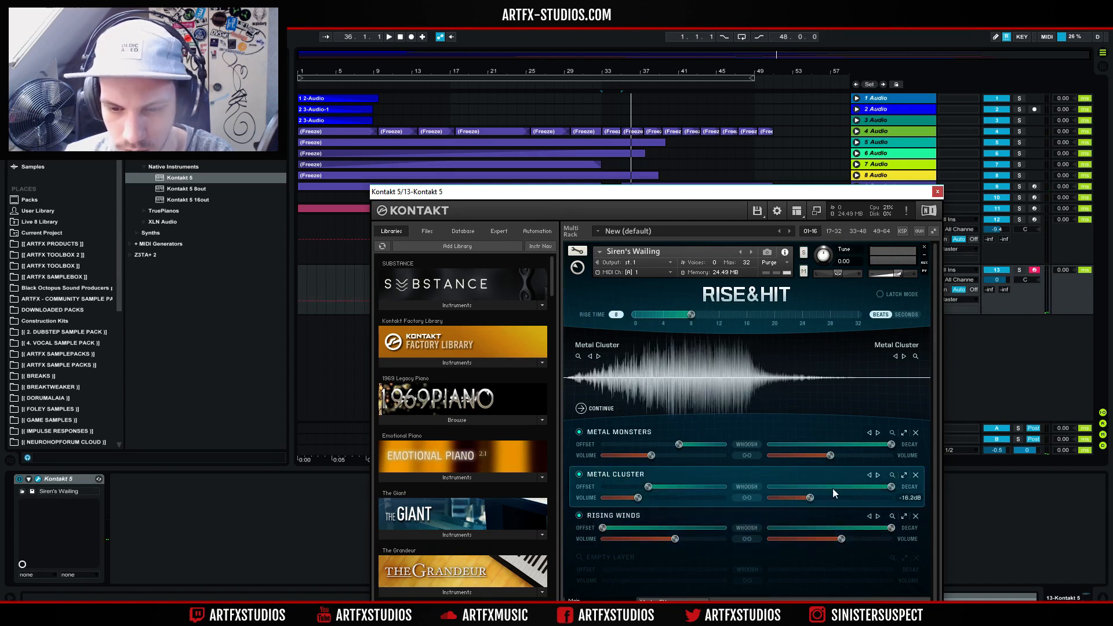
- Replace the Rising Winds layer with Multi Cluster 1 from the Orchestra category and play the three-layer riser
{"action": "left_click", "coordinate": [891, 517]}
{"action": "left_click", "coordinate": [616, 375]}
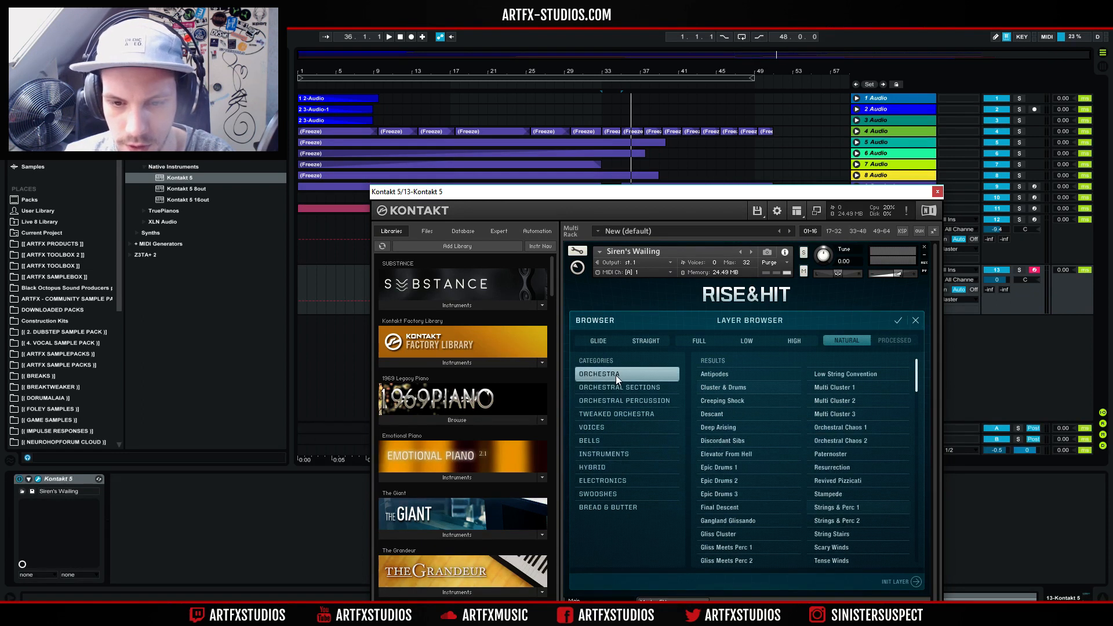
{"action": "left_click", "coordinate": [841, 385]}
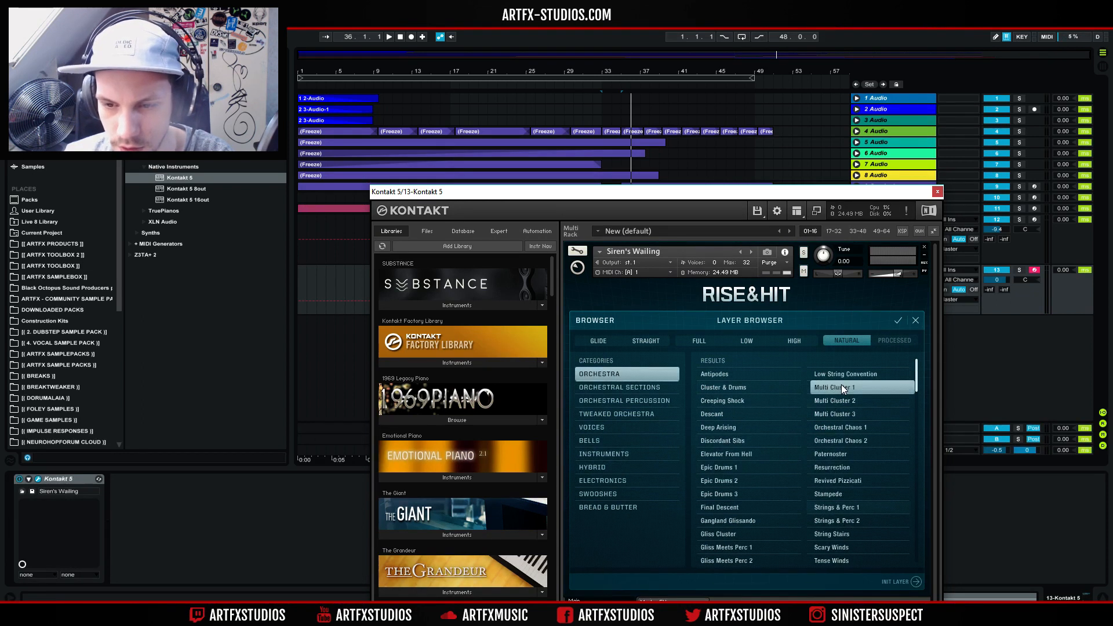
{"action": "key", "text": "space"}
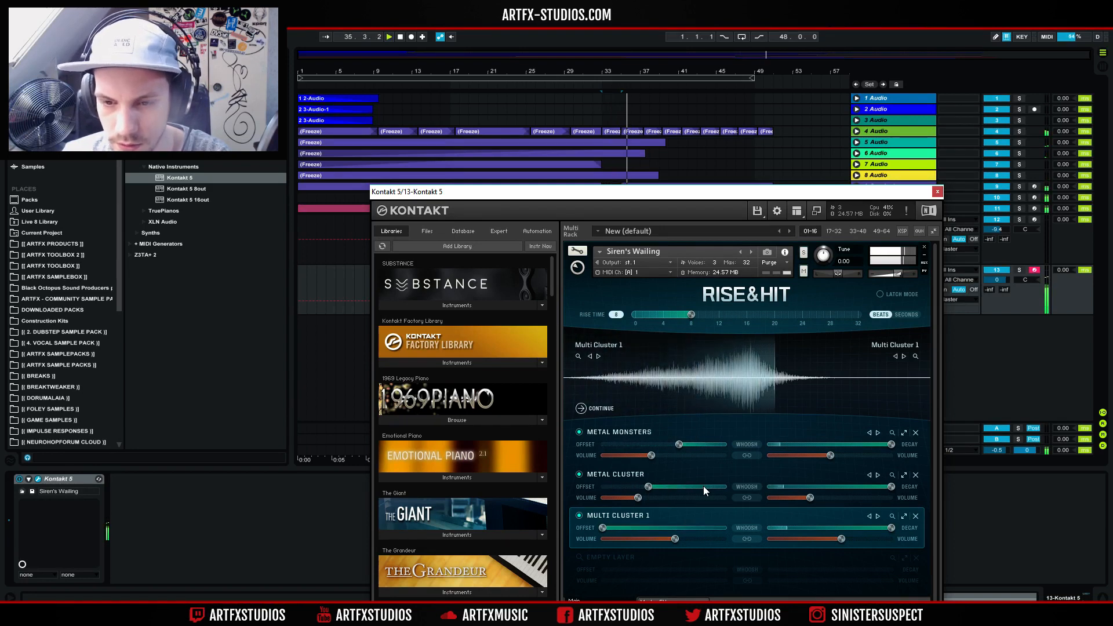
{"action": "key", "text": "space"}
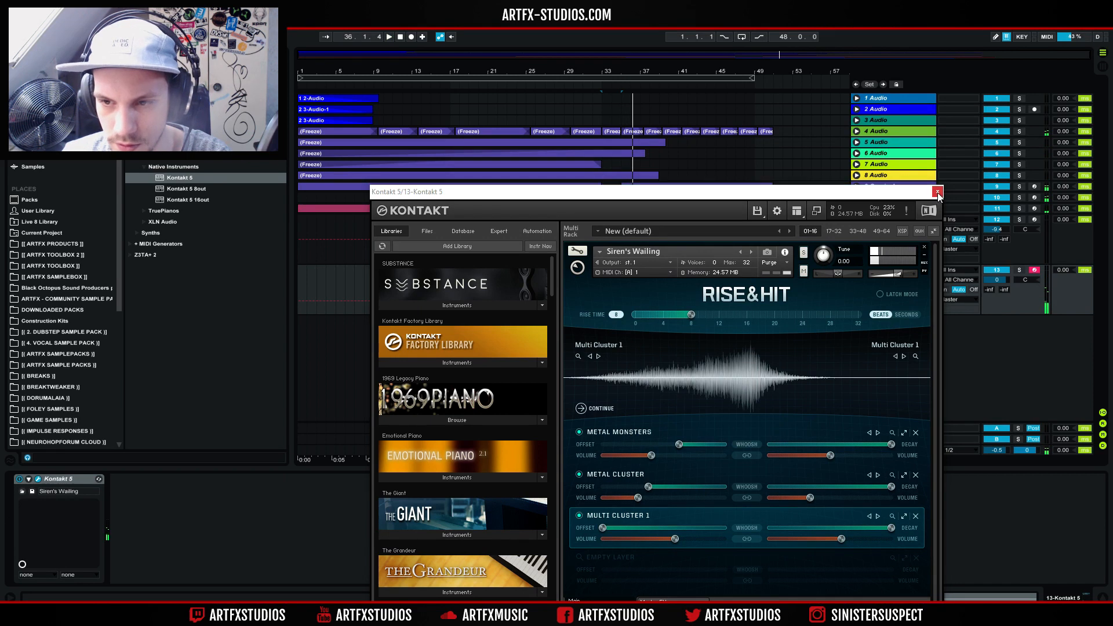
- Close the riser instrument's window, fold tracks 12 and 13, and unfold percussion track 10
{"action": "left_click", "coordinate": [937, 192]}
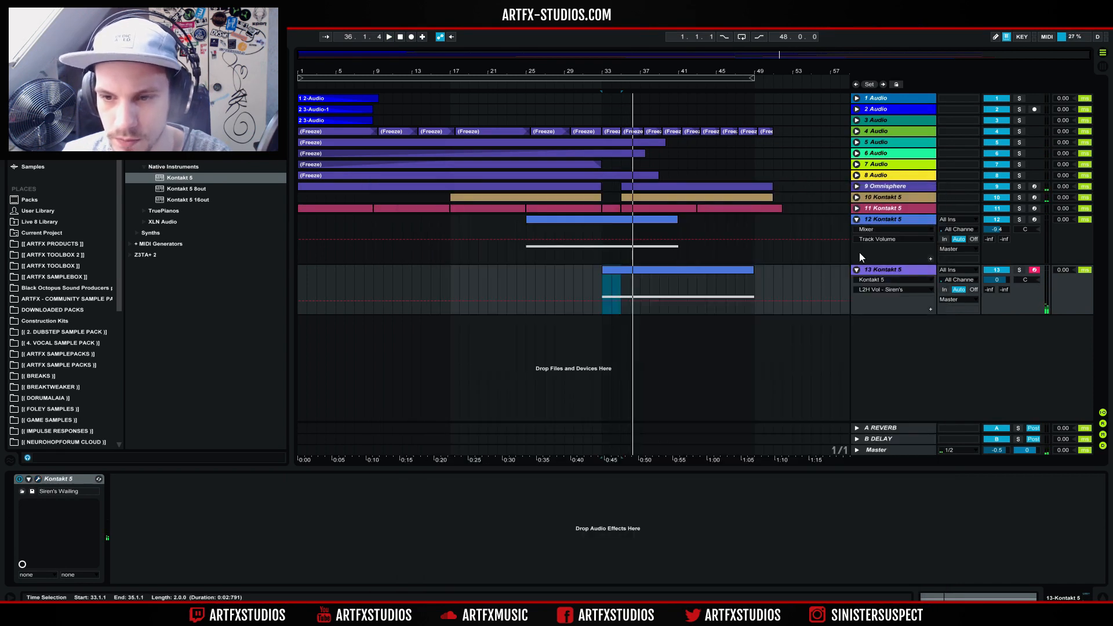
{"action": "left_click", "coordinate": [856, 221]}
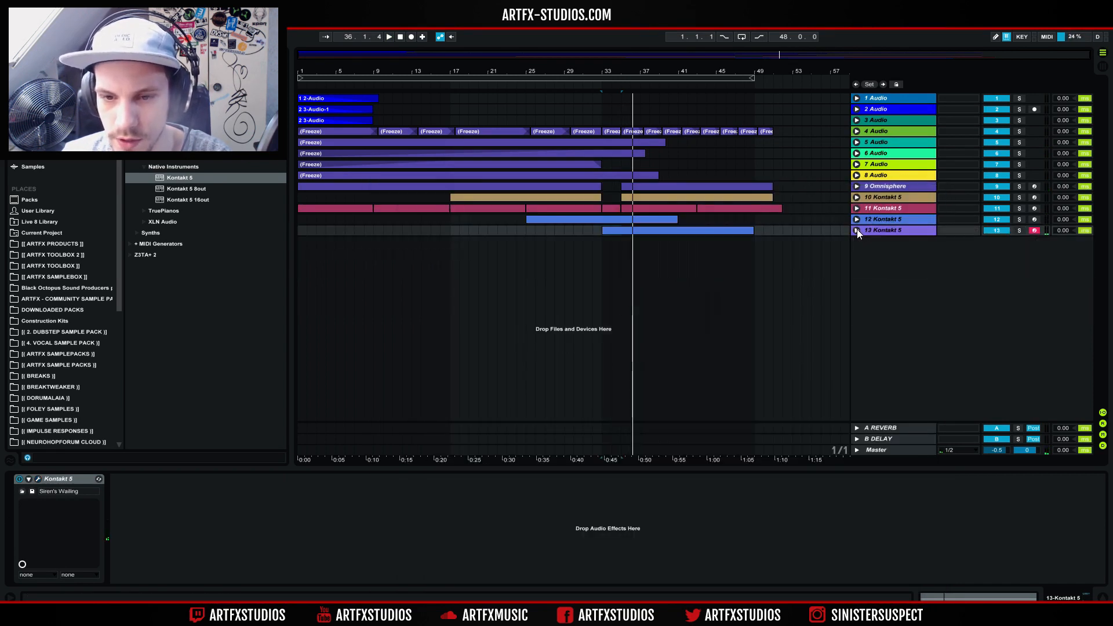
{"action": "left_click", "coordinate": [857, 230]}
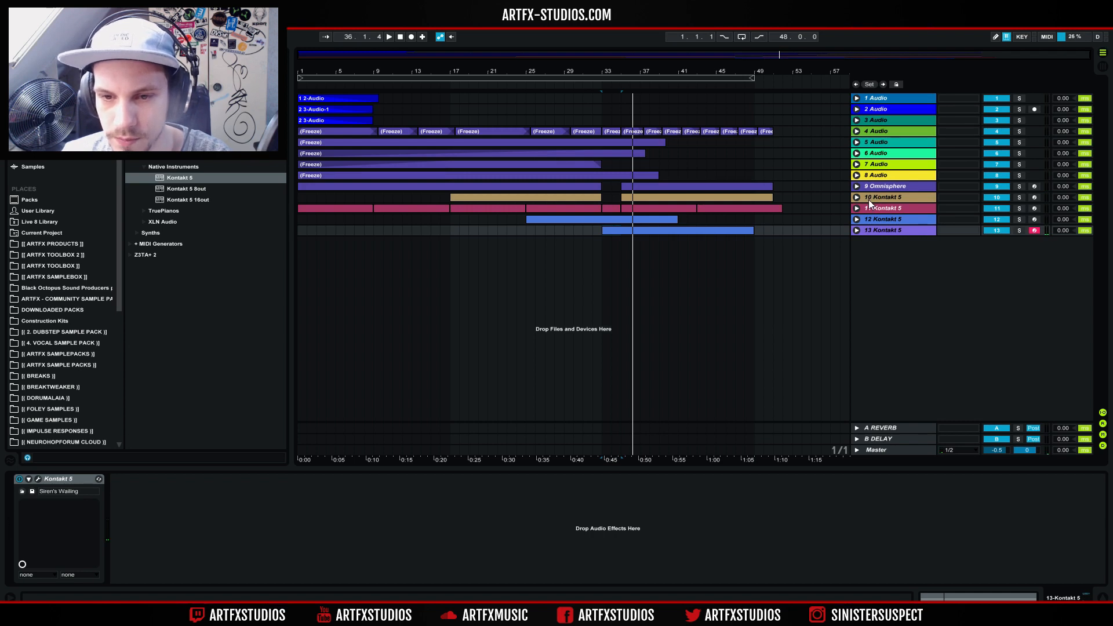
{"action": "left_click", "coordinate": [876, 209]}
{"action": "left_click", "coordinate": [856, 198]}
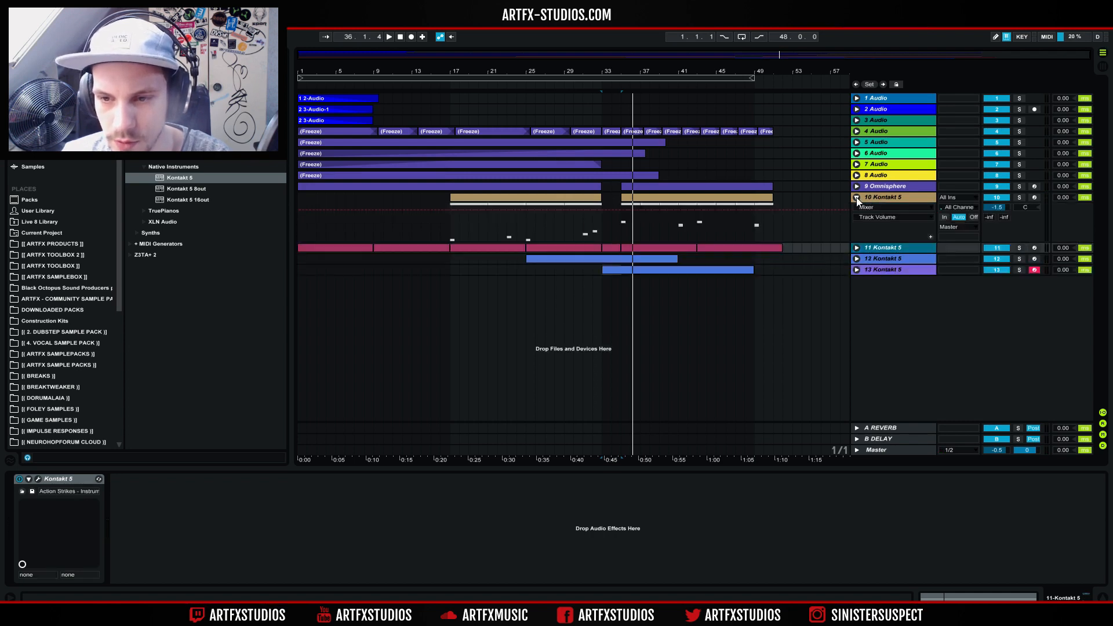
- Duplicate percussion track 10 together with its Action Strikes instrument and clips
{"action": "left_click", "coordinate": [639, 199]}
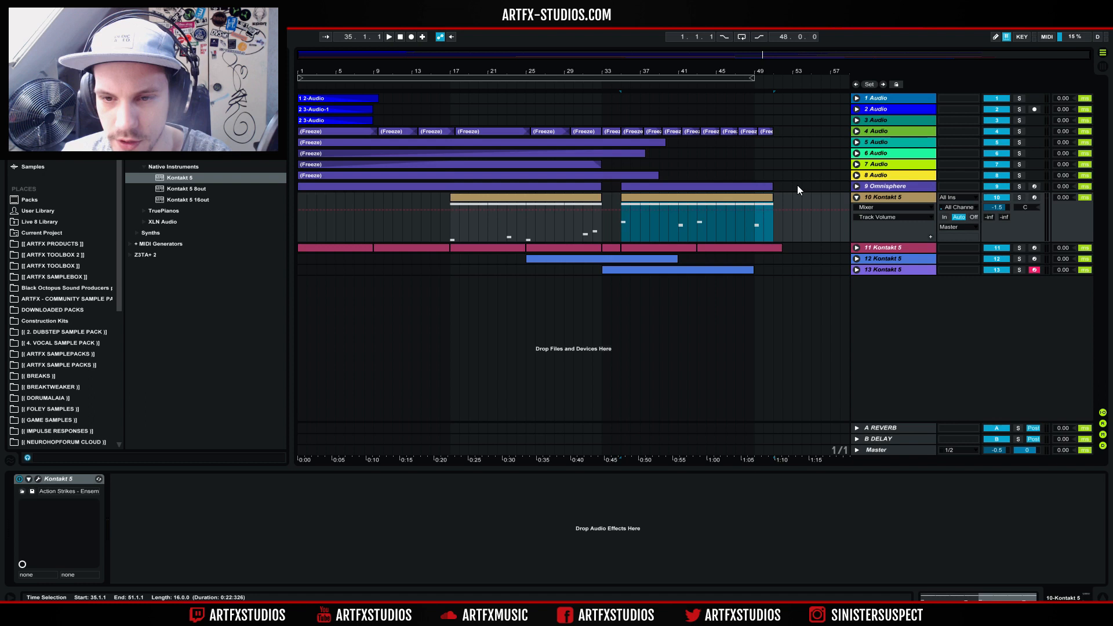
{"action": "left_click", "coordinate": [903, 195]}
{"action": "right_click", "coordinate": [901, 200]}
{"action": "left_click", "coordinate": [921, 231]}
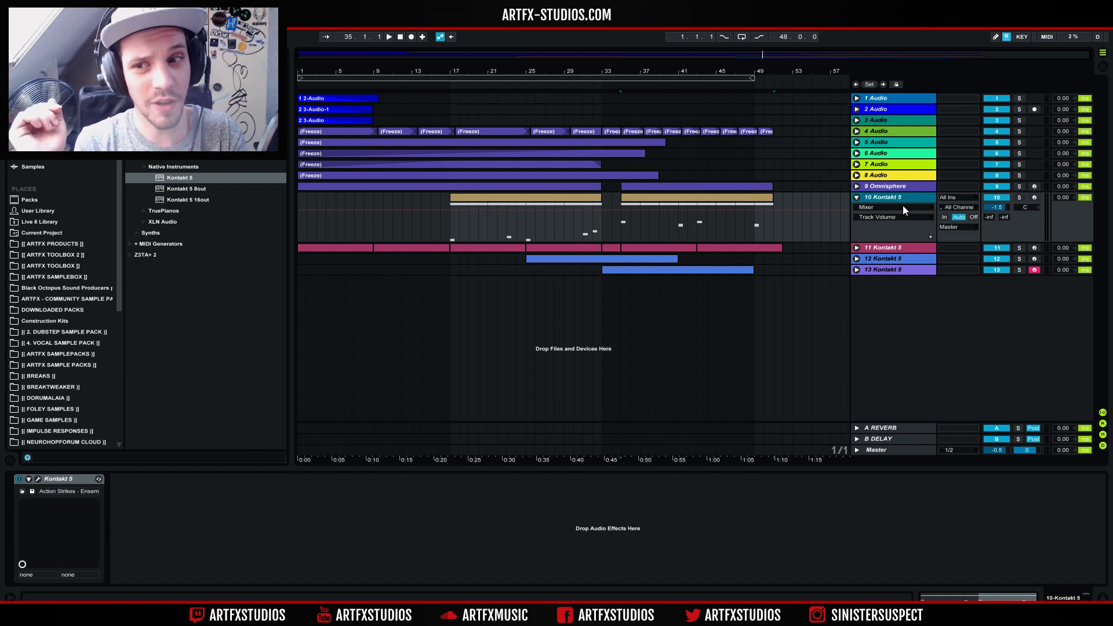
{"action": "key", "text": "ctrl+d"}
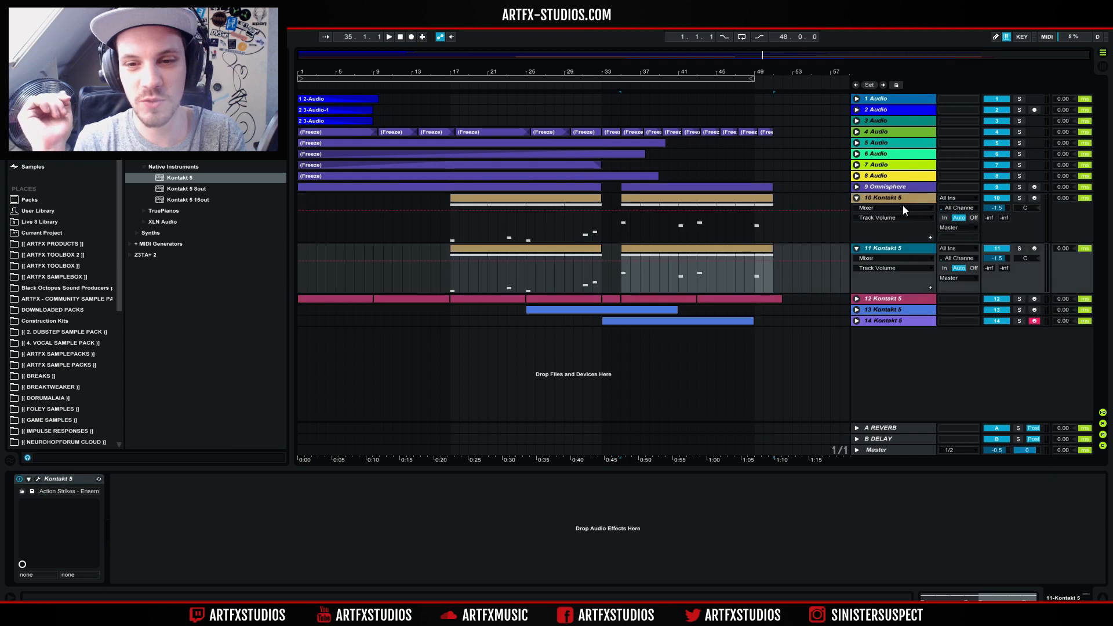
- Solo the duplicated track 11, delete its clip at bars 17 to 33, and play from bar 35
{"action": "left_click", "coordinate": [584, 256]}
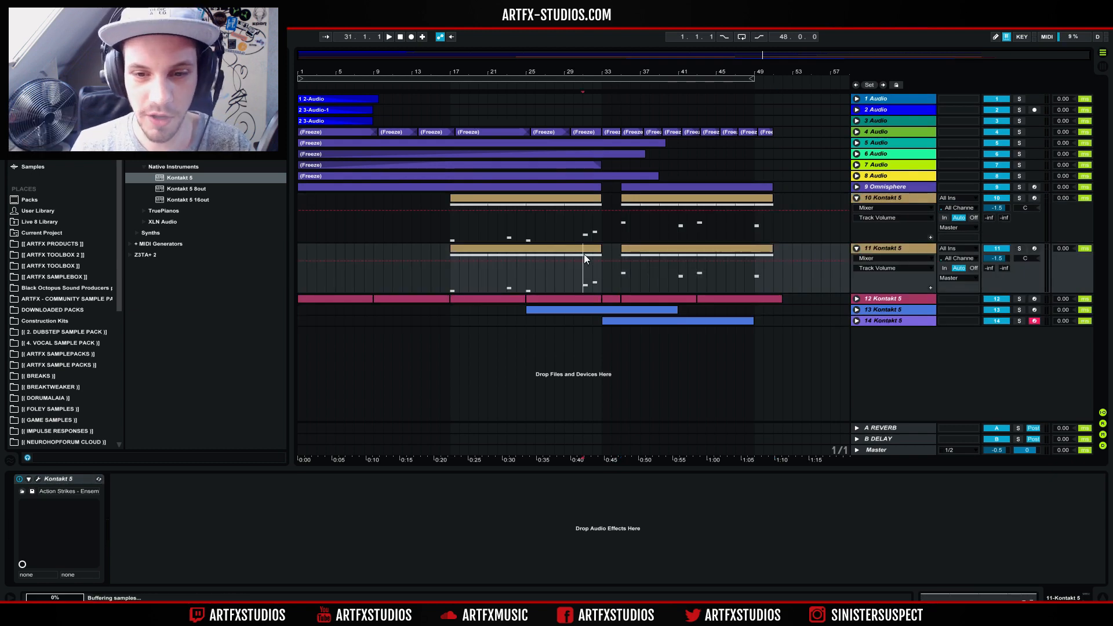
{"action": "left_click", "coordinate": [925, 247]}
{"action": "left_click", "coordinate": [1020, 248]}
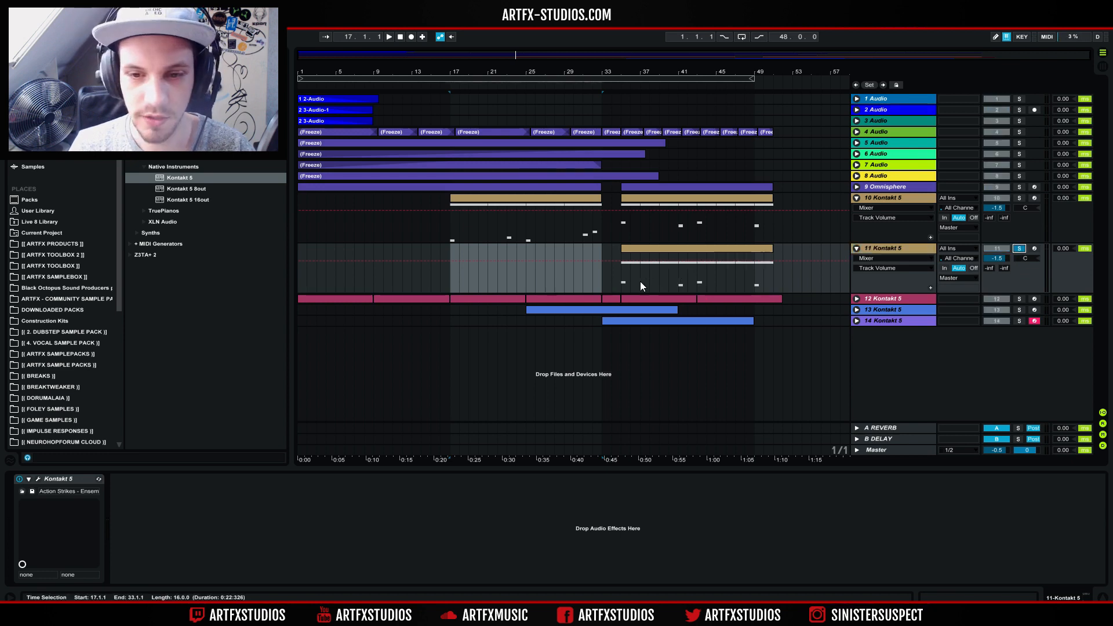
{"action": "left_click", "coordinate": [623, 266]}
{"action": "key", "text": "space"}
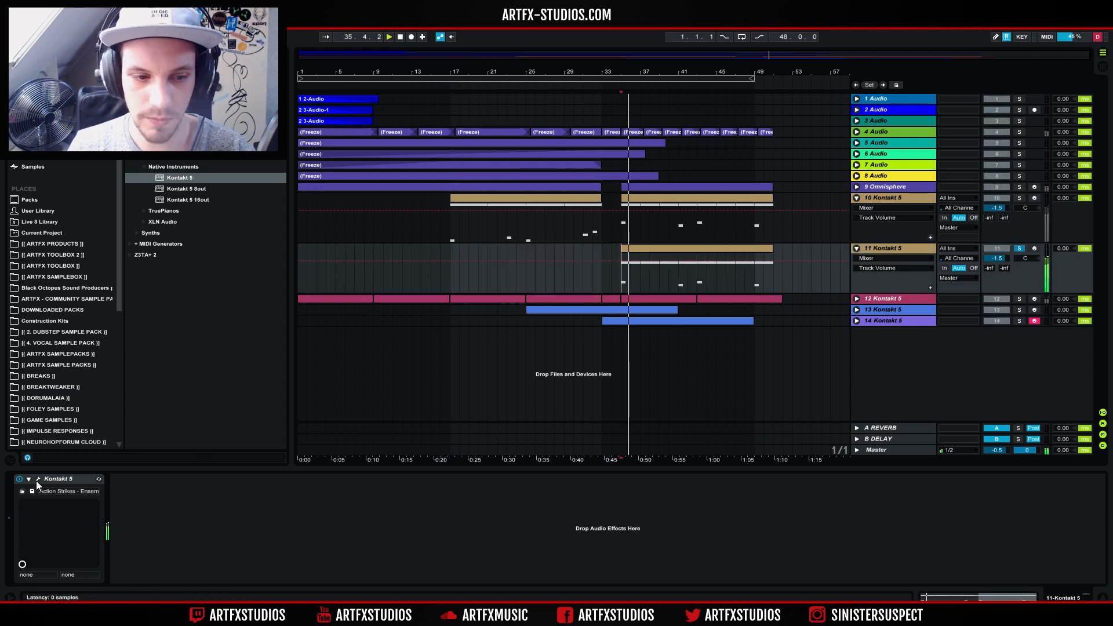
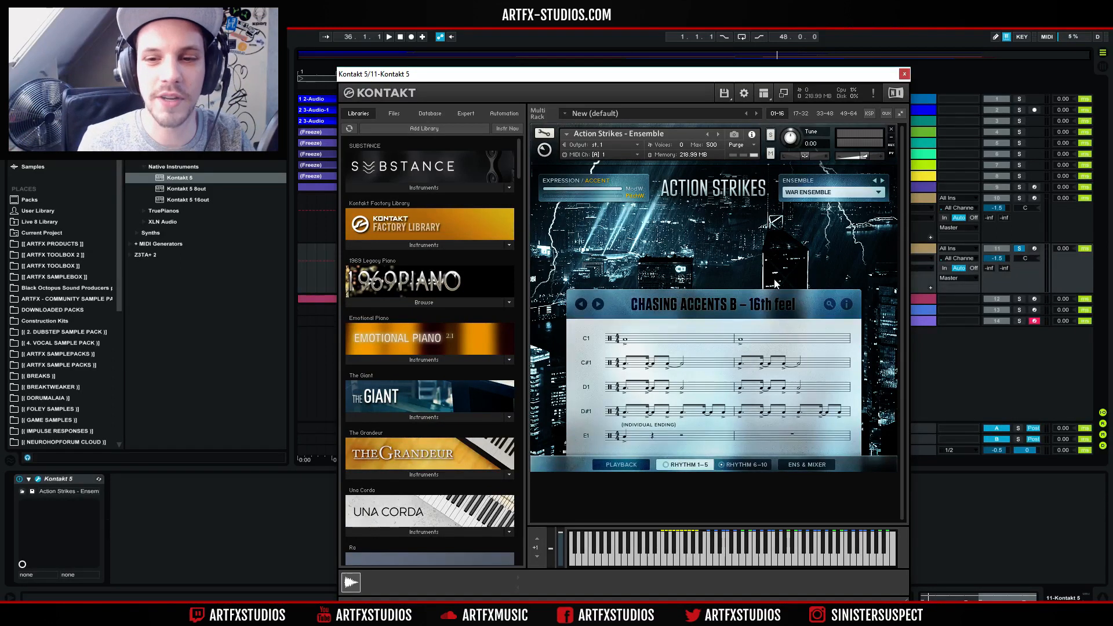
- Switch the duplicated Action Strikes instrument to the Lost Culture ensemble and play it
{"action": "left_click", "coordinate": [881, 192]}
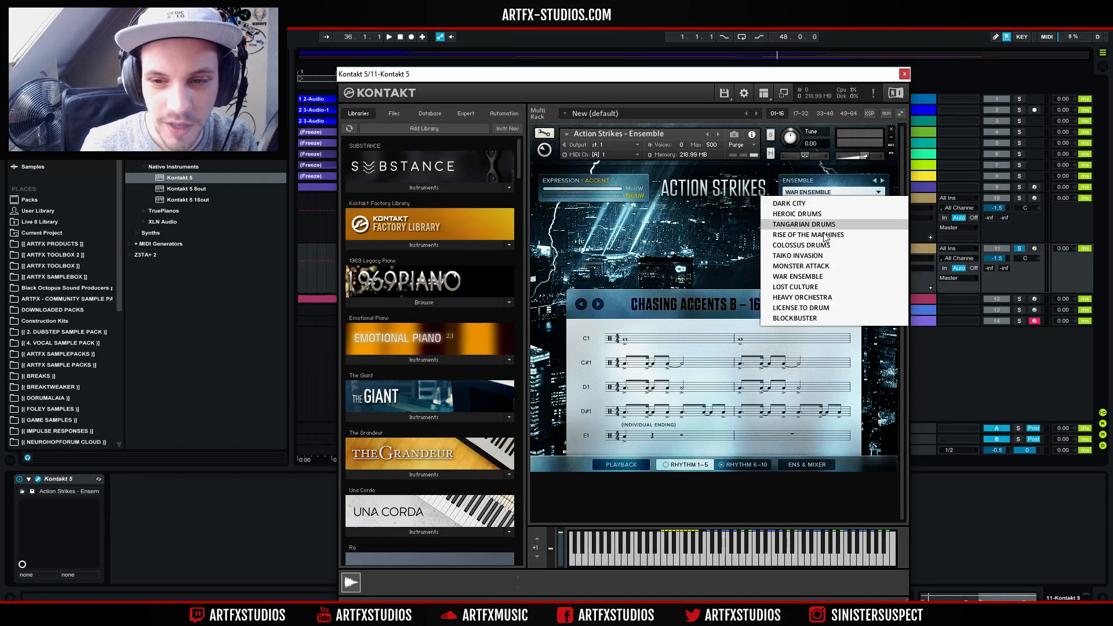
{"action": "left_click", "coordinate": [800, 288]}
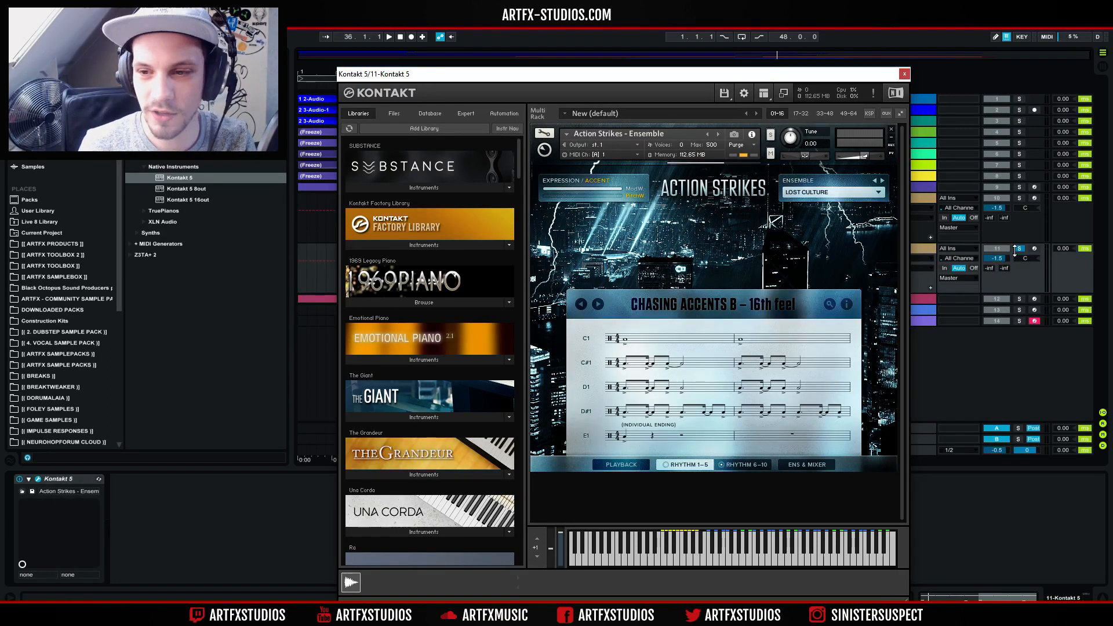
{"action": "left_click_drag", "start_coordinate": [686, 80], "coordinate": [642, 256]}
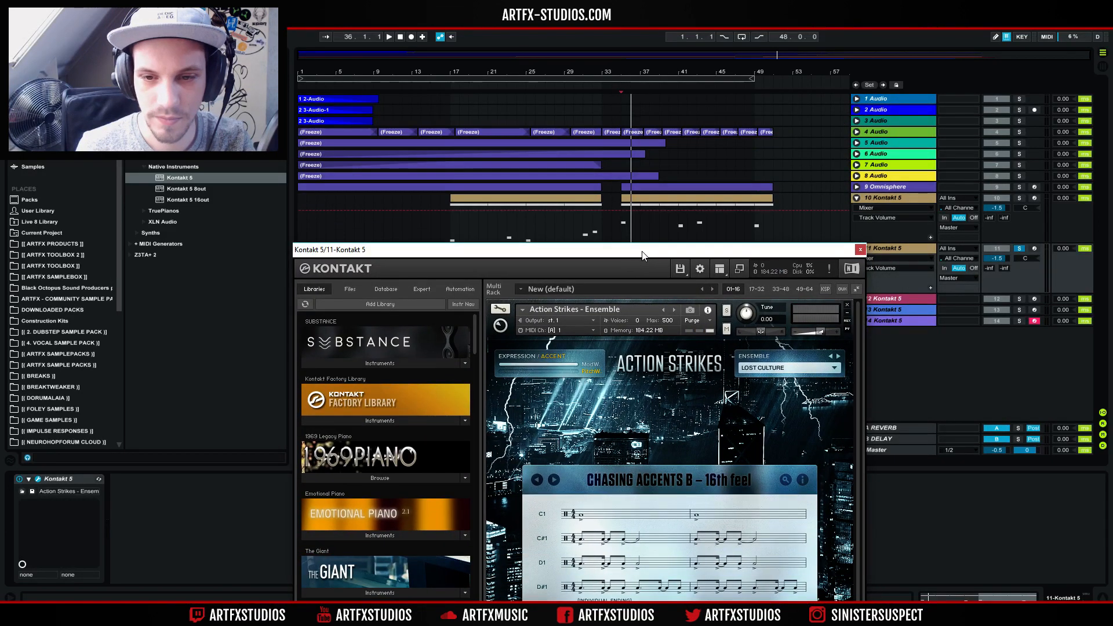
{"action": "key", "text": "space"}
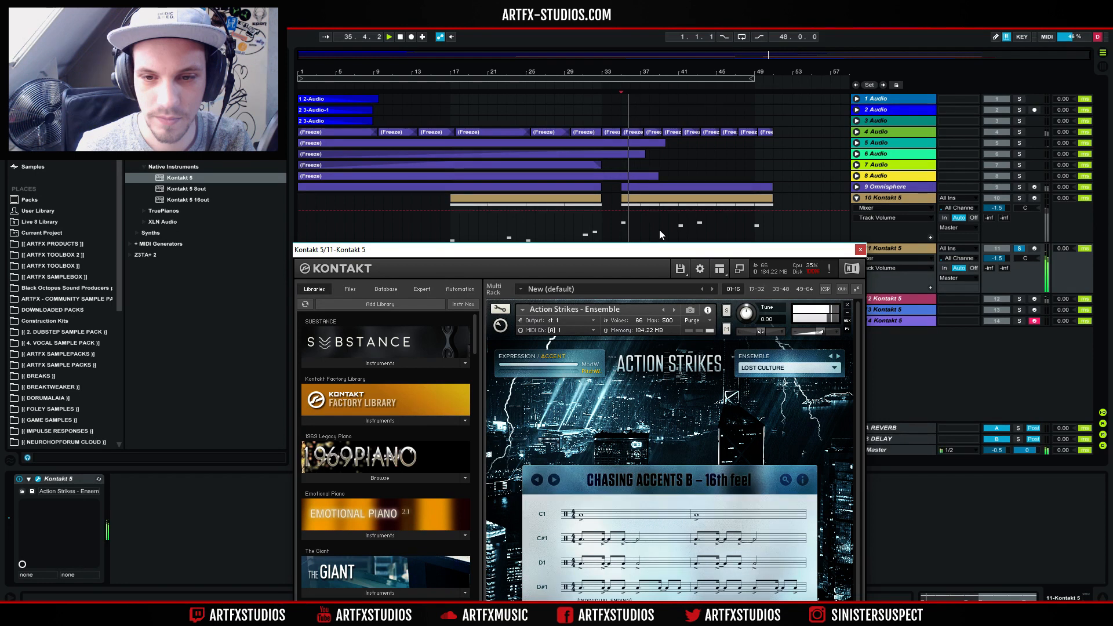
- Load the Odd Rhythms 6/8 D – 16th feel rhythm set in the duplicated instrument
{"action": "left_click_drag", "start_coordinate": [641, 251], "coordinate": [619, 221]}
{"action": "left_click_drag", "start_coordinate": [617, 54], "coordinate": [601, 67]}
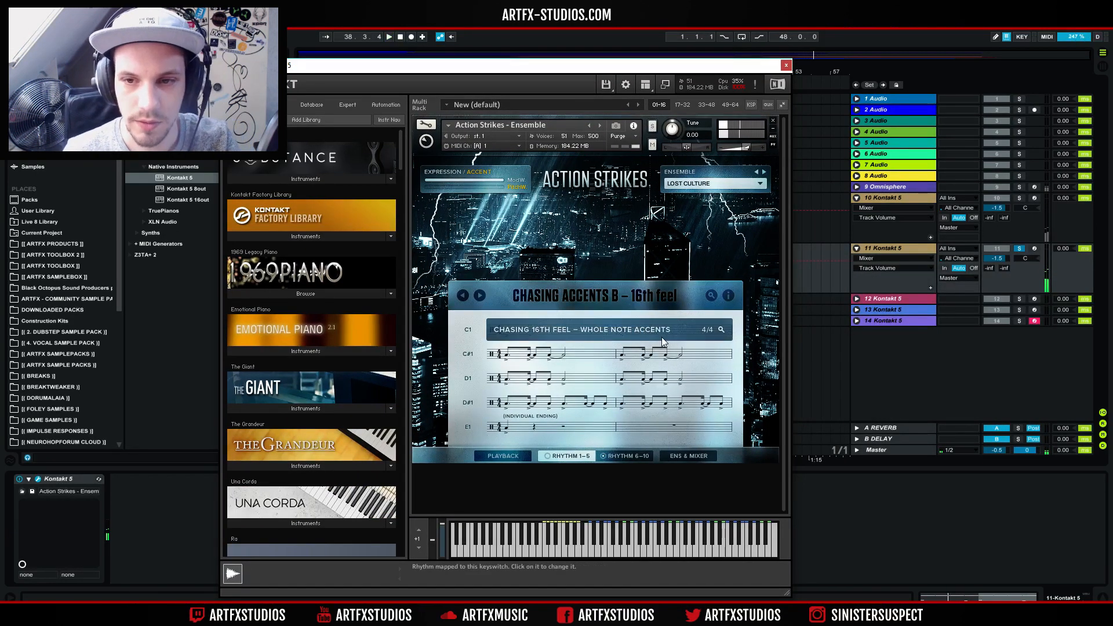
{"action": "left_click", "coordinate": [677, 295]}
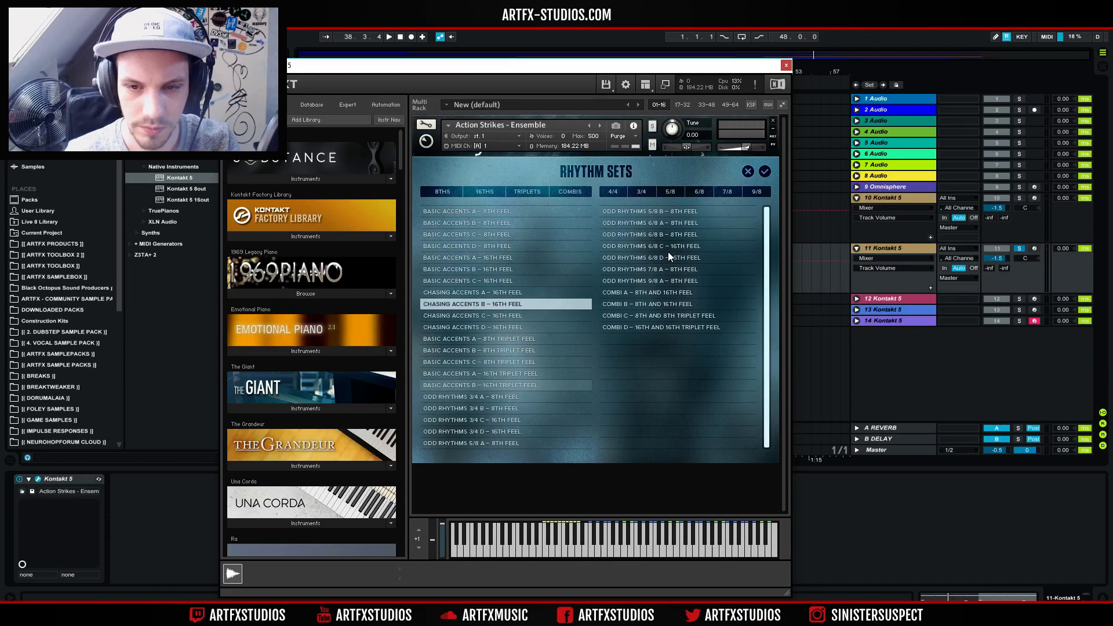
{"action": "left_click", "coordinate": [681, 258]}
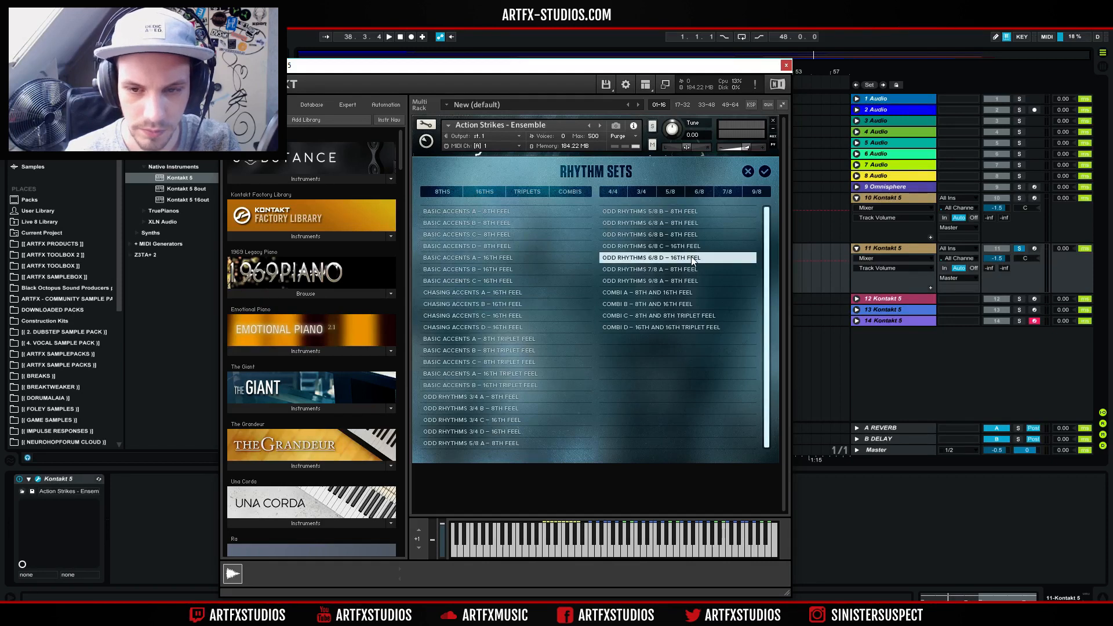
{"action": "double_click", "coordinate": [696, 257]}
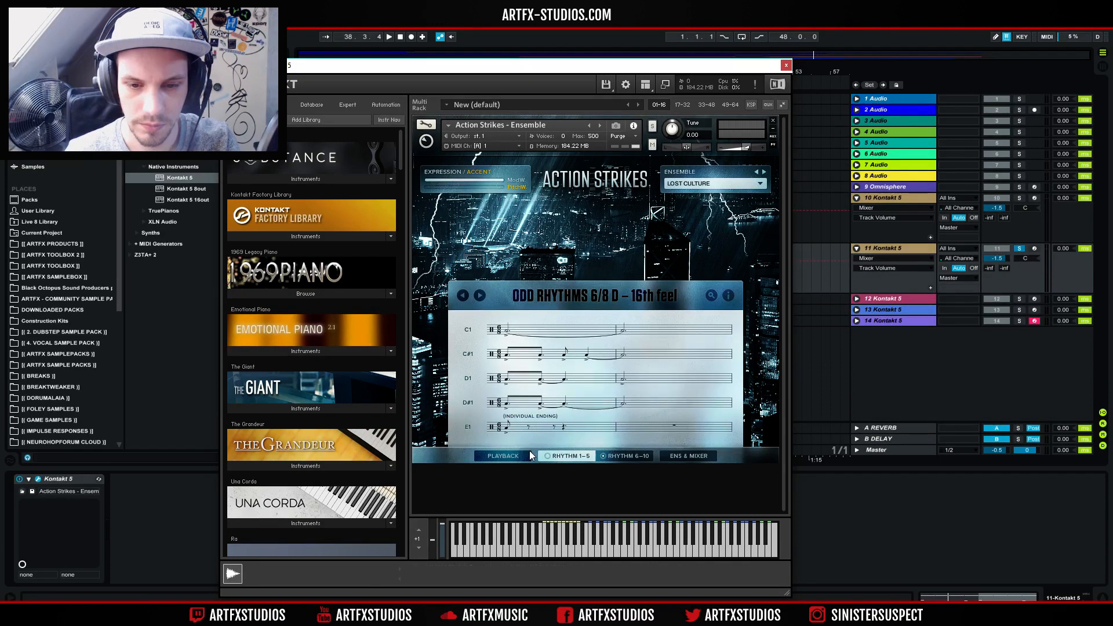
{"action": "left_click_drag", "start_coordinate": [729, 69], "coordinate": [809, 378]}
- Transpose the keyswitch notes in track 11's clip down to C1 and B0, and play the result
{"action": "left_click", "coordinate": [647, 247]}
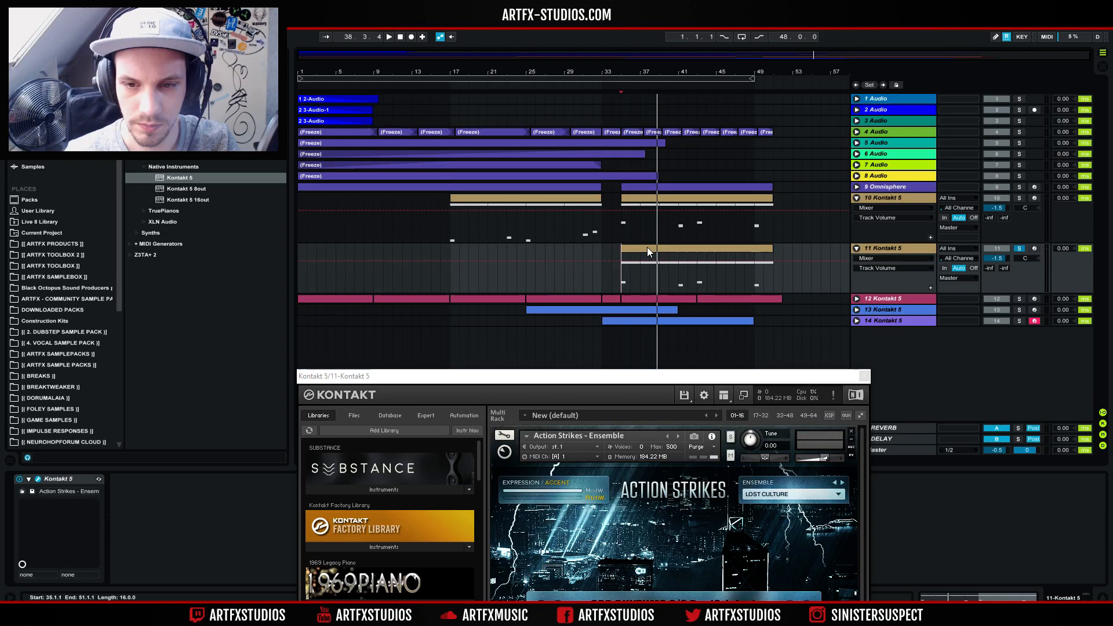
{"action": "double_click", "coordinate": [647, 247]}
{"action": "left_click", "coordinate": [162, 332]}
{"action": "left_click", "coordinate": [162, 341], "text": "shift"}
{"action": "left_click_drag", "start_coordinate": [180, 328], "coordinate": [179, 409]}
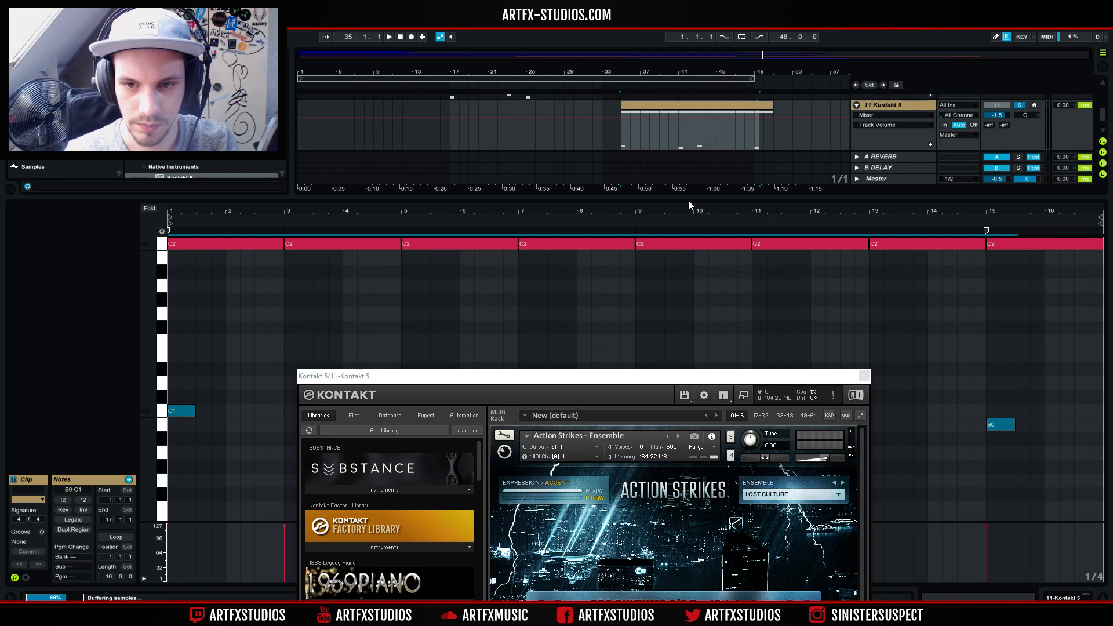
{"action": "key", "text": "space"}
{"action": "key", "text": "shift+Tab"}
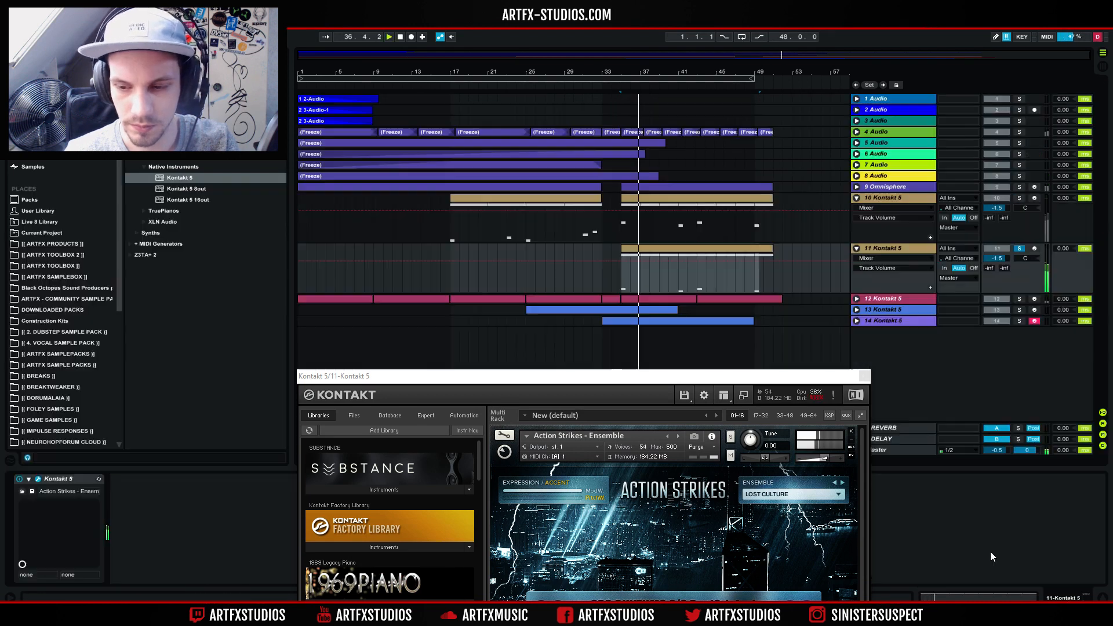
- Try to switch Action Strikes to its C#1 rhythm directly in the instrument
{"action": "left_click_drag", "start_coordinate": [726, 384], "coordinate": [827, 99]}
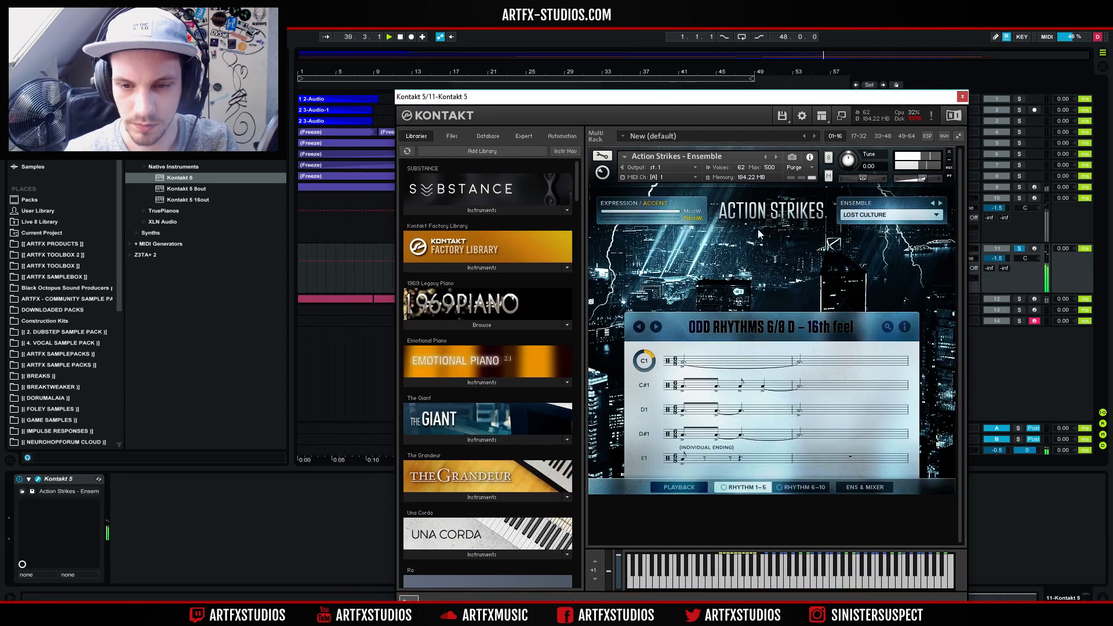
{"action": "left_click", "coordinate": [644, 386]}
{"action": "key", "text": "space"}
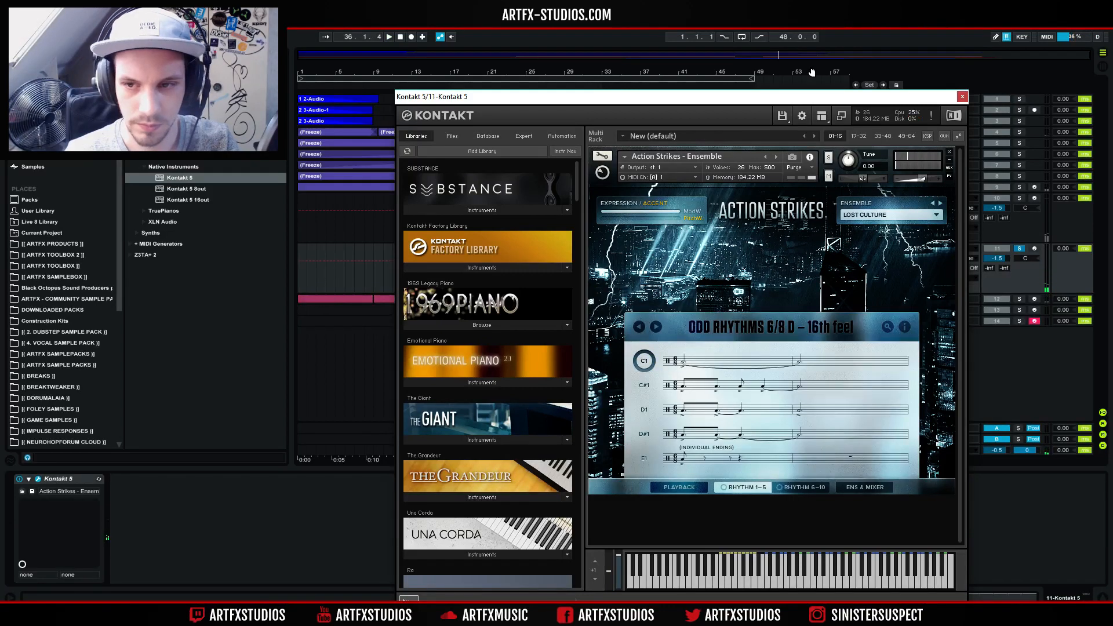
- Raise the clip's keyswitch notes one semitone to C#1 and C1, and play the section
{"action": "left_click_drag", "start_coordinate": [788, 97], "coordinate": [416, 68]}
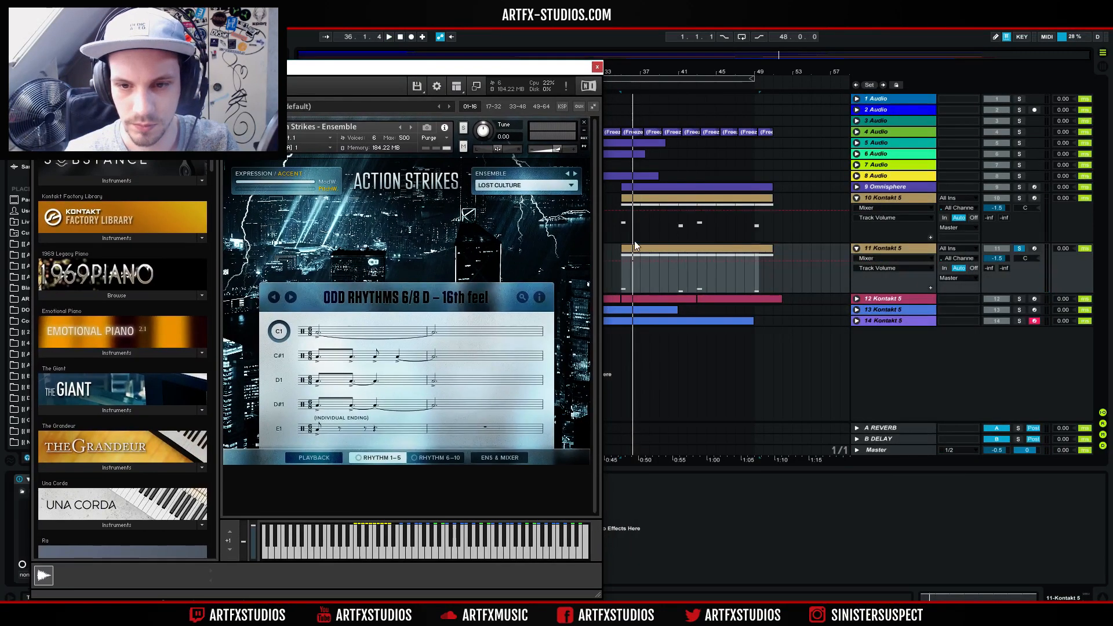
{"action": "double_click", "coordinate": [632, 246]}
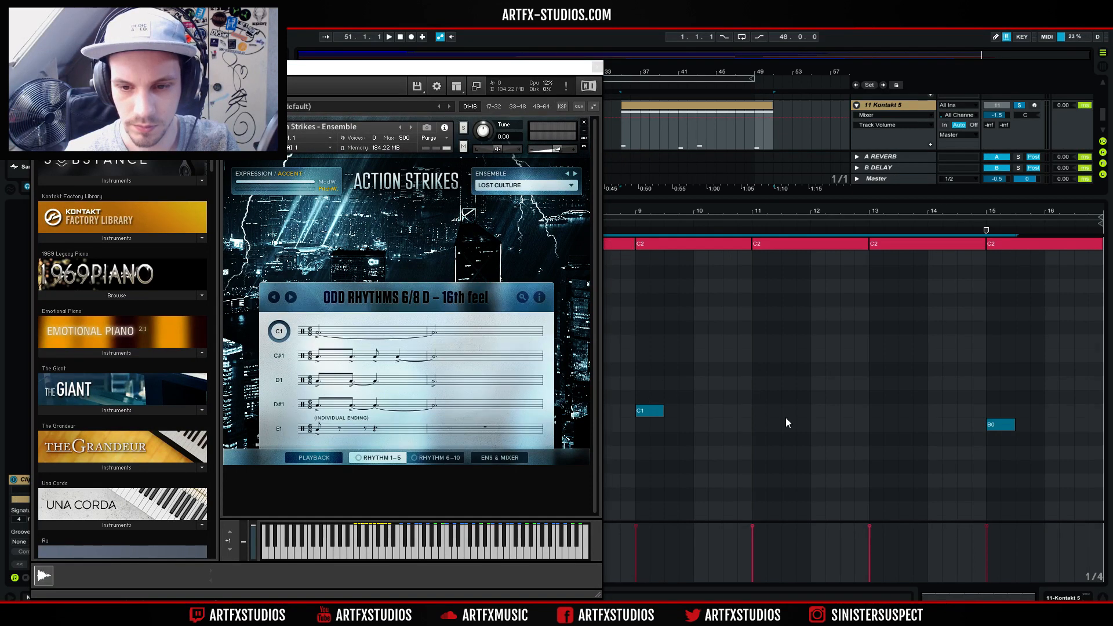
{"action": "left_click_drag", "start_coordinate": [651, 412], "coordinate": [648, 399]}
{"action": "key", "text": "space"}
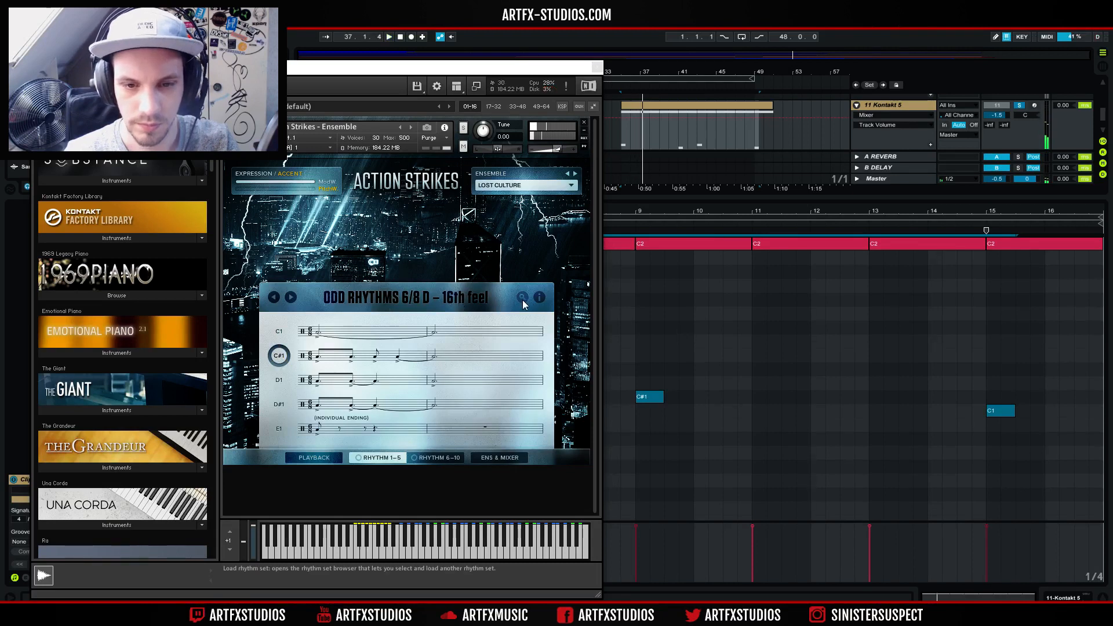
- Load the Chasing Accents D – 16th feel rhythm set and play it
{"action": "left_click", "coordinate": [458, 298]}
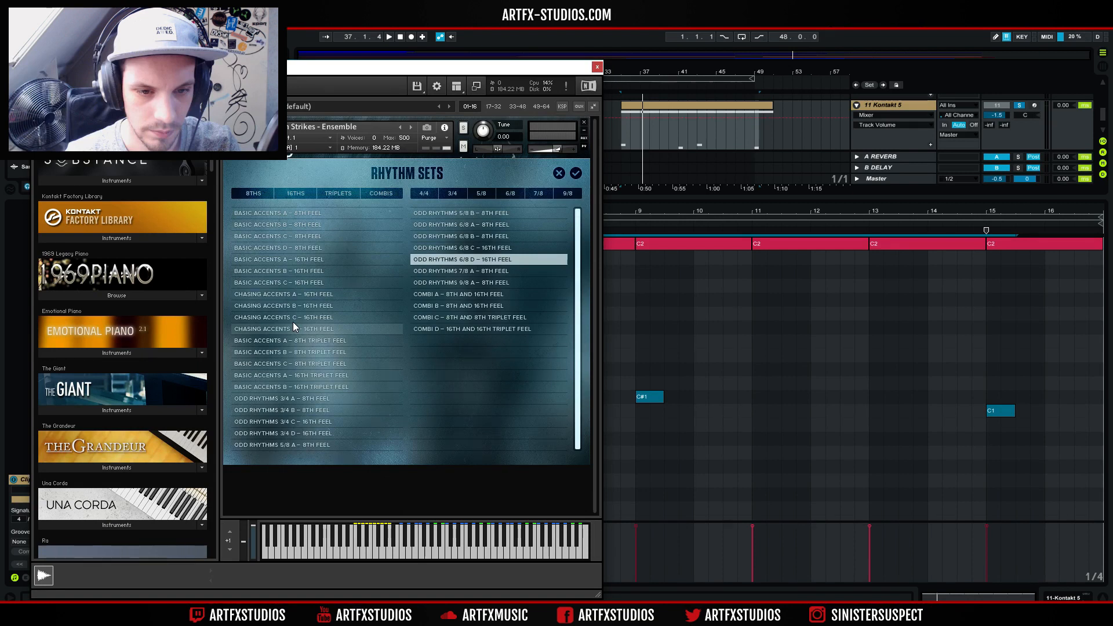
{"action": "key", "text": "alt+Tab"}
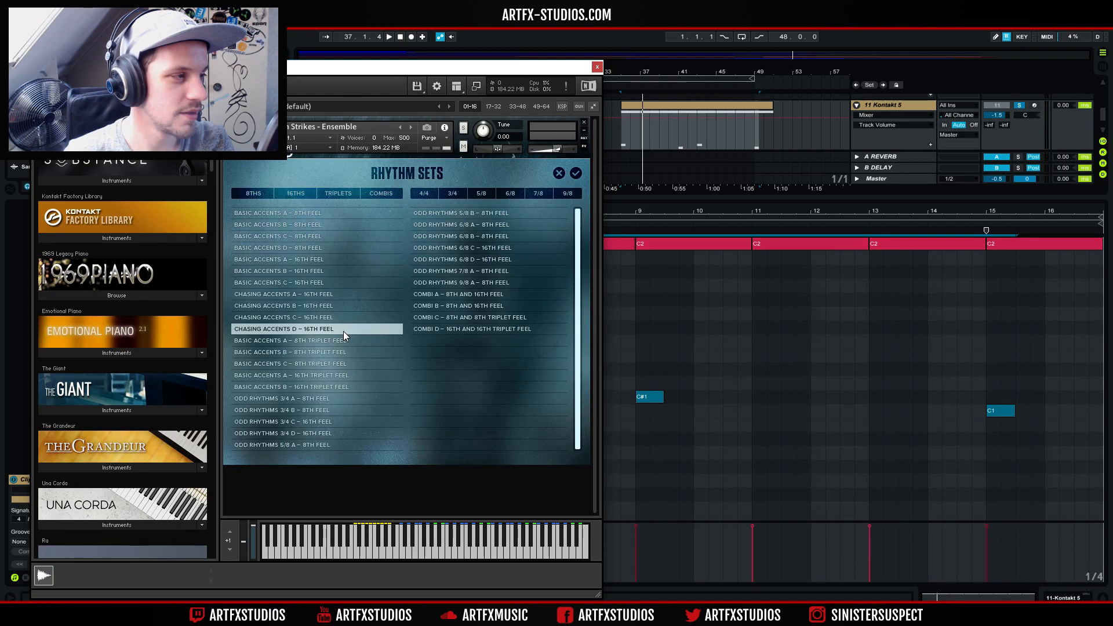
{"action": "left_click", "coordinate": [343, 332]}
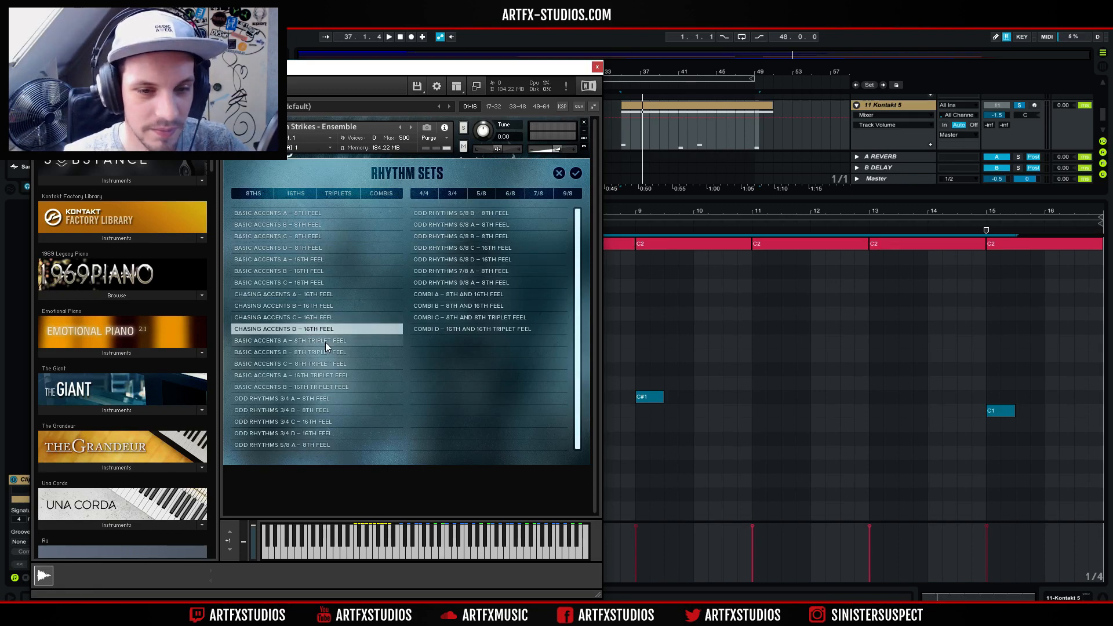
{"action": "left_click", "coordinate": [575, 174]}
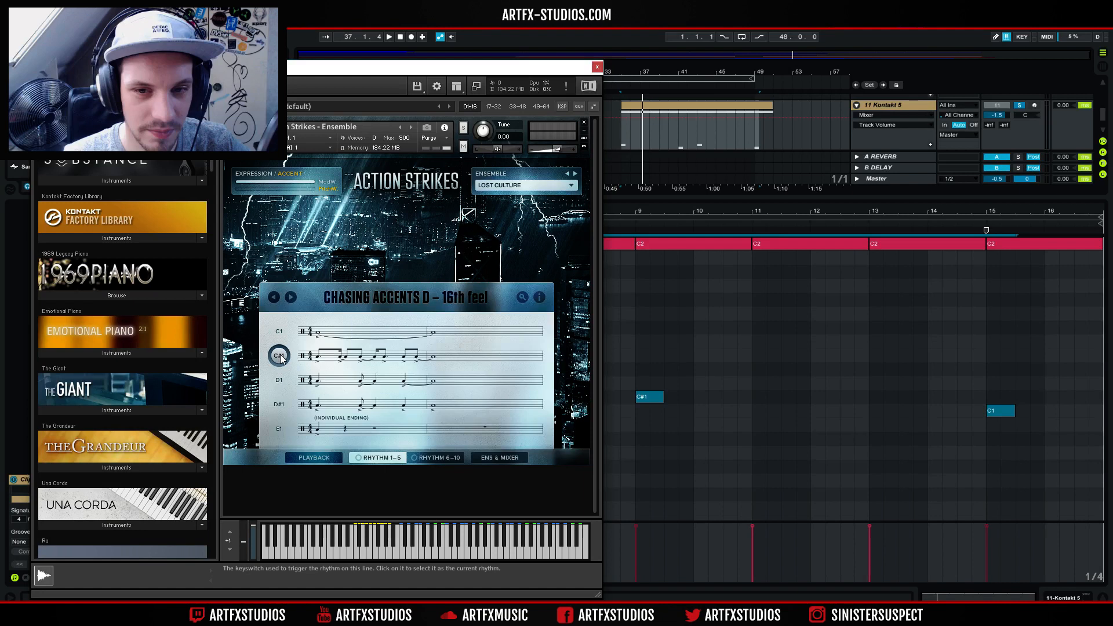
{"action": "key", "text": "space"}
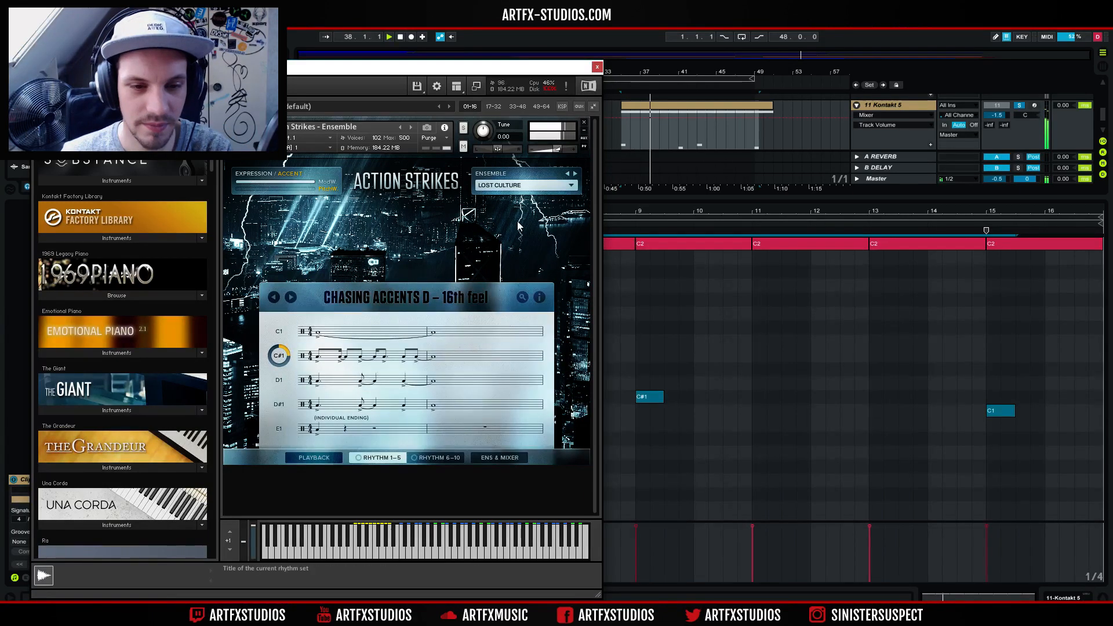
- Stop playback and switch the duplicated instrument's ensemble to Blockbuster
{"action": "key", "text": "space"}
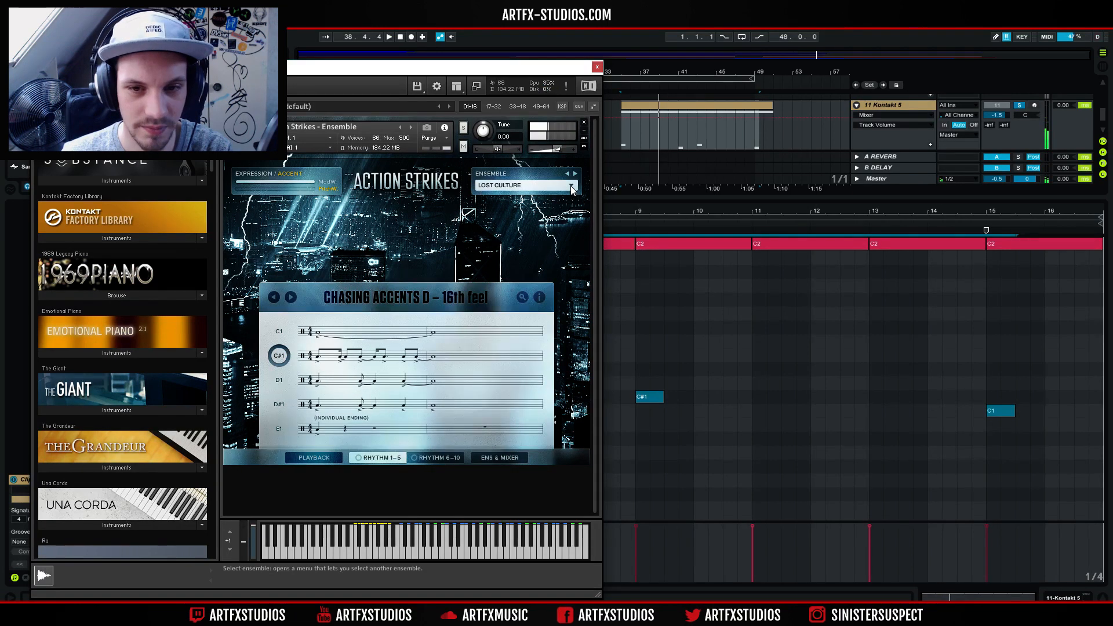
{"action": "left_click", "coordinate": [571, 187]}
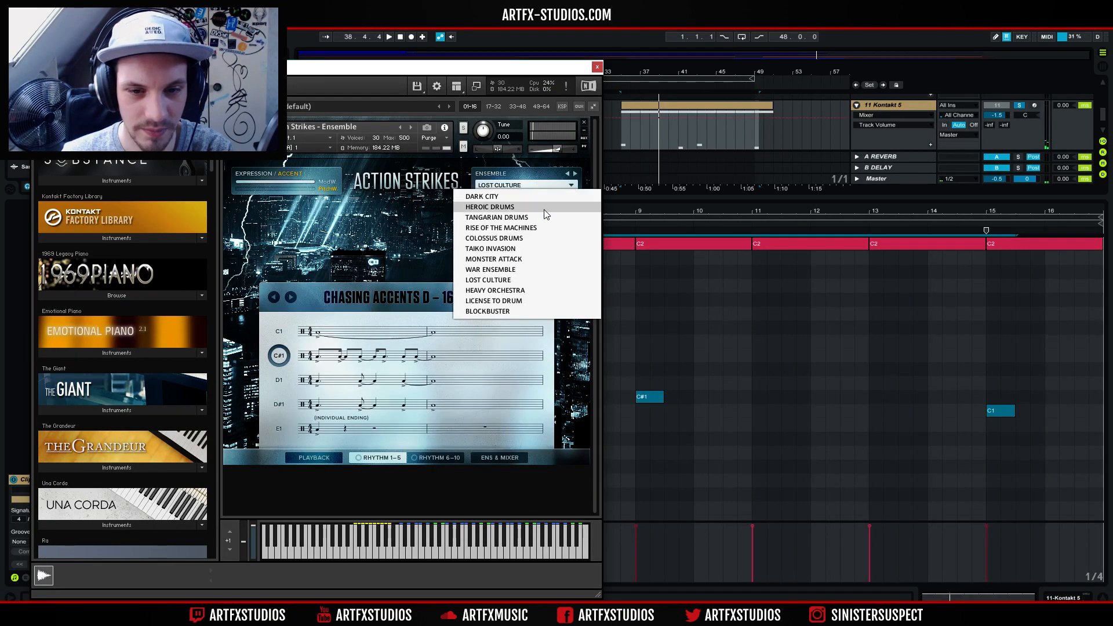
{"action": "left_click", "coordinate": [490, 312]}
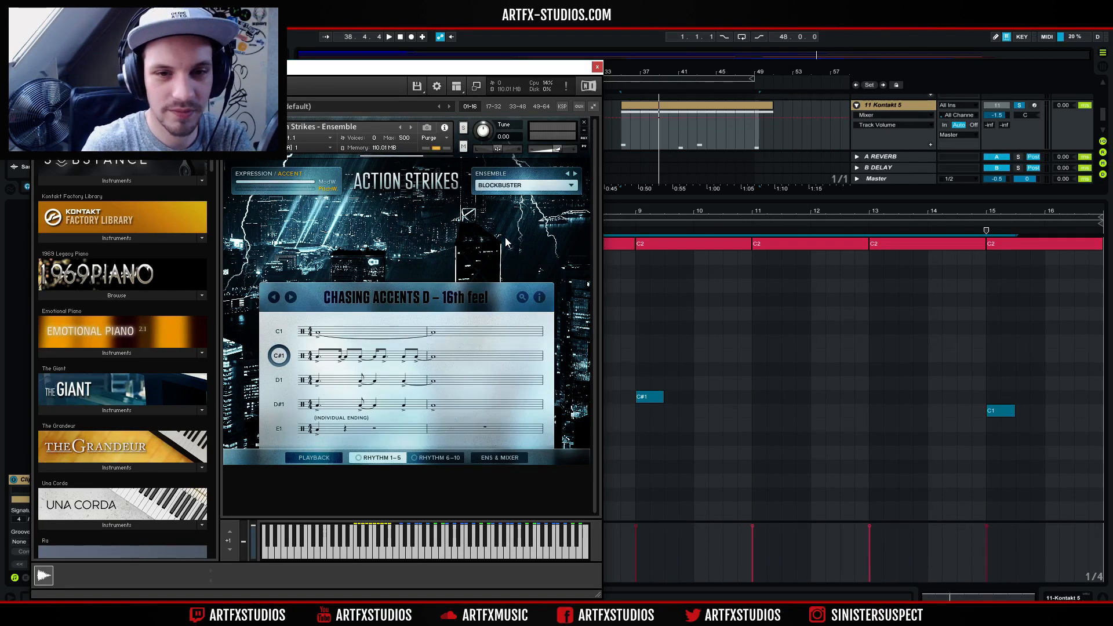
- Play the second section with the Blockbuster ensemble loaded, then stop playback and close the instrument window
{"action": "key", "text": "space"}
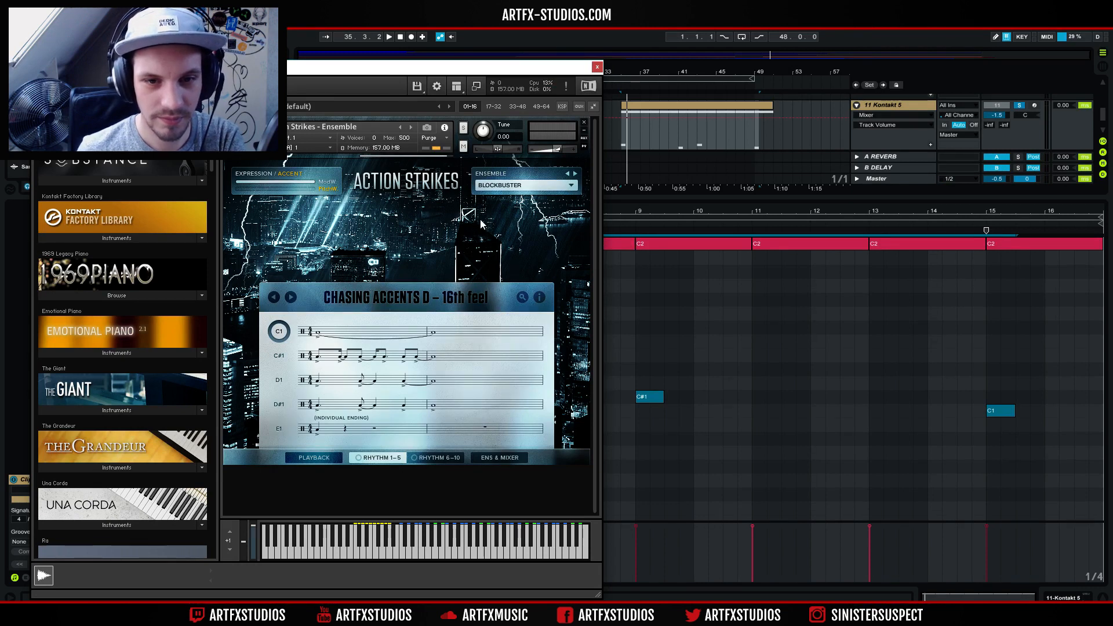
{"action": "key", "text": "space"}
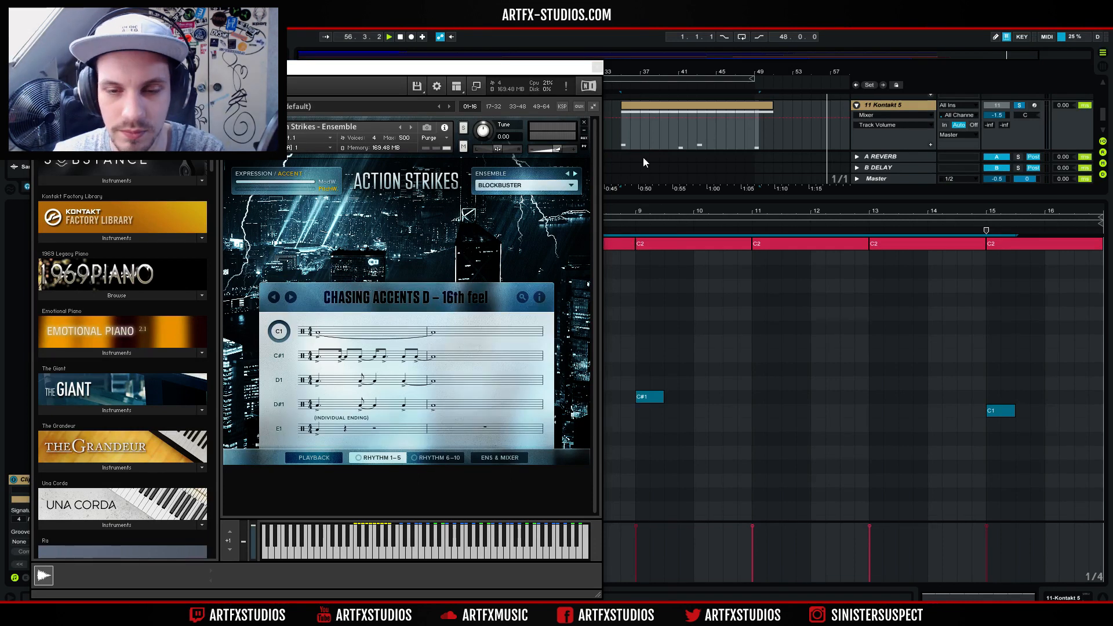
{"action": "left_click", "coordinate": [598, 69]}
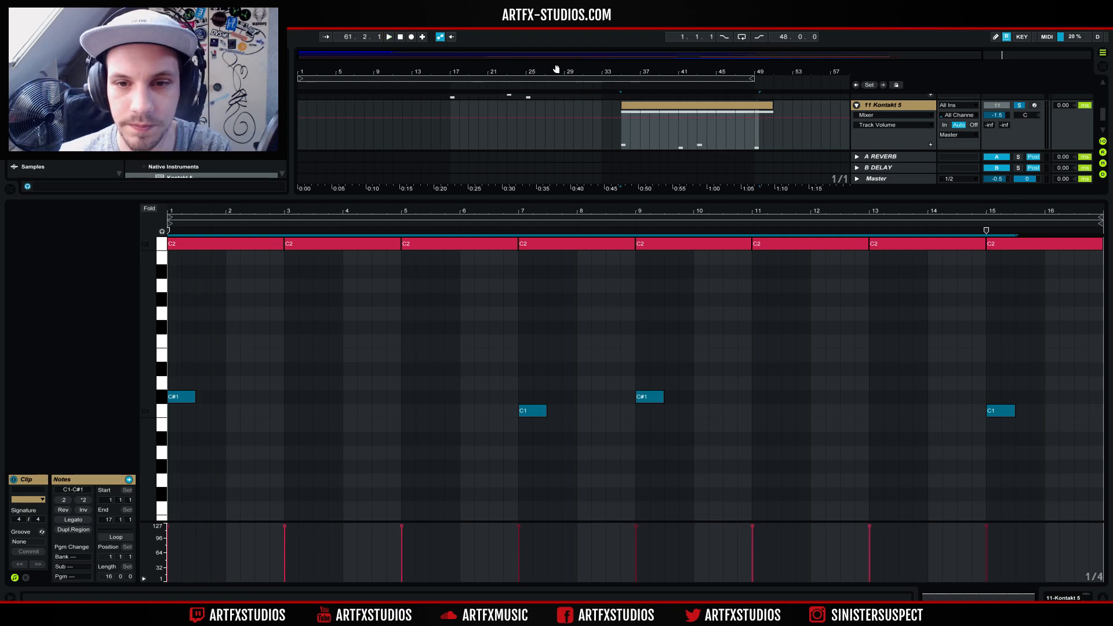
- Move the bar 15 keyswitch note in track 11's clip from C1 to E1, auditioning D1 first
{"action": "left_click", "coordinate": [994, 411]}
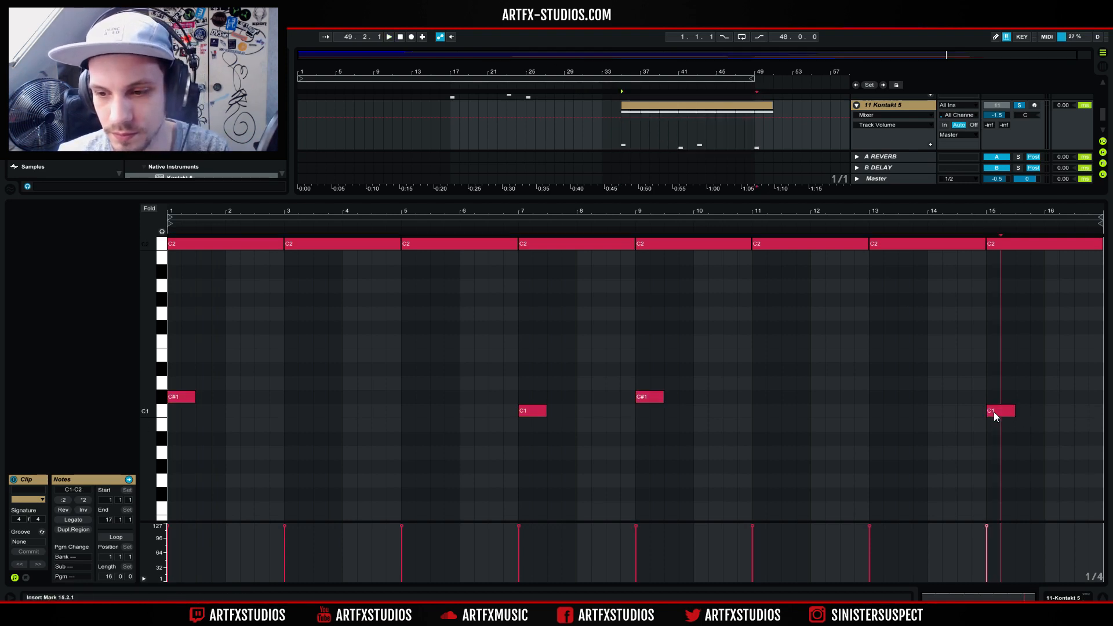
{"action": "left_click_drag", "start_coordinate": [995, 405], "coordinate": [996, 383]}
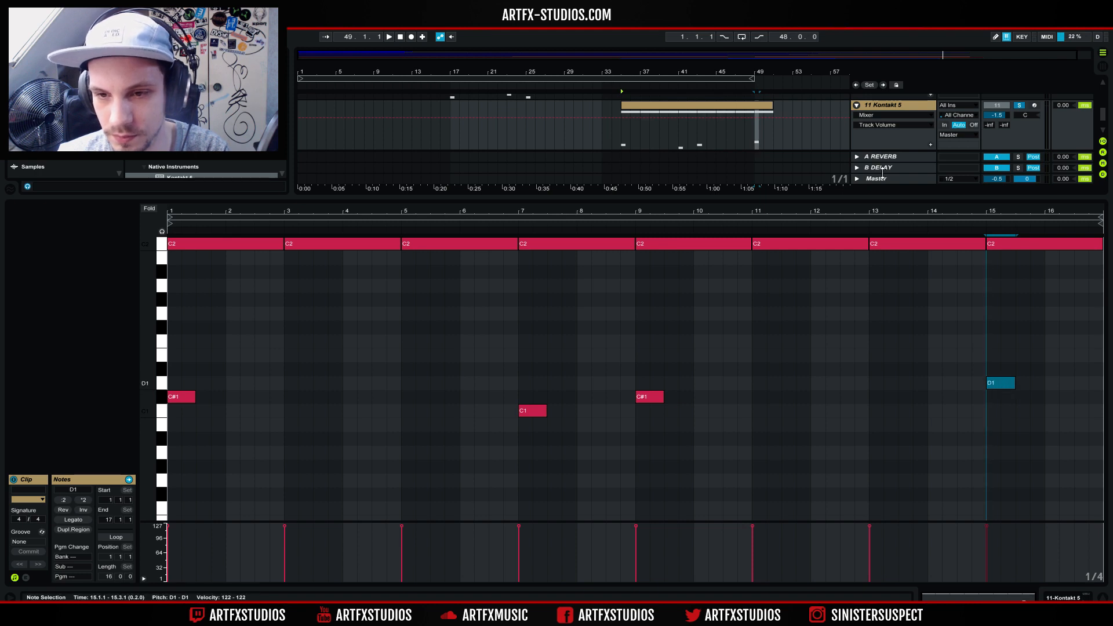
{"action": "left_click", "coordinate": [754, 130]}
{"action": "key", "text": "space"}
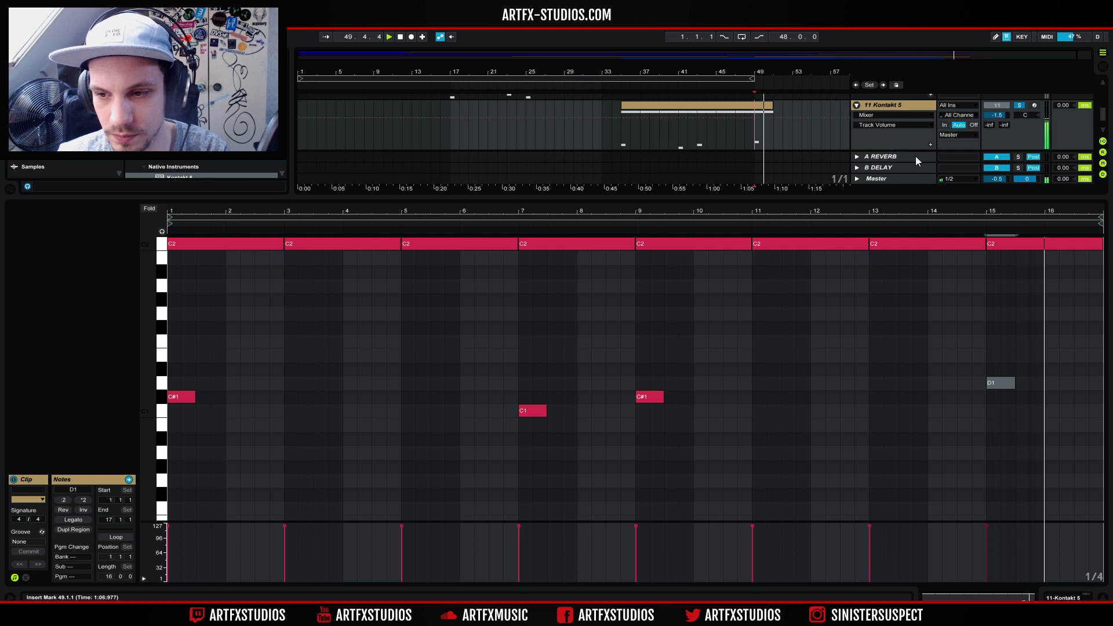
{"action": "left_click_drag", "start_coordinate": [996, 385], "coordinate": [998, 355]}
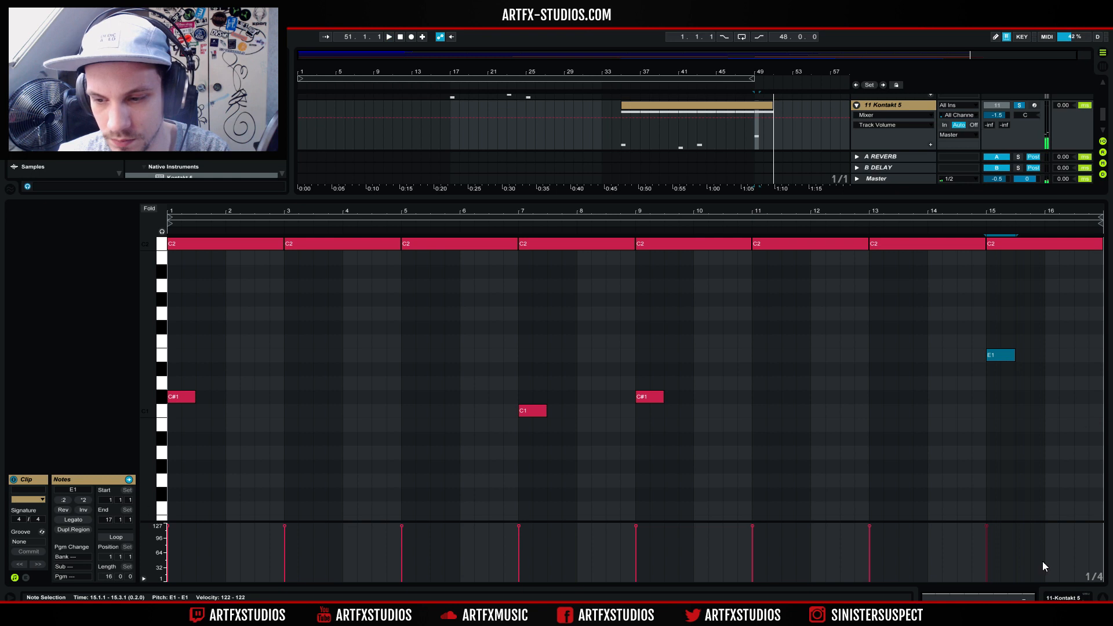
{"action": "left_click", "coordinate": [1091, 592]}
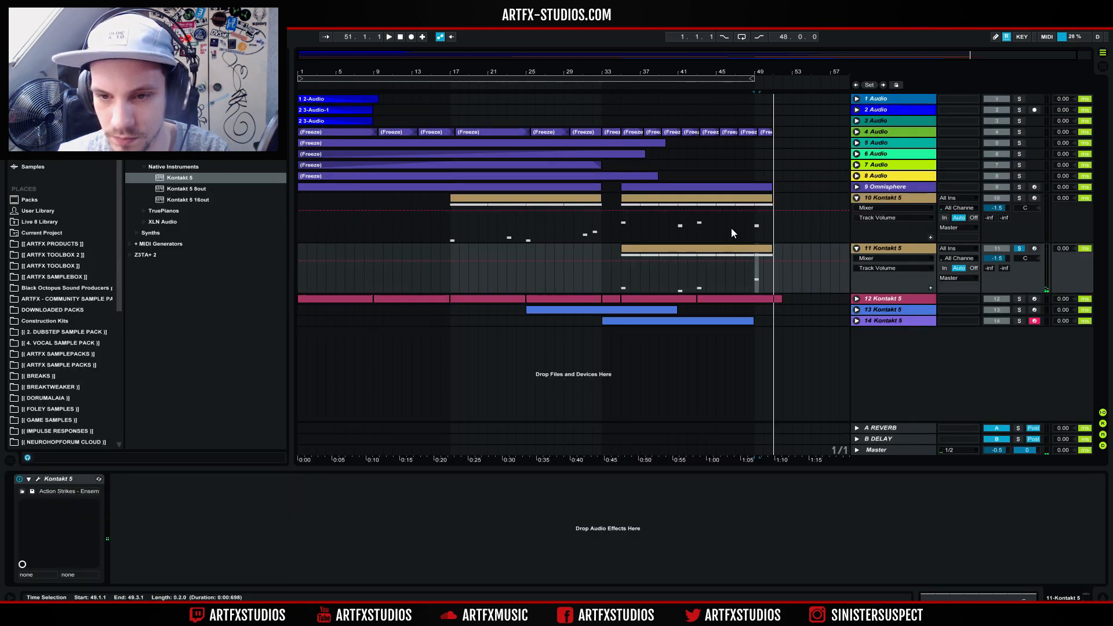
- Unsolo track 11 and play the full arrangement from bar 47
{"action": "key", "text": "ctrl+z"}
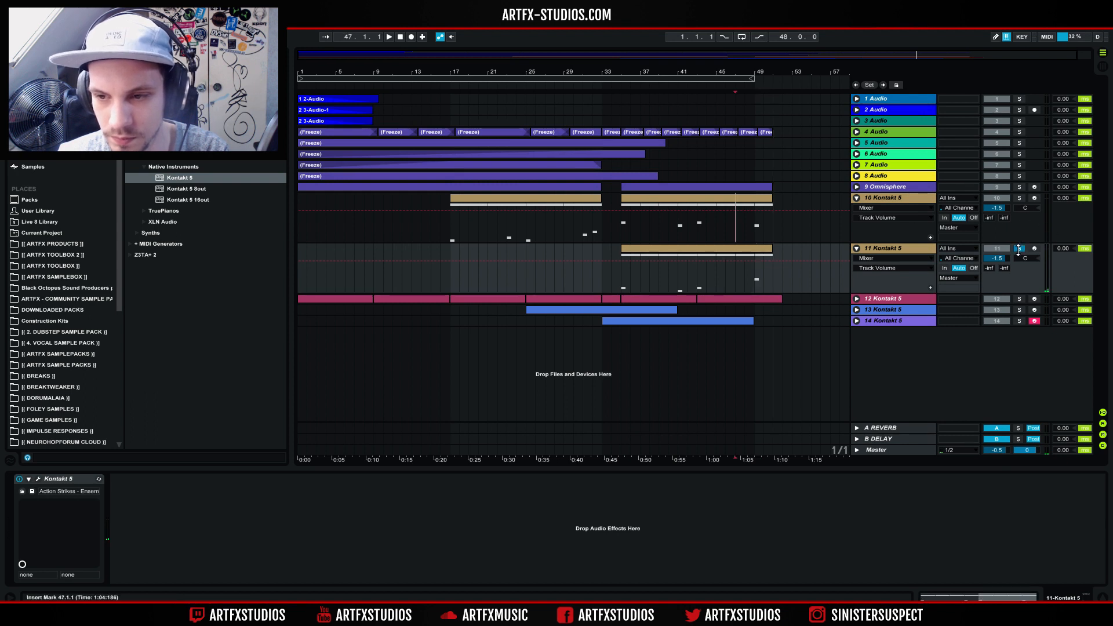
{"action": "key", "text": "Up"}
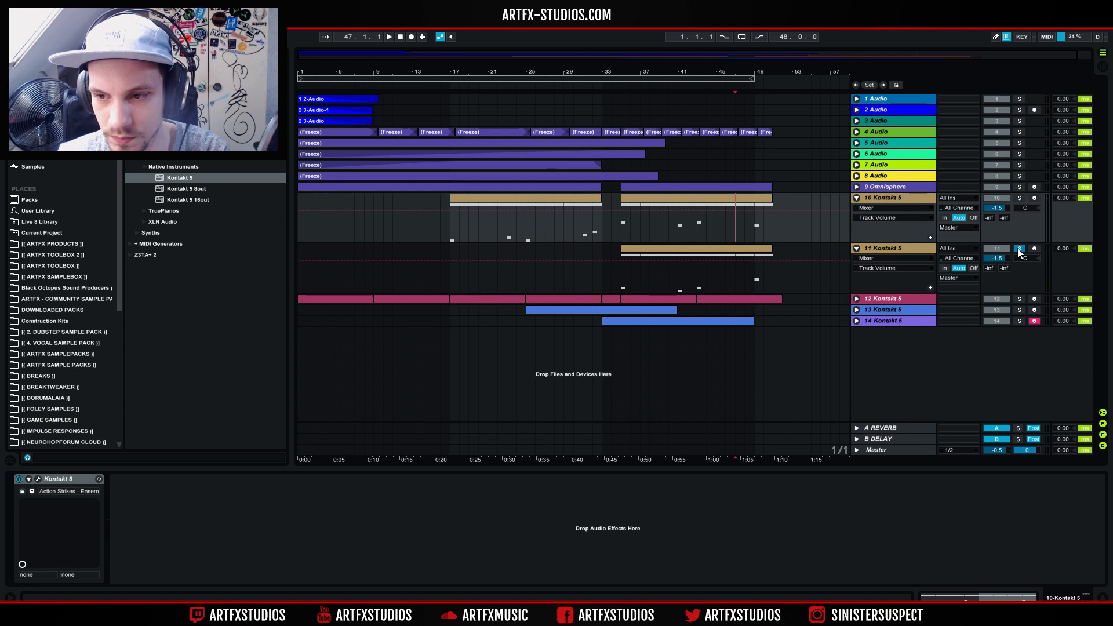
{"action": "left_click", "coordinate": [1019, 249]}
{"action": "key", "text": "space"}
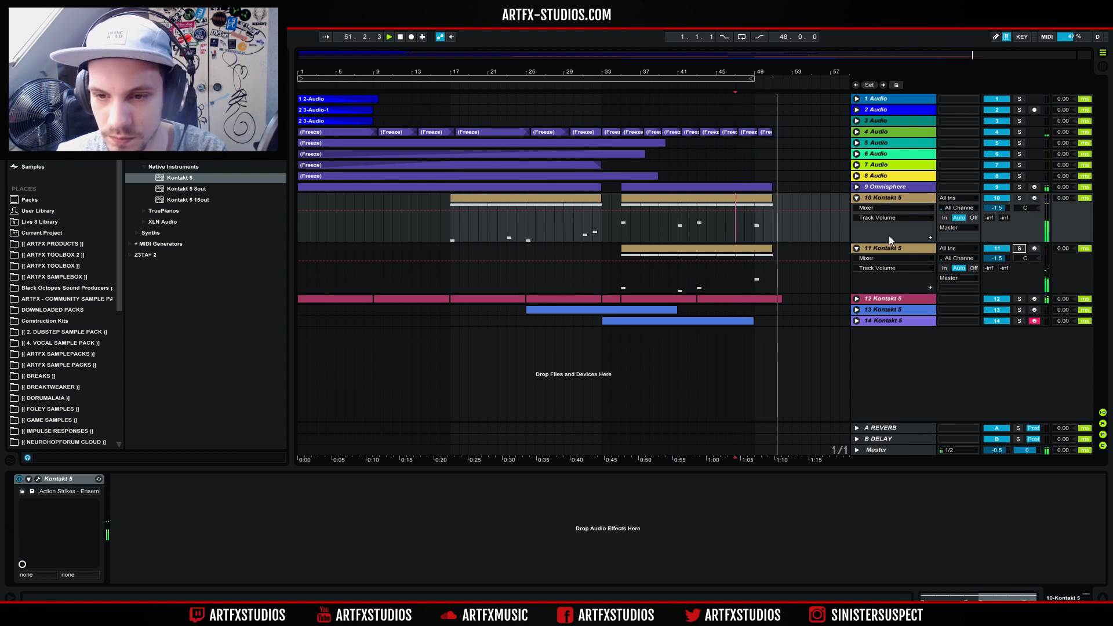
{"action": "left_click", "coordinate": [754, 221]}
{"action": "key", "text": "space"}
- Solo track 10 and move the bar 15 keyswitch note in its second clip to E1, auditioning D#1 first
{"action": "left_click", "coordinate": [1019, 198]}
{"action": "double_click", "coordinate": [757, 200]}
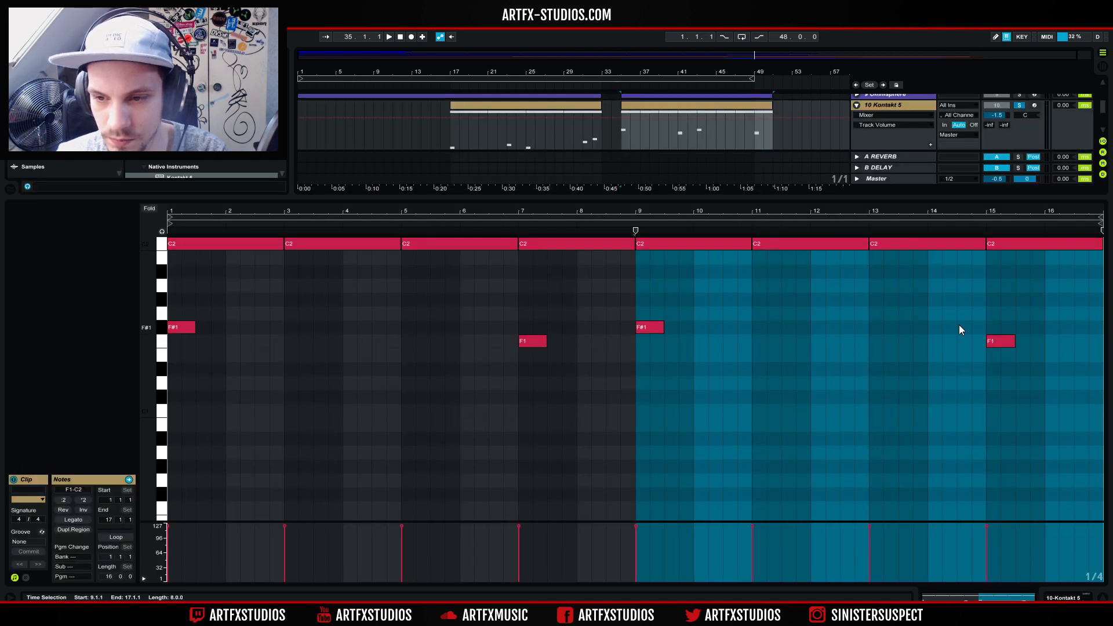
{"action": "left_click", "coordinate": [992, 328]}
{"action": "left_click_drag", "start_coordinate": [993, 342], "coordinate": [995, 373]}
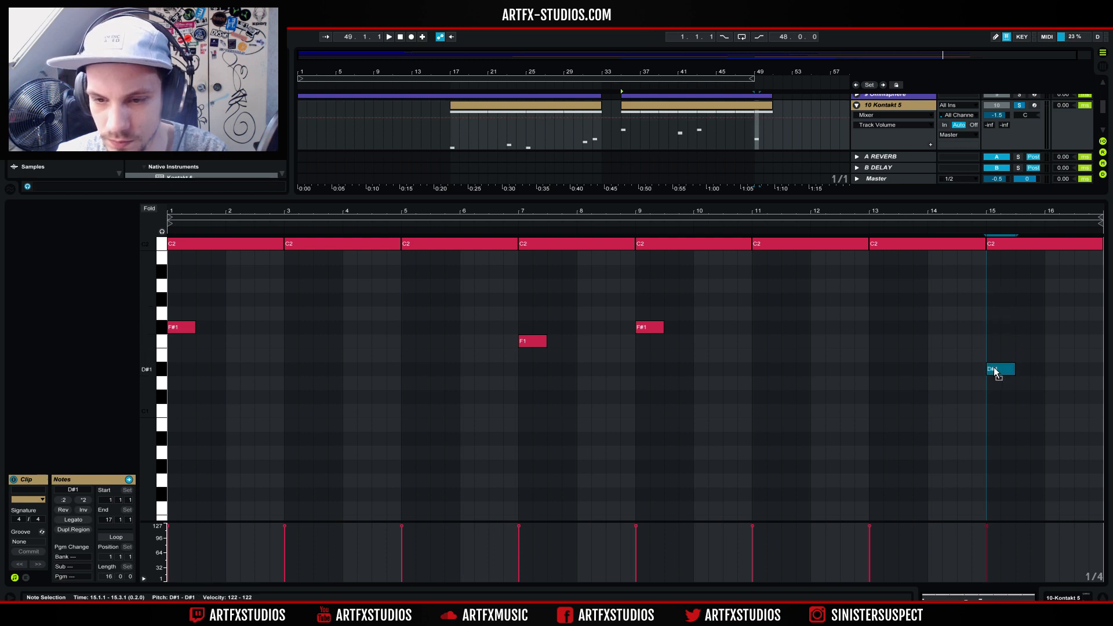
{"action": "left_click", "coordinate": [744, 135]}
{"action": "key", "text": "space"}
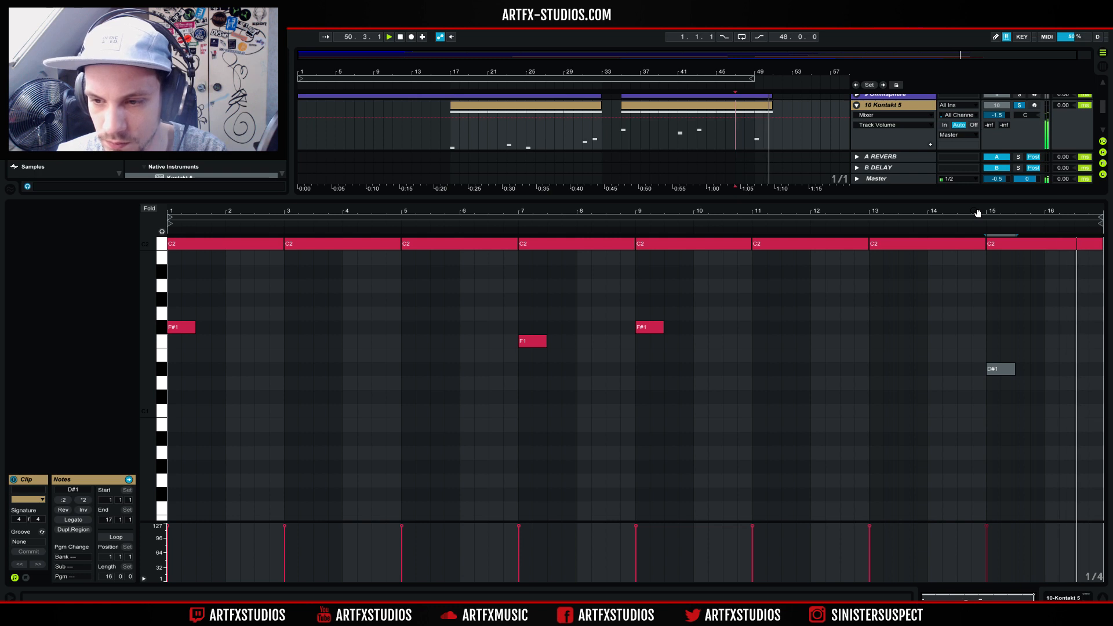
{"action": "left_click", "coordinate": [989, 372]}
{"action": "left_click_drag", "start_coordinate": [1002, 367], "coordinate": [1001, 360]}
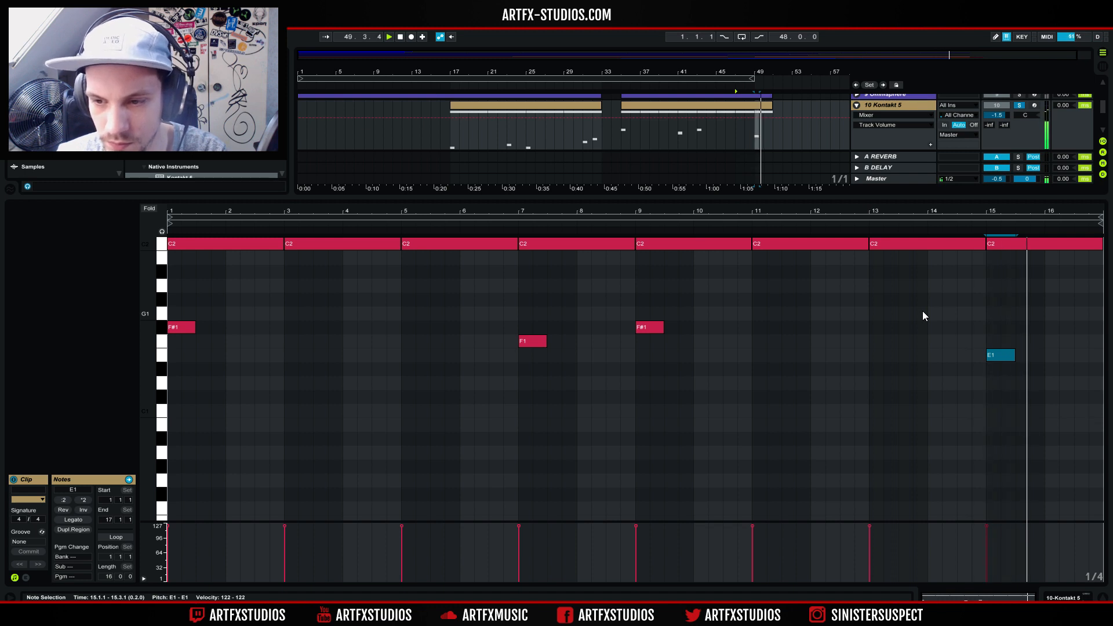
- Unsolo track 10 and play the full second section from bar 35
{"action": "left_click", "coordinate": [1020, 106]}
{"action": "key", "text": "space"}
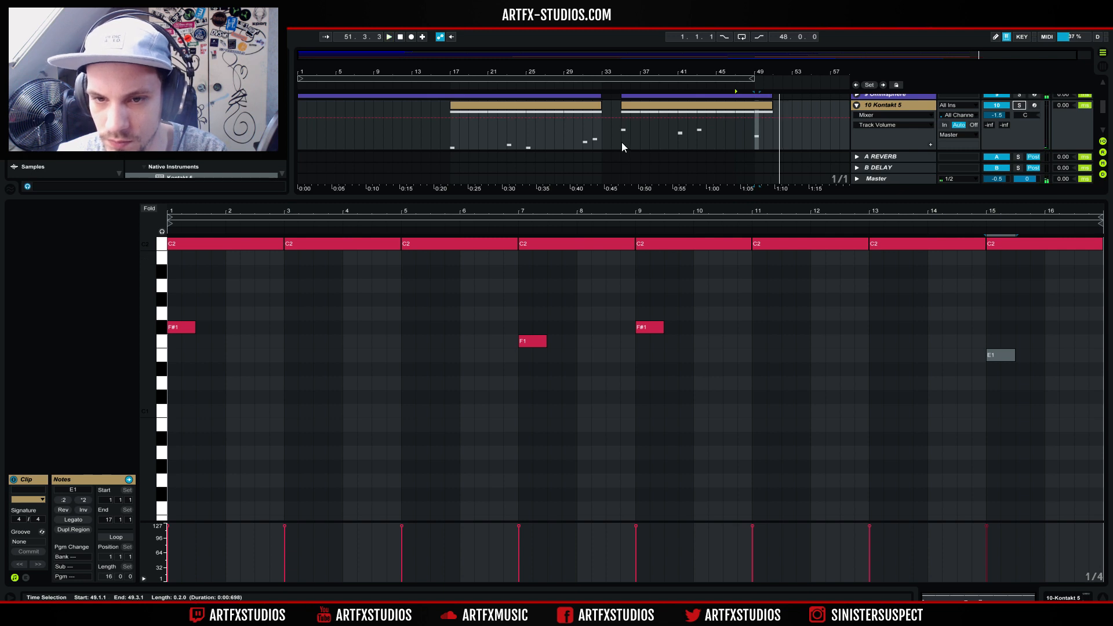
{"action": "left_click", "coordinate": [626, 110]}
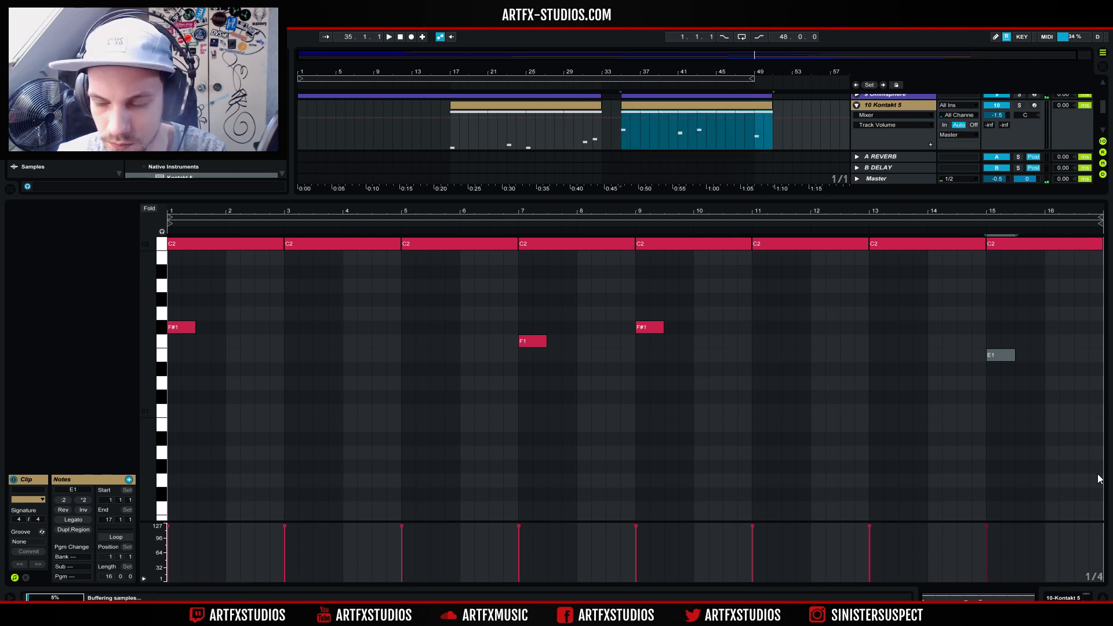
{"action": "key", "text": "space"}
{"action": "left_click", "coordinate": [1064, 598]}
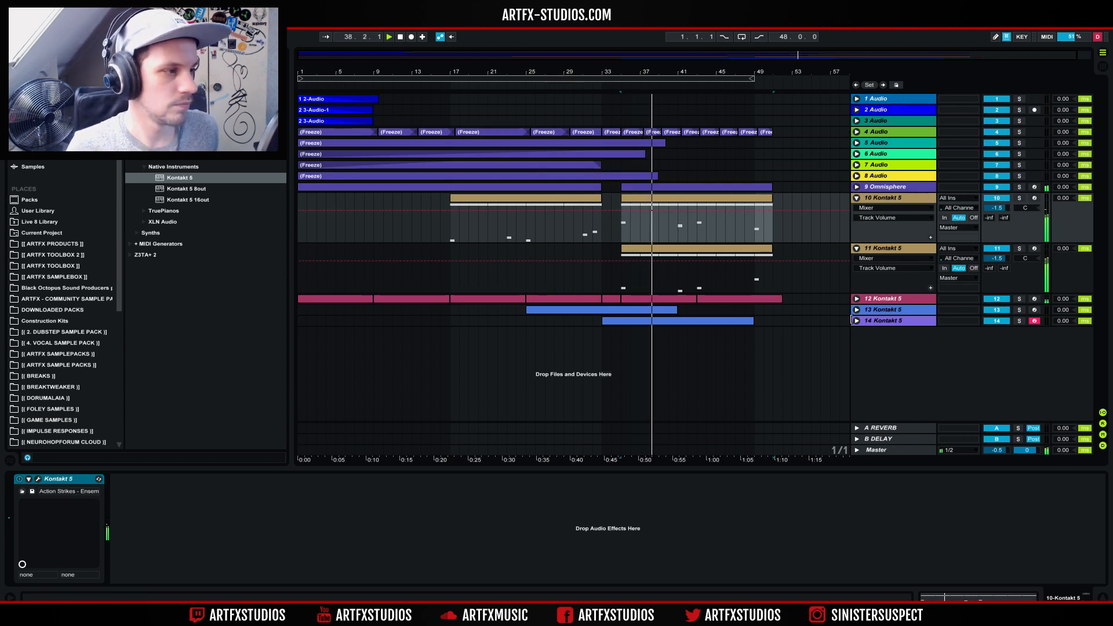
- Fold both Action Strikes tracks and copy bars 17 to 33 of track 7's frozen audio to bar 35
{"action": "left_click", "coordinate": [856, 198]}
{"action": "left_click", "coordinate": [857, 210]}
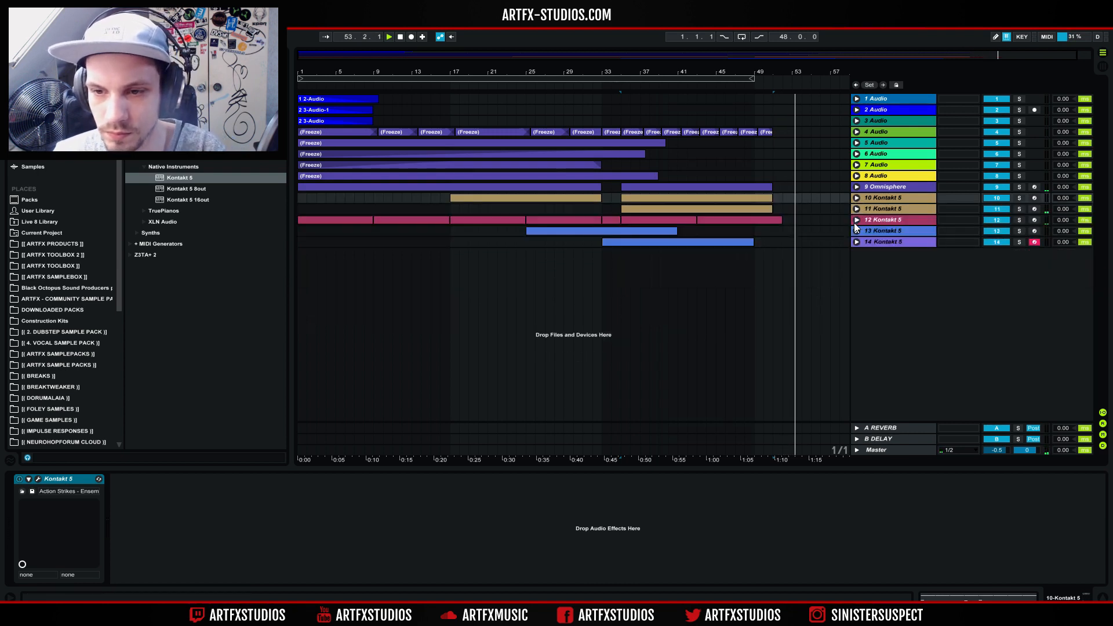
{"action": "left_click", "coordinate": [857, 166]}
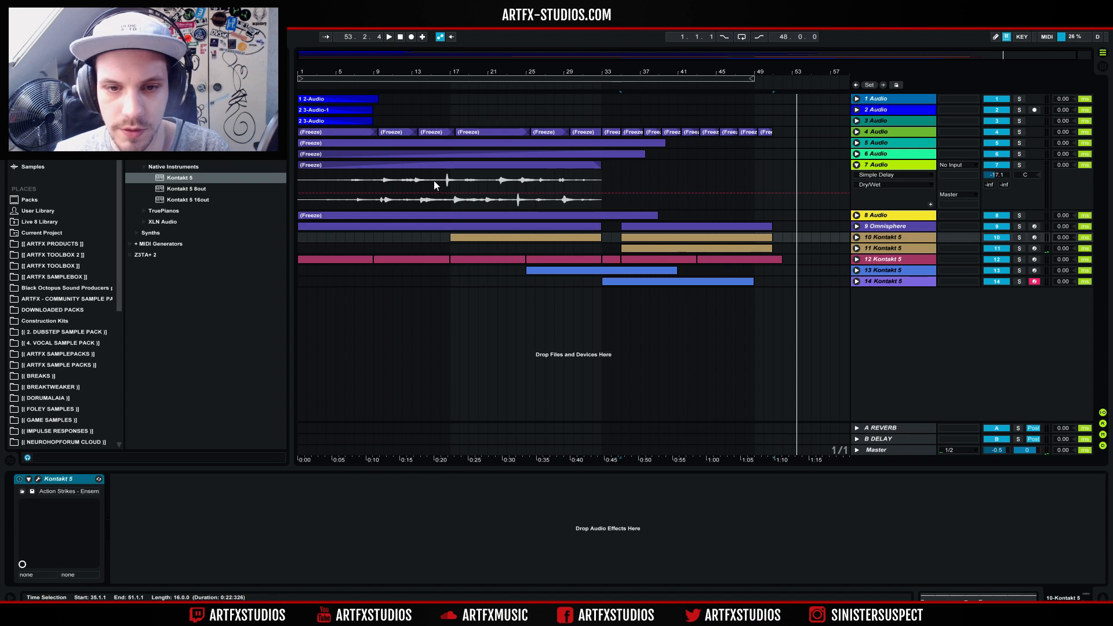
{"action": "left_click_drag", "start_coordinate": [450, 179], "coordinate": [601, 174]}
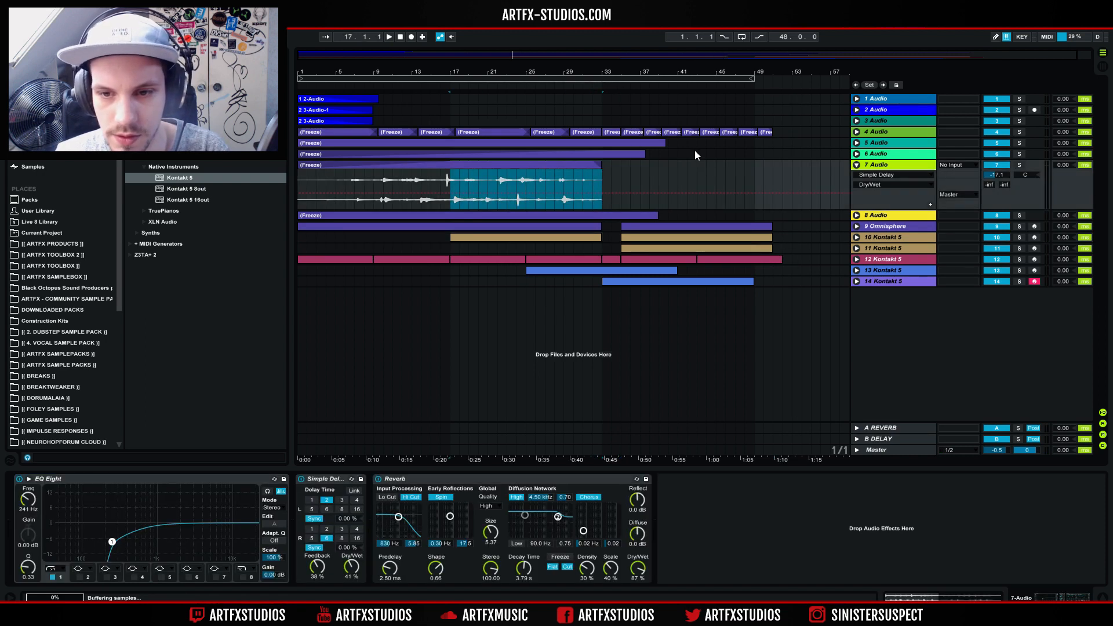
{"action": "left_click_drag", "start_coordinate": [707, 164], "coordinate": [699, 167]}
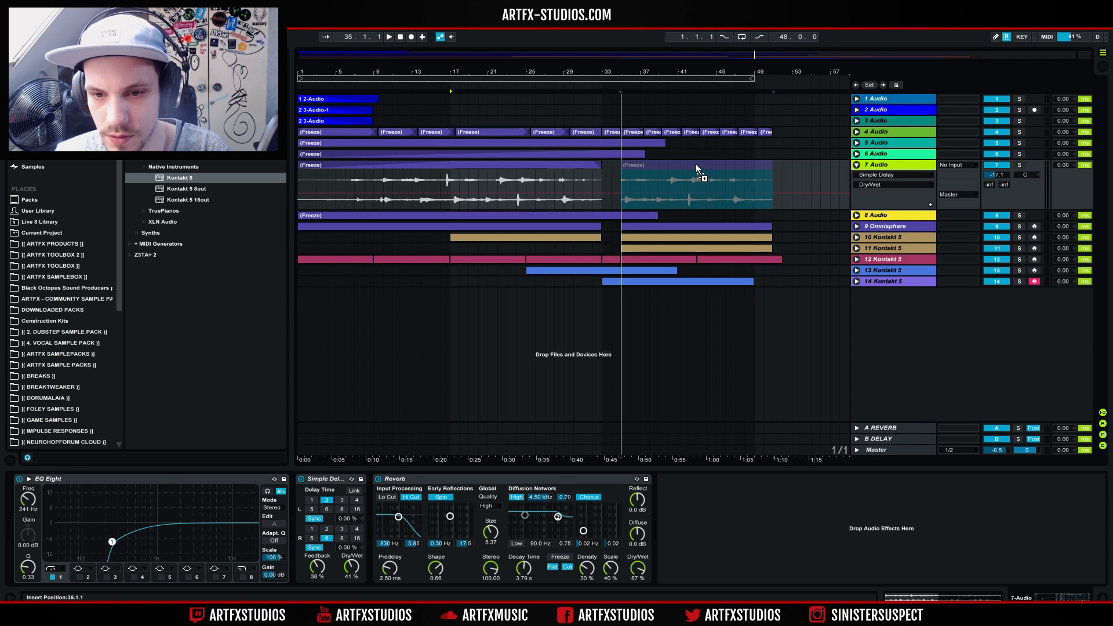
{"action": "left_click", "coordinate": [747, 167]}
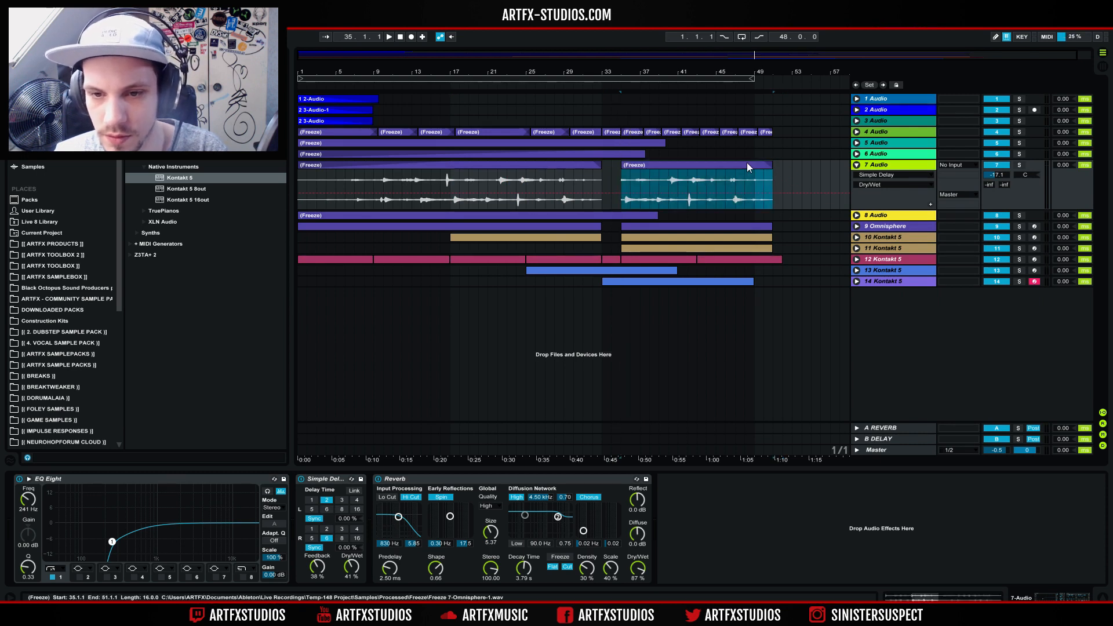
- Show track 7's fades, keep a short fade-in on the copied clip, and extend its end with a long fade-out
{"action": "left_click", "coordinate": [872, 175]}
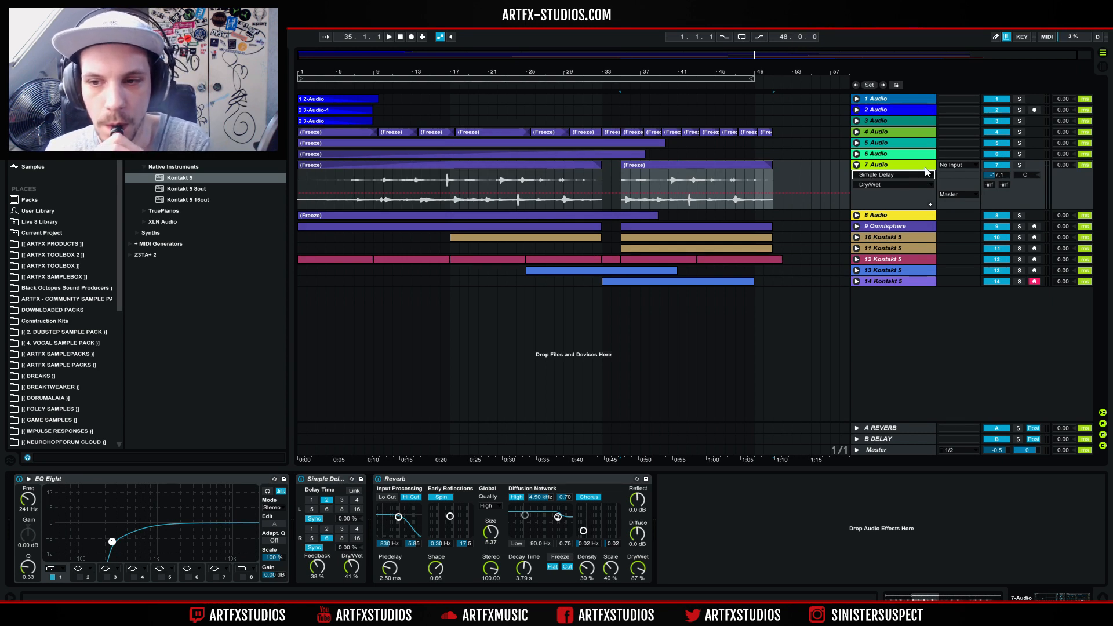
{"action": "left_click", "coordinate": [897, 175]}
{"action": "left_click", "coordinate": [885, 190]}
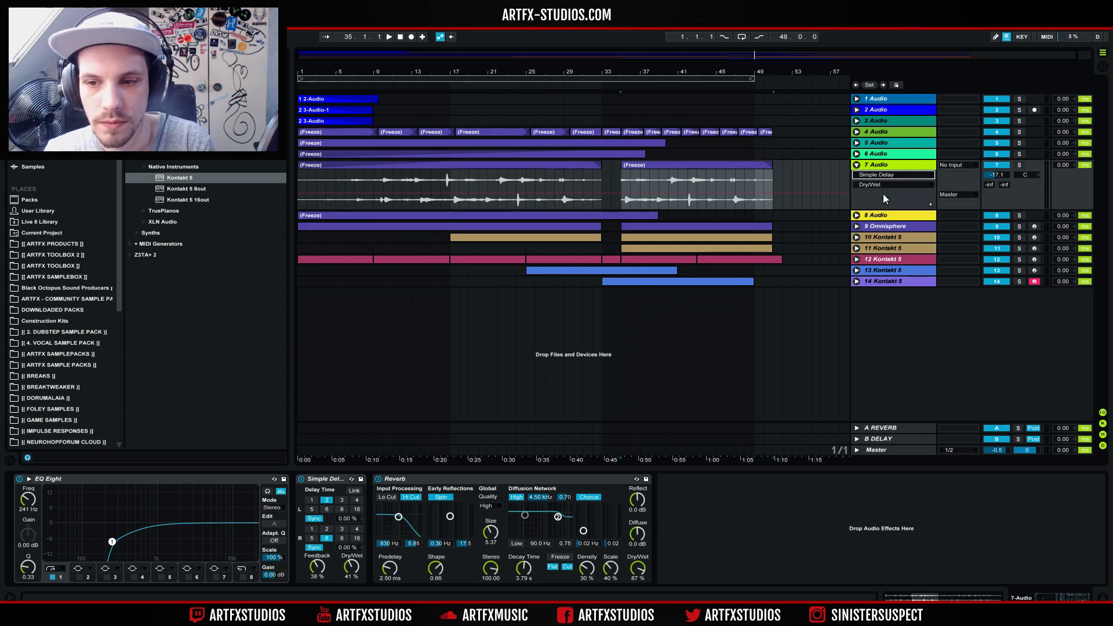
{"action": "left_click_drag", "start_coordinate": [622, 173], "coordinate": [632, 177]}
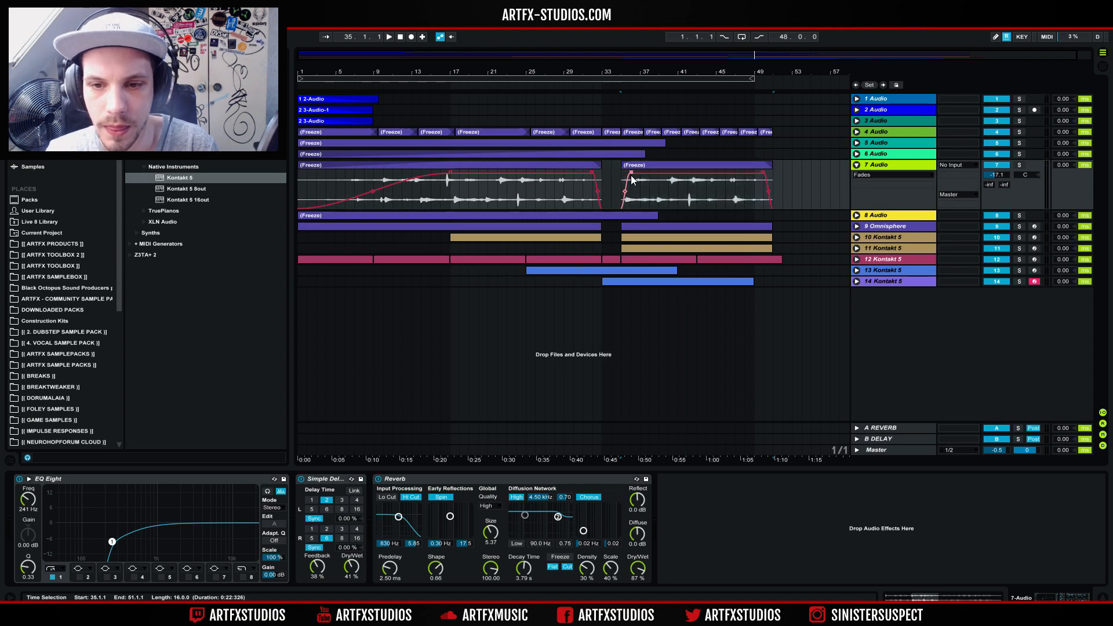
{"action": "left_click_drag", "start_coordinate": [771, 165], "coordinate": [746, 171]}
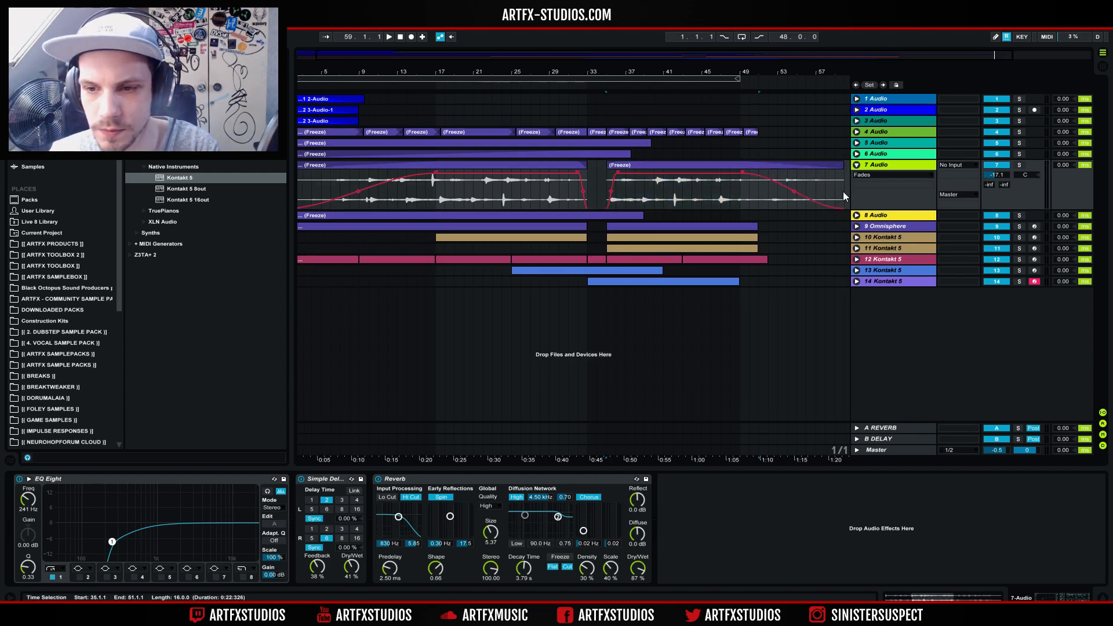
- Copy bars 17 to 33 of track 8's frozen audio to bar 35, with a short fade-in and an extended fade-out
{"action": "left_click", "coordinate": [857, 216]}
{"action": "left_click_drag", "start_coordinate": [586, 228], "coordinate": [614, 225]}
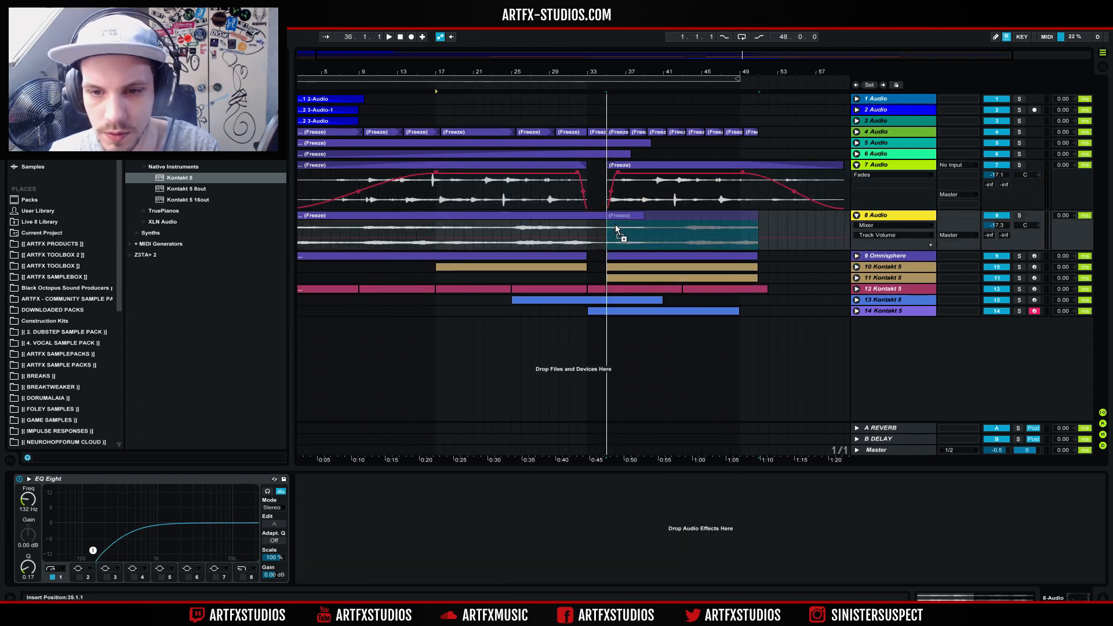
{"action": "left_click", "coordinate": [882, 226]}
{"action": "left_click", "coordinate": [875, 240]}
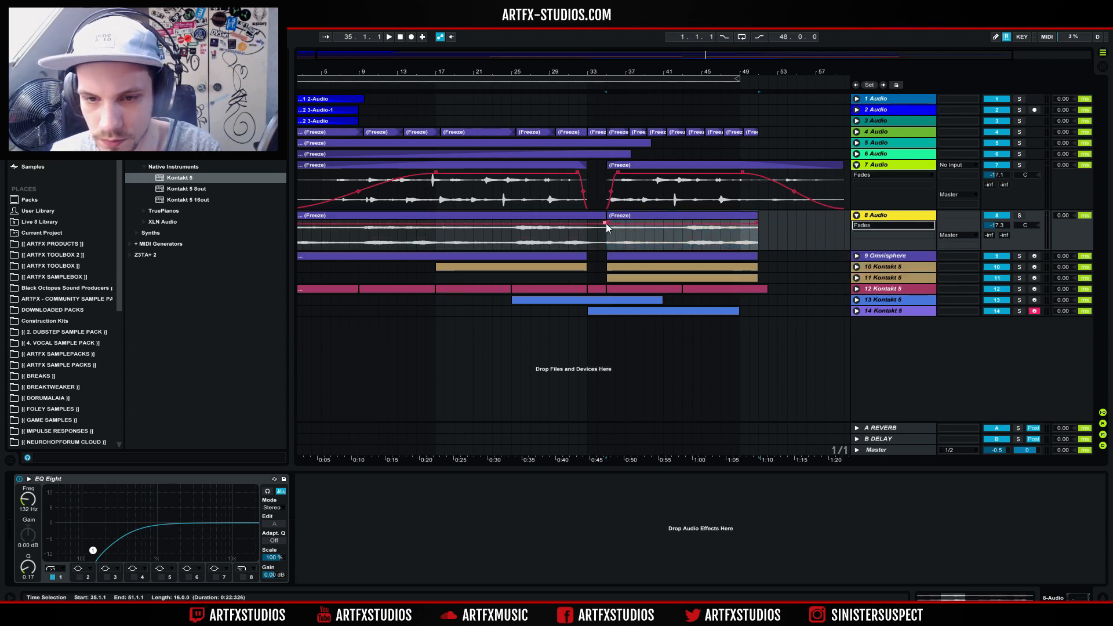
{"action": "left_click_drag", "start_coordinate": [606, 224], "coordinate": [608, 224]}
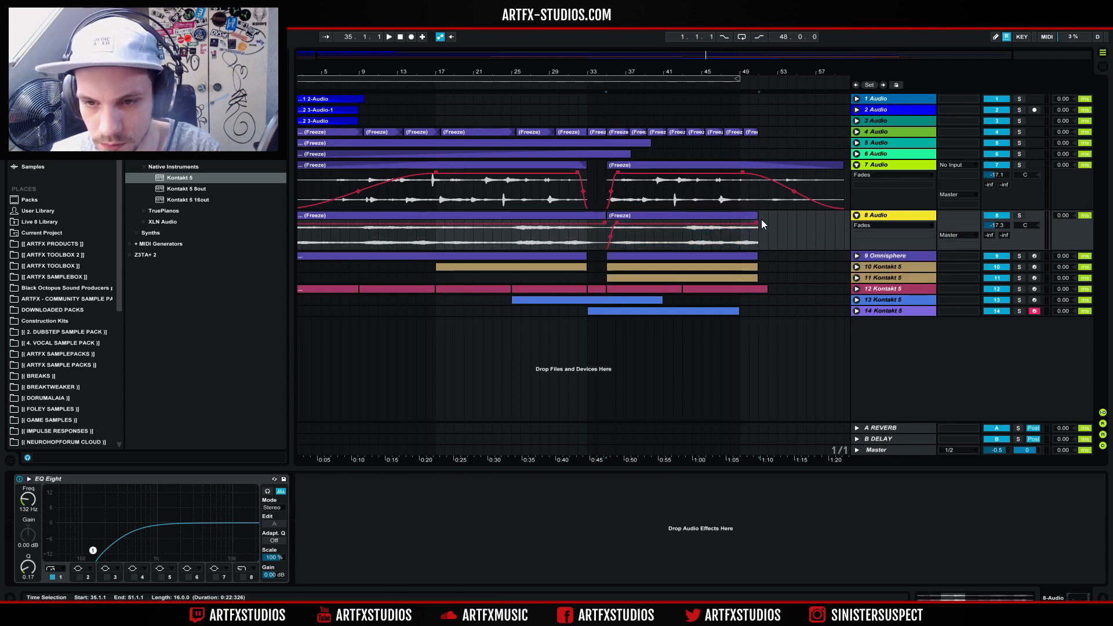
{"action": "mouse_move", "coordinate": [765, 218]}
{"action": "left_mouse_down"}
{"action": "mouse_move", "coordinate": [777, 222]}
{"action": "mouse_move", "coordinate": [750, 232]}
{"action": "left_mouse_up"}
{"action": "left_click", "coordinate": [778, 222]}
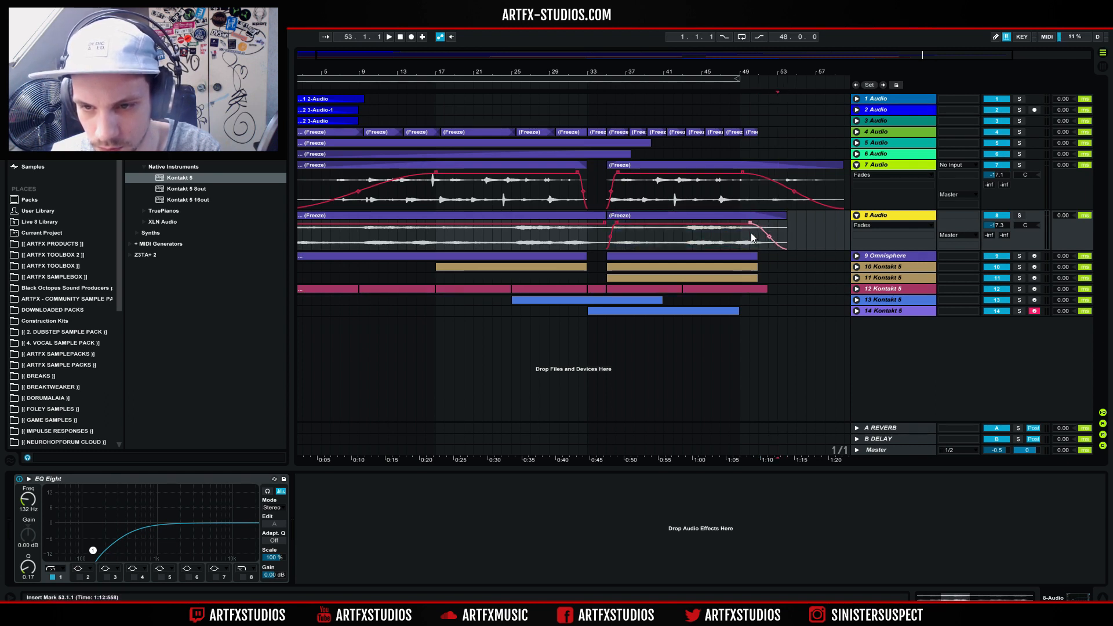
{"action": "left_click", "coordinate": [857, 257]}
{"action": "left_click", "coordinate": [857, 257]}
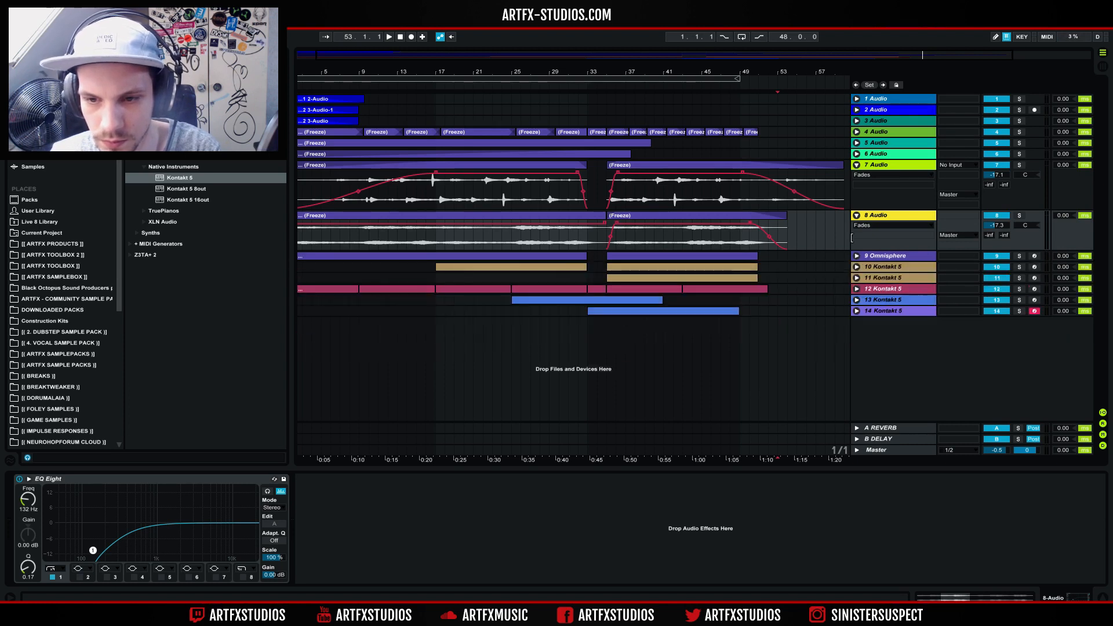
- Copy bars 17 to 33 of track 6's frozen audio to bar 35 and extend the copy's end to bar 55
{"action": "left_click", "coordinate": [857, 154]}
{"action": "left_click_drag", "start_coordinate": [438, 203], "coordinate": [588, 198]}
{"action": "left_click_drag", "start_coordinate": [539, 154], "coordinate": [694, 153]}
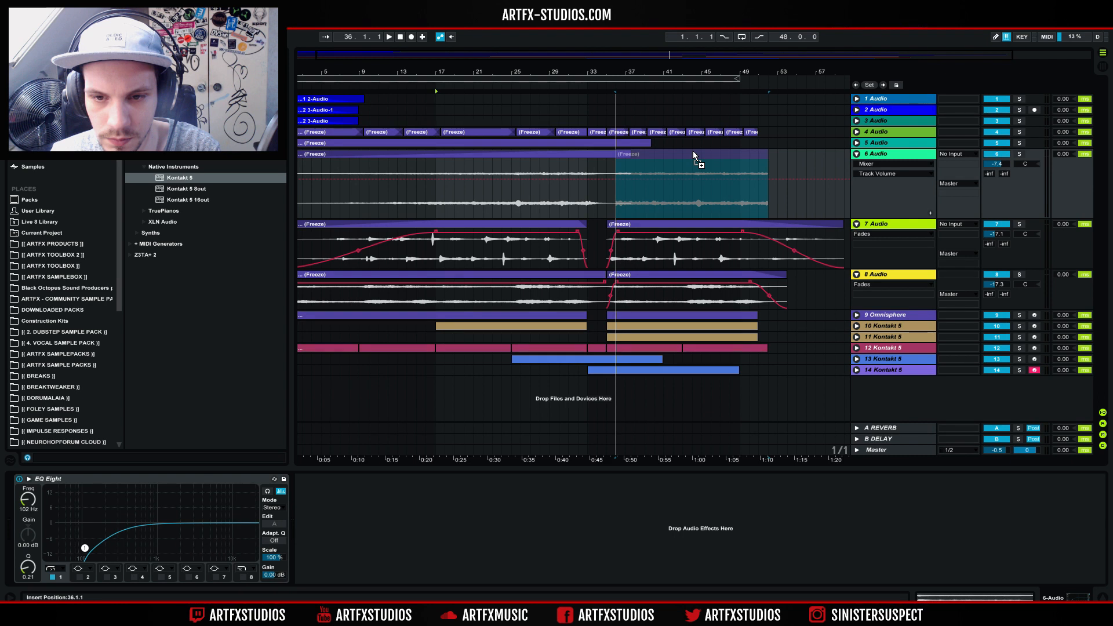
{"action": "mouse_move", "coordinate": [696, 156]}
{"action": "left_mouse_down"}
{"action": "mouse_move", "coordinate": [744, 158]}
{"action": "mouse_move", "coordinate": [689, 160]}
{"action": "left_mouse_up"}
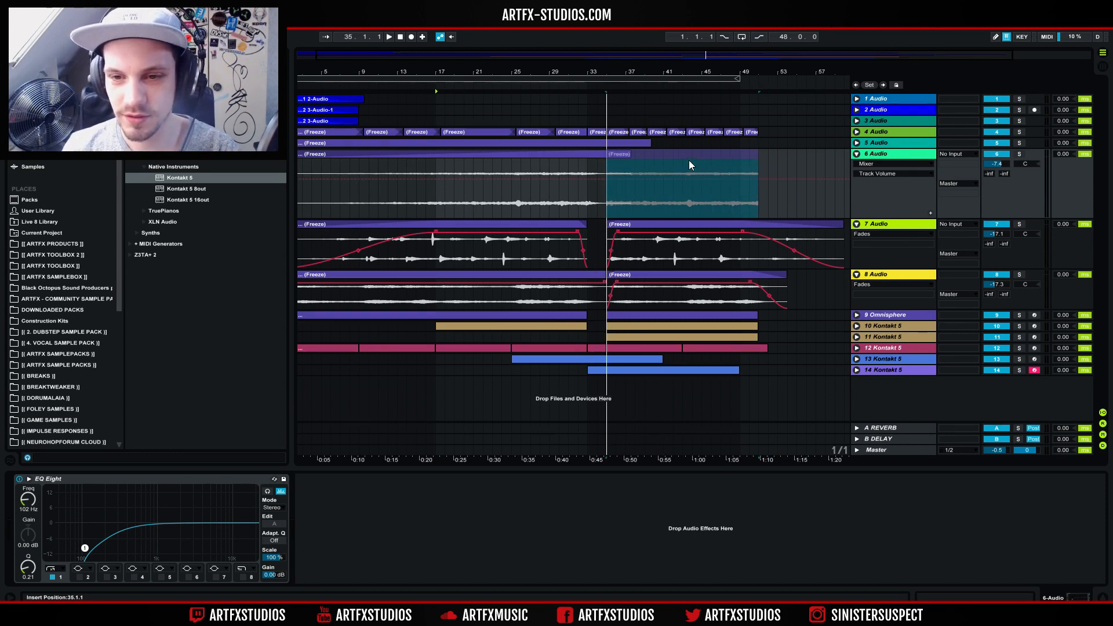
{"action": "left_click_drag", "start_coordinate": [758, 152], "coordinate": [796, 148]}
- Show track 6's fades and give the copied clip at bar 35 a short fade-in
{"action": "left_click", "coordinate": [870, 164]}
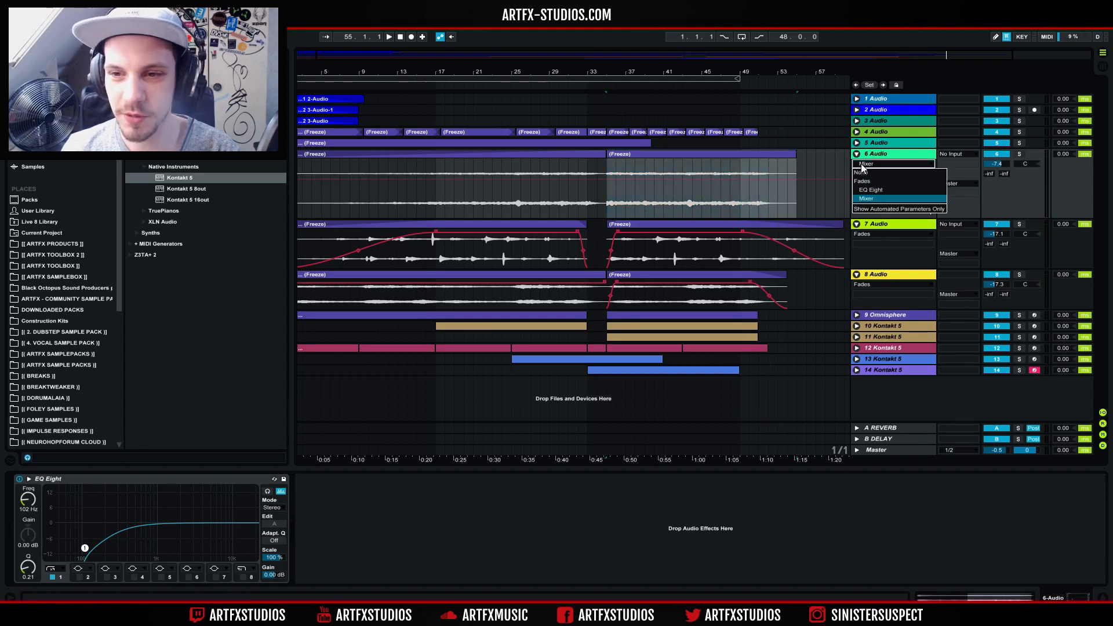
{"action": "left_click", "coordinate": [863, 181]}
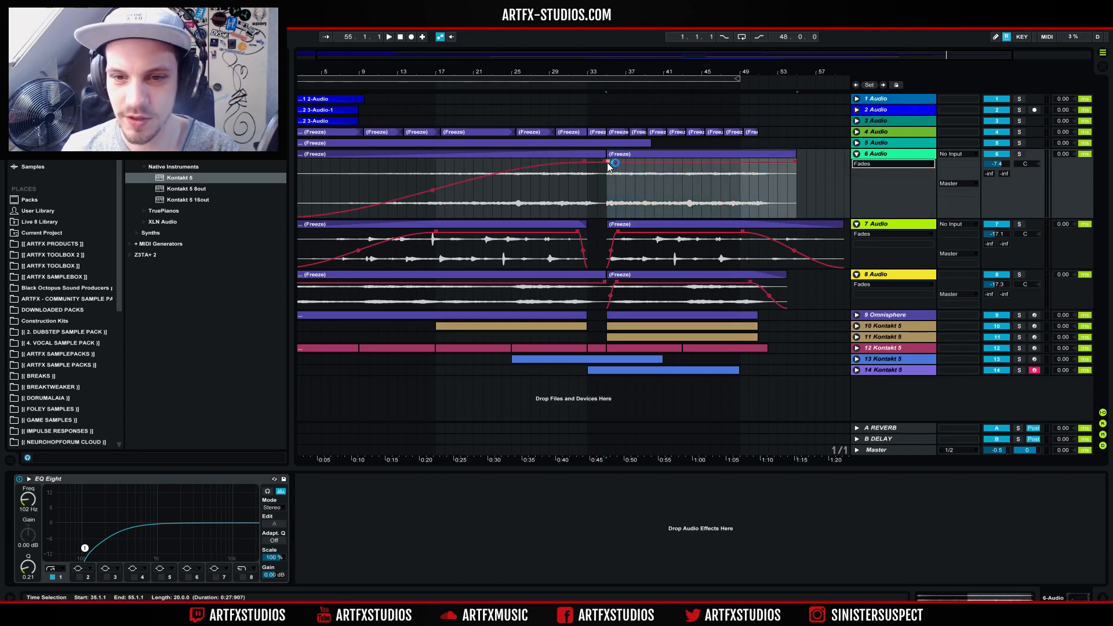
{"action": "left_click_drag", "start_coordinate": [610, 158], "coordinate": [458, 146]}
- Copy bars 17 to 33 of track 5's frozen audio to bar 35, extended to bar 57 with a short fade-in and a longer fade-out
{"action": "left_click", "coordinate": [856, 142]}
{"action": "key", "text": "ctrl+d"}
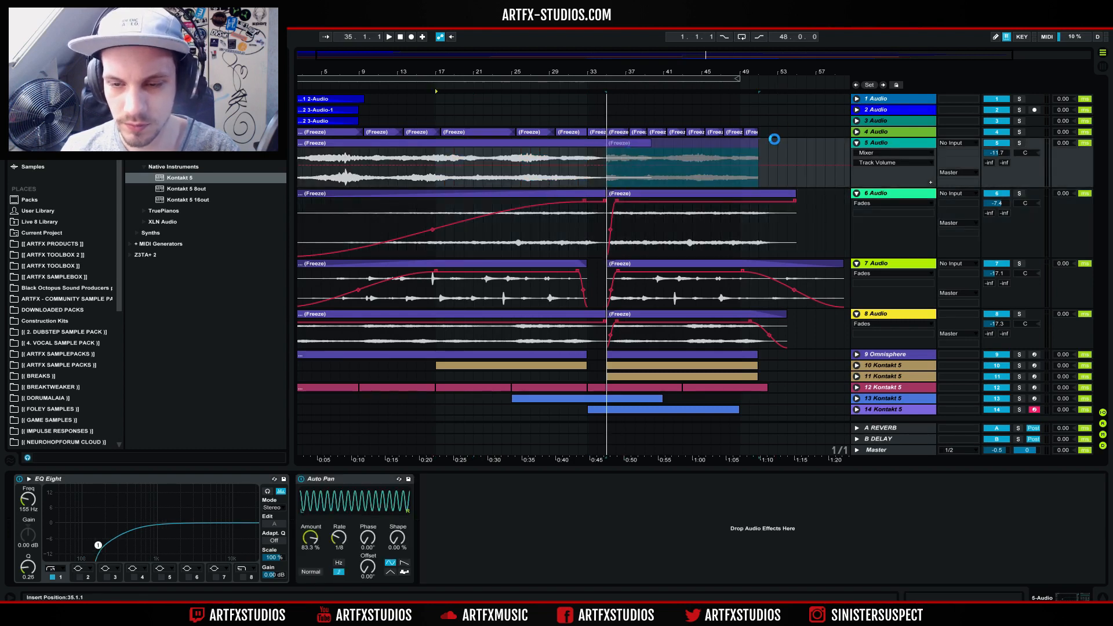
{"action": "left_click", "coordinate": [893, 152]}
{"action": "left_click", "coordinate": [869, 167]}
{"action": "mouse_move", "coordinate": [753, 140]}
{"action": "left_mouse_down"}
{"action": "mouse_move", "coordinate": [814, 142]}
{"action": "mouse_move", "coordinate": [756, 147]}
{"action": "left_mouse_up"}
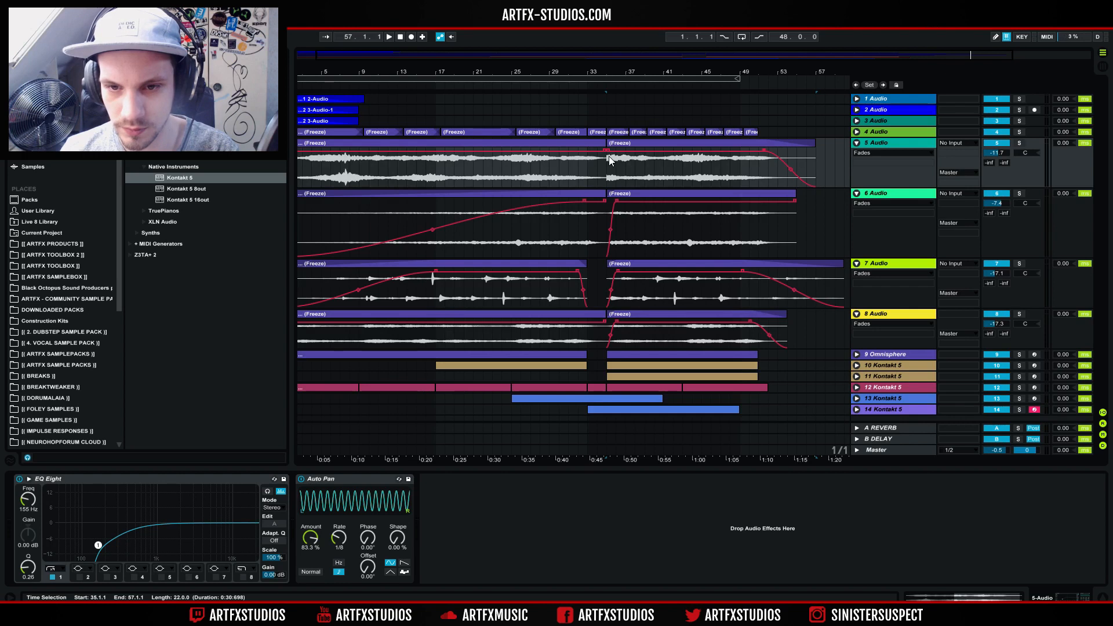
{"action": "left_click_drag", "start_coordinate": [608, 151], "coordinate": [621, 152]}
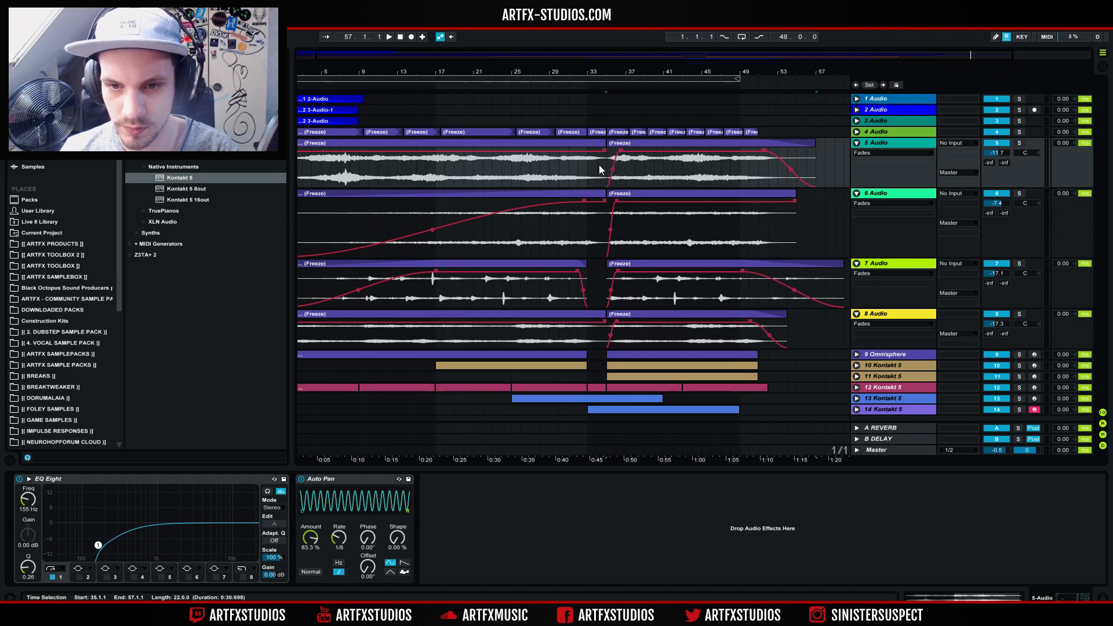
- Play the arrangement from bar 32 and fold tracks 5 to 8
{"action": "left_click", "coordinate": [576, 164]}
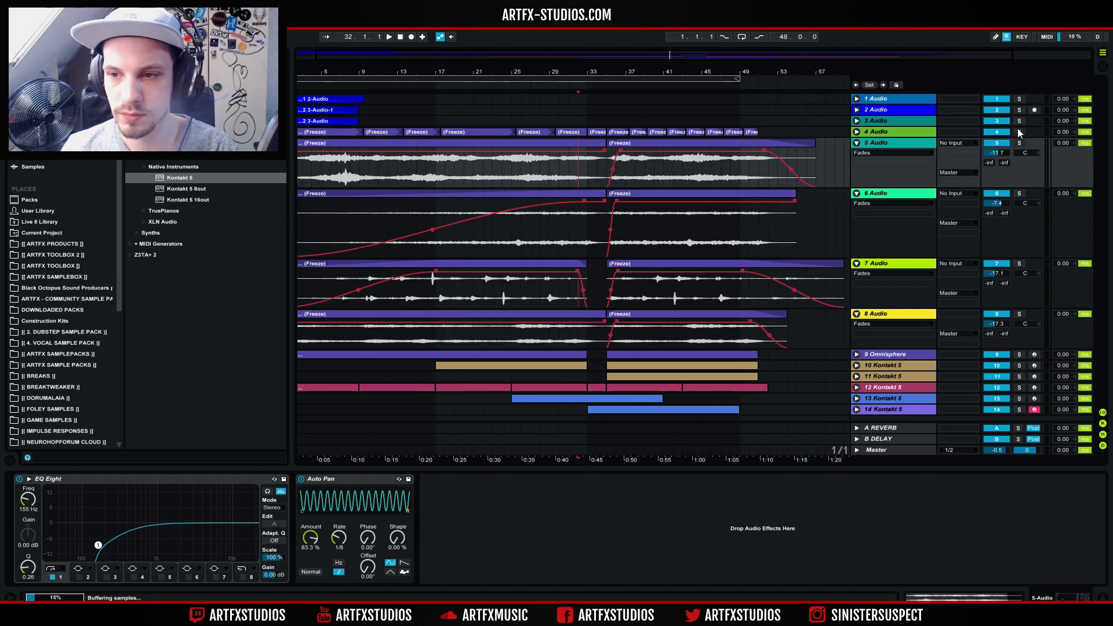
{"action": "key", "text": "space"}
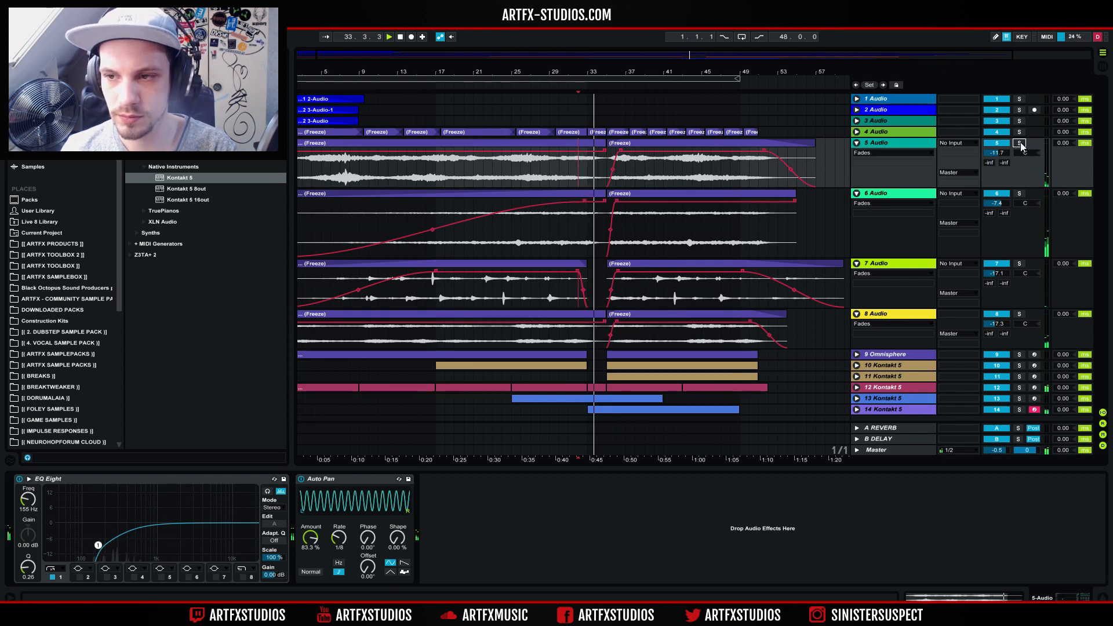
{"action": "left_click", "coordinate": [856, 143]}
{"action": "left_click", "coordinate": [857, 154]}
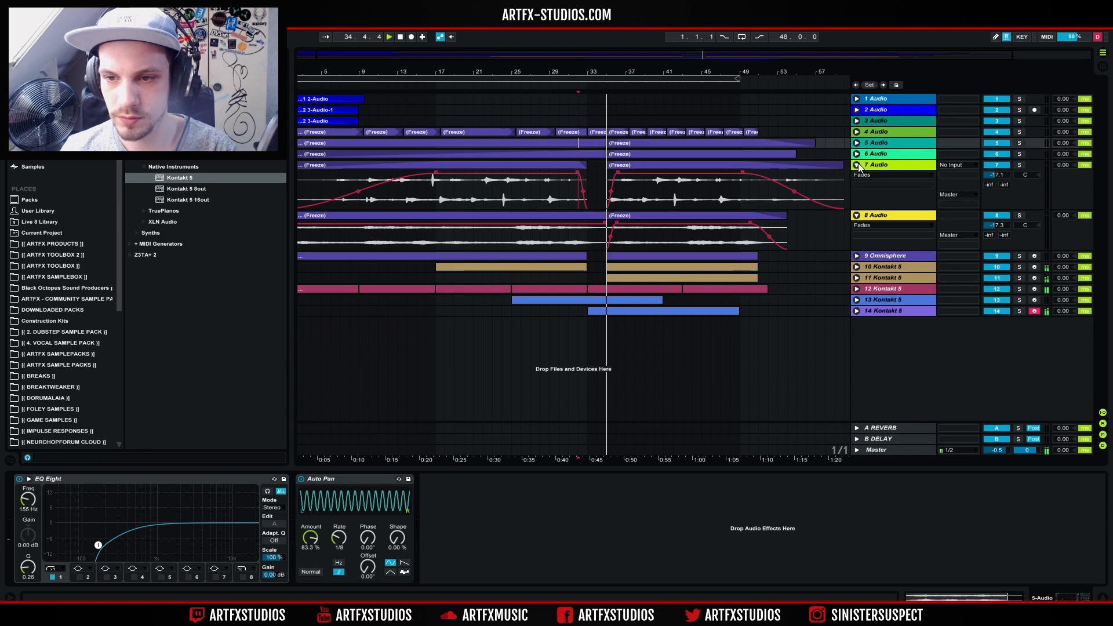
{"action": "left_click", "coordinate": [857, 165]}
{"action": "left_click", "coordinate": [857, 177]}
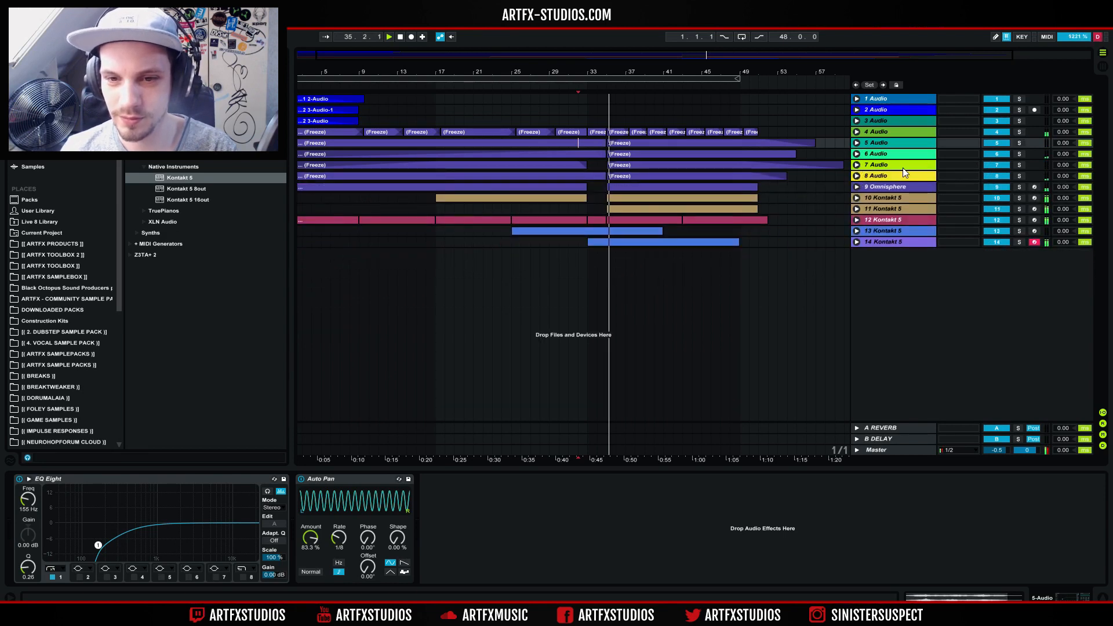
- Stop playback and freeze the three Action Strikes Kontakt tracks, 10, 11 and 12, together
{"action": "left_click", "coordinate": [880, 197]}
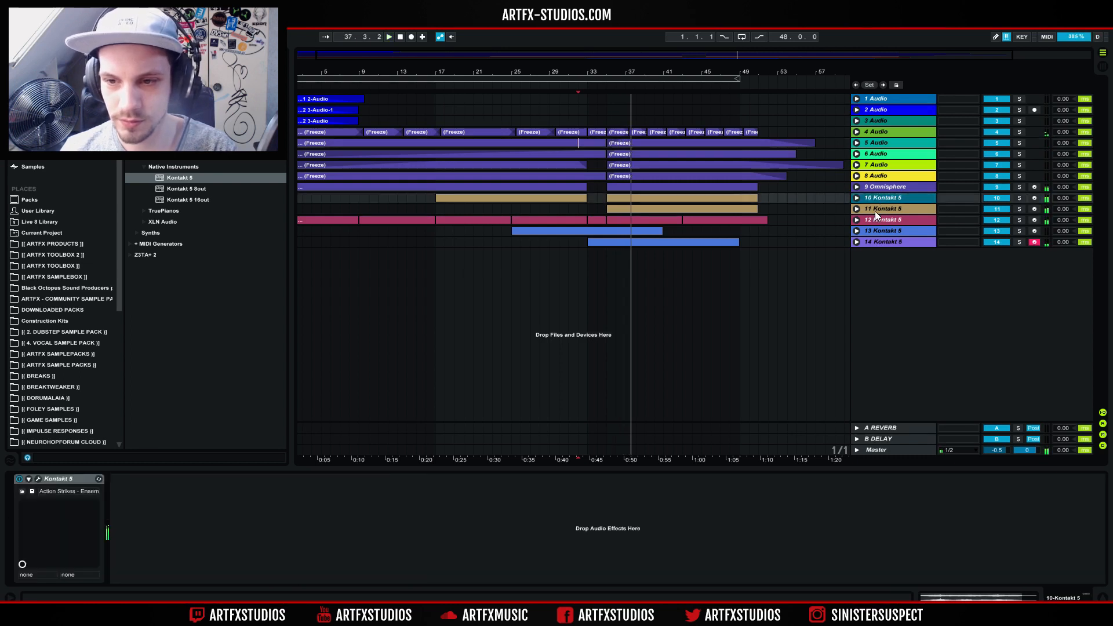
{"action": "left_click", "coordinate": [875, 210]}
{"action": "right_click", "coordinate": [886, 198]}
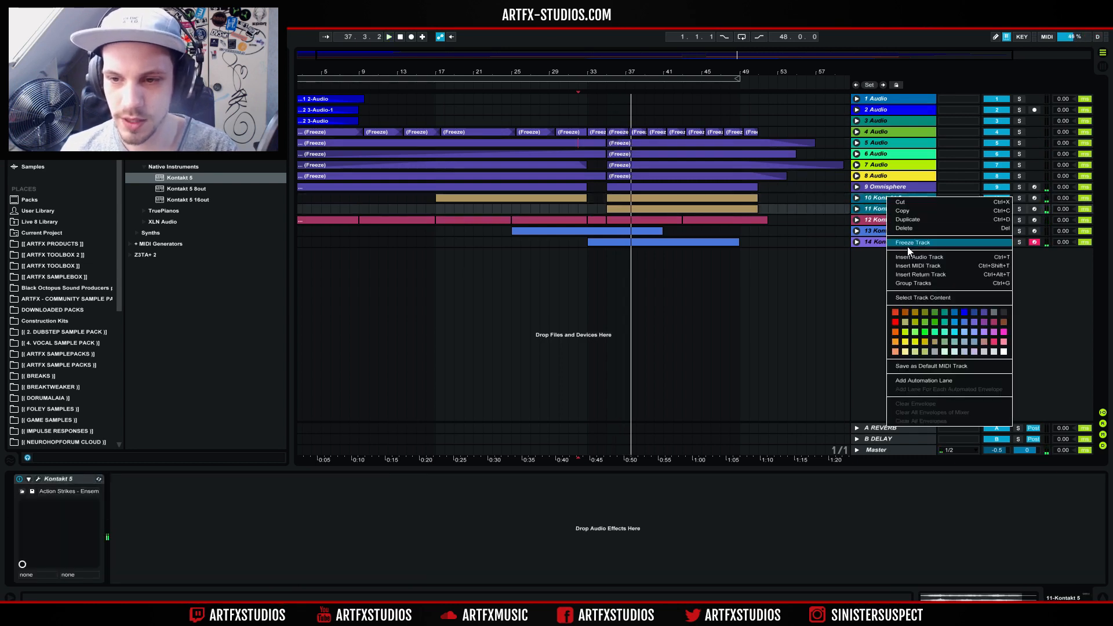
{"action": "left_click", "coordinate": [868, 218]}
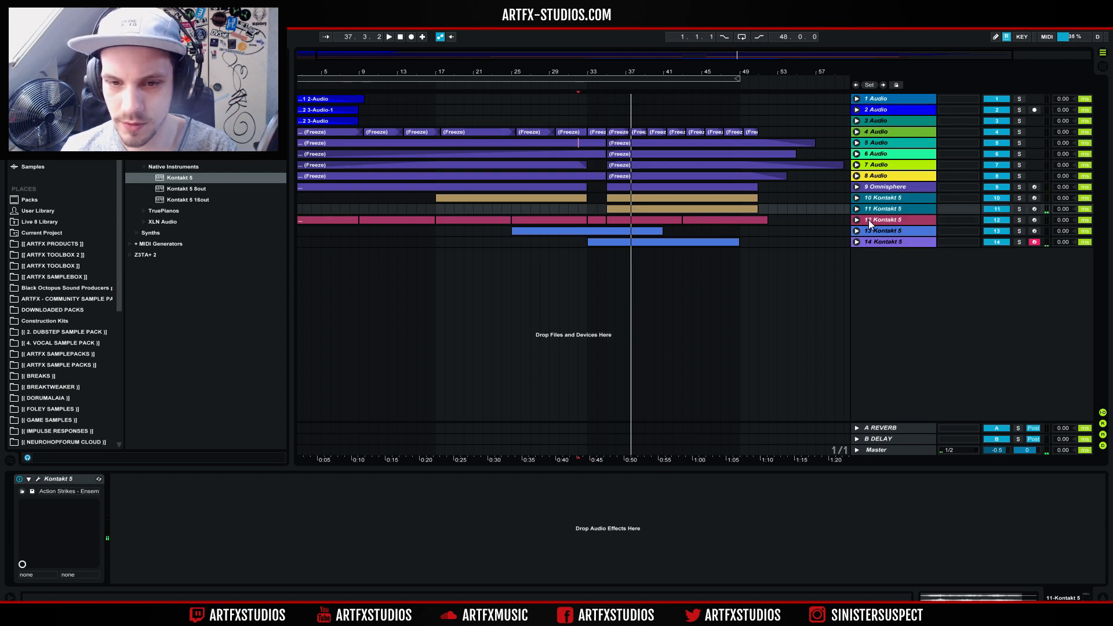
{"action": "left_click", "coordinate": [870, 222]}
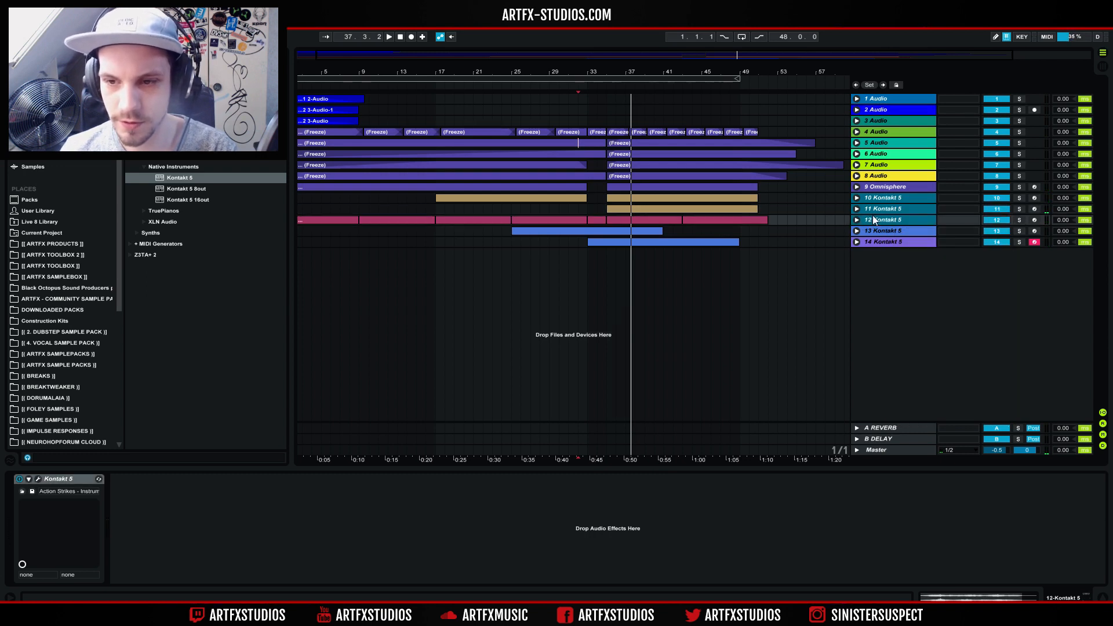
{"action": "right_click", "coordinate": [873, 219]}
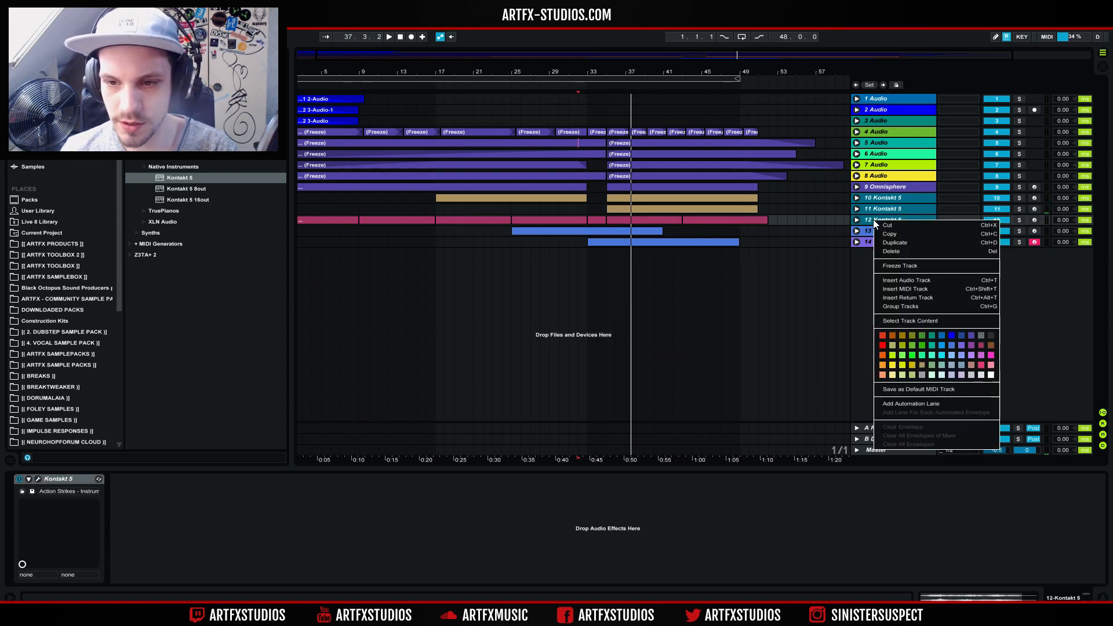
{"action": "left_click", "coordinate": [896, 265]}
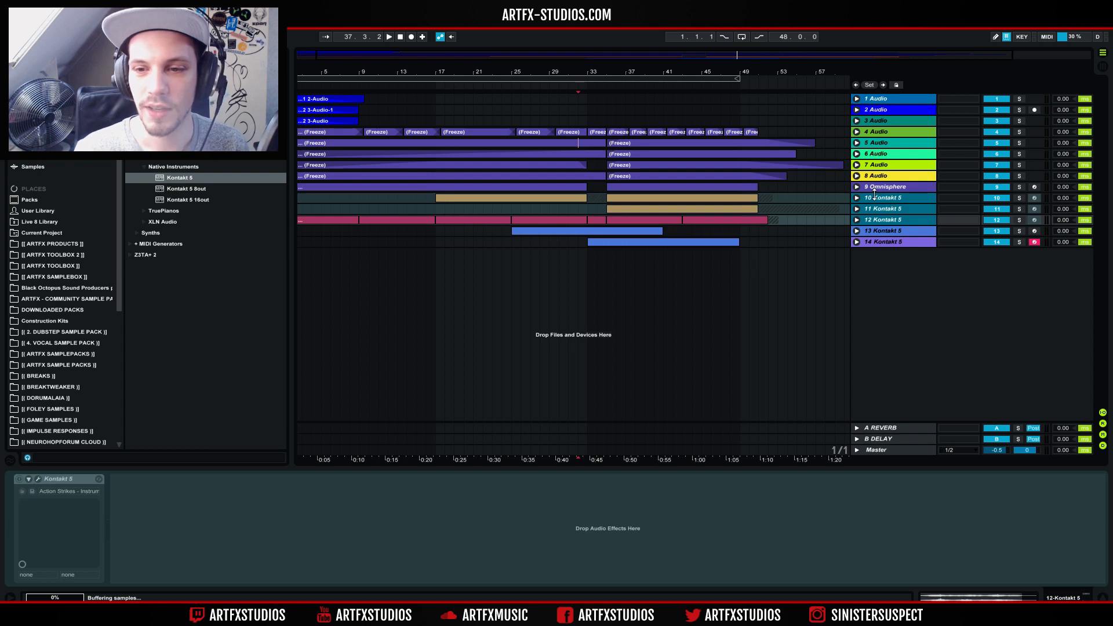
- Unfold track 14 and copy track 13's 16-bar clip from bar 25 to bar 43
{"action": "left_click", "coordinate": [857, 242]}
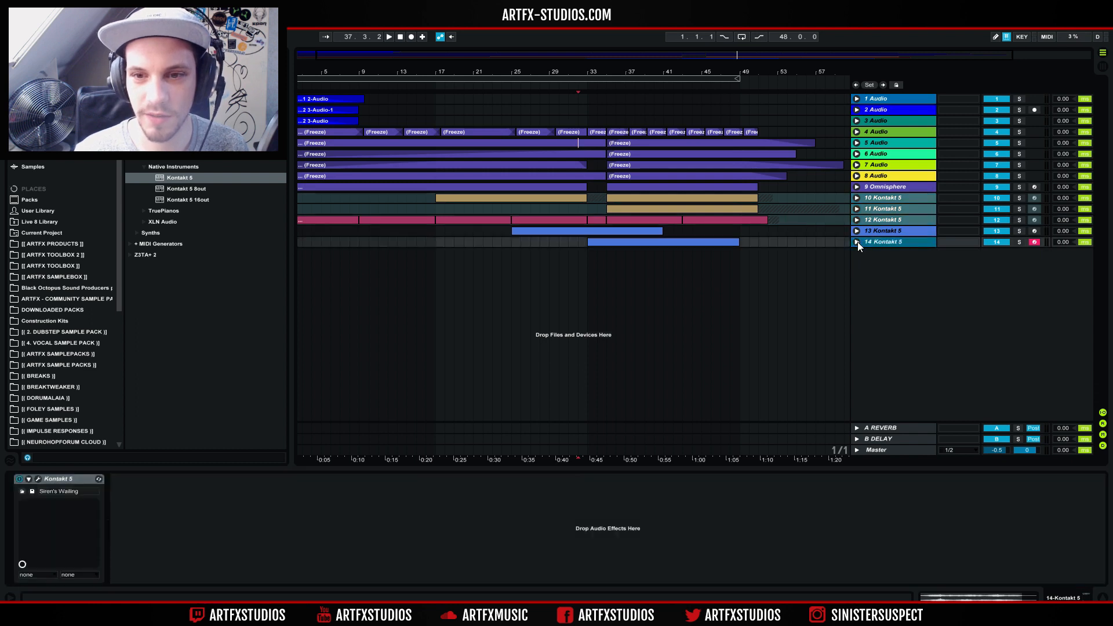
{"action": "left_click", "coordinate": [856, 242]}
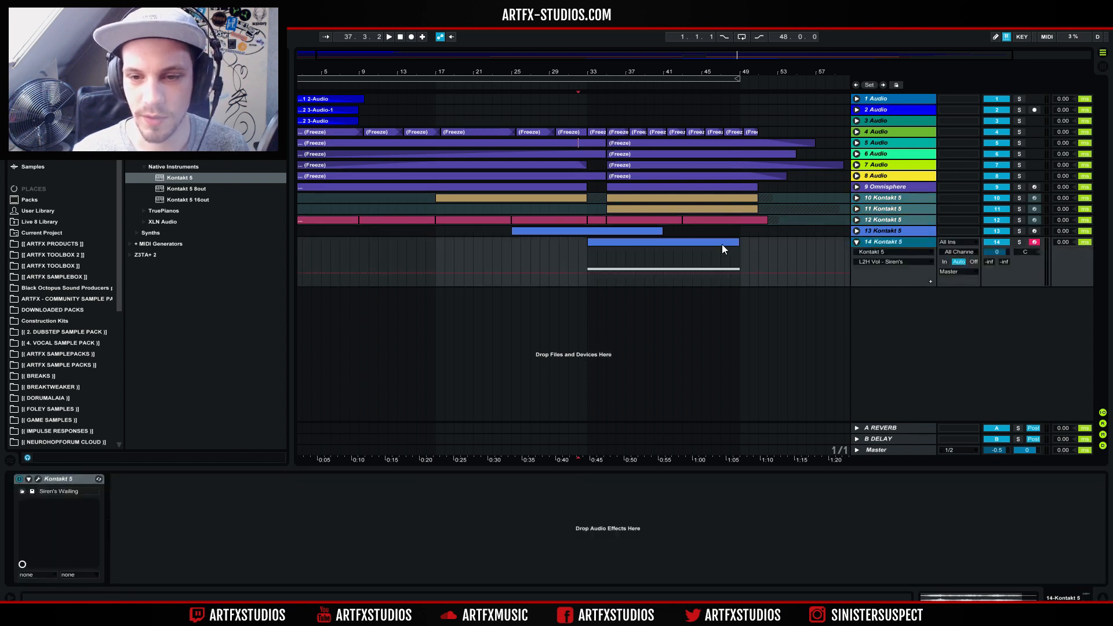
{"action": "left_click", "coordinate": [595, 234]}
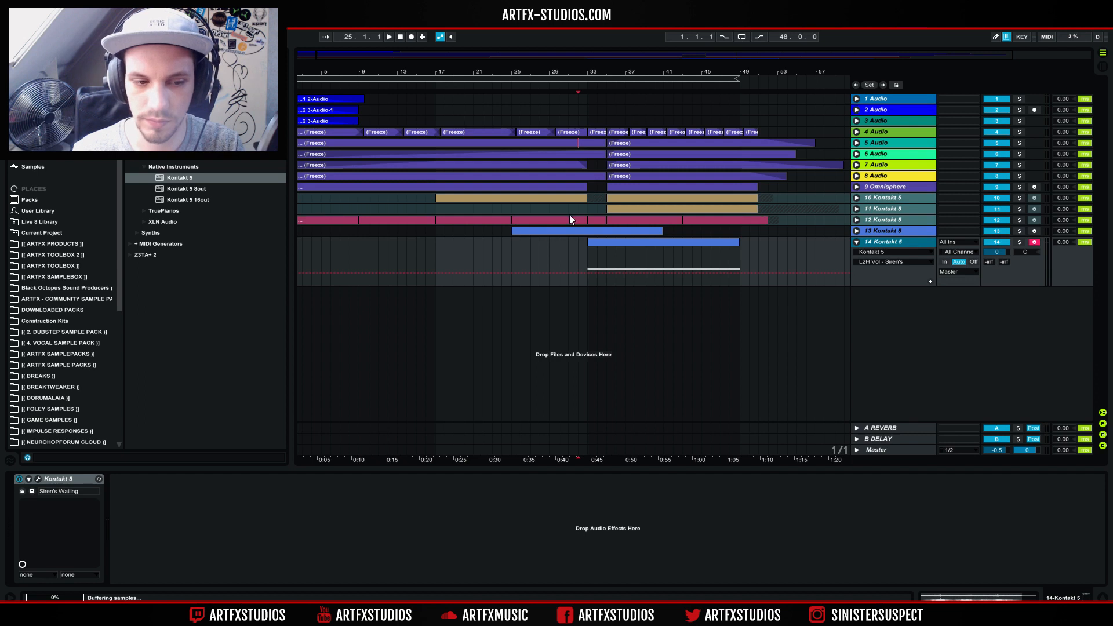
{"action": "left_click", "coordinate": [783, 231]}
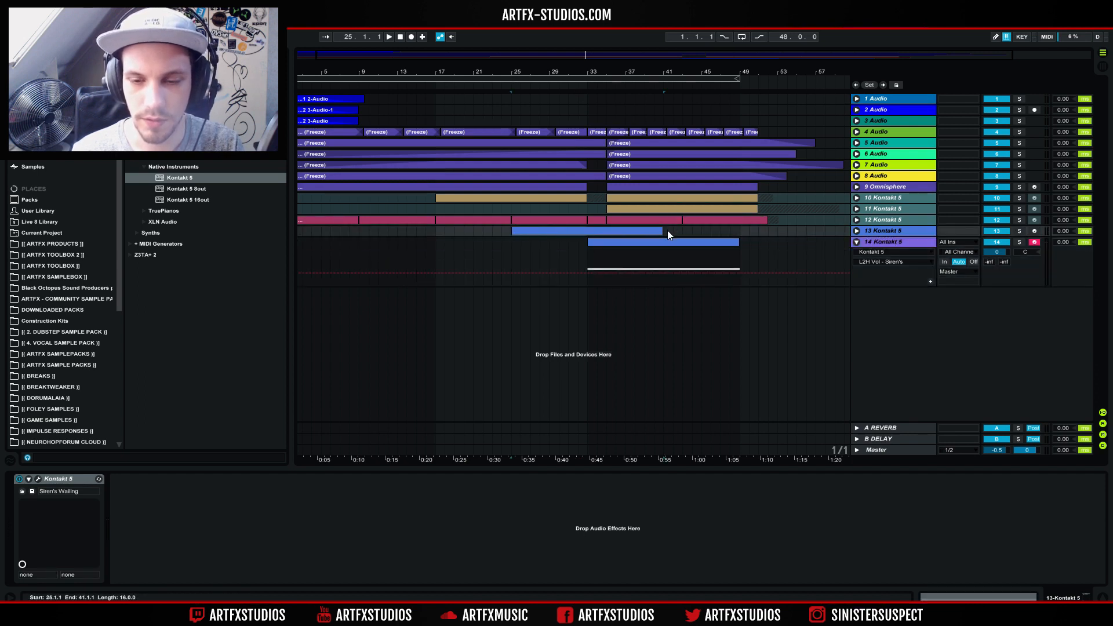
{"action": "left_click_drag", "start_coordinate": [563, 230], "coordinate": [667, 231]}
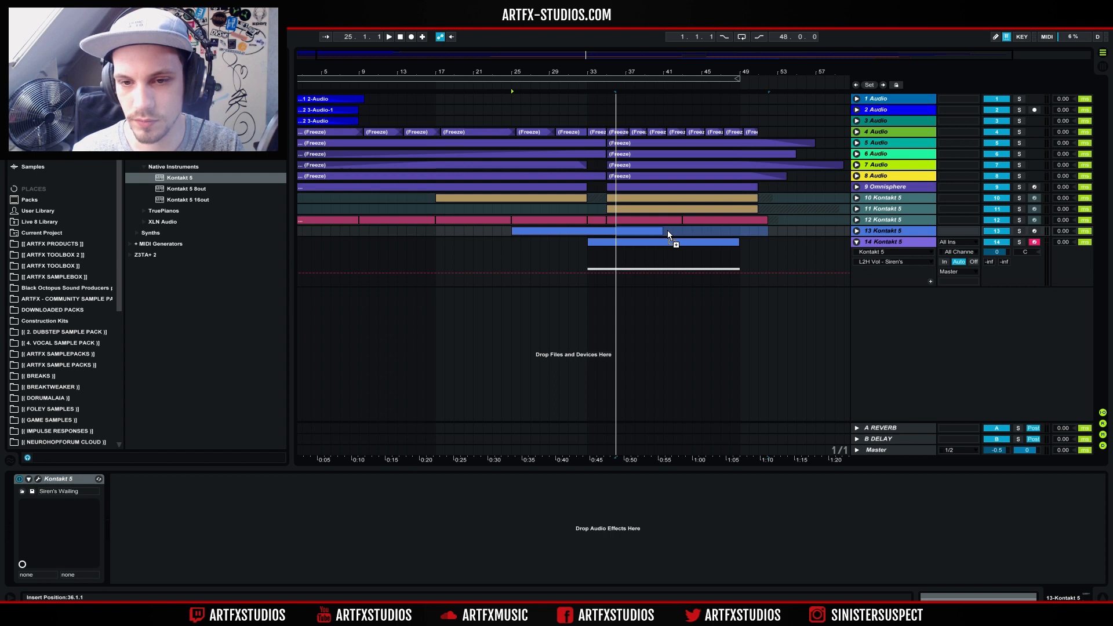
{"action": "left_click_drag", "start_coordinate": [668, 230], "coordinate": [676, 228]}
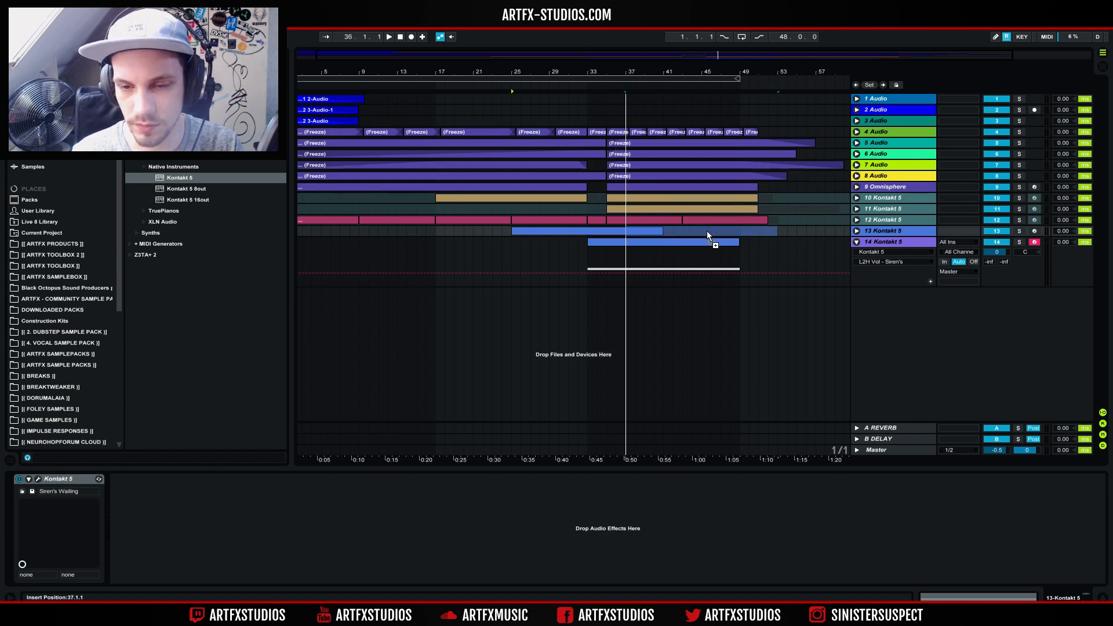
{"action": "left_click_drag", "start_coordinate": [688, 233], "coordinate": [685, 231]}
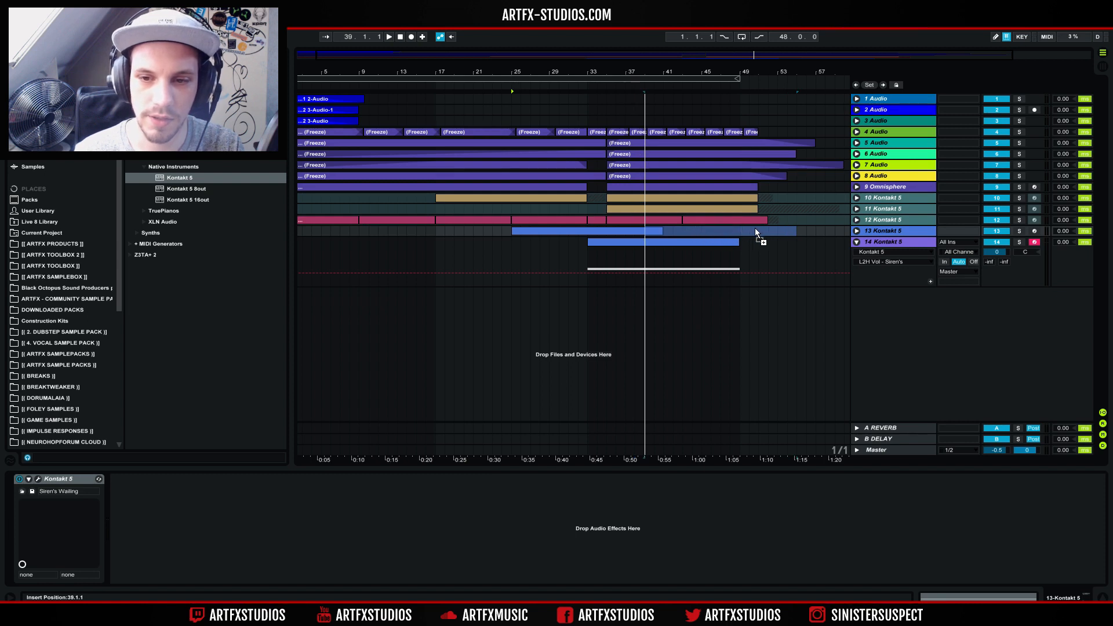
{"action": "left_click_drag", "start_coordinate": [755, 229], "coordinate": [812, 229]}
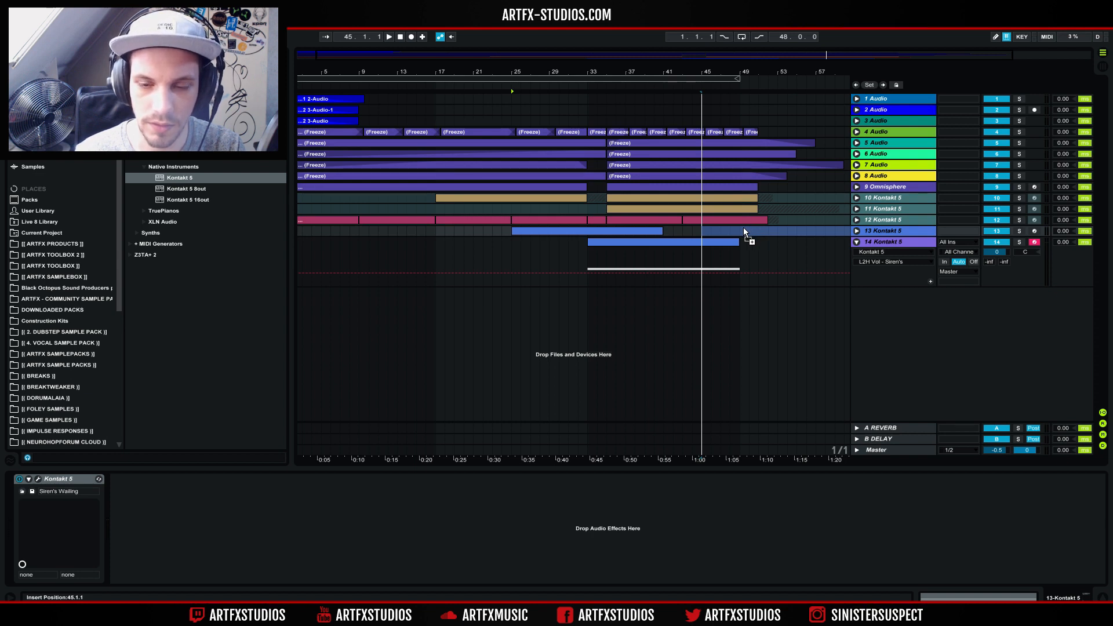
{"action": "left_click_drag", "start_coordinate": [740, 228], "coordinate": [738, 230]}
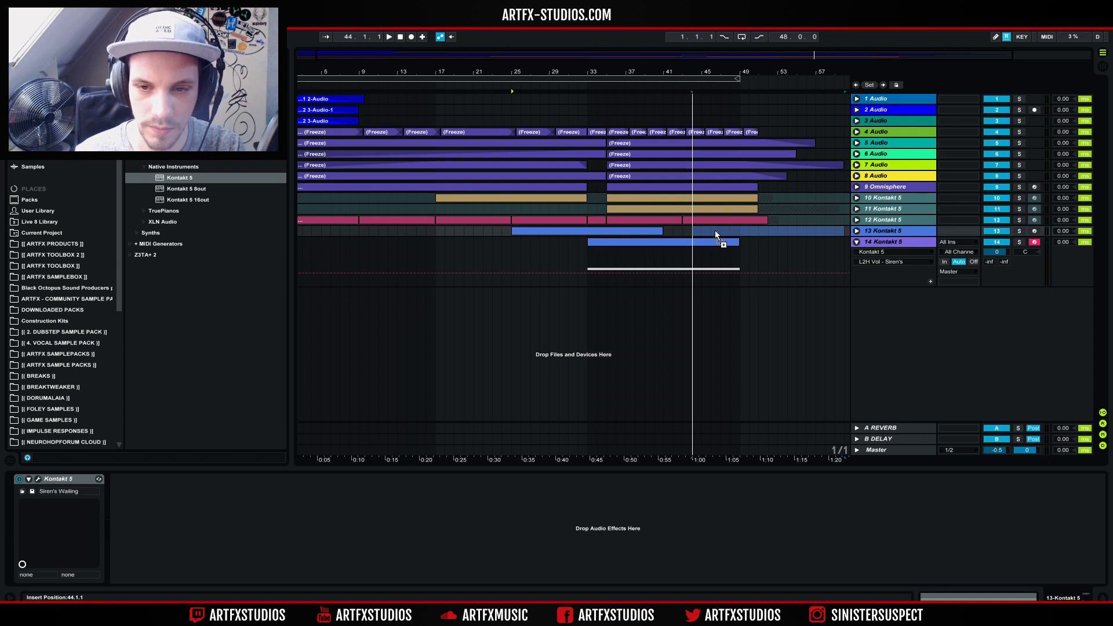
{"action": "left_click_drag", "start_coordinate": [715, 231], "coordinate": [715, 229]}
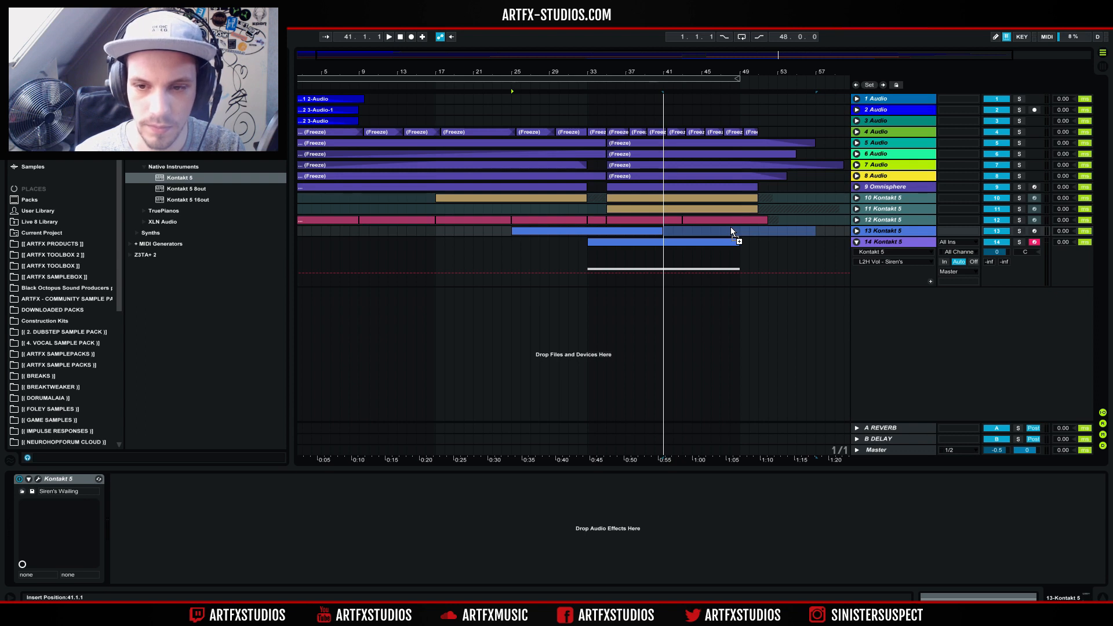
{"action": "left_click_drag", "start_coordinate": [731, 230], "coordinate": [731, 230]}
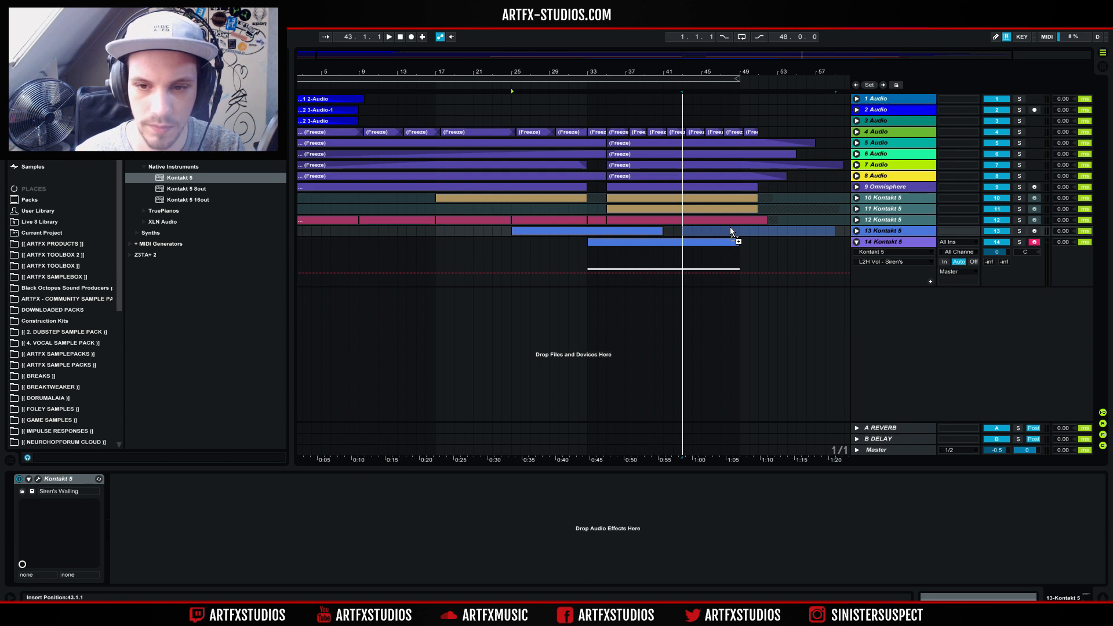
{"action": "left_click_drag", "start_coordinate": [730, 228], "coordinate": [725, 225]}
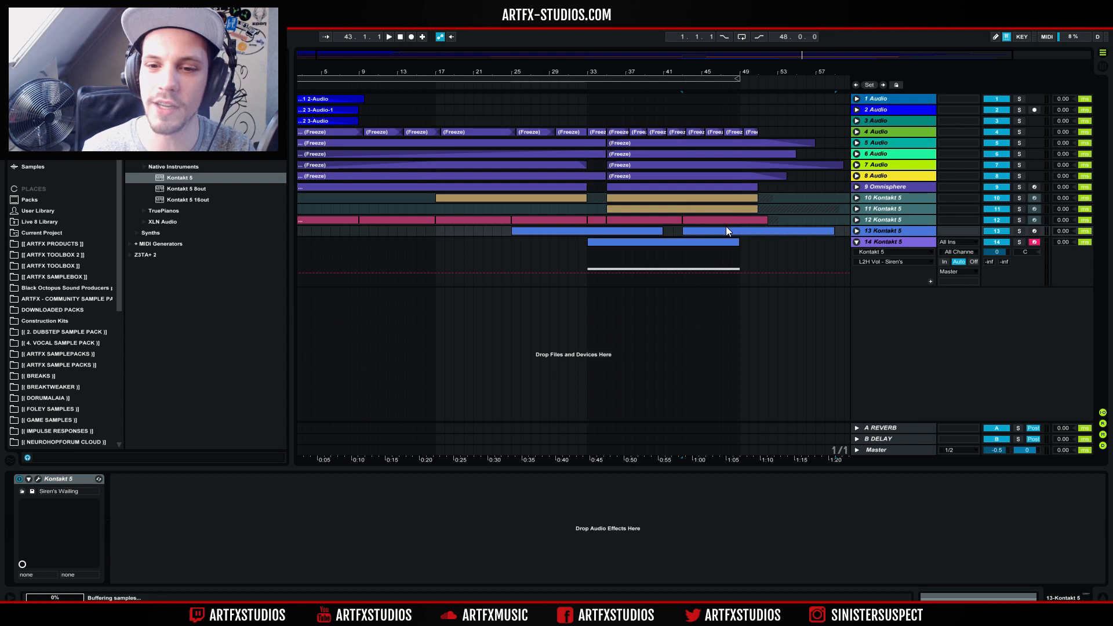
- Inspect track 13's clips unfolded, and fold tracks 13 and 14
{"action": "left_click", "coordinate": [857, 230]}
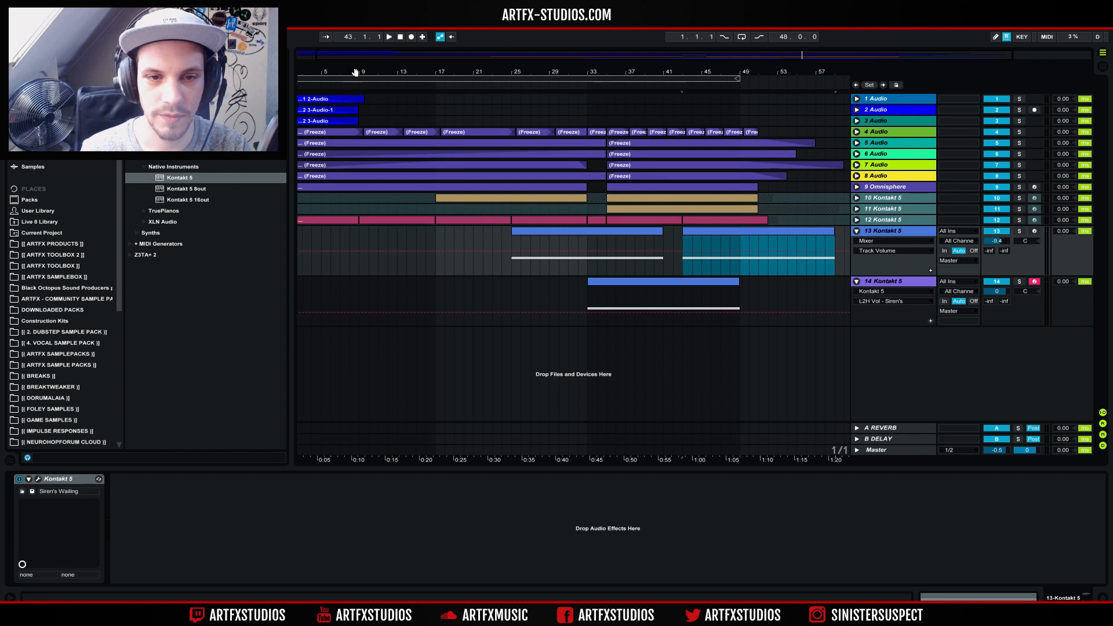
{"action": "left_click_drag", "start_coordinate": [362, 71], "coordinate": [360, 72]}
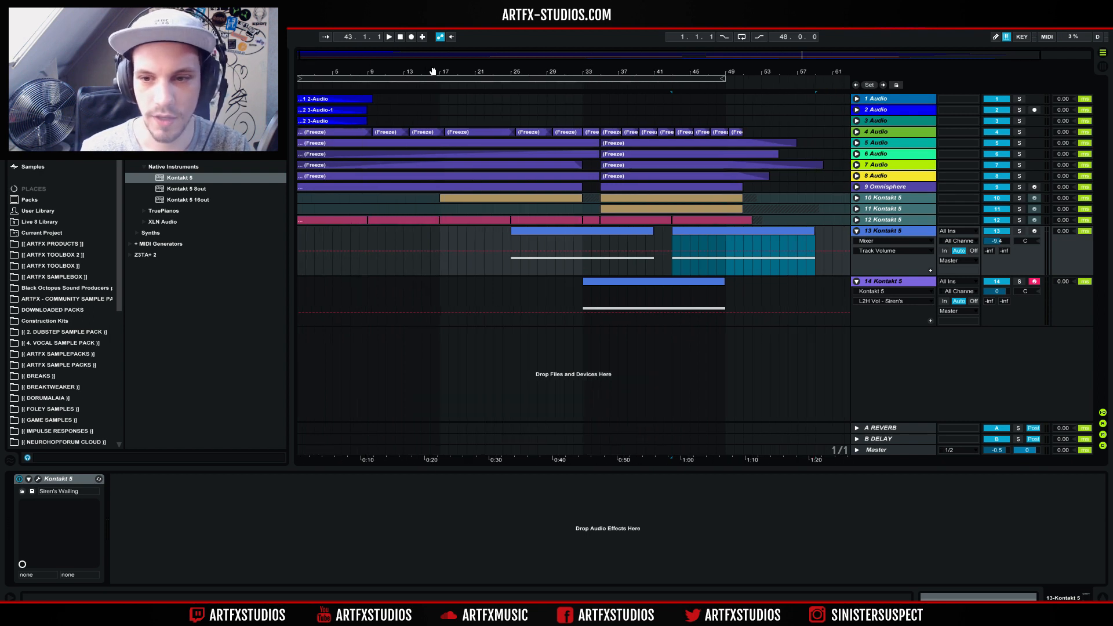
{"action": "left_click", "coordinate": [857, 230]}
{"action": "left_click", "coordinate": [857, 242]}
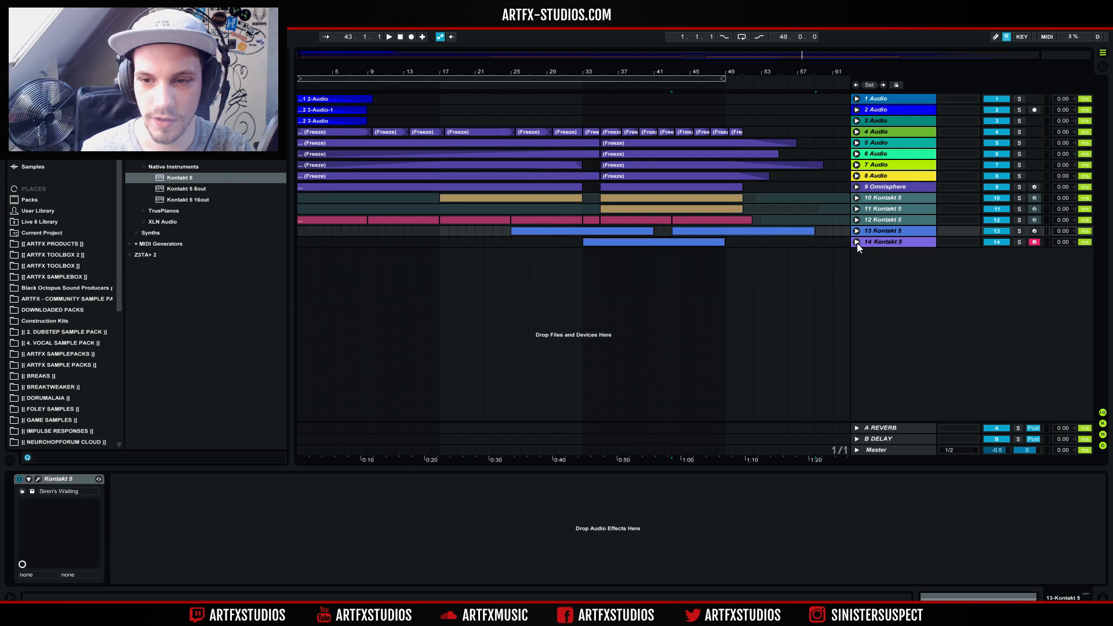
- Freeze the Omnisphere track 9
{"action": "left_click", "coordinate": [881, 186]}
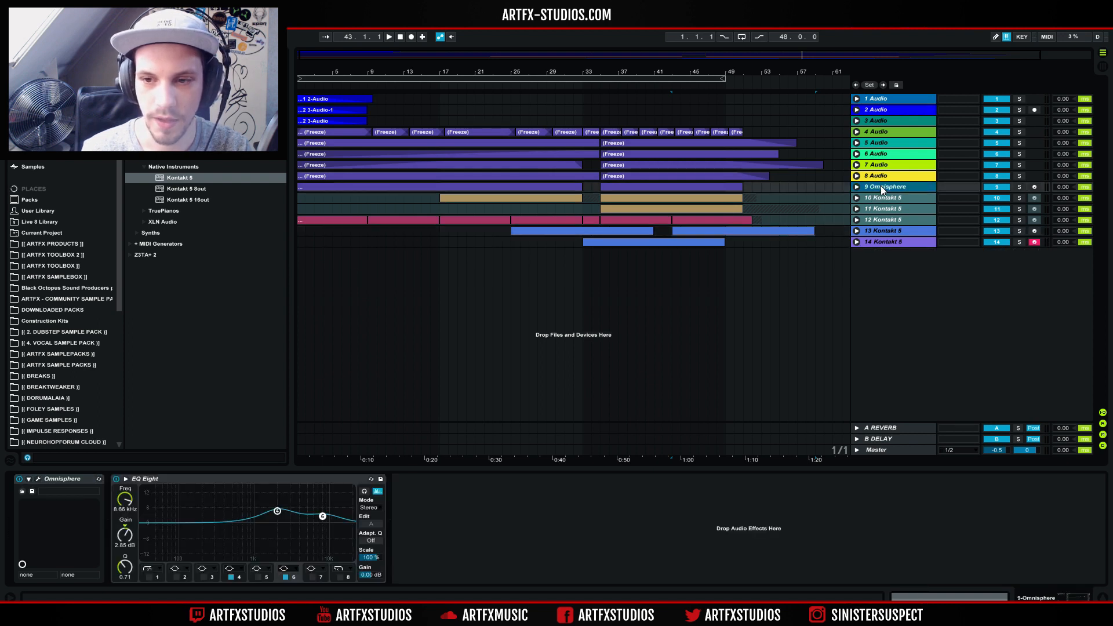
{"action": "right_click", "coordinate": [881, 185]}
{"action": "left_click", "coordinate": [907, 256]}
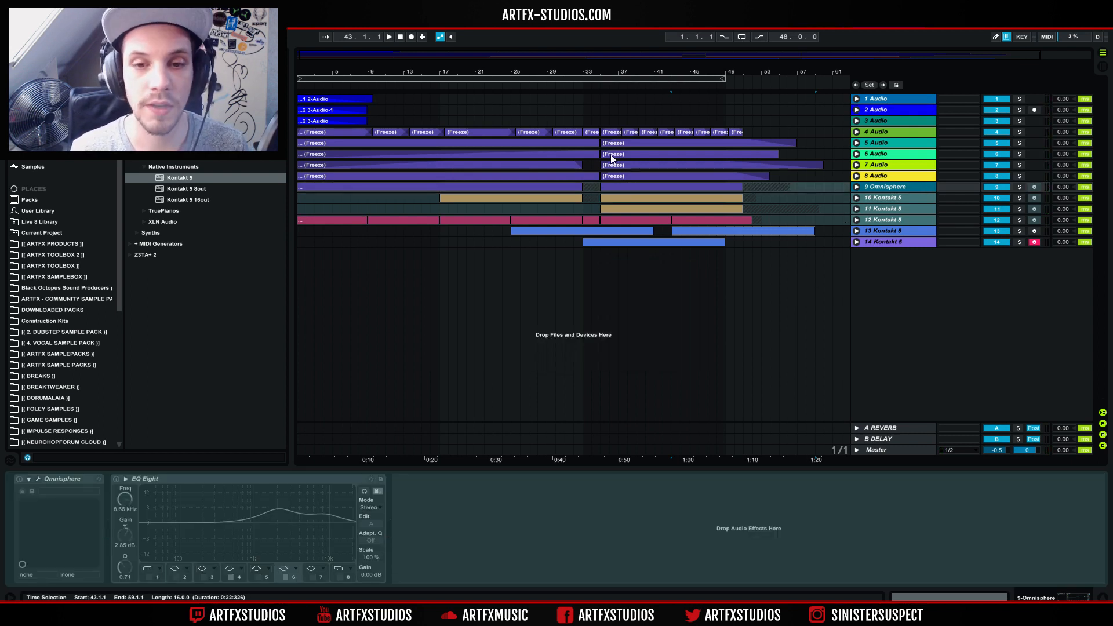
{"action": "left_click", "coordinate": [409, 98]}
{"action": "key", "text": "minus"}
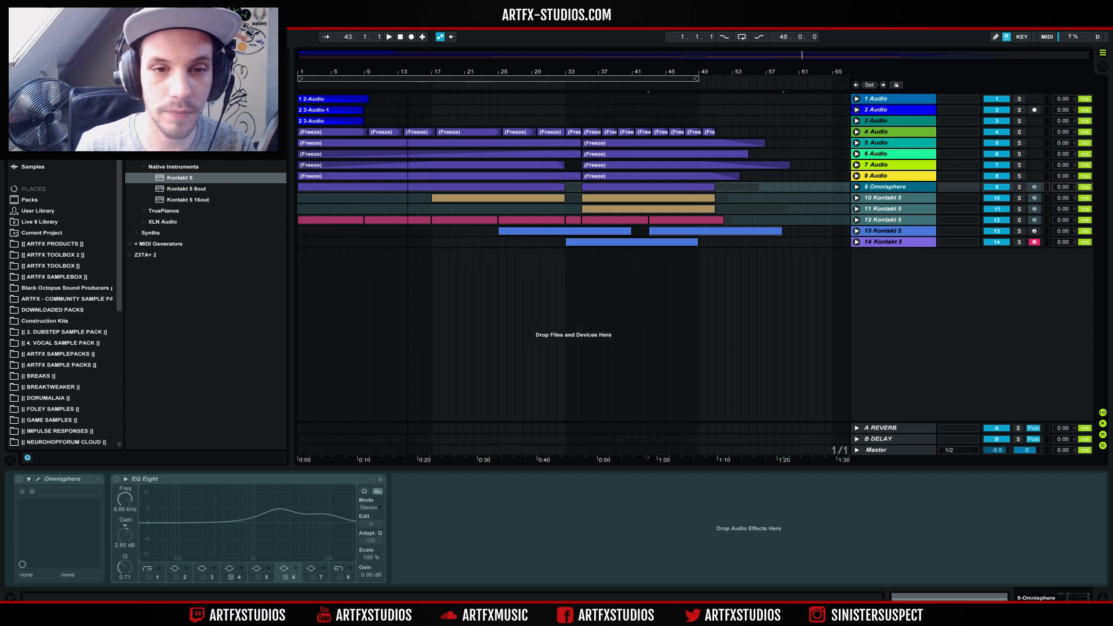
- Play the arrangement from bar 1 to check playback with the frozen tracks, and stop it
{"action": "left_click", "coordinate": [305, 210]}
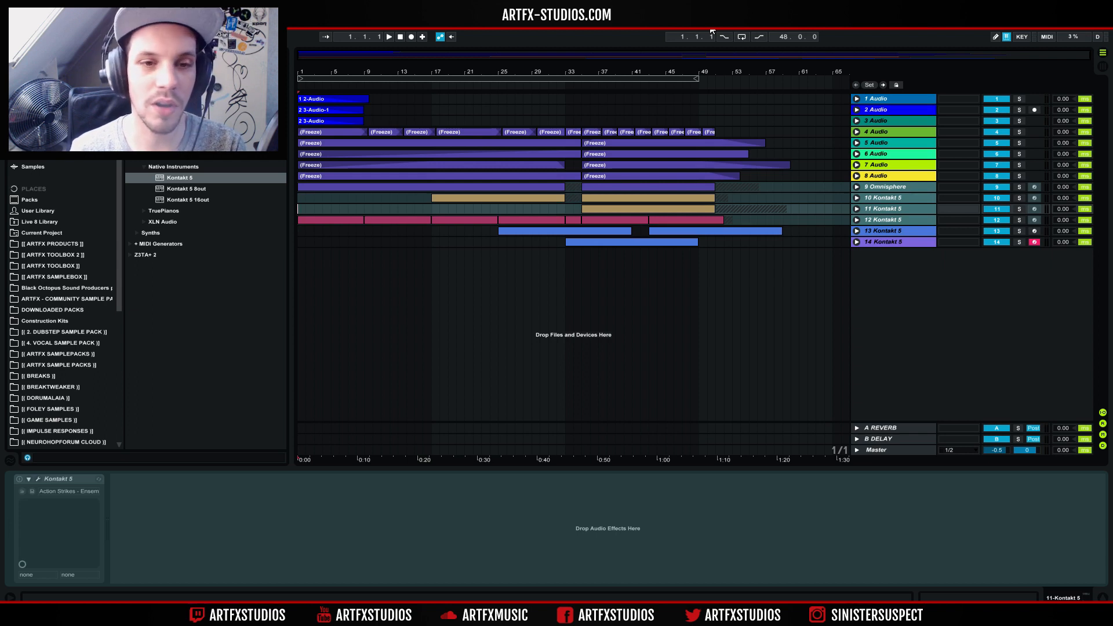
{"action": "key", "text": "space"}
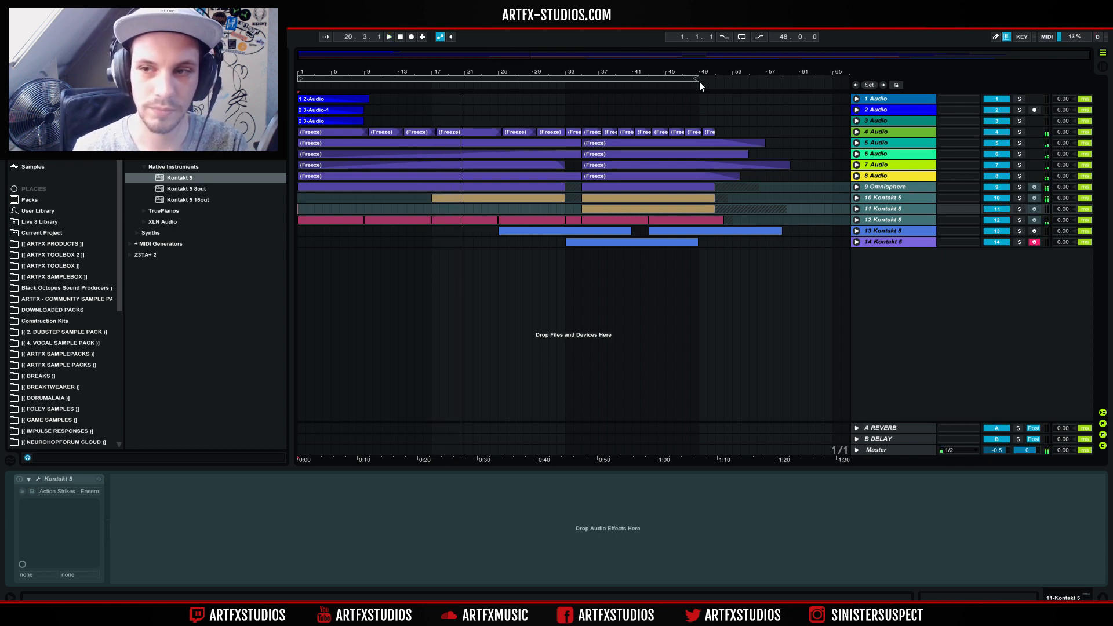
{"action": "key", "text": "space"}
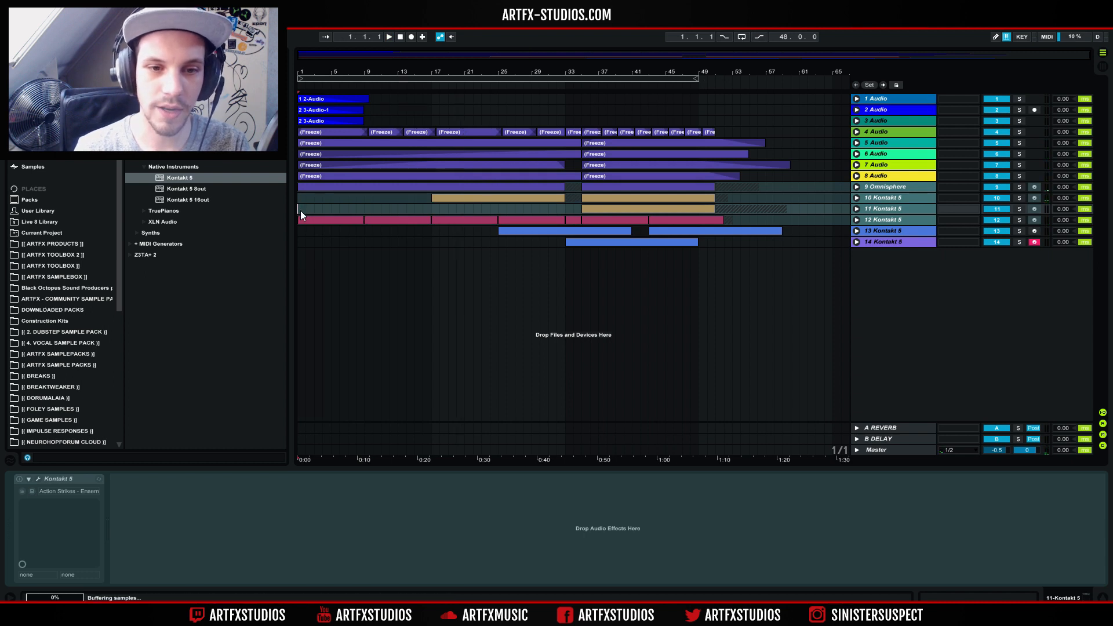
{"action": "key", "text": "space"}
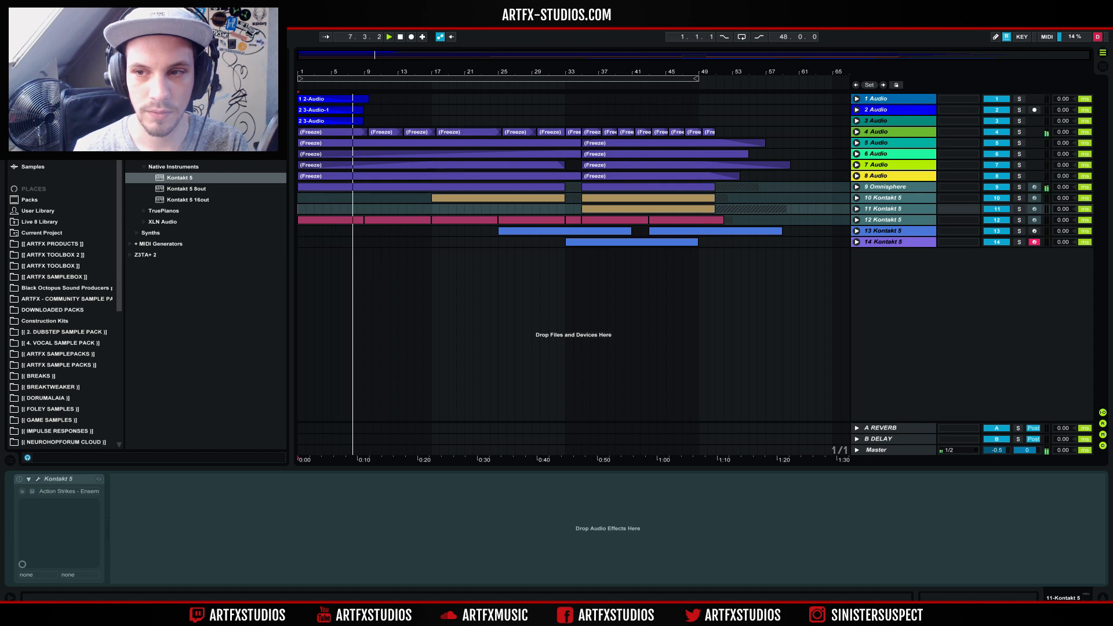
{"action": "key", "text": "space"}
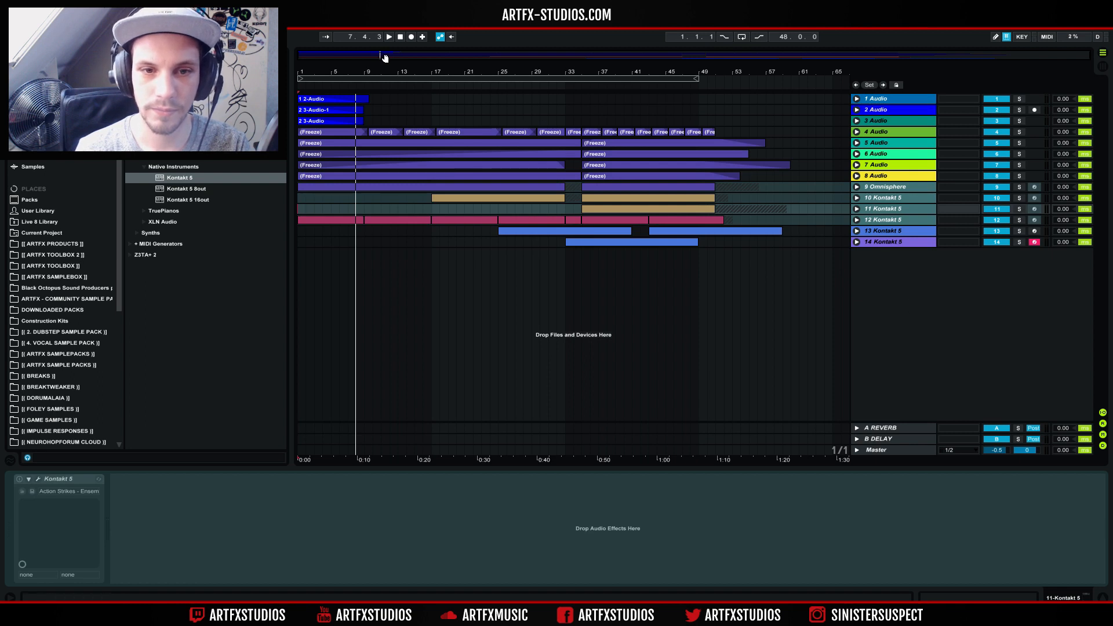
- Extend the loop region from bar 1 to a length of 64 bars and start a WAV export of the Master track
{"action": "left_click_drag", "start_coordinate": [699, 80], "coordinate": [827, 63]}
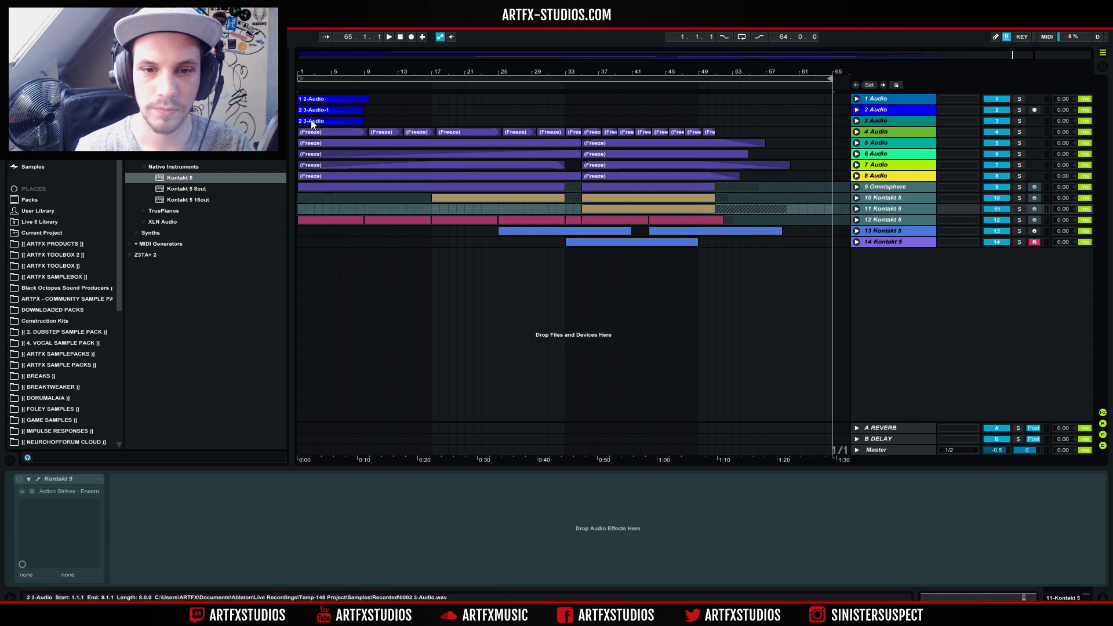
{"action": "left_click_drag", "start_coordinate": [359, 71], "coordinate": [359, 61]}
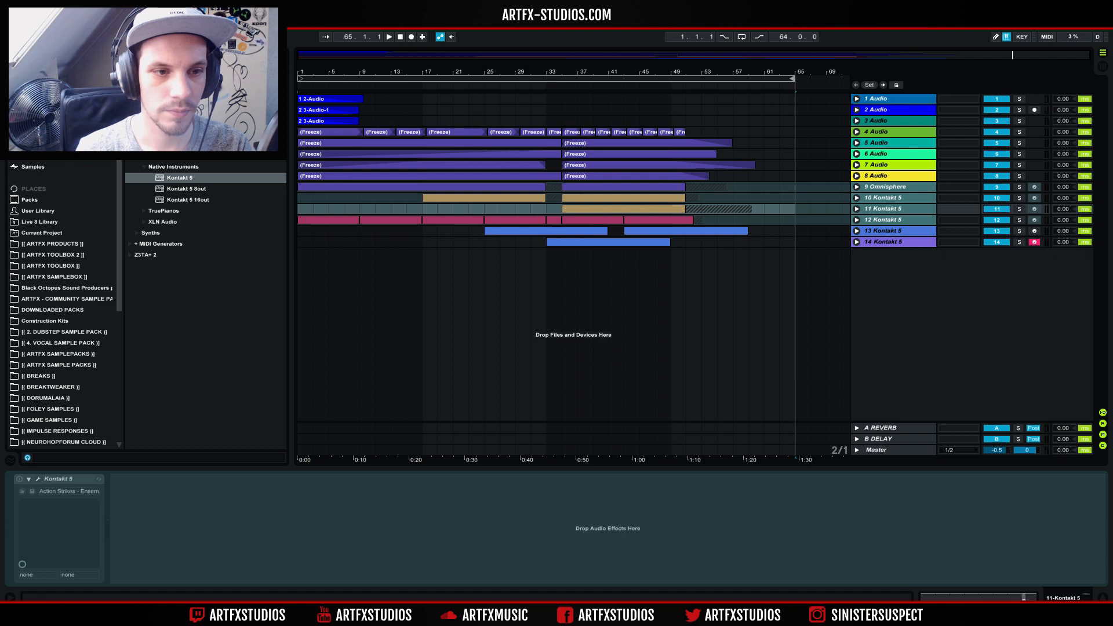
{"action": "left_click", "coordinate": [10, 18]}
{"action": "left_click", "coordinate": [36, 180]}
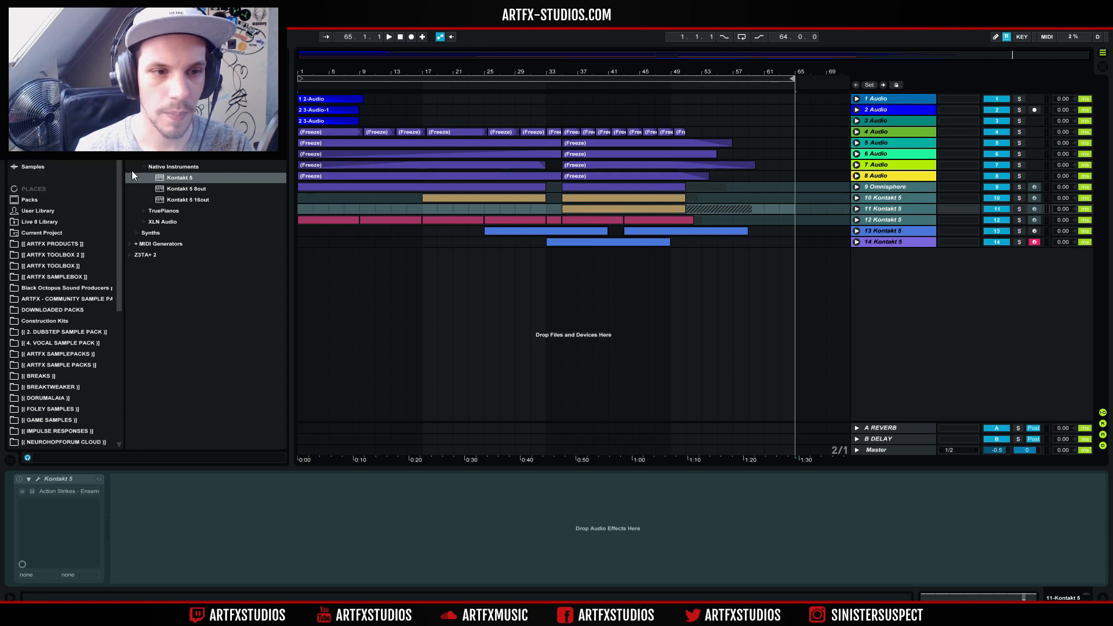
{"action": "left_click", "coordinate": [540, 458]}
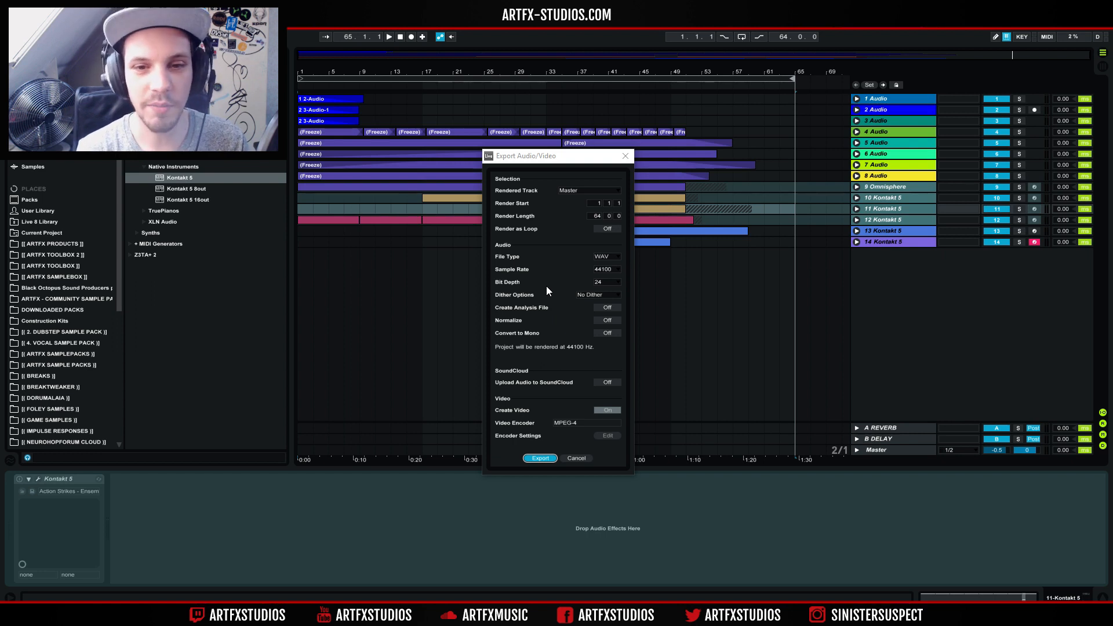
{"action": "key", "text": "Return"}
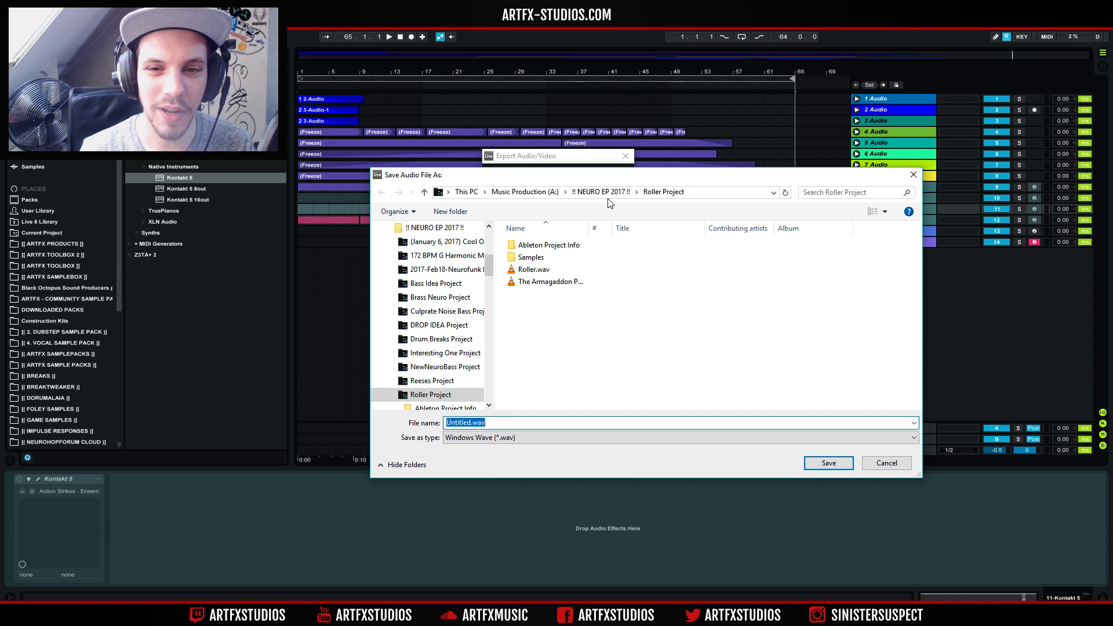
- Save the exported audio as EPIC in the [[ ARTFX TOOLBOX 2 ]] folder on the PROGRAMS x64 (B:) drive
{"action": "scroll", "coordinate": [481, 232], "scroll_direction": "up", "scroll_amount": 10}
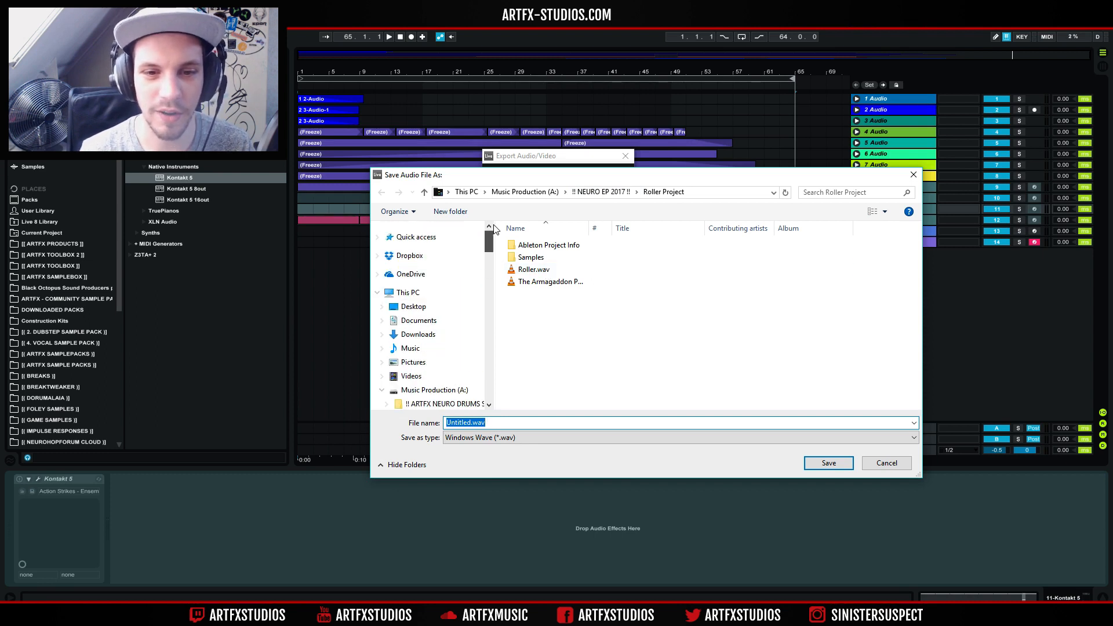
{"action": "scroll", "coordinate": [423, 337], "scroll_direction": "down", "scroll_amount": 3}
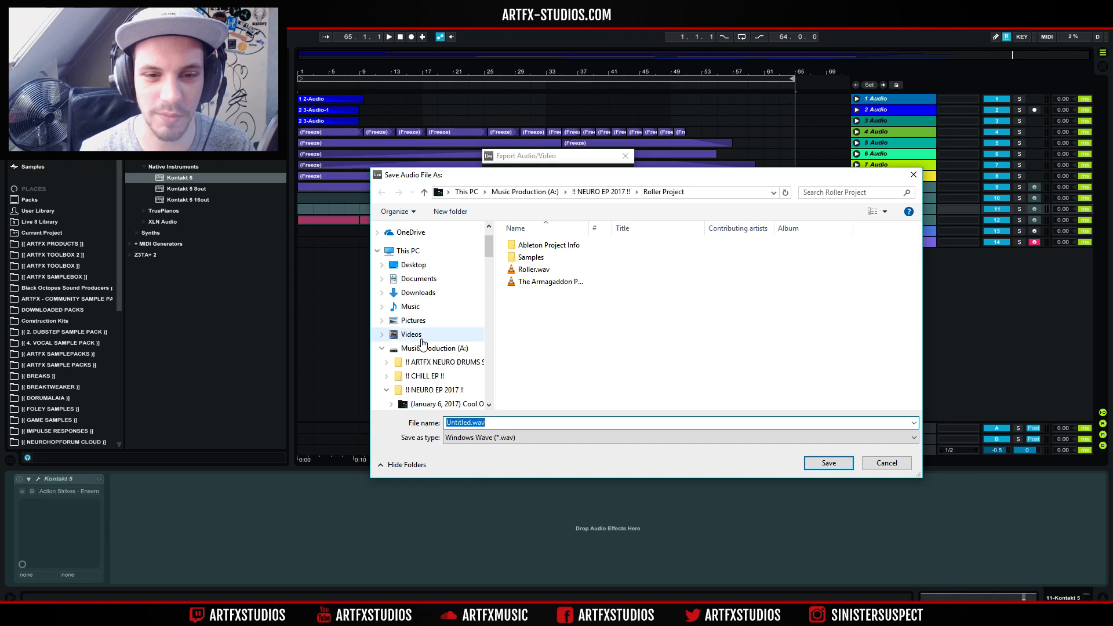
{"action": "left_click", "coordinate": [382, 349]}
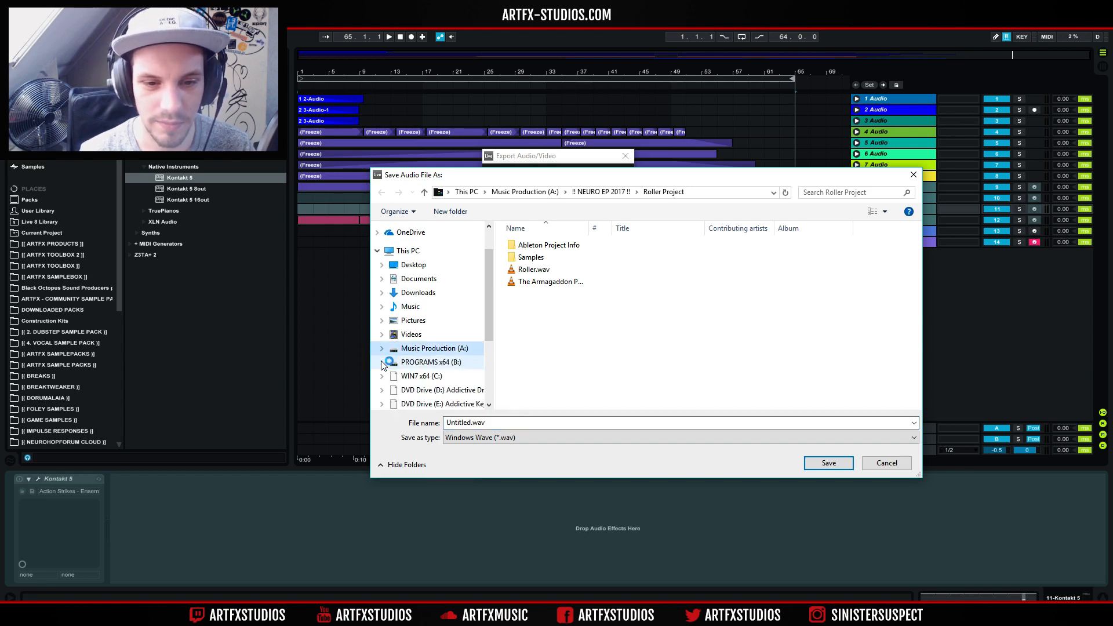
{"action": "double_click", "coordinate": [432, 366]}
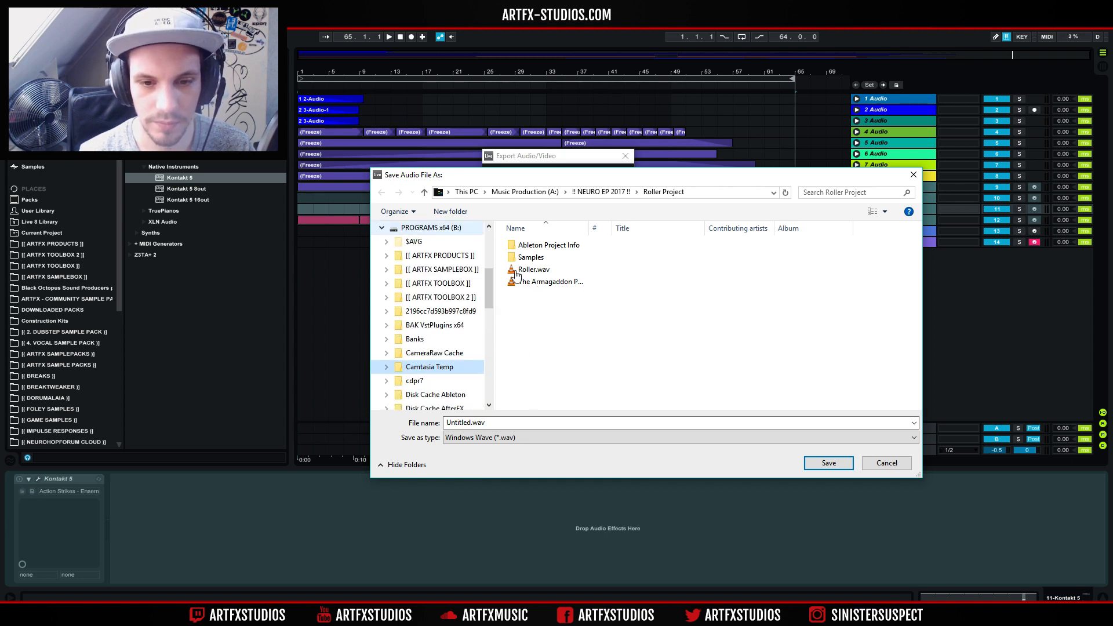
{"action": "left_click", "coordinate": [444, 297]}
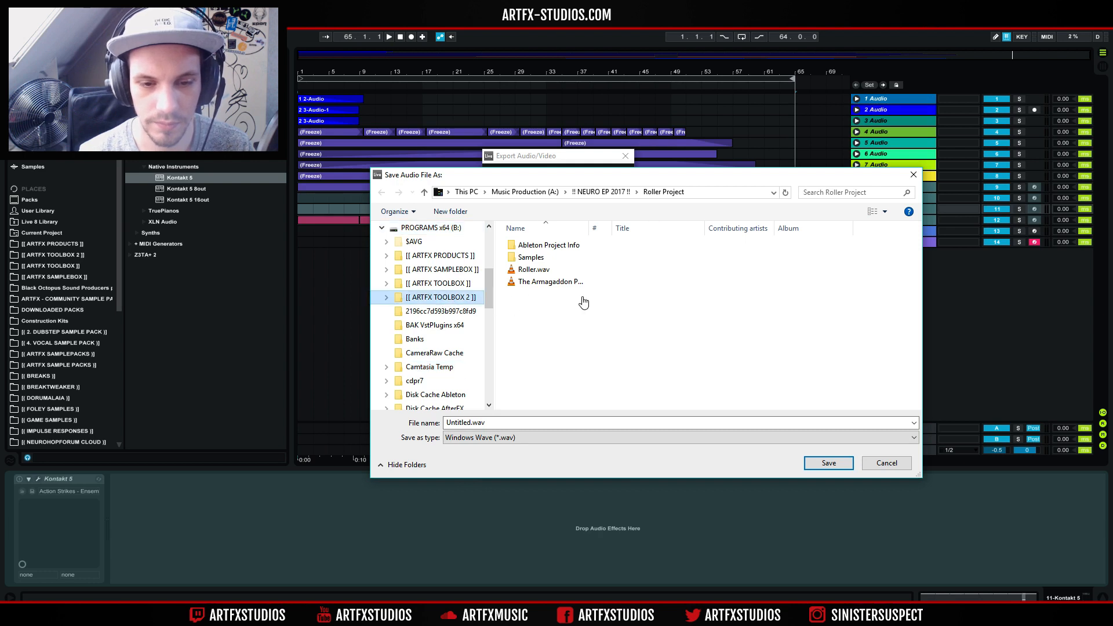
{"action": "left_click", "coordinate": [520, 423]}
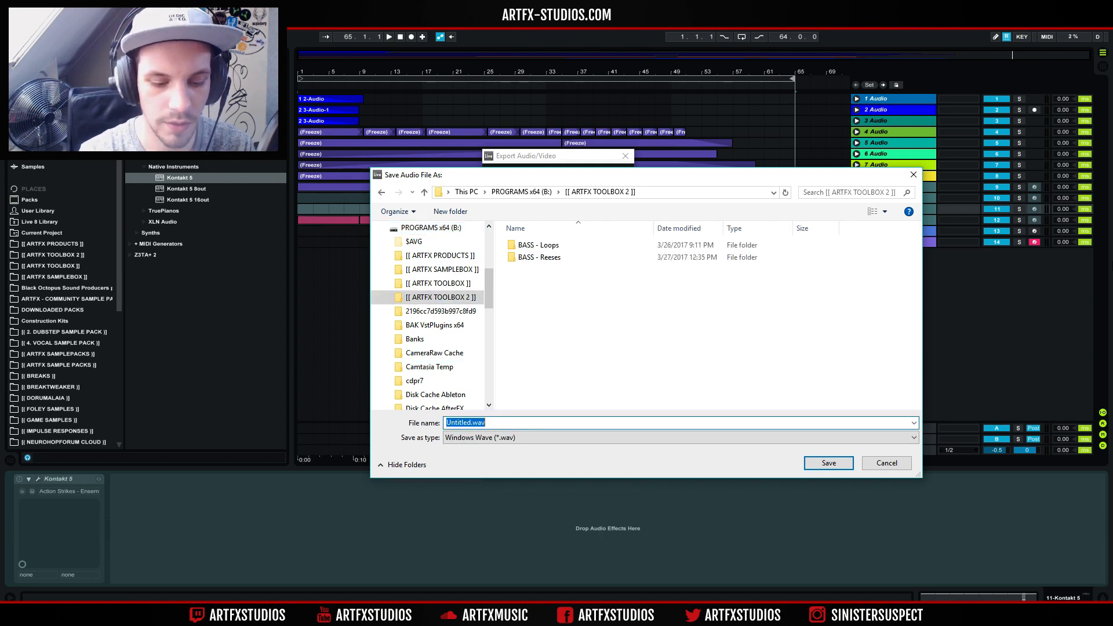
{"action": "type", "text": "EPIC"}
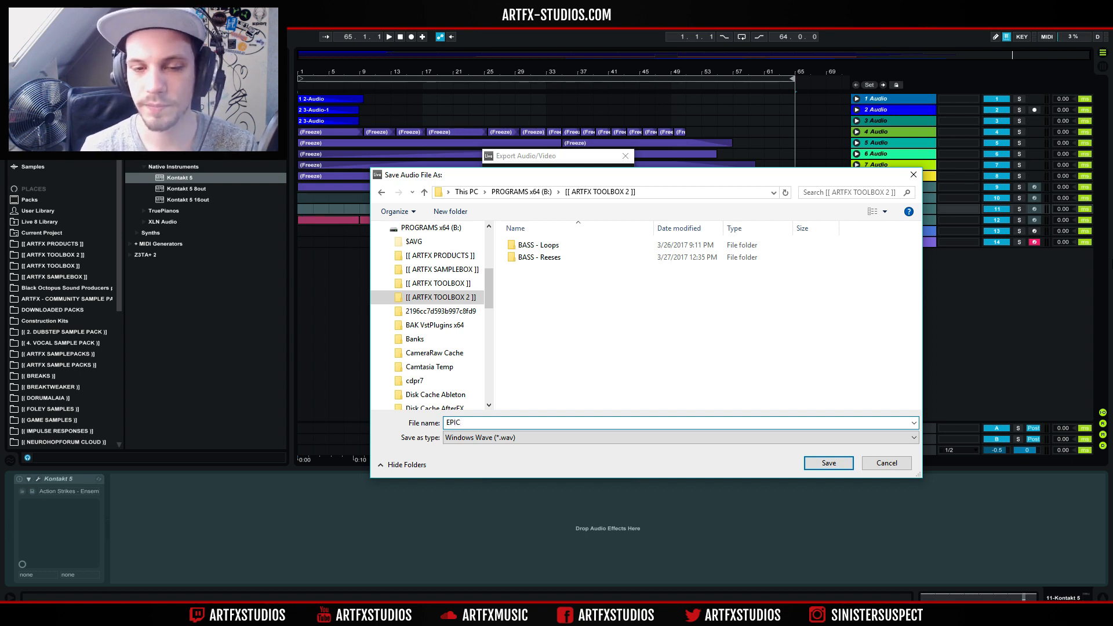
{"action": "key", "text": "Return"}
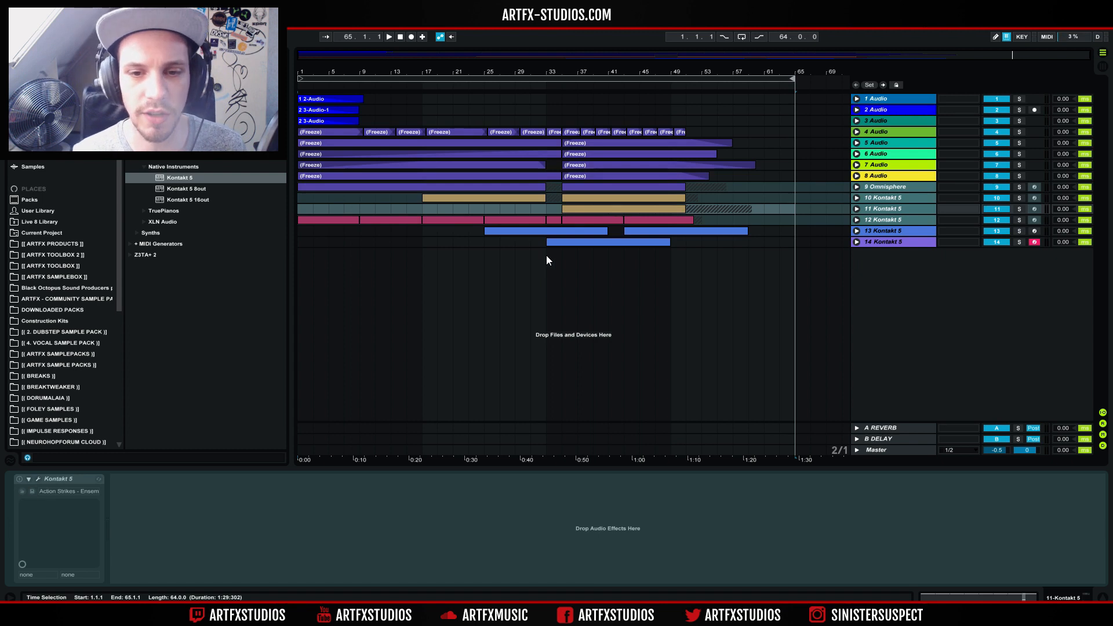
- Open the [[ ARTFX TOOLBOX 2 ]] place in the browser to look for the exported file
{"action": "left_click", "coordinate": [545, 211]}
{"action": "left_click", "coordinate": [545, 207]}
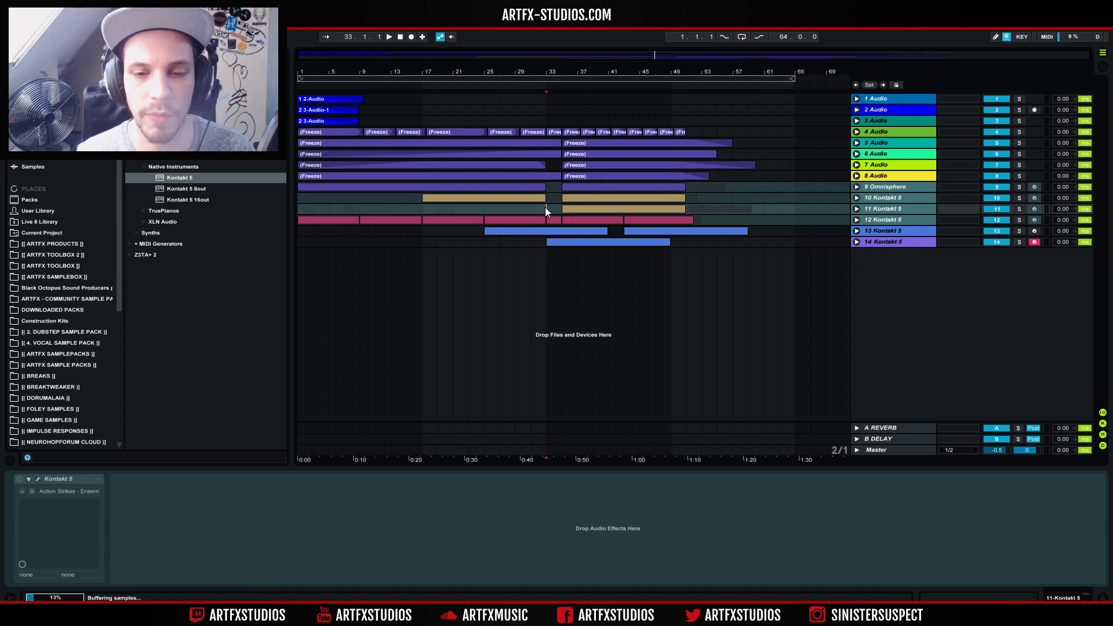
{"action": "left_click", "coordinate": [875, 220]}
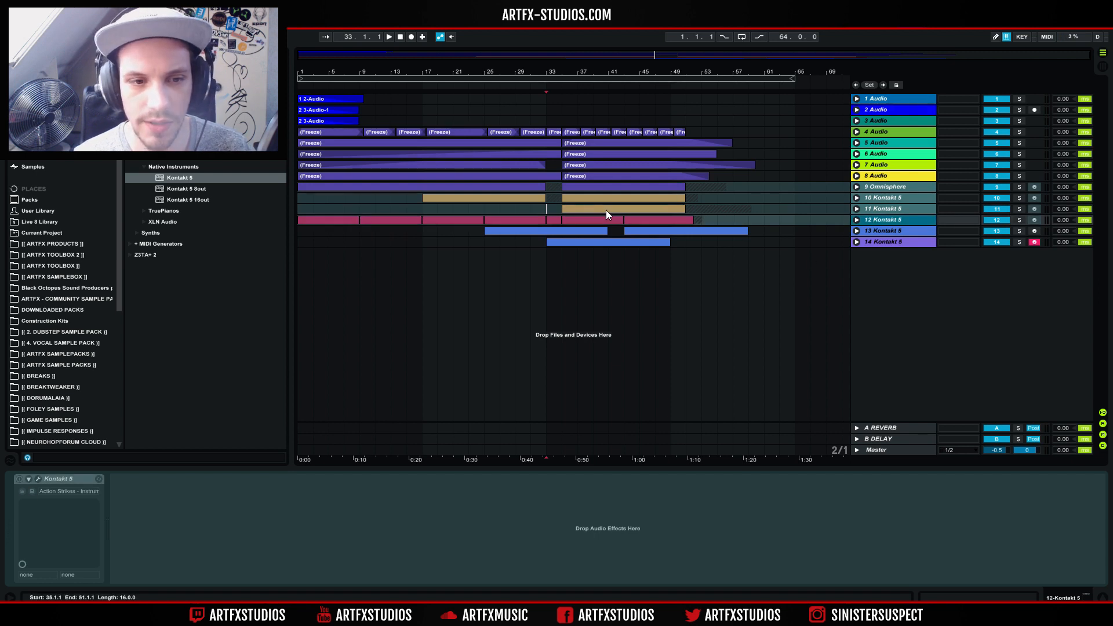
{"action": "left_click_drag", "start_coordinate": [833, 73], "coordinate": [832, 75]}
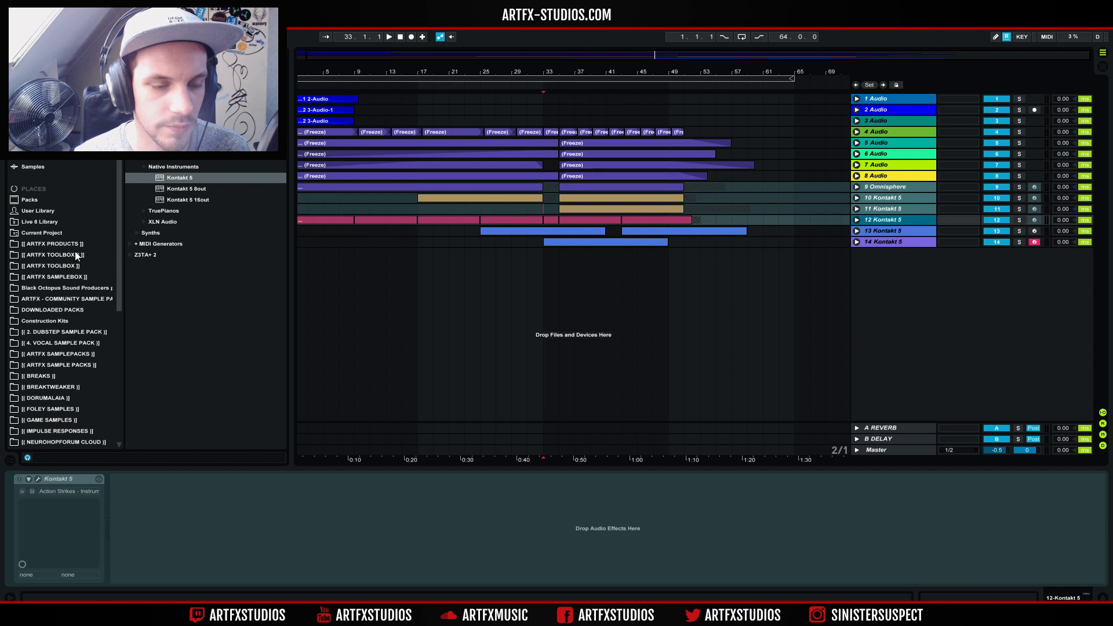
{"action": "left_click", "coordinate": [51, 256]}
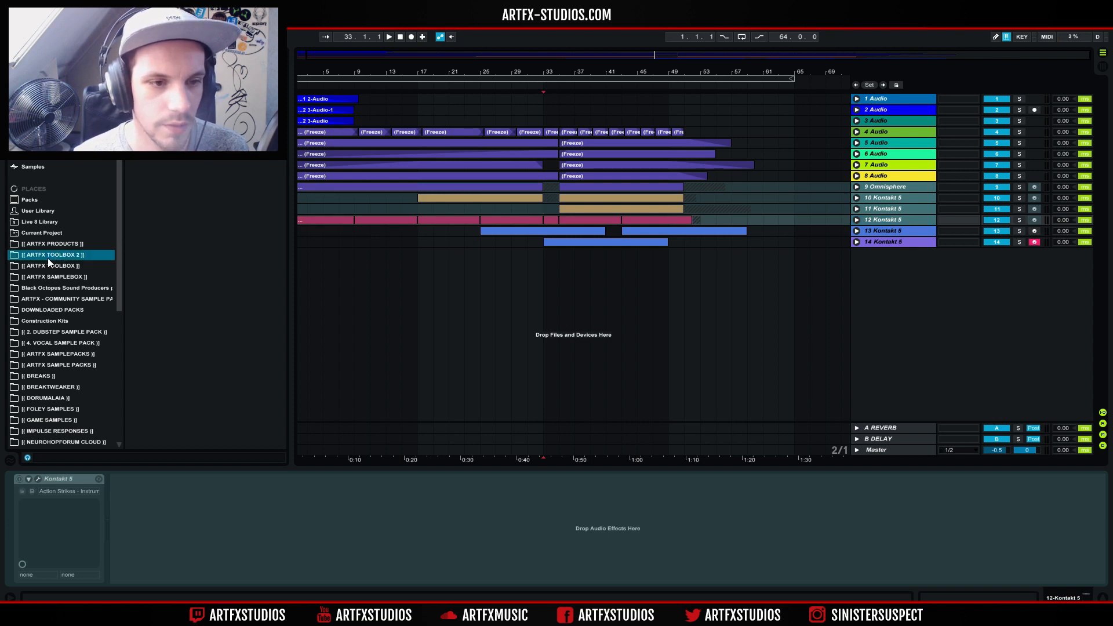
- Save the Live Set as EPIC in the !! NEURO EP 2017 !! folder
{"action": "left_click", "coordinate": [9, 18]}
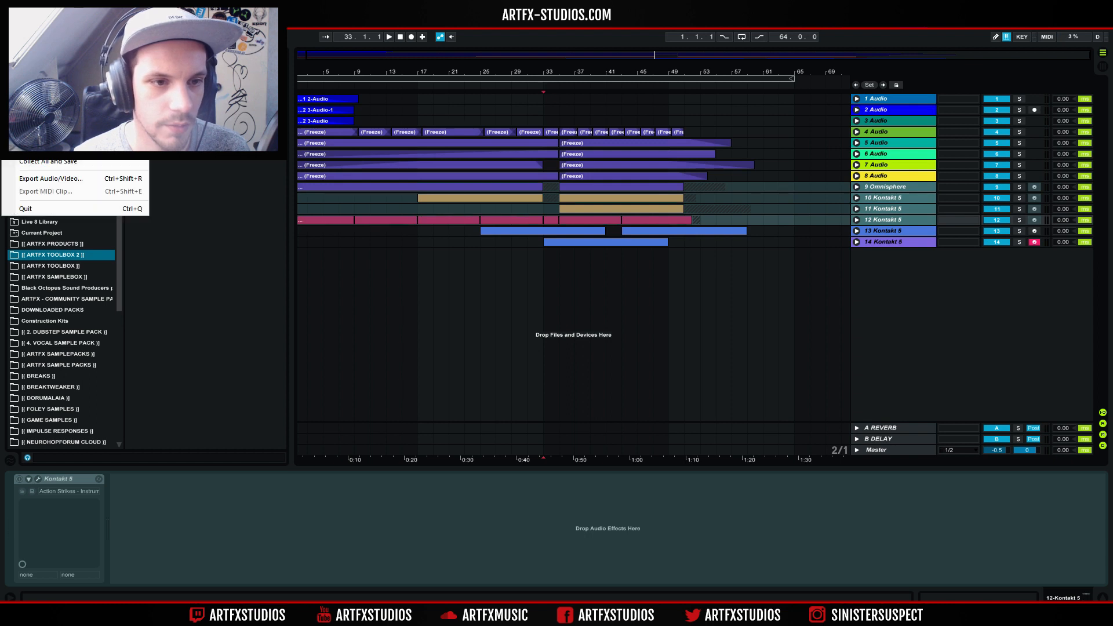
{"action": "left_click", "coordinate": [40, 124]}
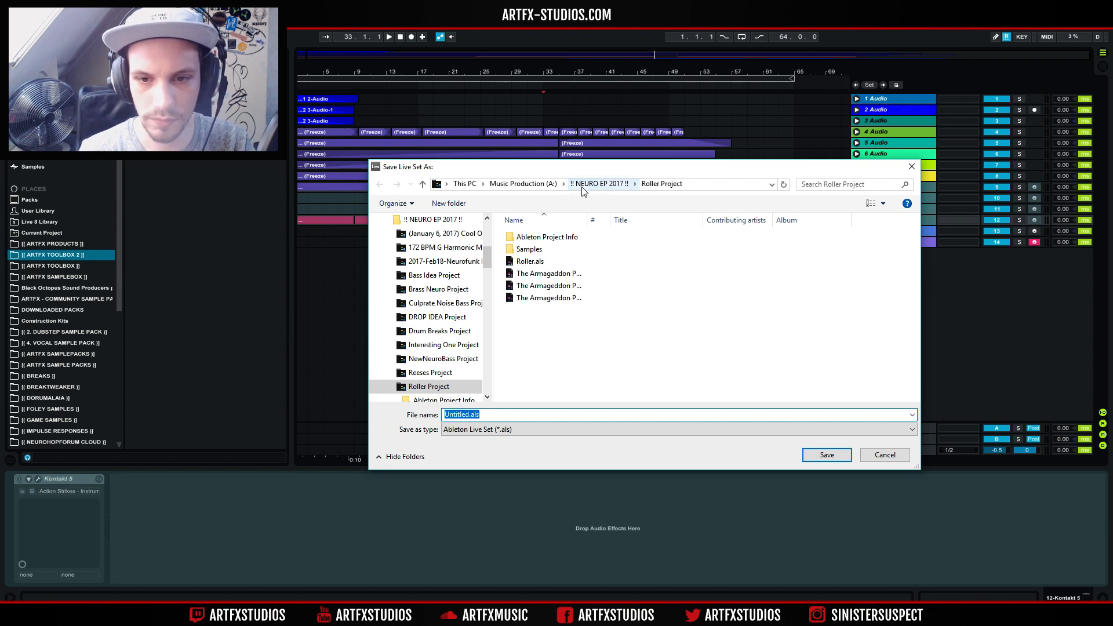
{"action": "left_click", "coordinate": [508, 417]}
{"action": "key", "text": "ctrl+a"}
{"action": "type", "text": "EPIC"}
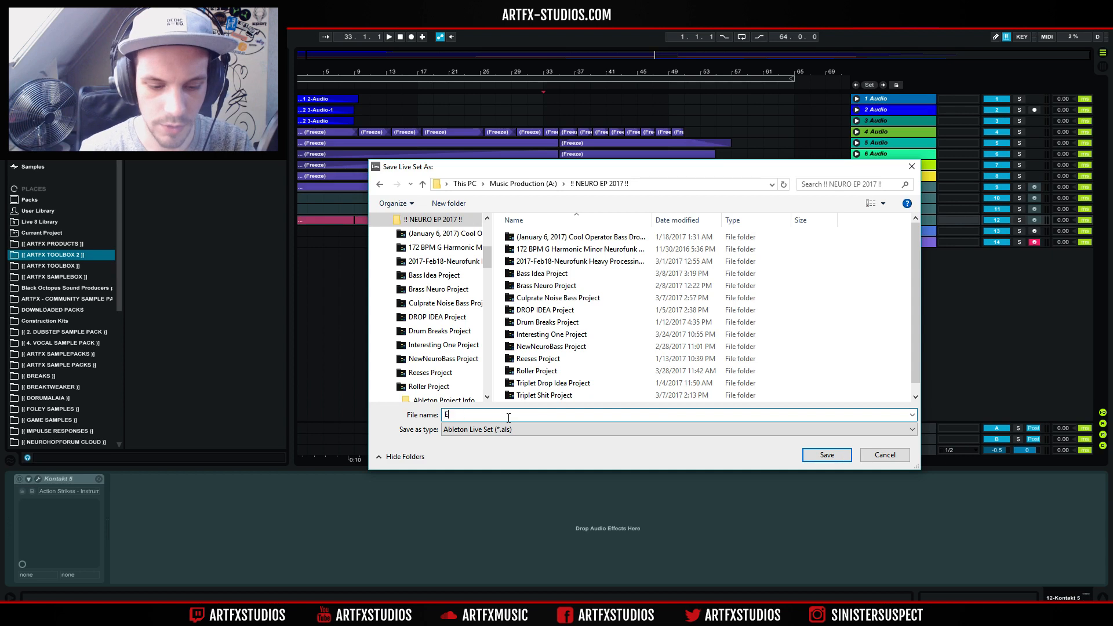
{"action": "key", "text": "Return"}
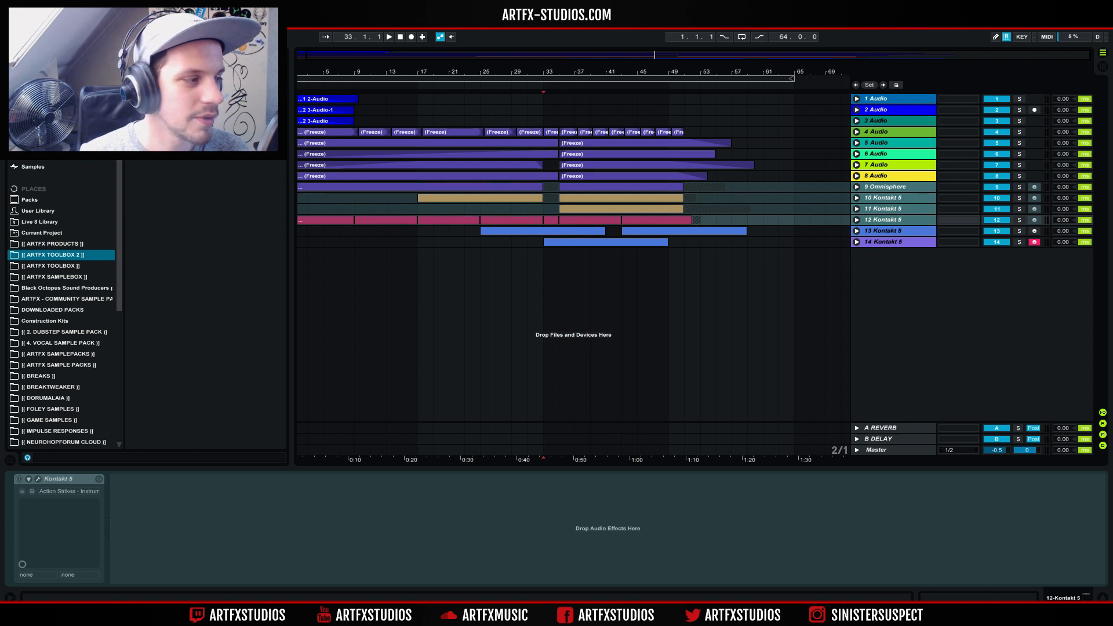
- Switch to File Explorer and play the exported WAV from [[ ARTFX TOOLBOX 2 ]] on the PROGRAMS x64 (B:) drive
{"action": "key", "text": "alt+Tab"}
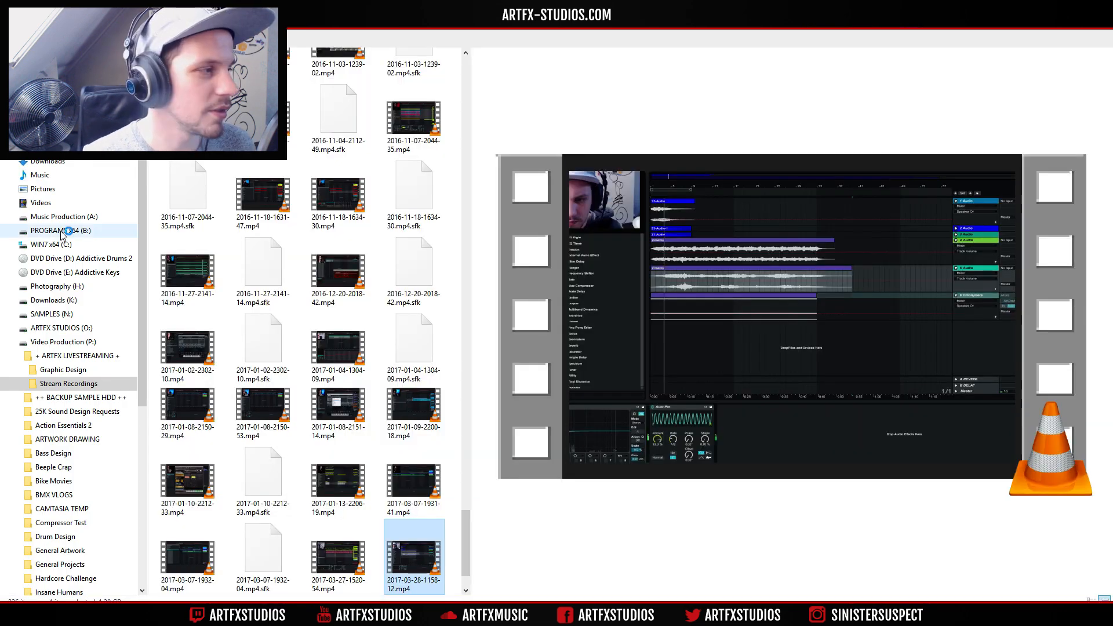
{"action": "left_click", "coordinate": [64, 231]}
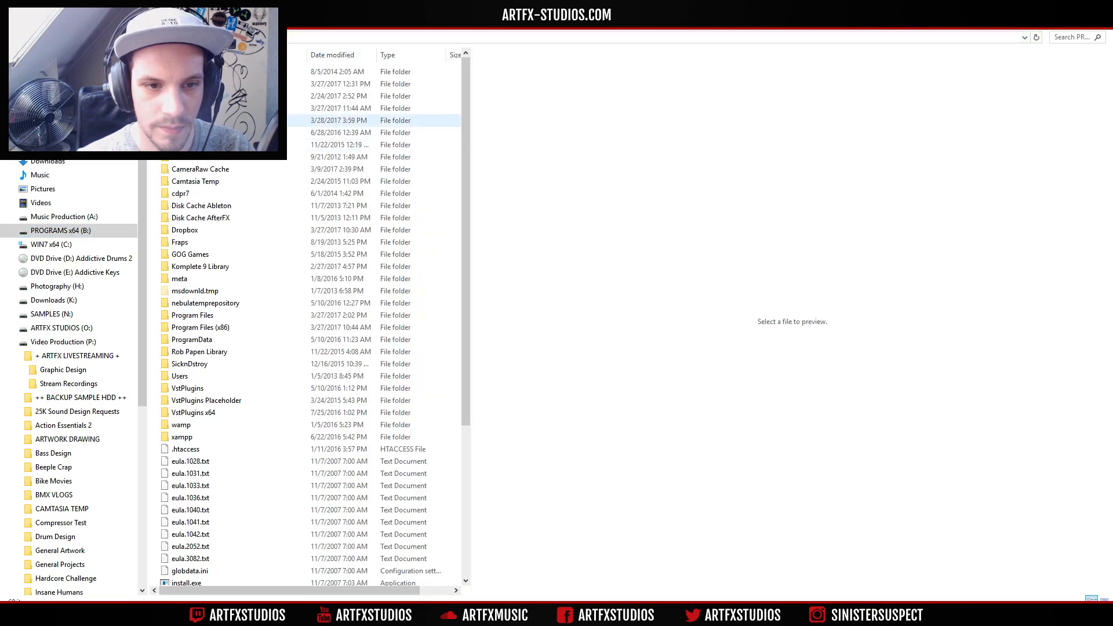
{"action": "double_click", "coordinate": [203, 121]}
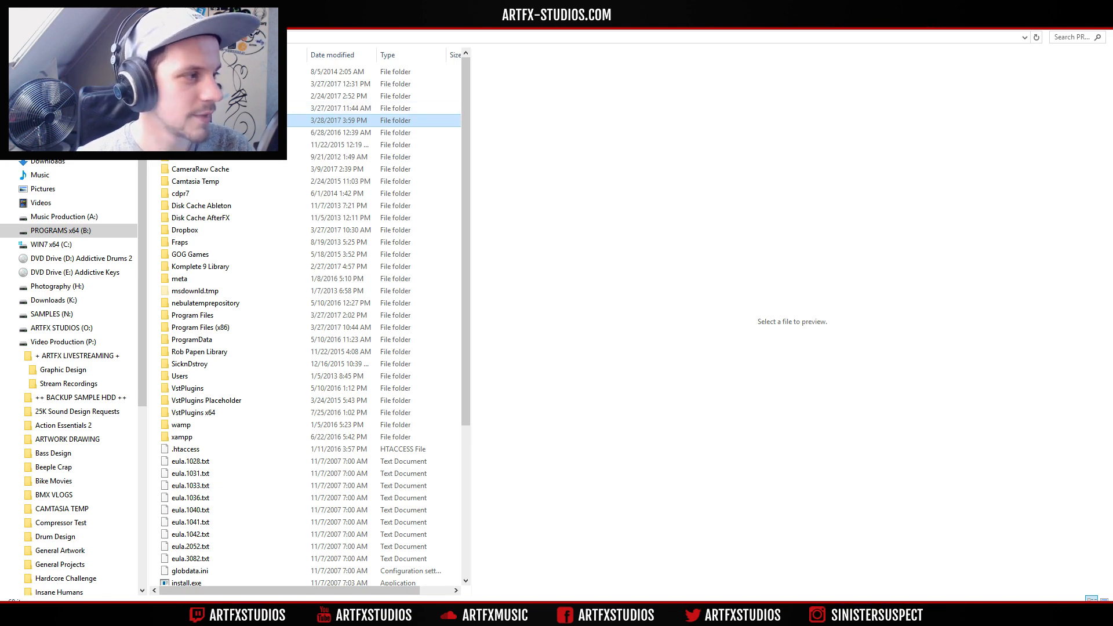
{"action": "double_click", "coordinate": [203, 121]}
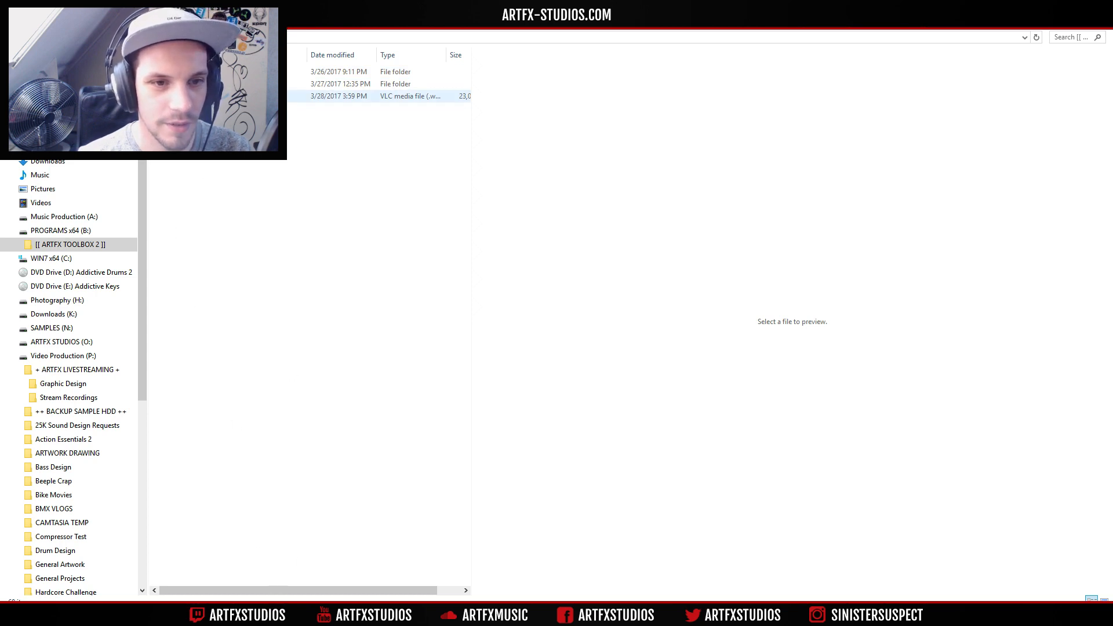
{"action": "double_click", "coordinate": [203, 96]}
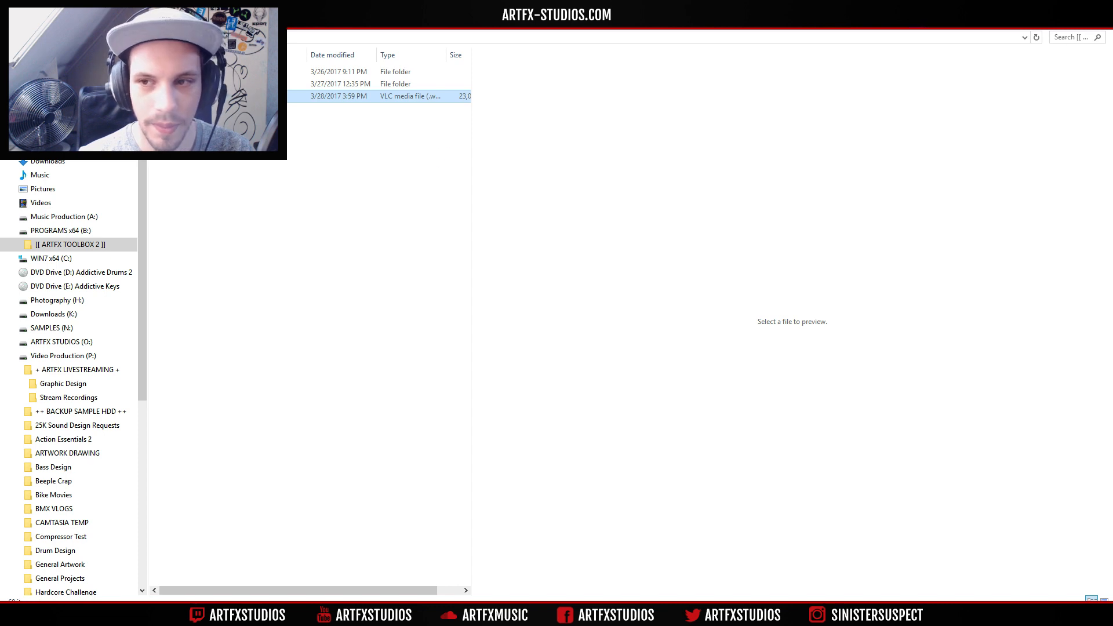
- Pause the exported track in VLC and close the player to return to Ableton Live
{"action": "key", "text": "alt+Tab"}
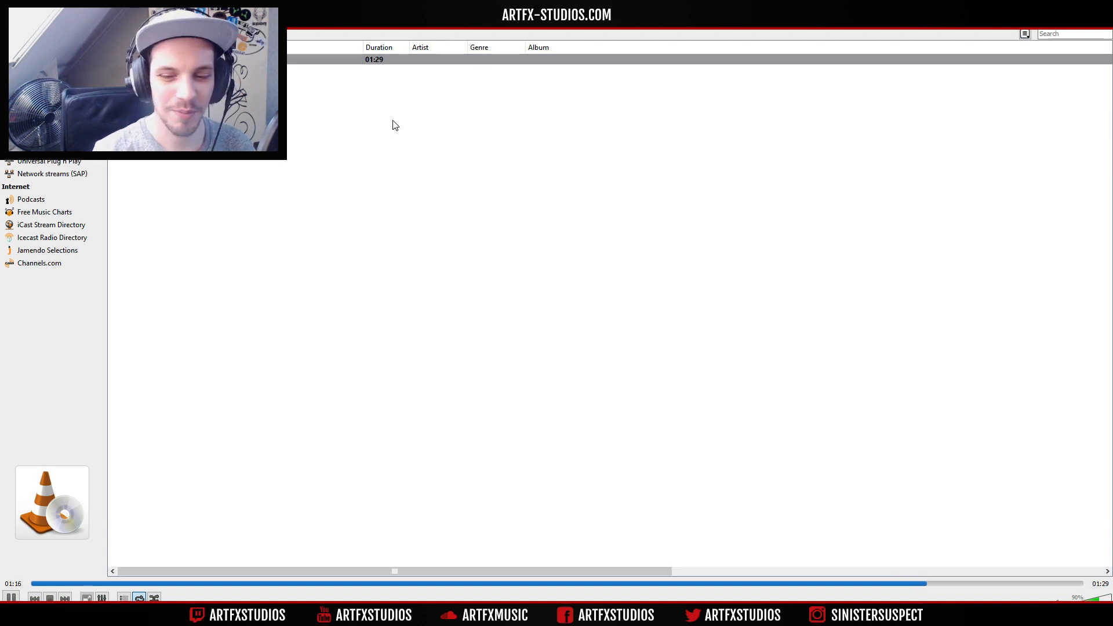
{"action": "left_click", "coordinate": [11, 598]}
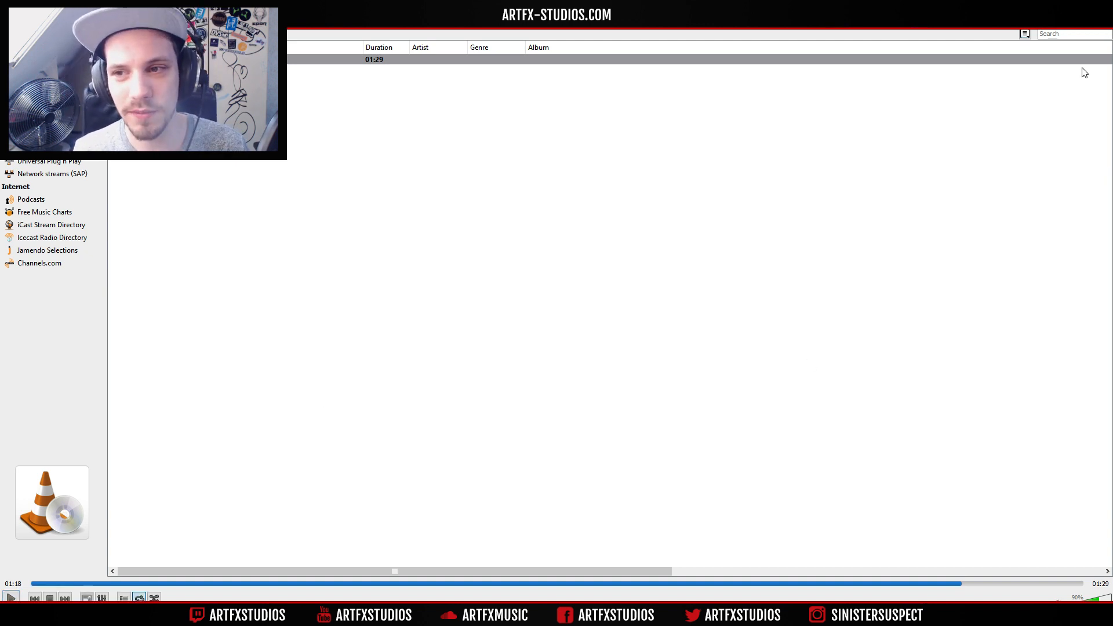
{"action": "left_click", "coordinate": [1099, 7]}
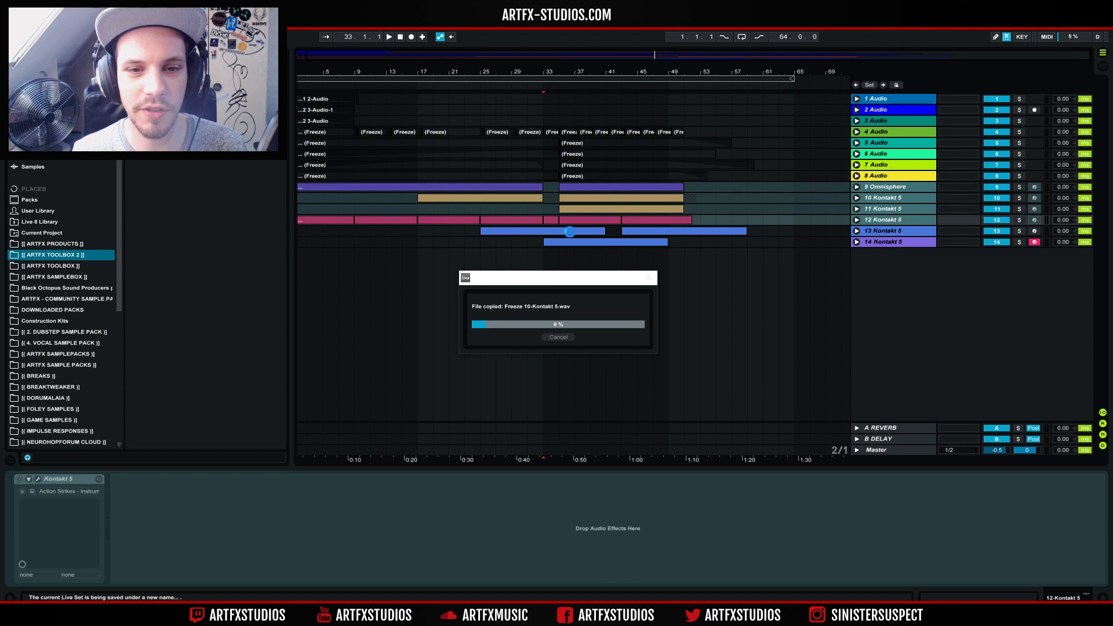